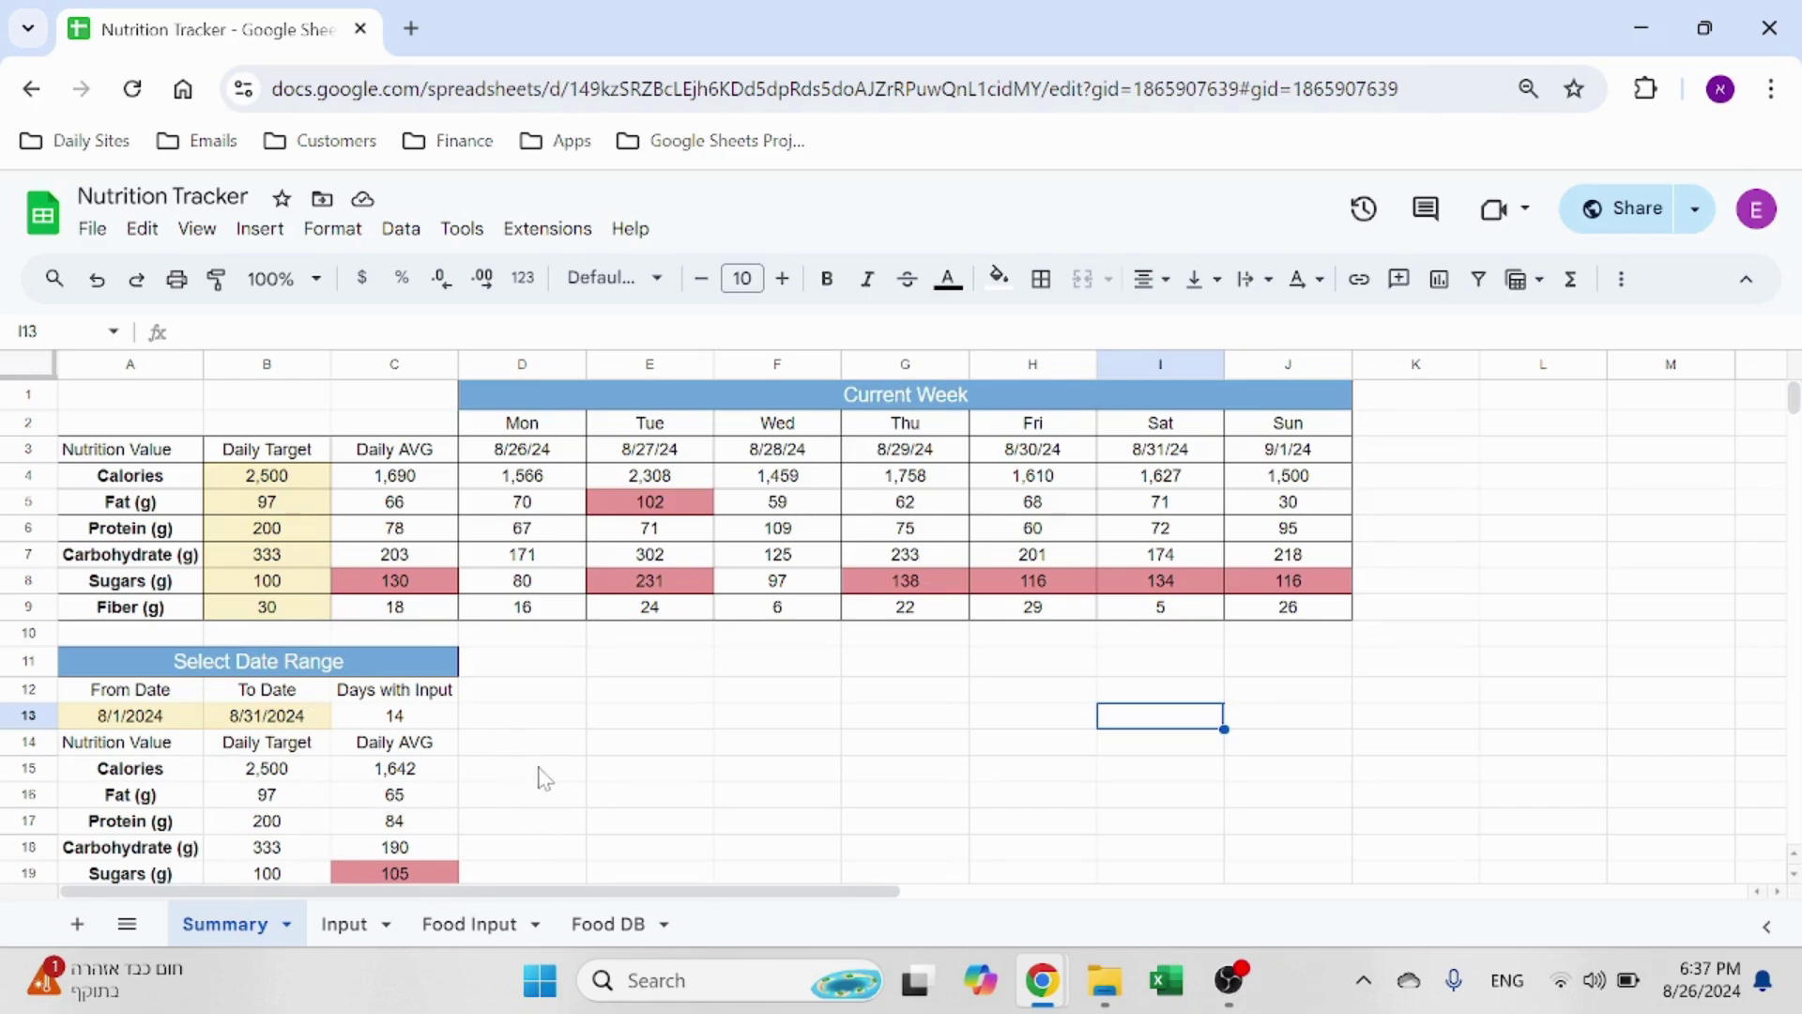
Step: Look through the Input, Food Input and Food DB sheets
left_click(349, 925)
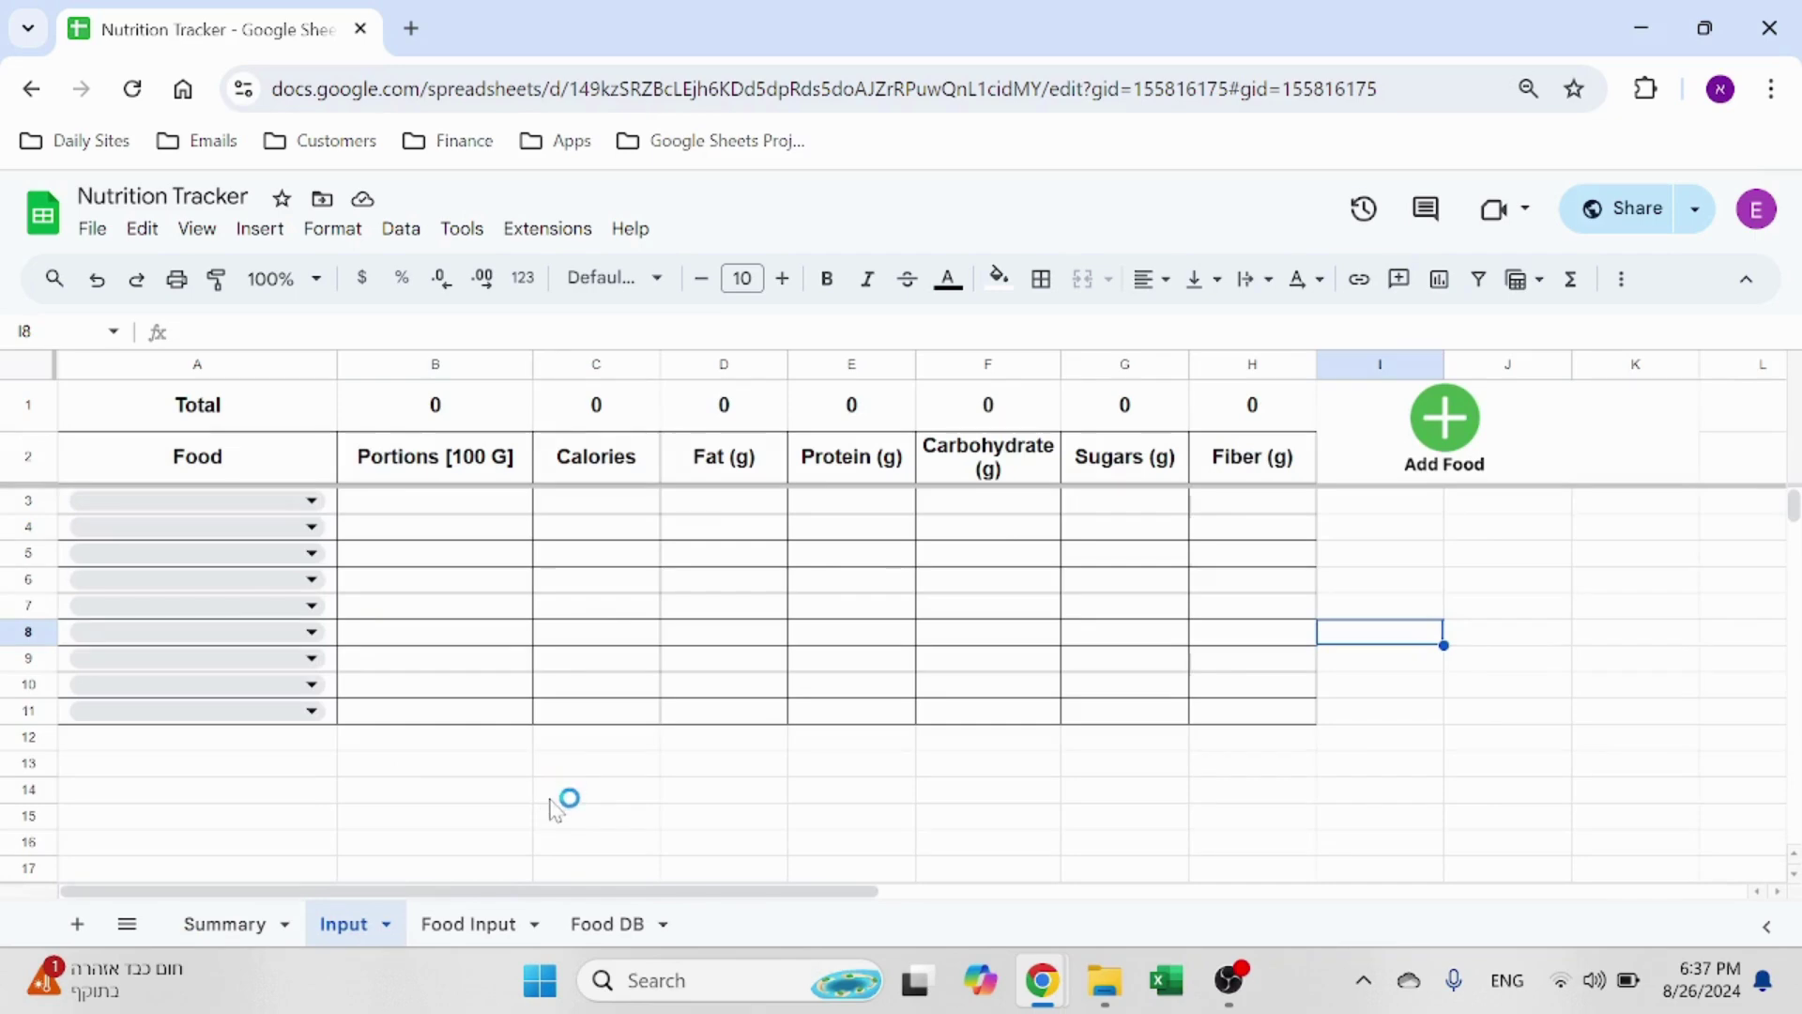
left_click(453, 925)
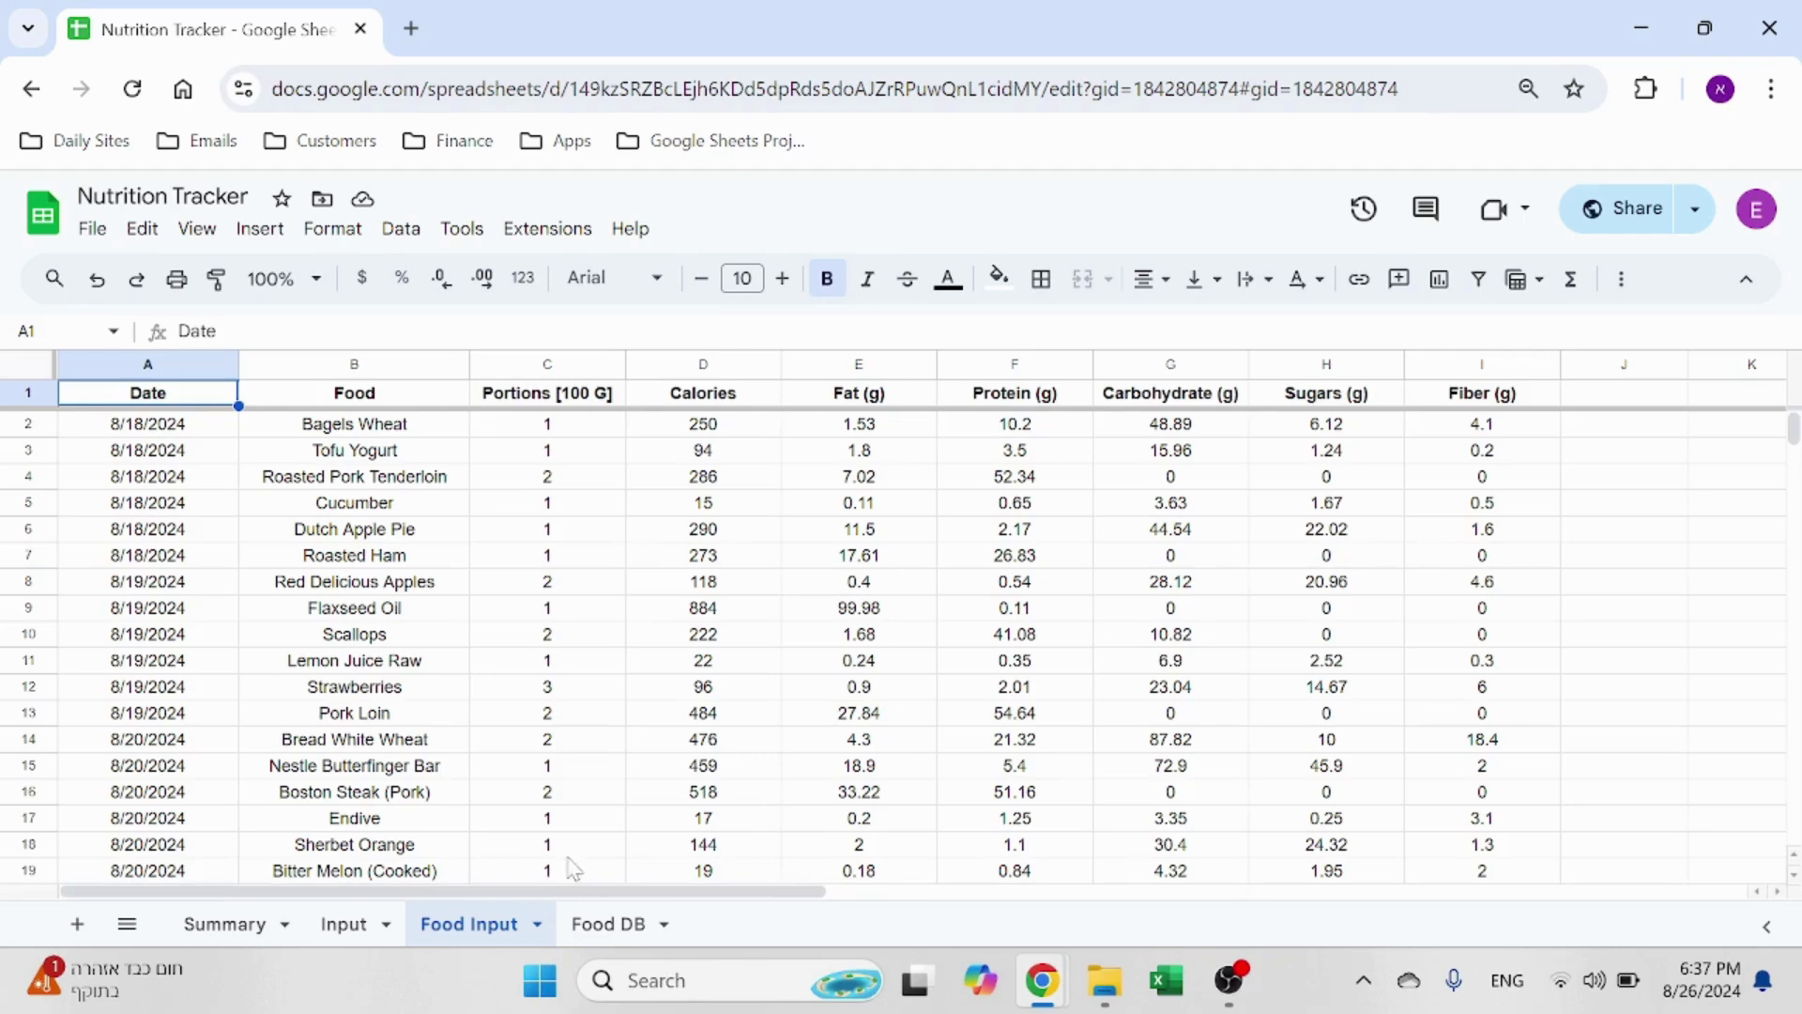
left_click(600, 925)
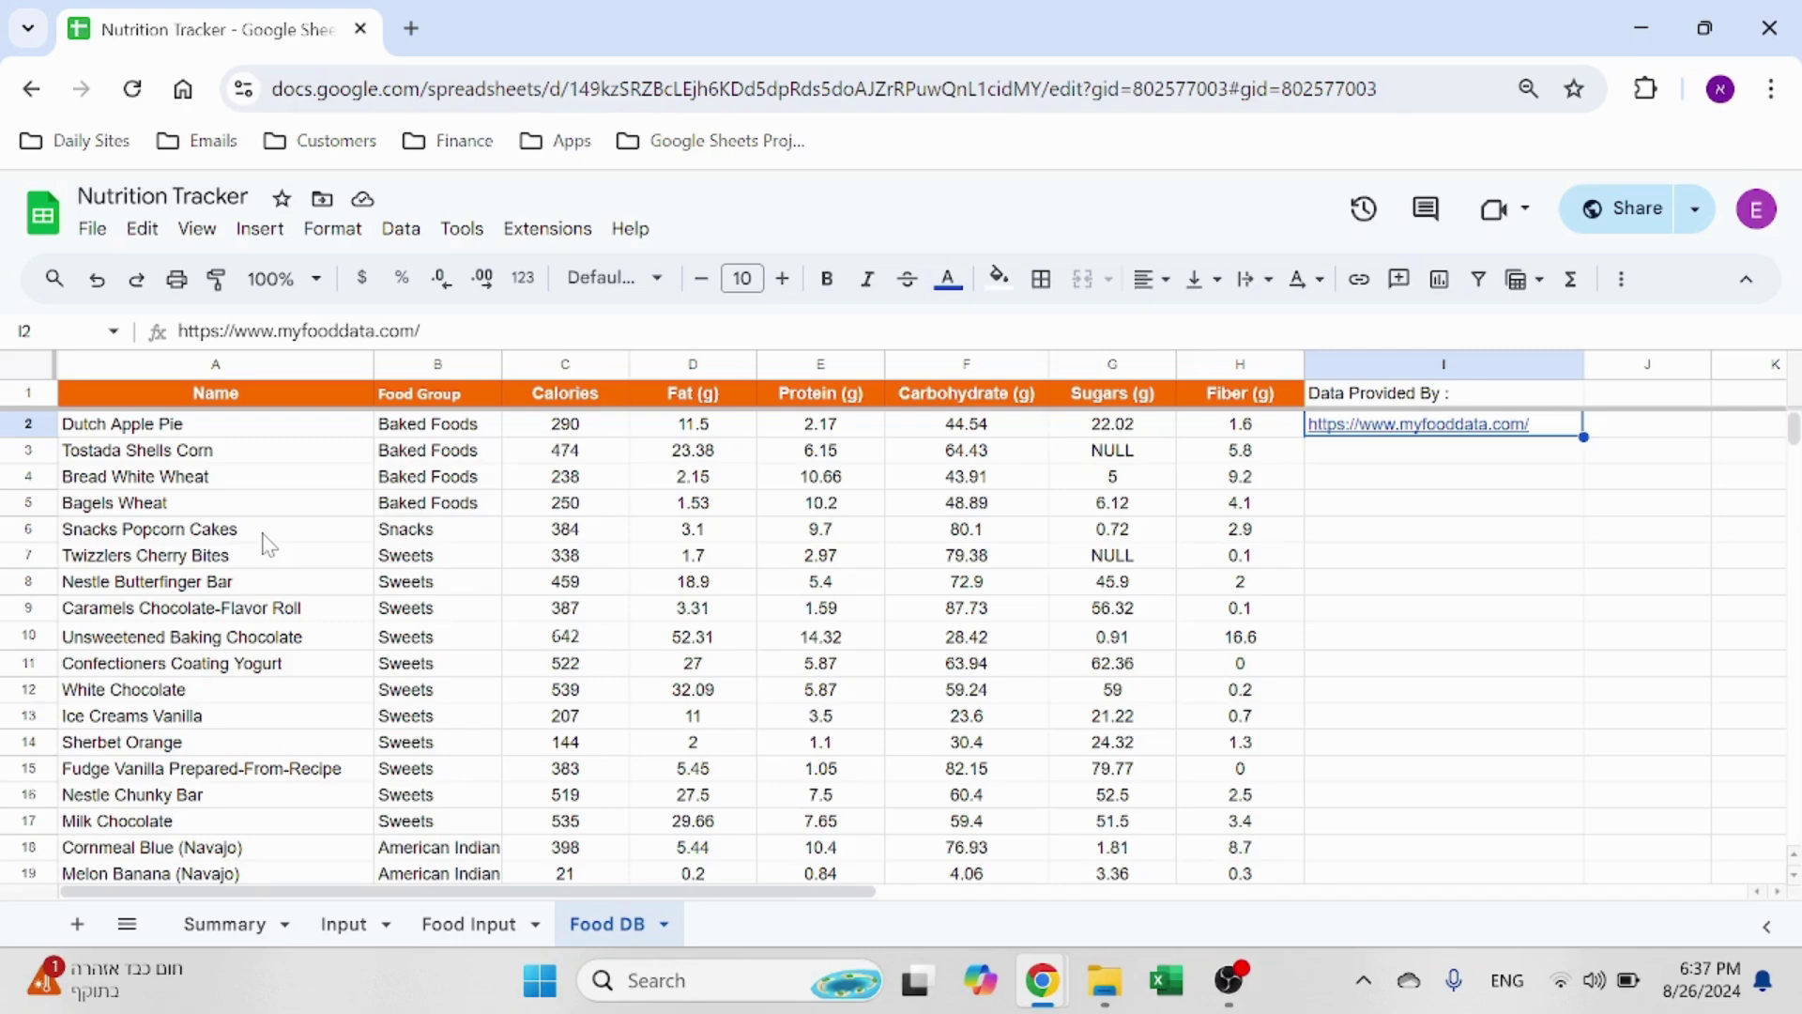
Step: Examine the name, food group, calories, fat and protein columns for the first food in the Food DB sheet
left_click(255, 432)
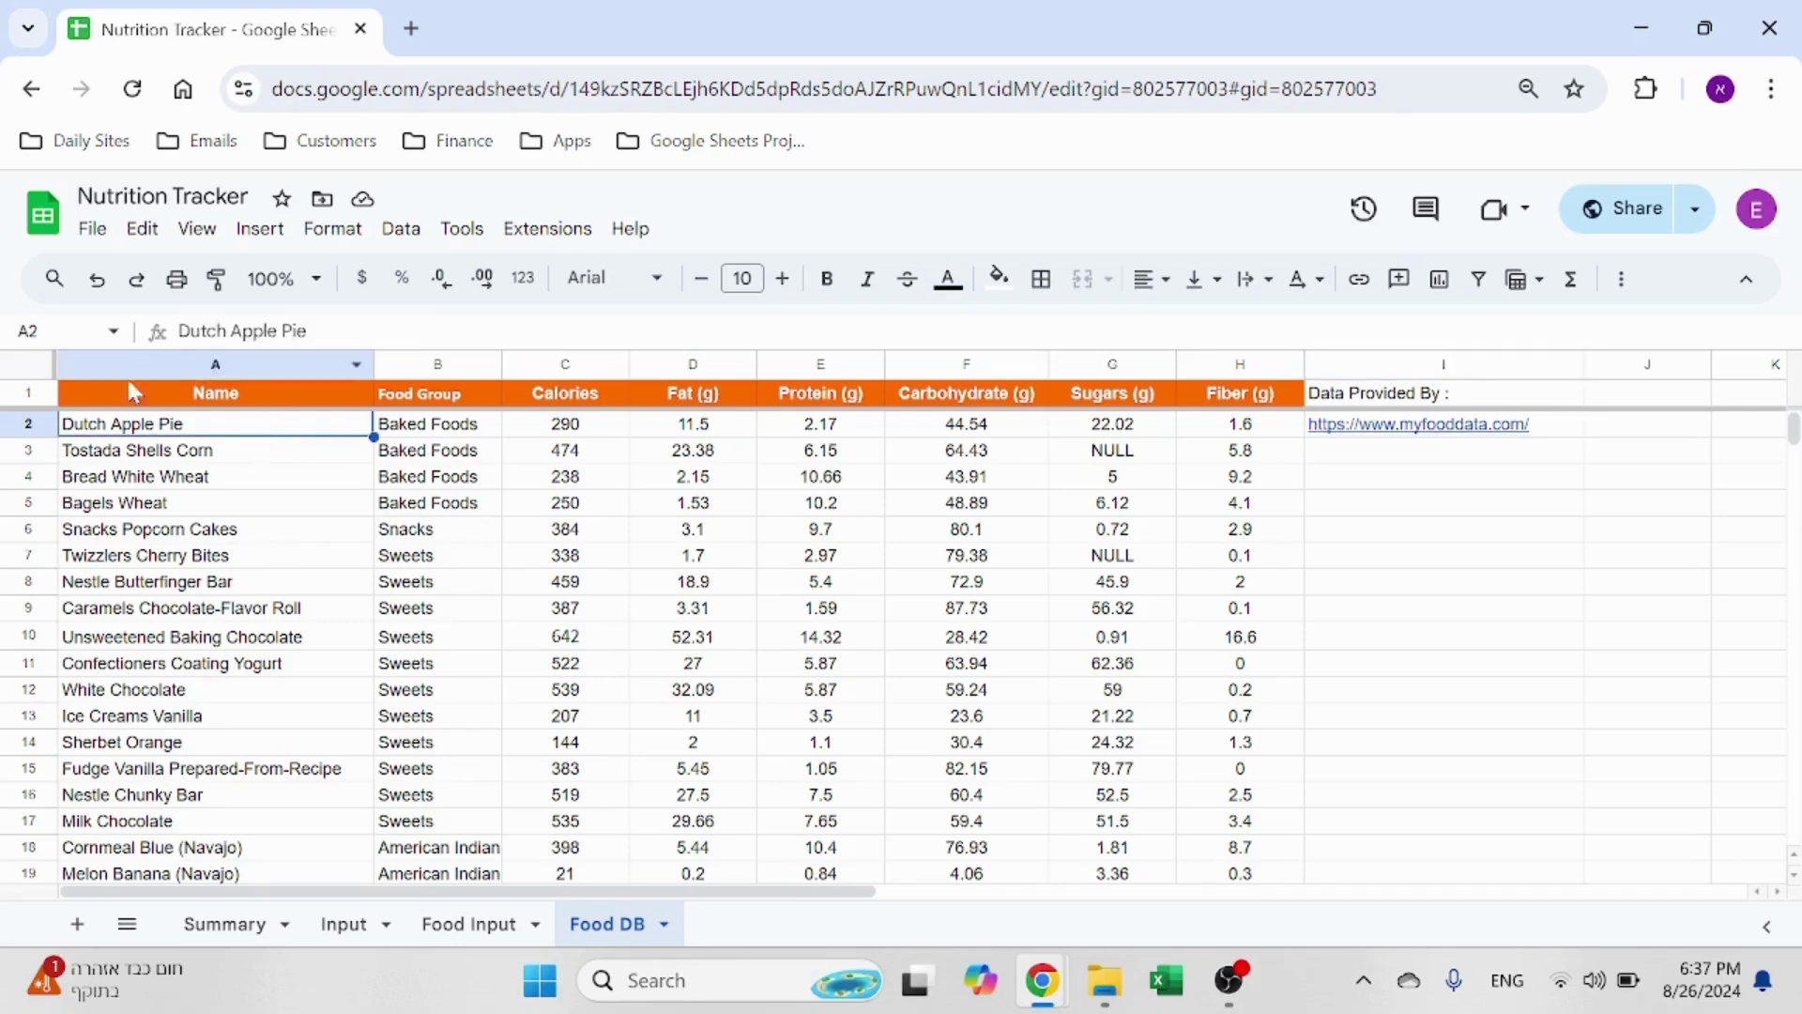
left_click(455, 430)
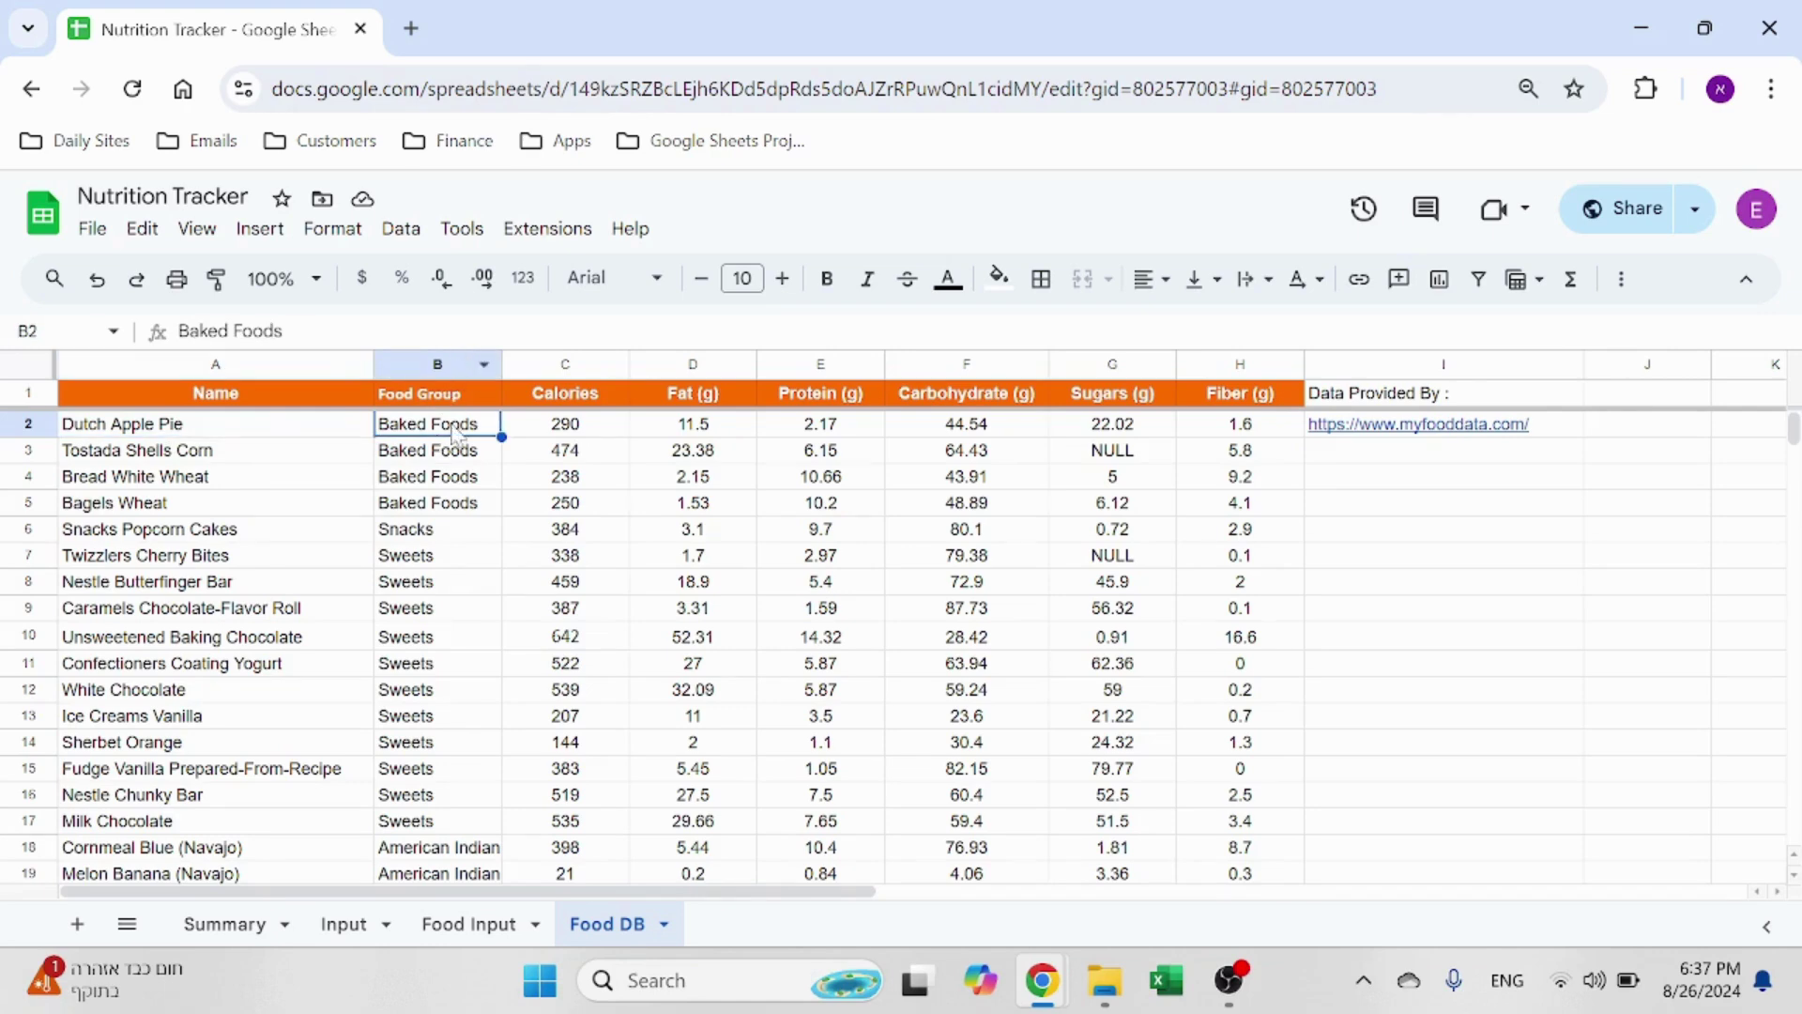
left_click(591, 430)
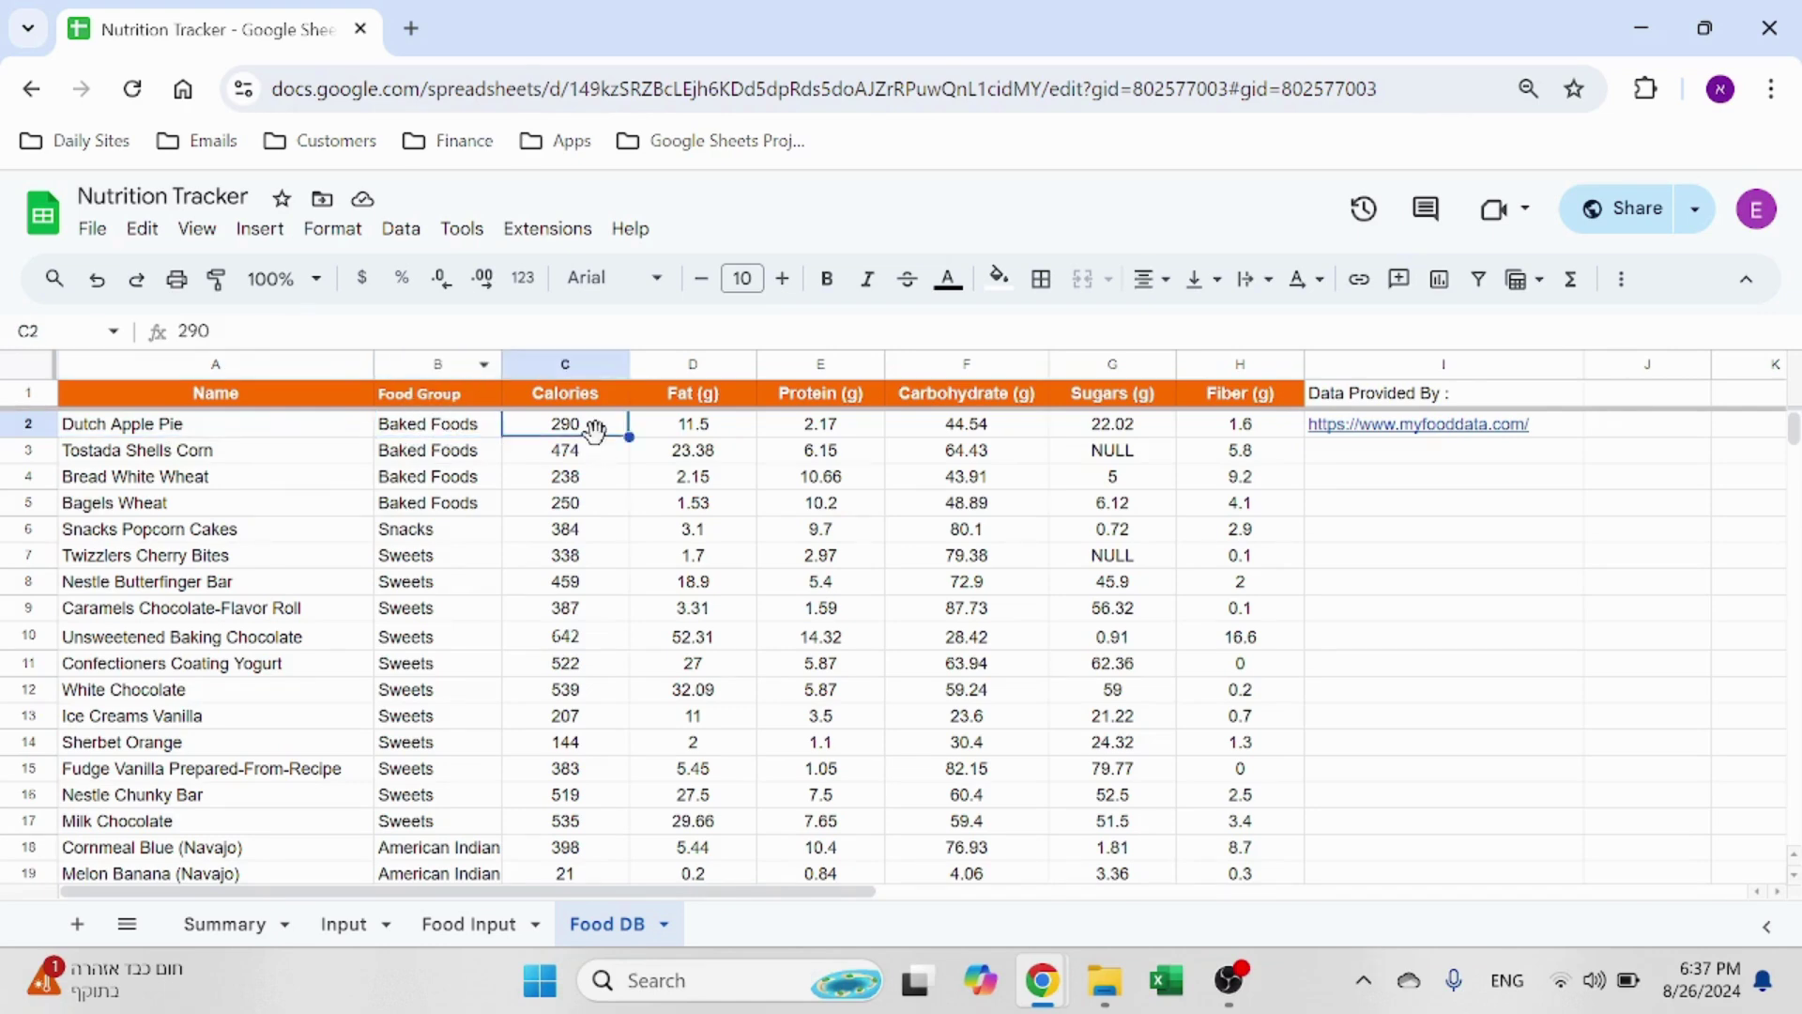
left_click(728, 439)
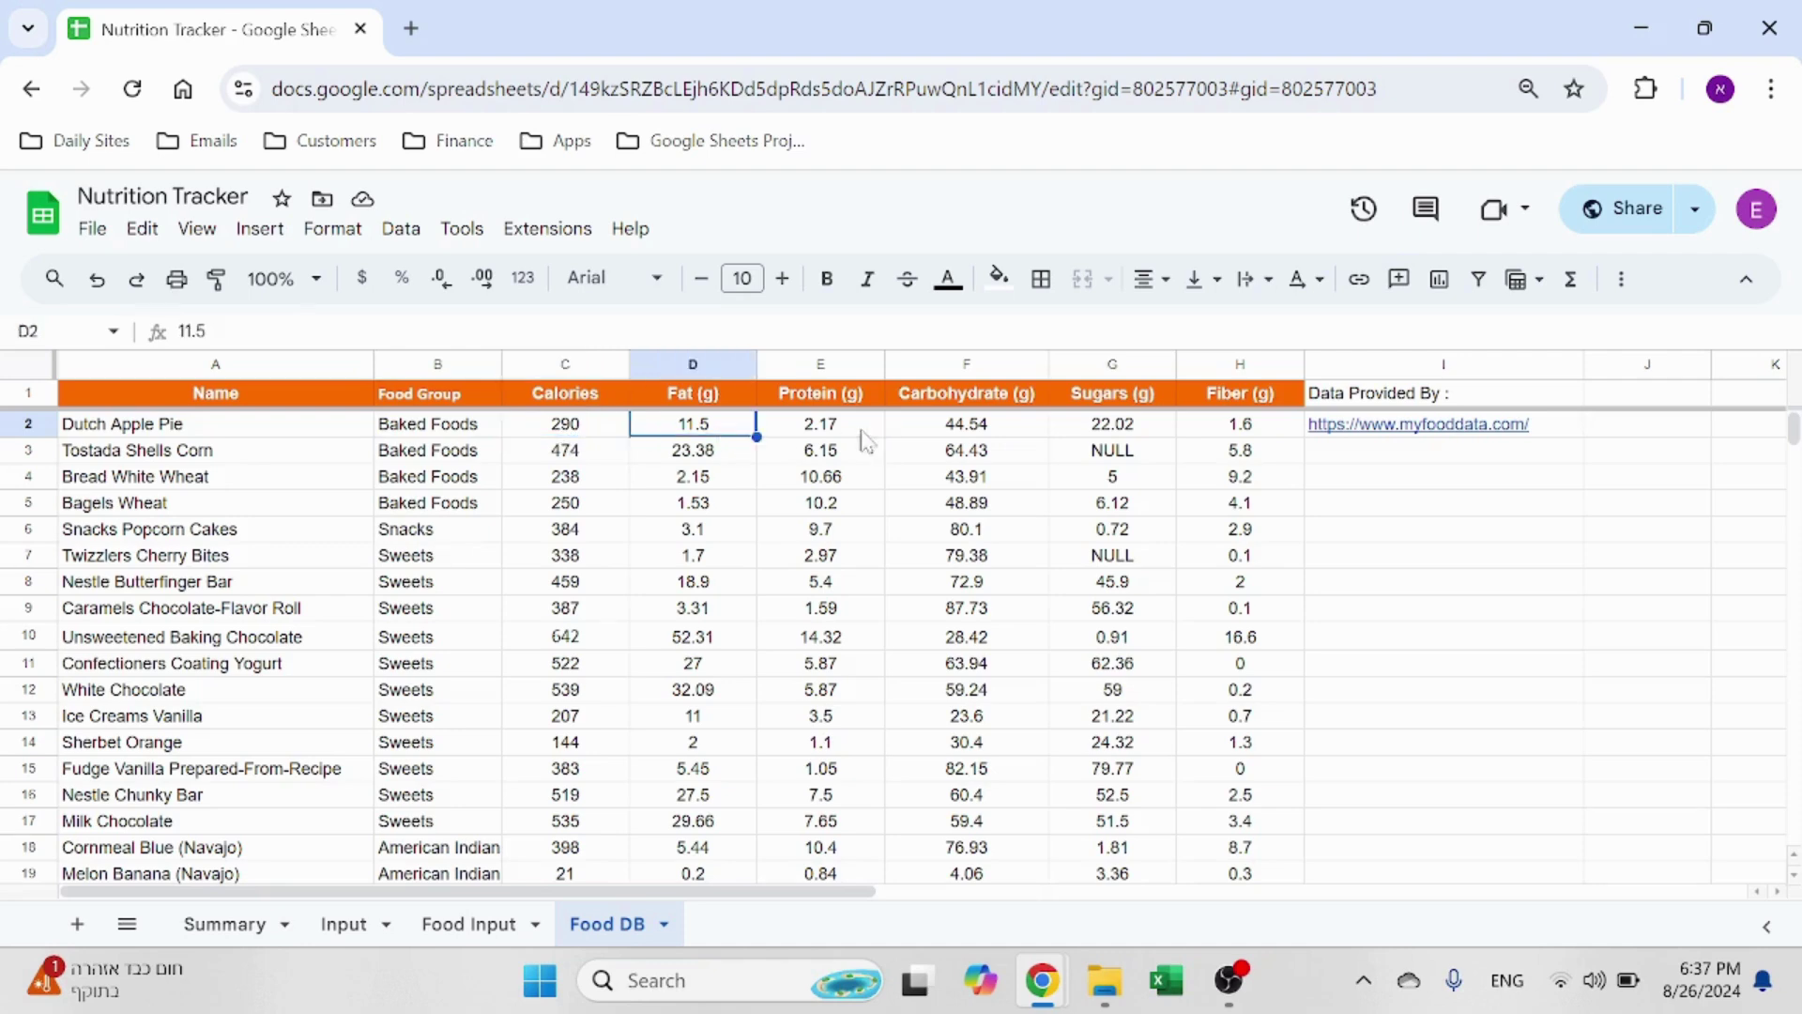
left_click(873, 441)
left_click(615, 439)
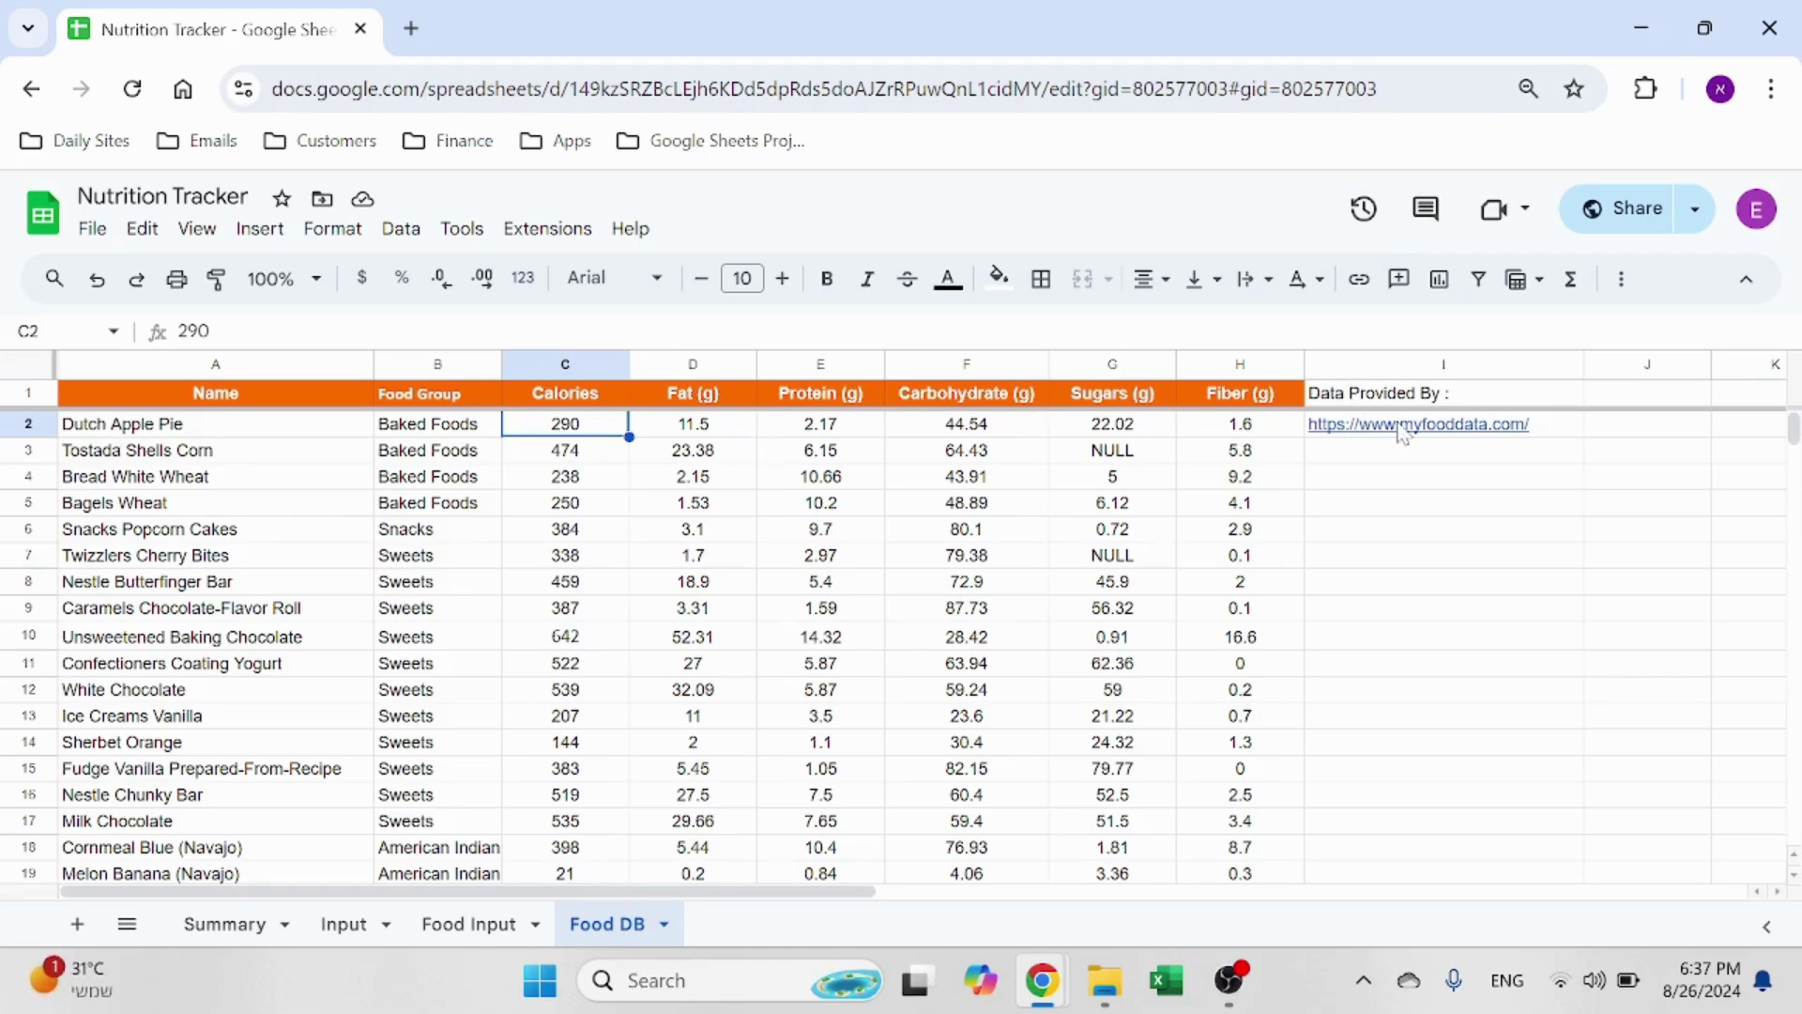
Step: Follow the myfooddata.com link in the Food DB sheet and open the site's Nutrition Data Spreadsheet page
mouse_move(1399, 430)
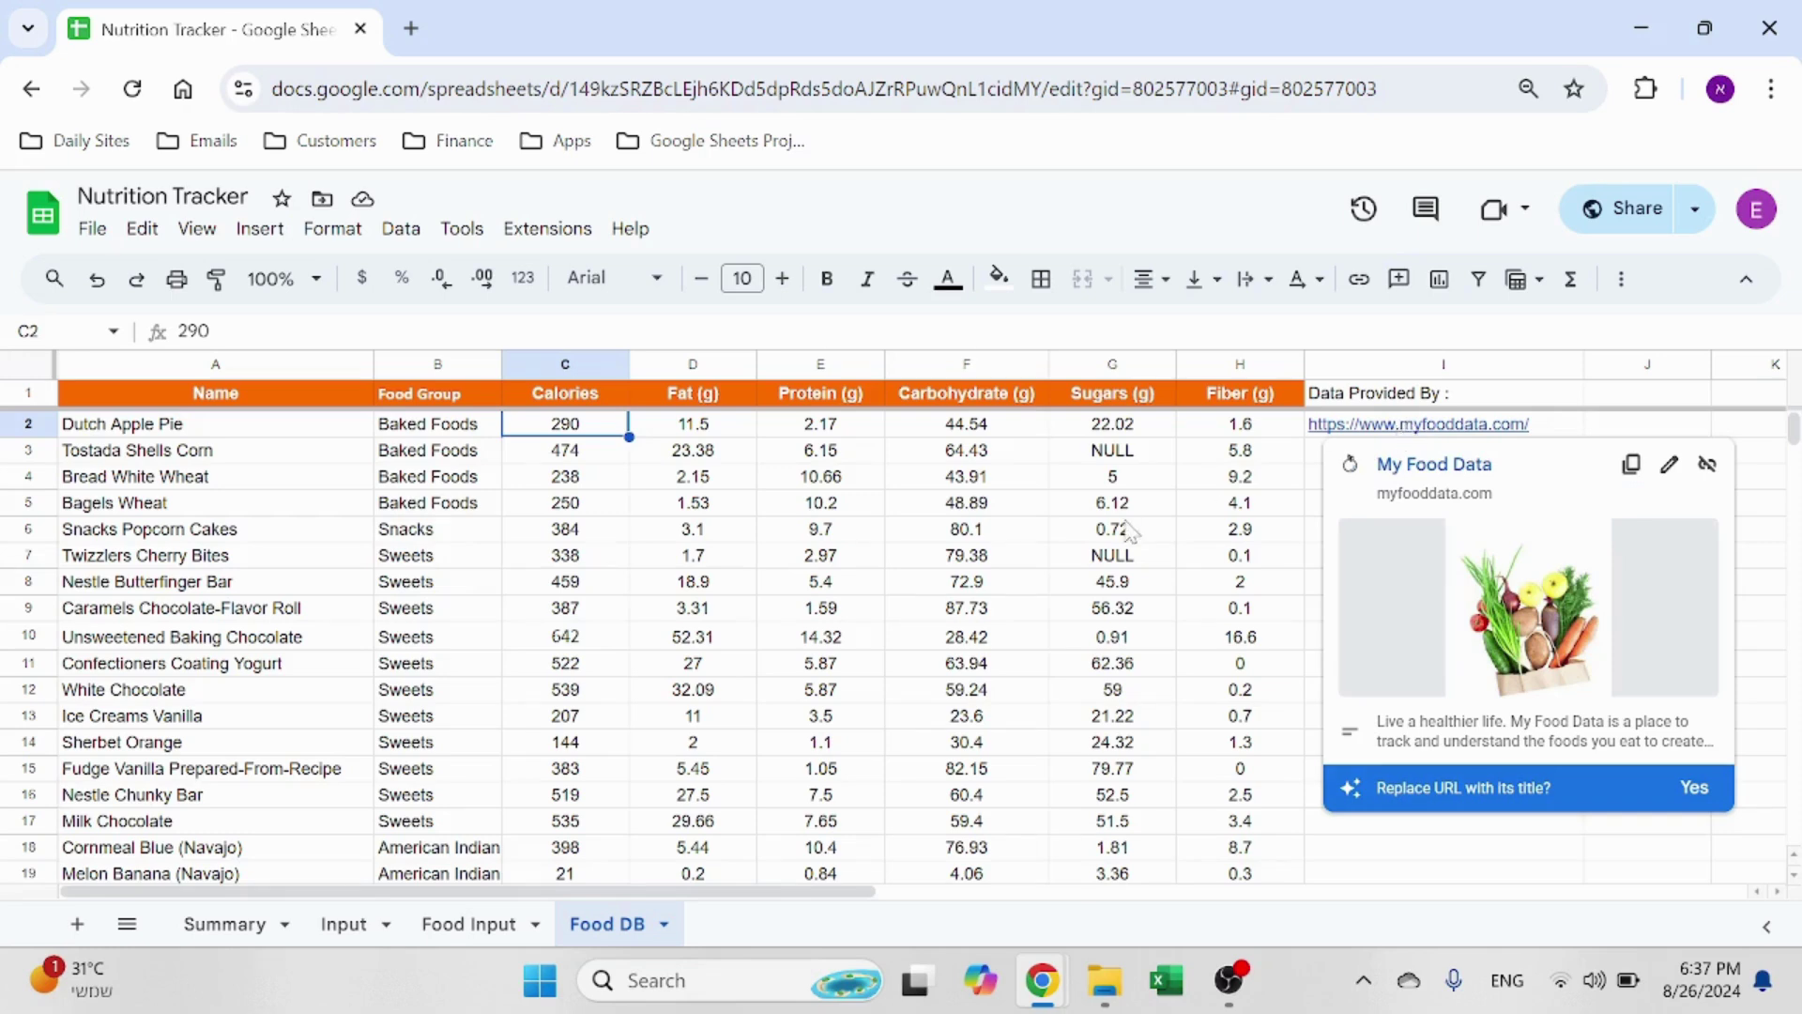
left_click(1076, 478)
mouse_move(1370, 443)
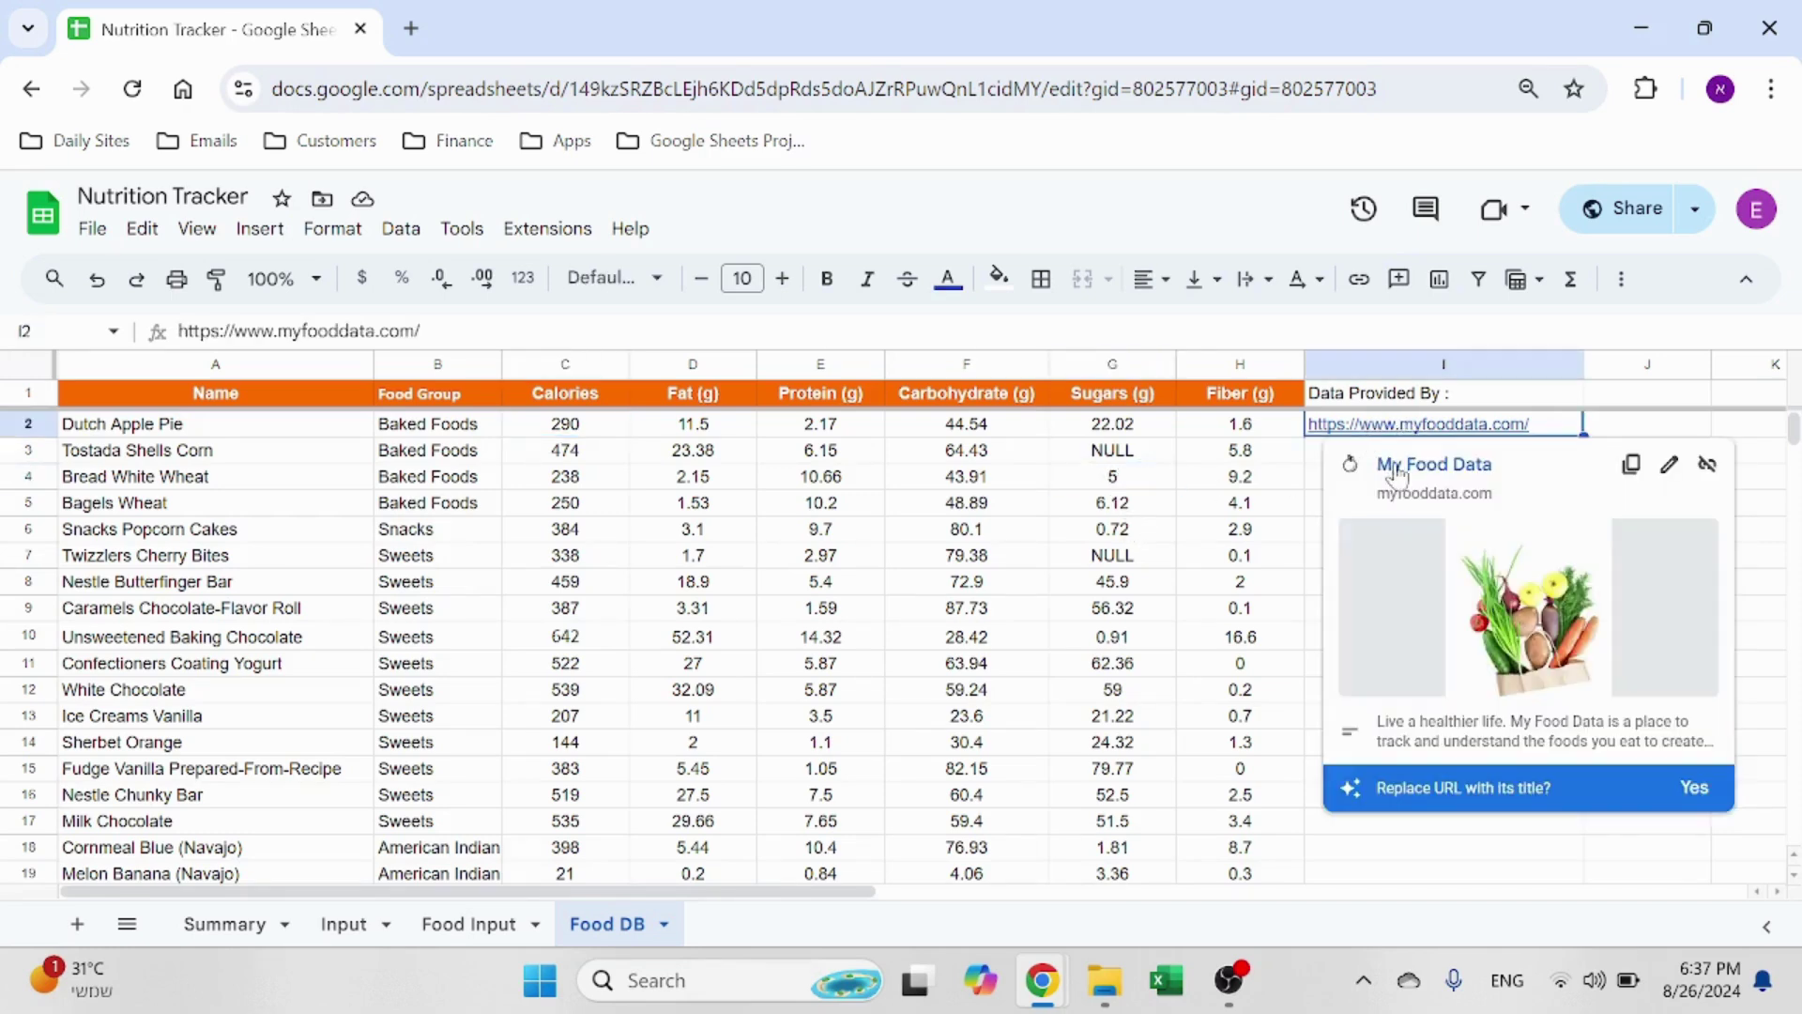
left_click(1403, 473)
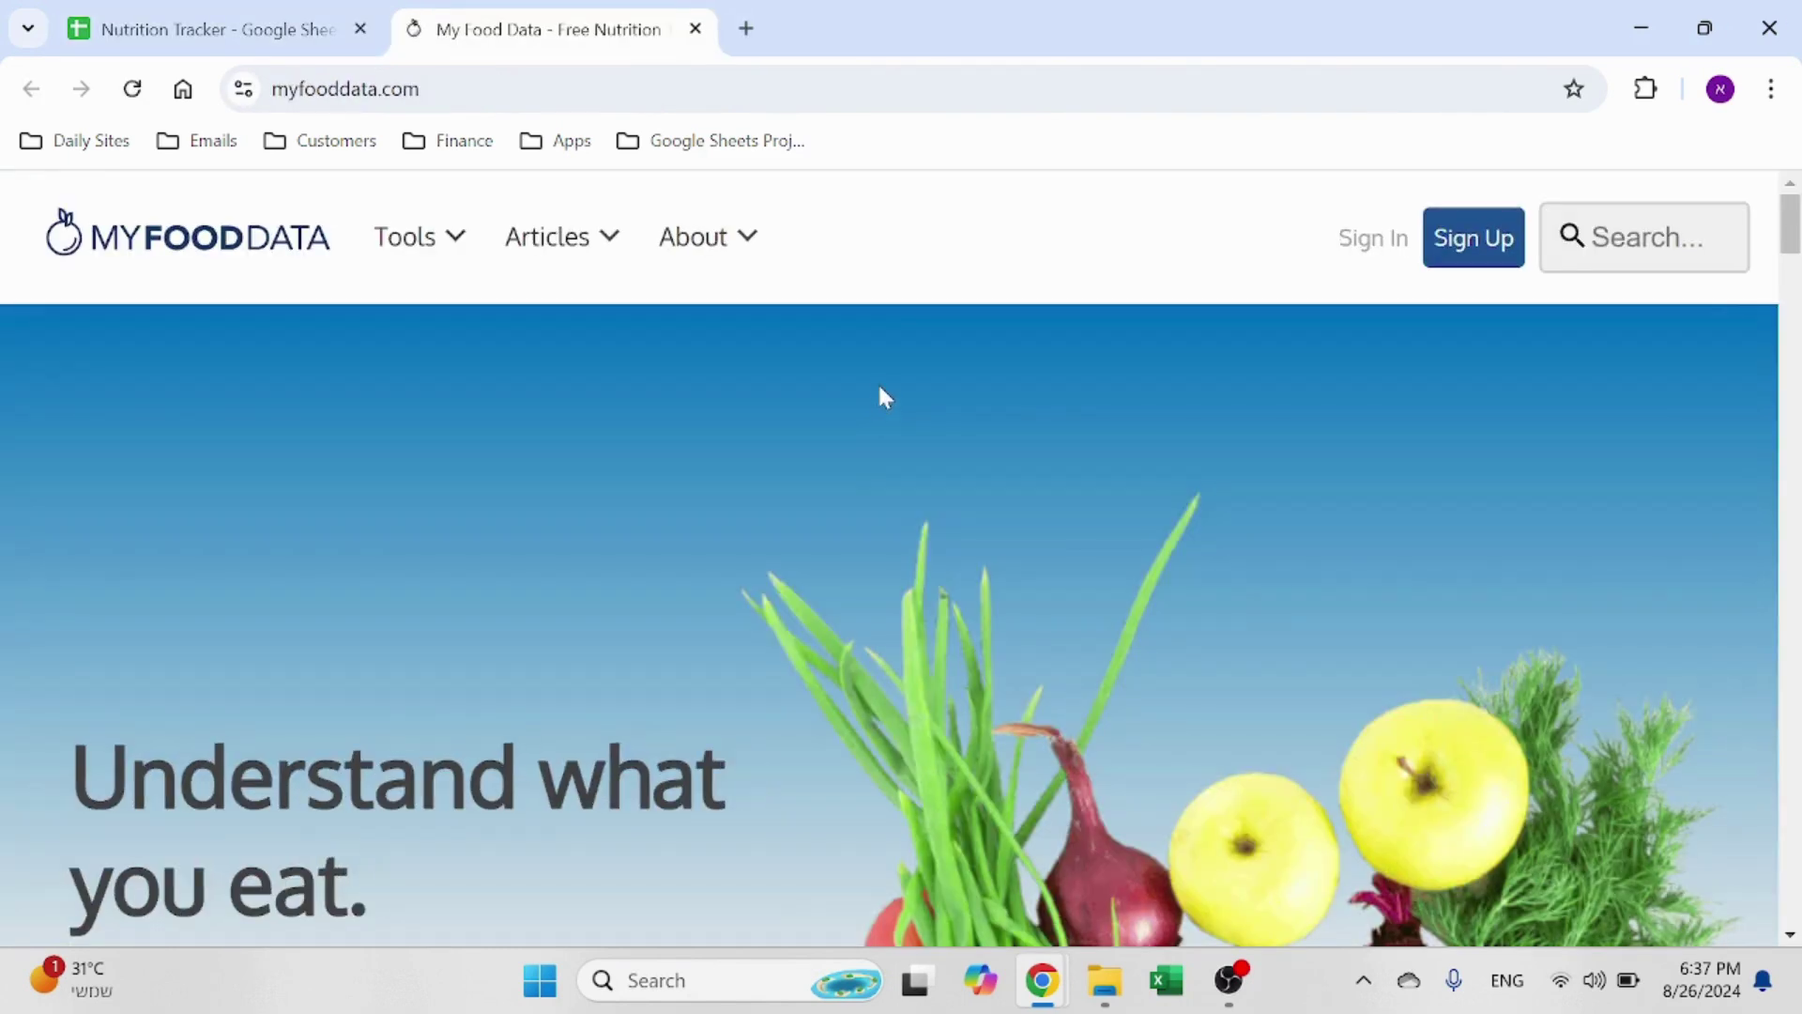
left_click(423, 235)
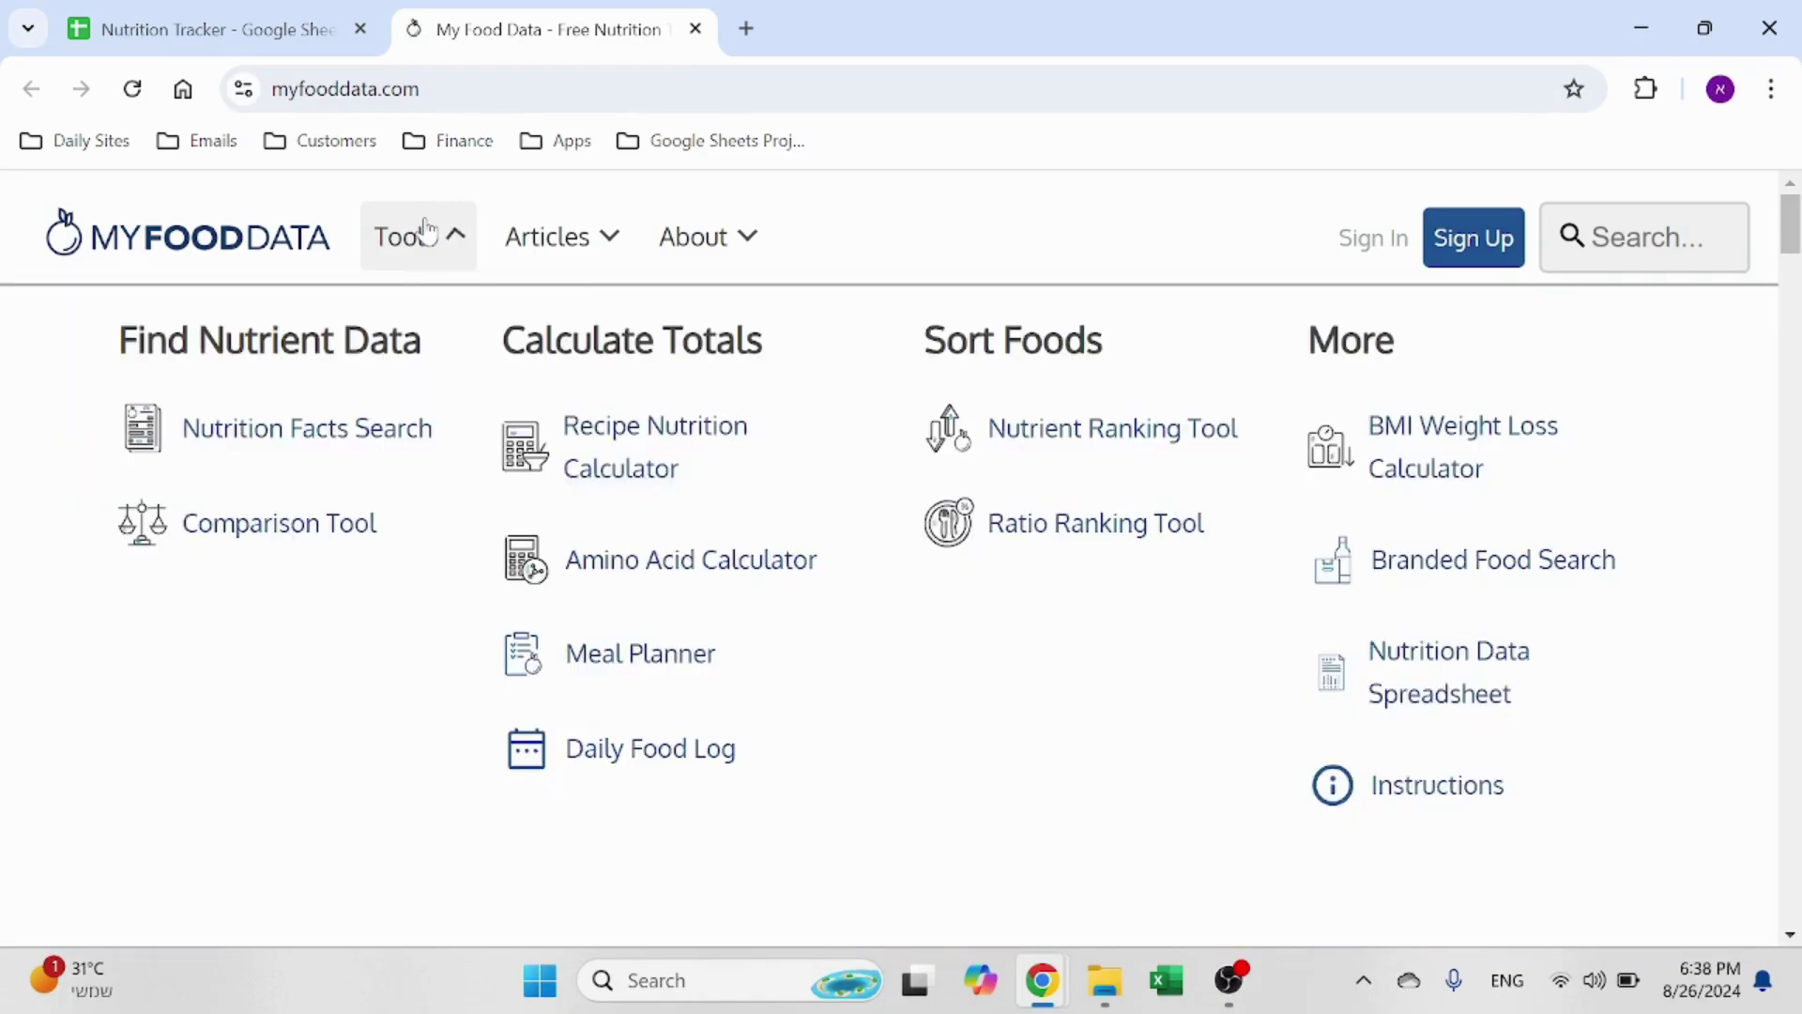
left_click(1480, 702)
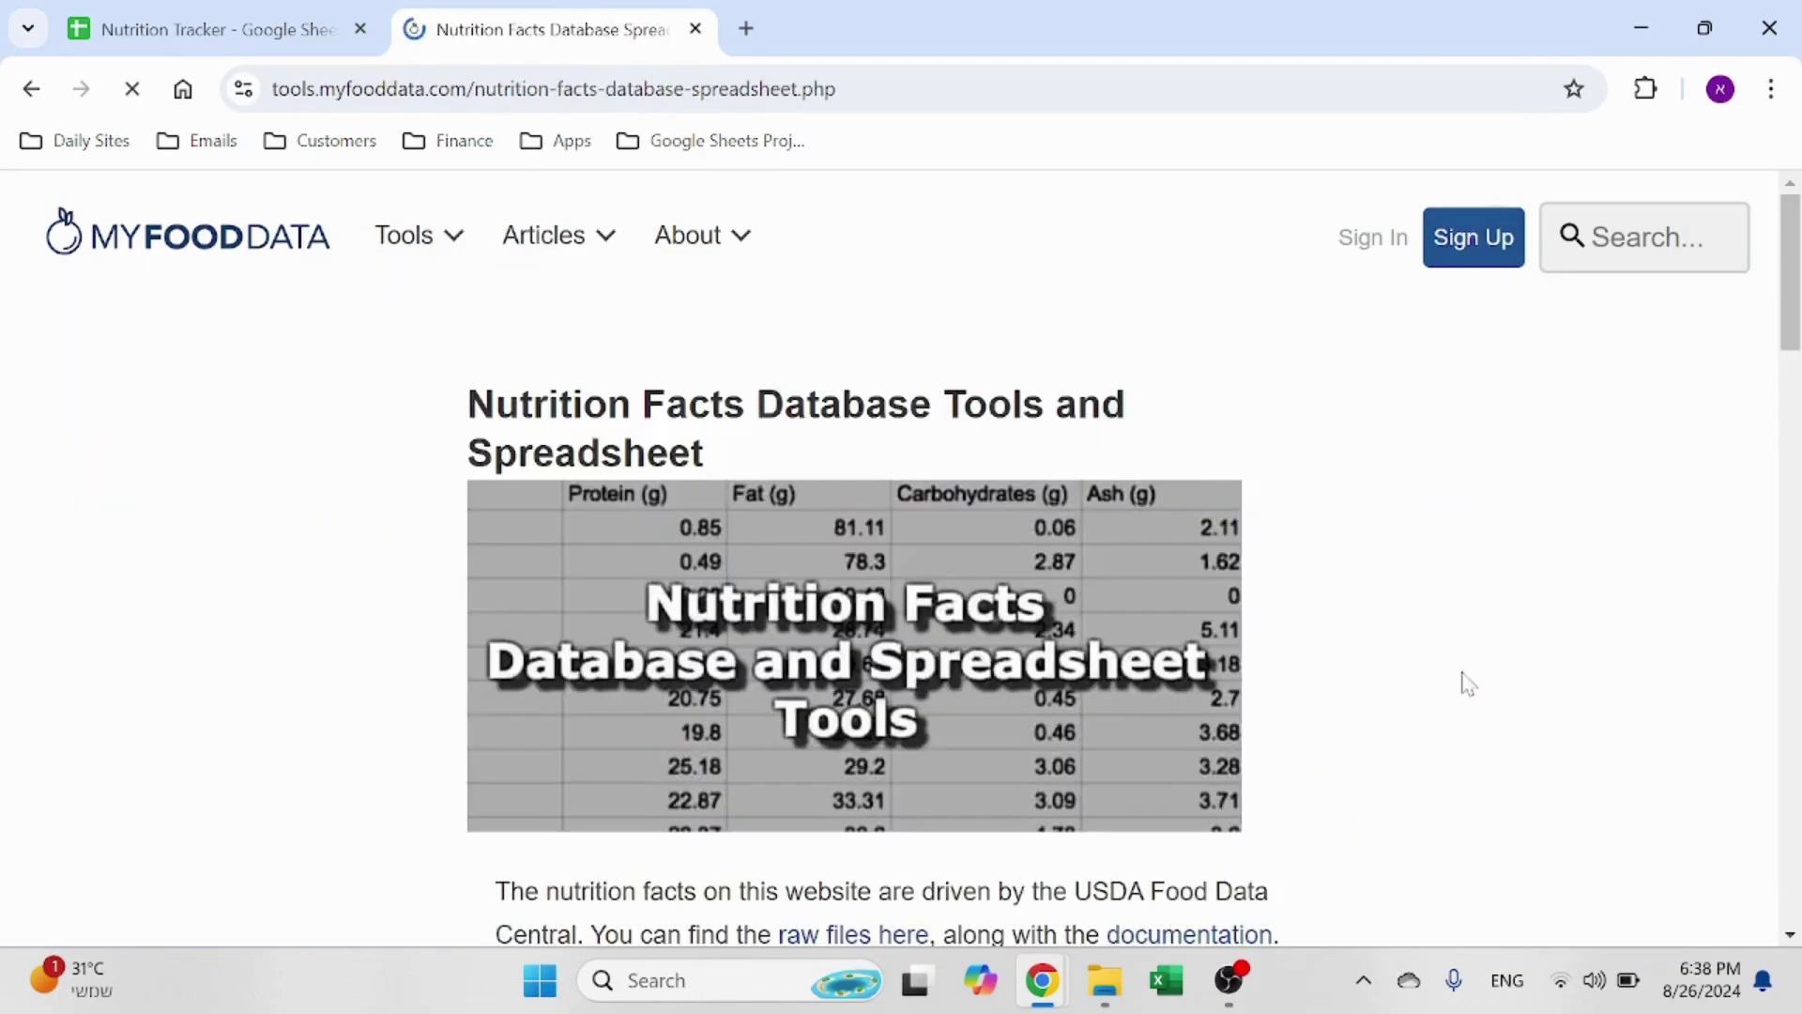
Step: Examine the page's options for viewing the nutrition facts Google spreadsheet and downloading the Excel file
scroll(1151, 572, "down", 12)
scroll(1156, 567, "up", 3)
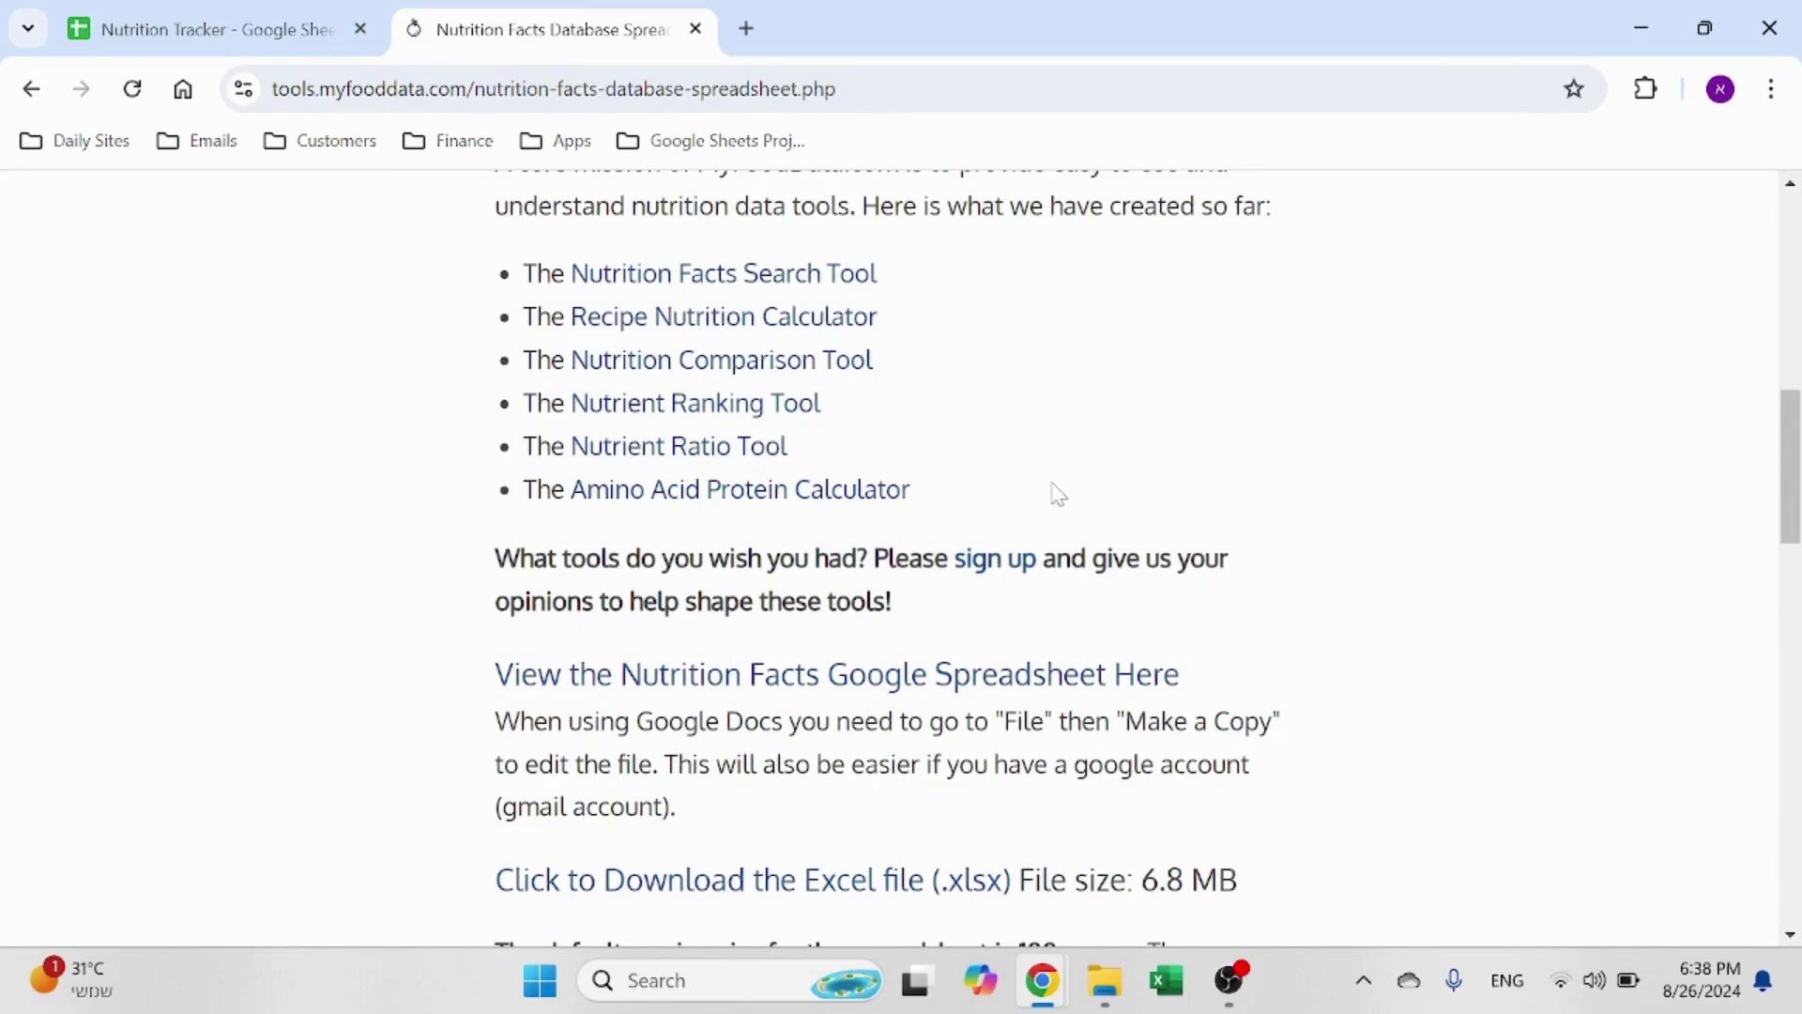
scroll(1058, 493, "down", 5)
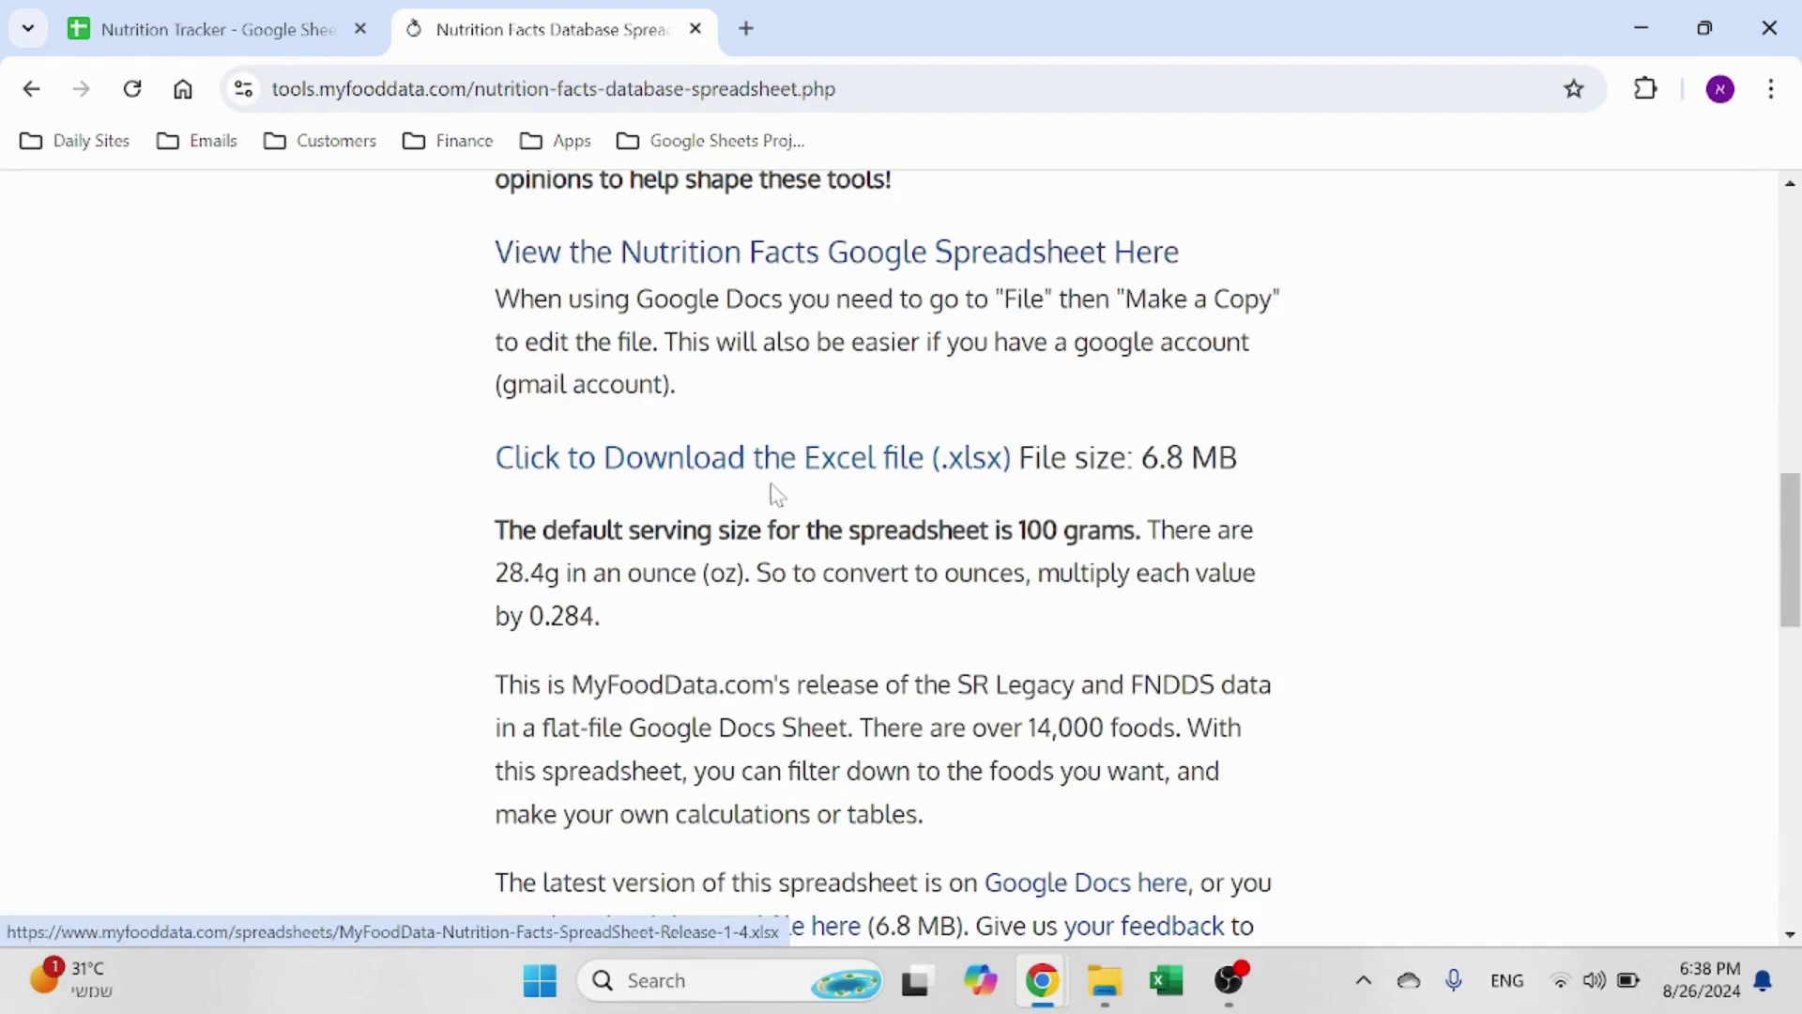
scroll(776, 494, "up", 15)
Step: Close the website, look through the Food DB list down to its last row, and view the Food Input sheet
left_click(696, 29)
left_click(695, 29)
left_click(1425, 563)
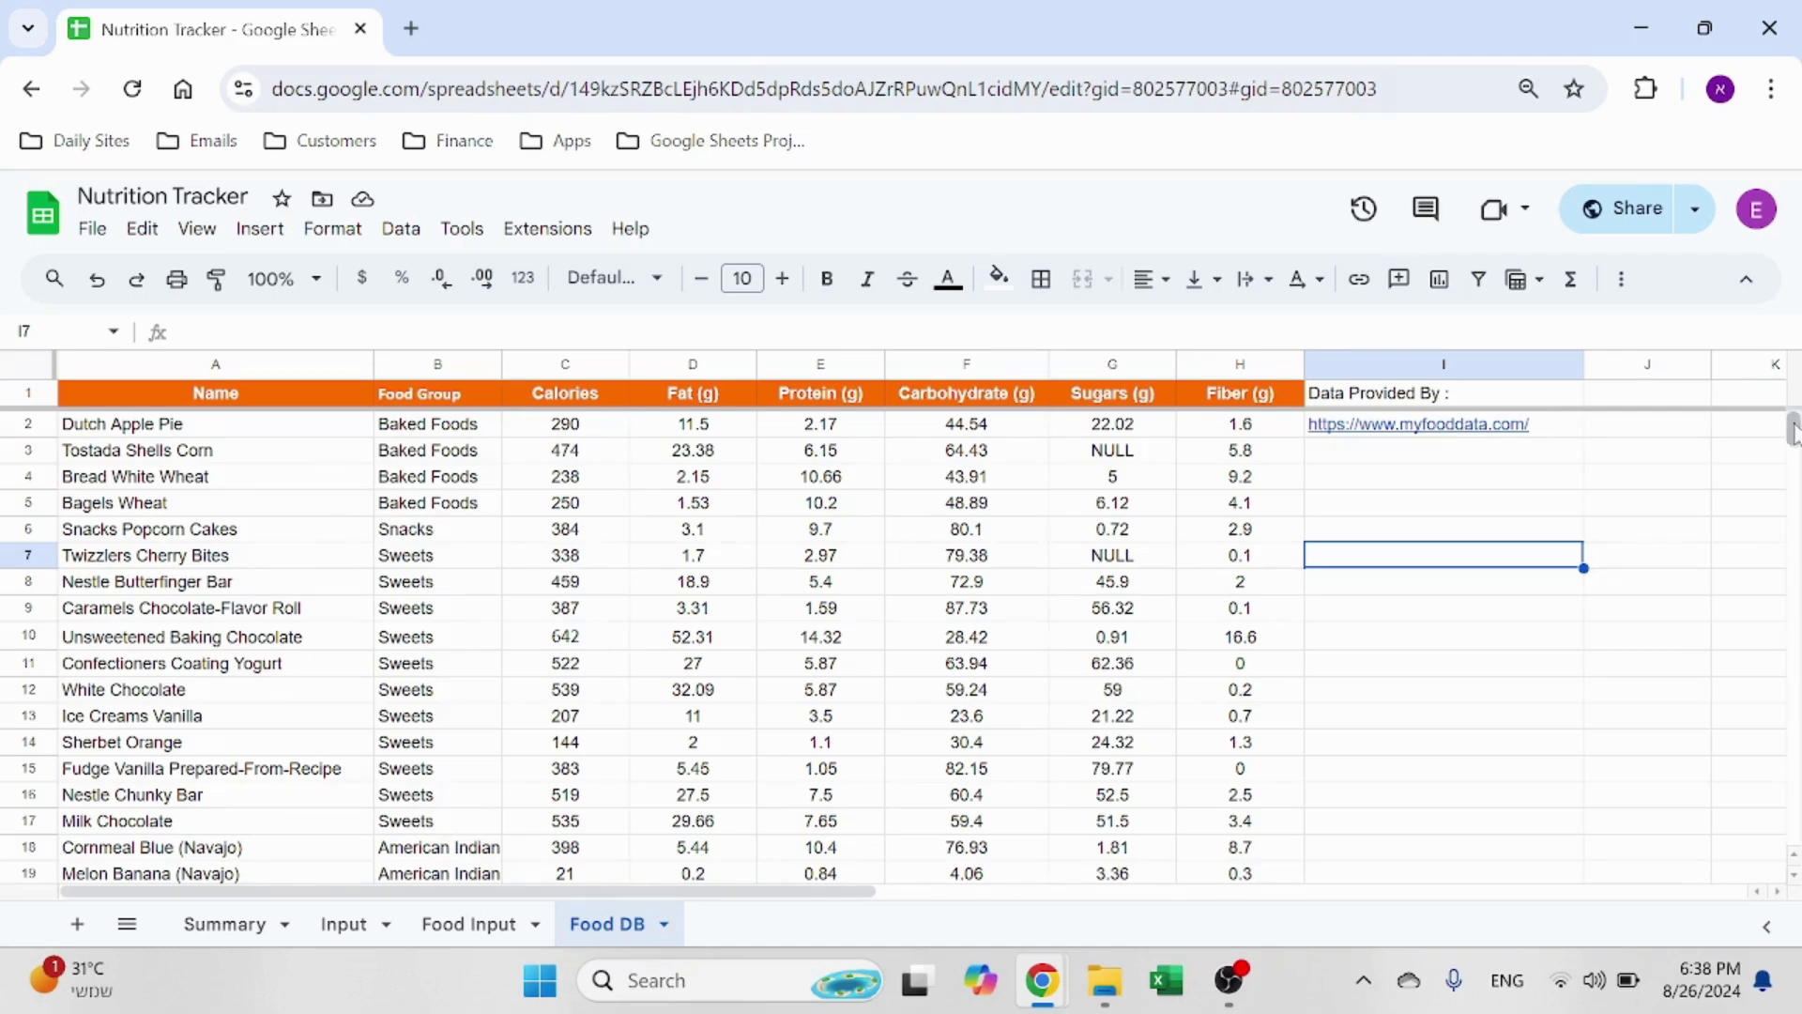
left_click_drag(1793, 429, 1793, 830)
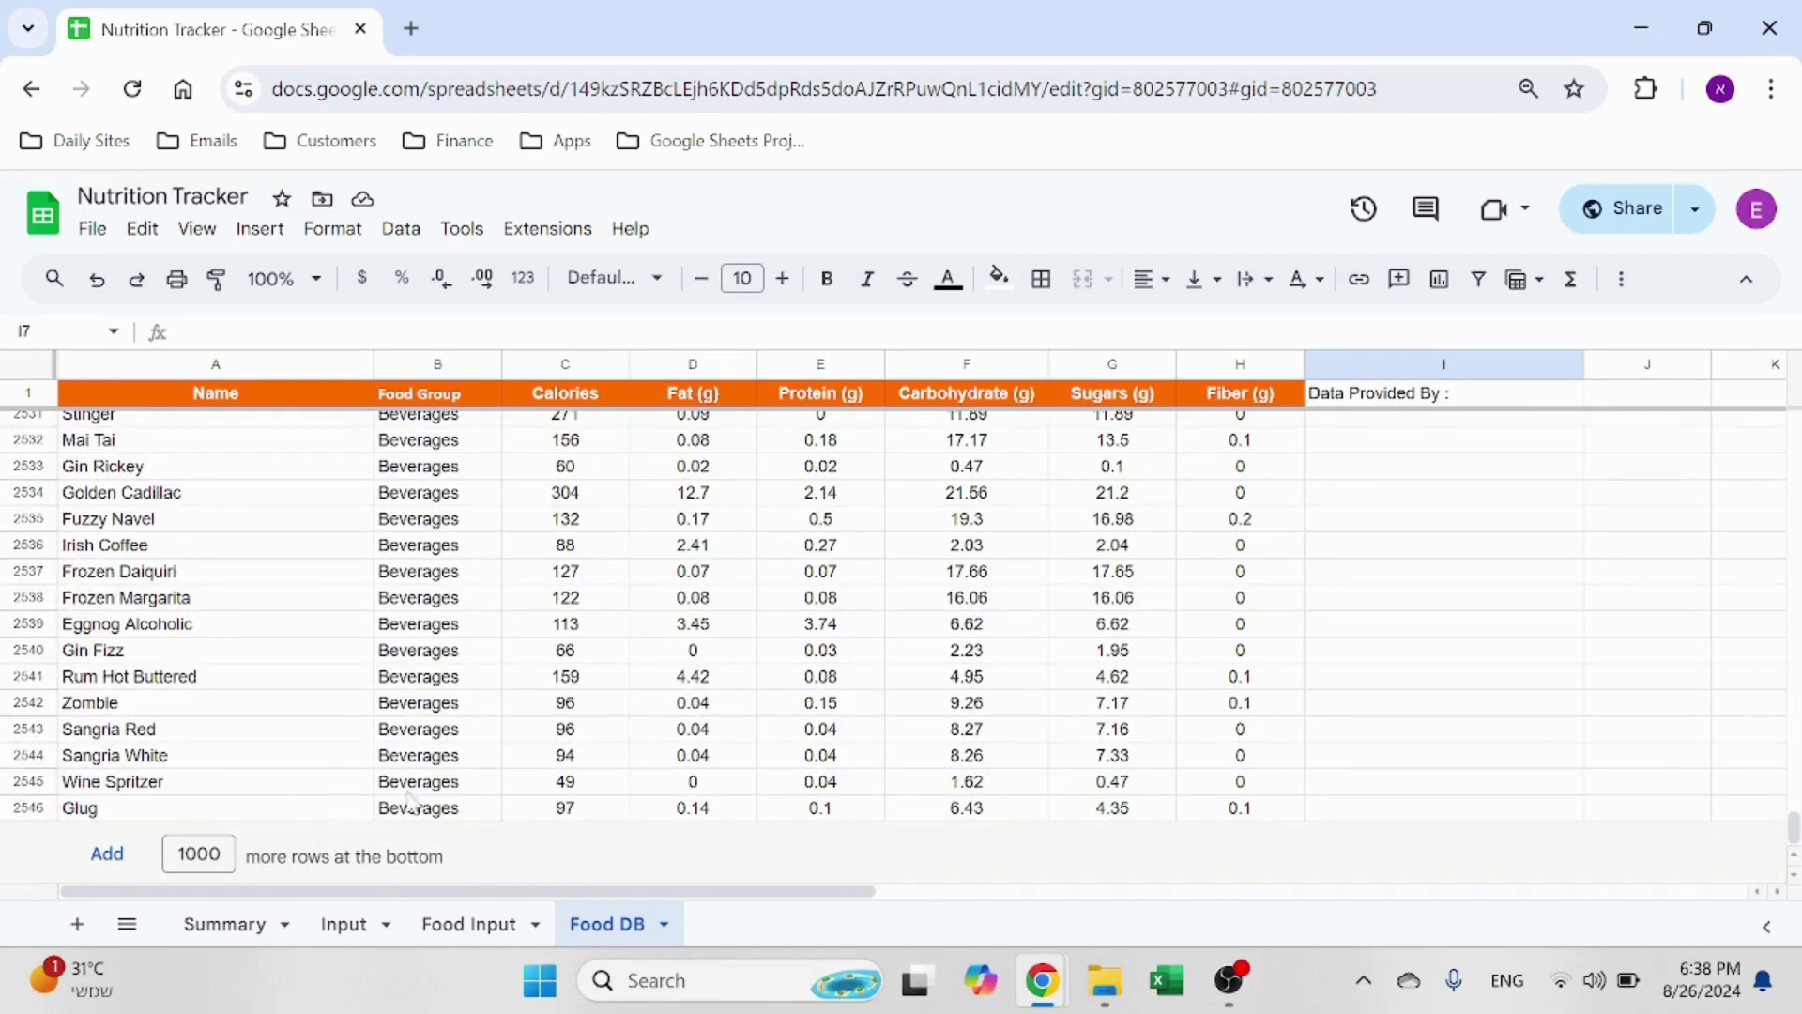
left_click_drag(1794, 825, 1793, 338)
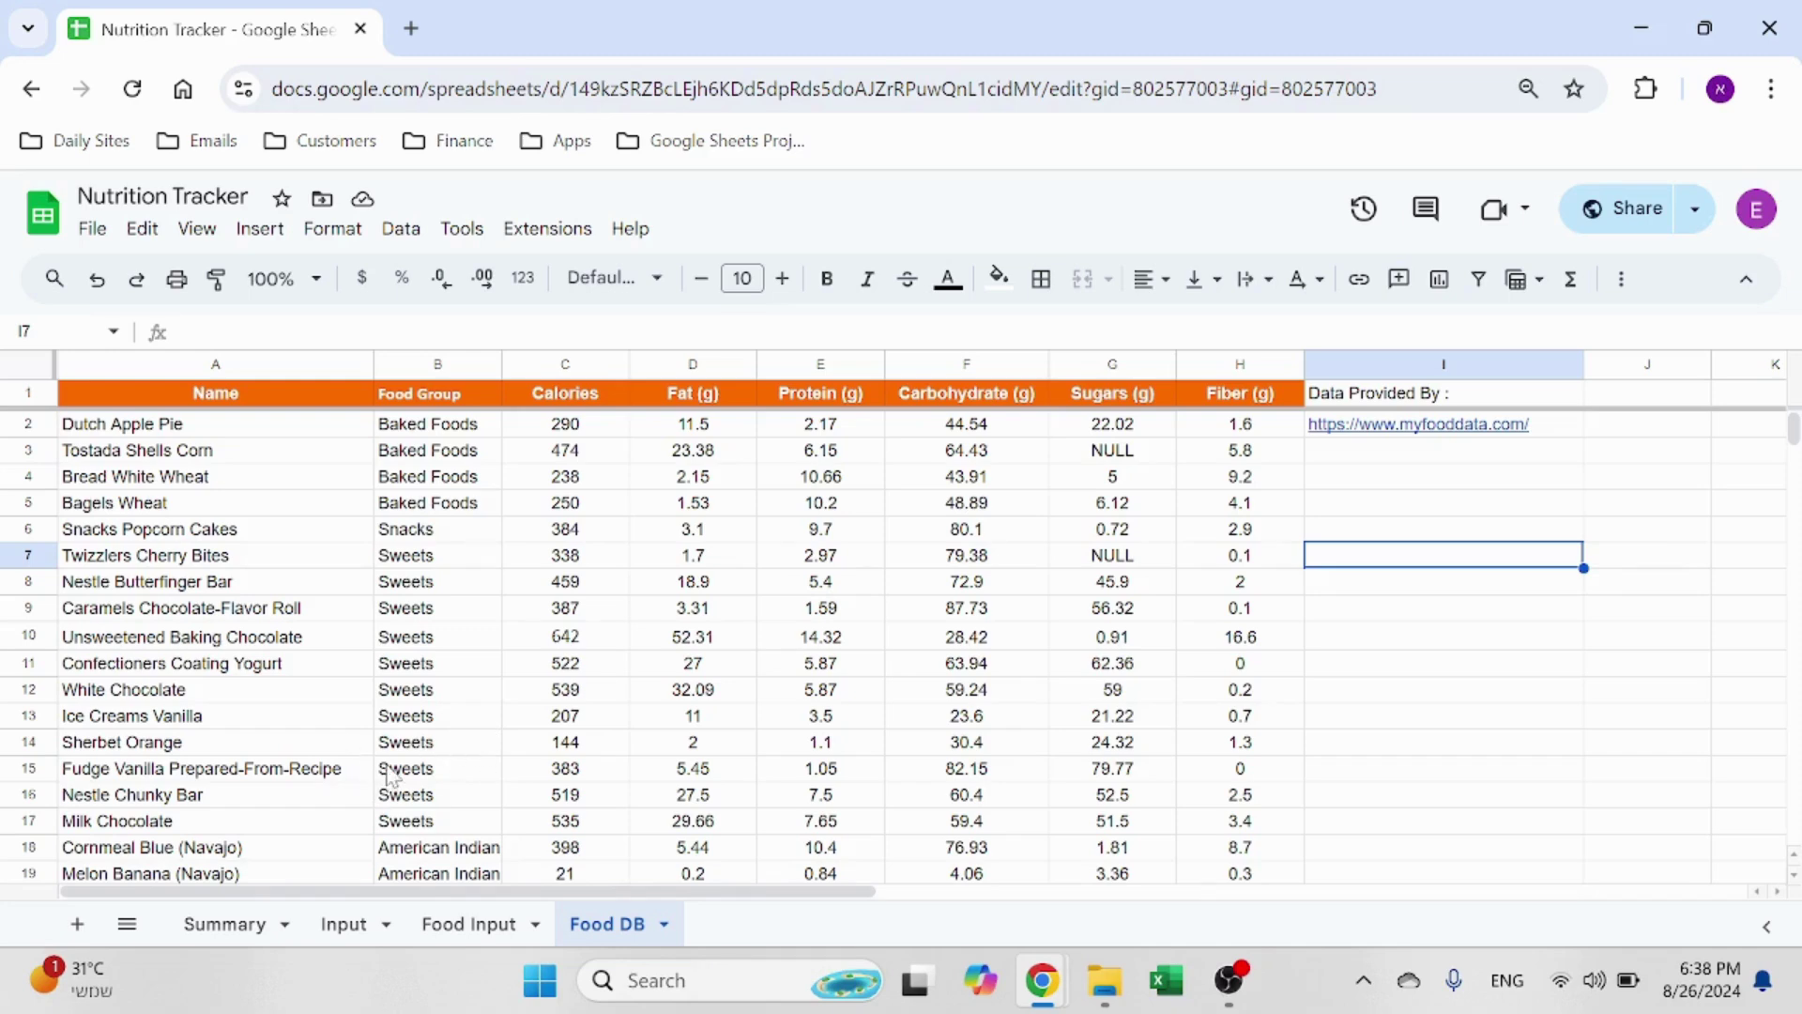
left_click(467, 929)
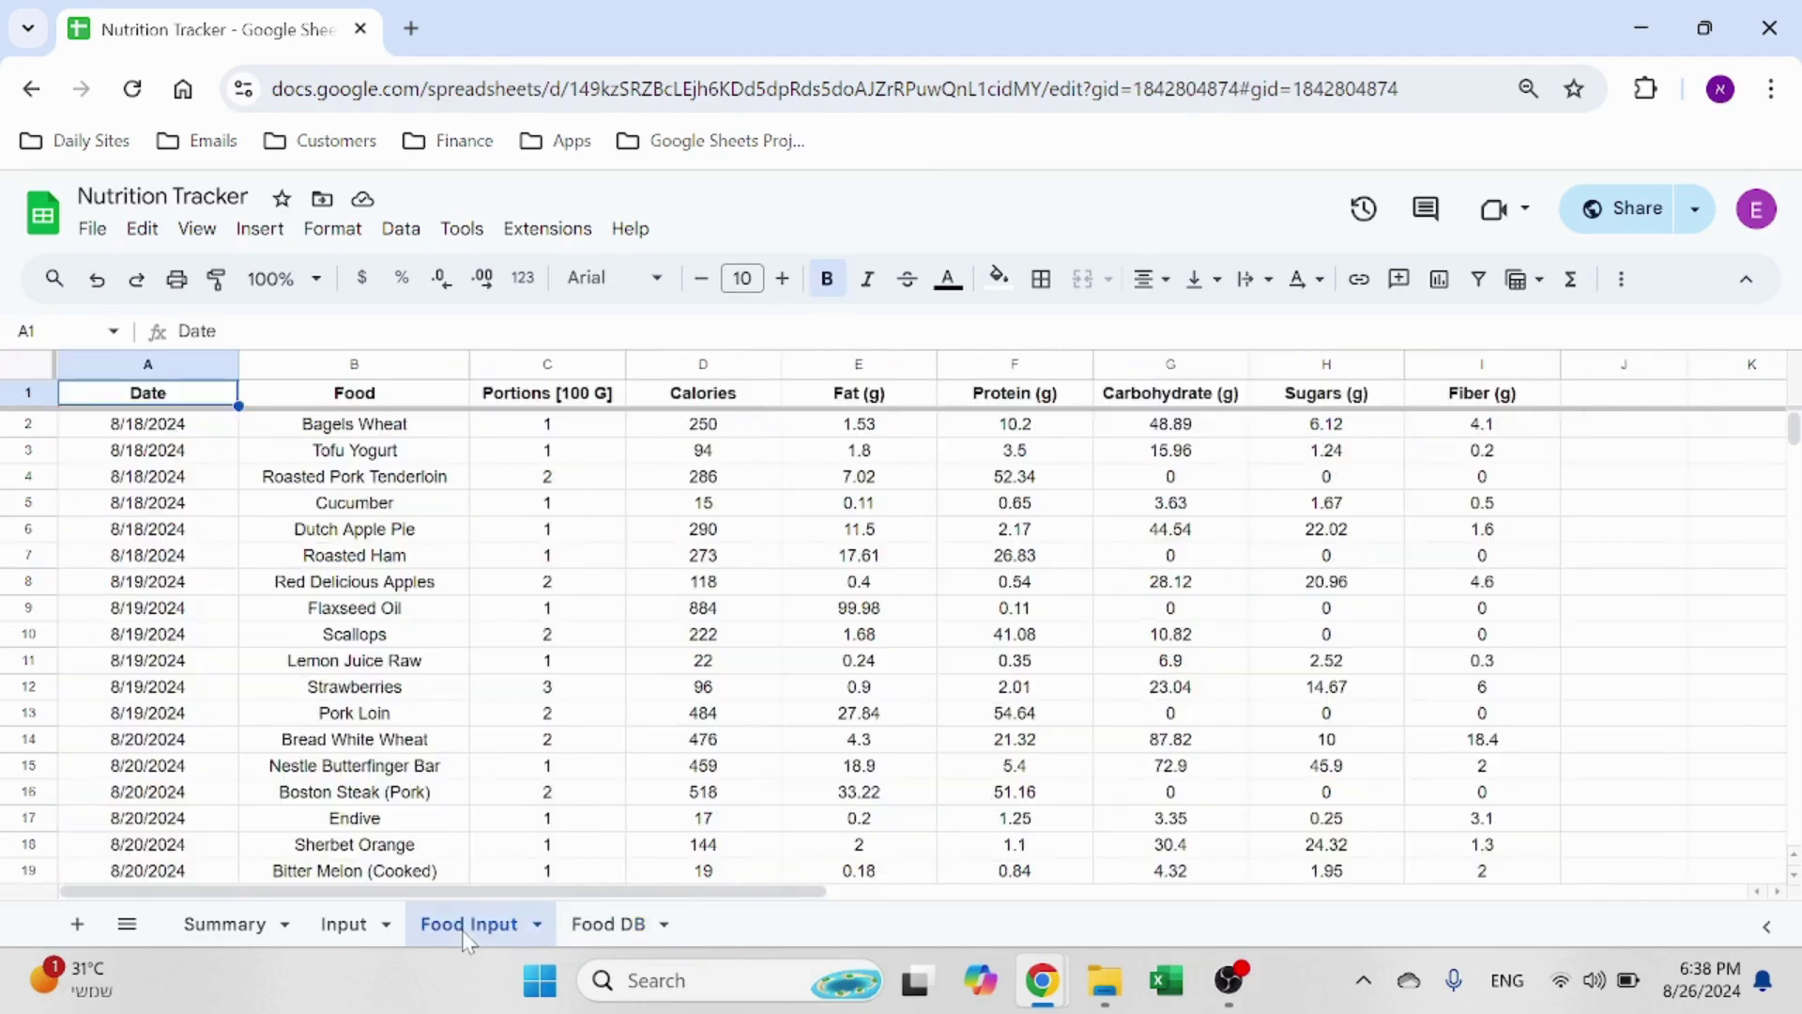
Step: In the Input sheet, choose Gala Apples as the first food in A3 and set its portions to 1
left_click(347, 924)
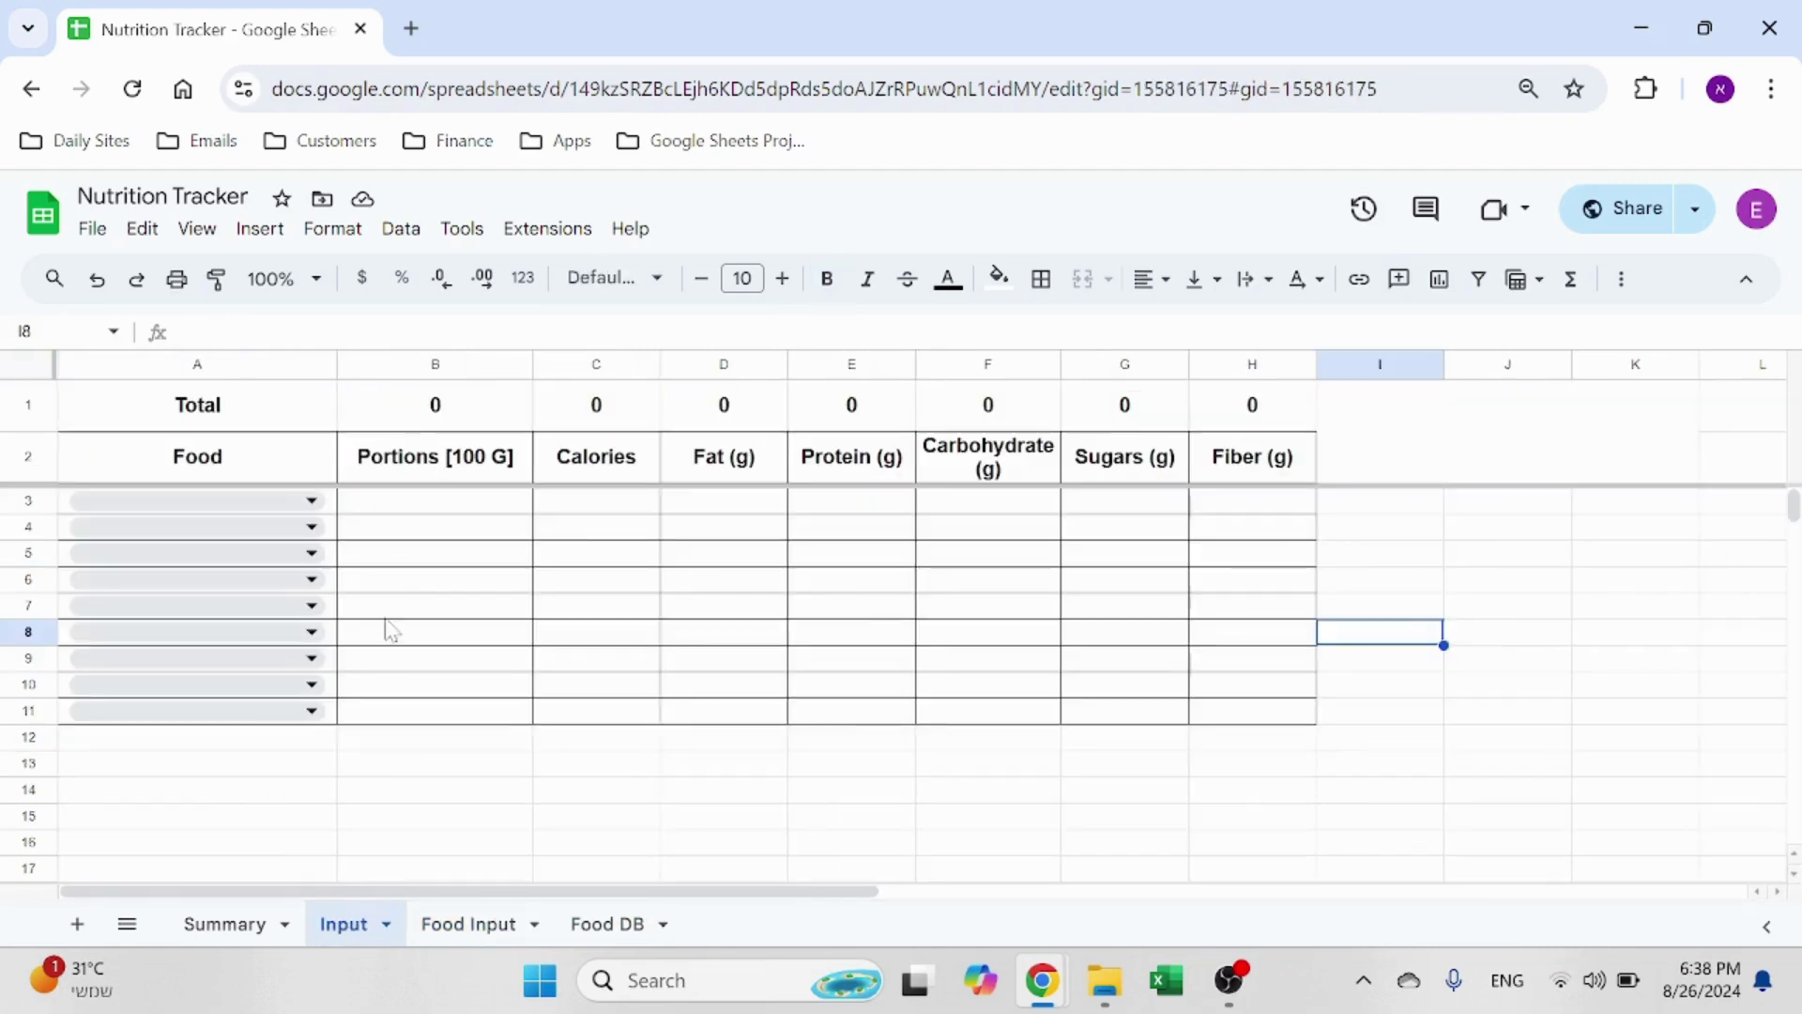
left_click(314, 502)
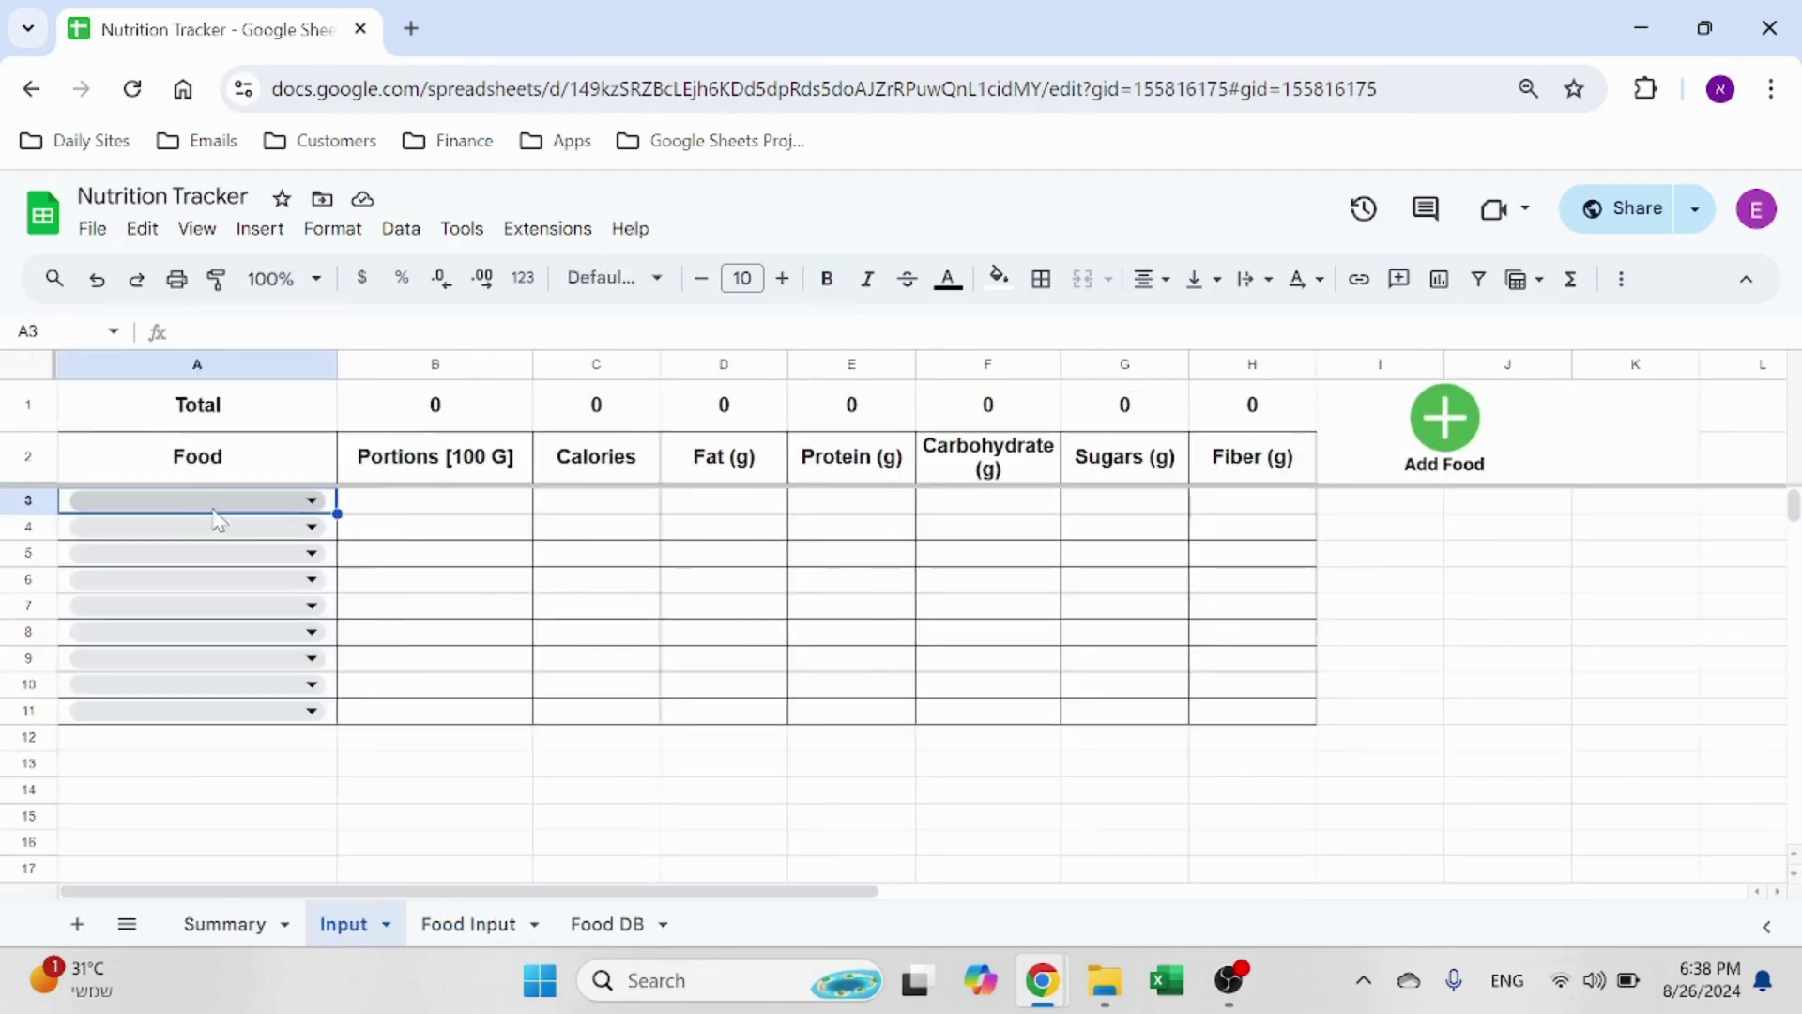
type("a")
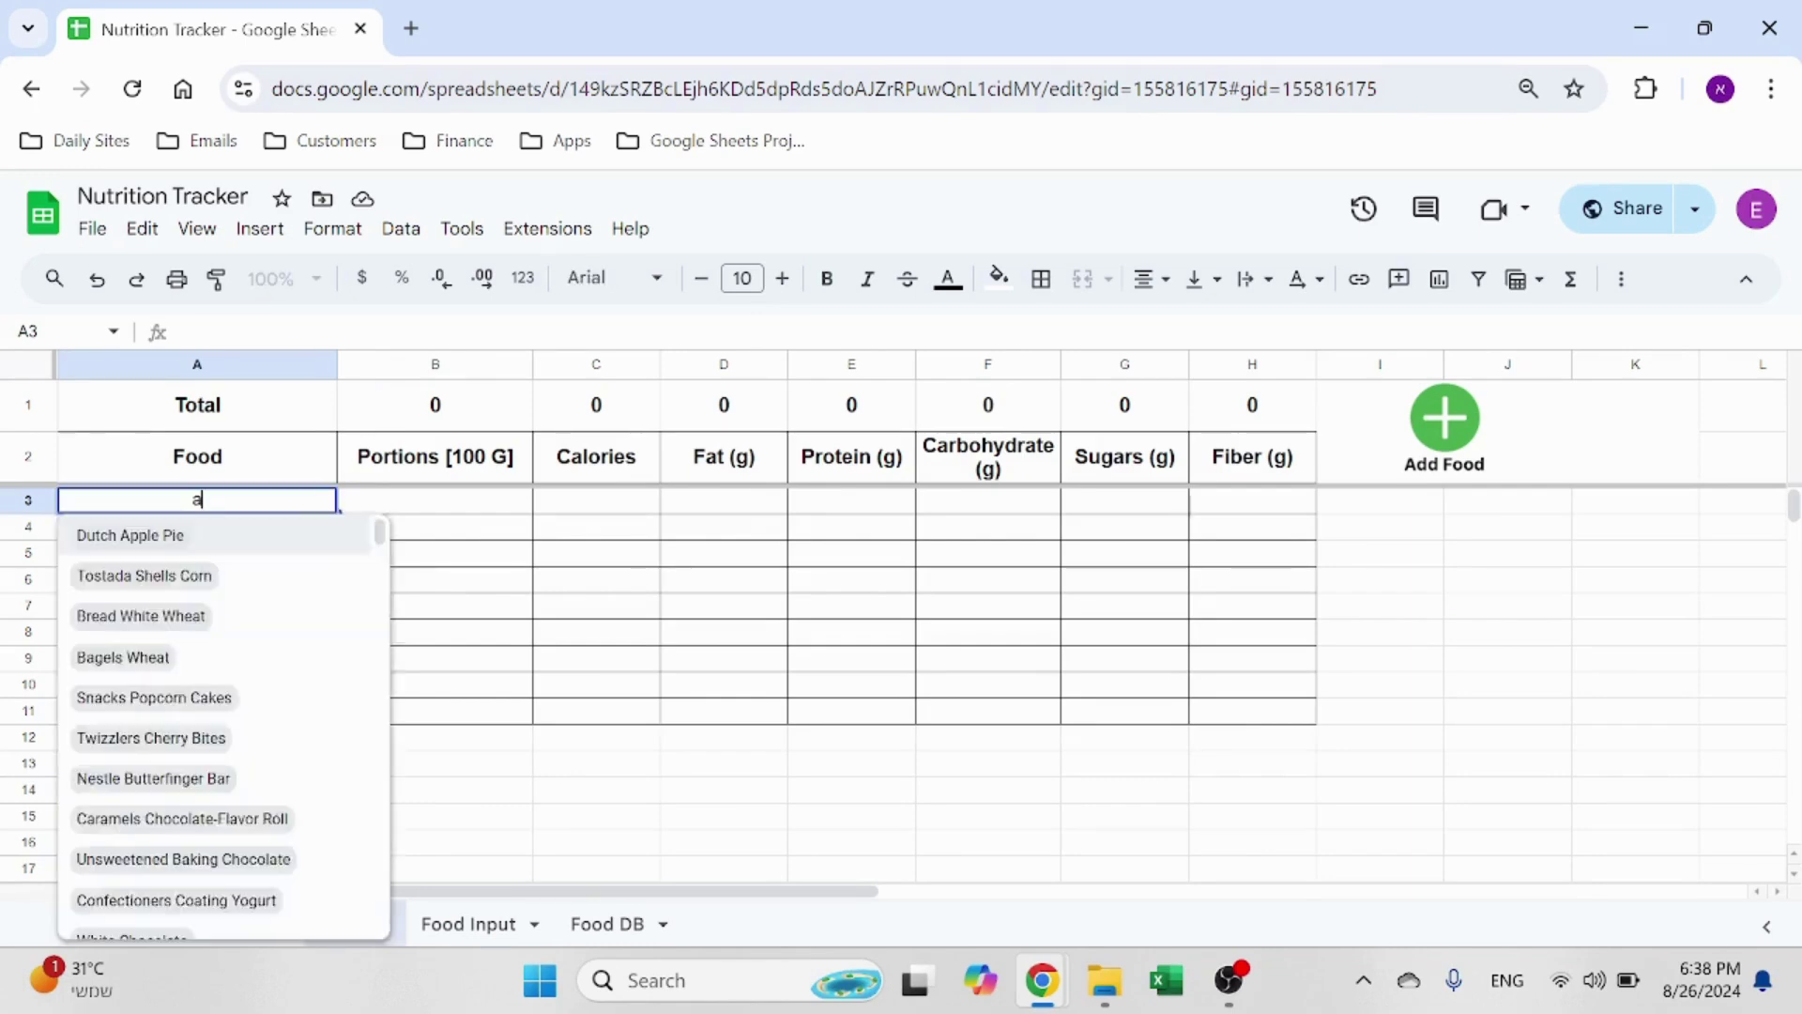
type("pple")
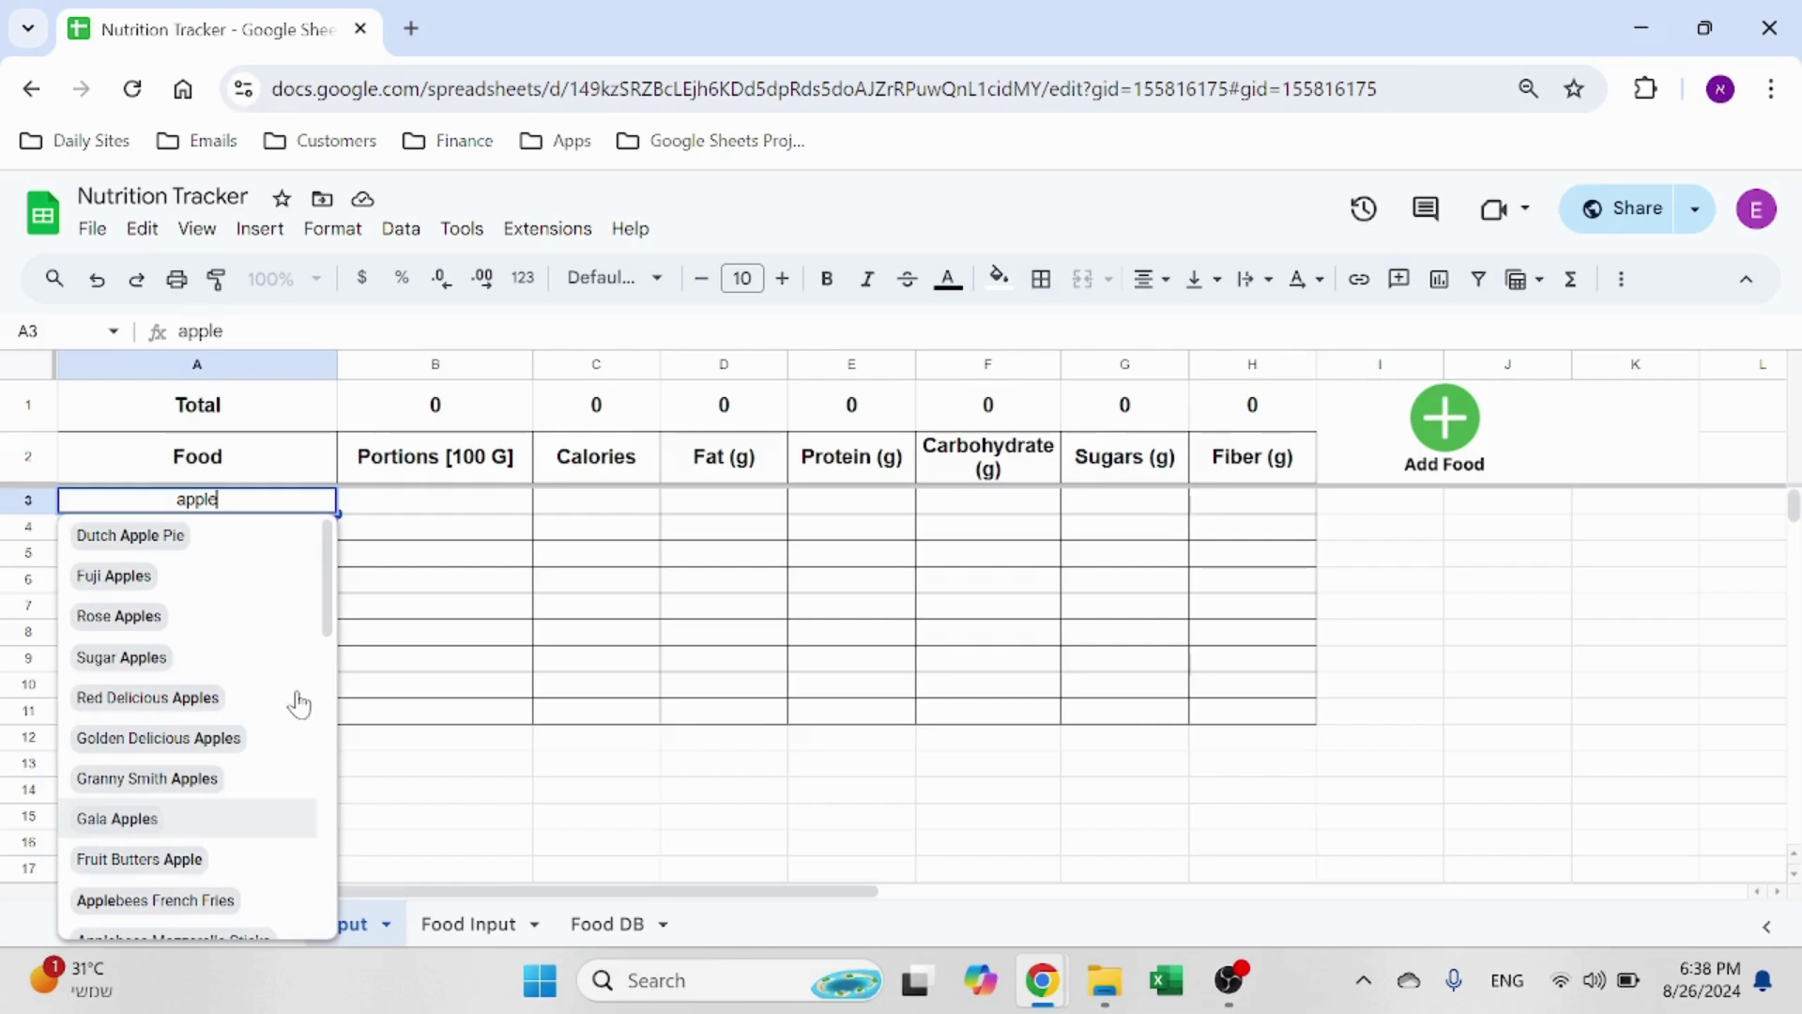
key("Return")
left_click(450, 520)
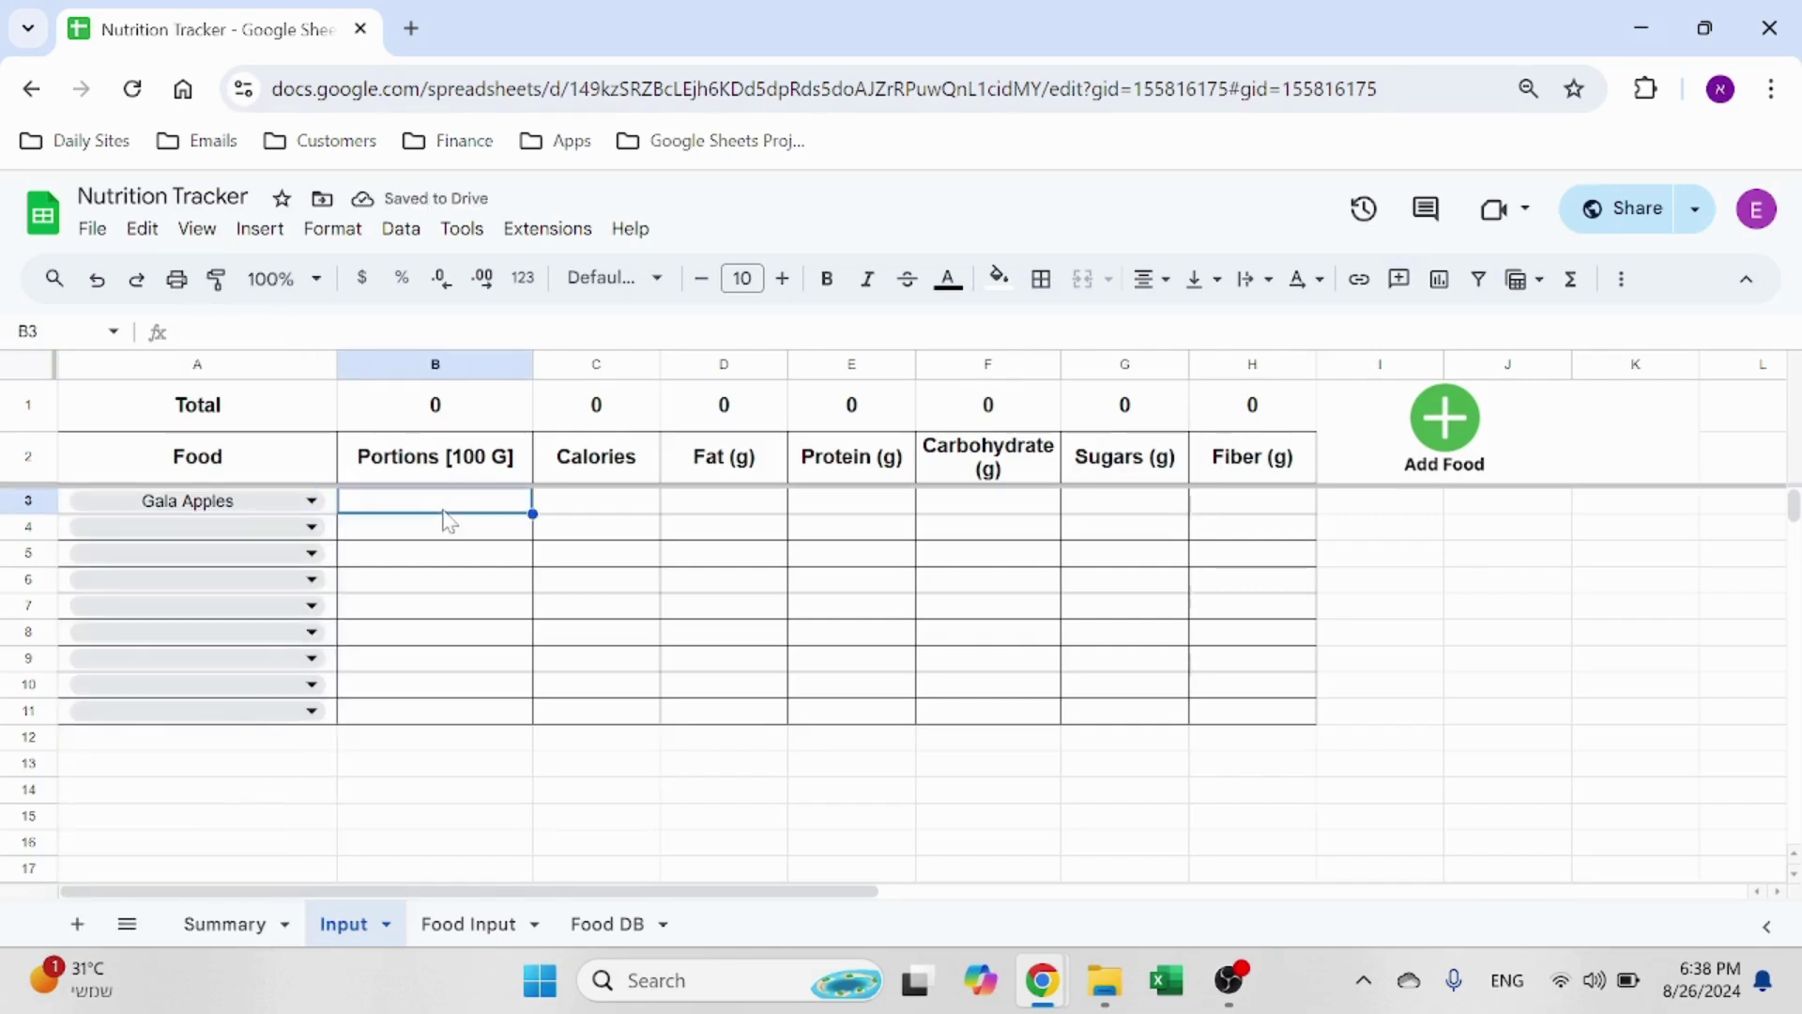
type("1")
key("Return")
left_click(450, 520)
Step: Copy the nutrient cells C11:H11 into C3:H11 of the Input sheet and check the nutrient totals
left_click(583, 504)
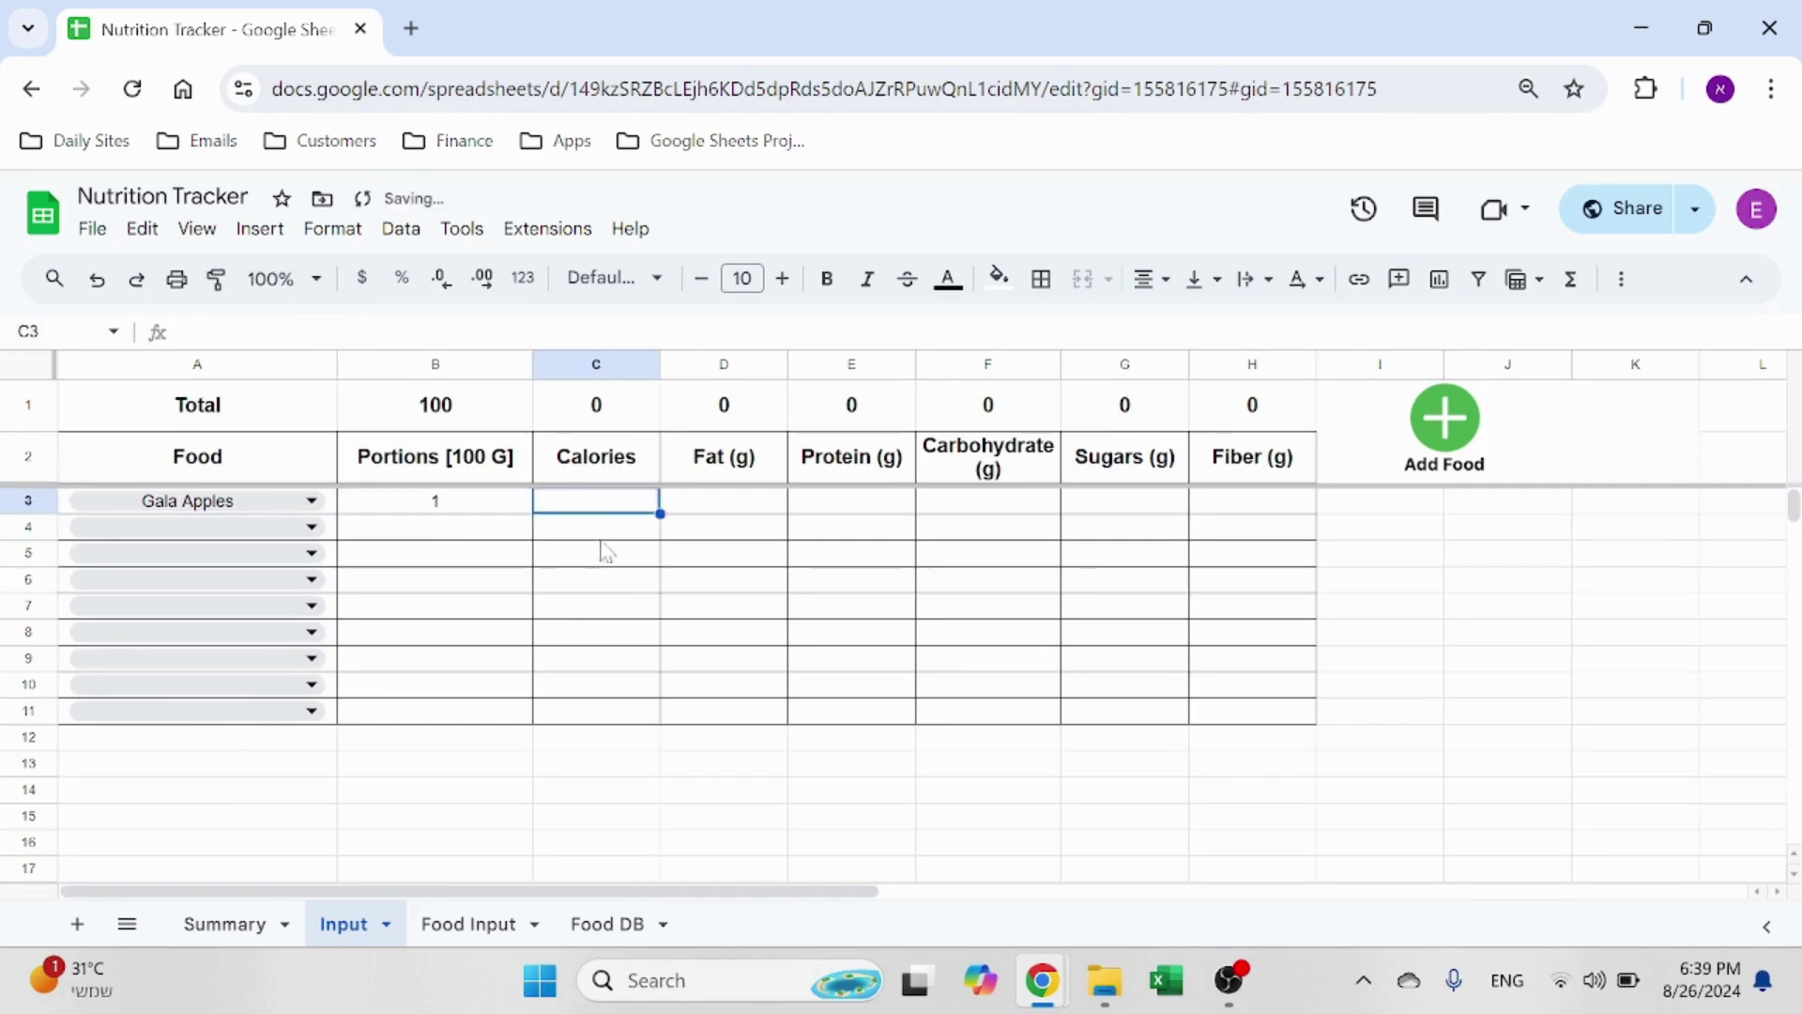
left_click(599, 608)
left_click(605, 710)
left_click_drag(1298, 714, 656, 723)
key("ctrl+c")
left_click_drag(601, 507, 1239, 709)
key("ctrl+v")
left_click(651, 741)
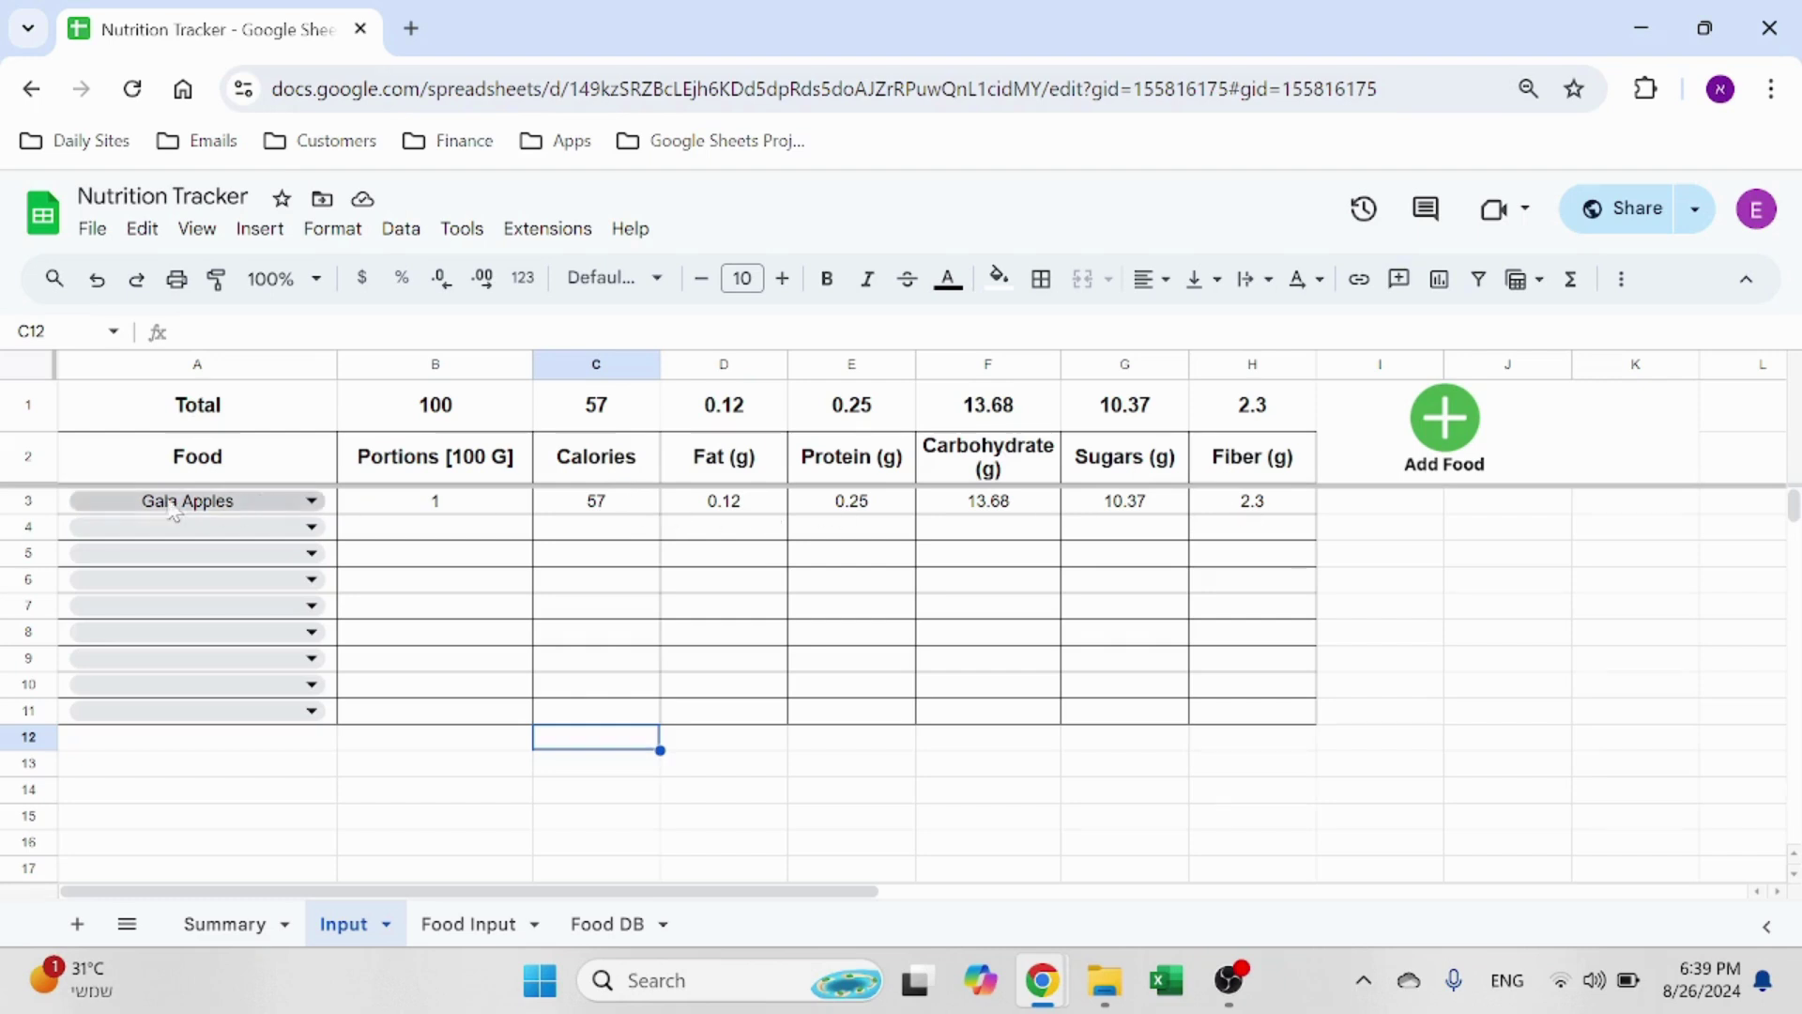
left_click_drag(606, 413, 1258, 413)
left_click(422, 772)
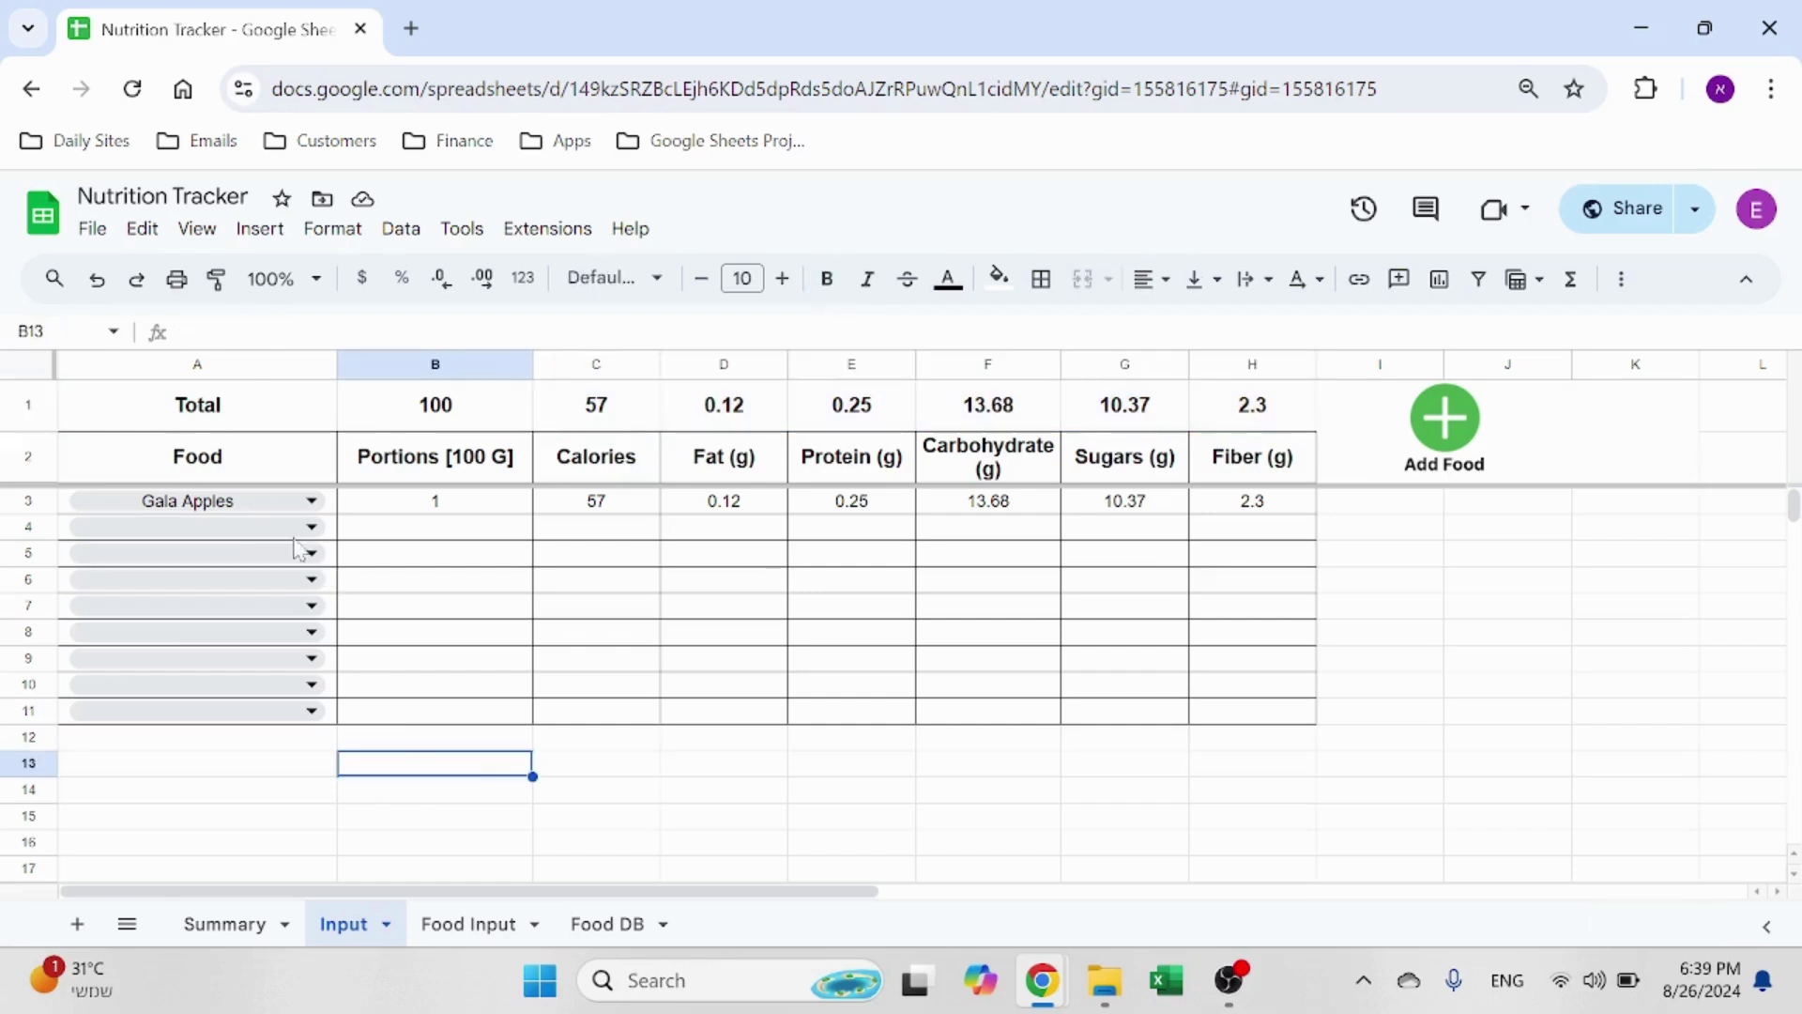
Step: Choose Syrups Maple as the food in A4 and set its portions to 0.05
left_click(238, 532)
type("map")
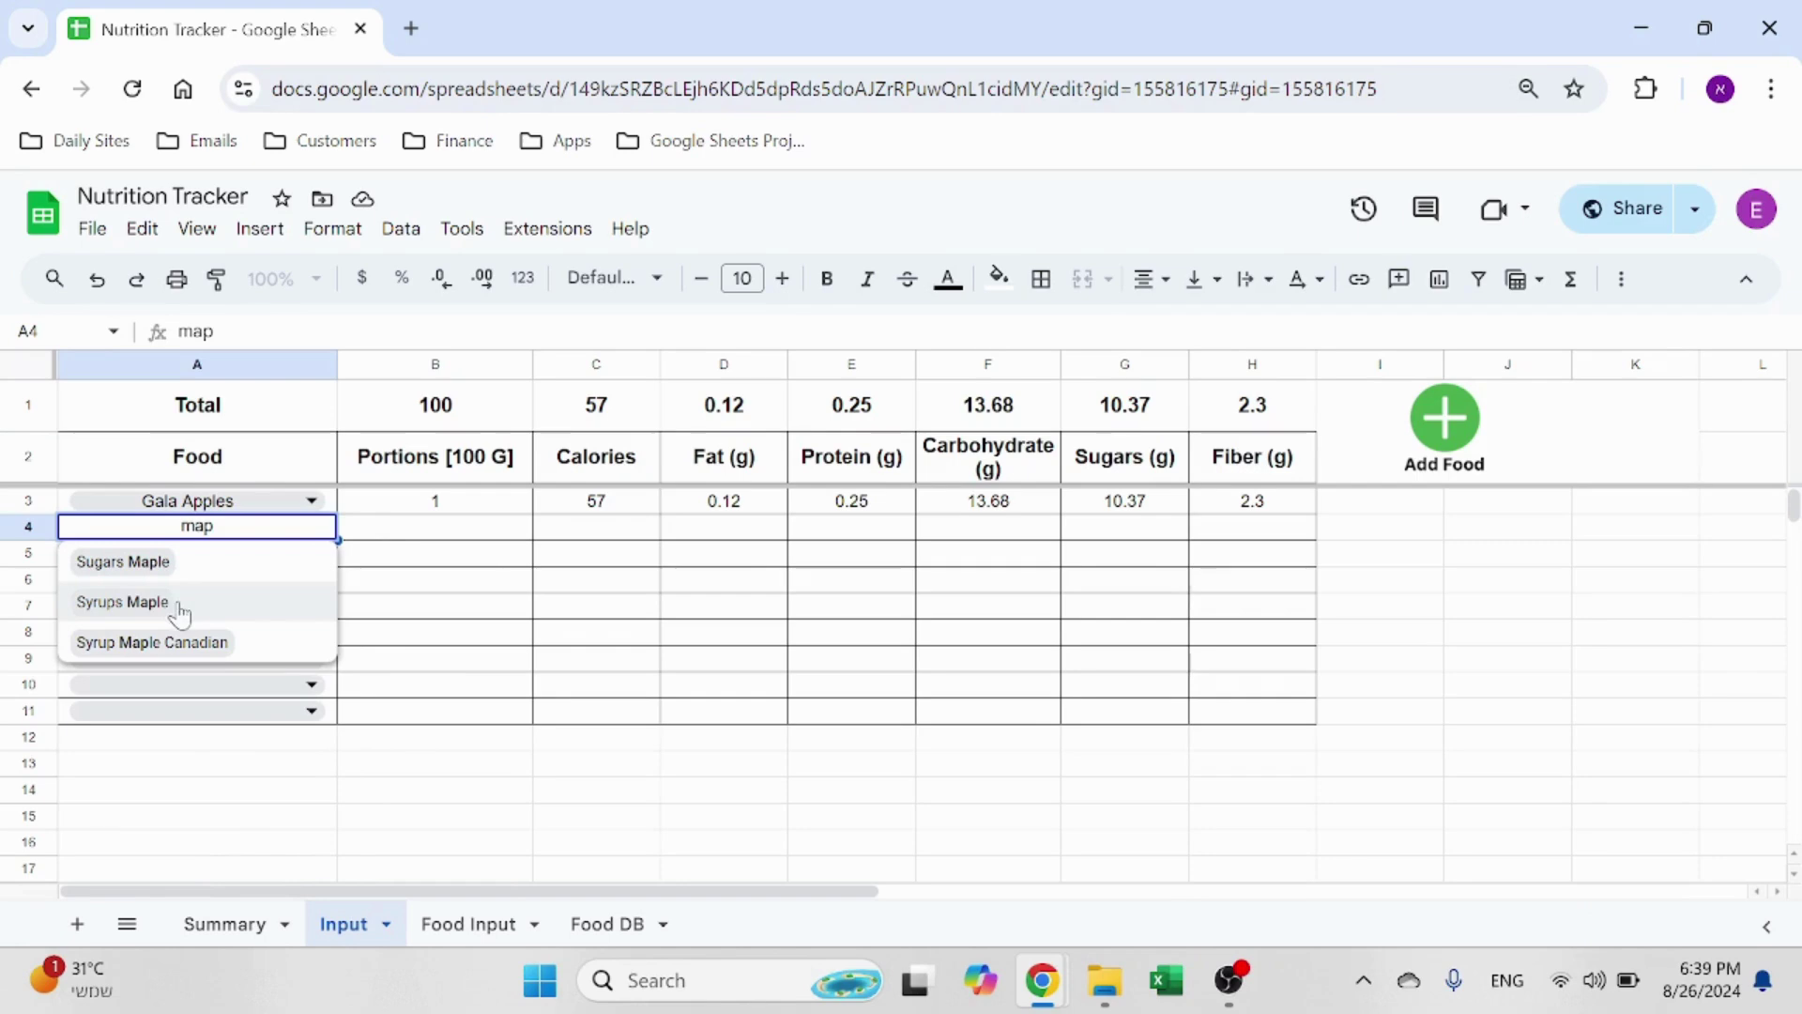
key("Return")
left_click(470, 527)
type("0.05")
key("Return")
left_click(470, 531)
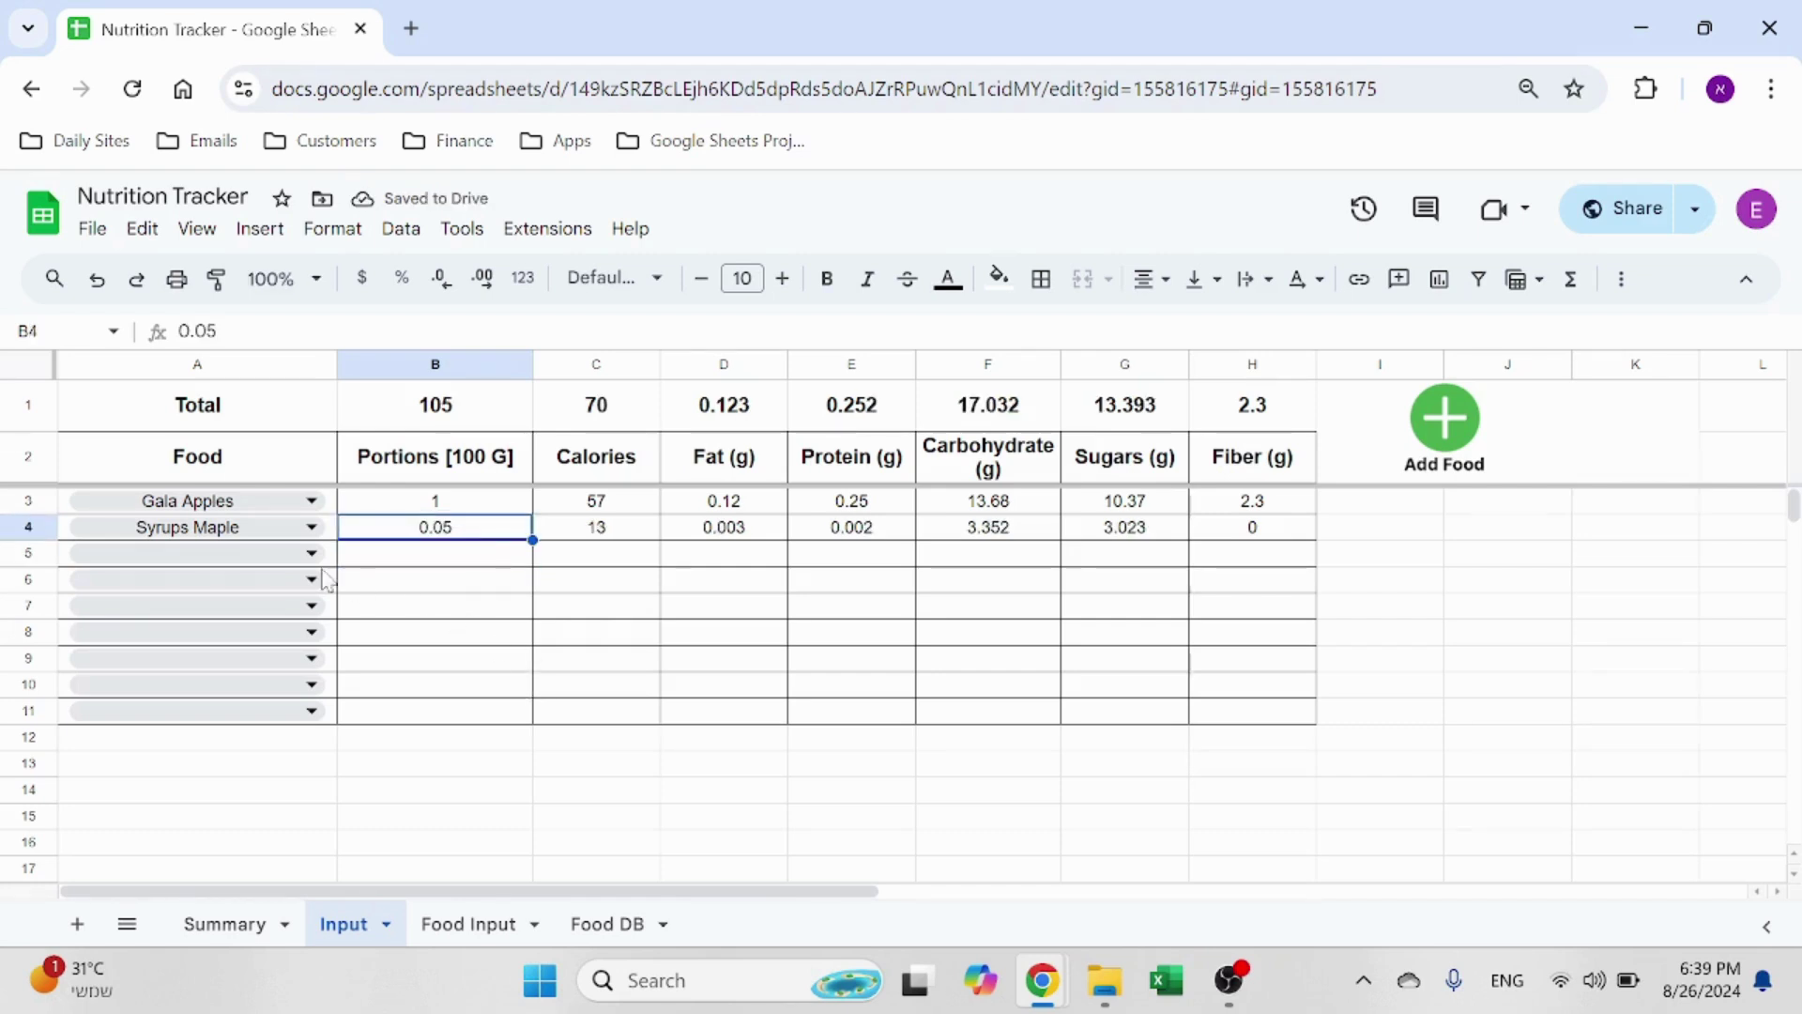
Step: Choose Grilled T-Bone Steak as the food in A5 and set its portions to 3.5
left_click(215, 555)
type("steak")
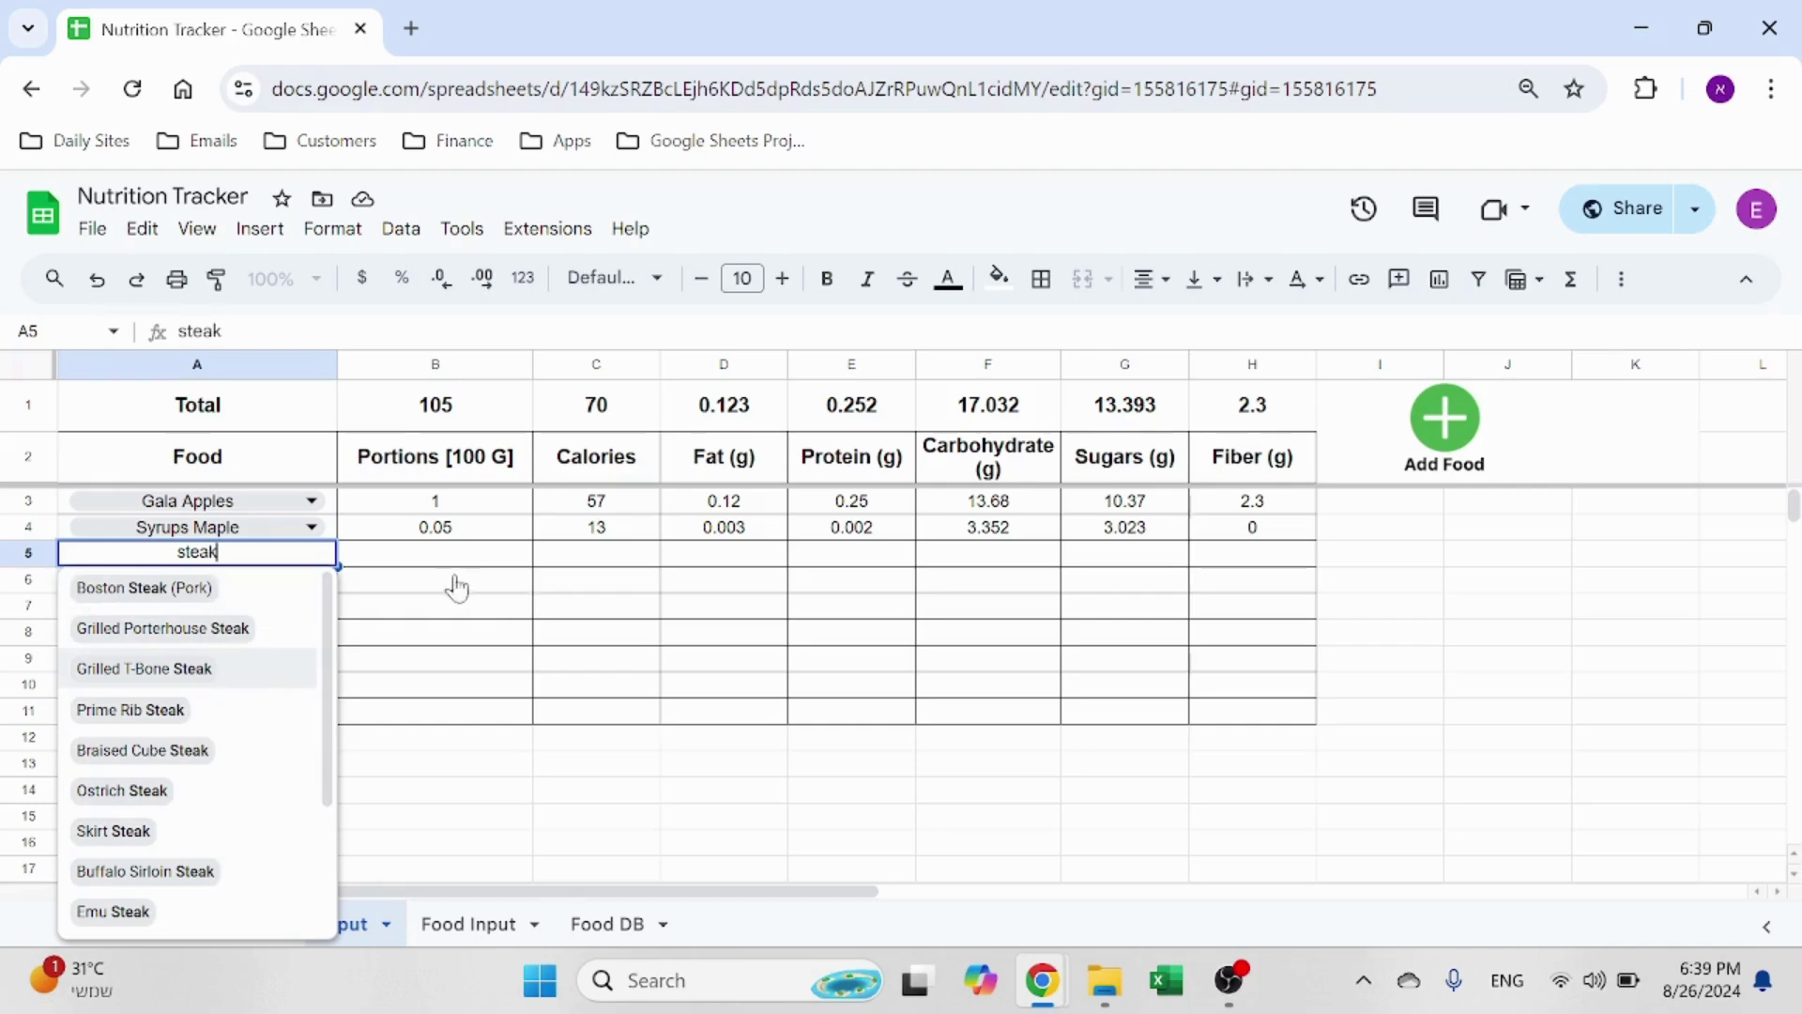
key("Return")
left_click(482, 557)
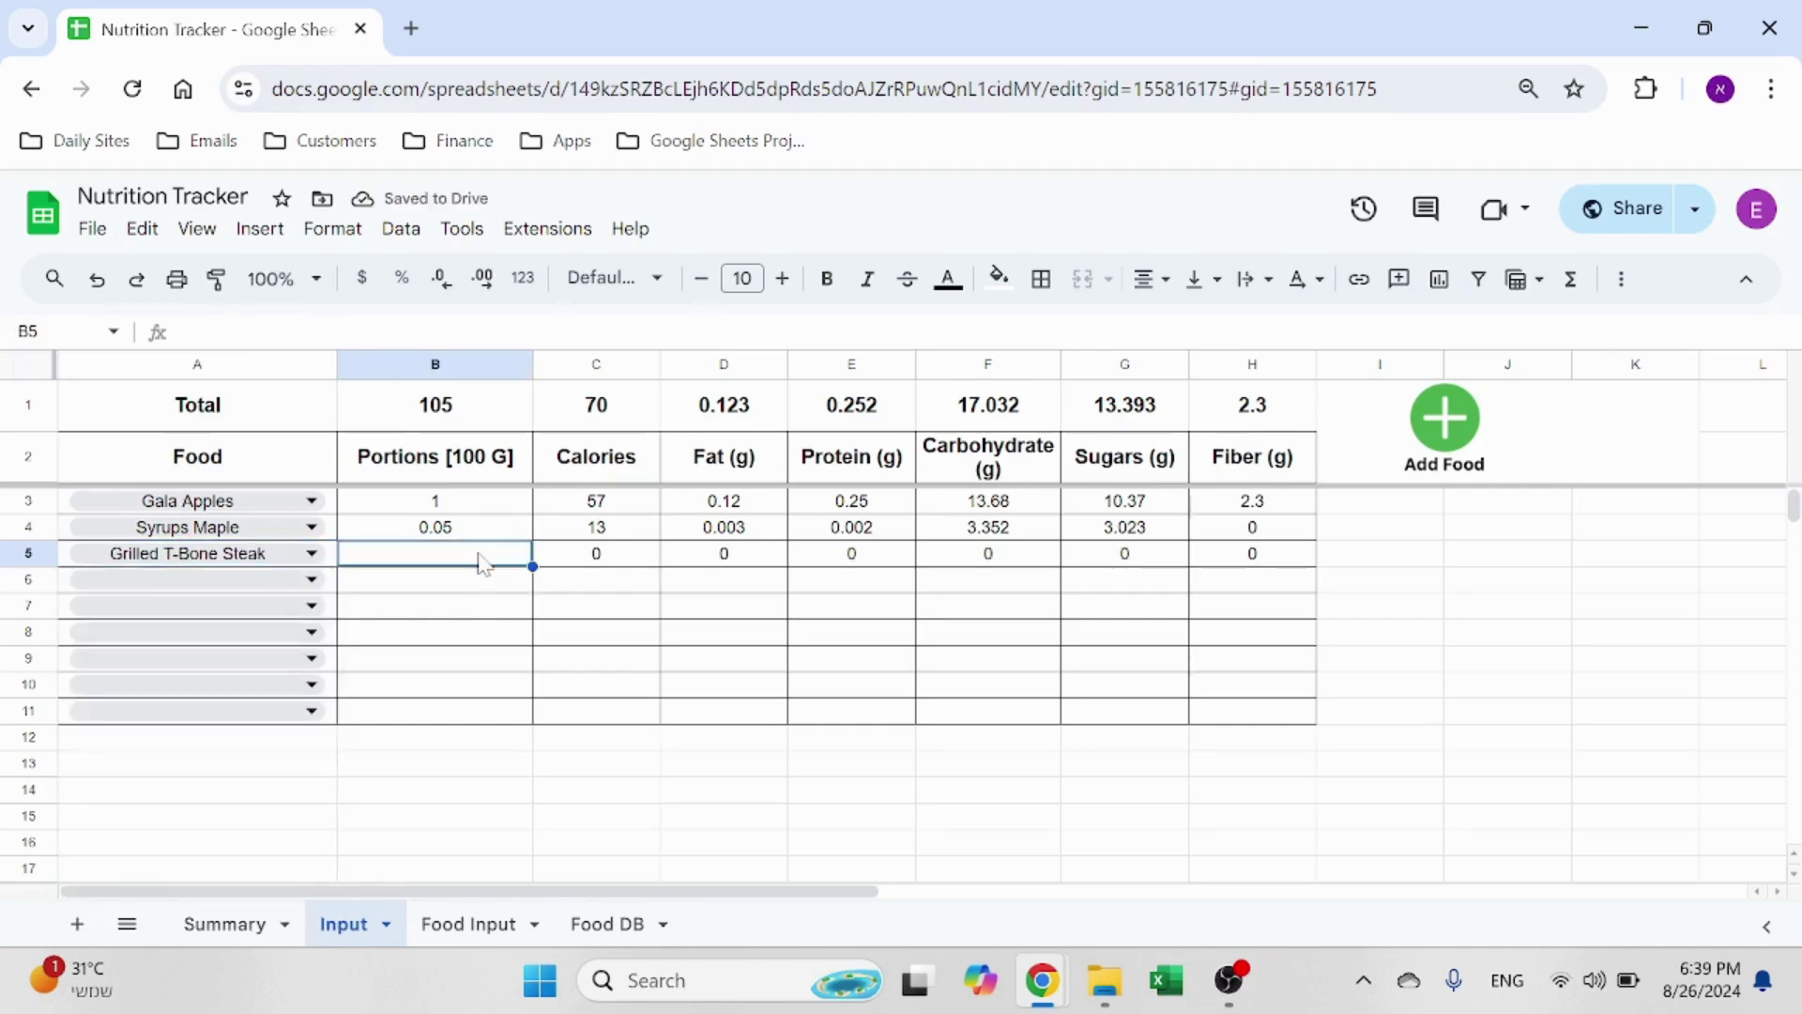
type("35")
type(".5")
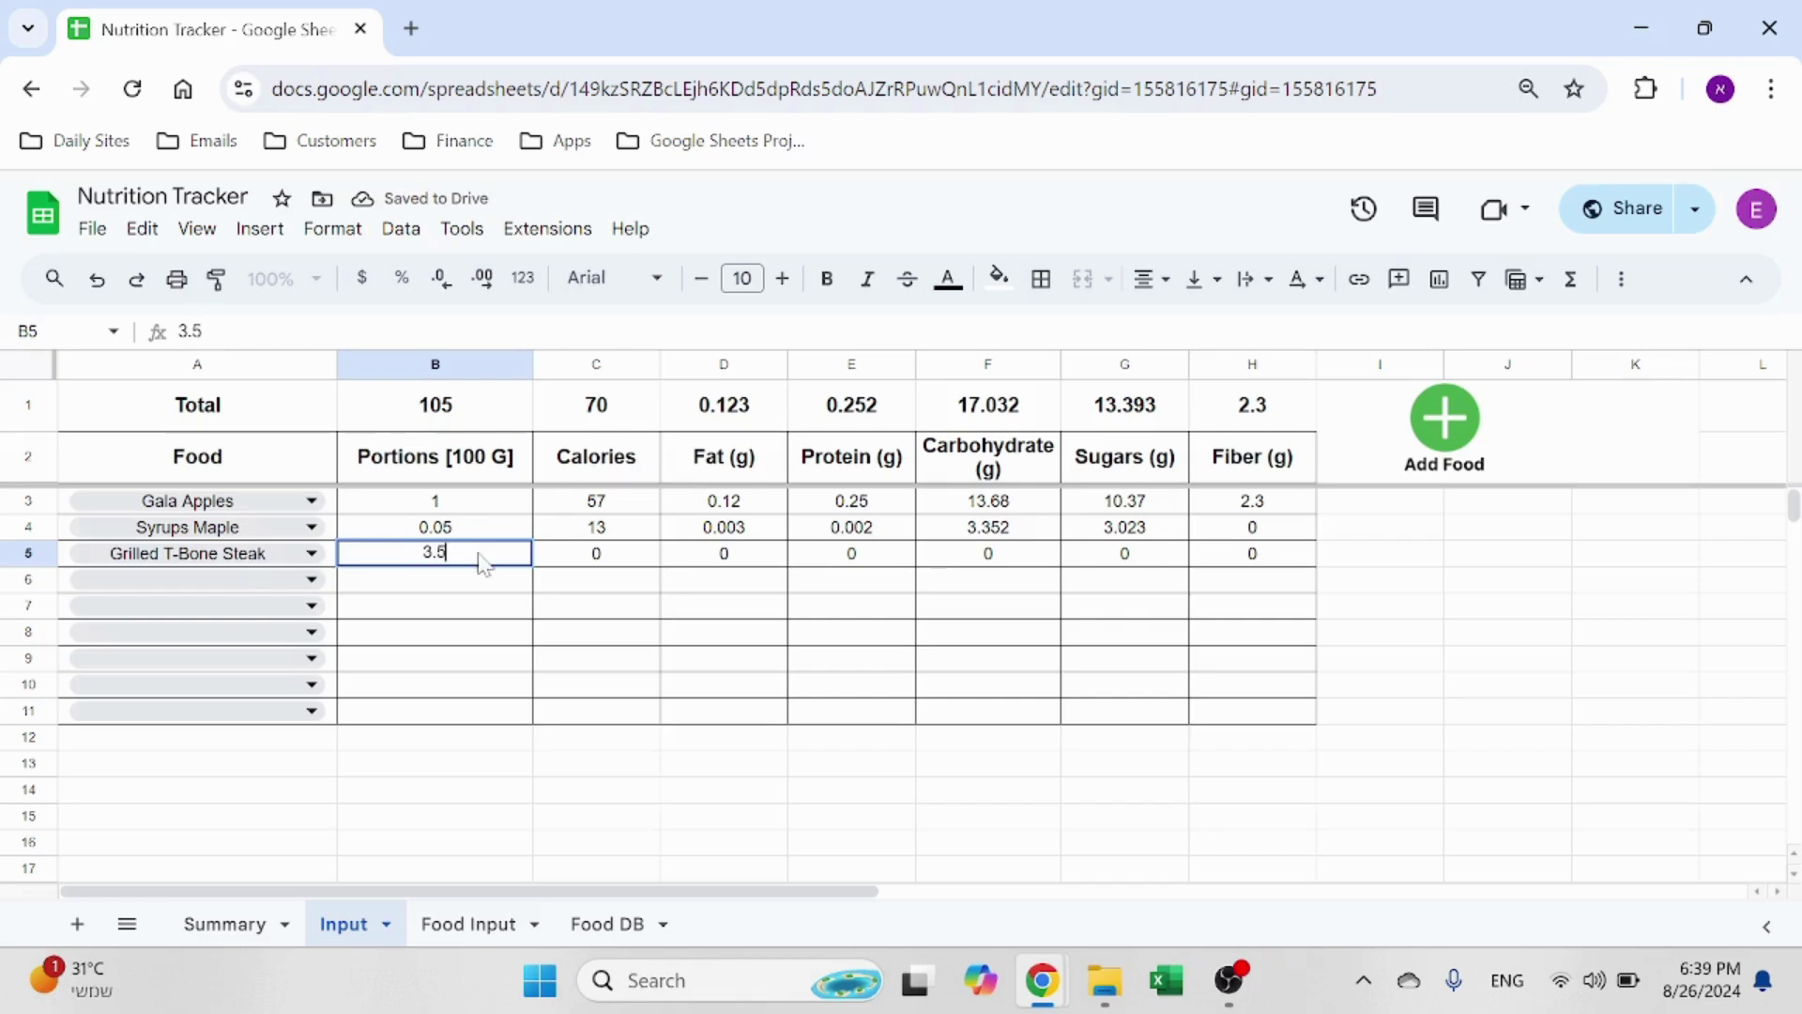
key("Return")
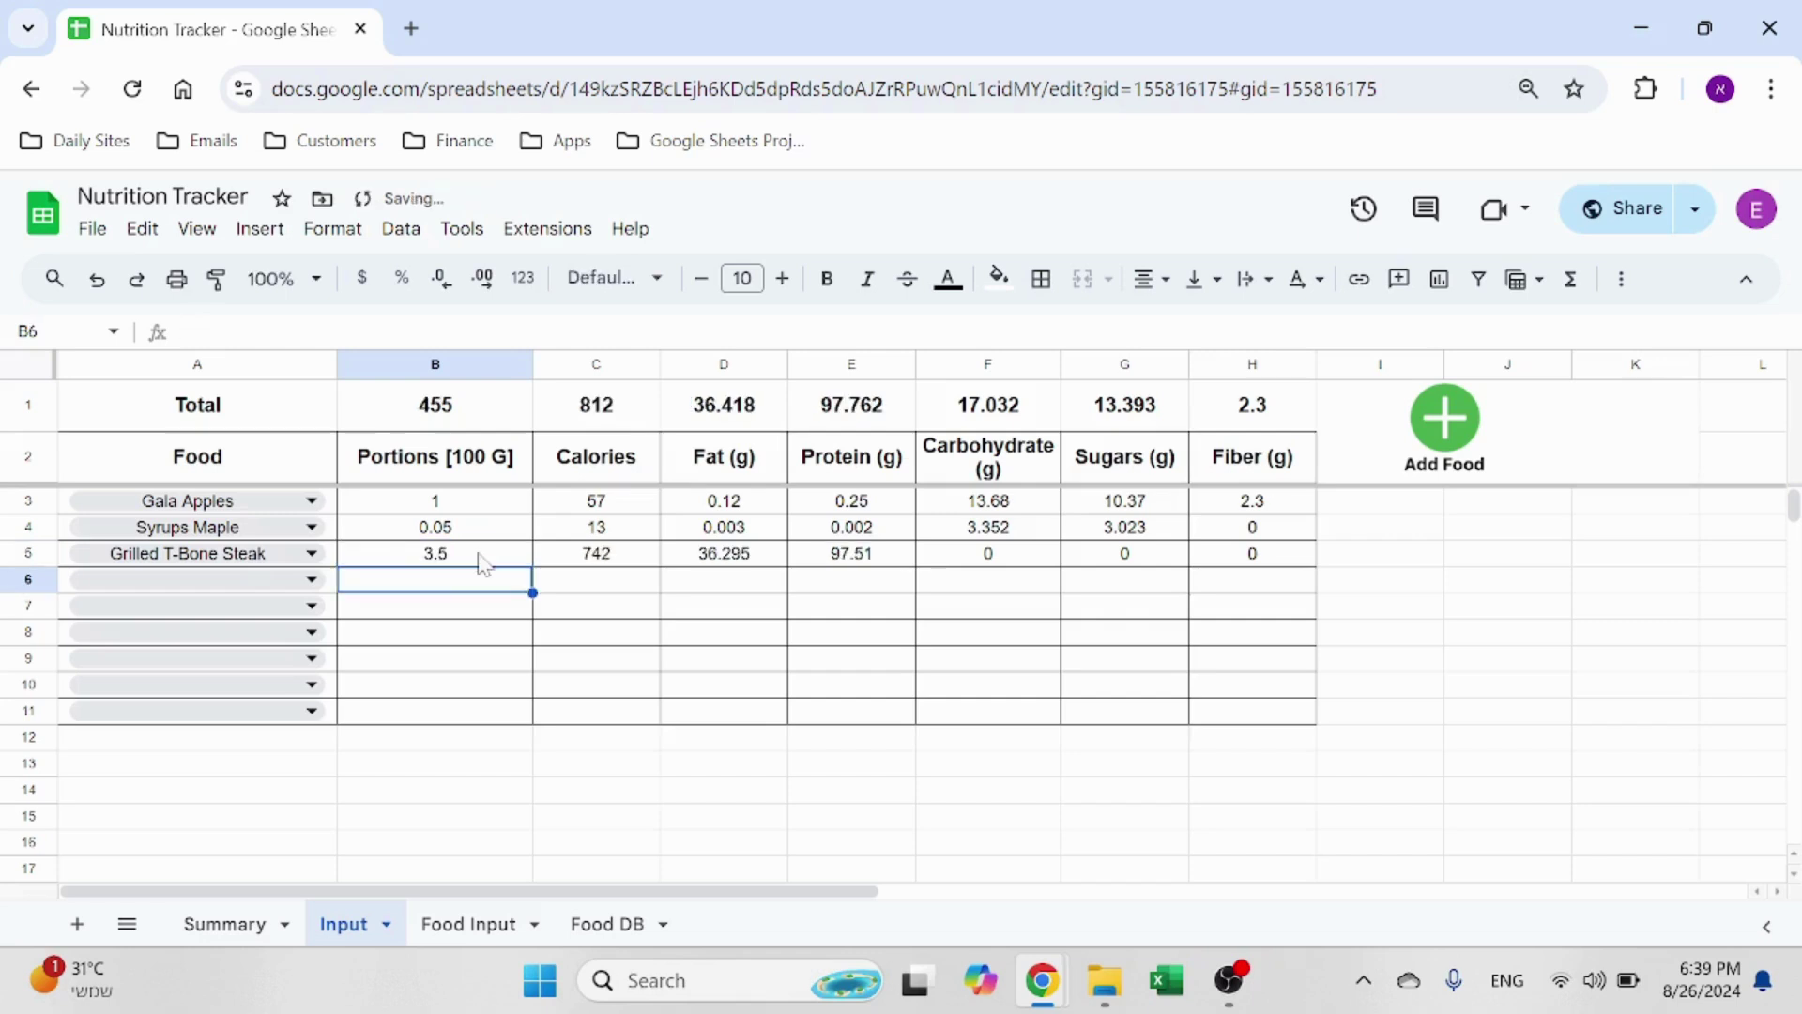
Step: Choose Sweet Potatoes as the food in A6 and set its portions to 2
left_click(280, 590)
type("pot")
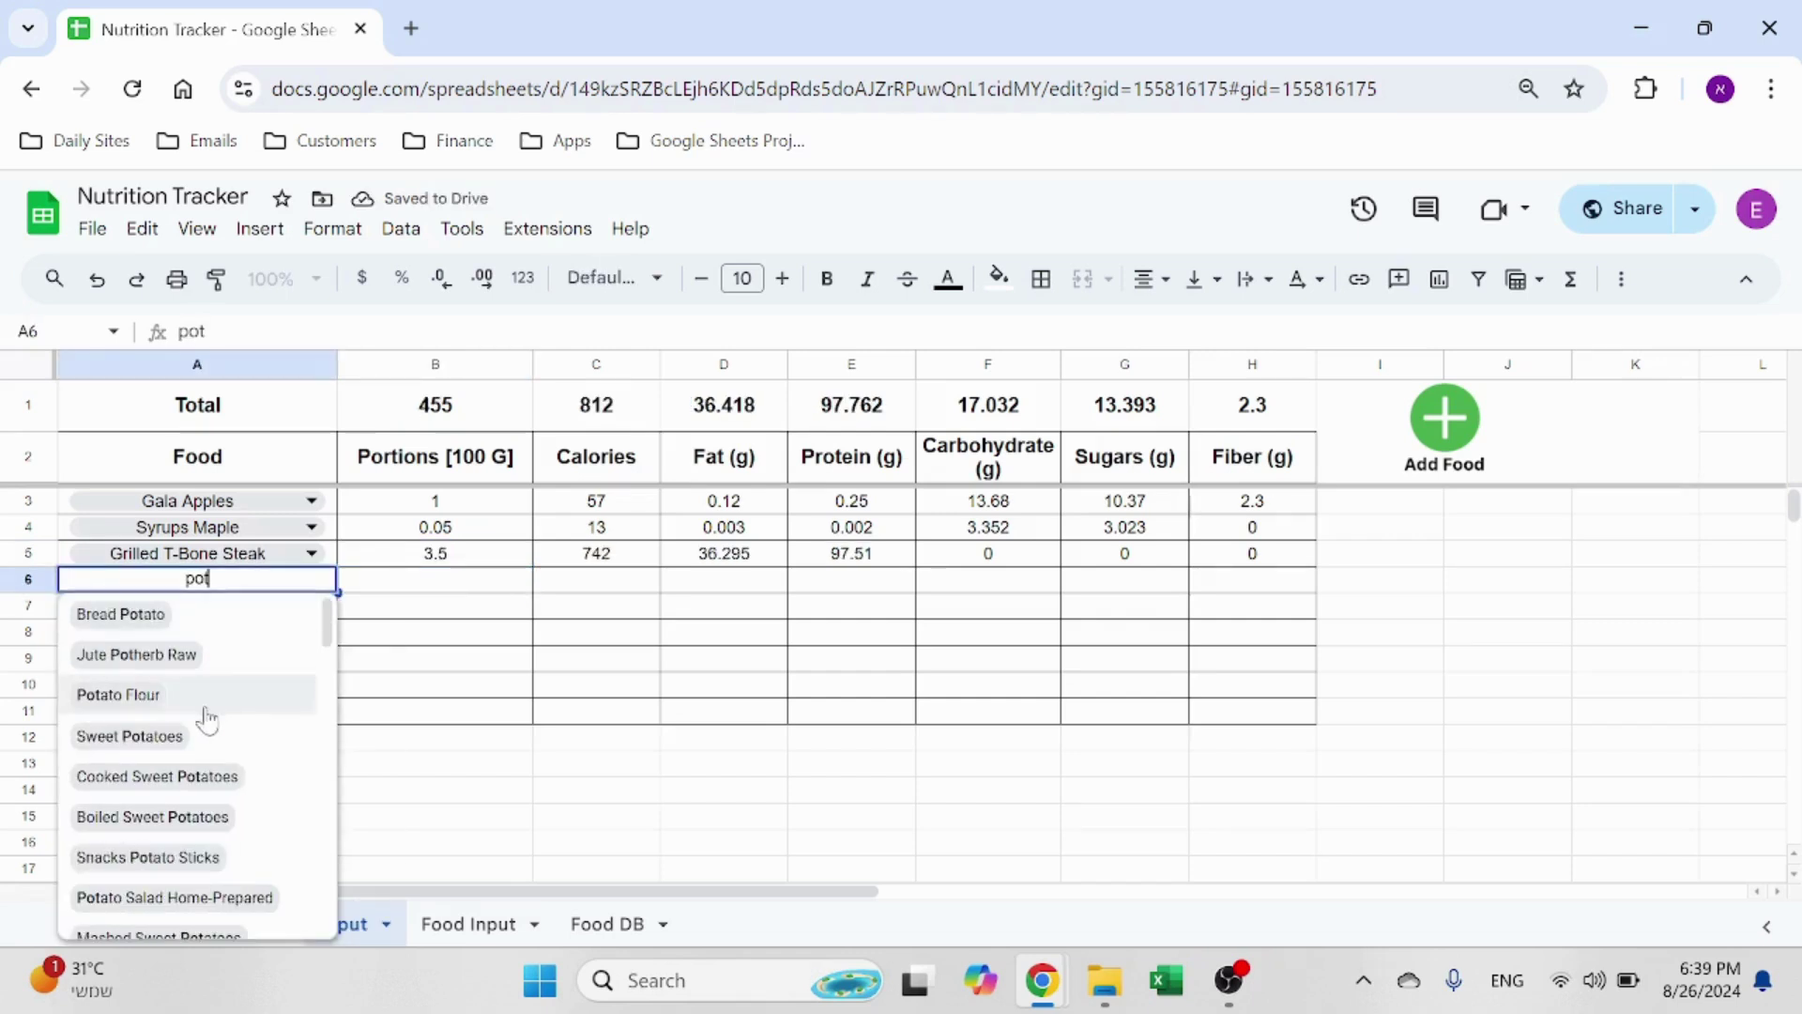
left_click(470, 587)
type("2")
key("Return")
left_click(469, 590)
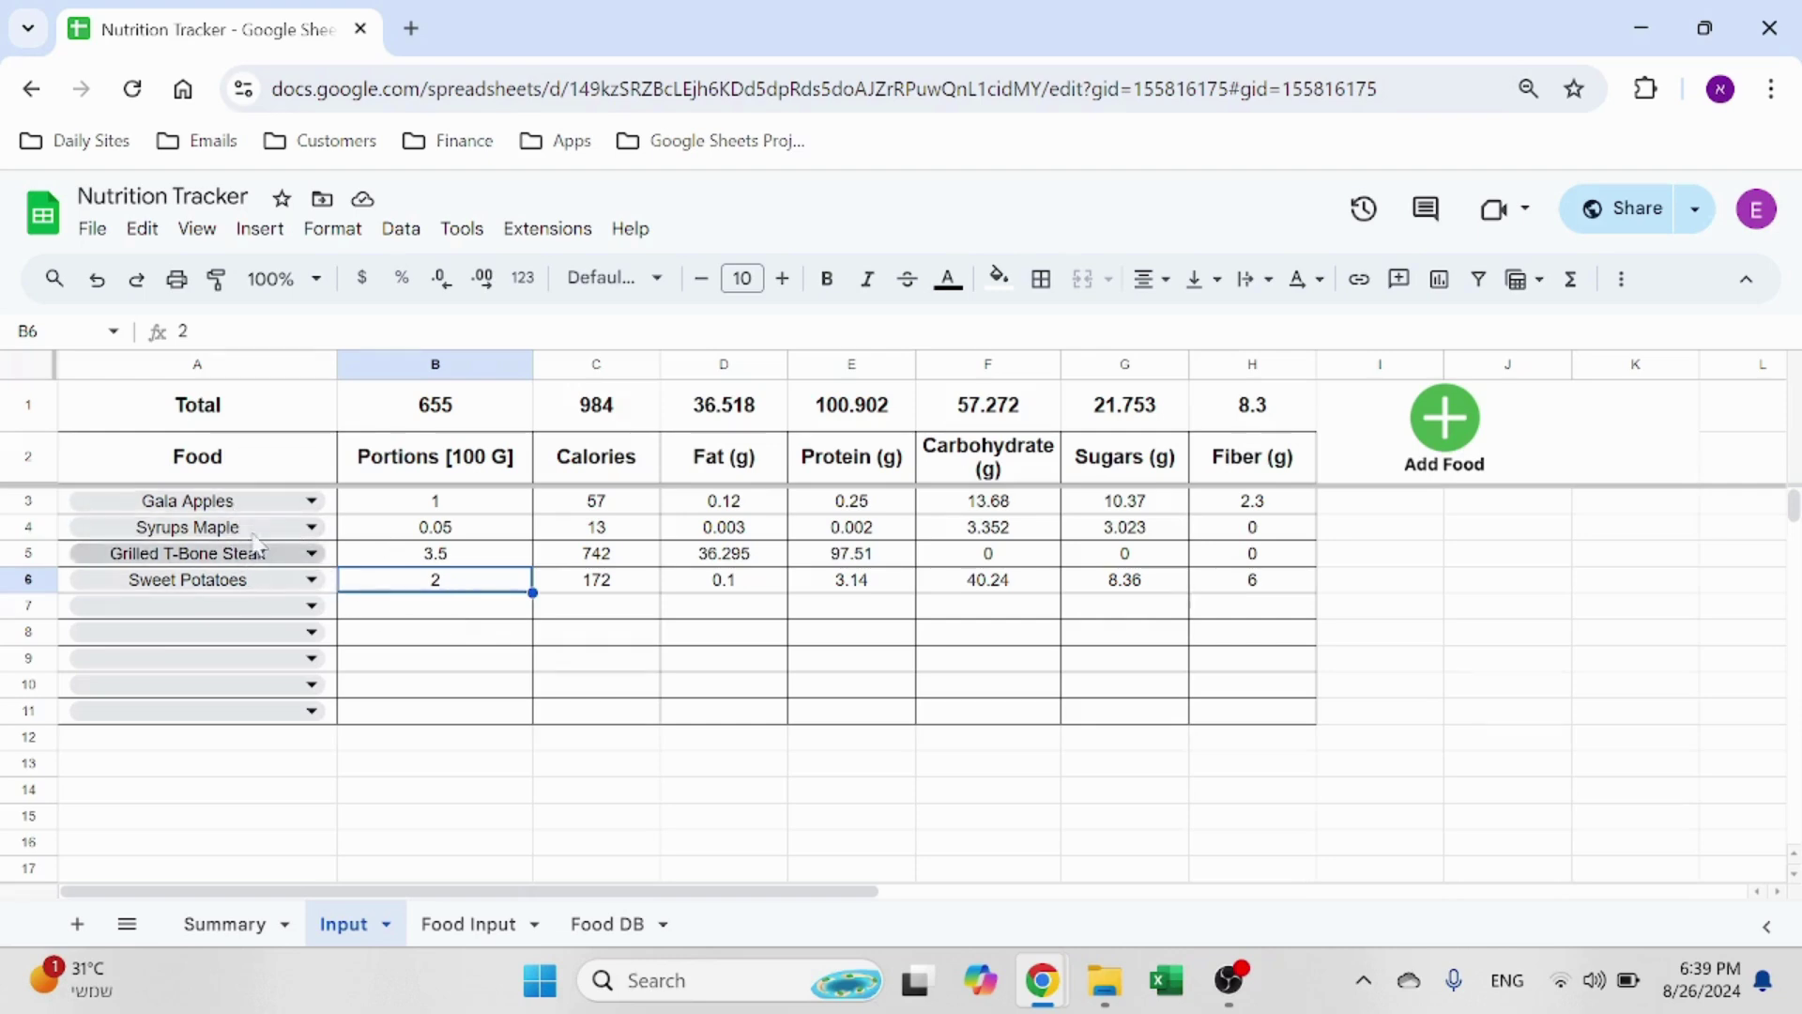
Step: Go to the end of the Food Input sheet's log and examine the last dated entries and the empty rows below
left_click(472, 927)
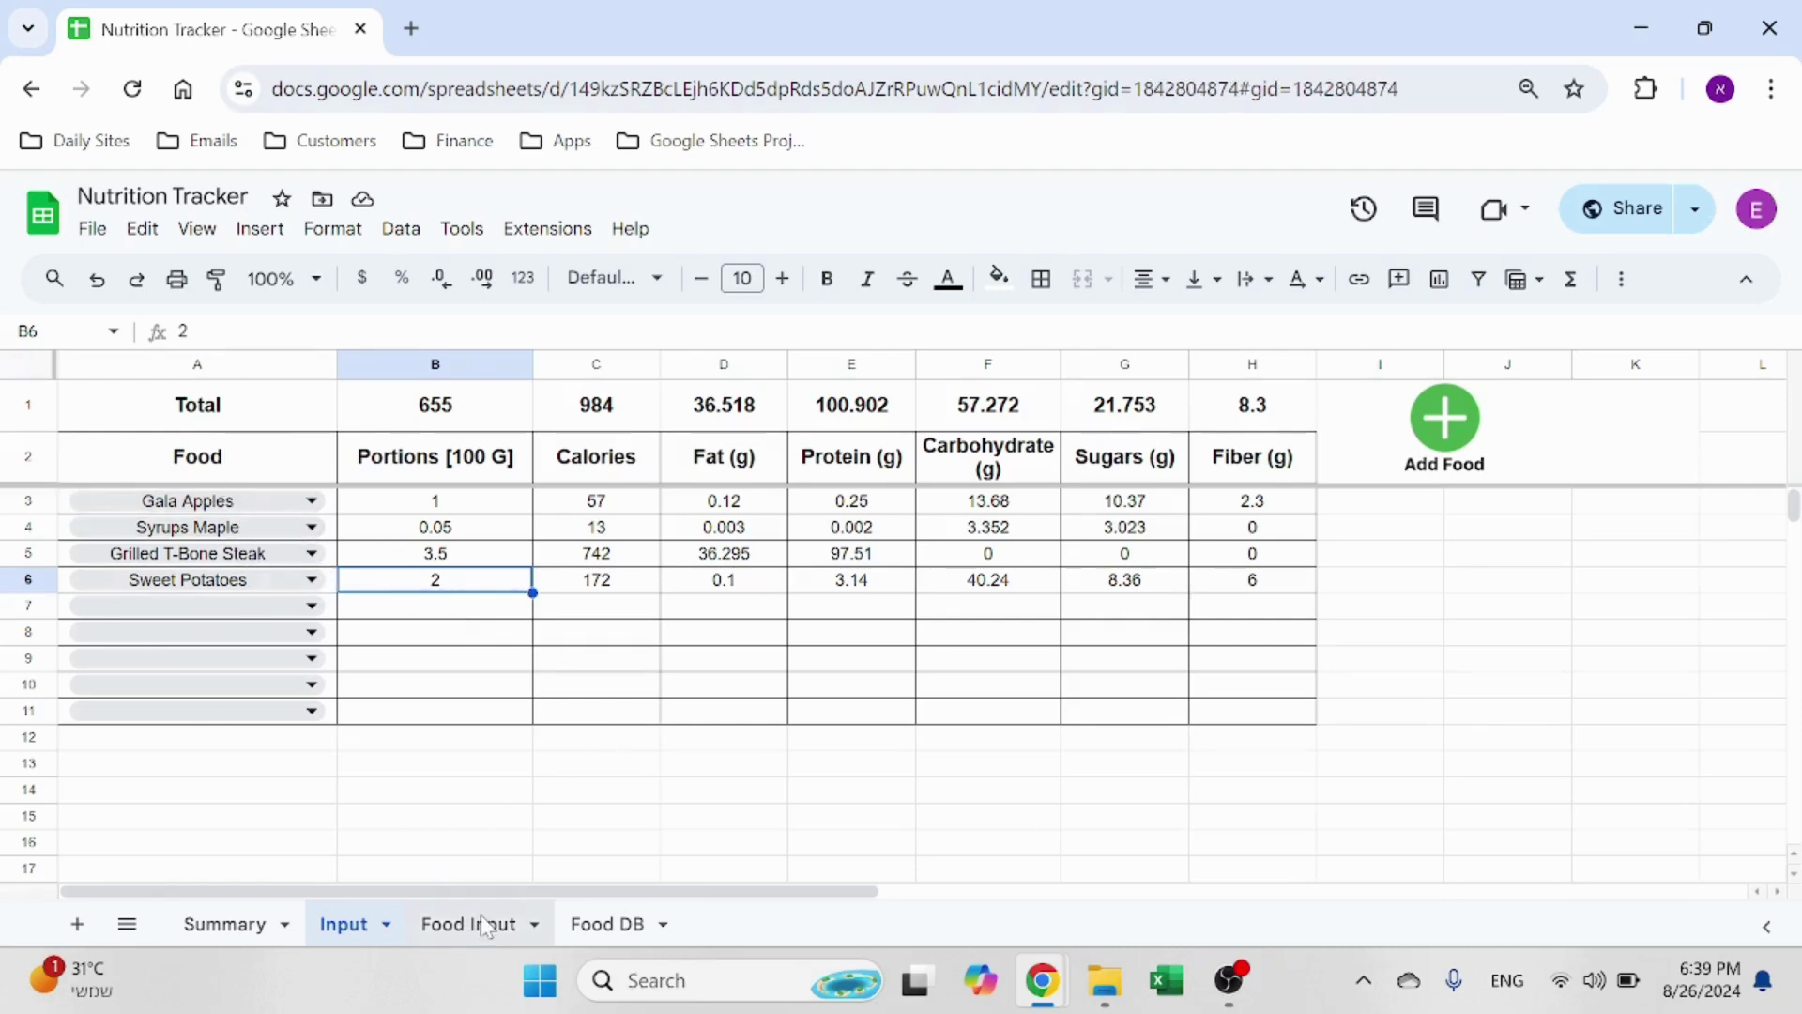
left_click(349, 712)
key("Left")
key("ctrl+shift+Down")
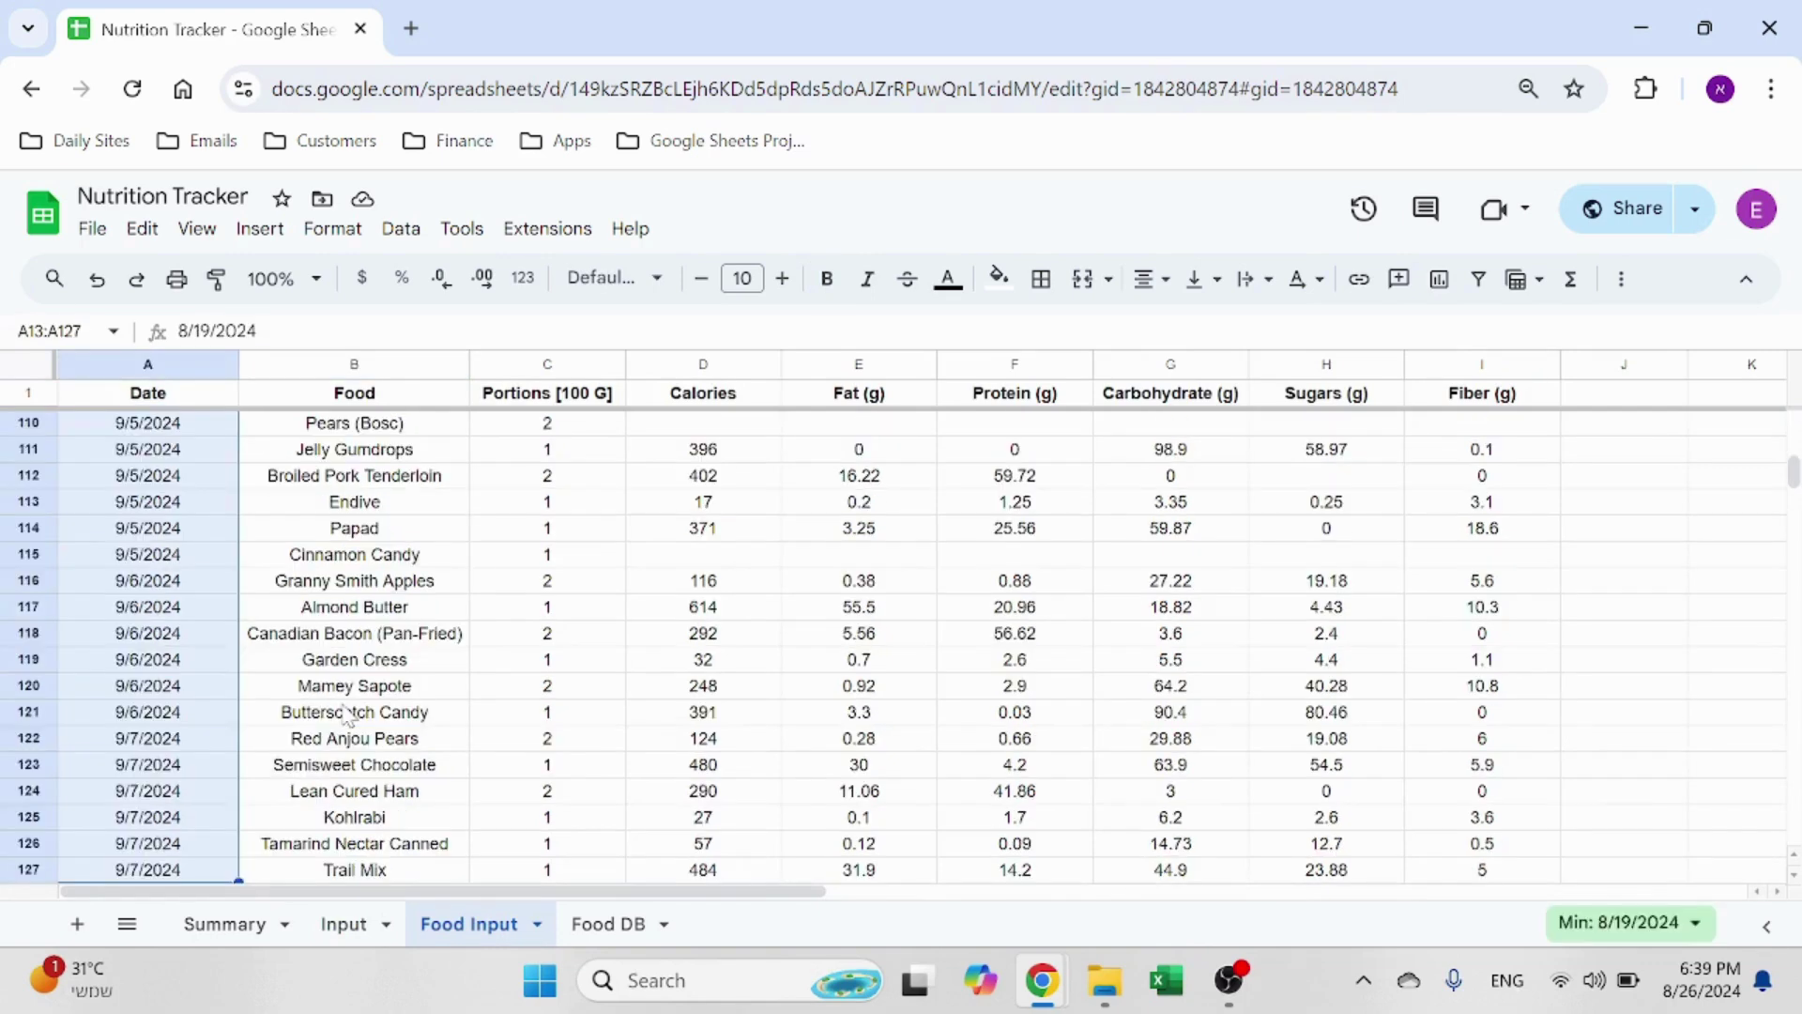
scroll(338, 718, "down", 3)
left_click(303, 725)
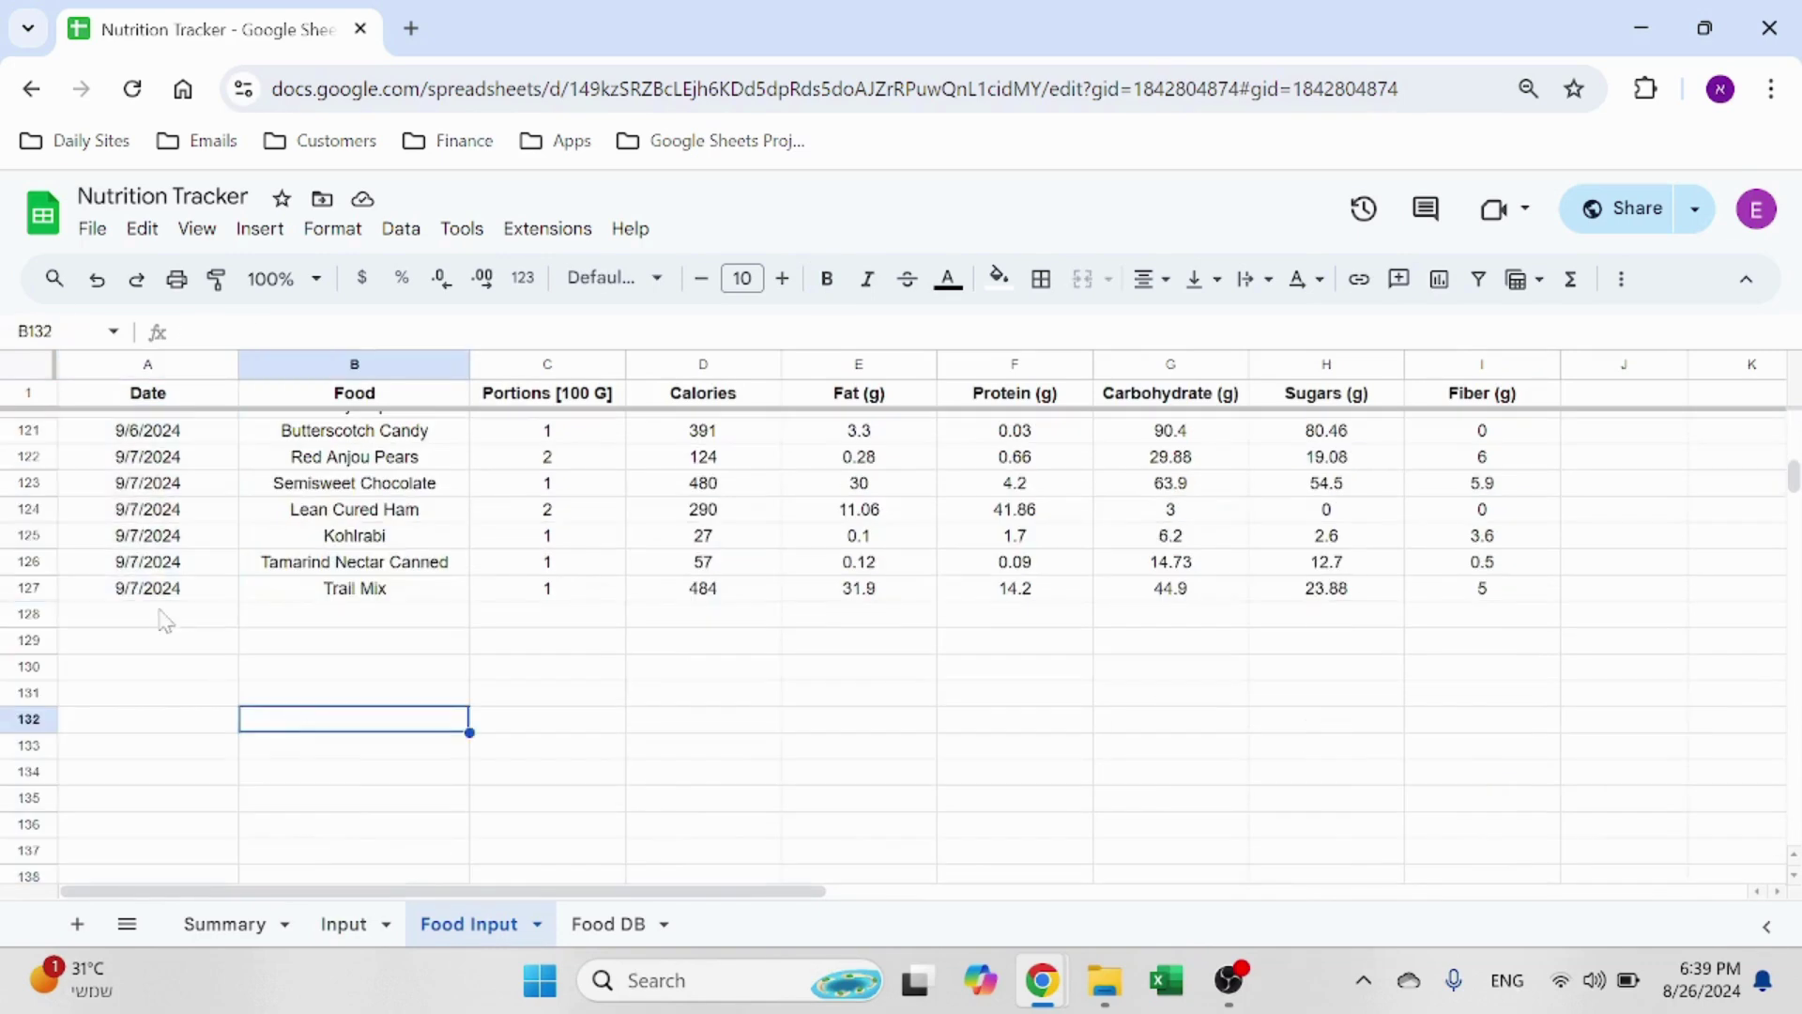
Step: Browse the food list in the Food DB sheet and go to the end of its Name column
left_click(349, 931)
left_click(606, 927)
scroll(1070, 715, "down", 9)
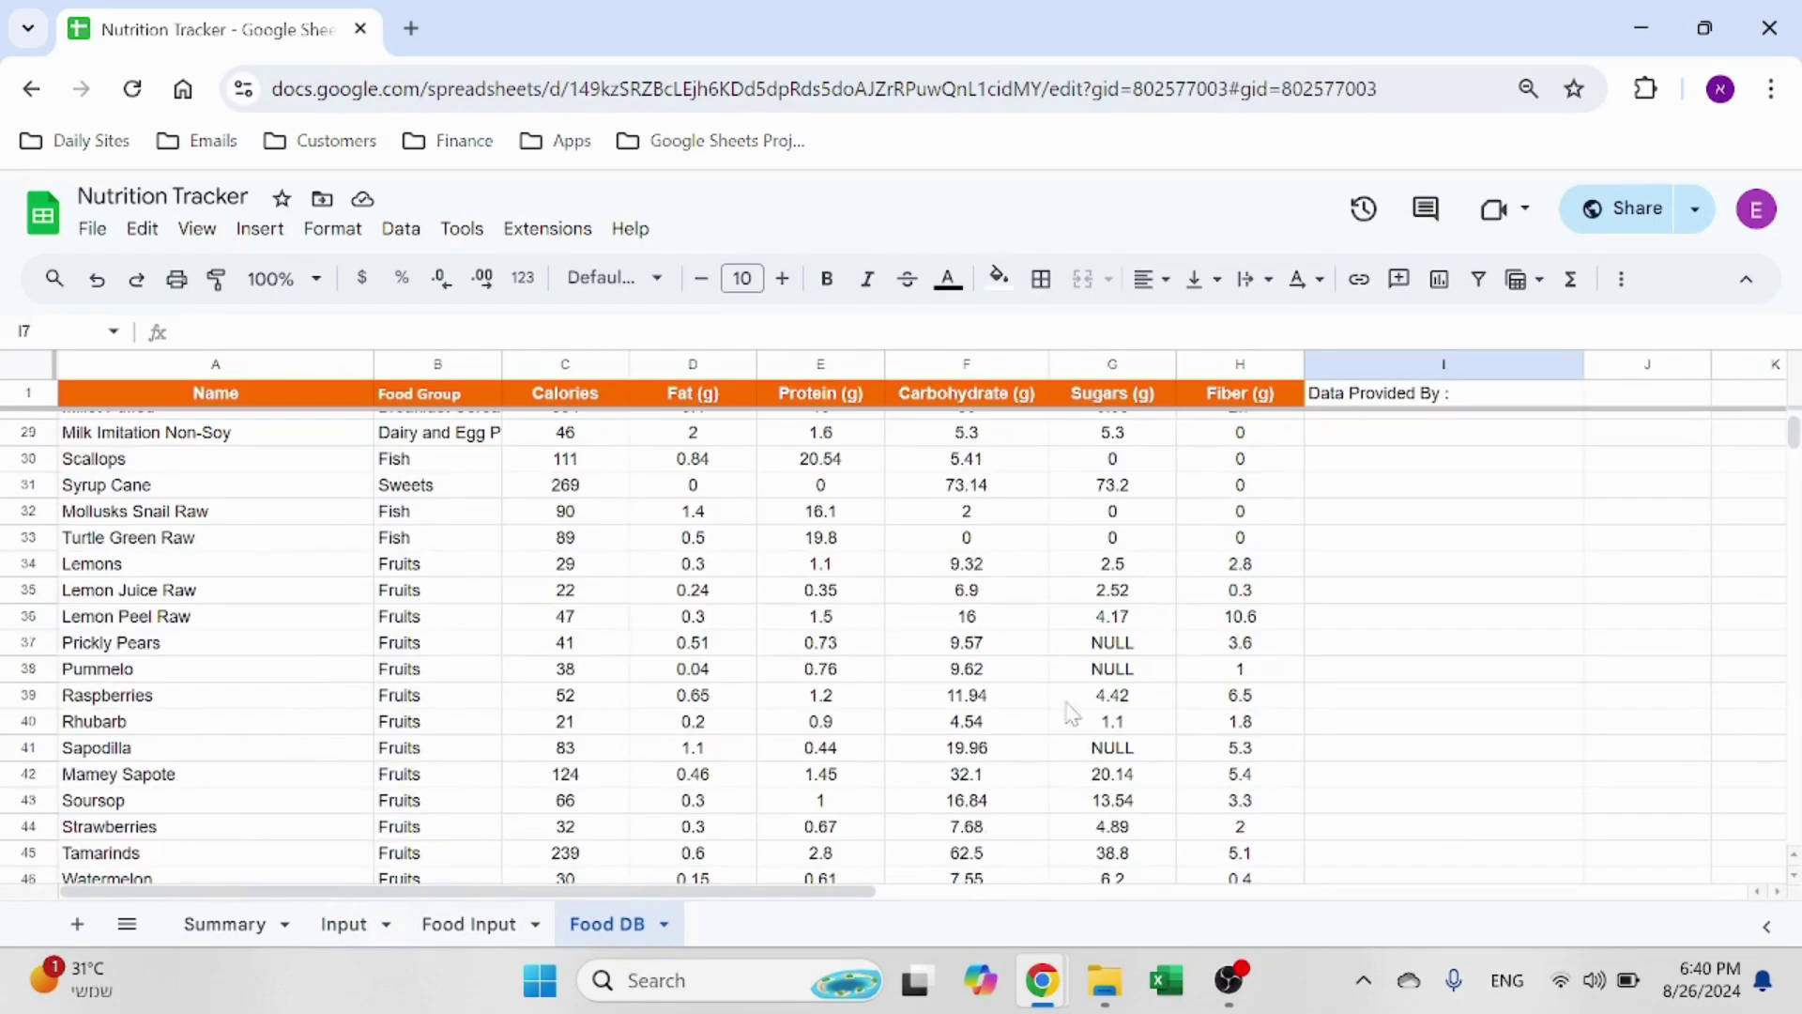
left_click(301, 668)
key("ctrl+shift+Down")
left_click(220, 756)
left_click(218, 853)
key("Return")
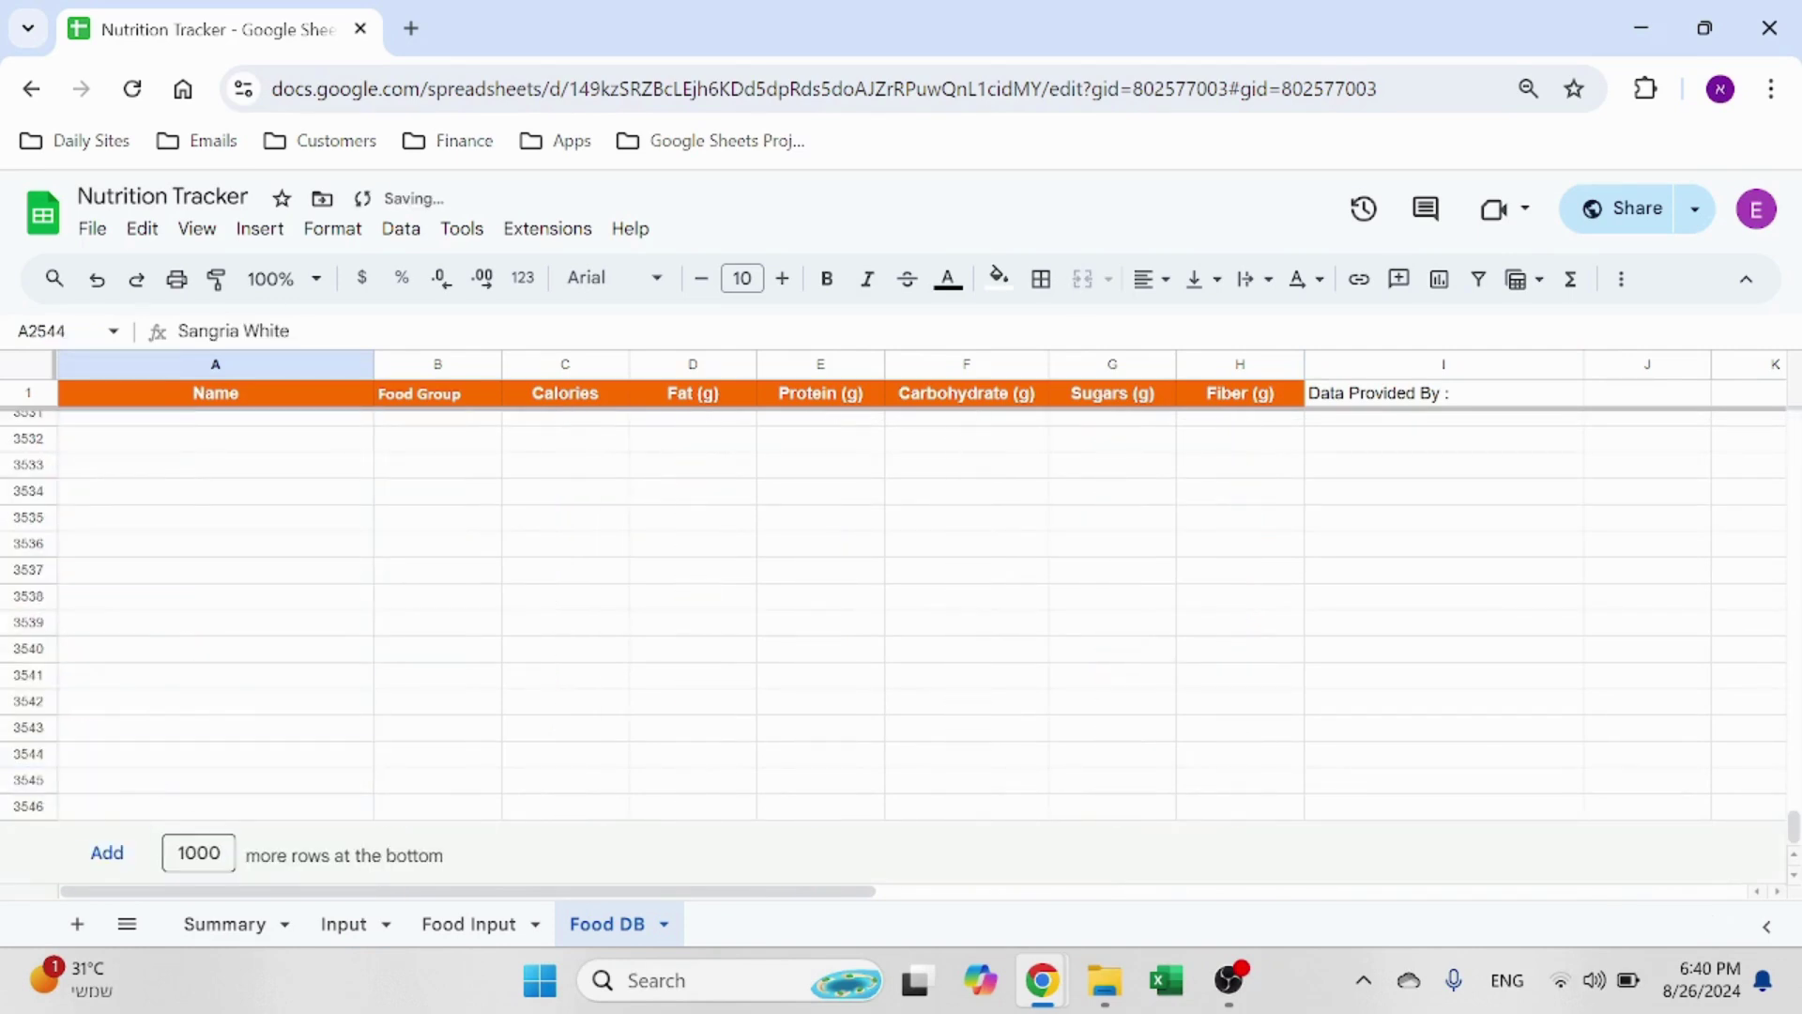
scroll(201, 516, "down", 3)
left_click(194, 505)
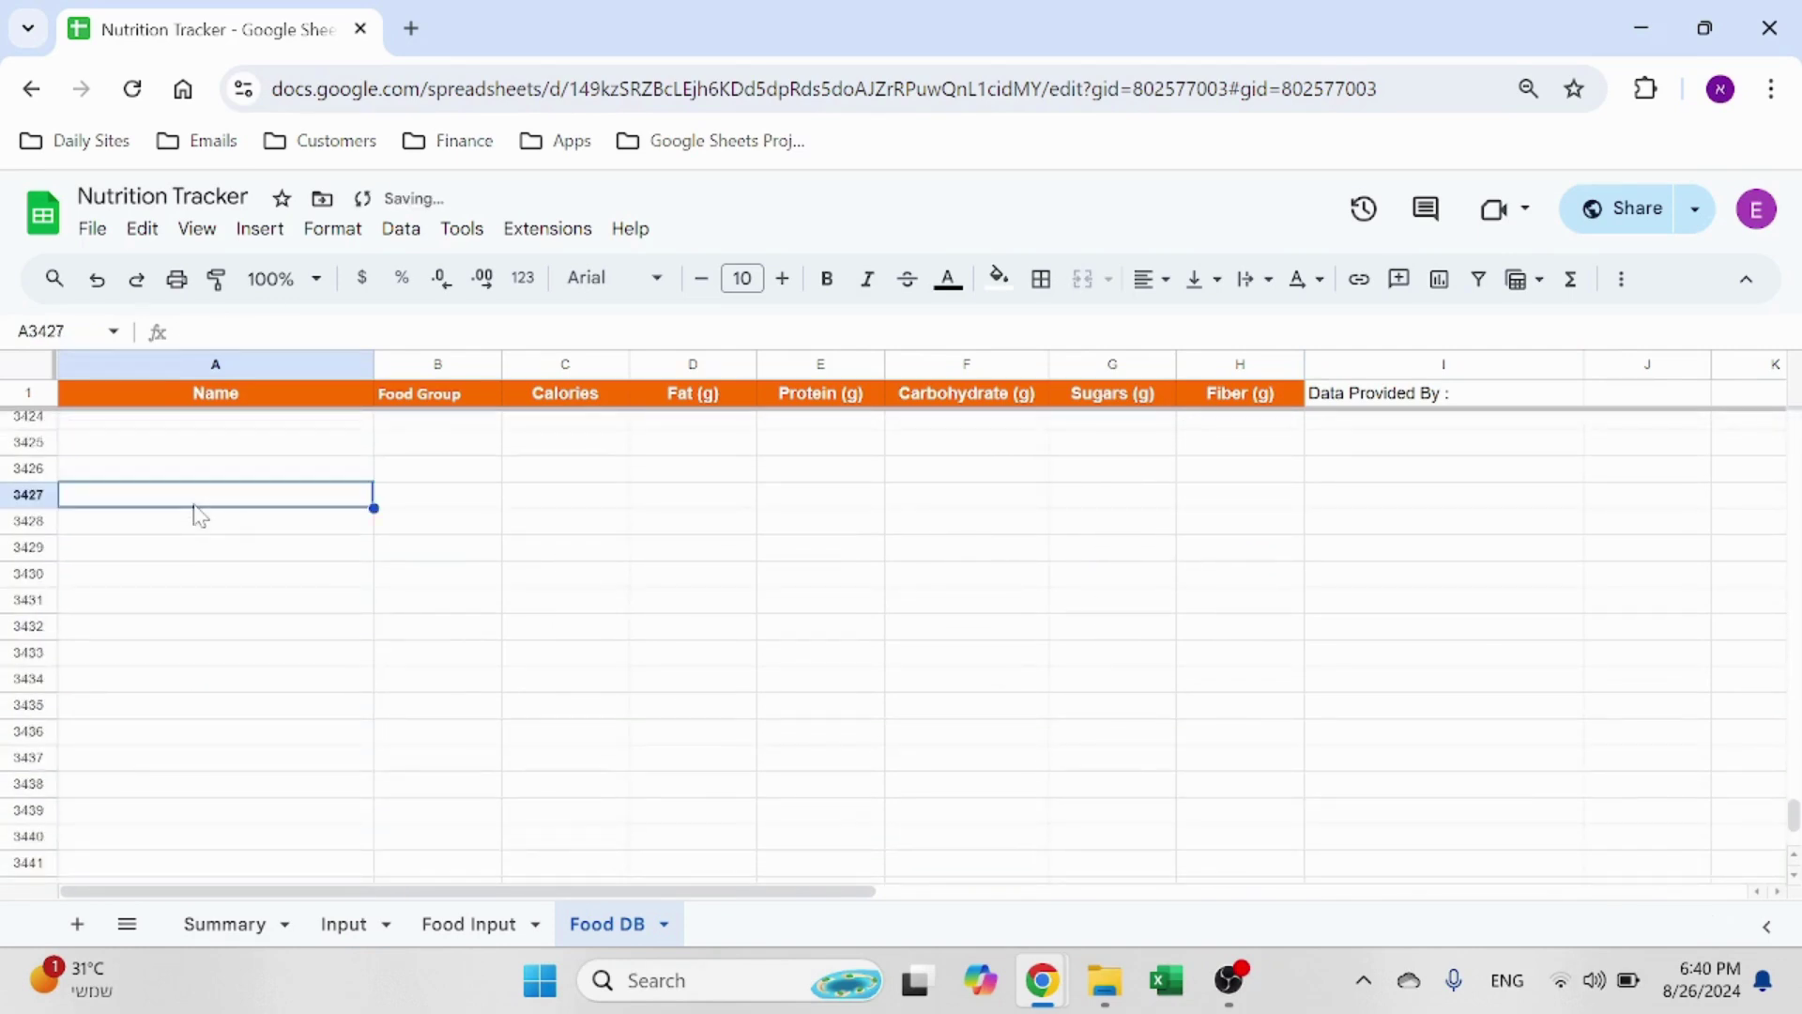
key("ctrl+shift+Up")
Step: Enter Test Food as a new food name in A2547 of the Food DB sheet
left_click(250, 478)
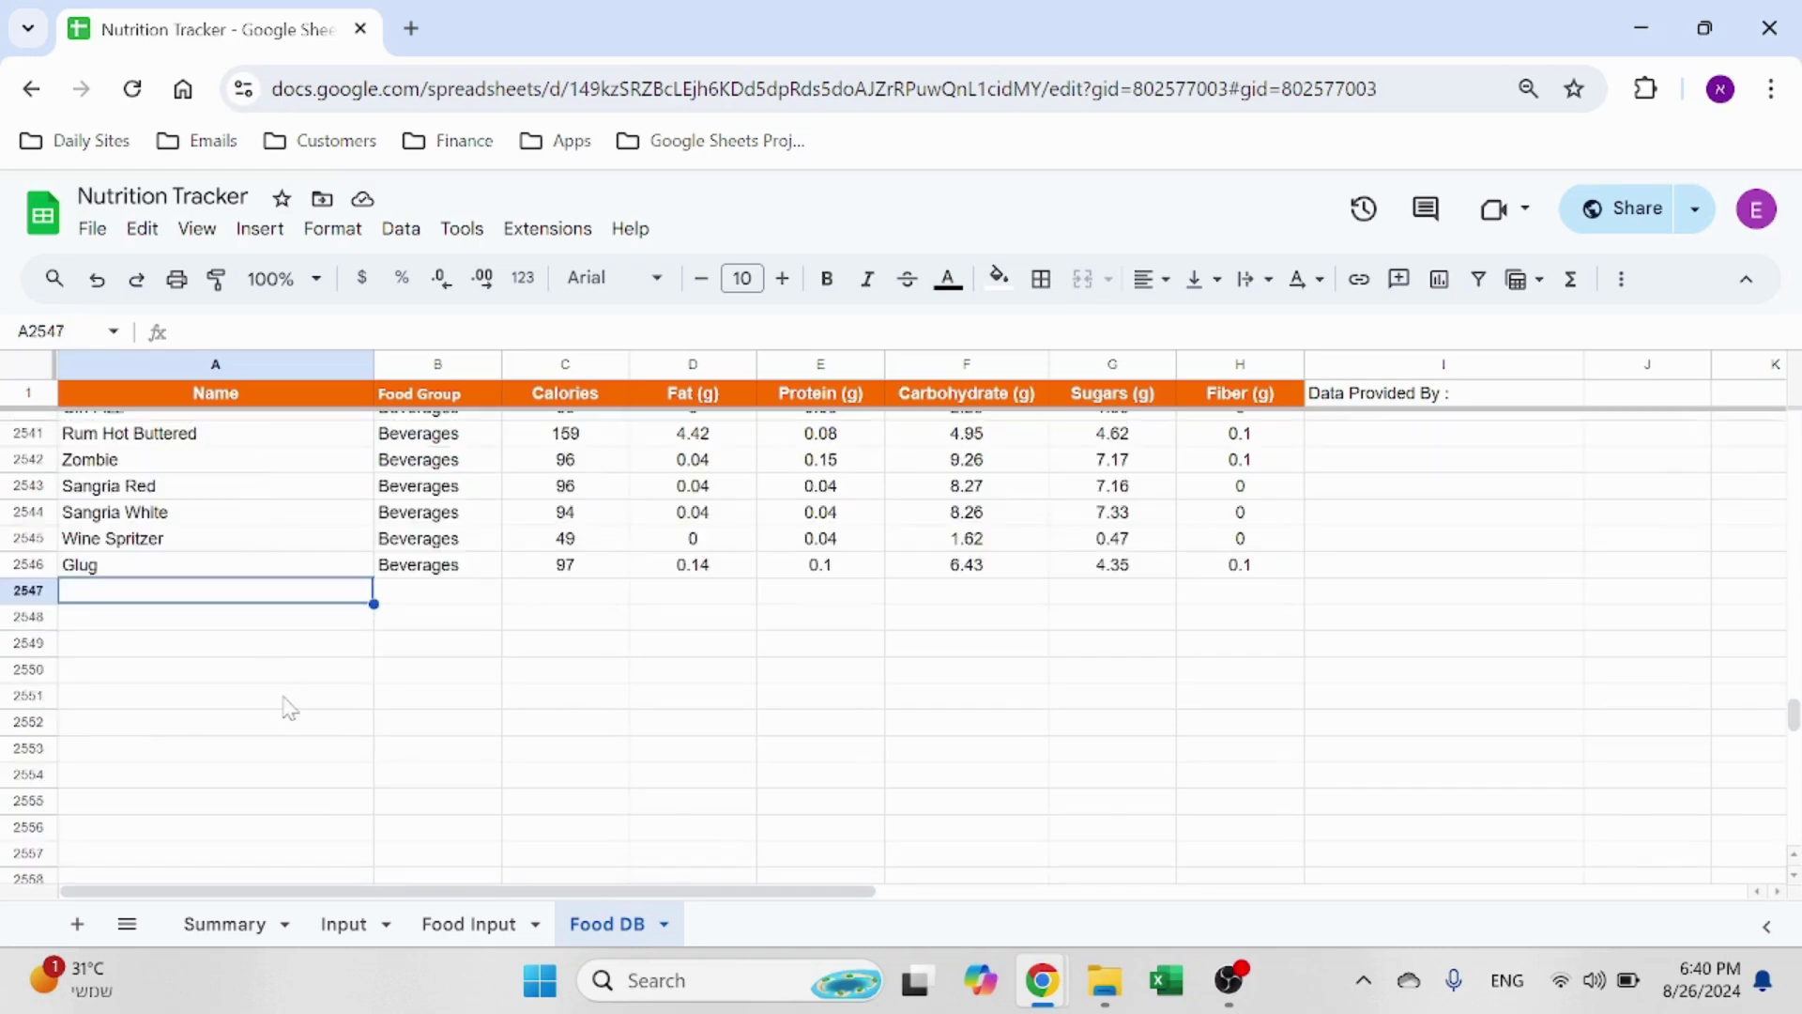
type("Test")
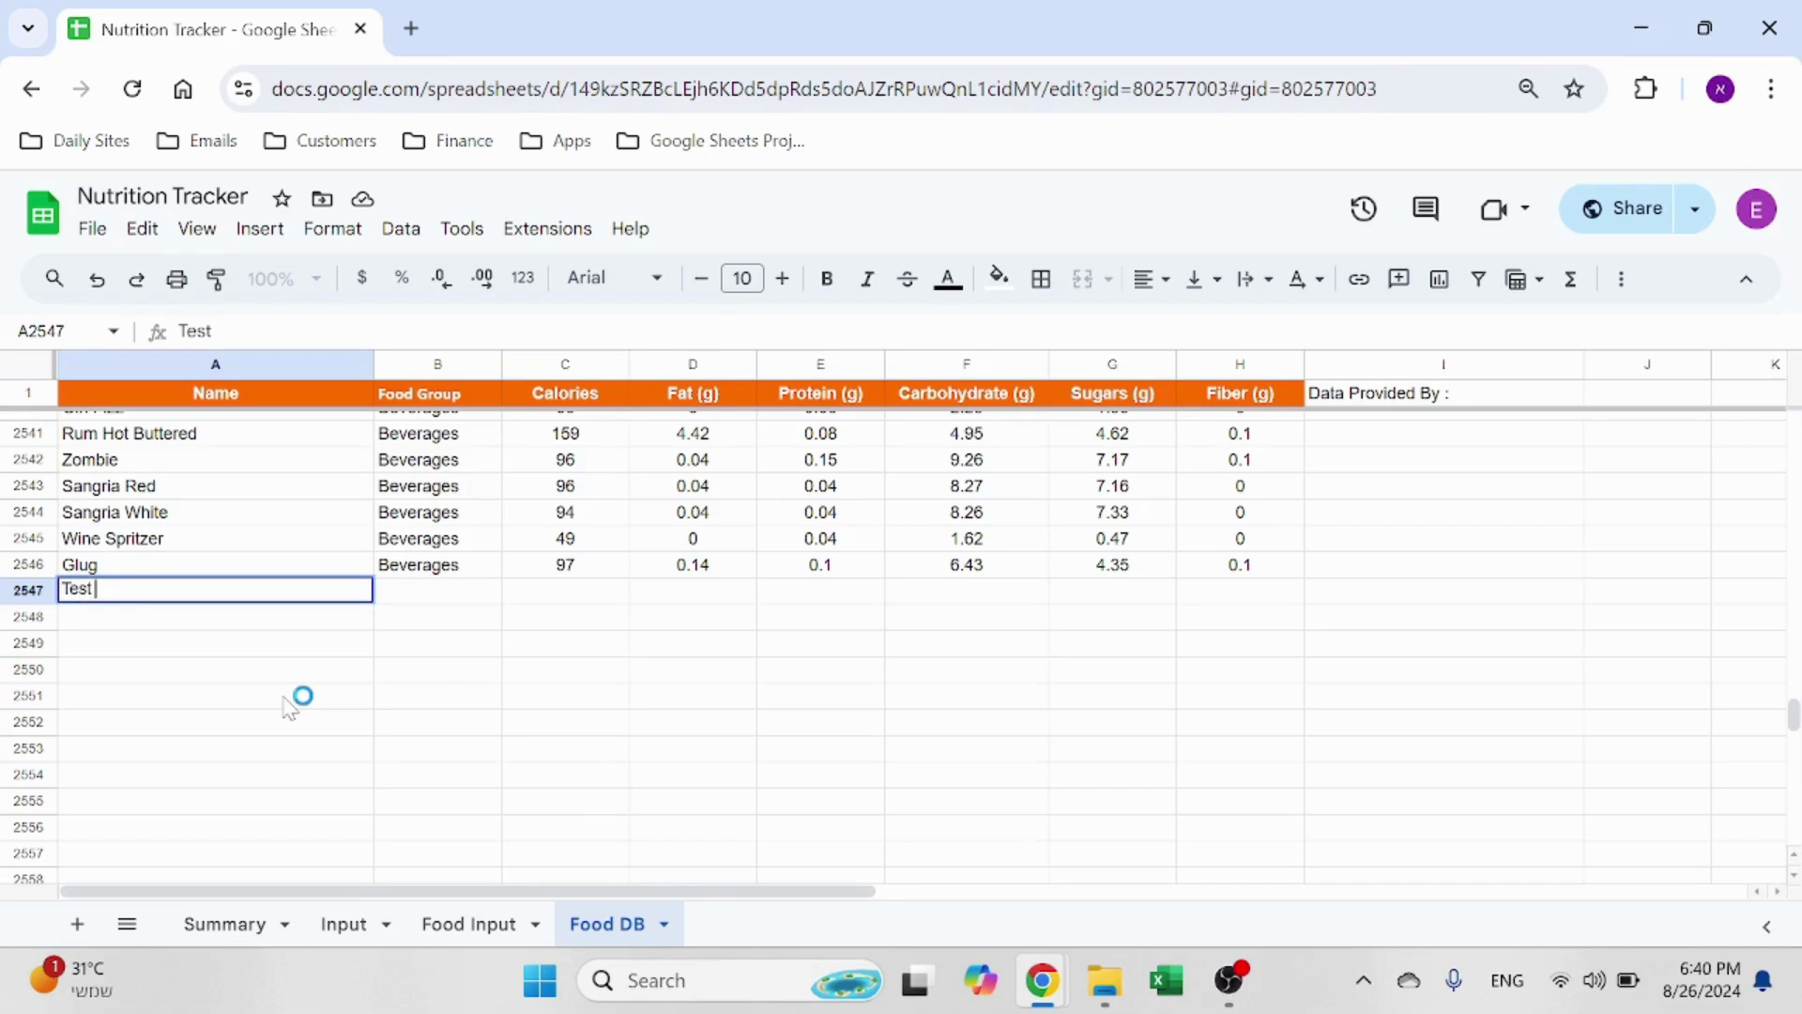
type(" Food")
key("Tab")
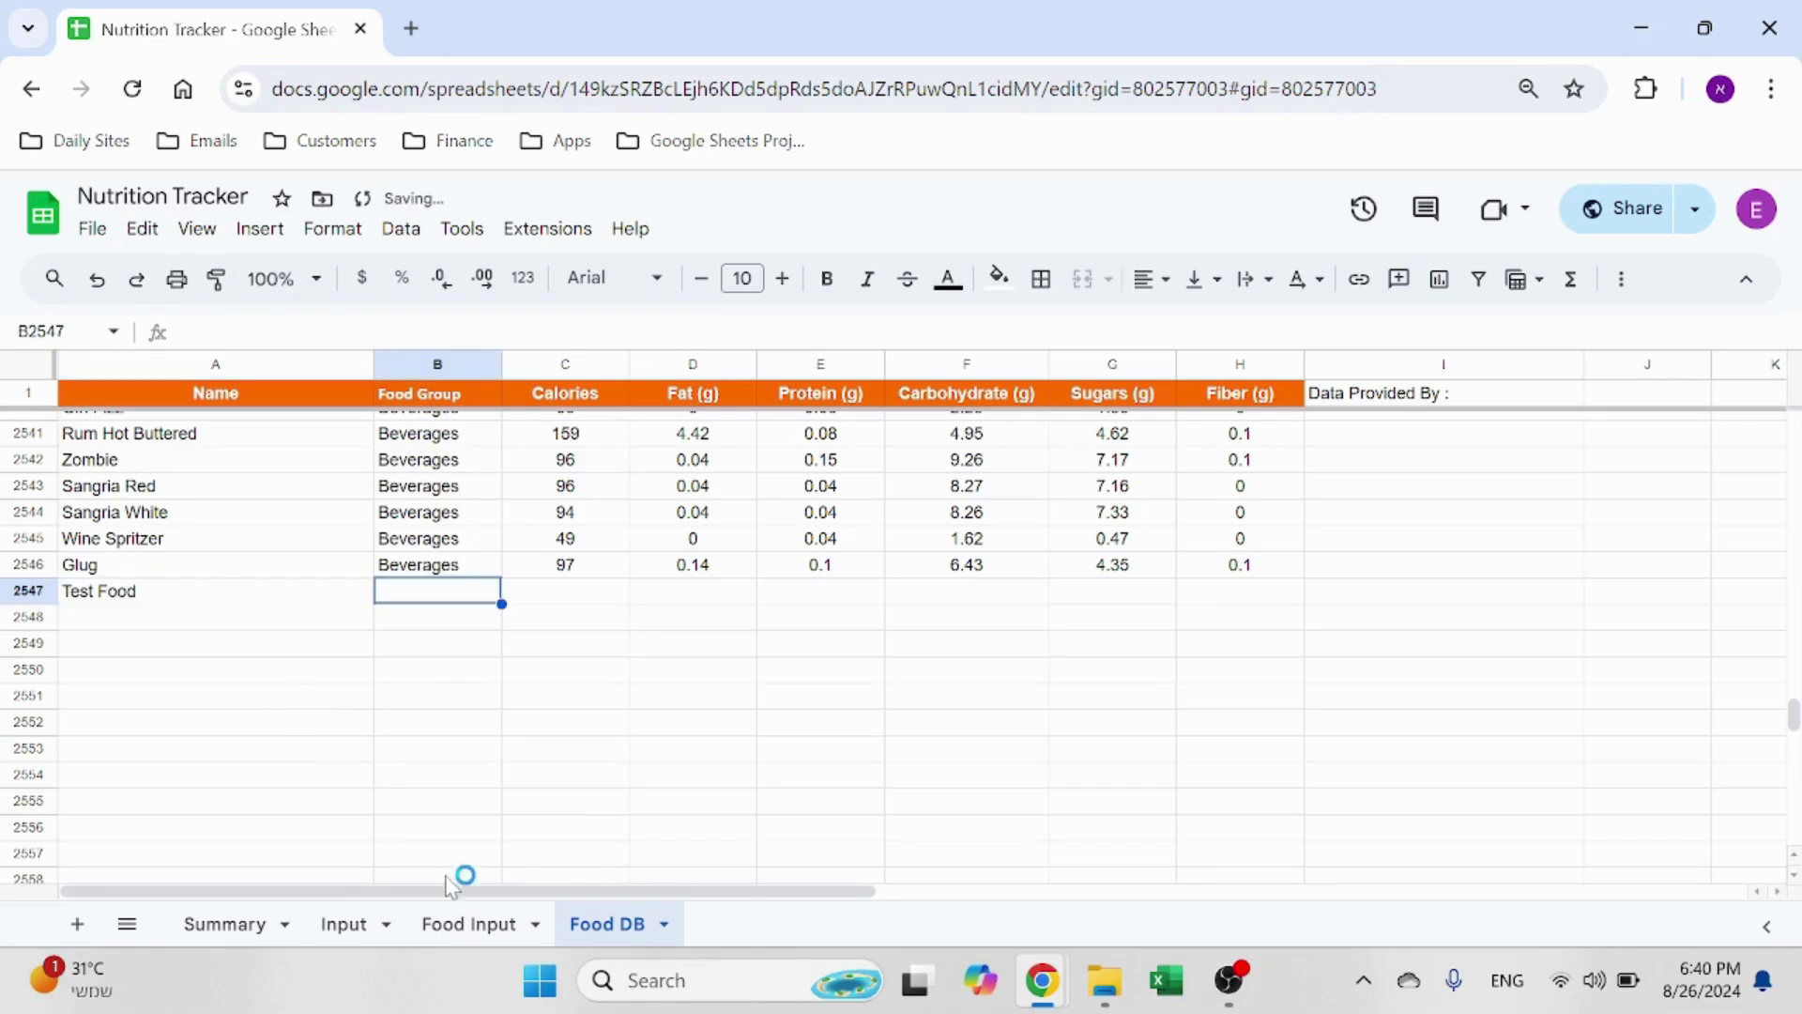
Step: Look up Test among the food choices of A7 in the Input sheet
left_click(460, 925)
left_click(347, 924)
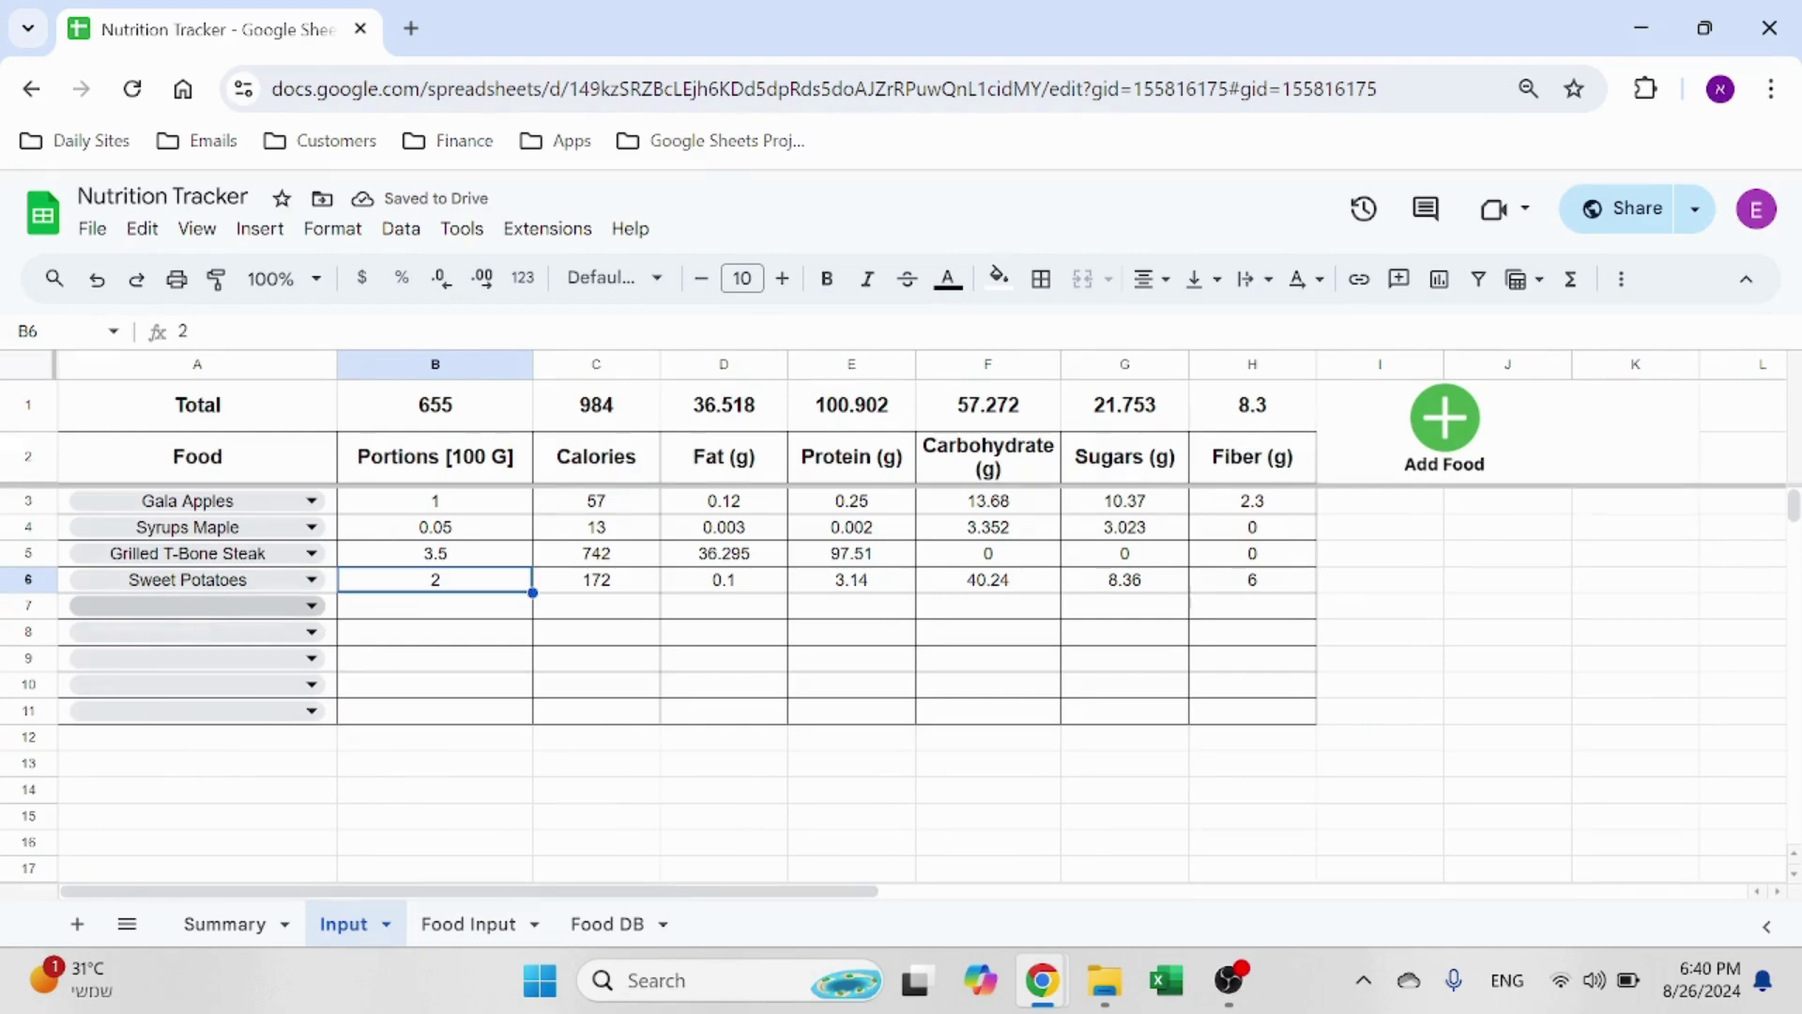
left_click(188, 608)
type("Test")
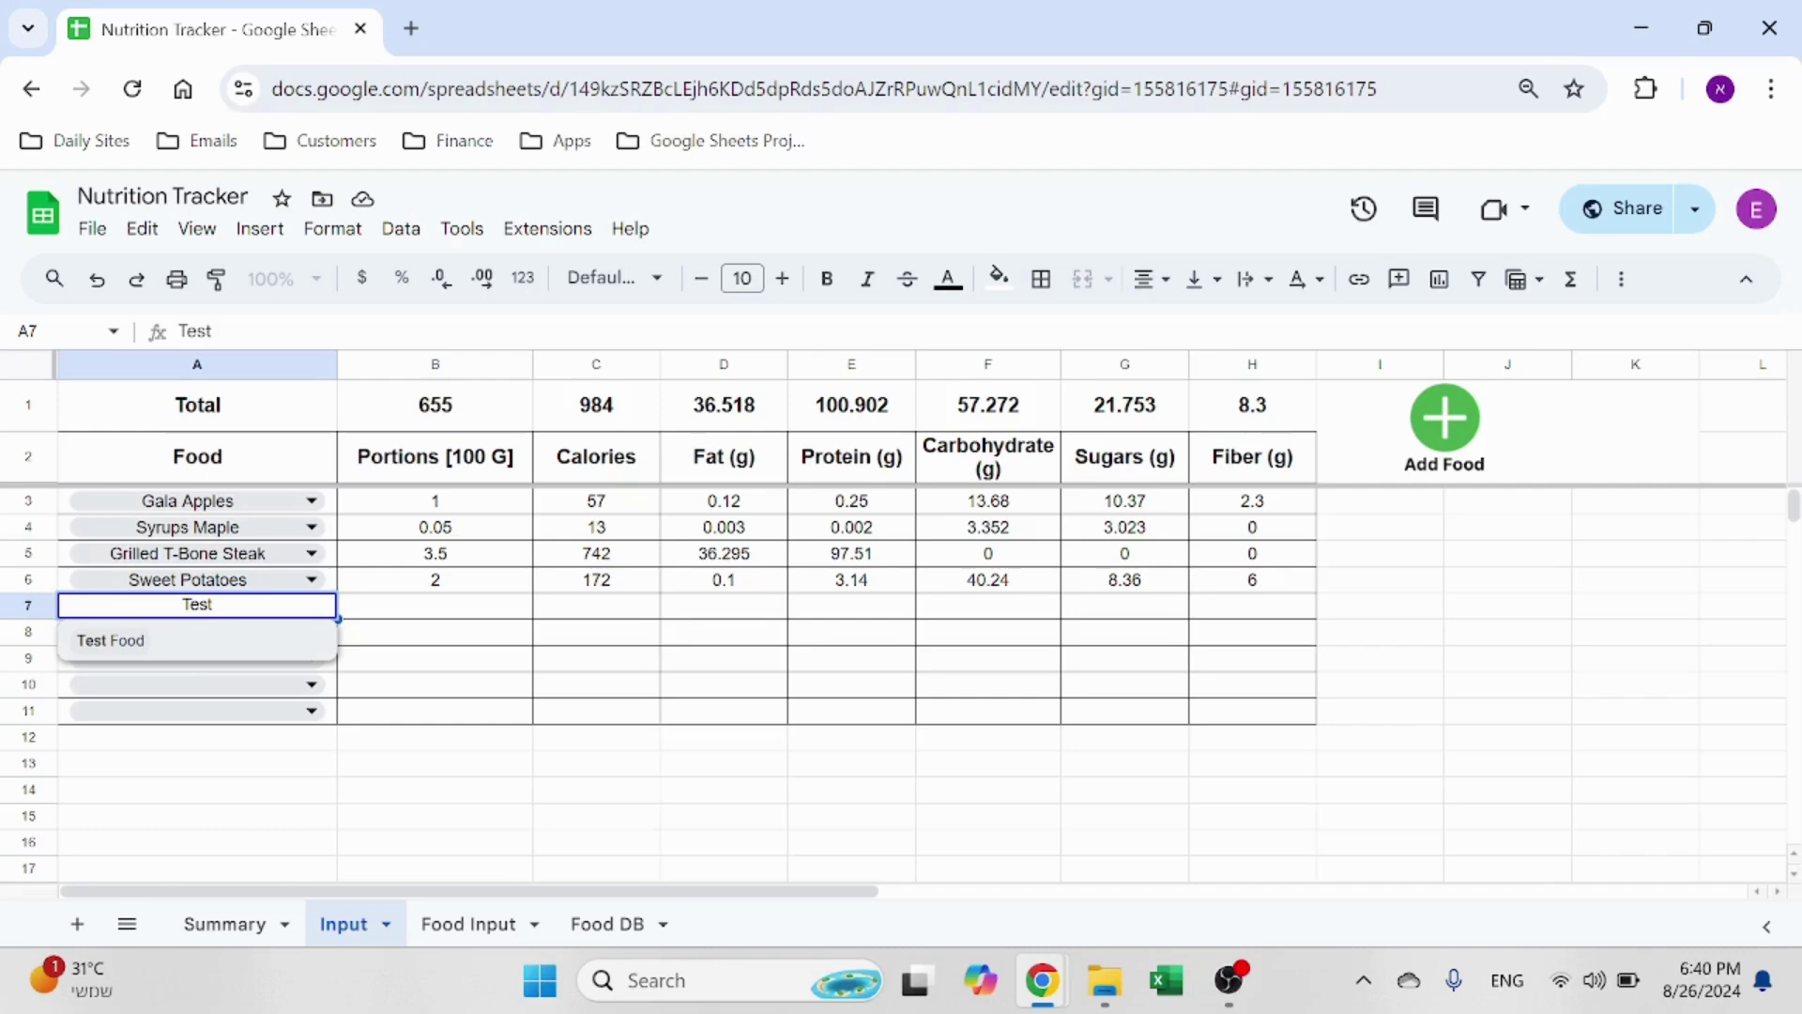
left_click(219, 648)
Step: Delete the Test Food entry from row 2547 of the Food DB sheet
left_click(610, 924)
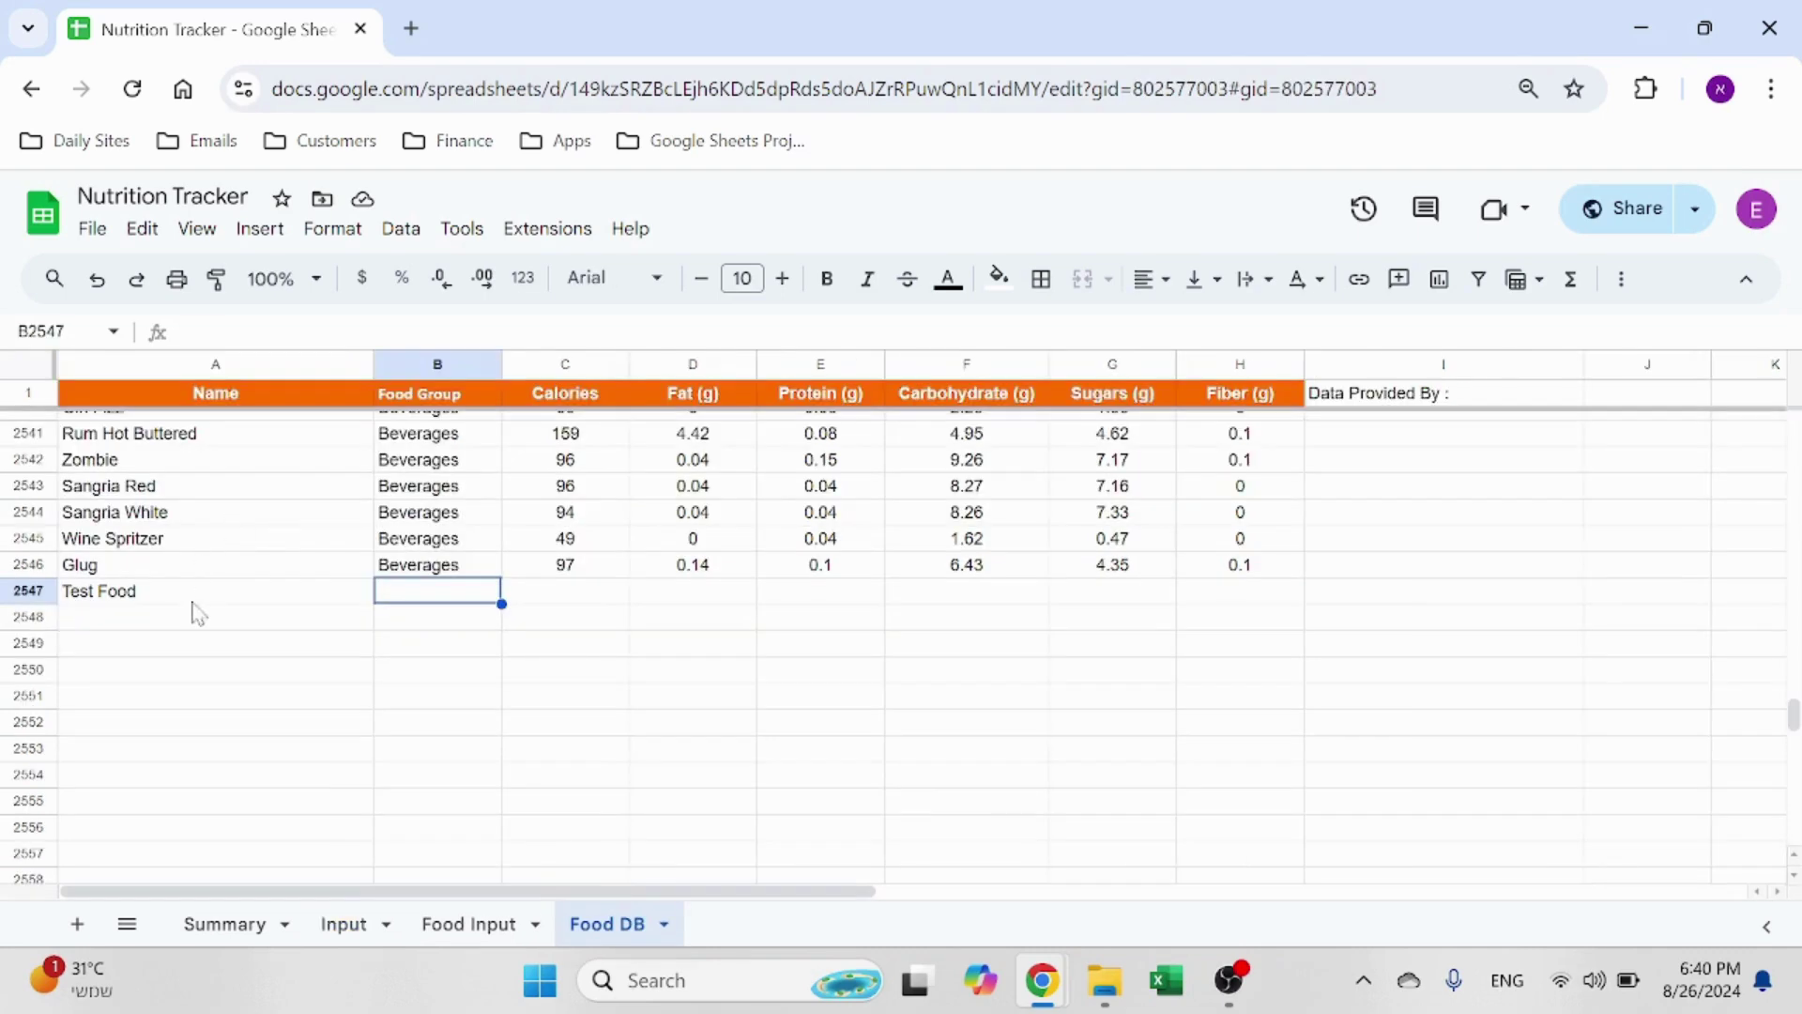
left_click(199, 593, "shift")
key("Delete")
left_click(486, 699)
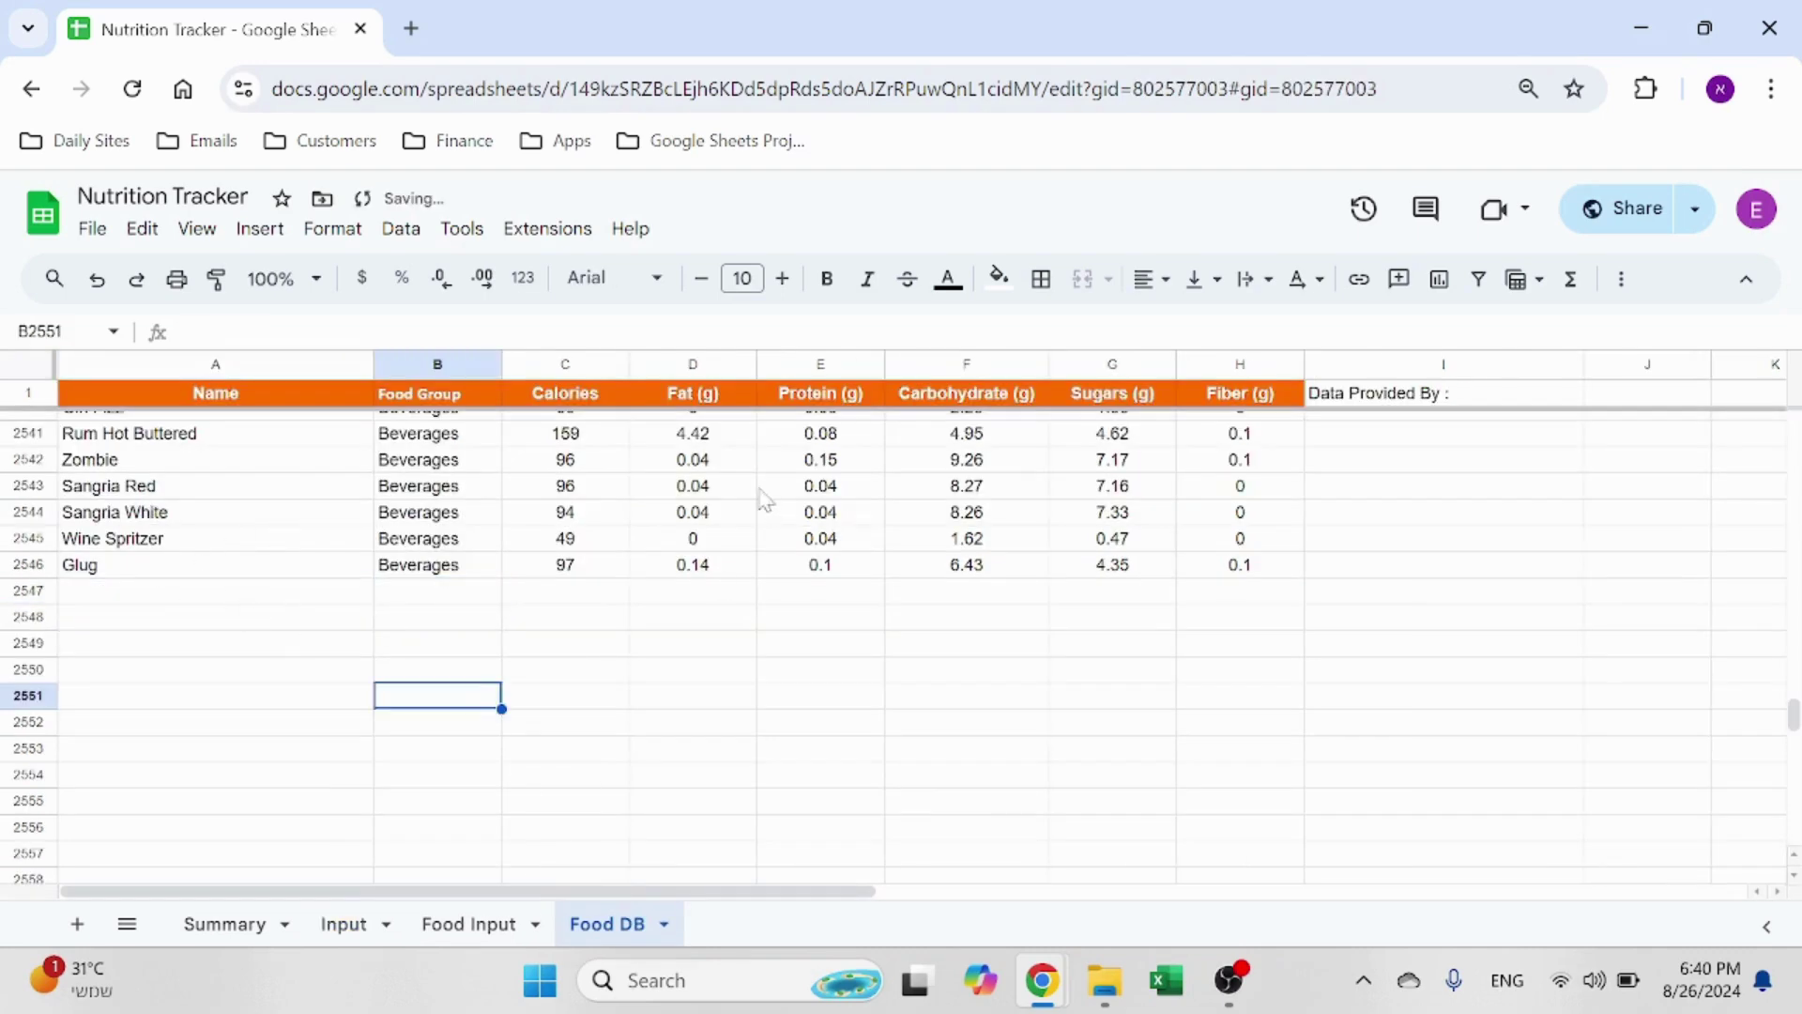
left_click_drag(558, 605, 1248, 596)
left_click(709, 674)
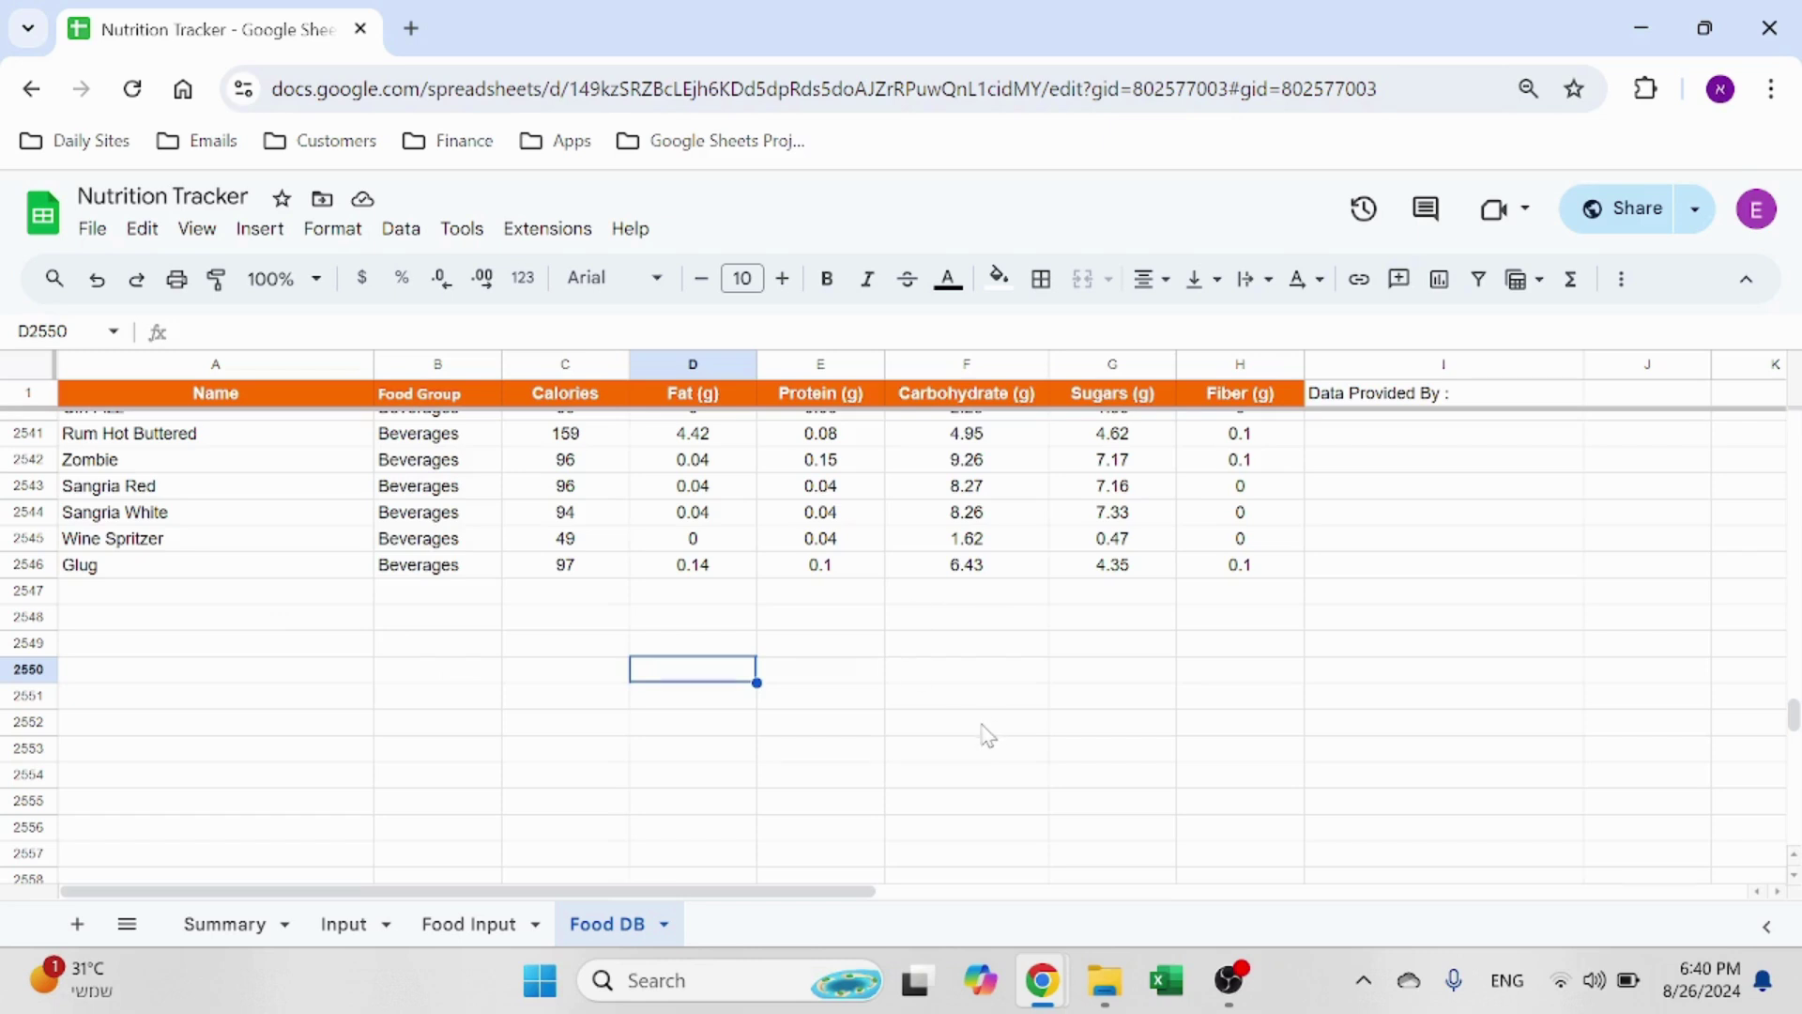
Step: Enter My Salad as a food name in A2547 of the Food DB sheet and undo the entry
left_click(299, 593)
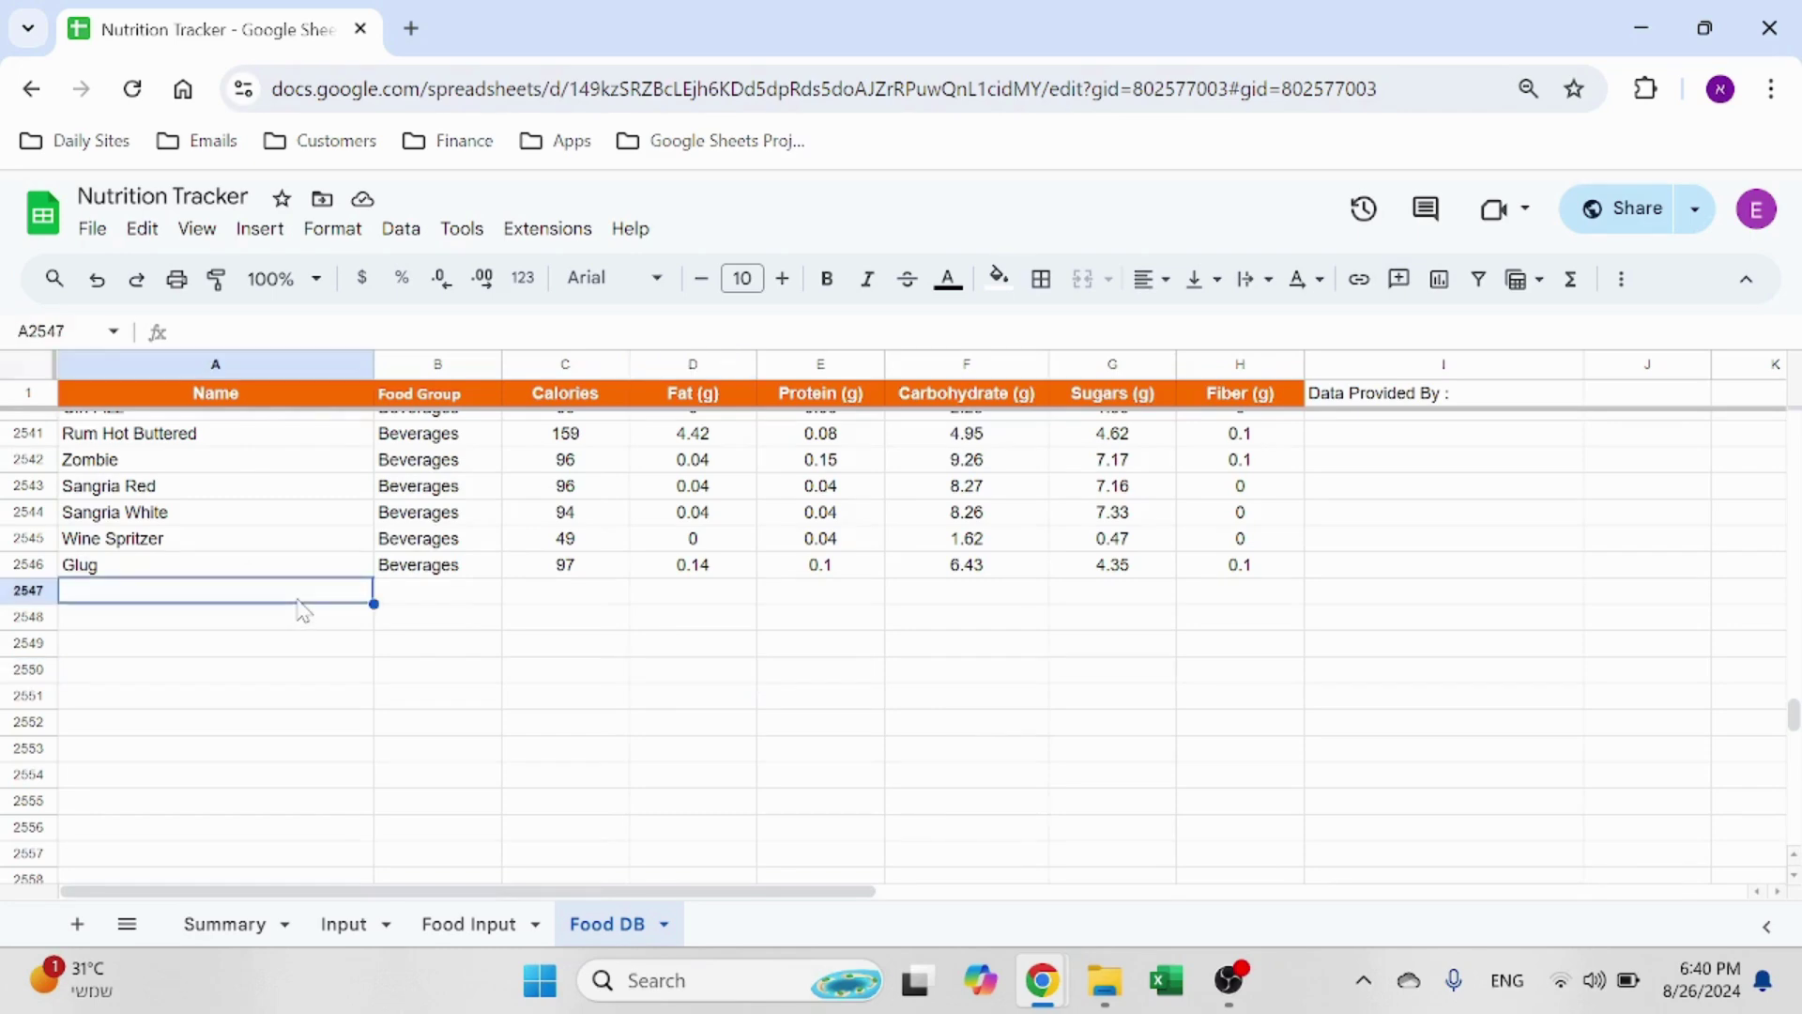
type("My Salad")
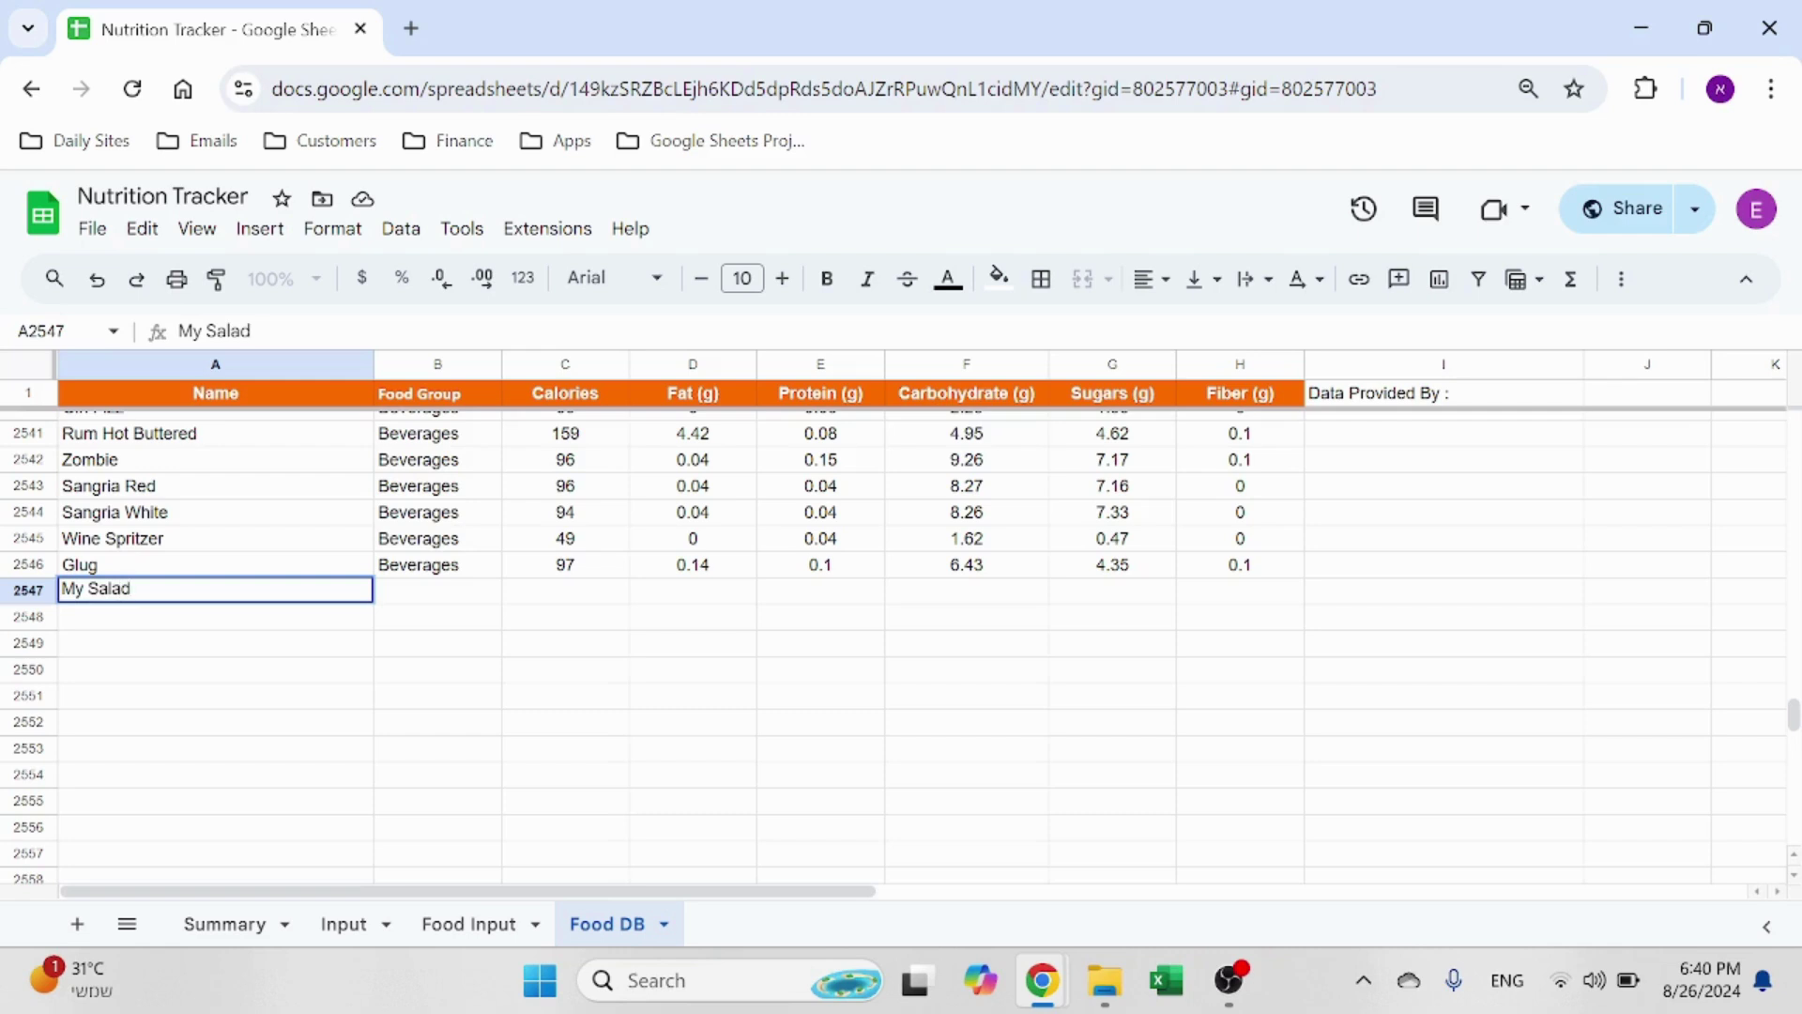
left_click(555, 590)
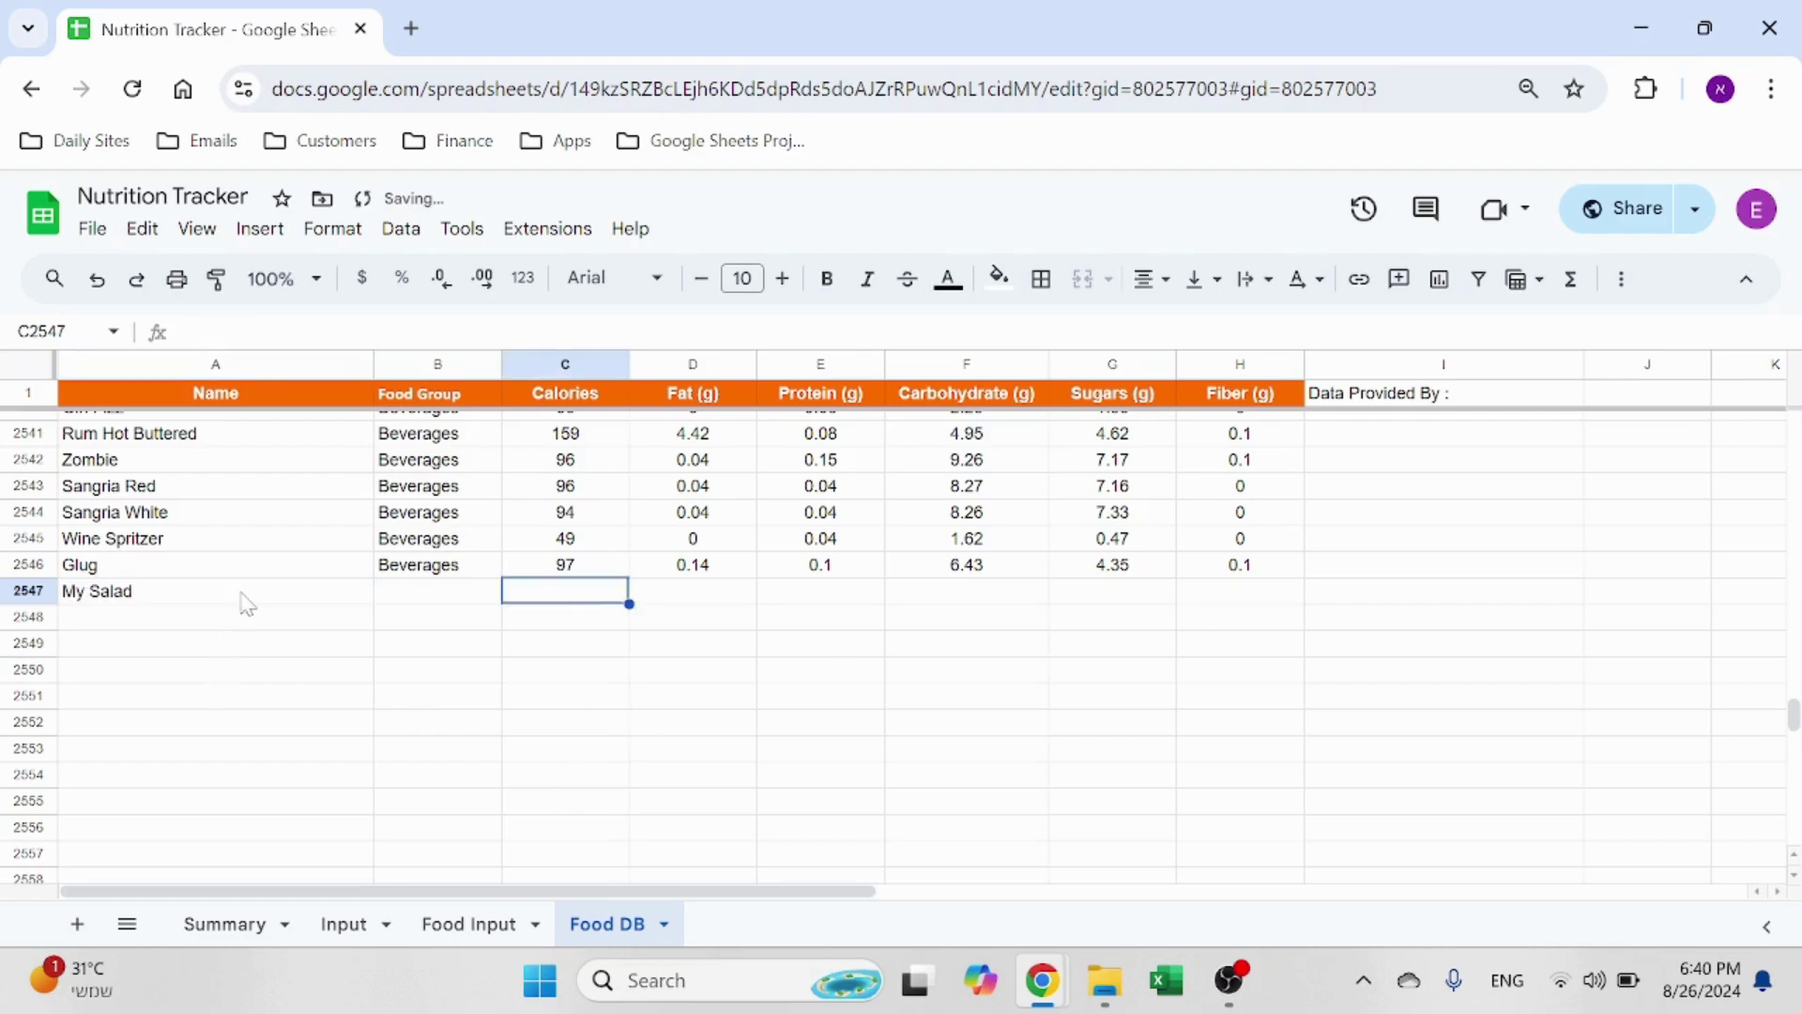
key("ctrl+z")
left_click(350, 697)
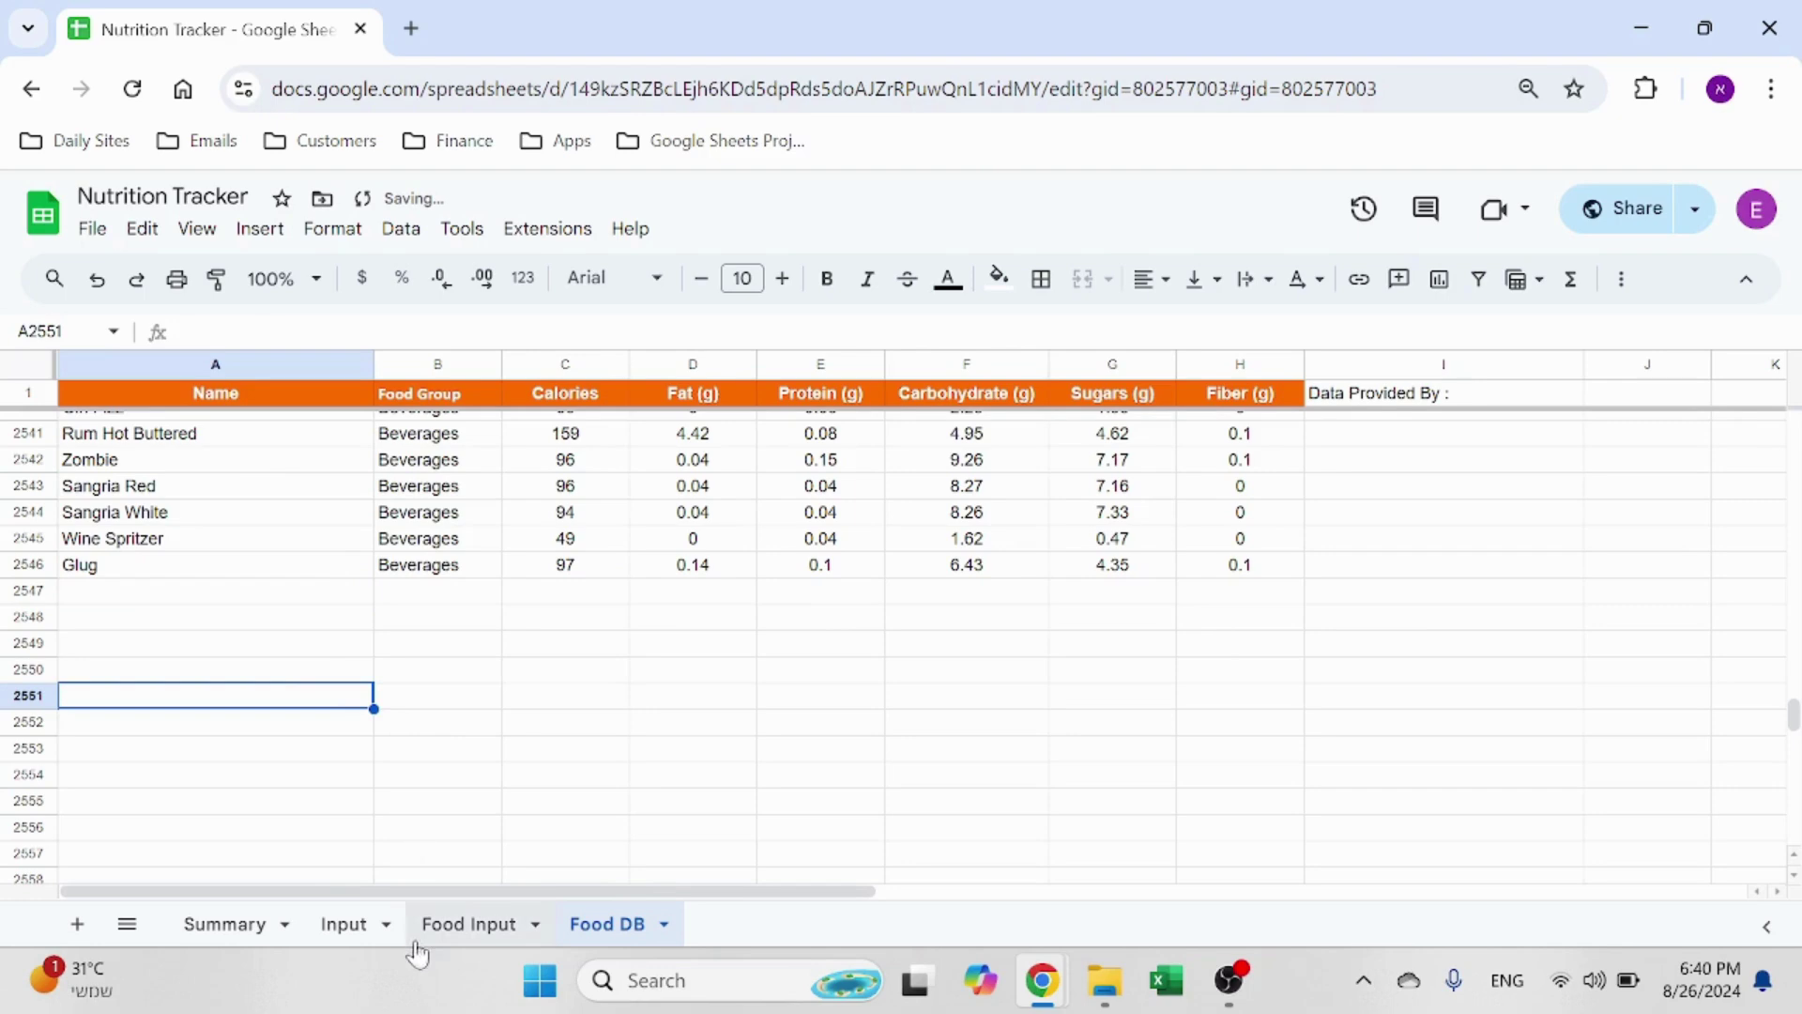
Step: Compare the Input sheet with the logged foods, dates and portions in the Food Input sheet
left_click(329, 924)
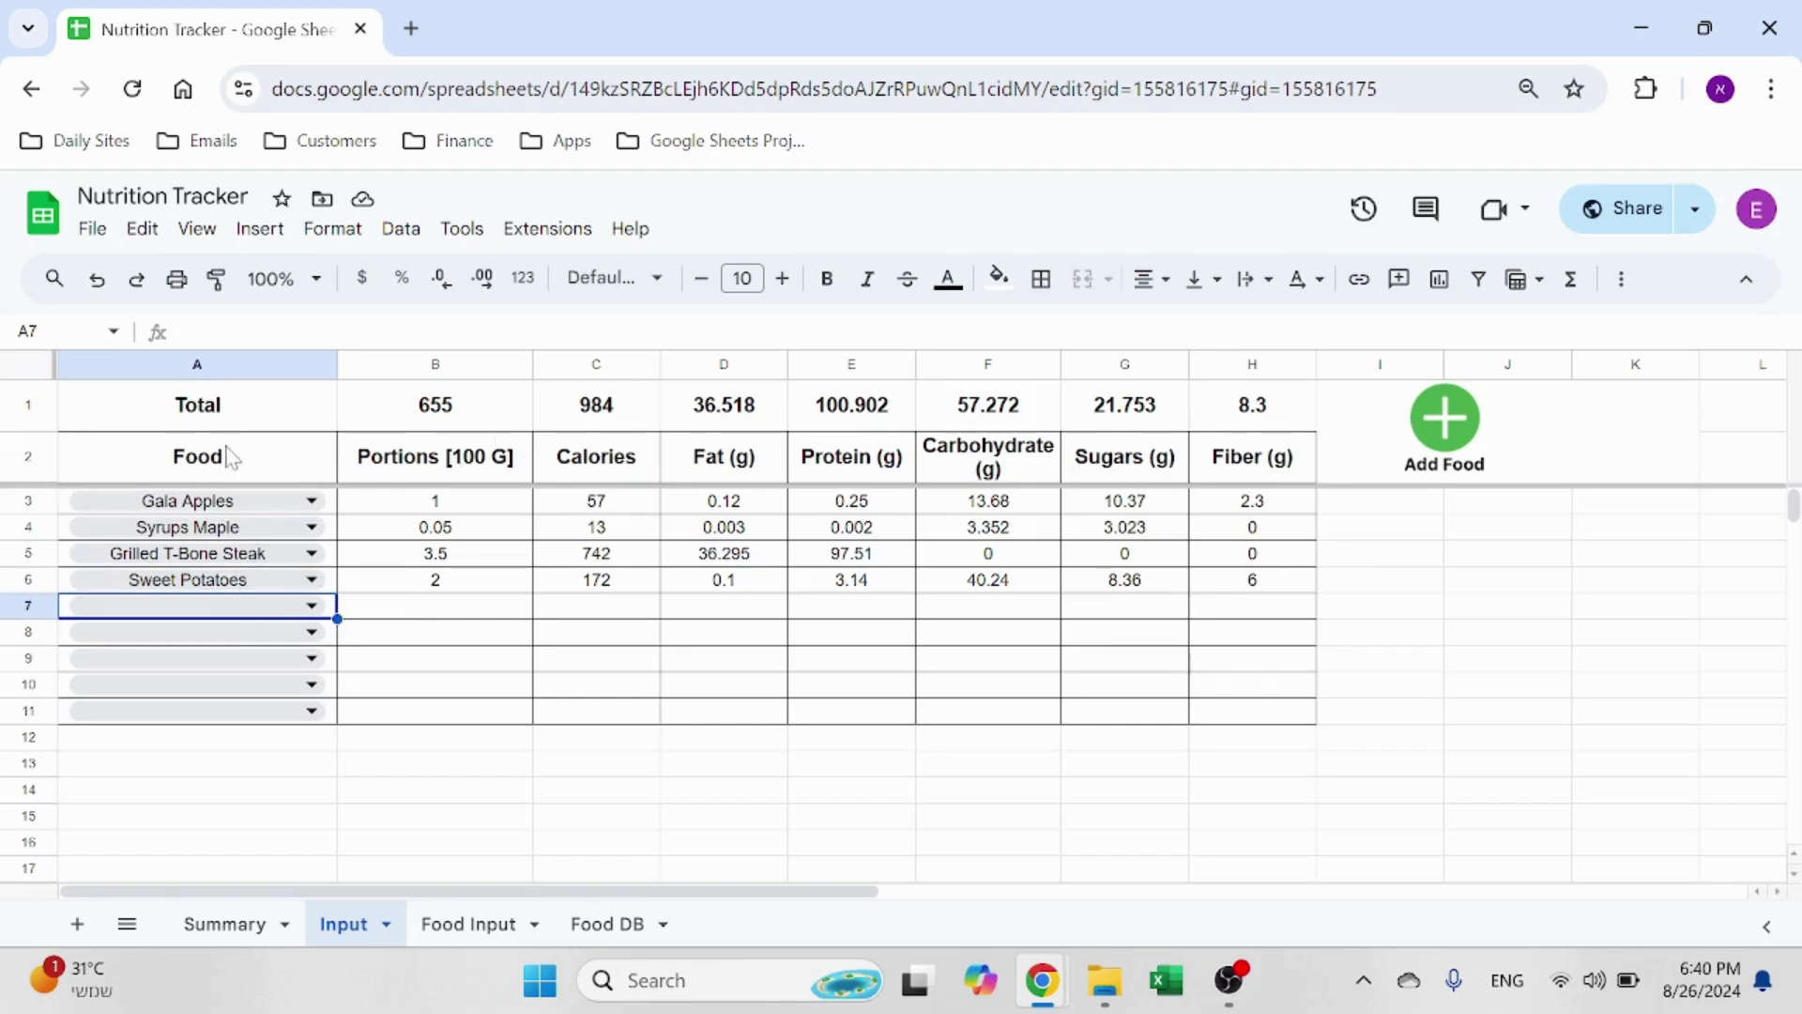
left_click(469, 924)
scroll(272, 638, "up", 5)
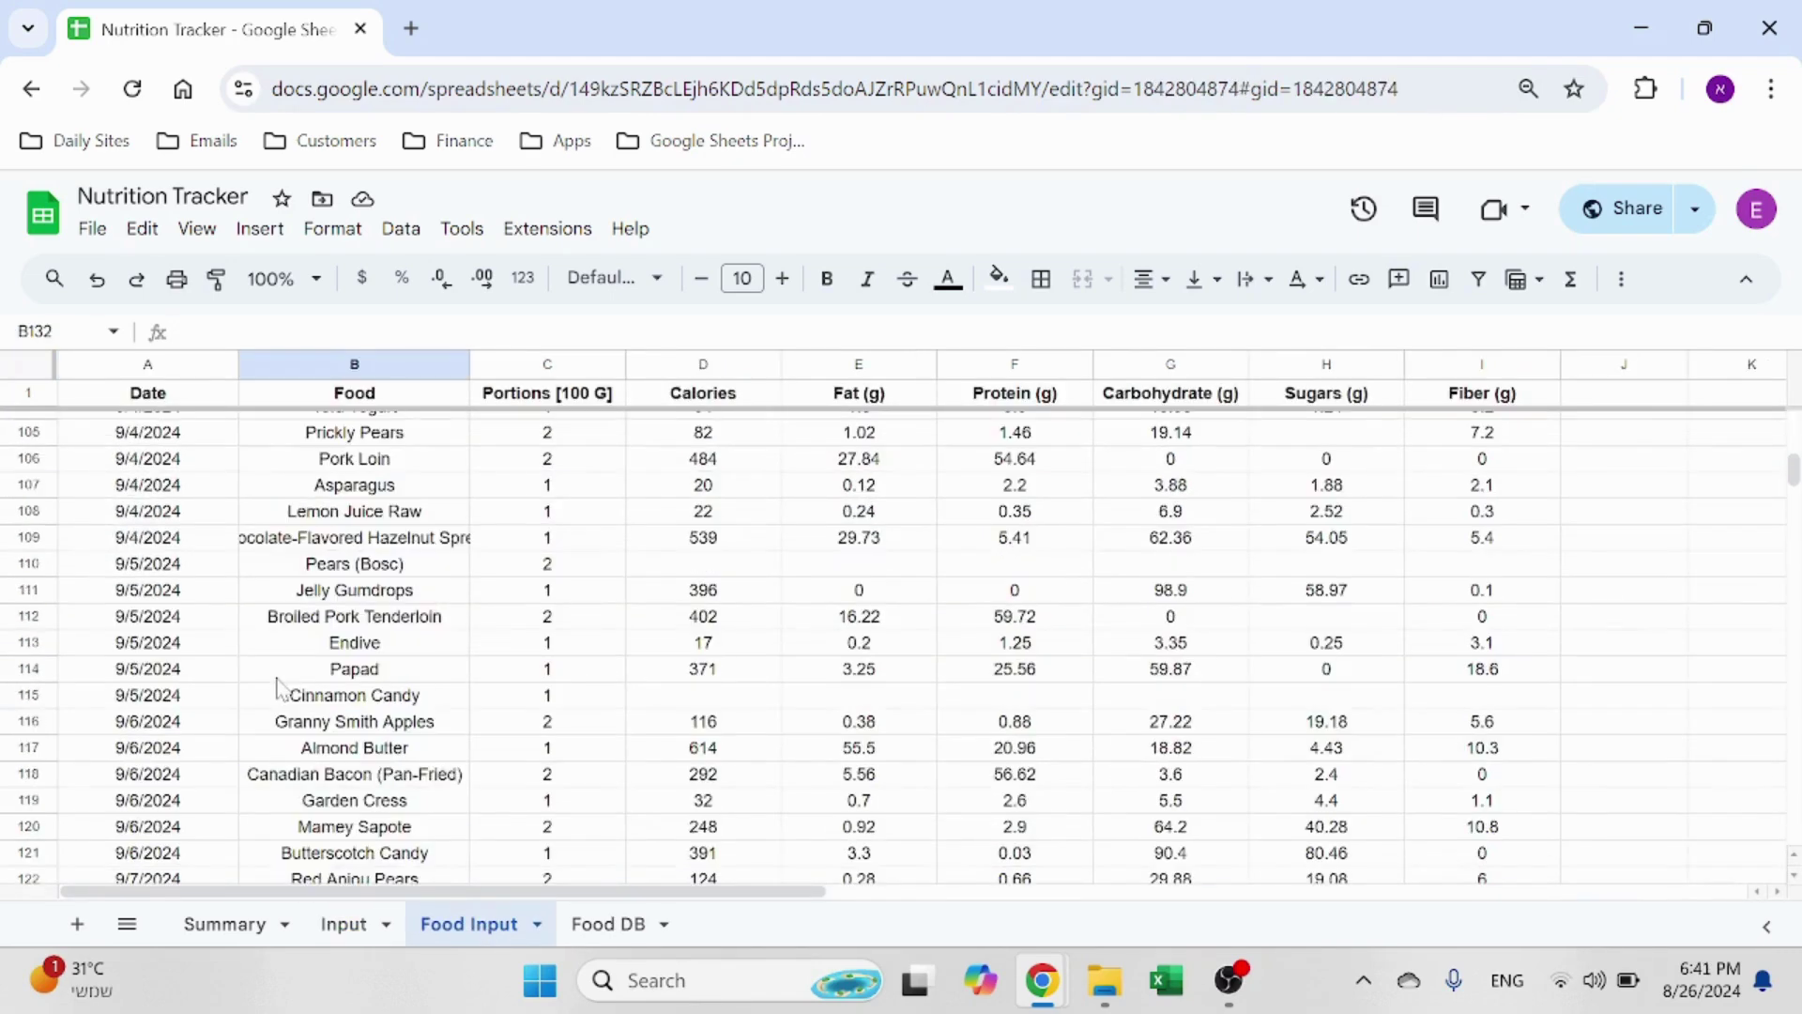
scroll(278, 688, "up", 14)
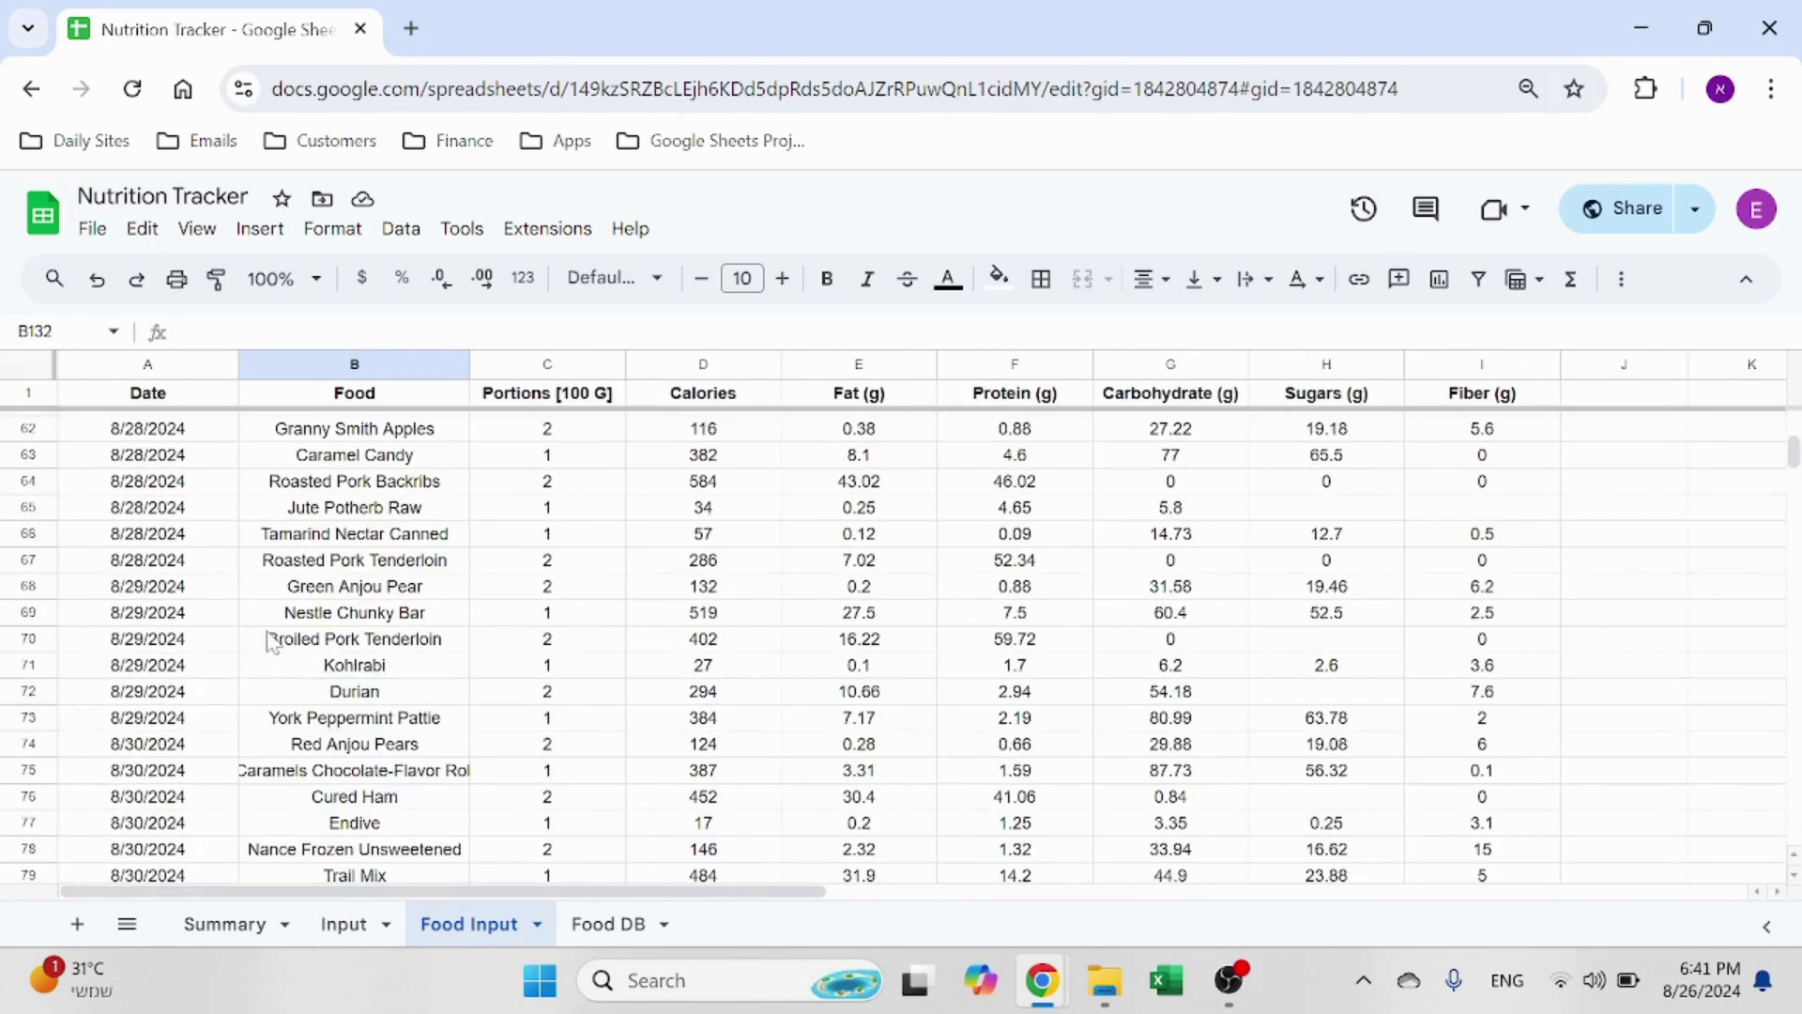
scroll(423, 648, "up", 5)
scroll(178, 638, "up", 2)
scroll(187, 633, "down", 2)
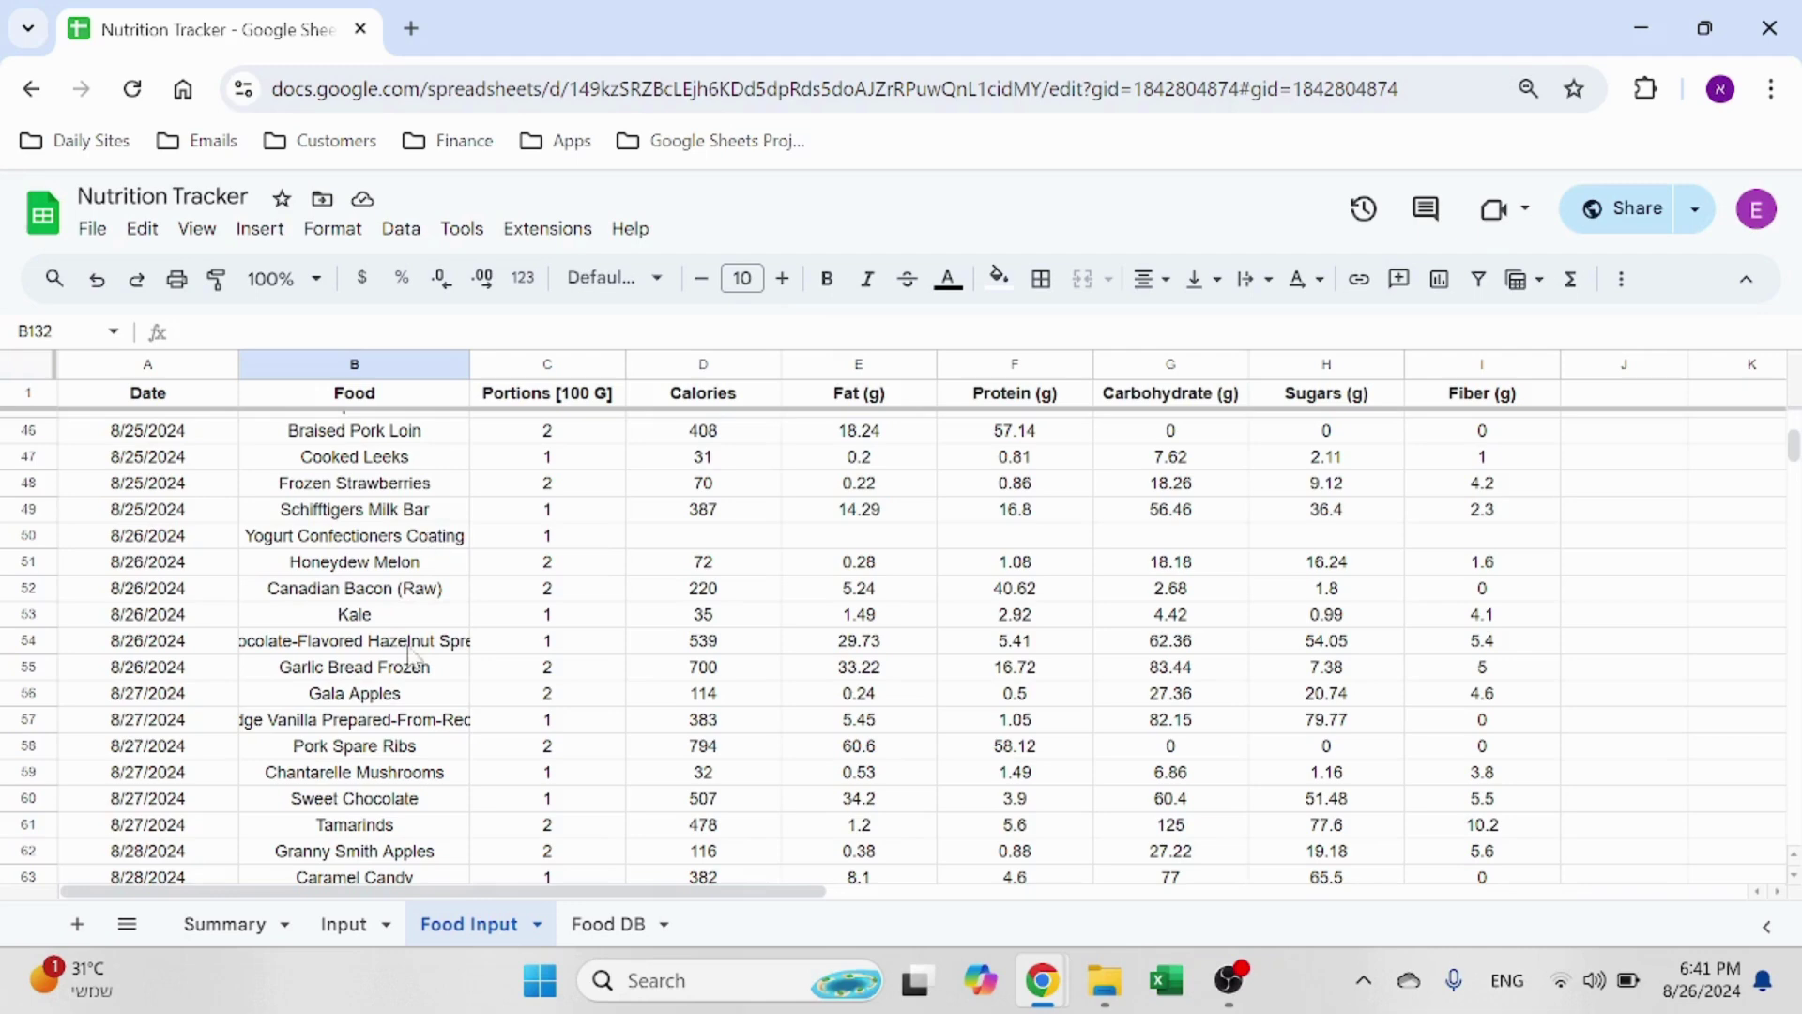
Step: Run Add Food on the Input sheet to log the entered foods and inspect the formulas in the Calories column
left_click(350, 927)
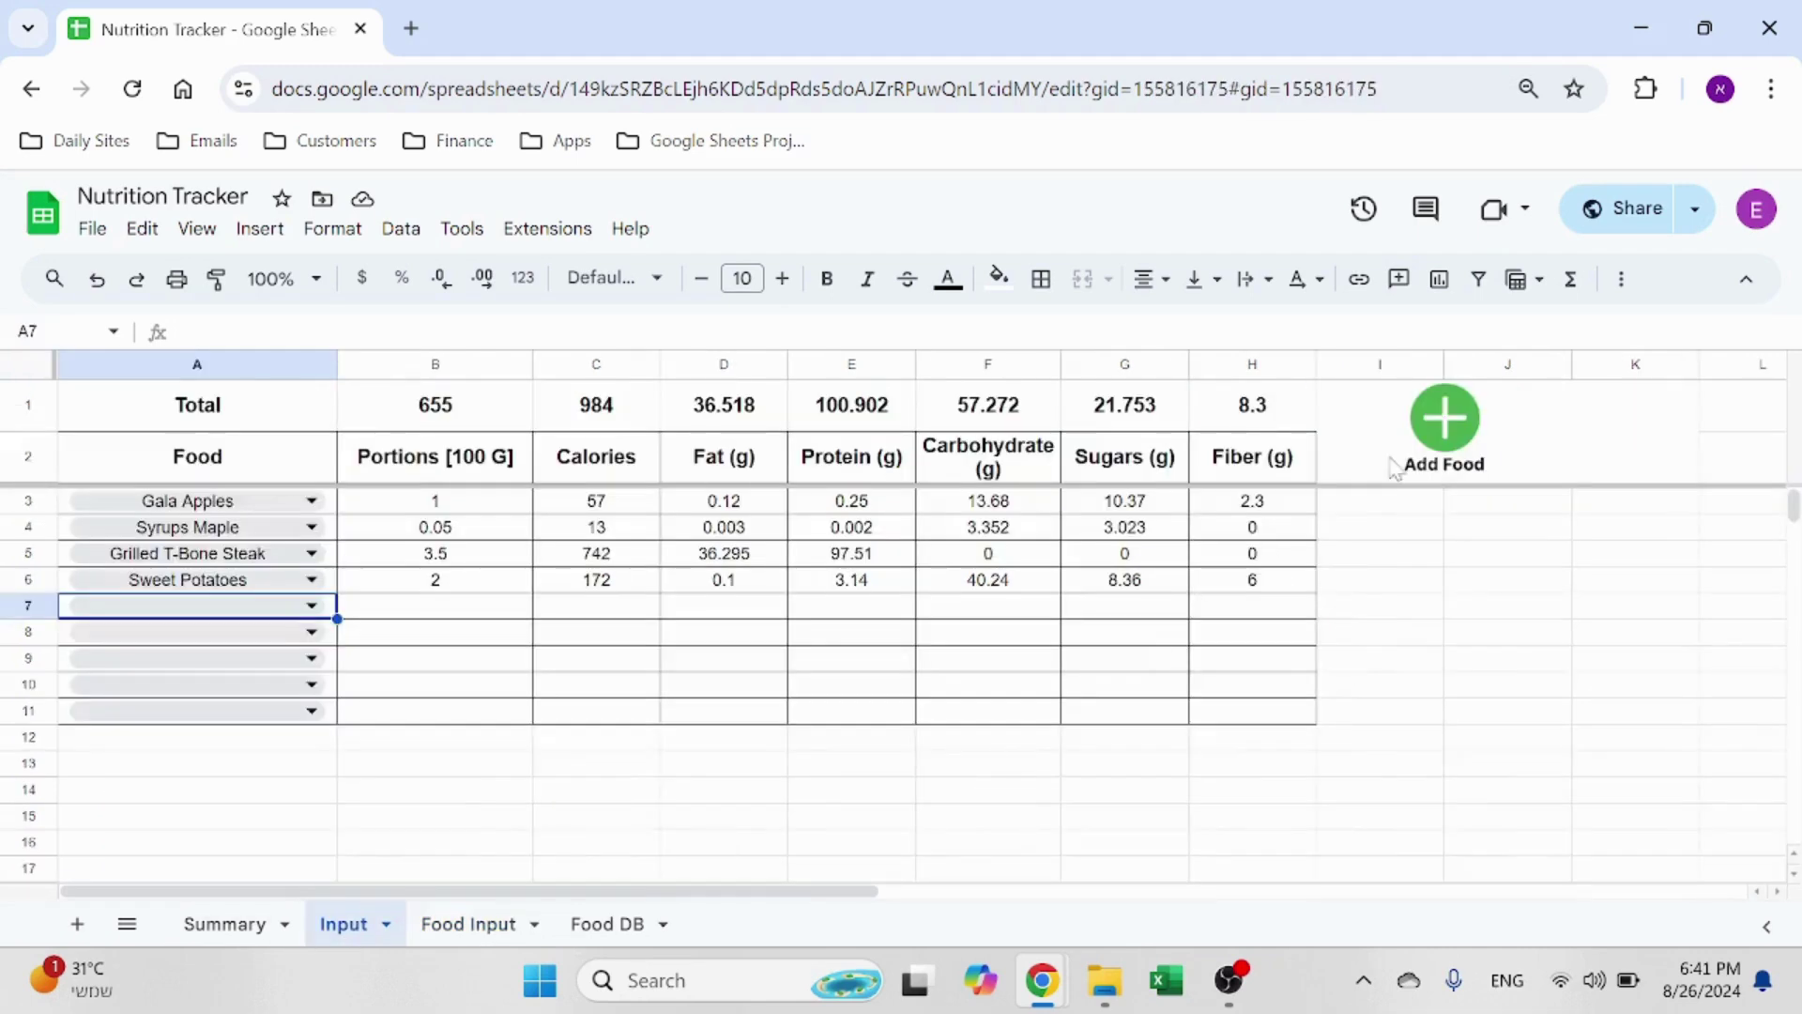
left_click(1483, 427)
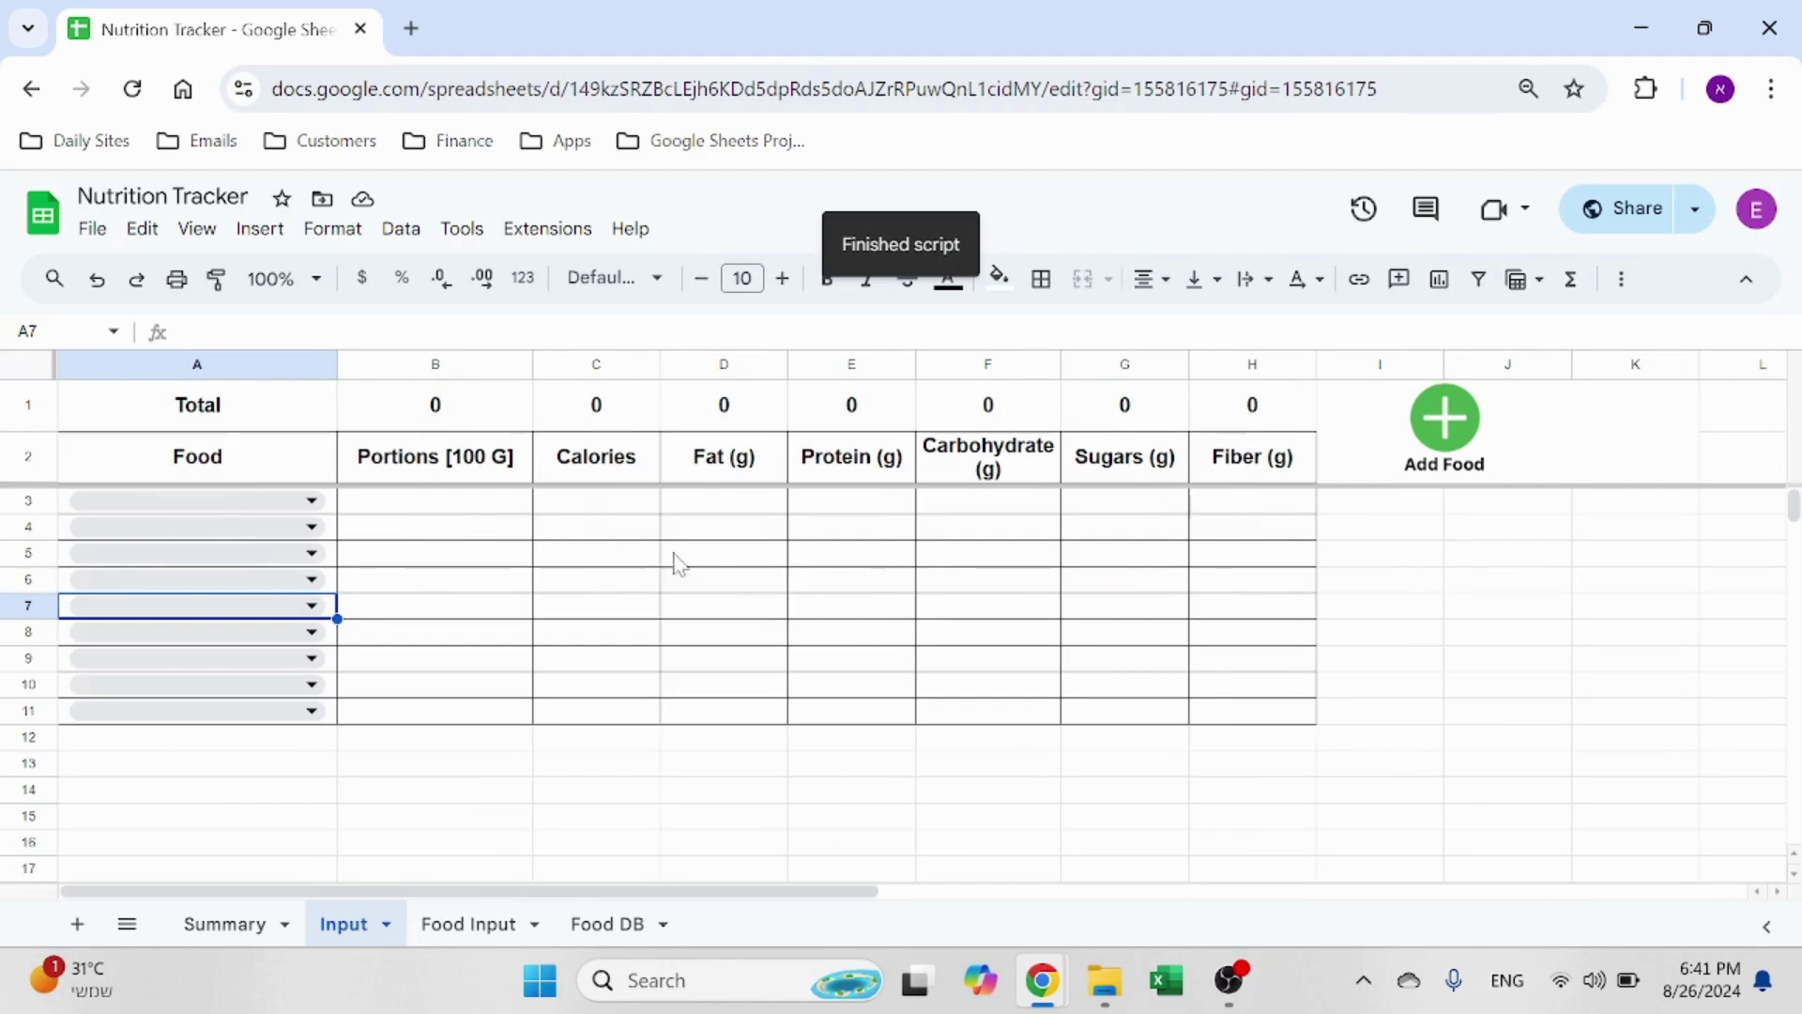
left_click(590, 505)
left_click(644, 586)
left_click(616, 685)
left_click(586, 503)
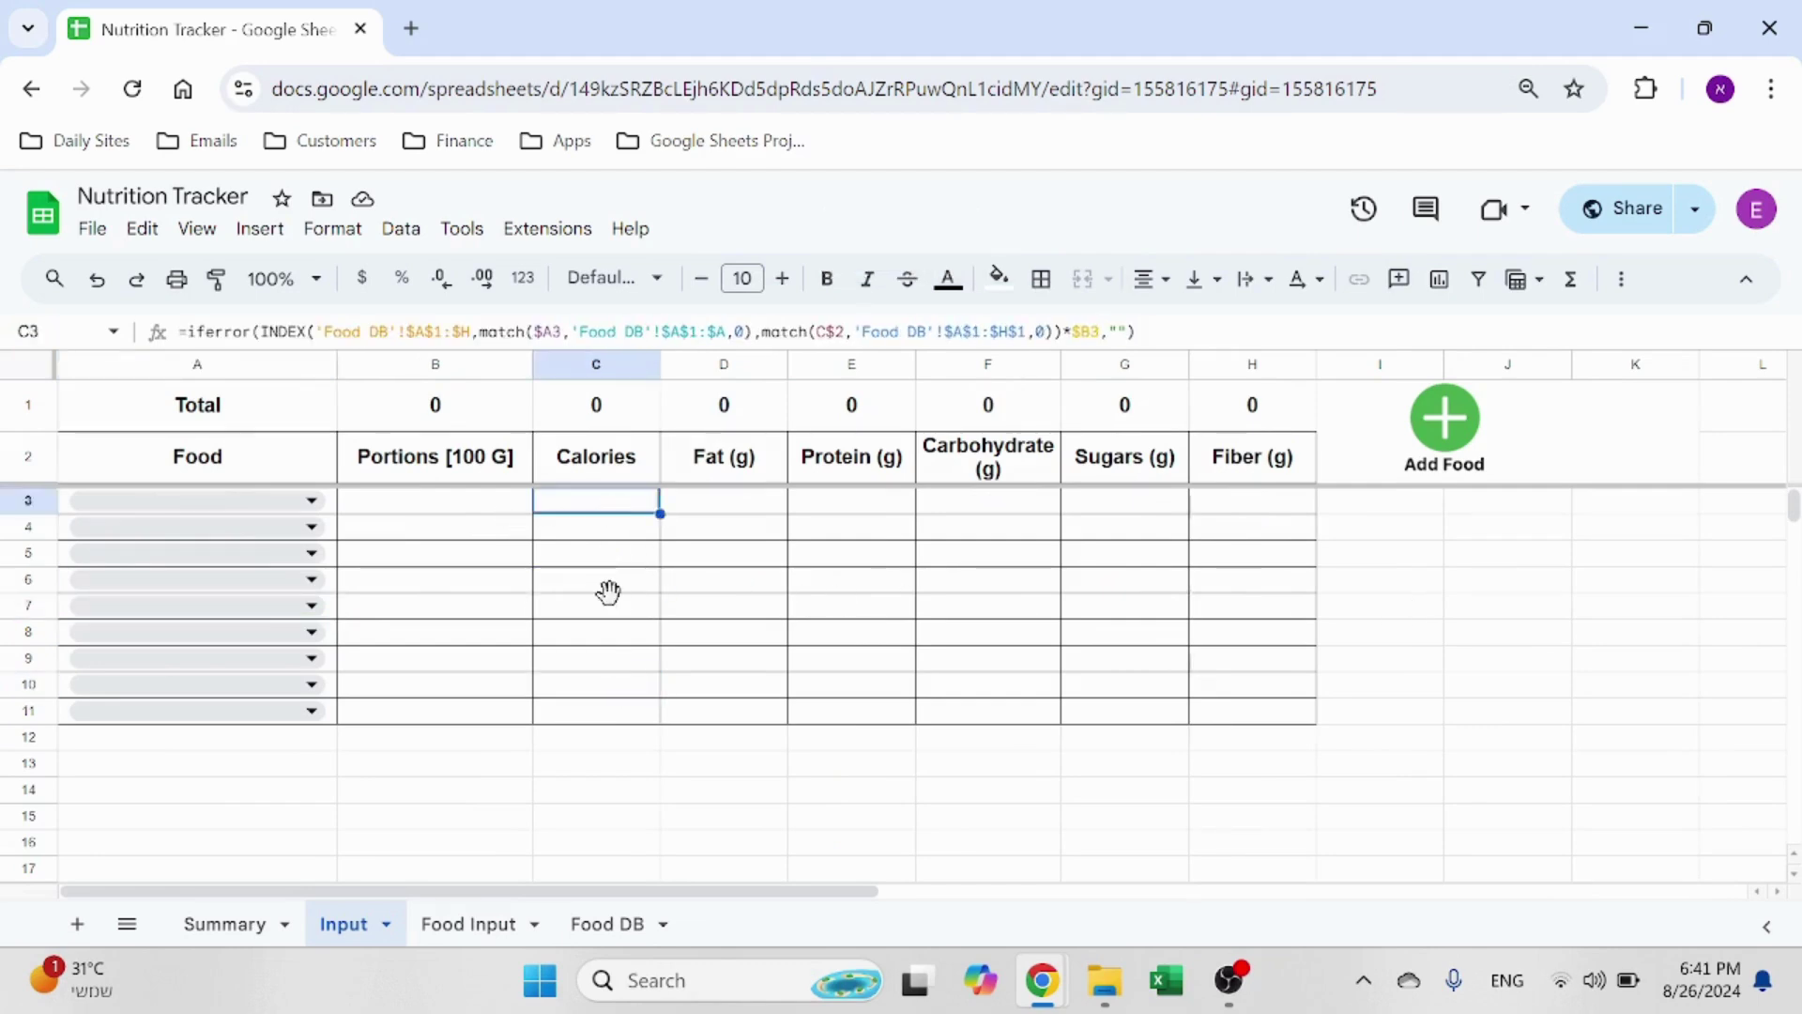
left_click(601, 739)
Step: Examine the newly logged foods at the end of the Food Input sheet and their dates in A128:A131
left_click(469, 923)
scroll(286, 667, "down", 8)
scroll(286, 666, "down", 15)
scroll(281, 671, "up", 10)
scroll(270, 683, "down", 5)
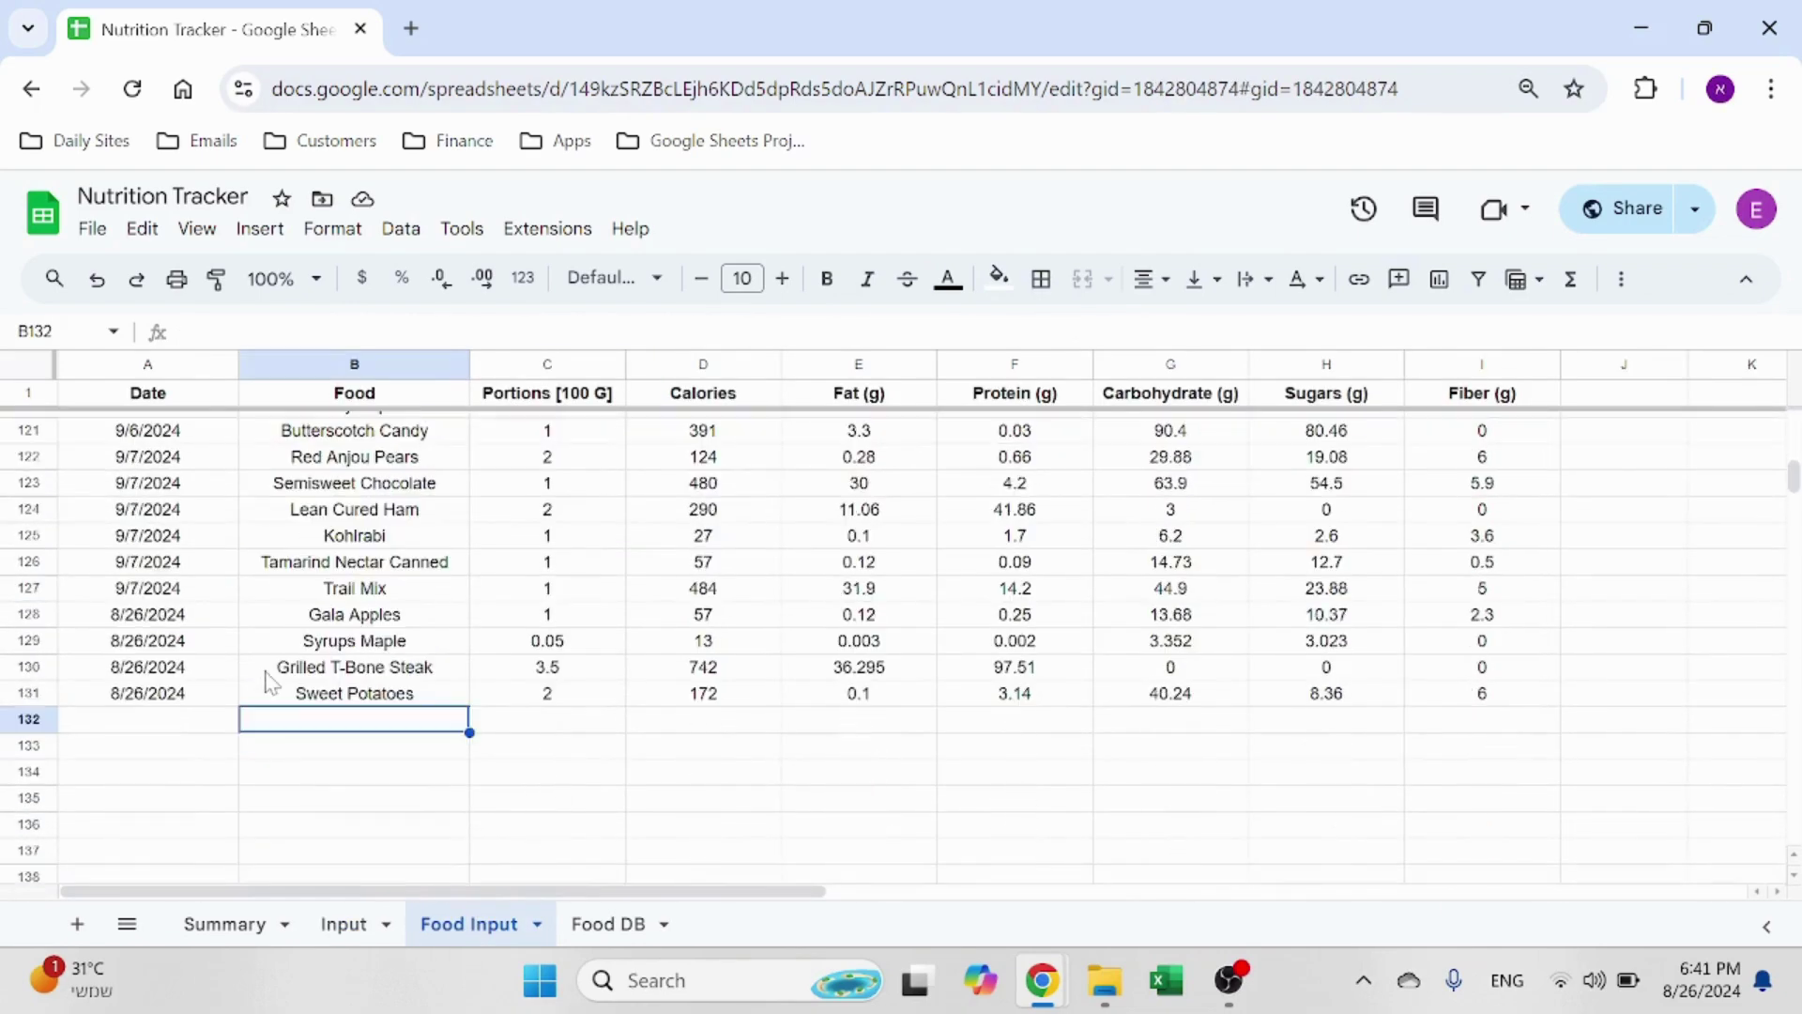
left_click_drag(225, 615, 212, 693)
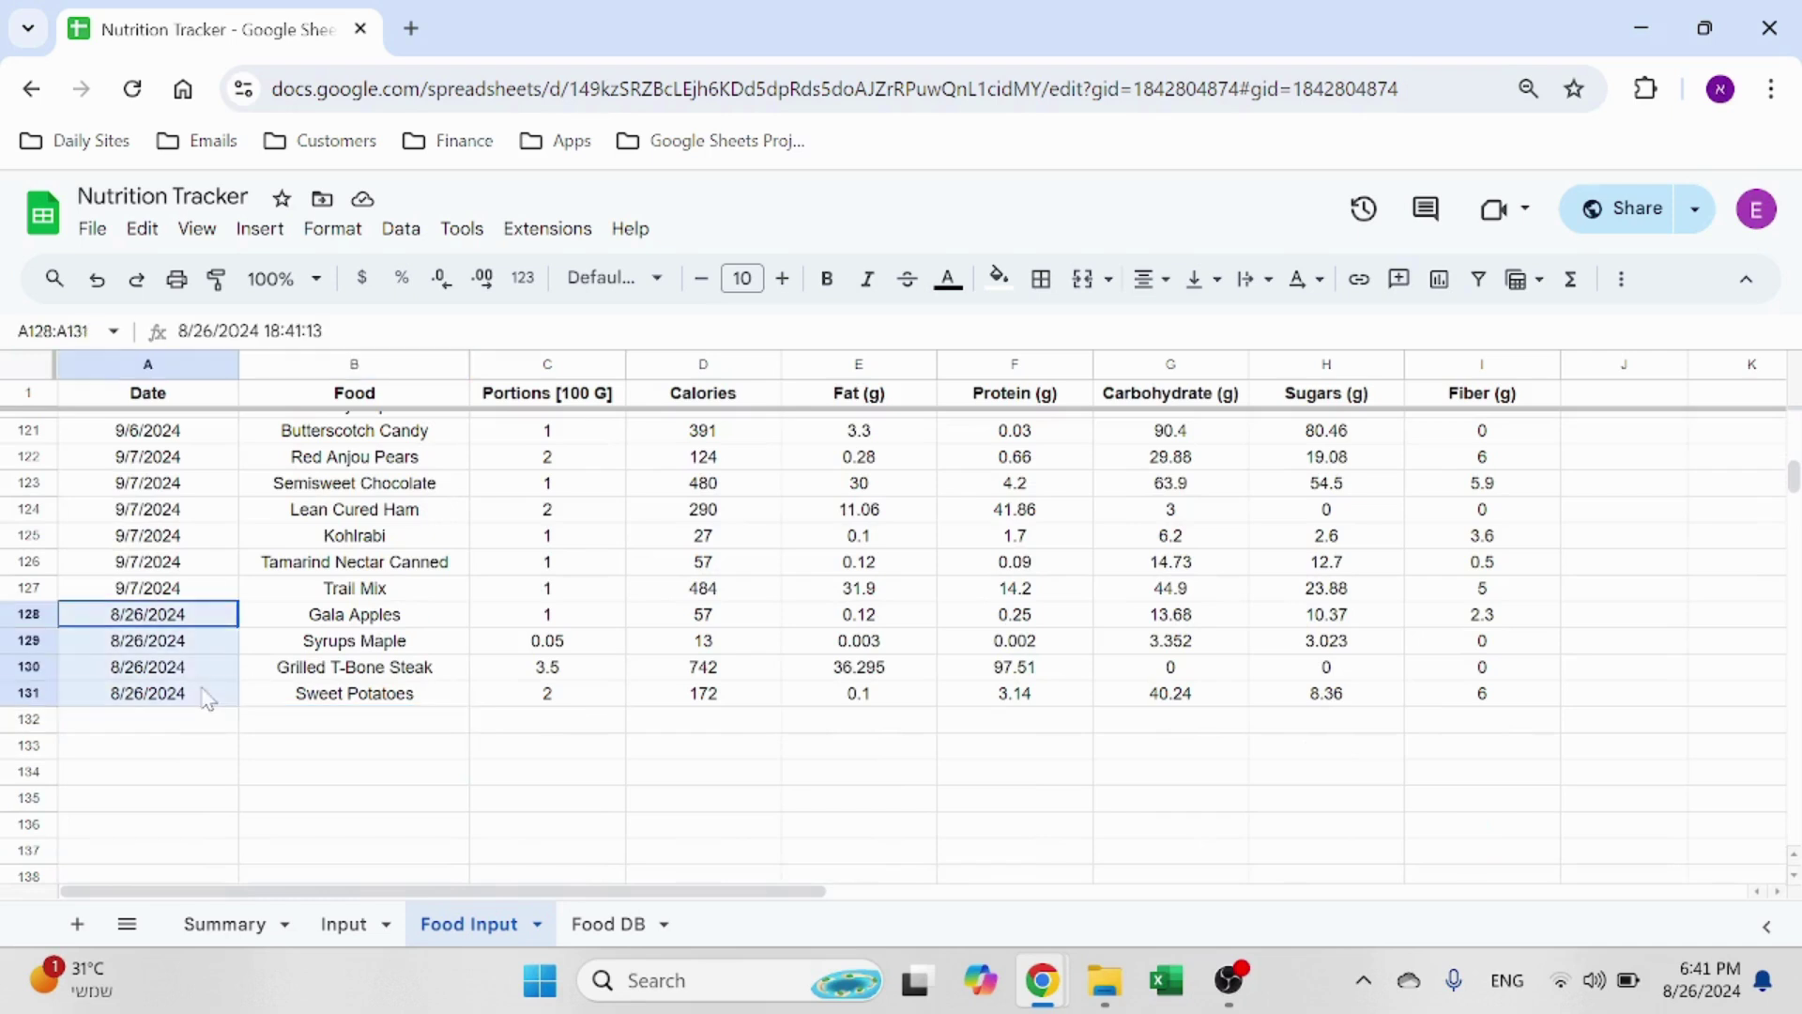
left_click(510, 730)
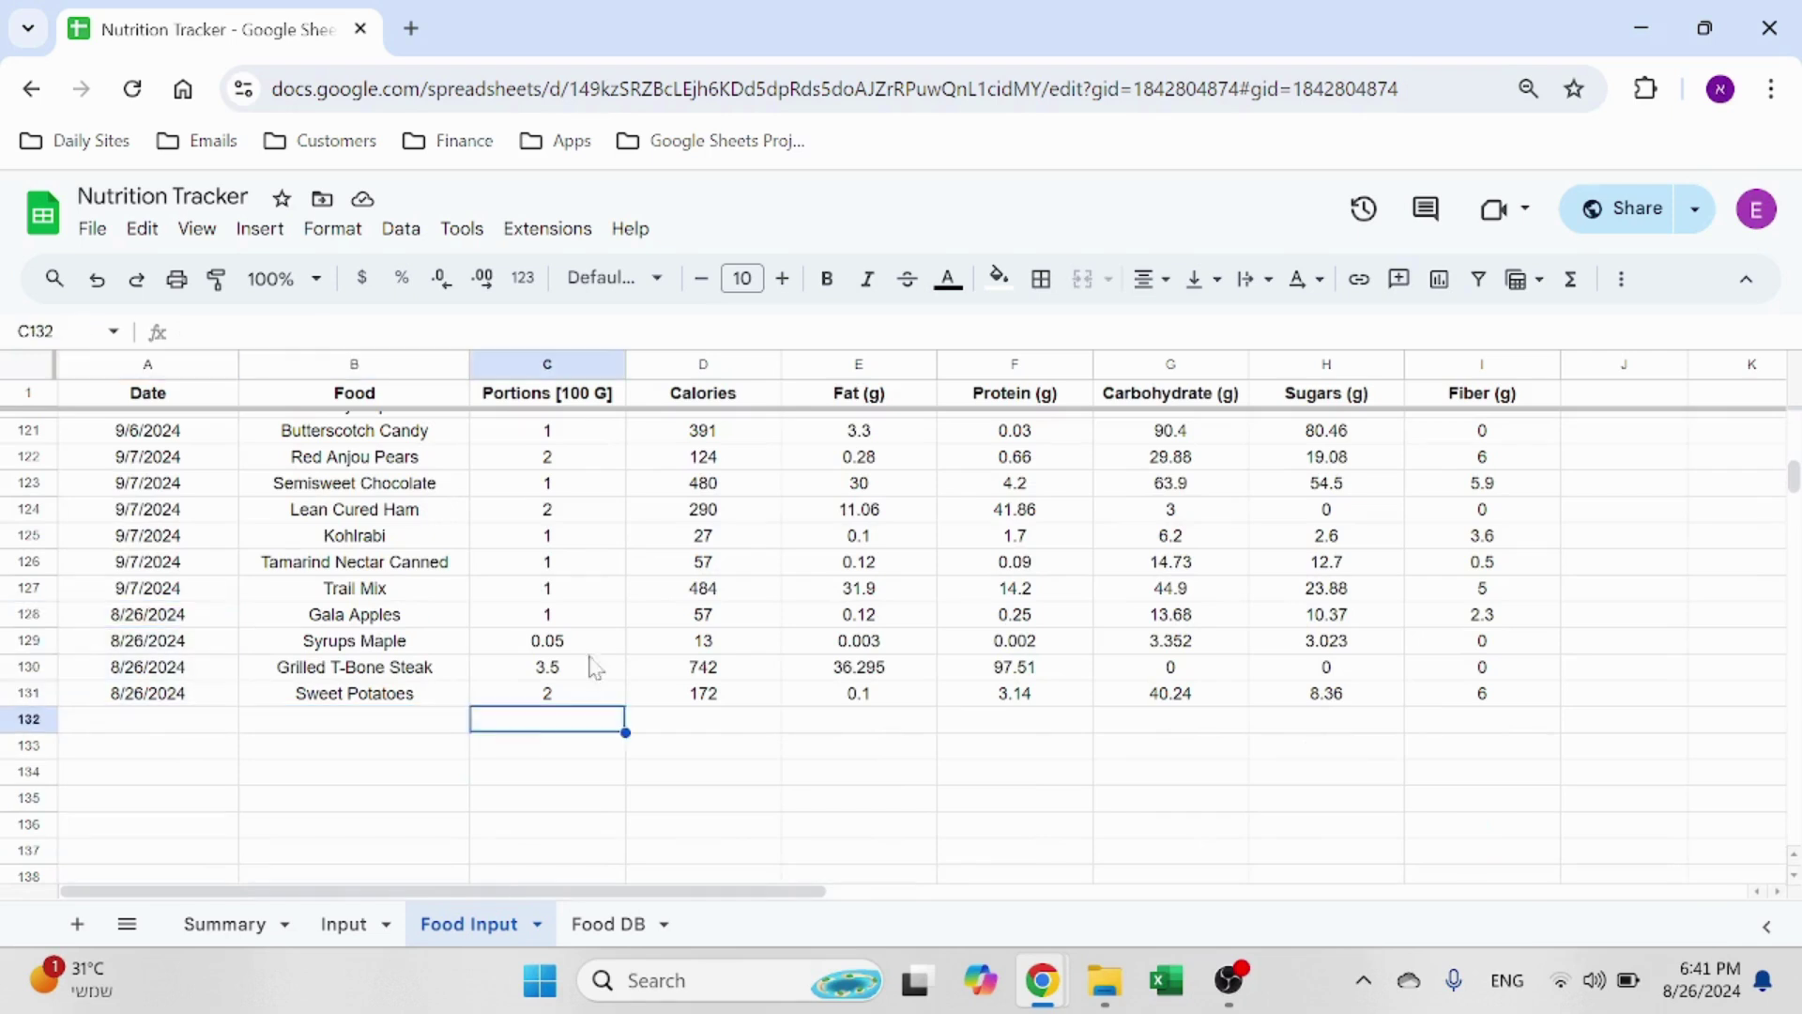
Step: Select the food entry rows of the Input sheet and view the Paste special options at B132 of the Food Input sheet
left_click(349, 923)
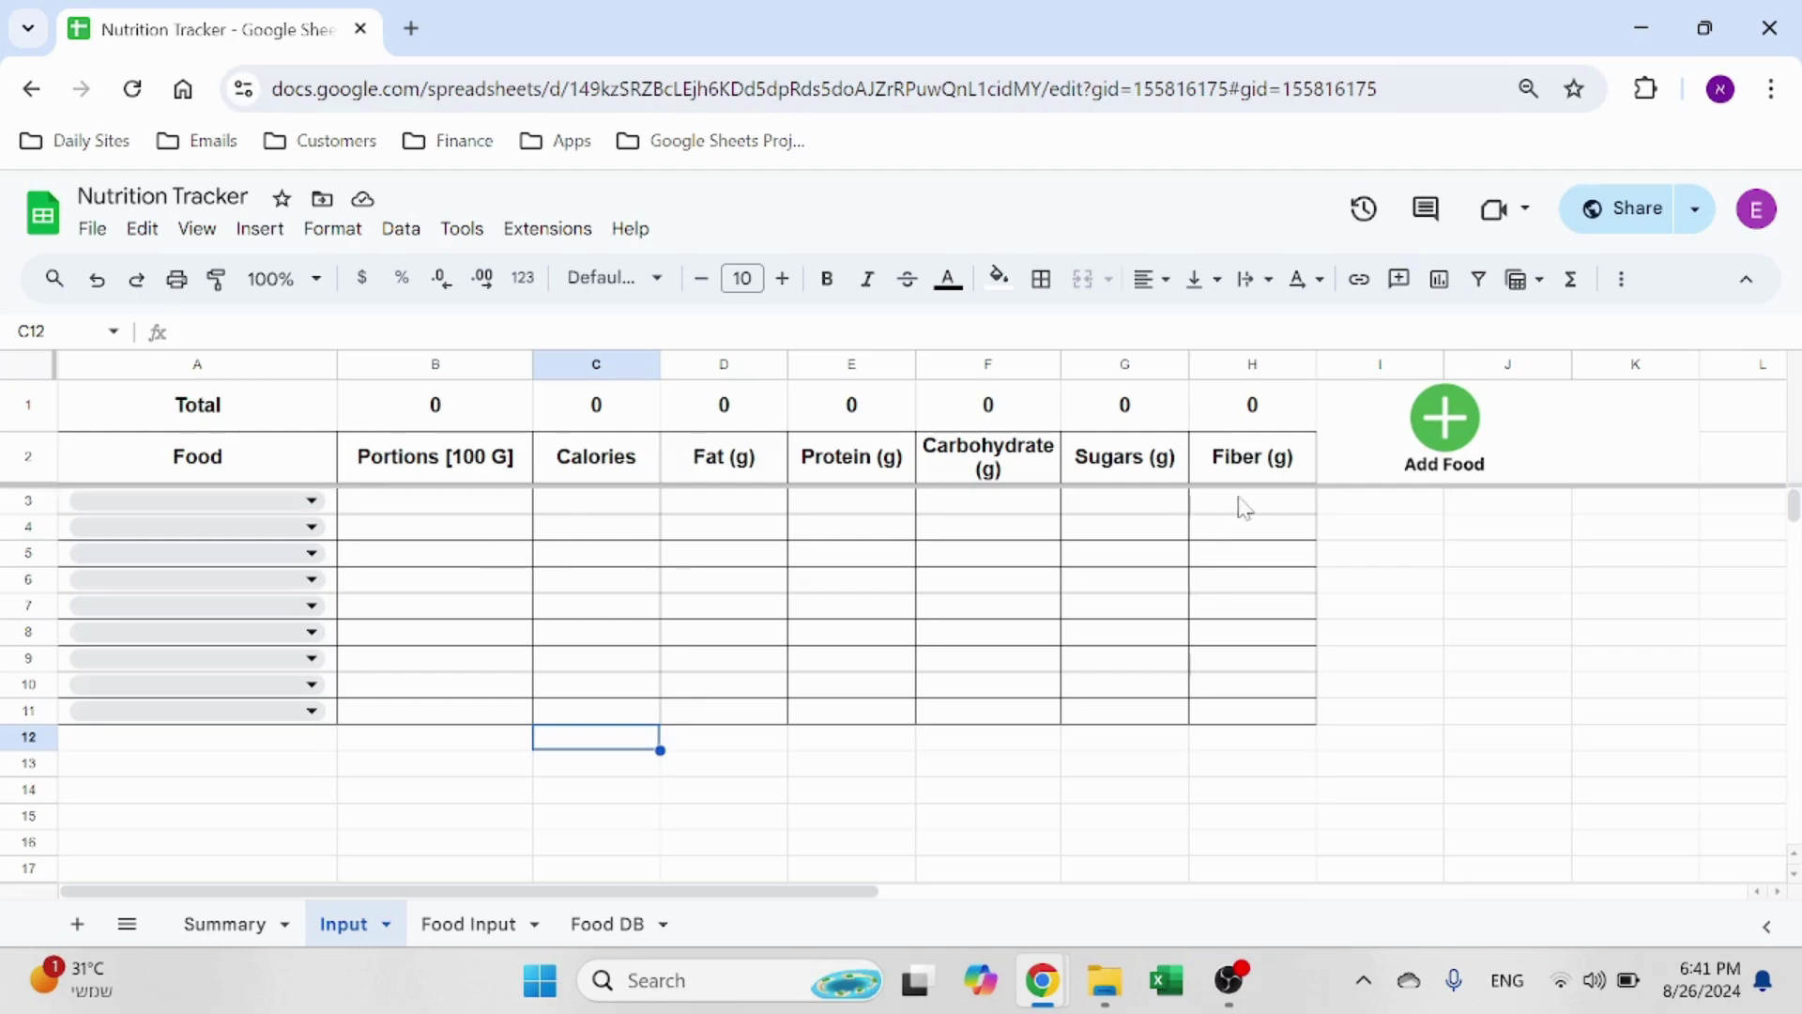
left_click_drag(1239, 507, 216, 583)
left_click(469, 926)
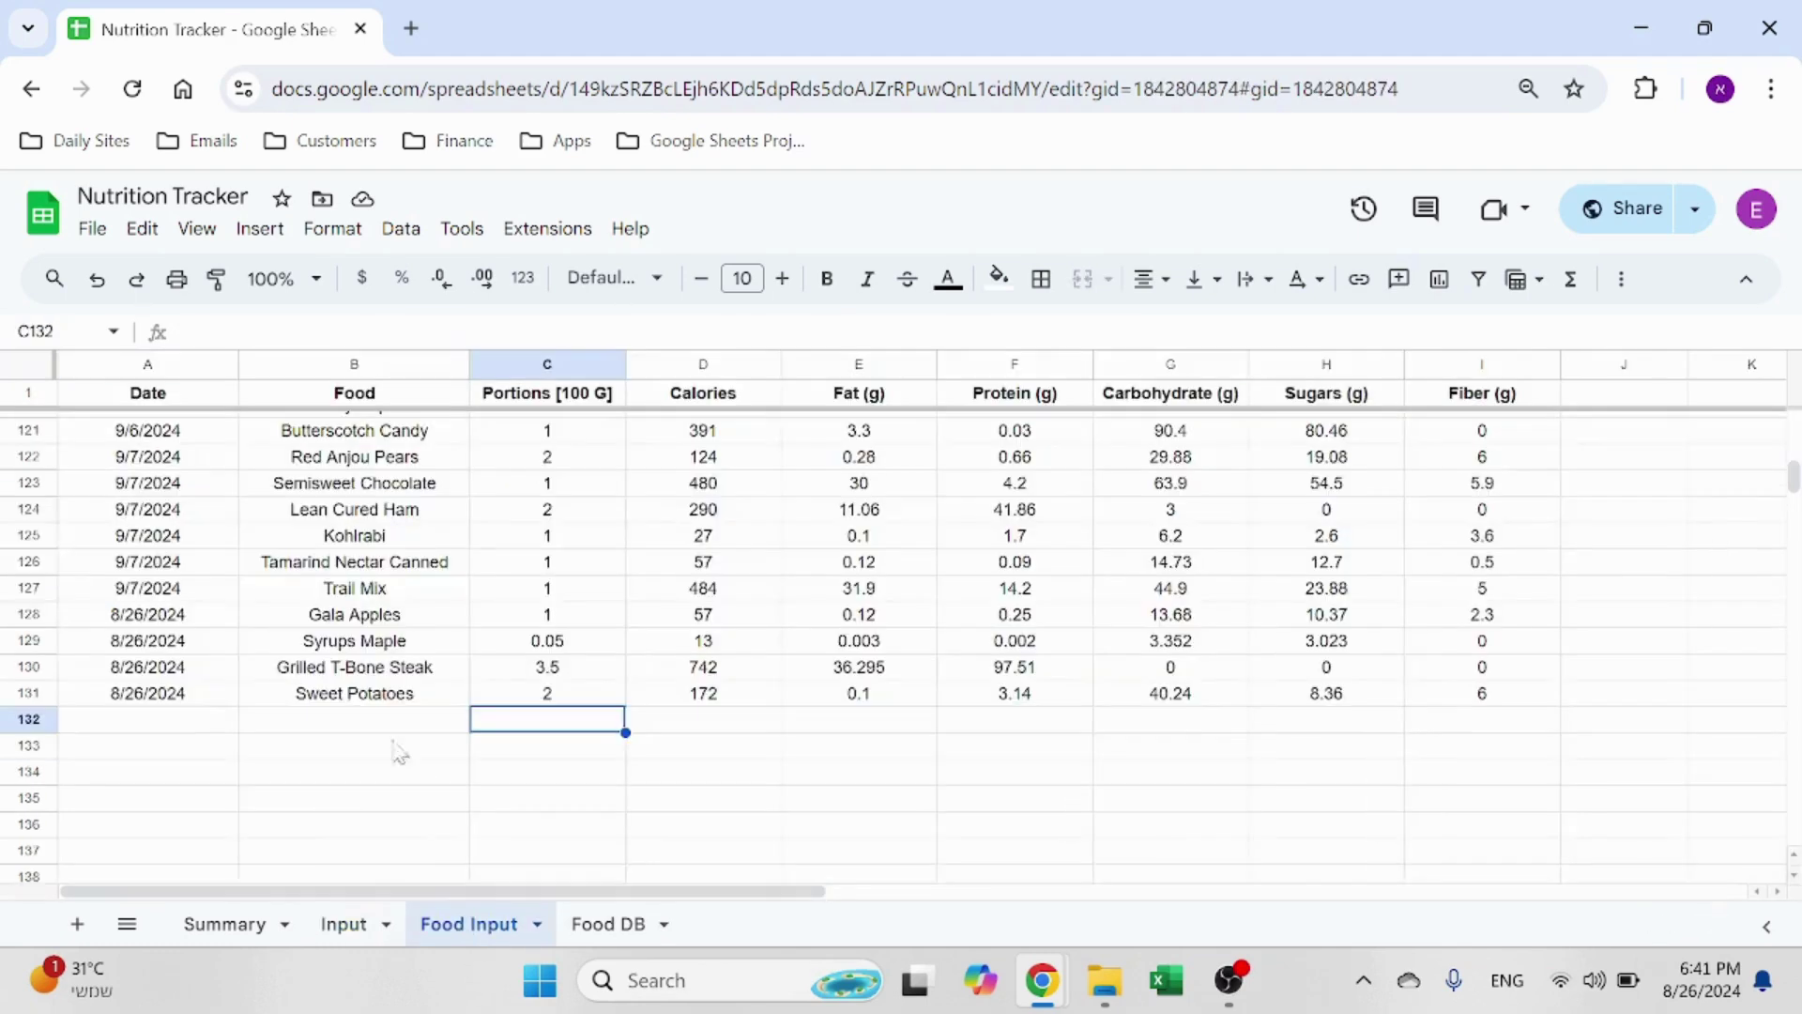
right_click(347, 721)
mouse_move(582, 422)
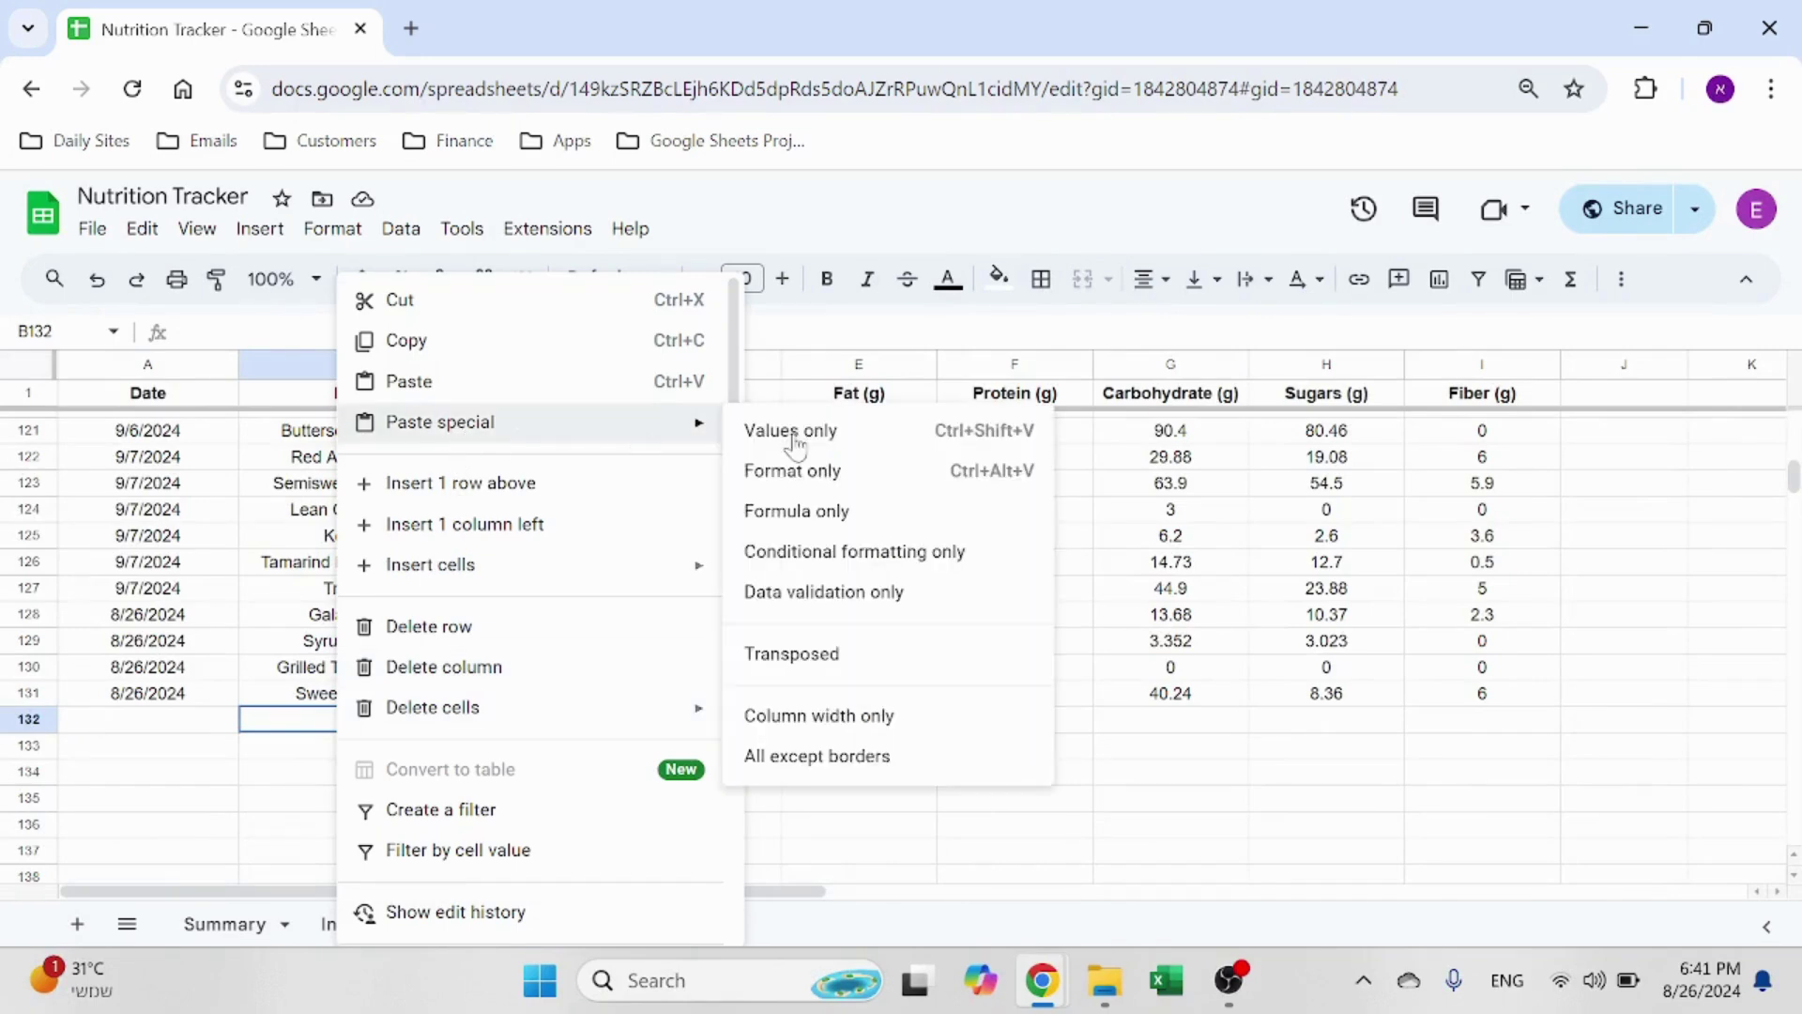
left_click(262, 737)
Step: Examine the date in A131, the empty date cells below it and the whole Sweet Potatoes entry in A131:I131
left_click(150, 699)
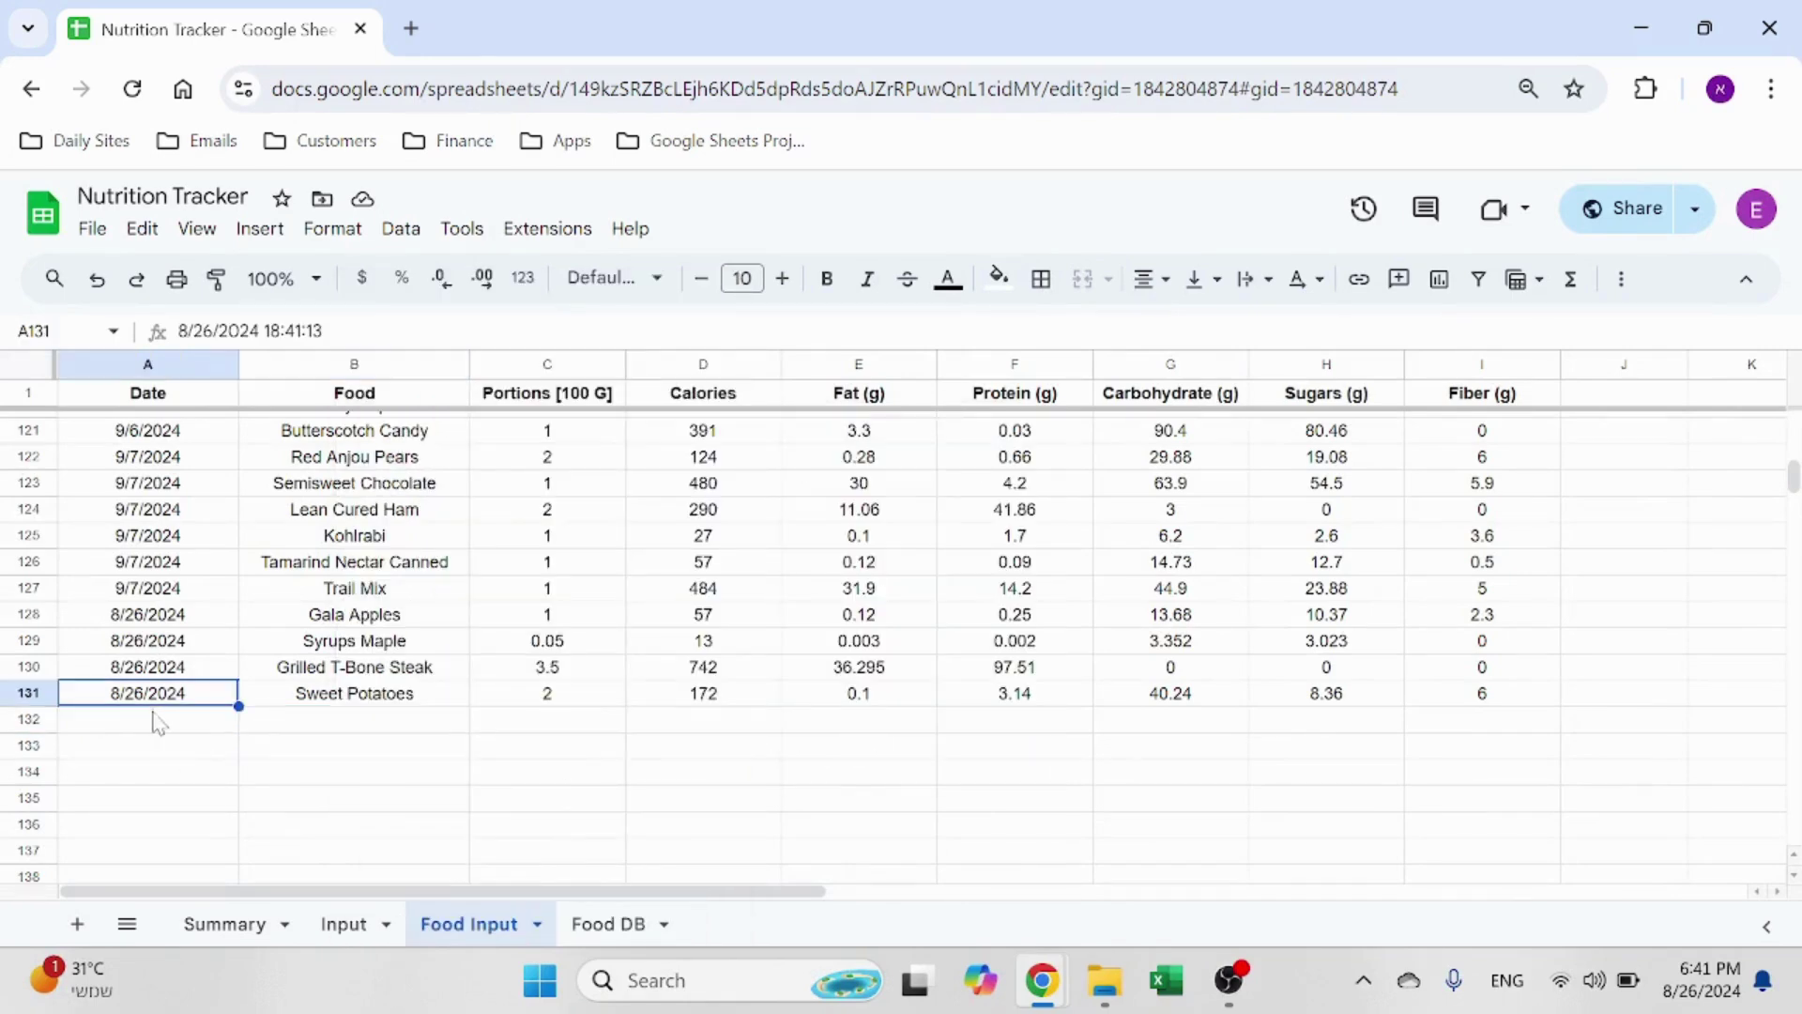
left_click_drag(199, 723, 191, 807)
left_click(204, 799)
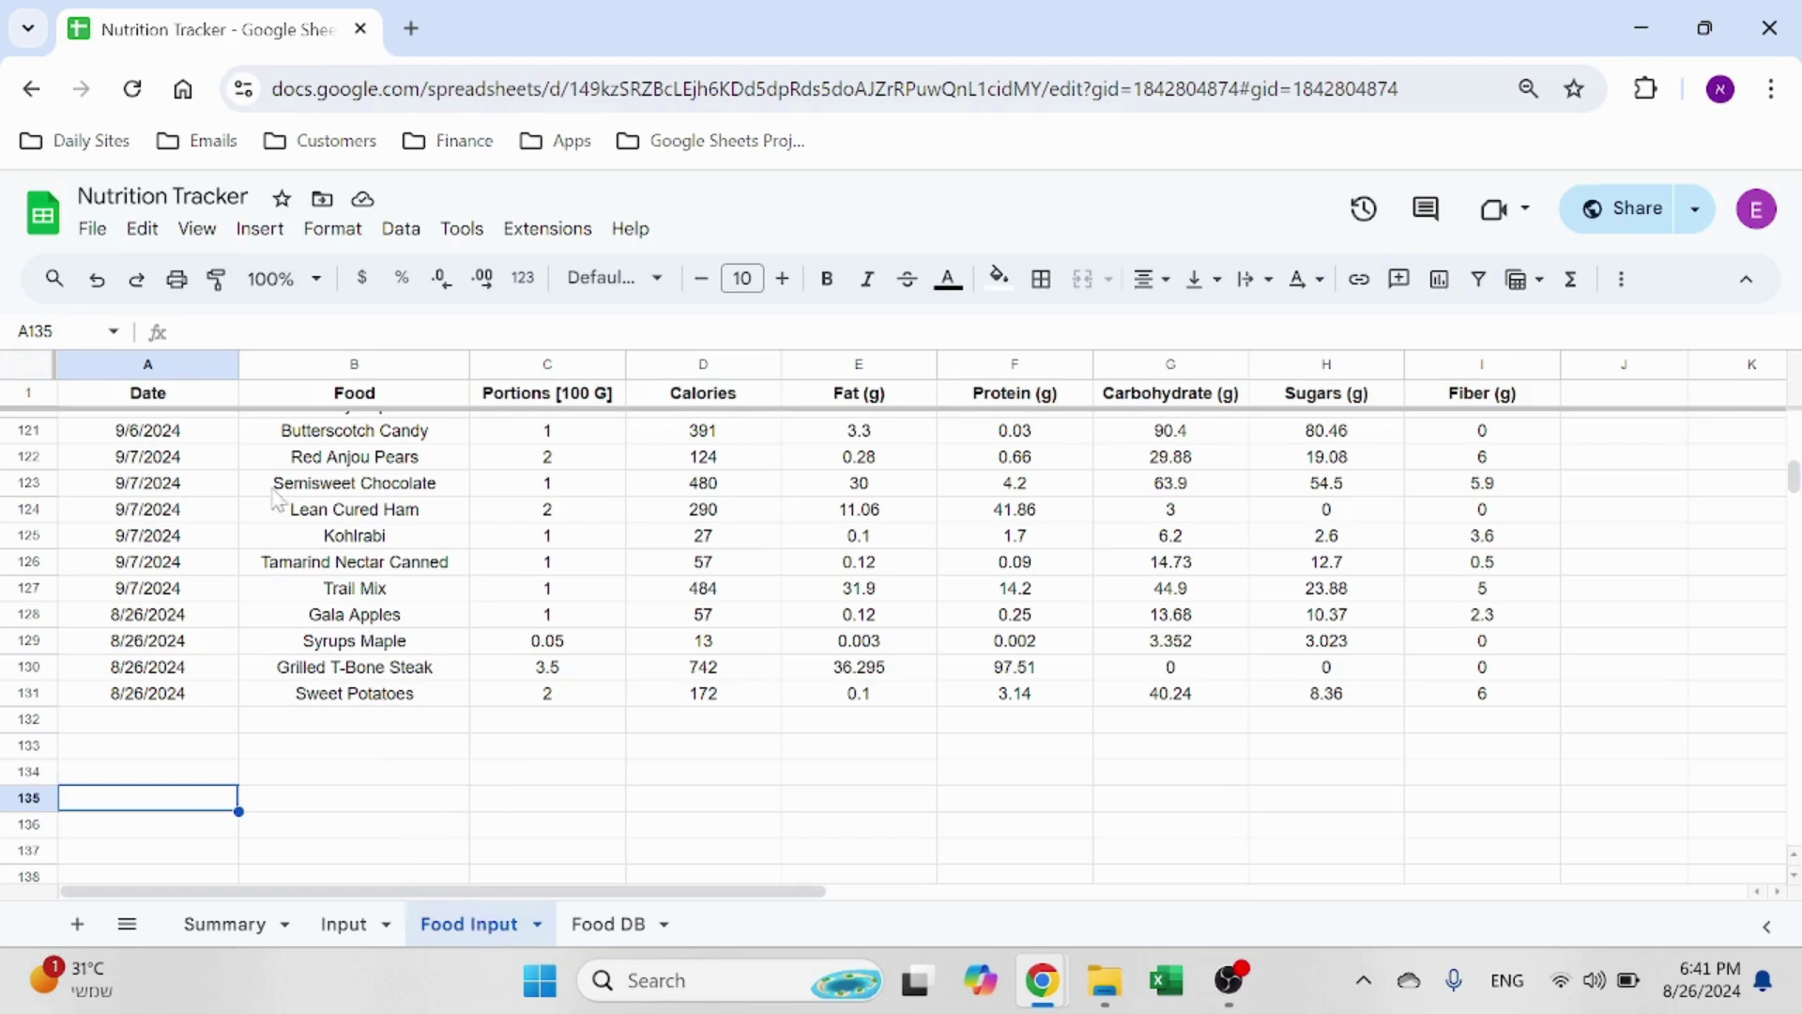
left_click_drag(212, 701, 1496, 695)
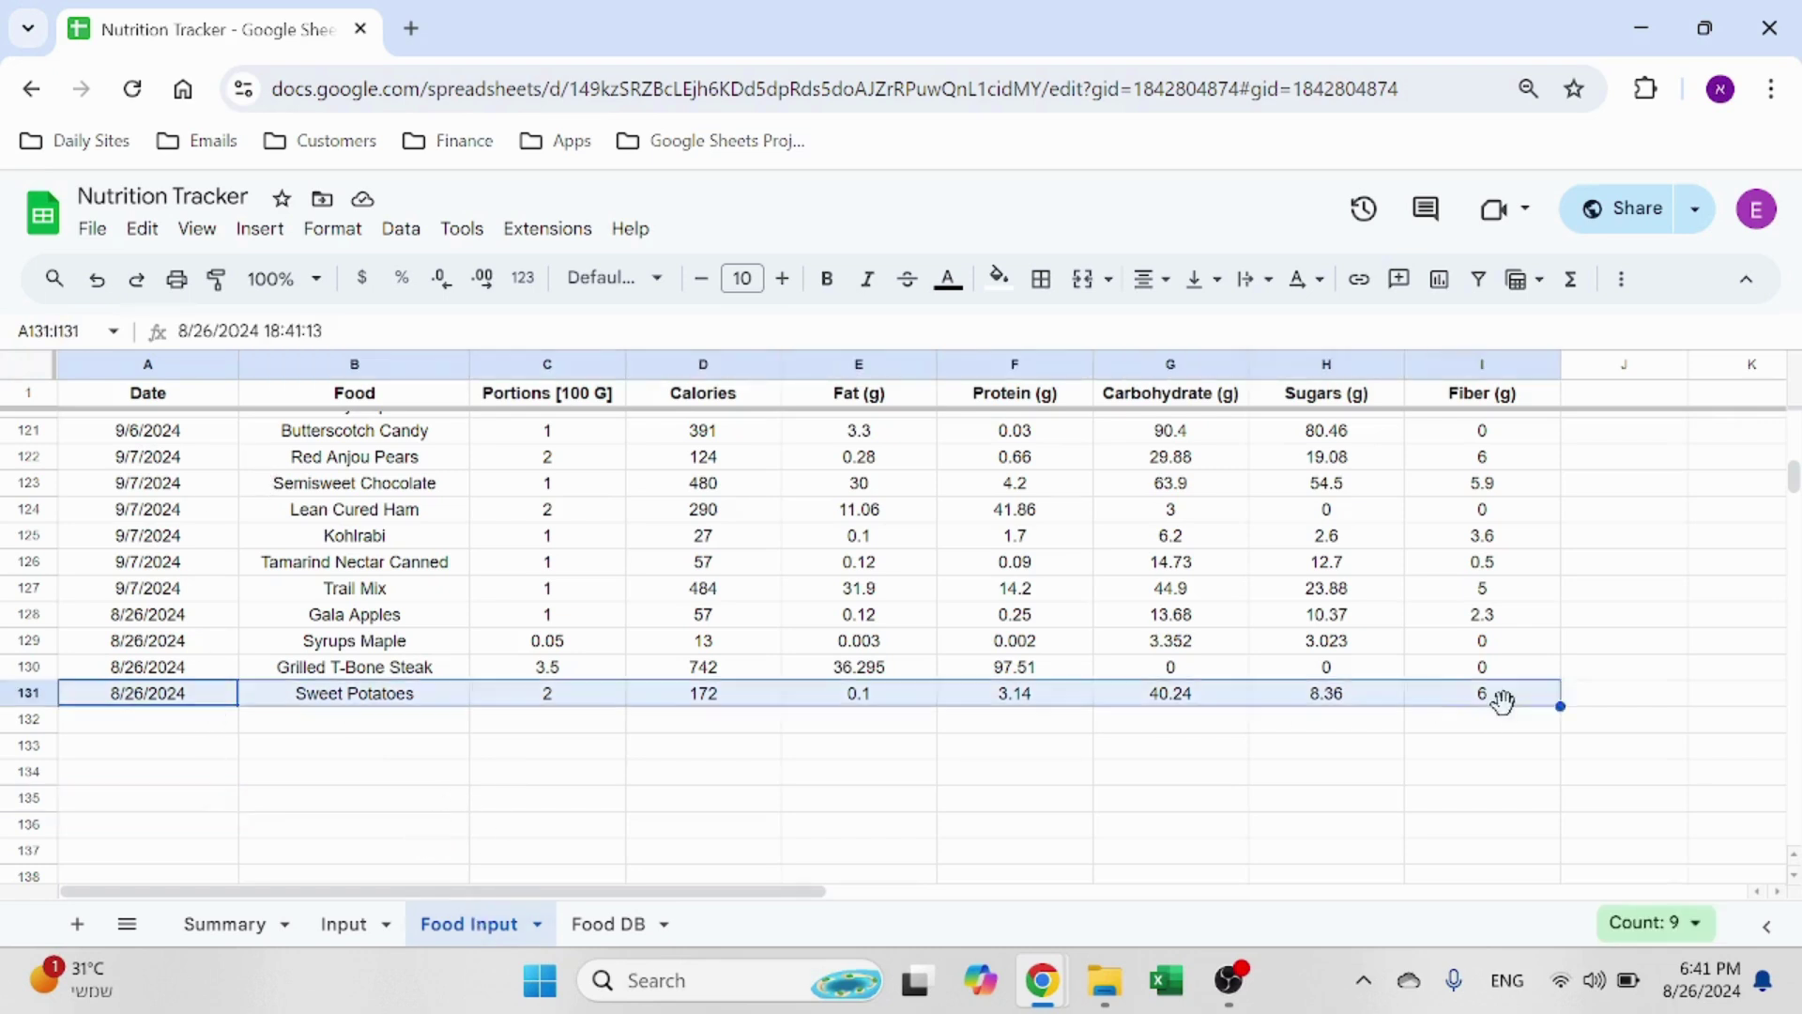
left_click(1058, 751)
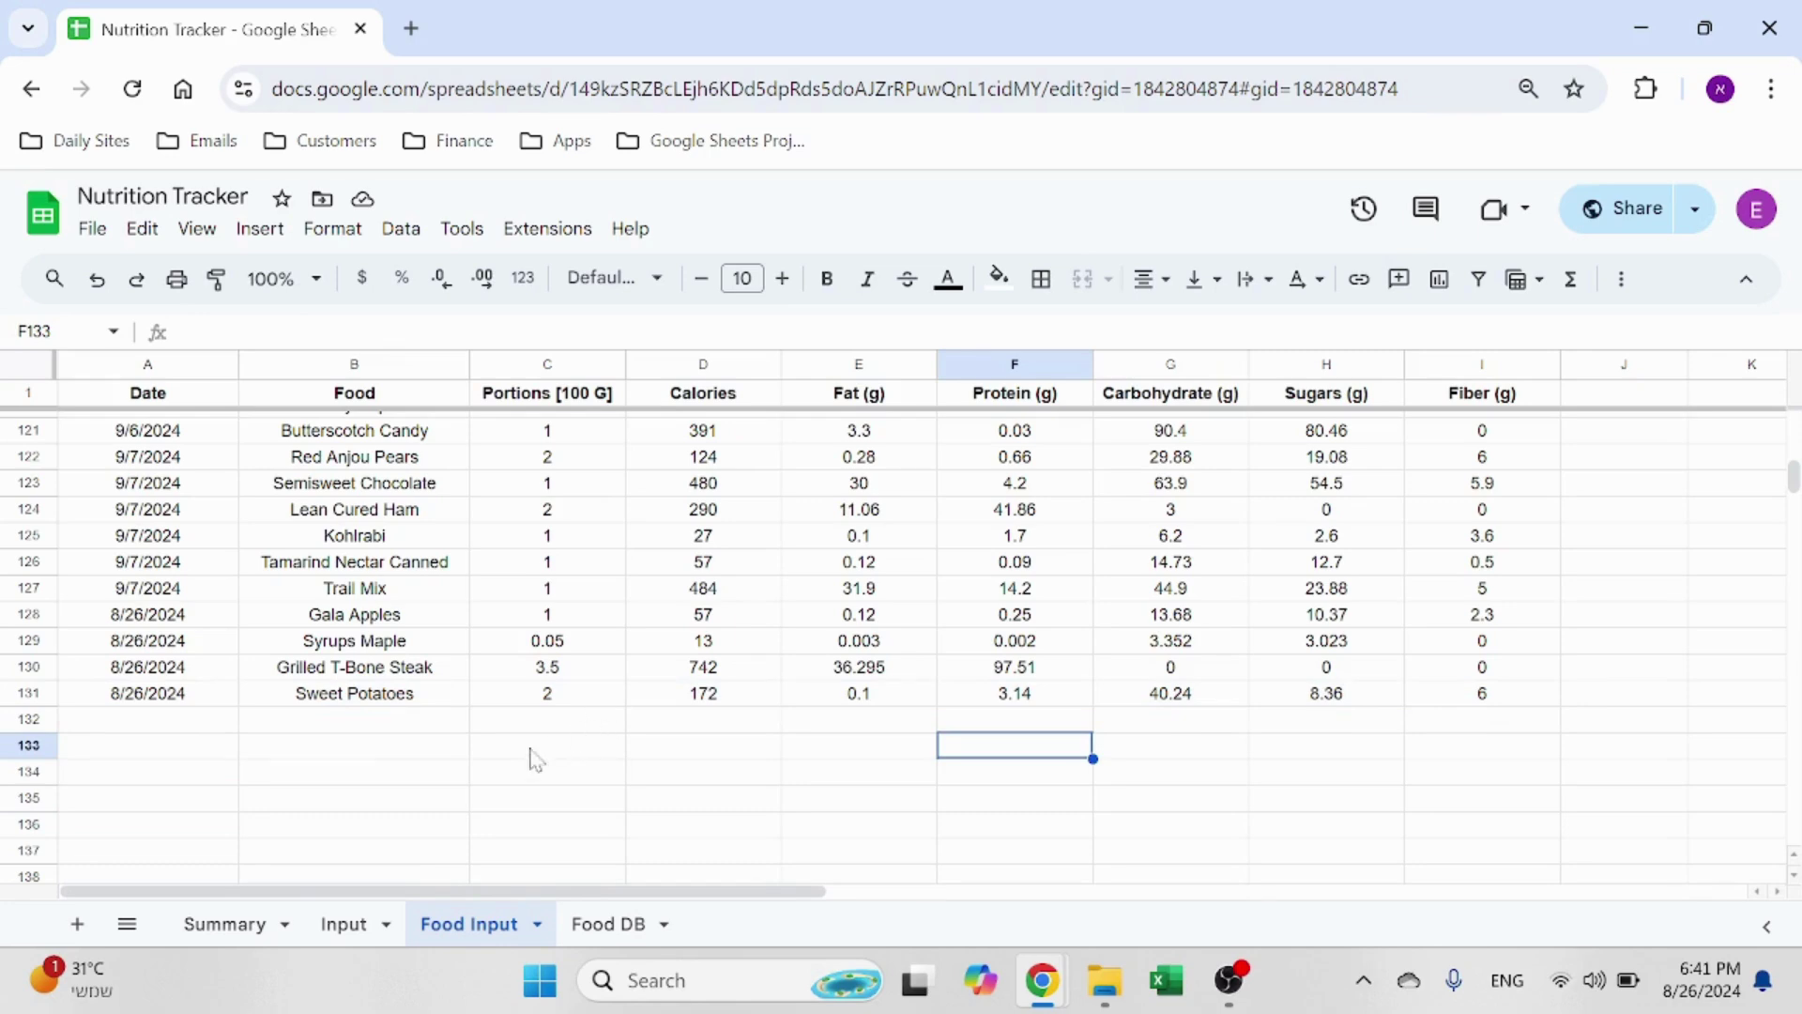
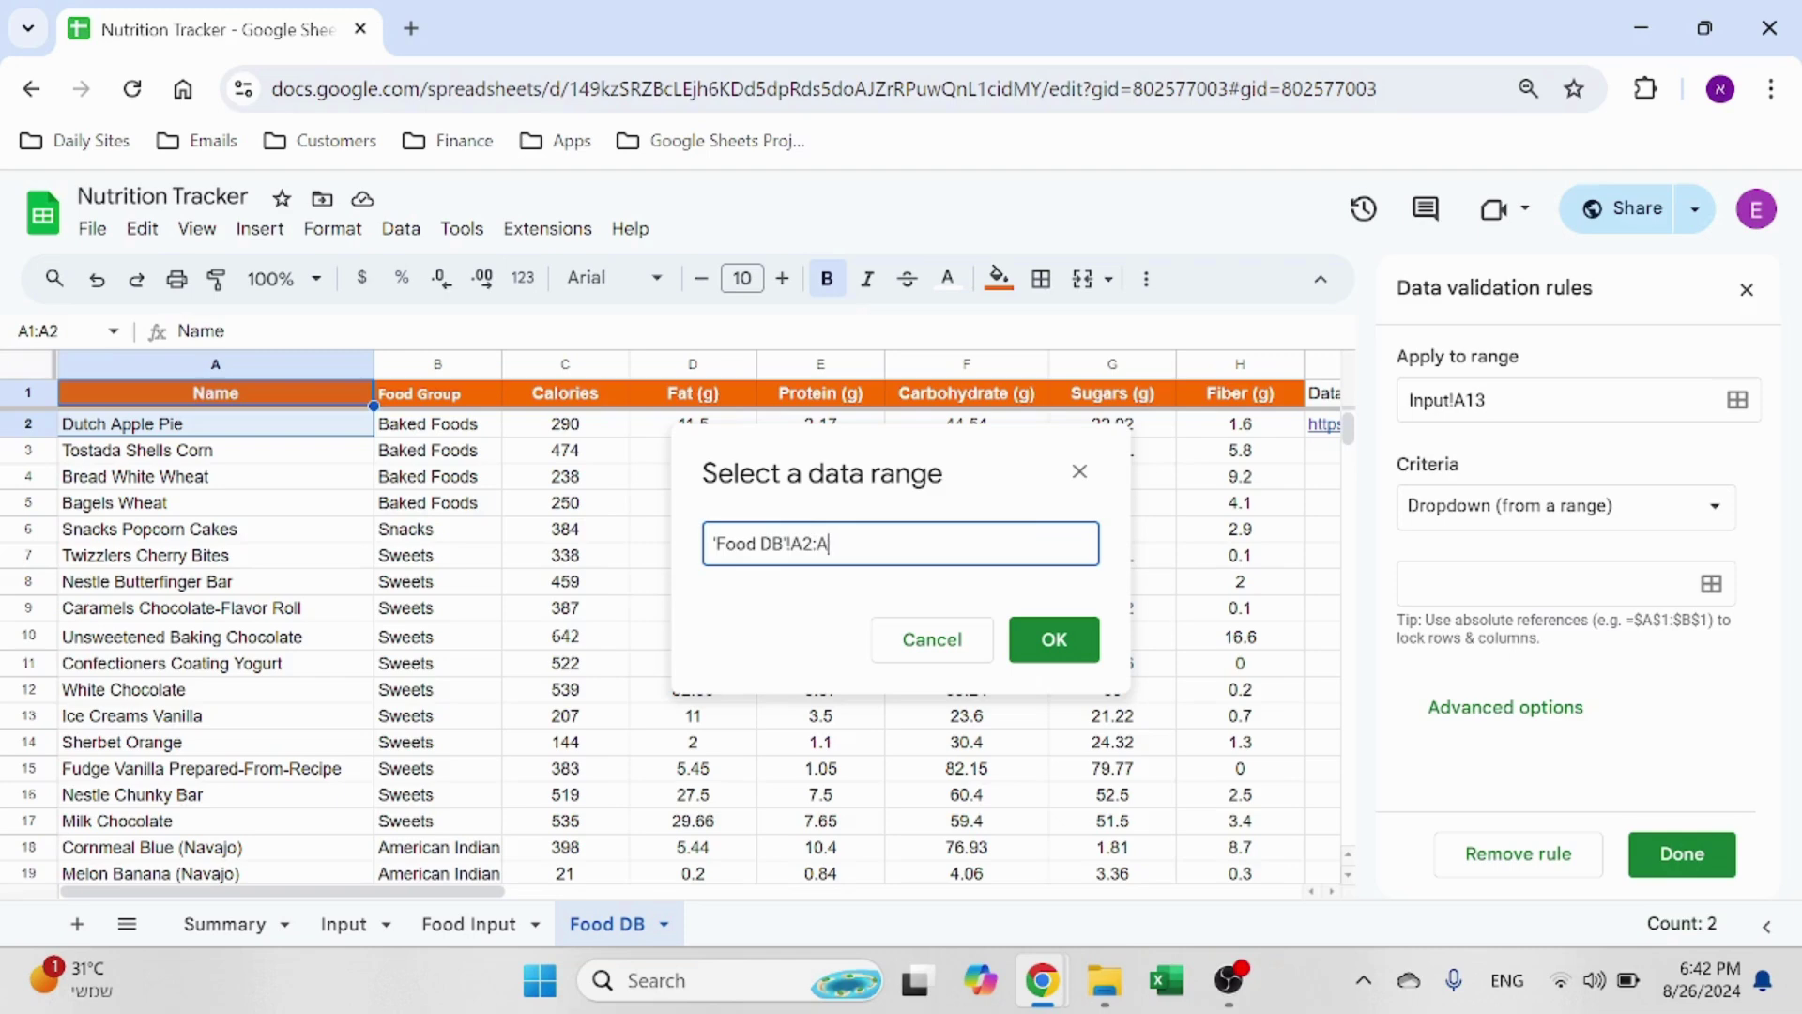
Step: Set the source range of the A13 dropdown to 'Food DB'!A2:A and view its food list on the Input sheet
left_click(1061, 640)
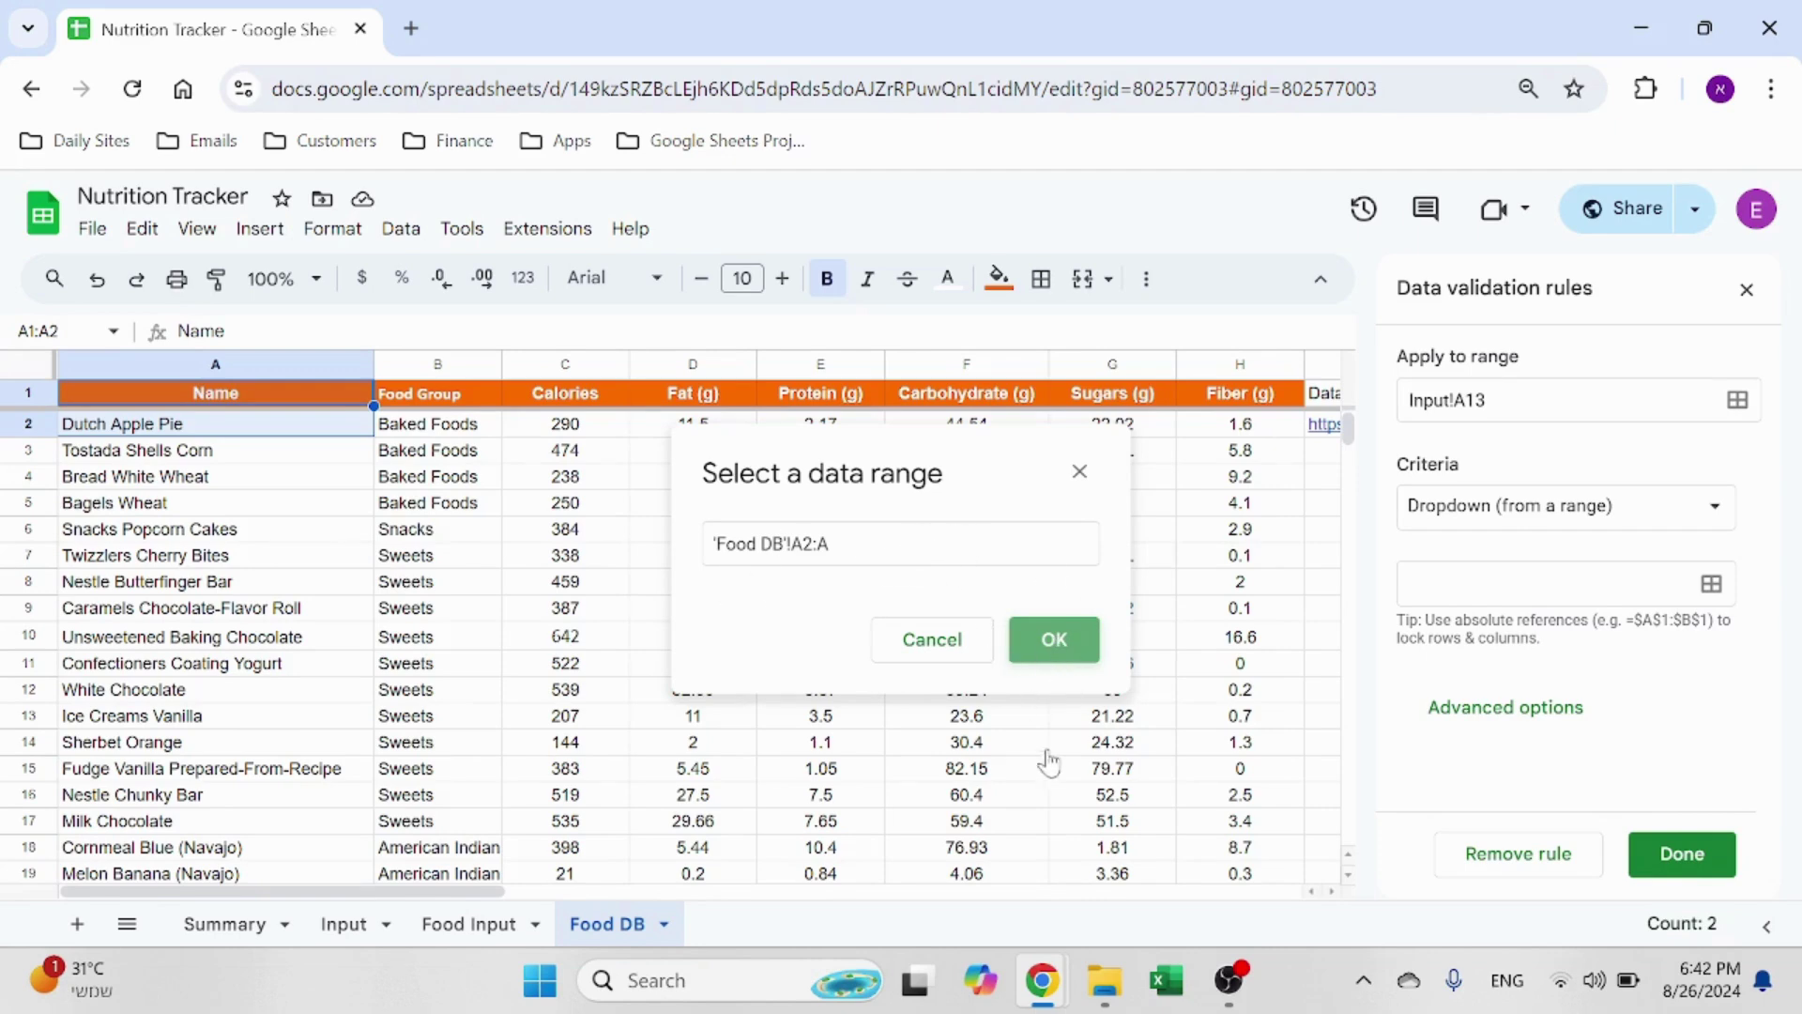
key("Return")
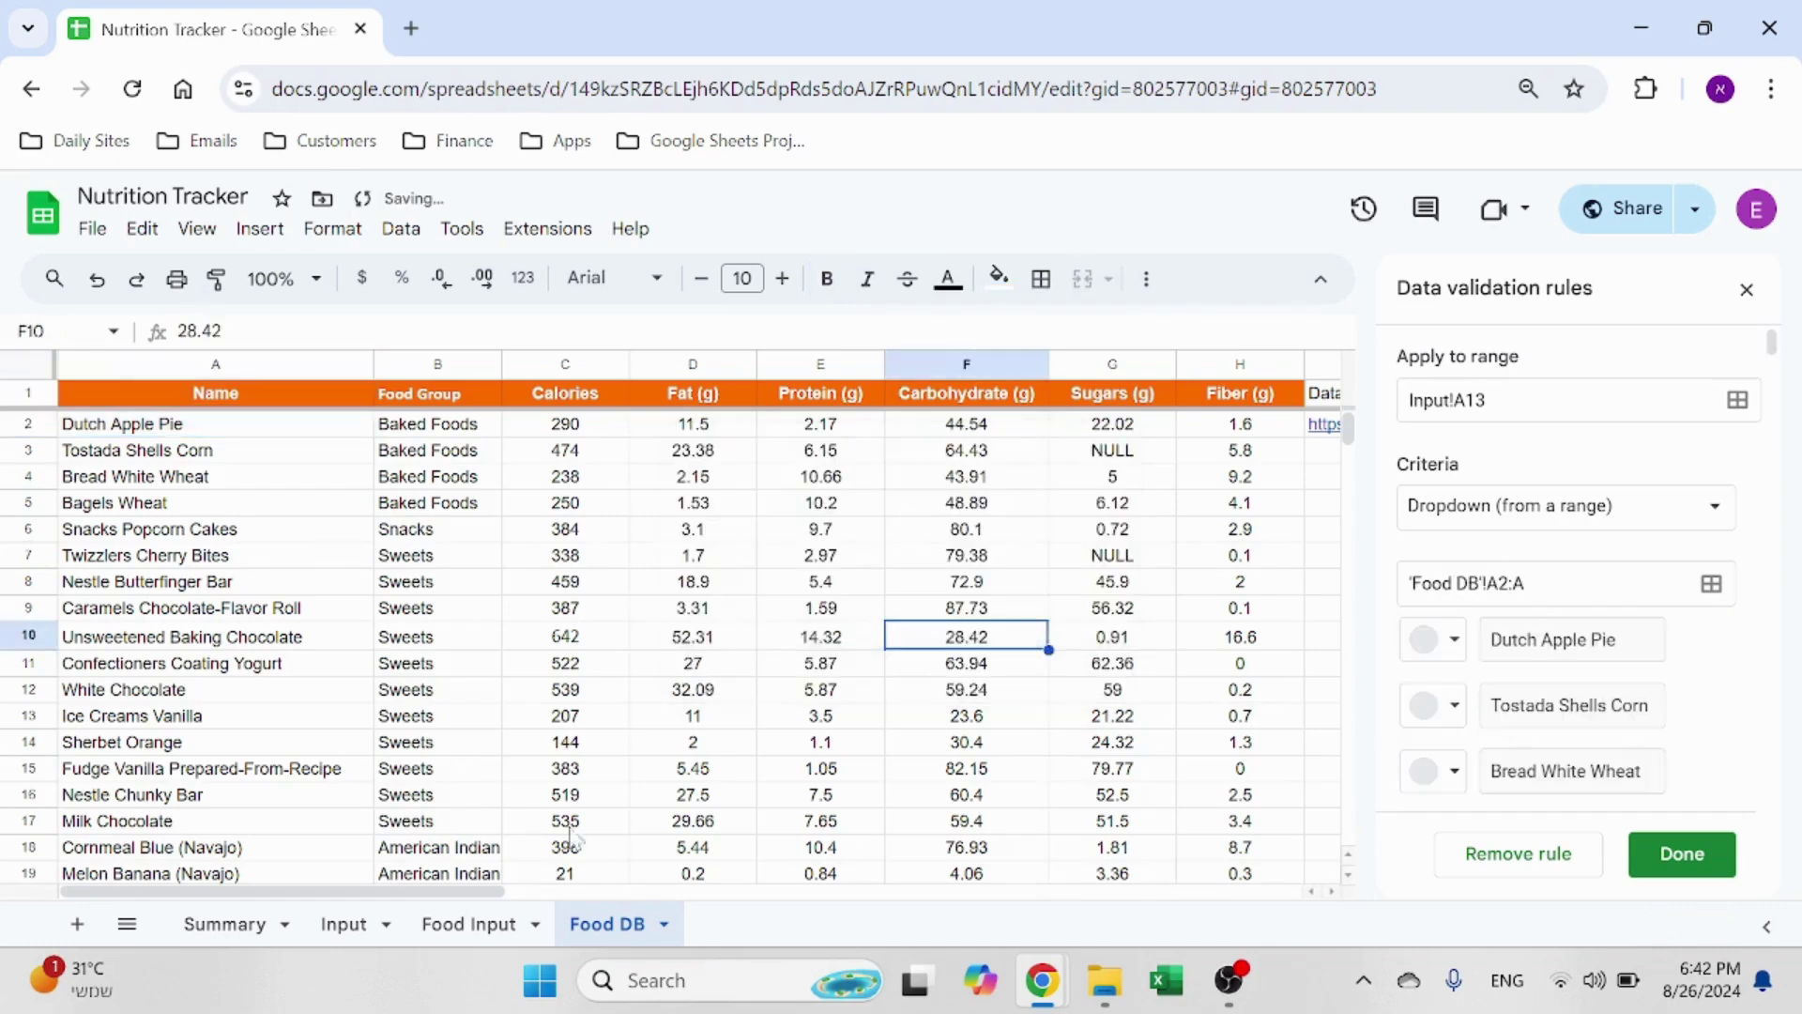
left_click(475, 923)
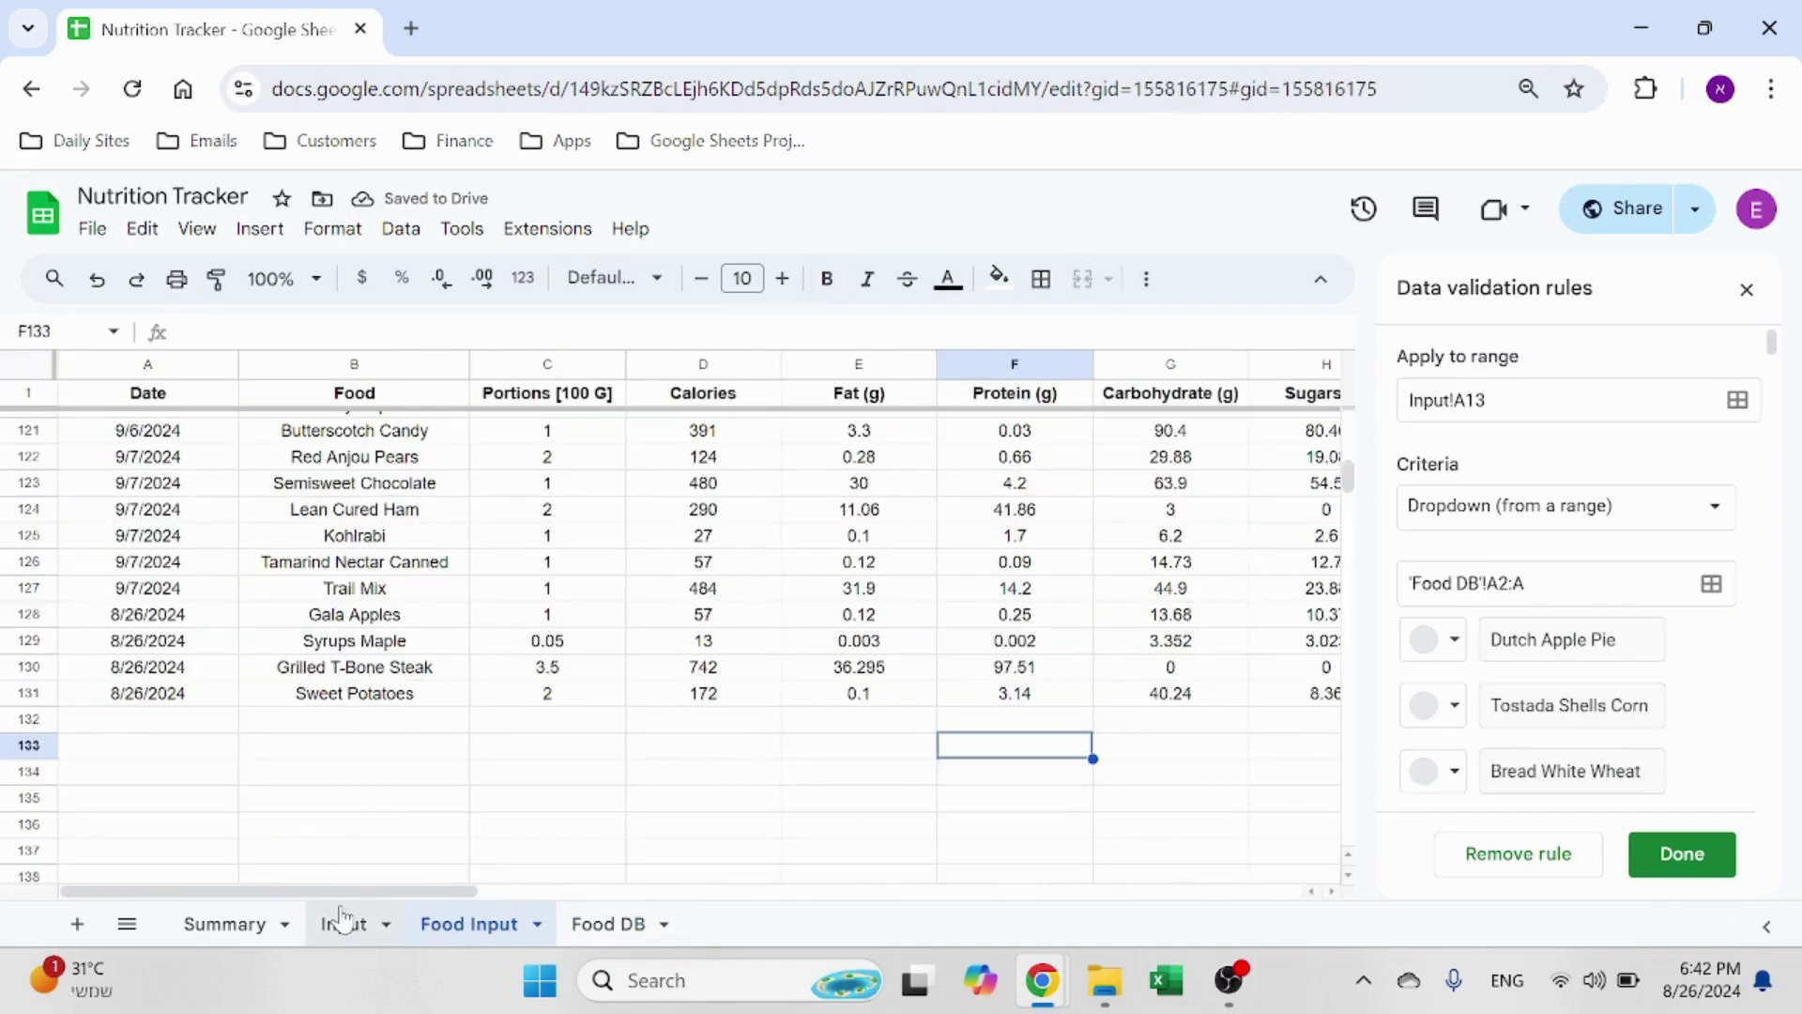
left_click(343, 923)
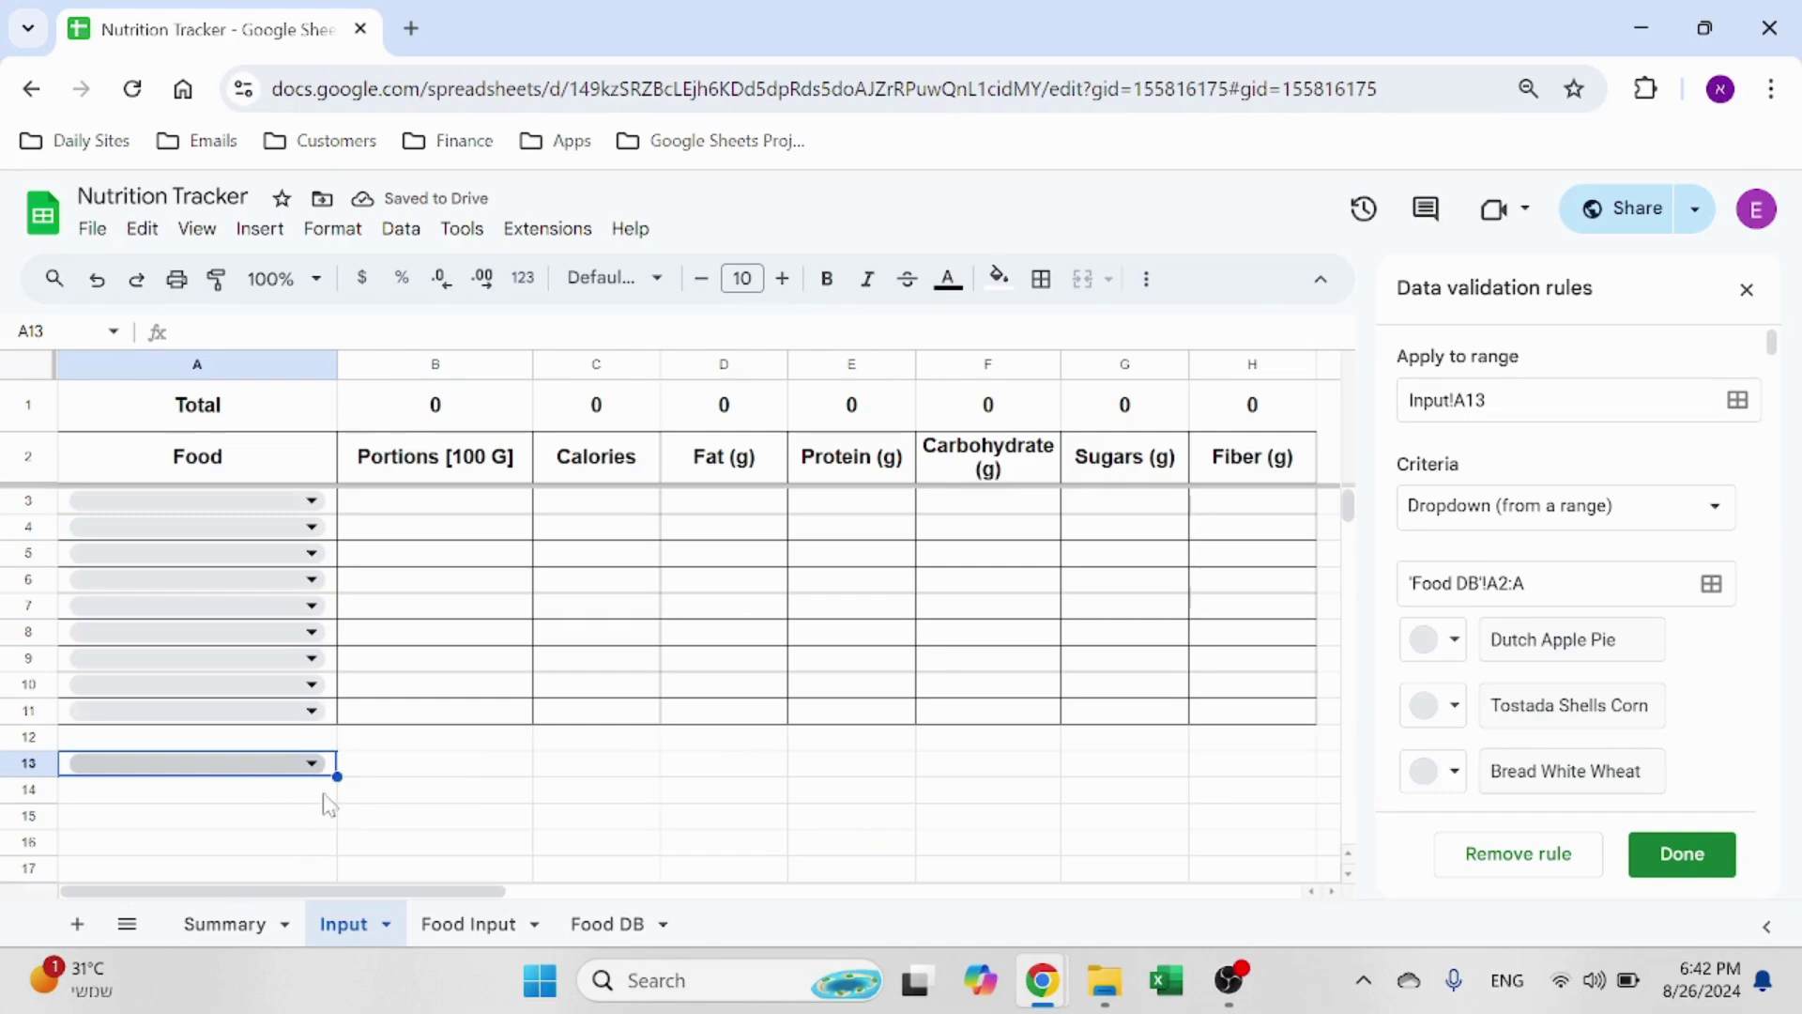
left_click(197, 763)
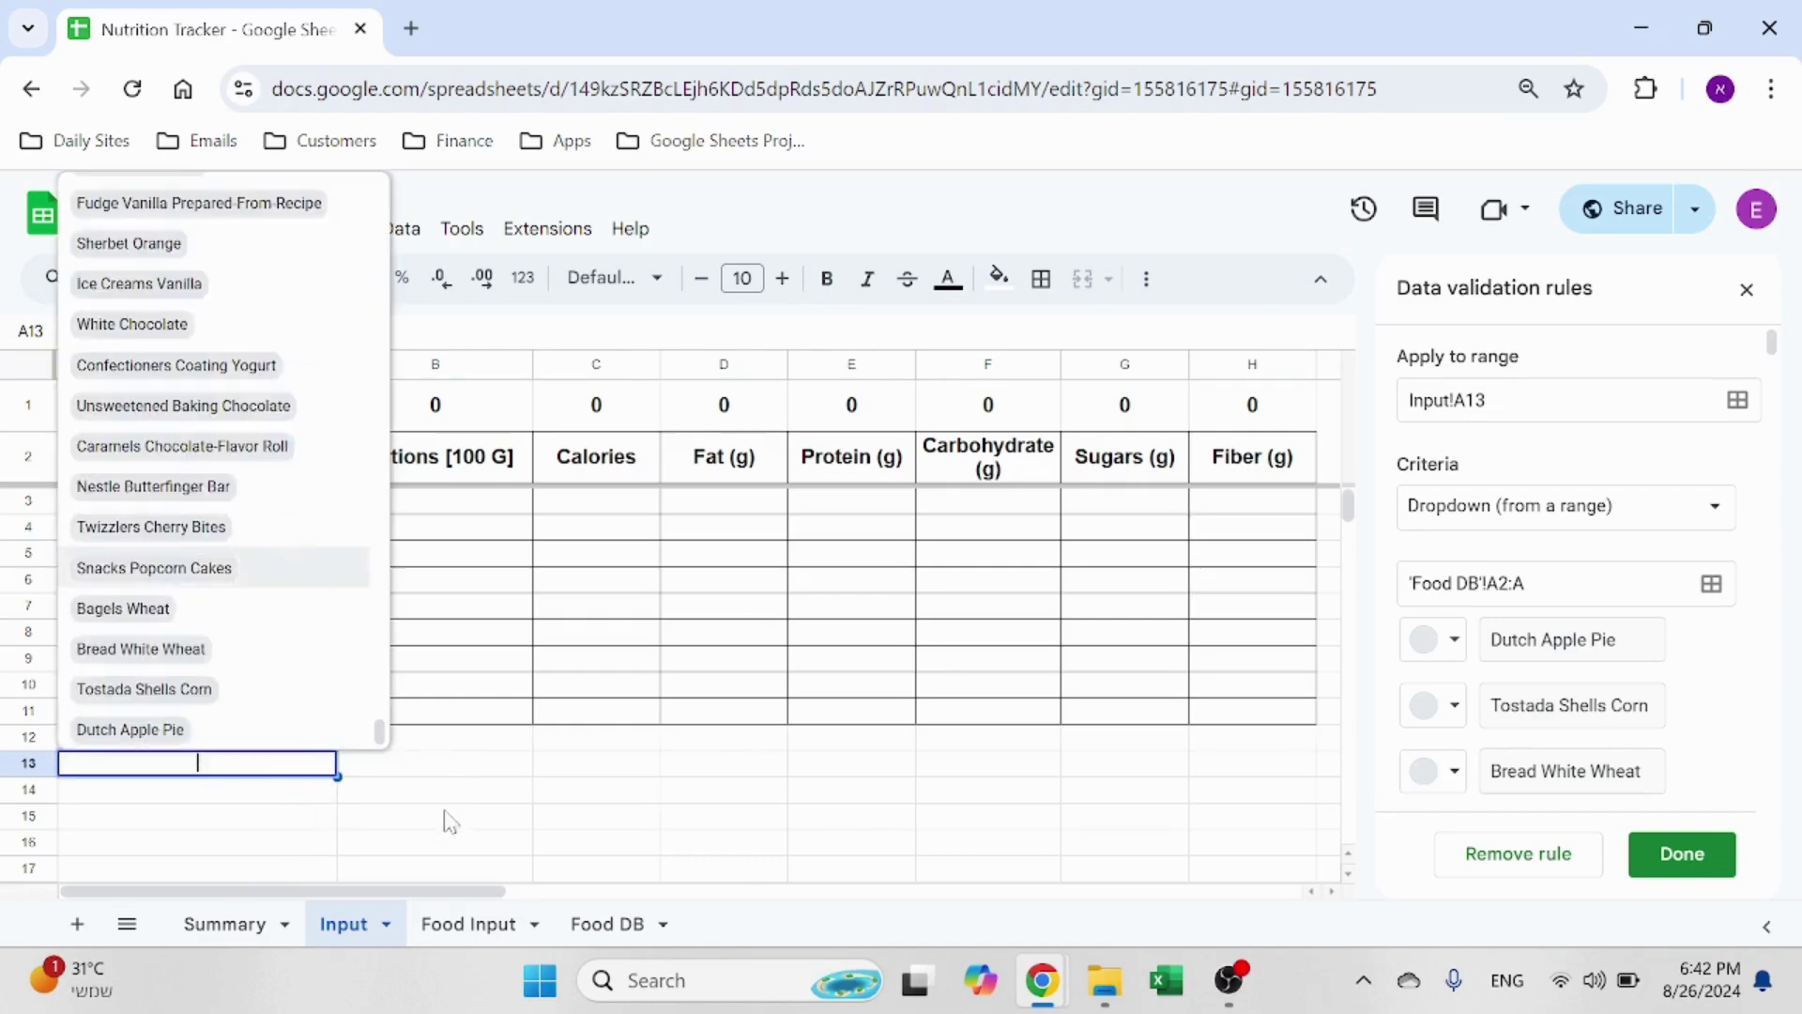
left_click(417, 768)
key("Left")
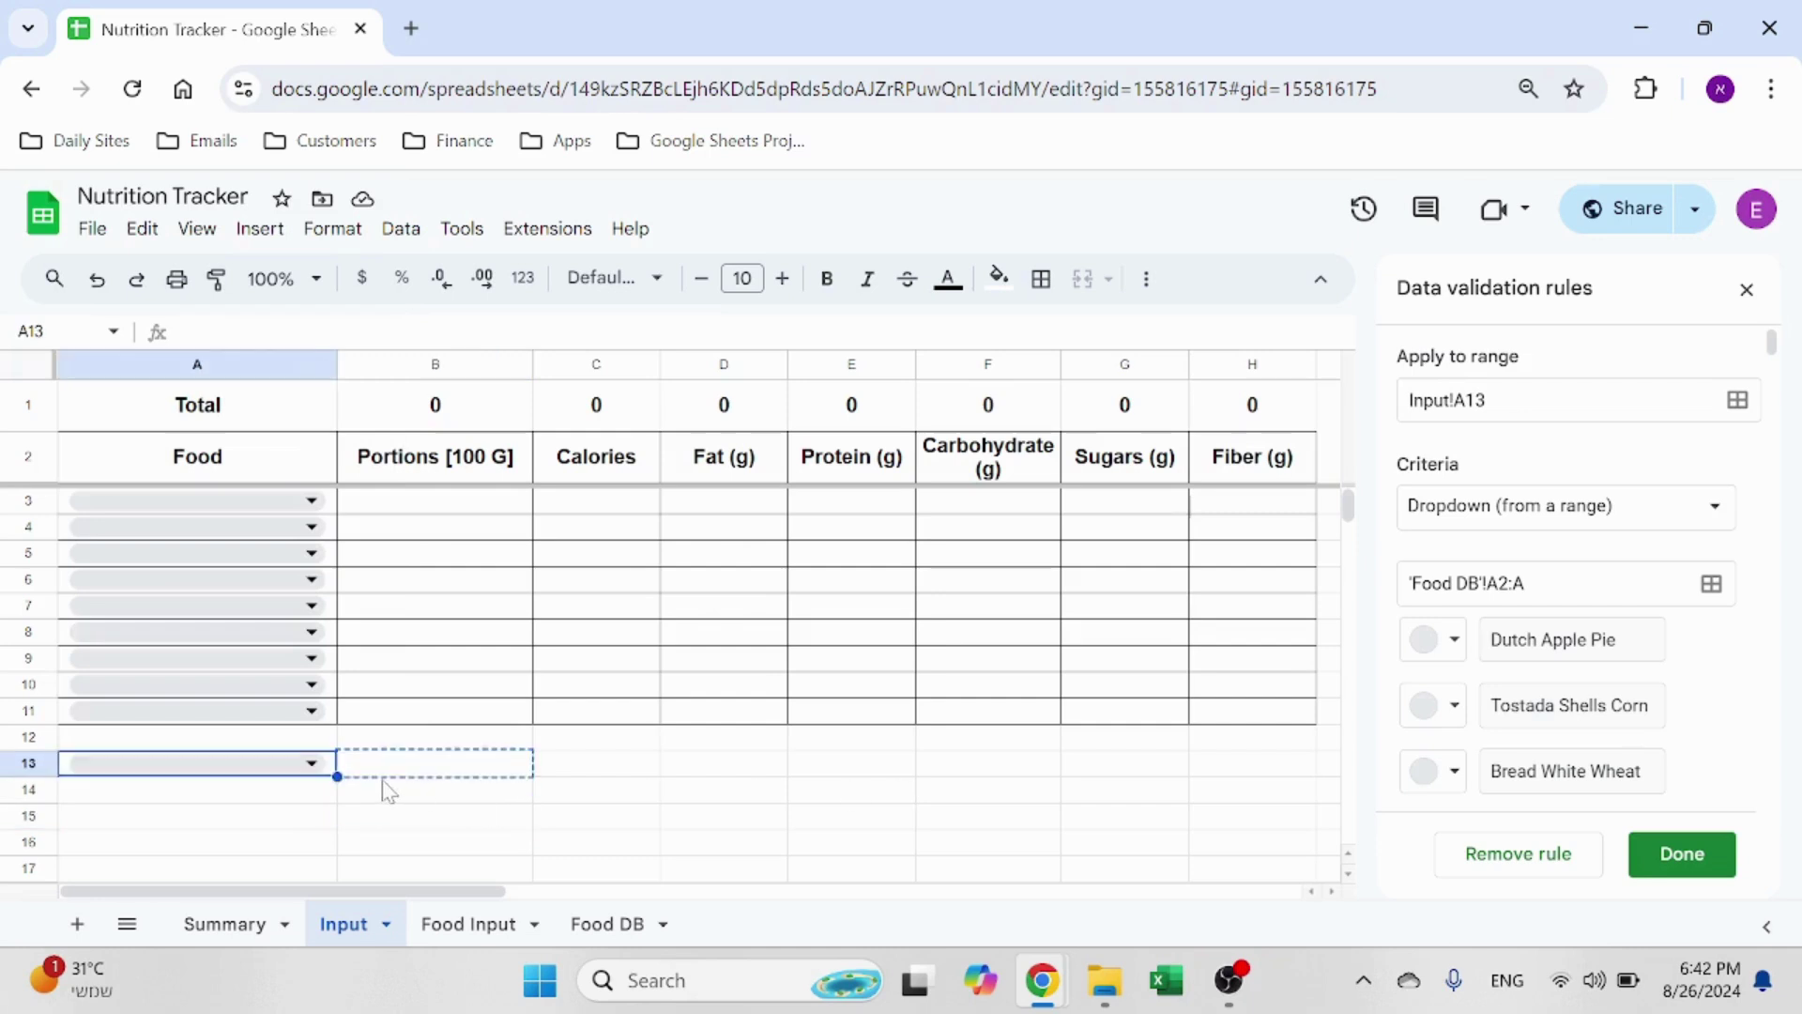
Step: Delete the sample dropdown from A13 of the Input sheet and close the data validation rules
key("Delete")
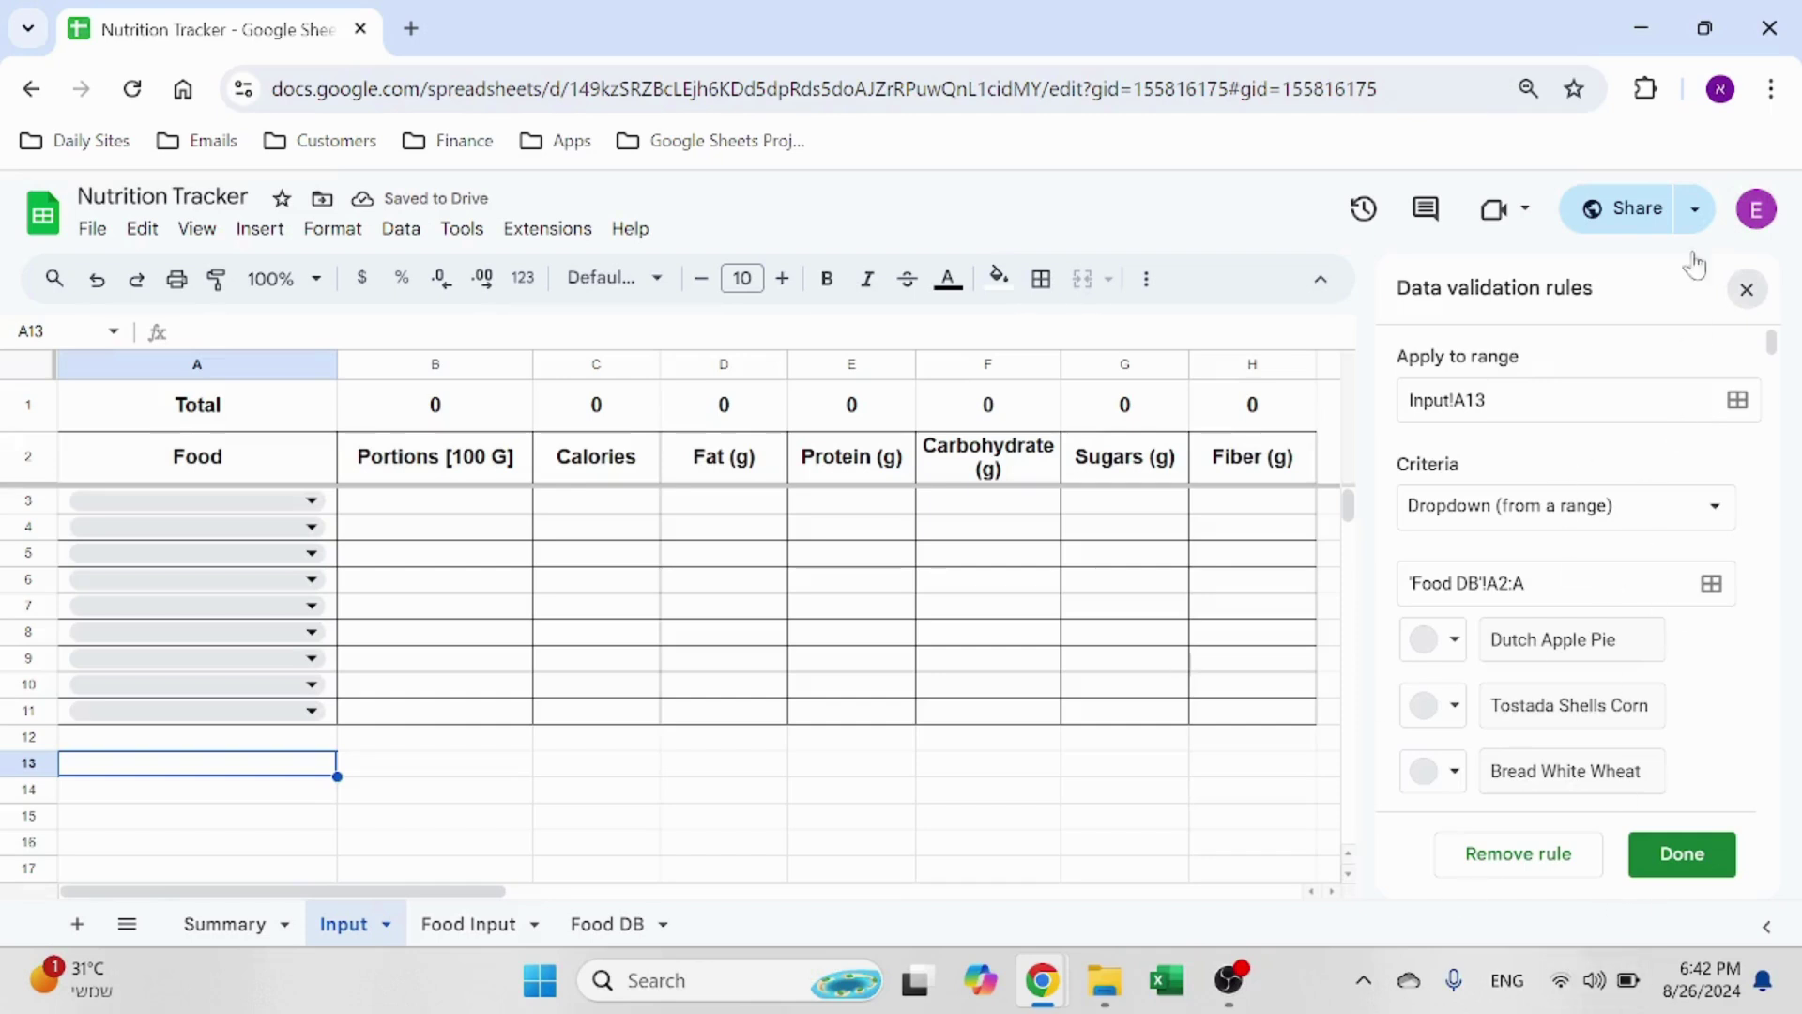
left_click(1760, 298)
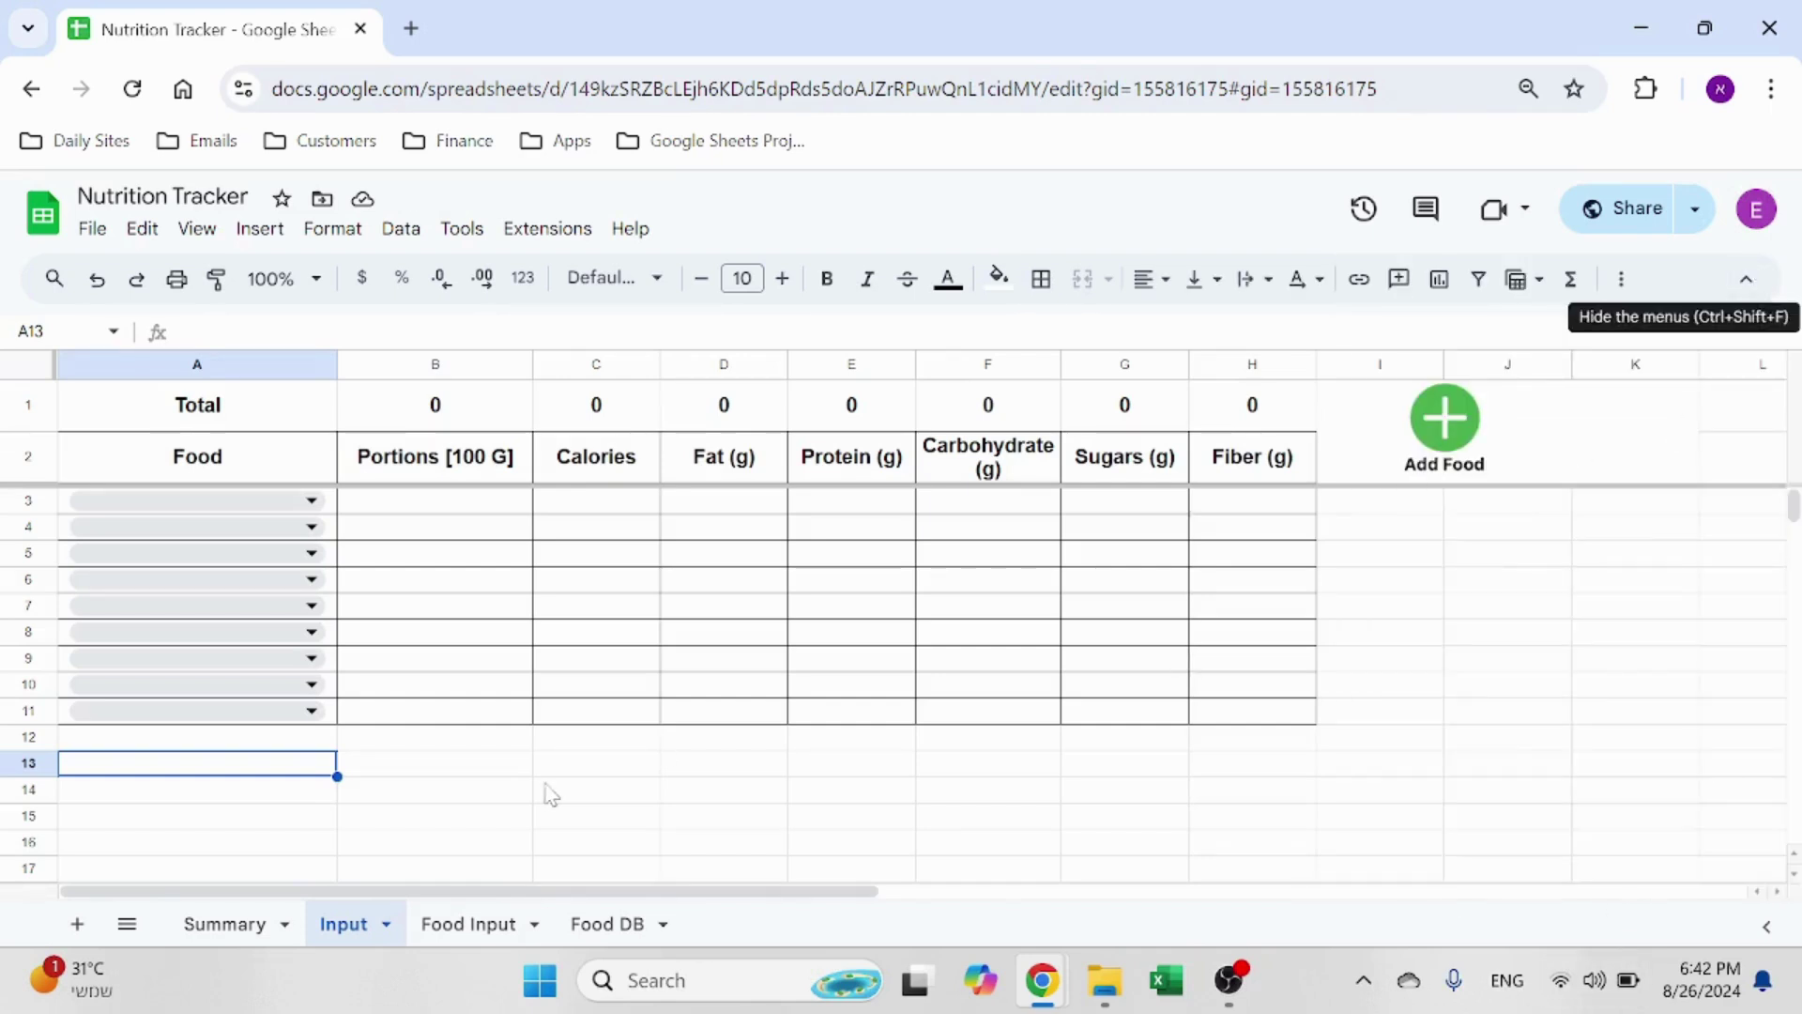
left_click(443, 789)
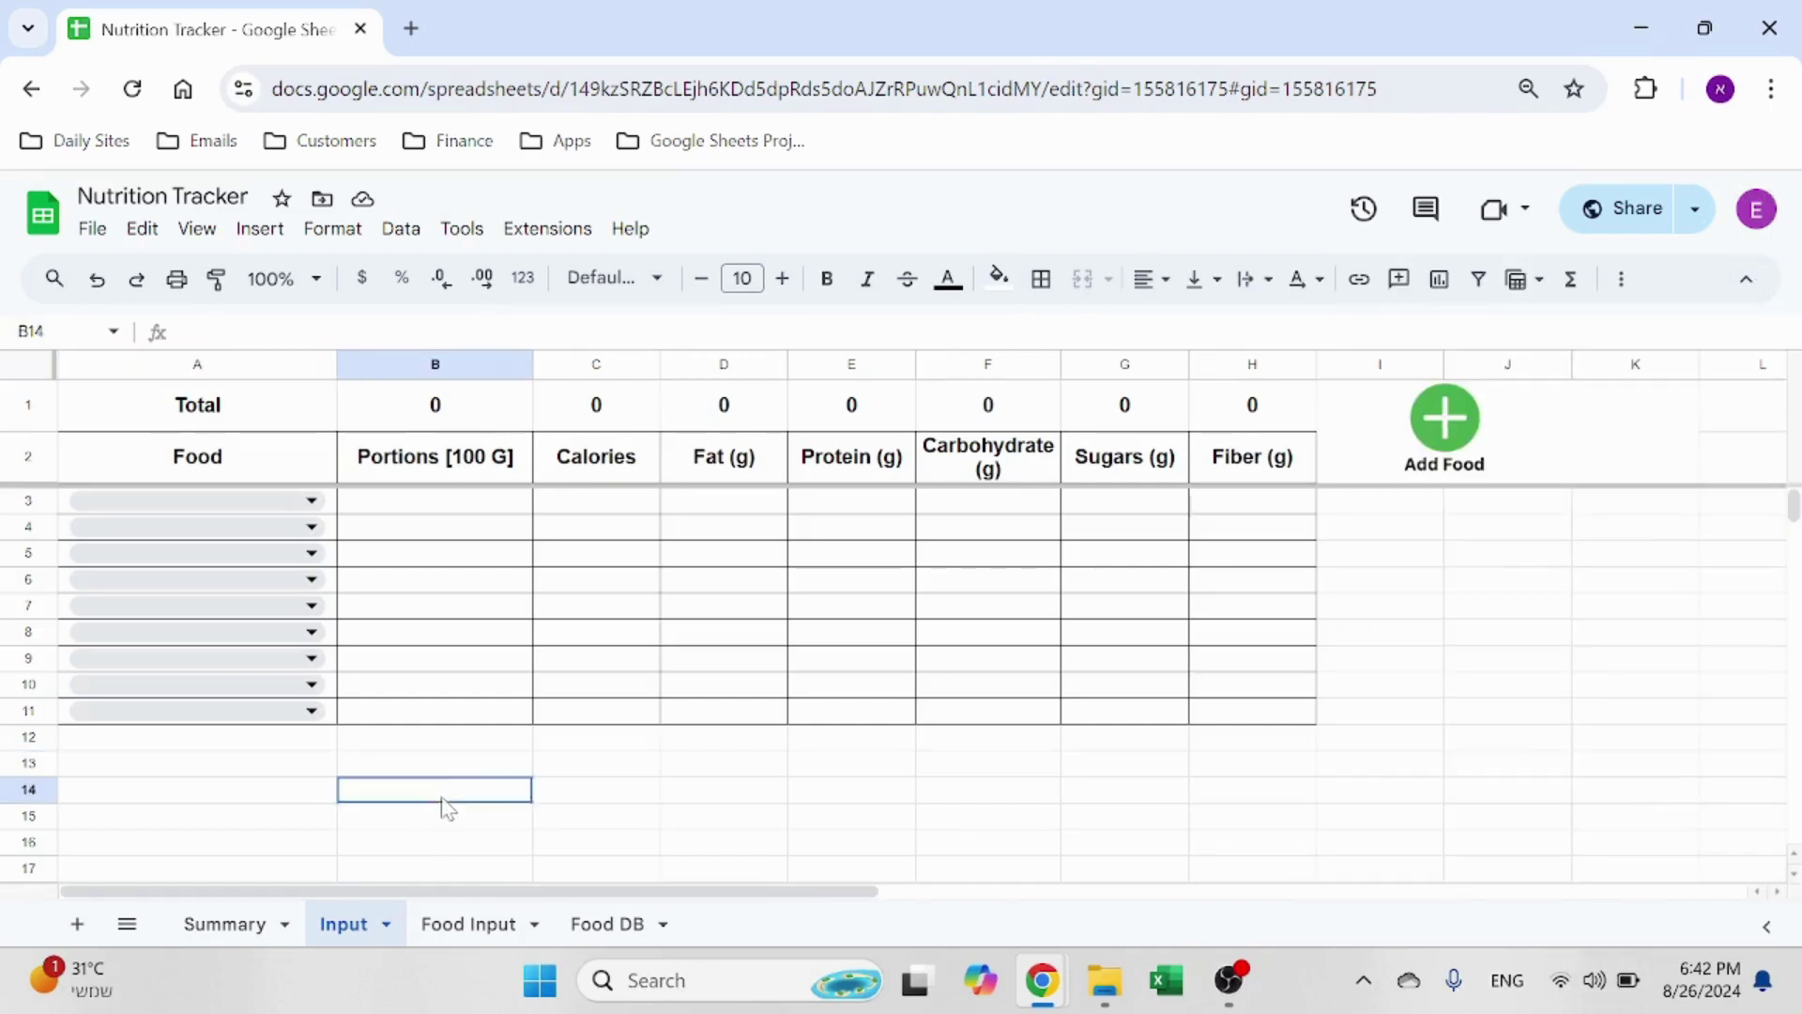
Step: Examine the cells of row 3 from Portions across the nutrient columns, and the Calories formula in C3
left_click(476, 517)
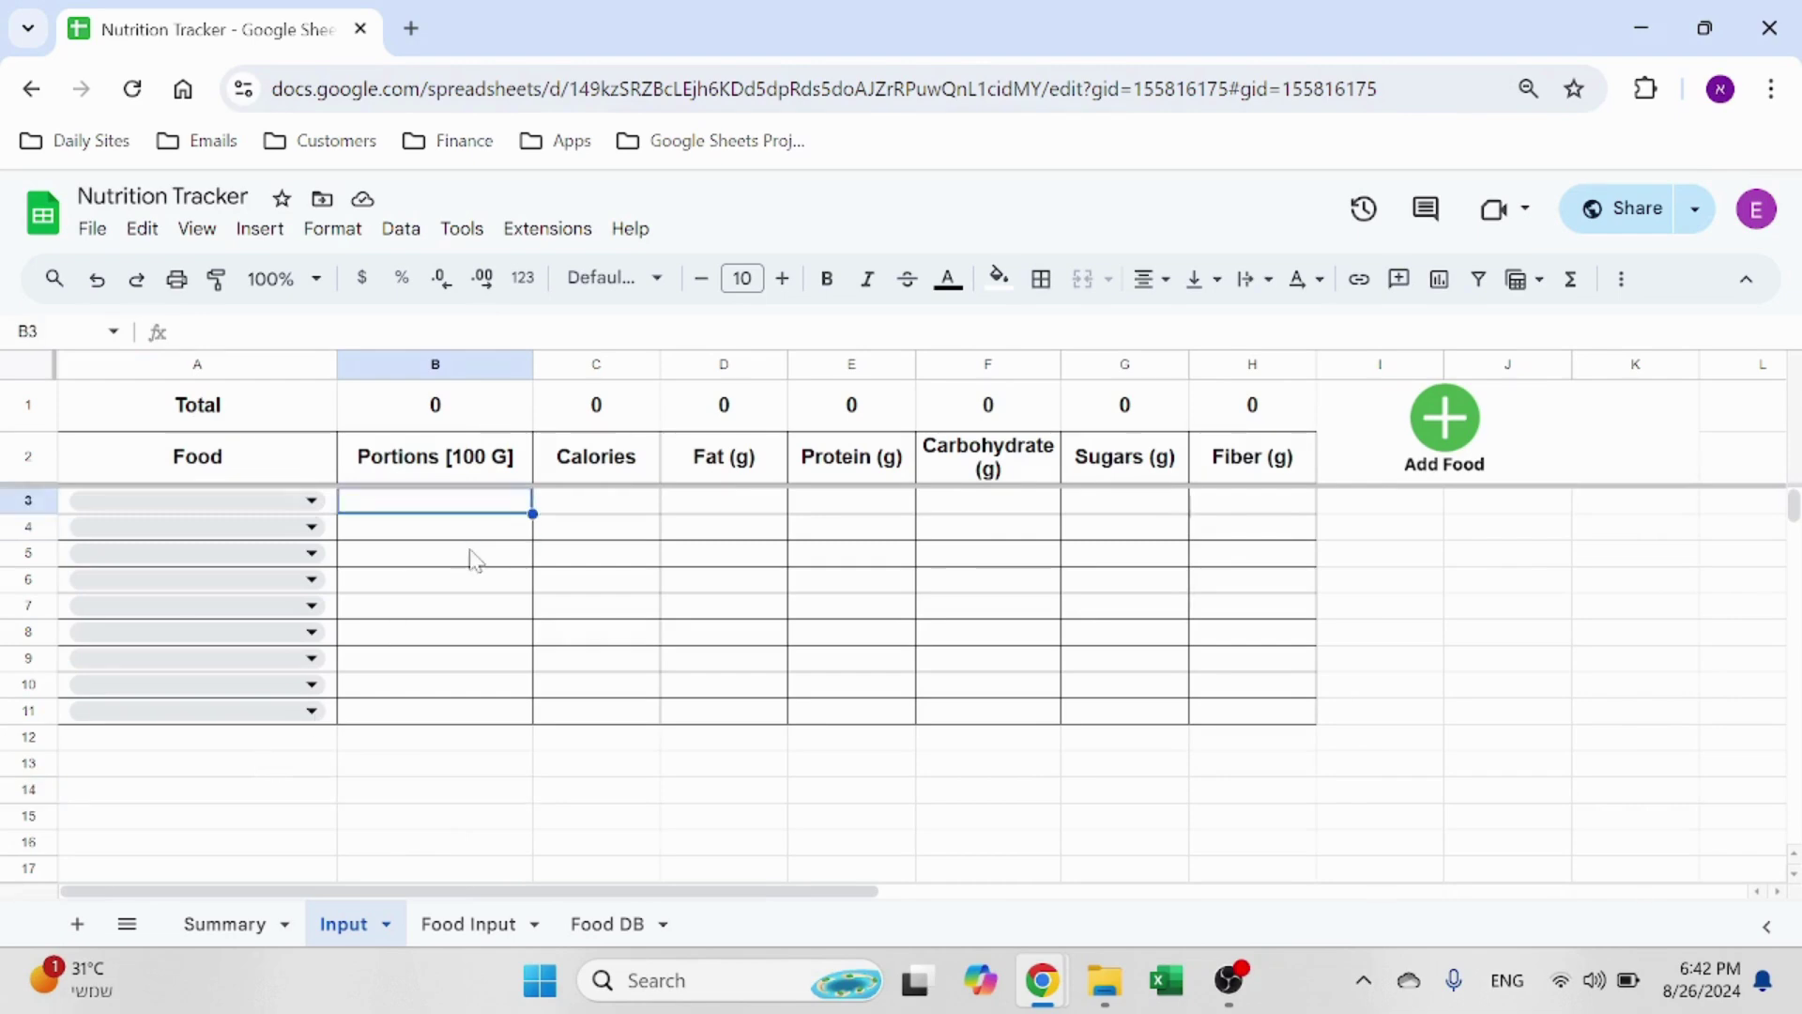
key("Right")
key("Right")
key("Right")
key("Right")
key("Right")
key("Left")
key("Left")
key("Left")
key("Left")
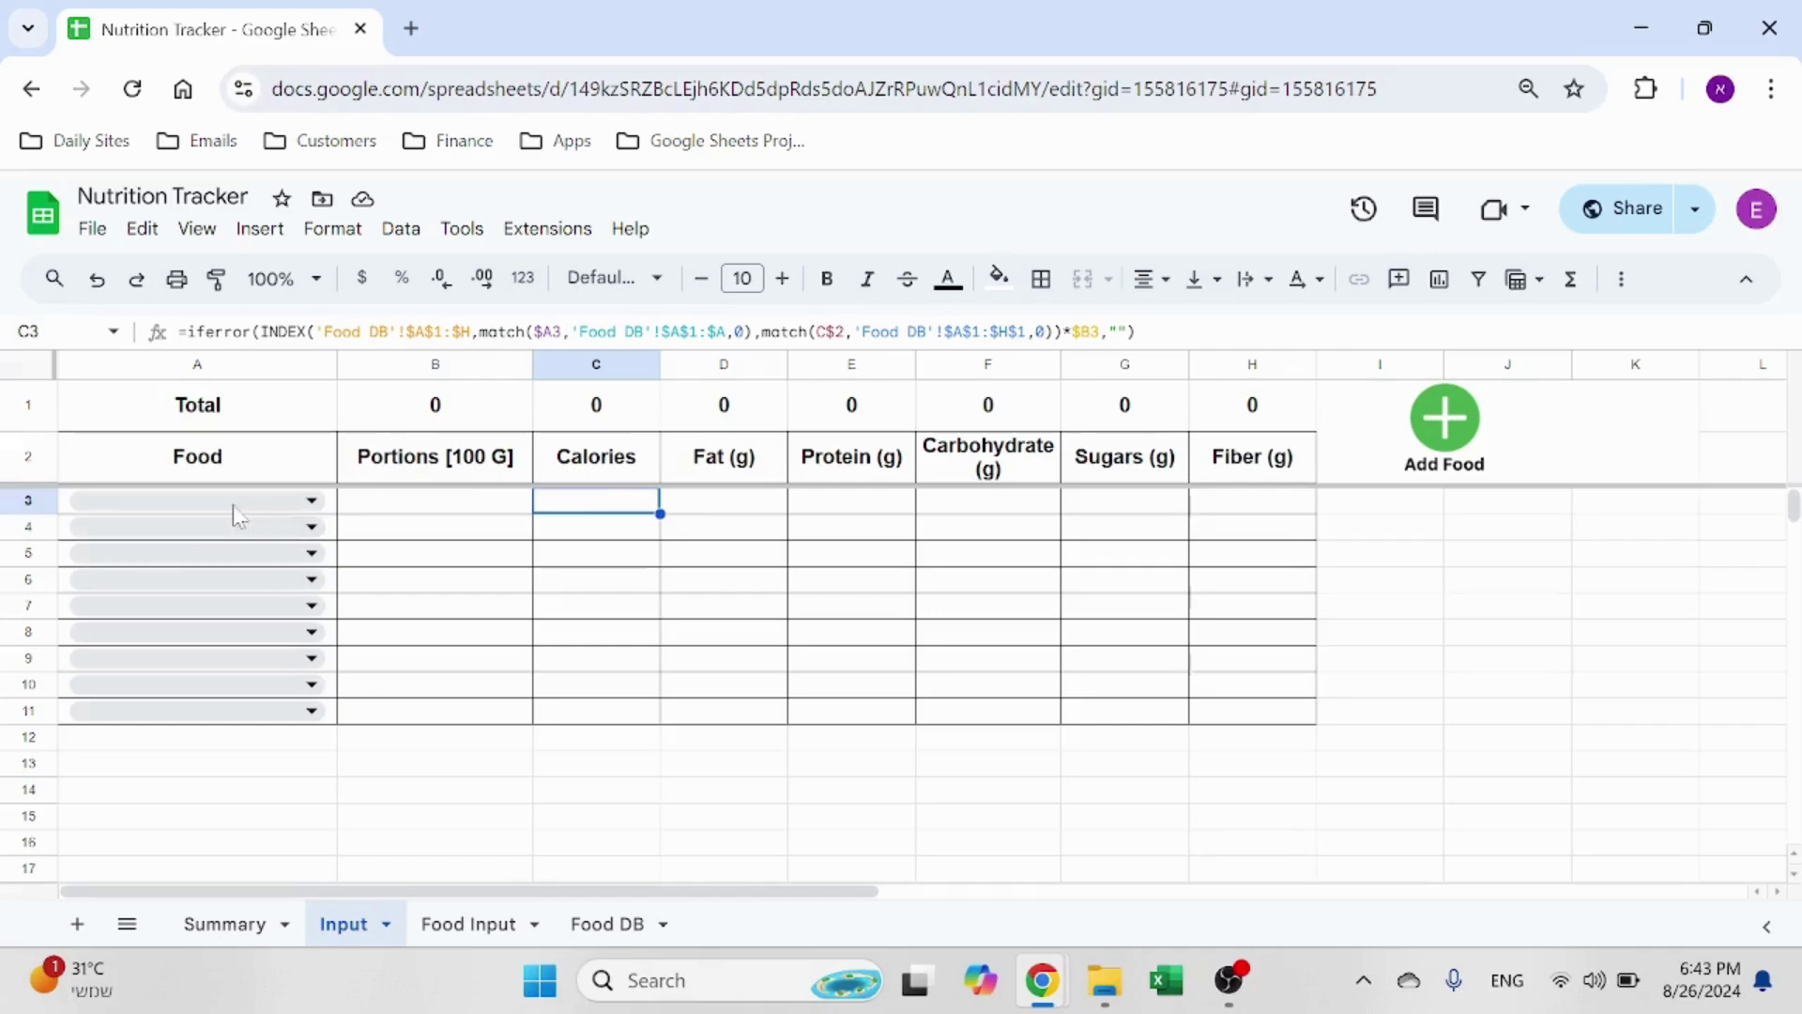
Step: Examine the Name to Calories headings of the Food DB sheet and the first food's calorie value in C2
left_click(612, 927)
left_click(612, 398)
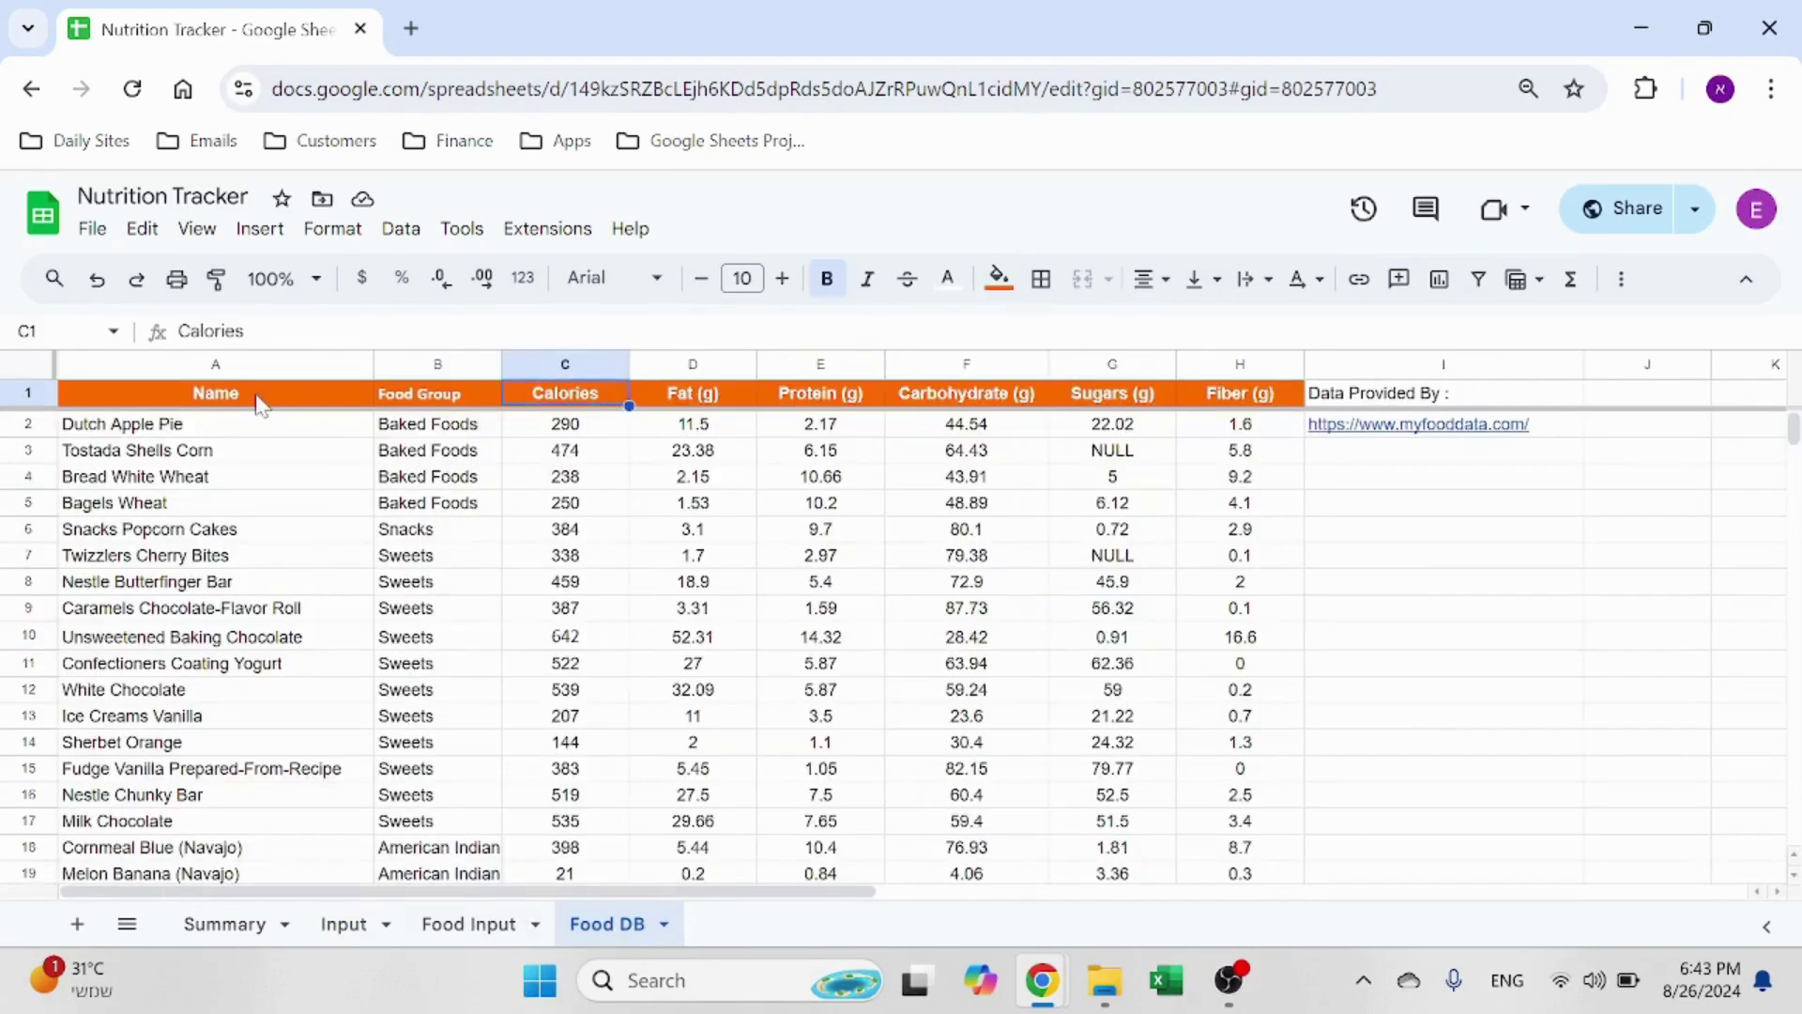
left_click_drag(263, 405, 537, 408)
left_click(545, 430)
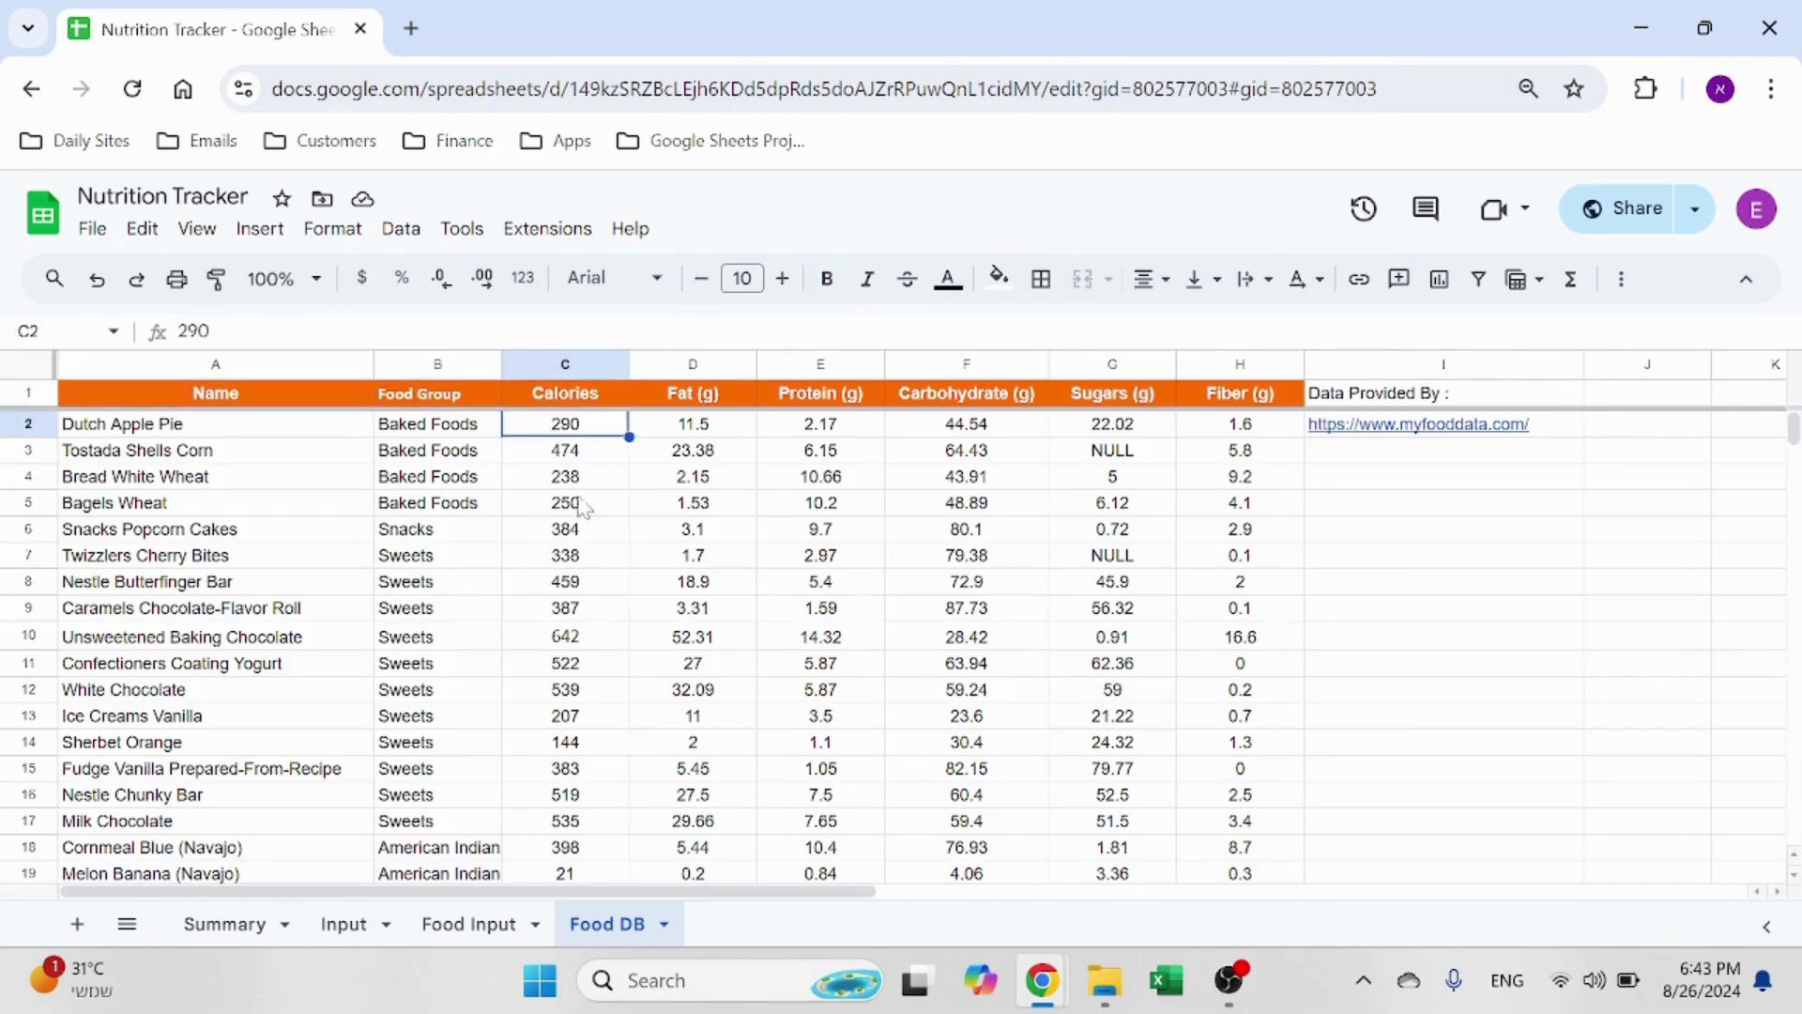
Step: Examine the INDEX range 'Food DB'!$A$1:$H in the Input sheet's C3 formula and the matching columns A:H of Food DB
left_click(364, 930)
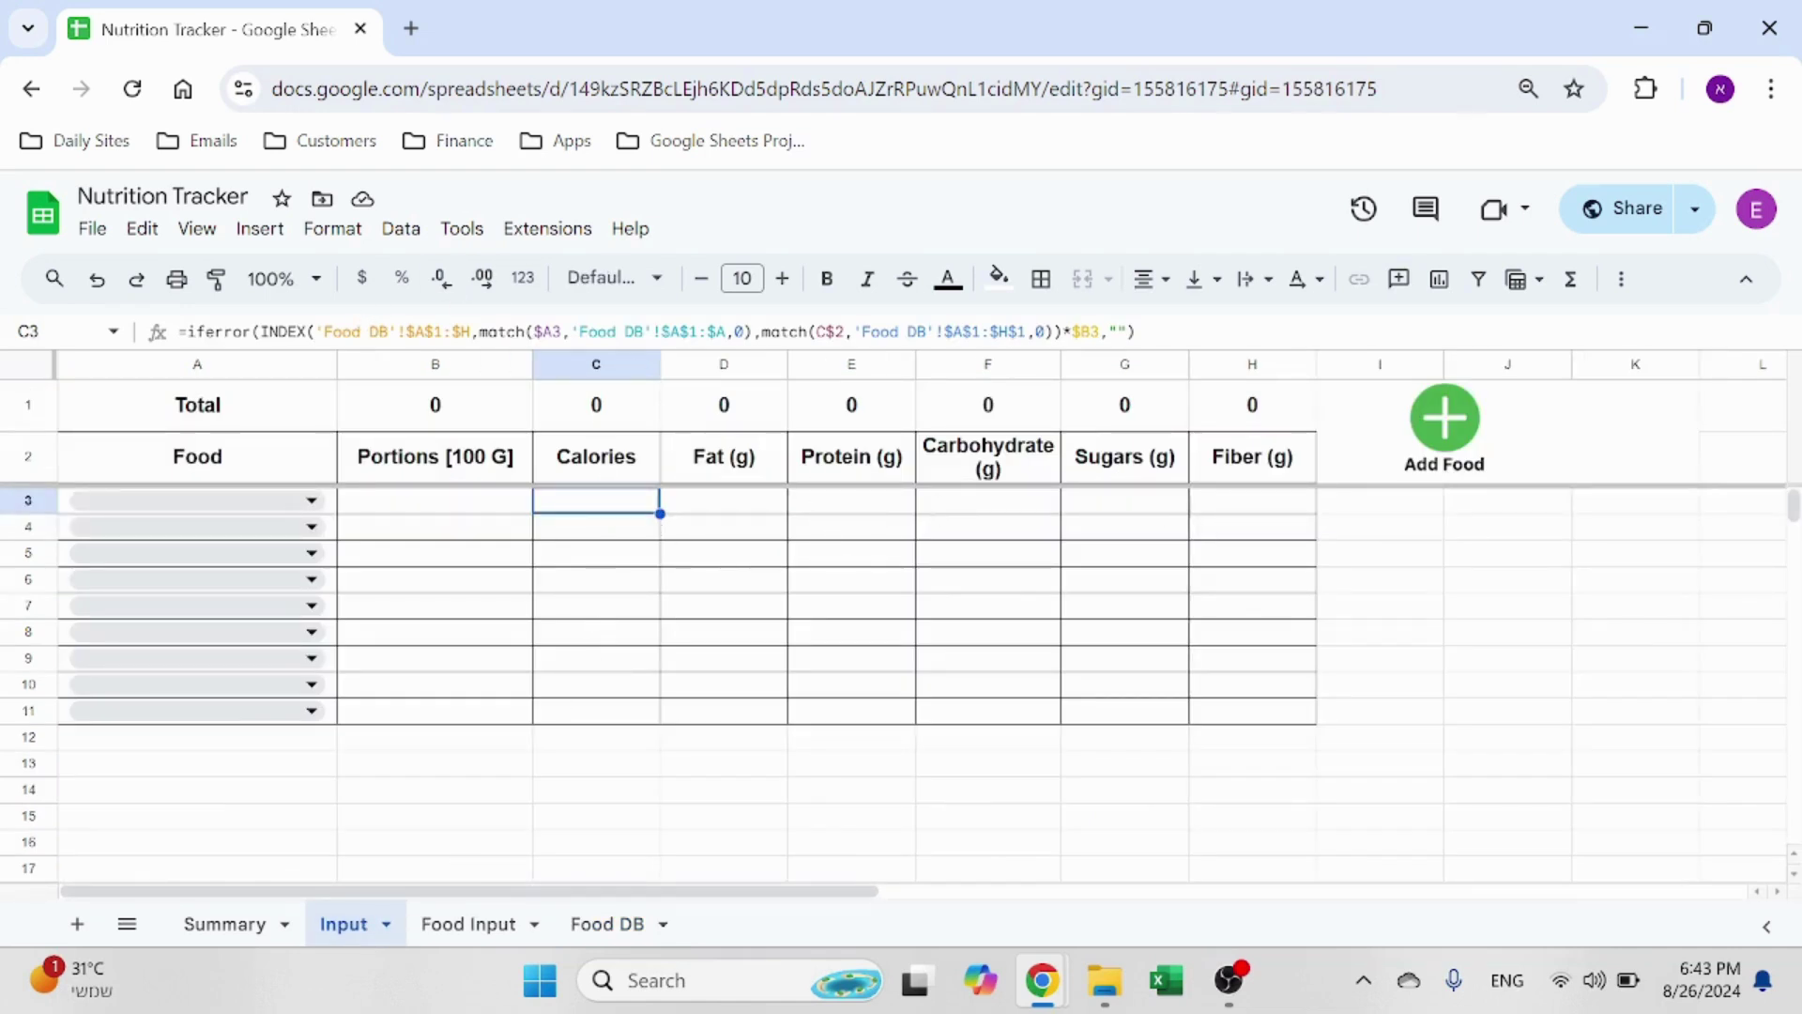
key("Return")
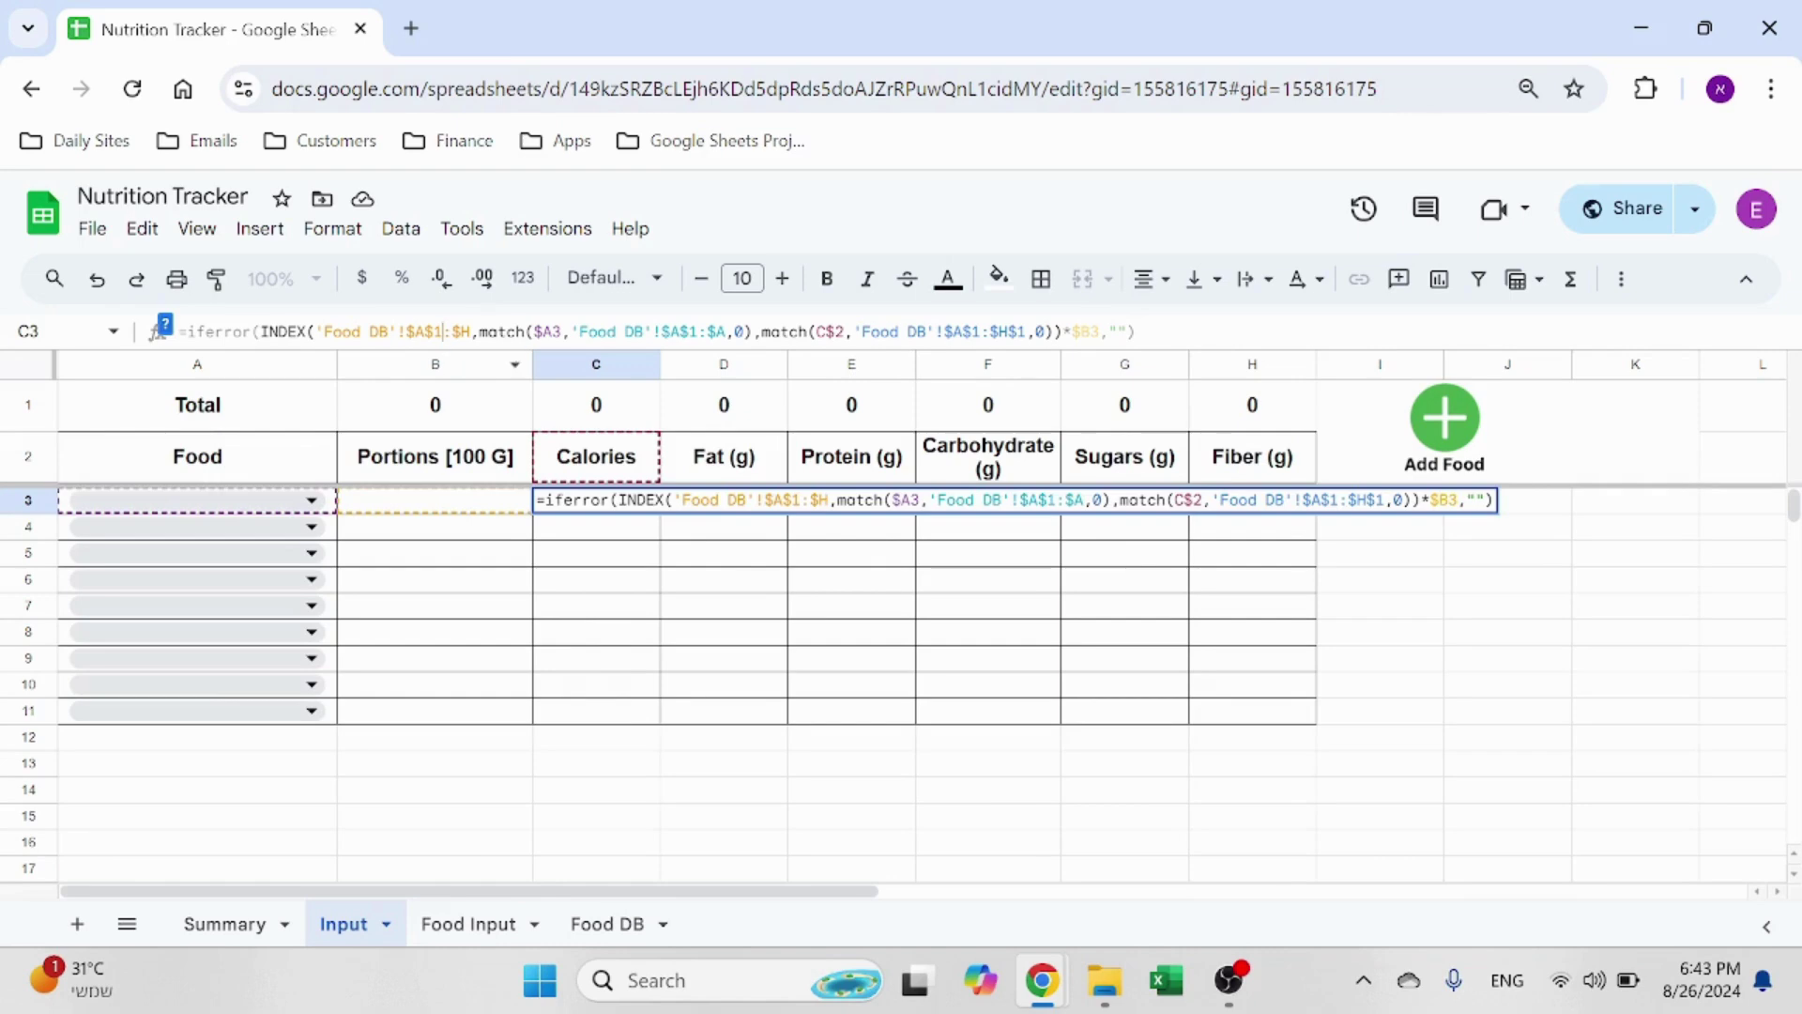
left_click_drag(314, 332, 477, 331)
key("Escape")
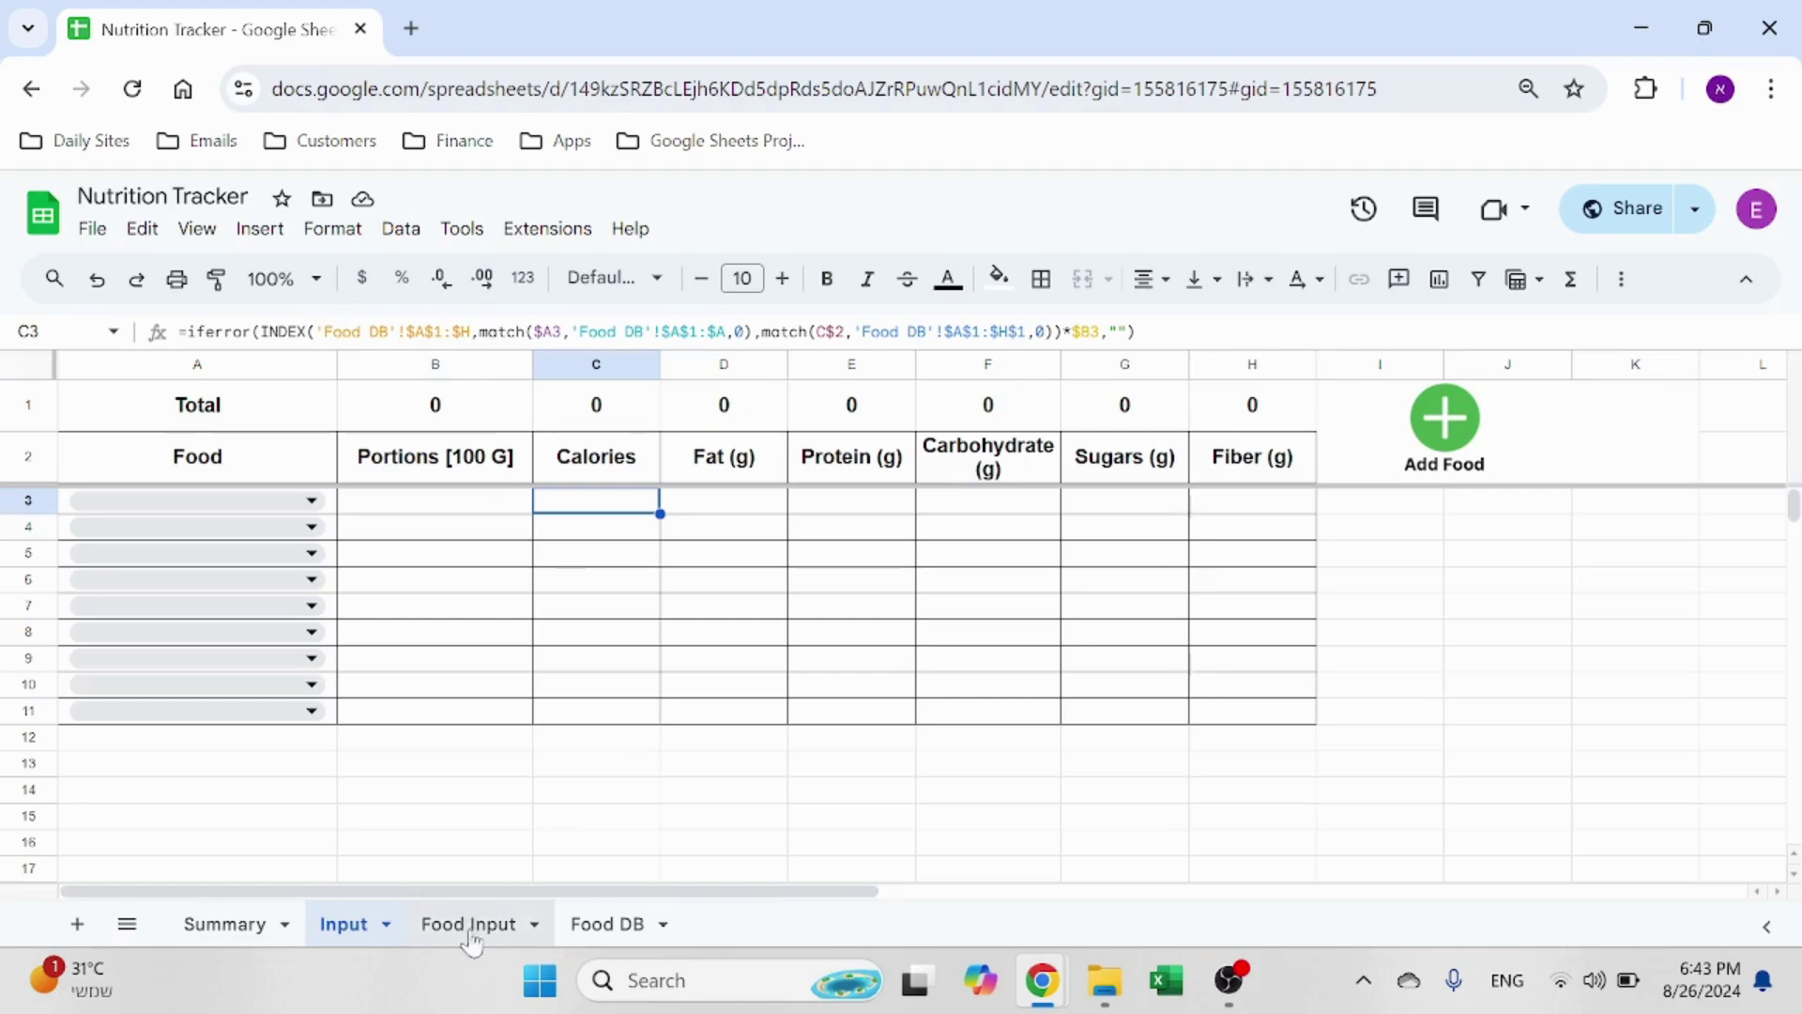
left_click(646, 926)
left_click_drag(216, 364, 1248, 398)
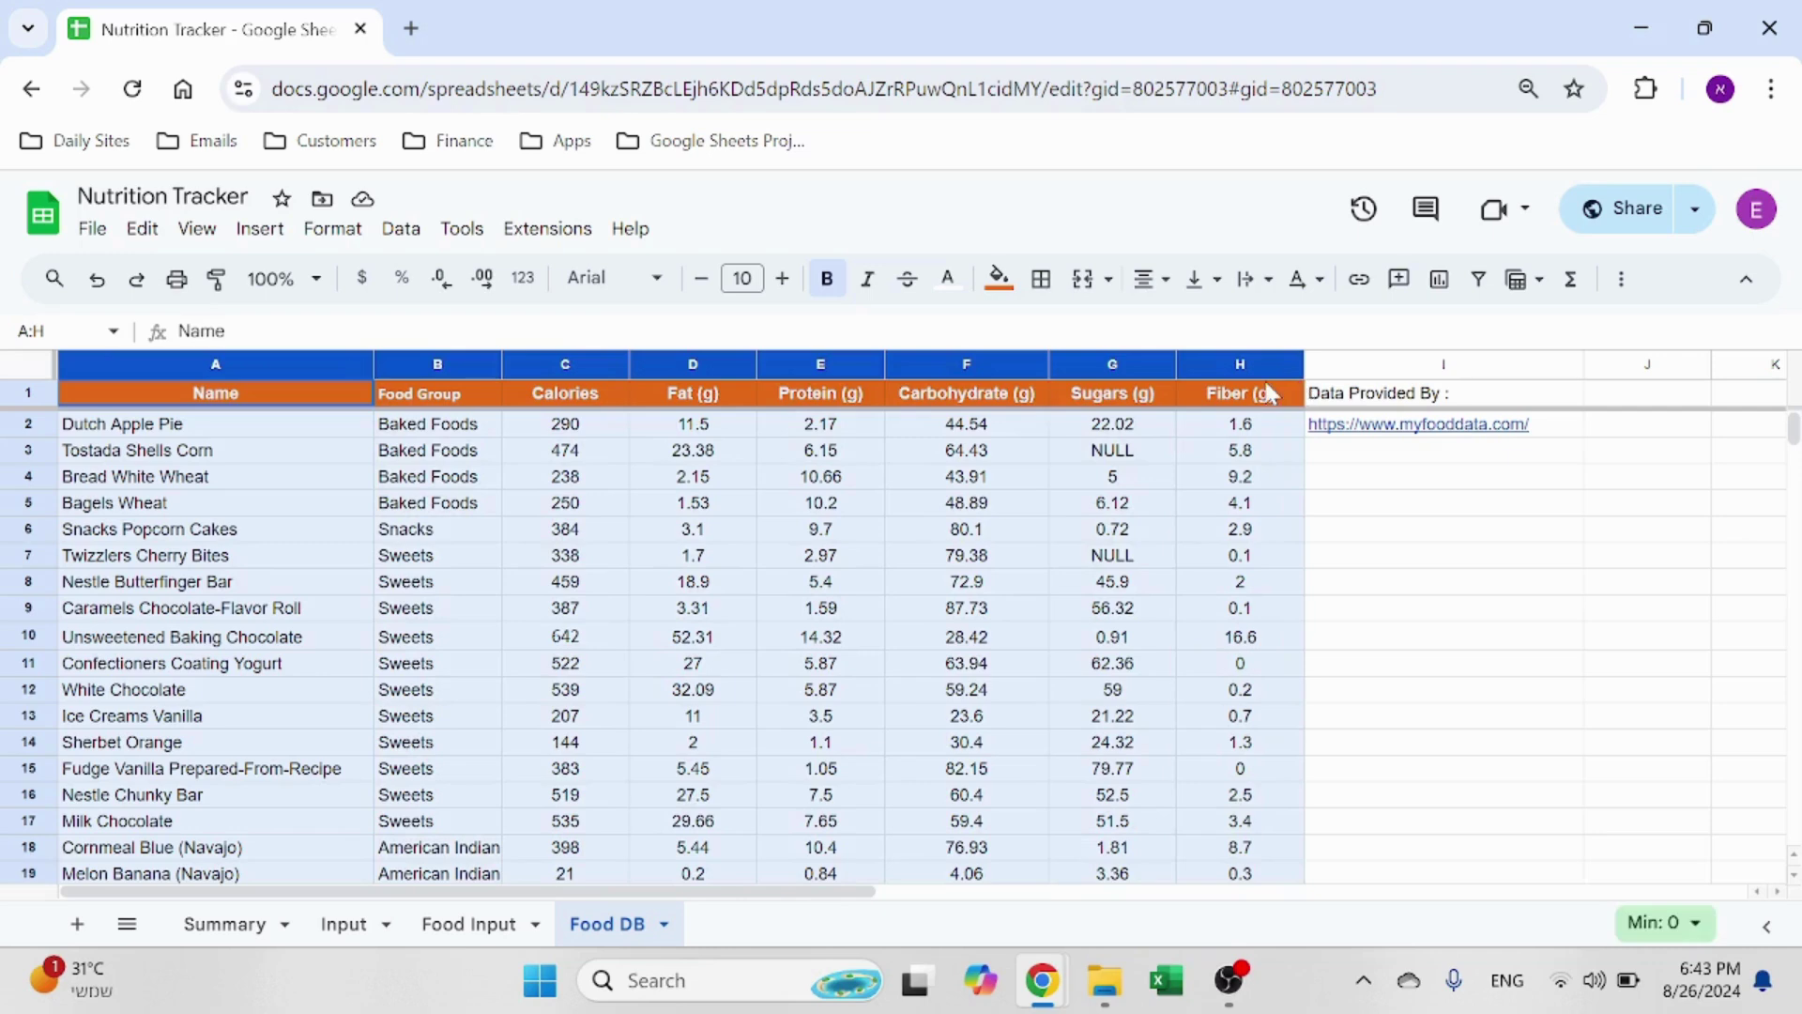
Step: Examine the MATCH on $A3 in the Input sheet's C3 formula and the food names in Food DB column A
left_click(338, 927)
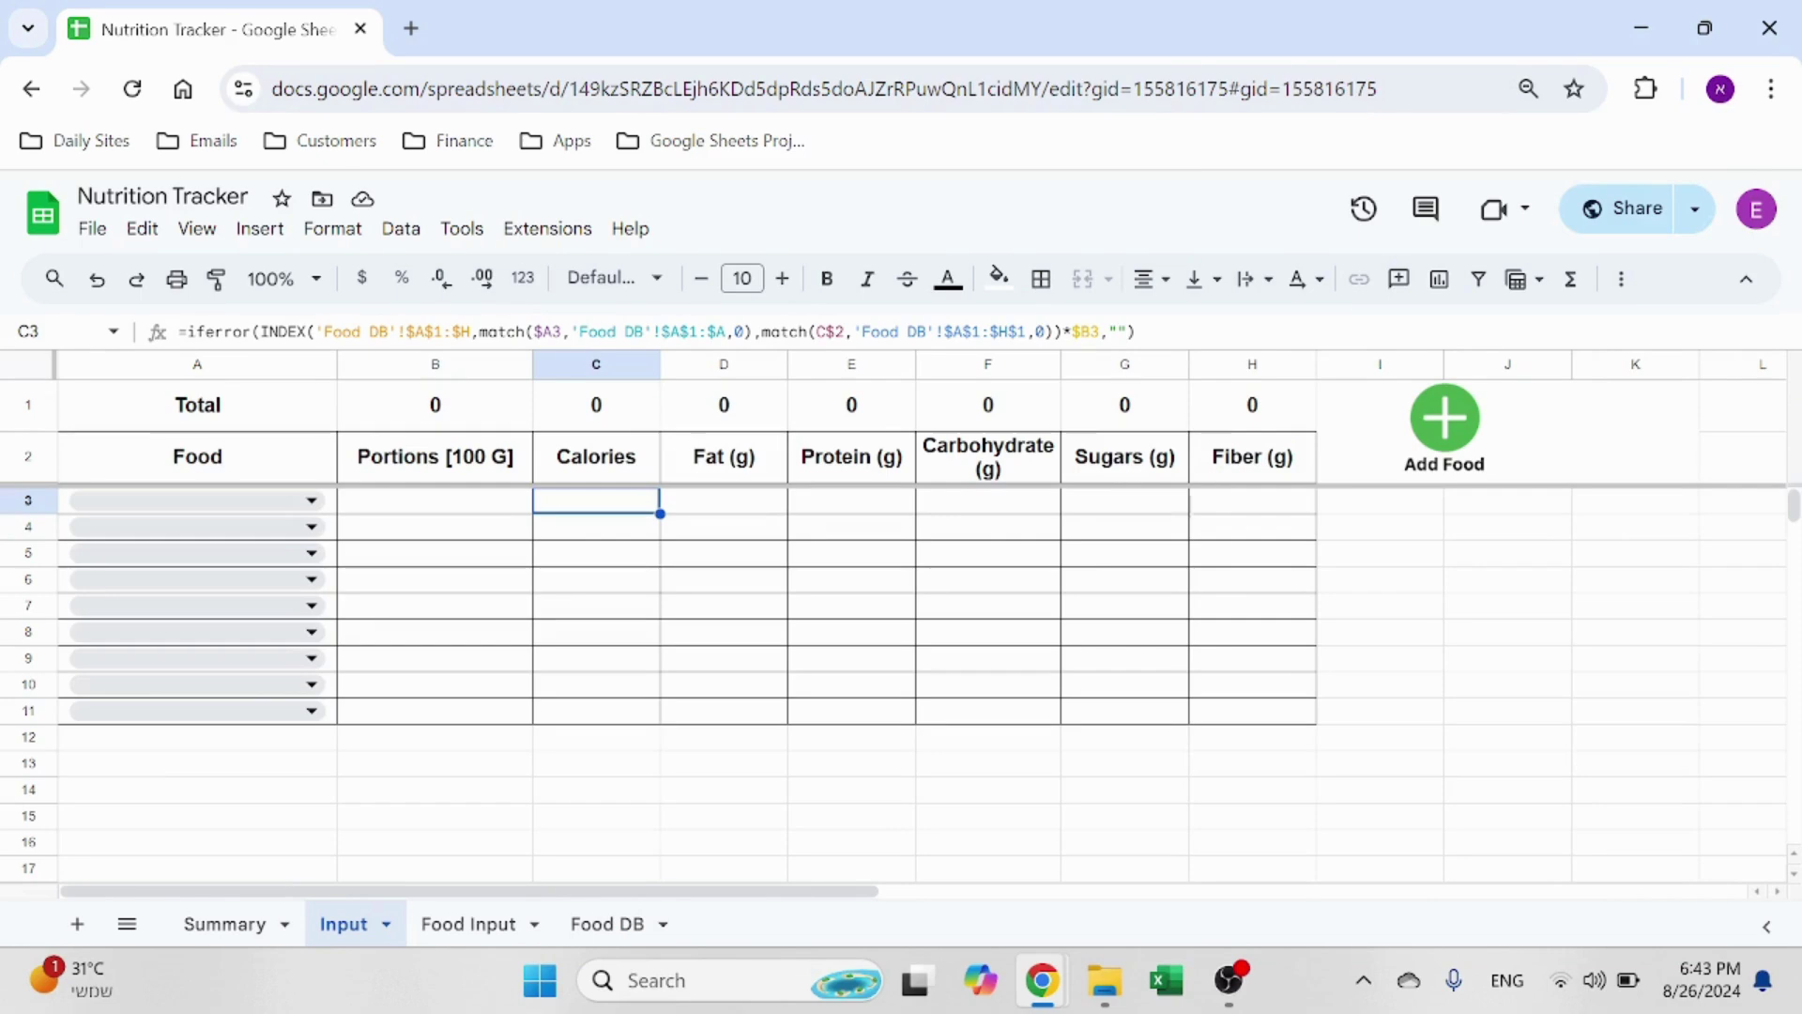
left_click(524, 332)
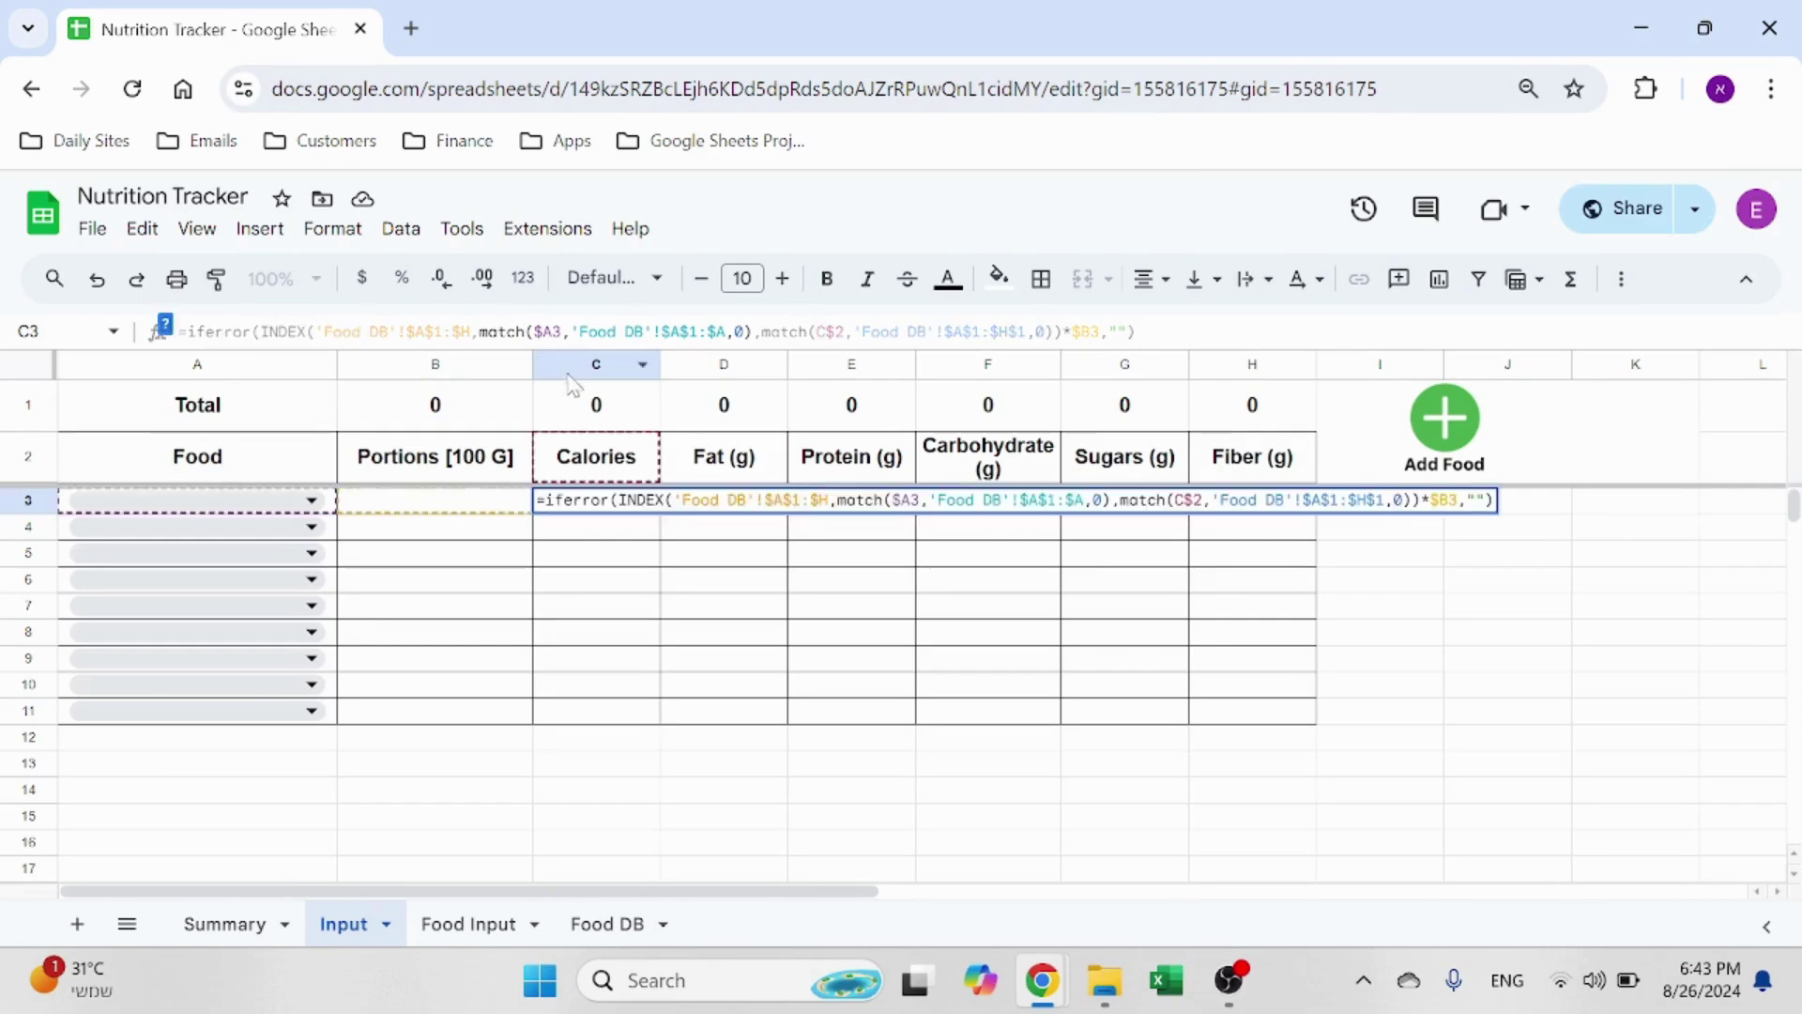
key("Escape")
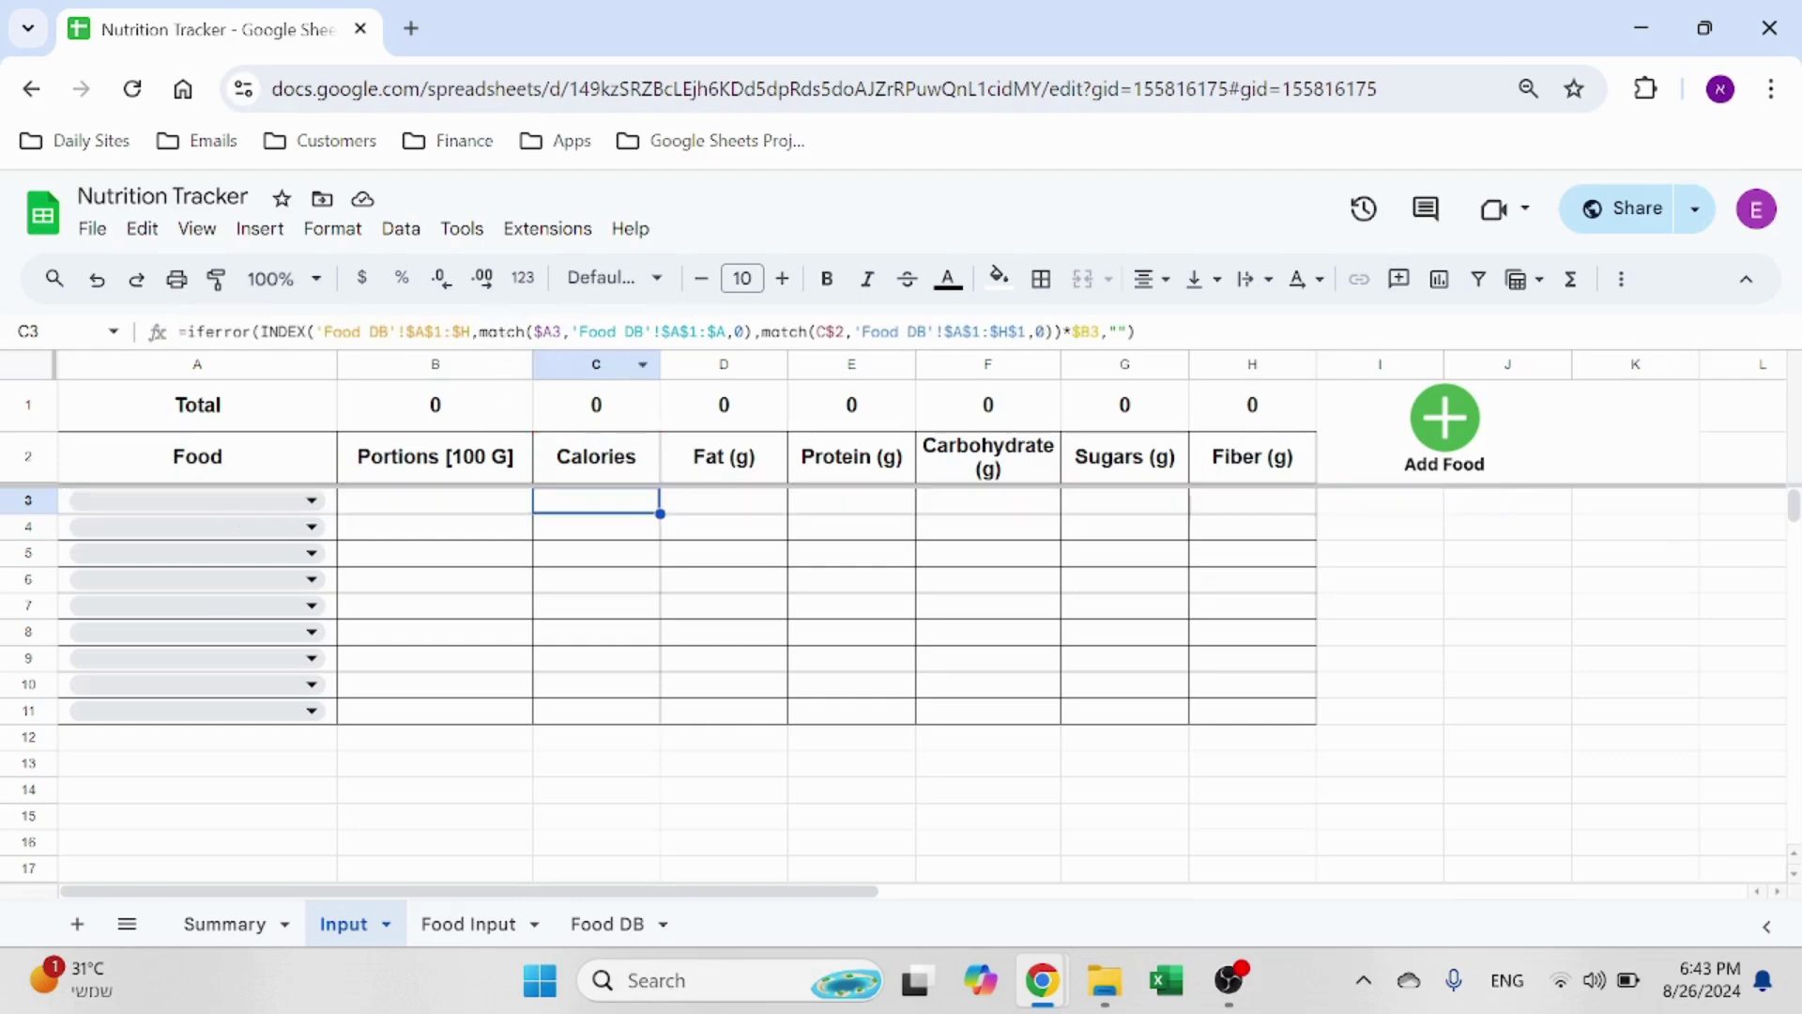
left_click(605, 923)
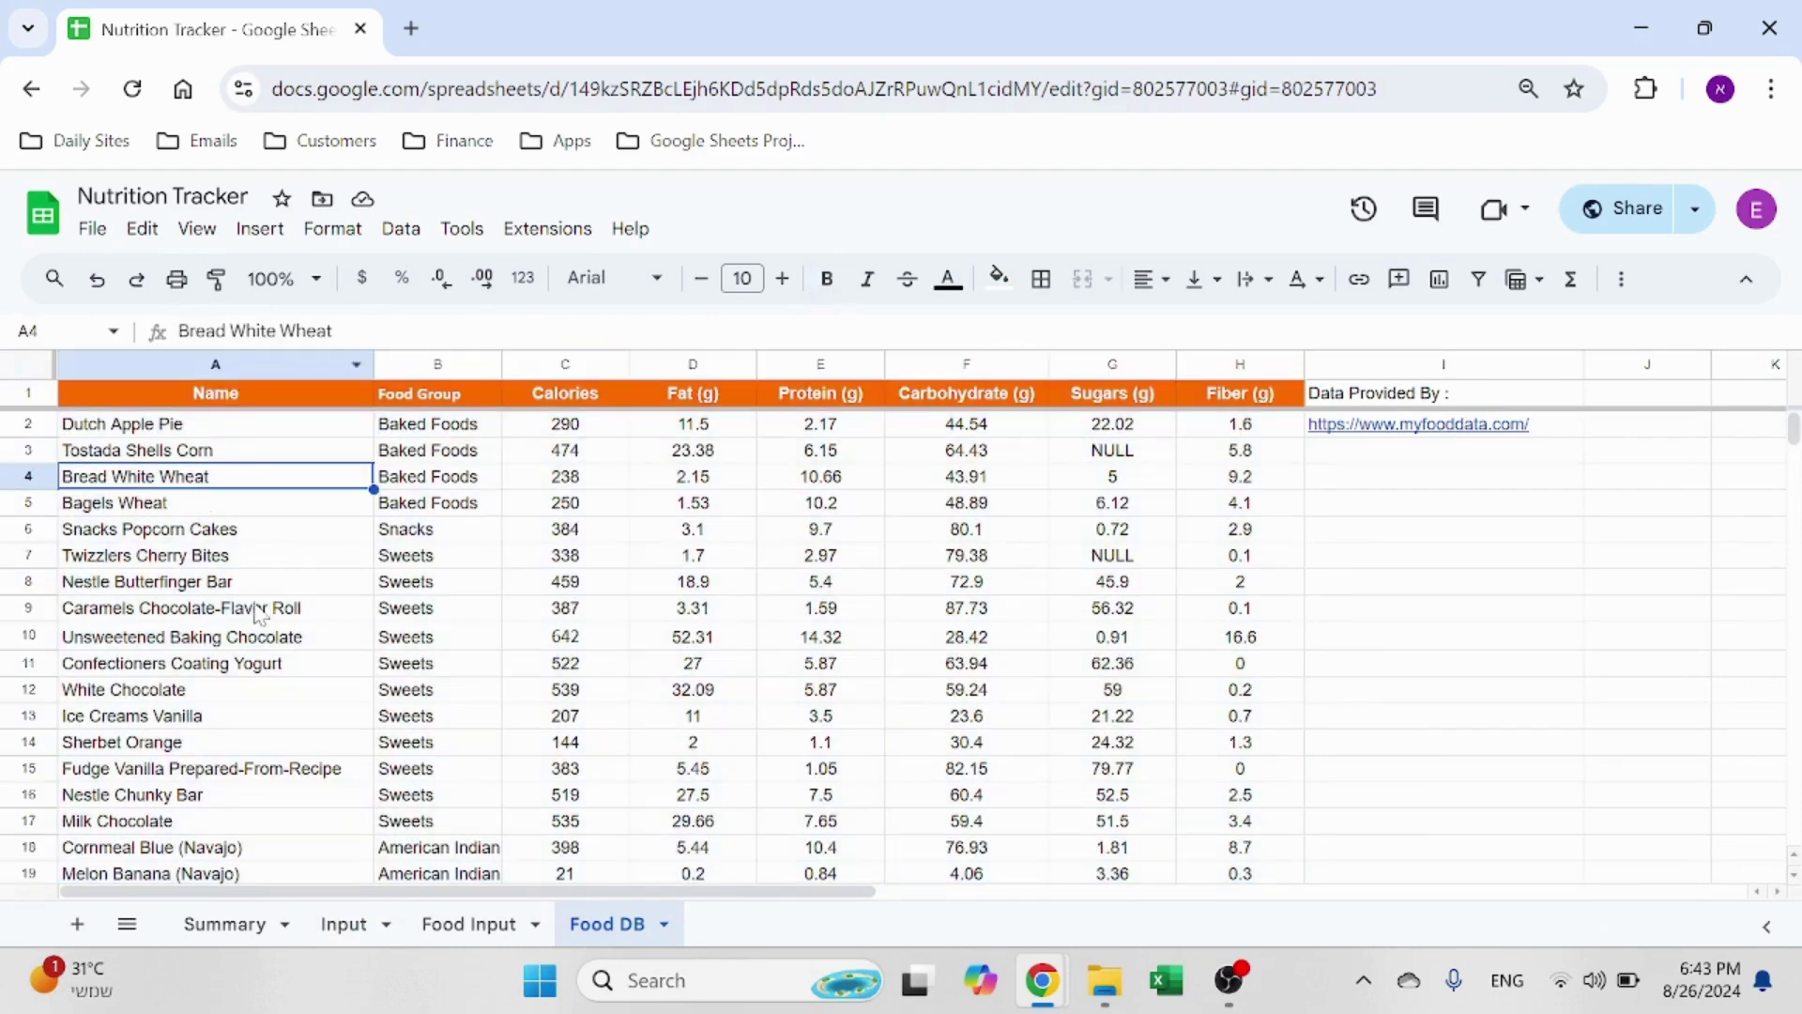
left_click(266, 582)
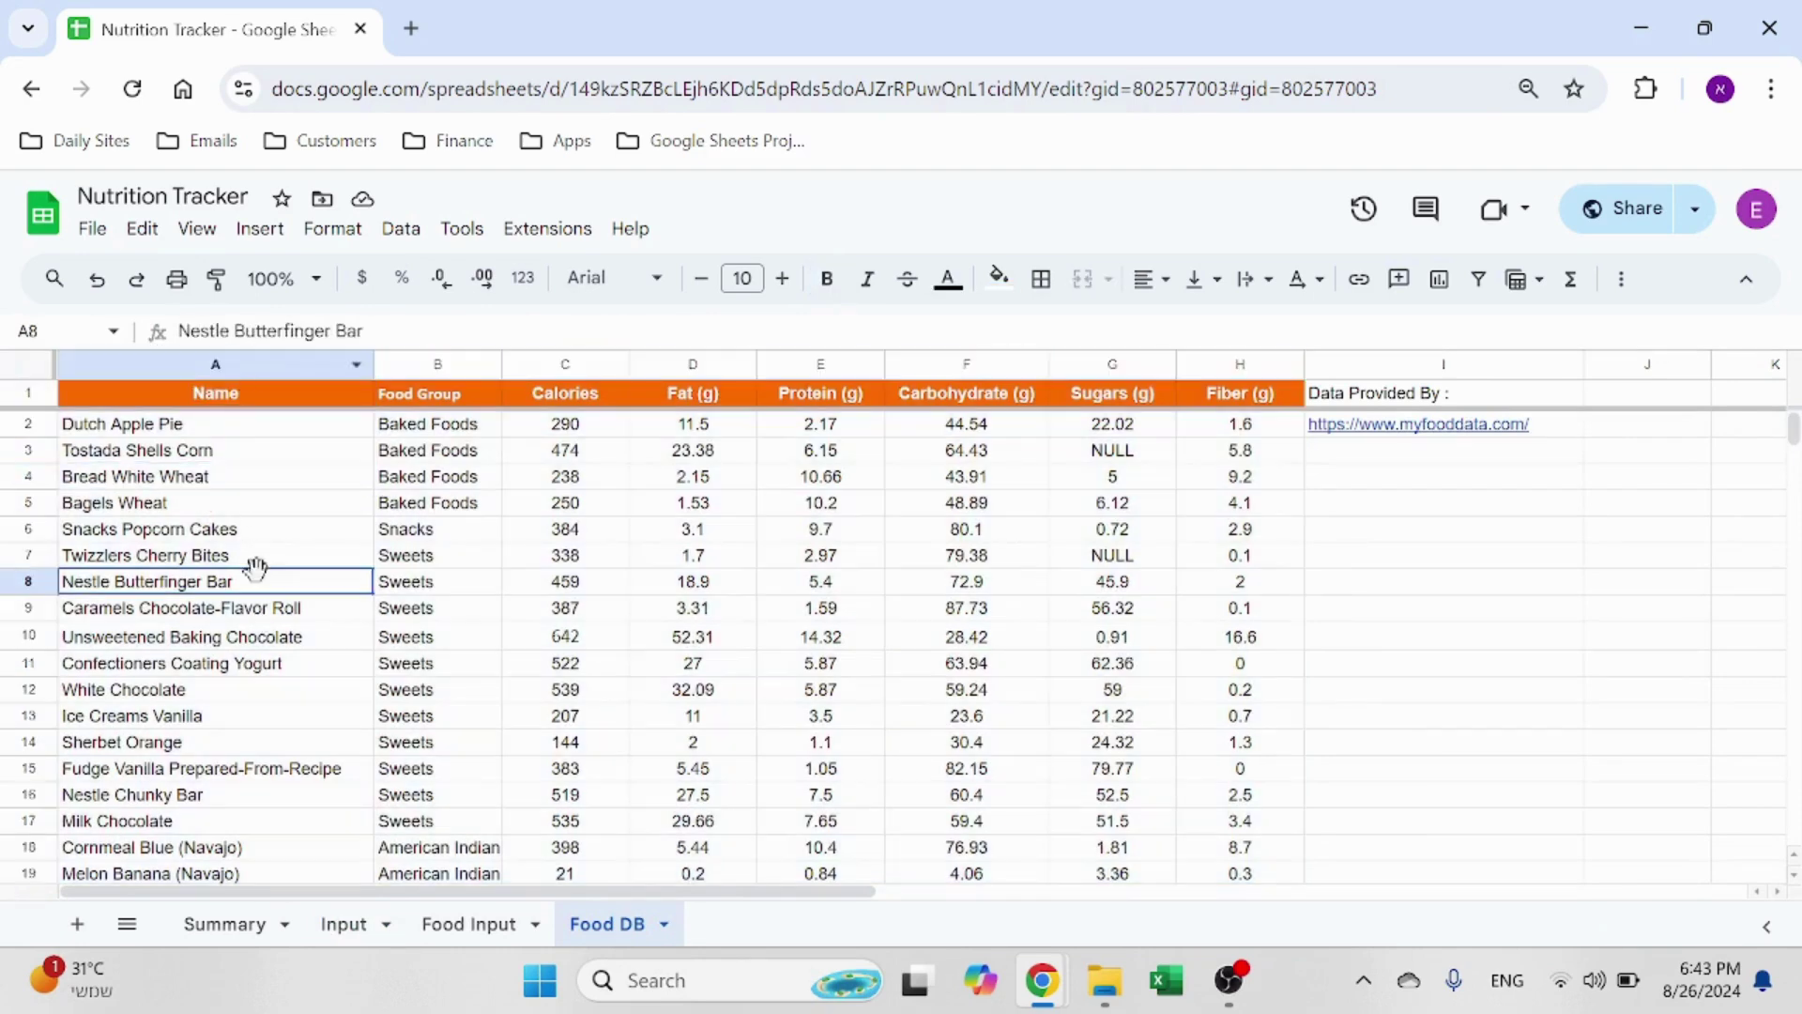
left_click(268, 636)
left_click(270, 669)
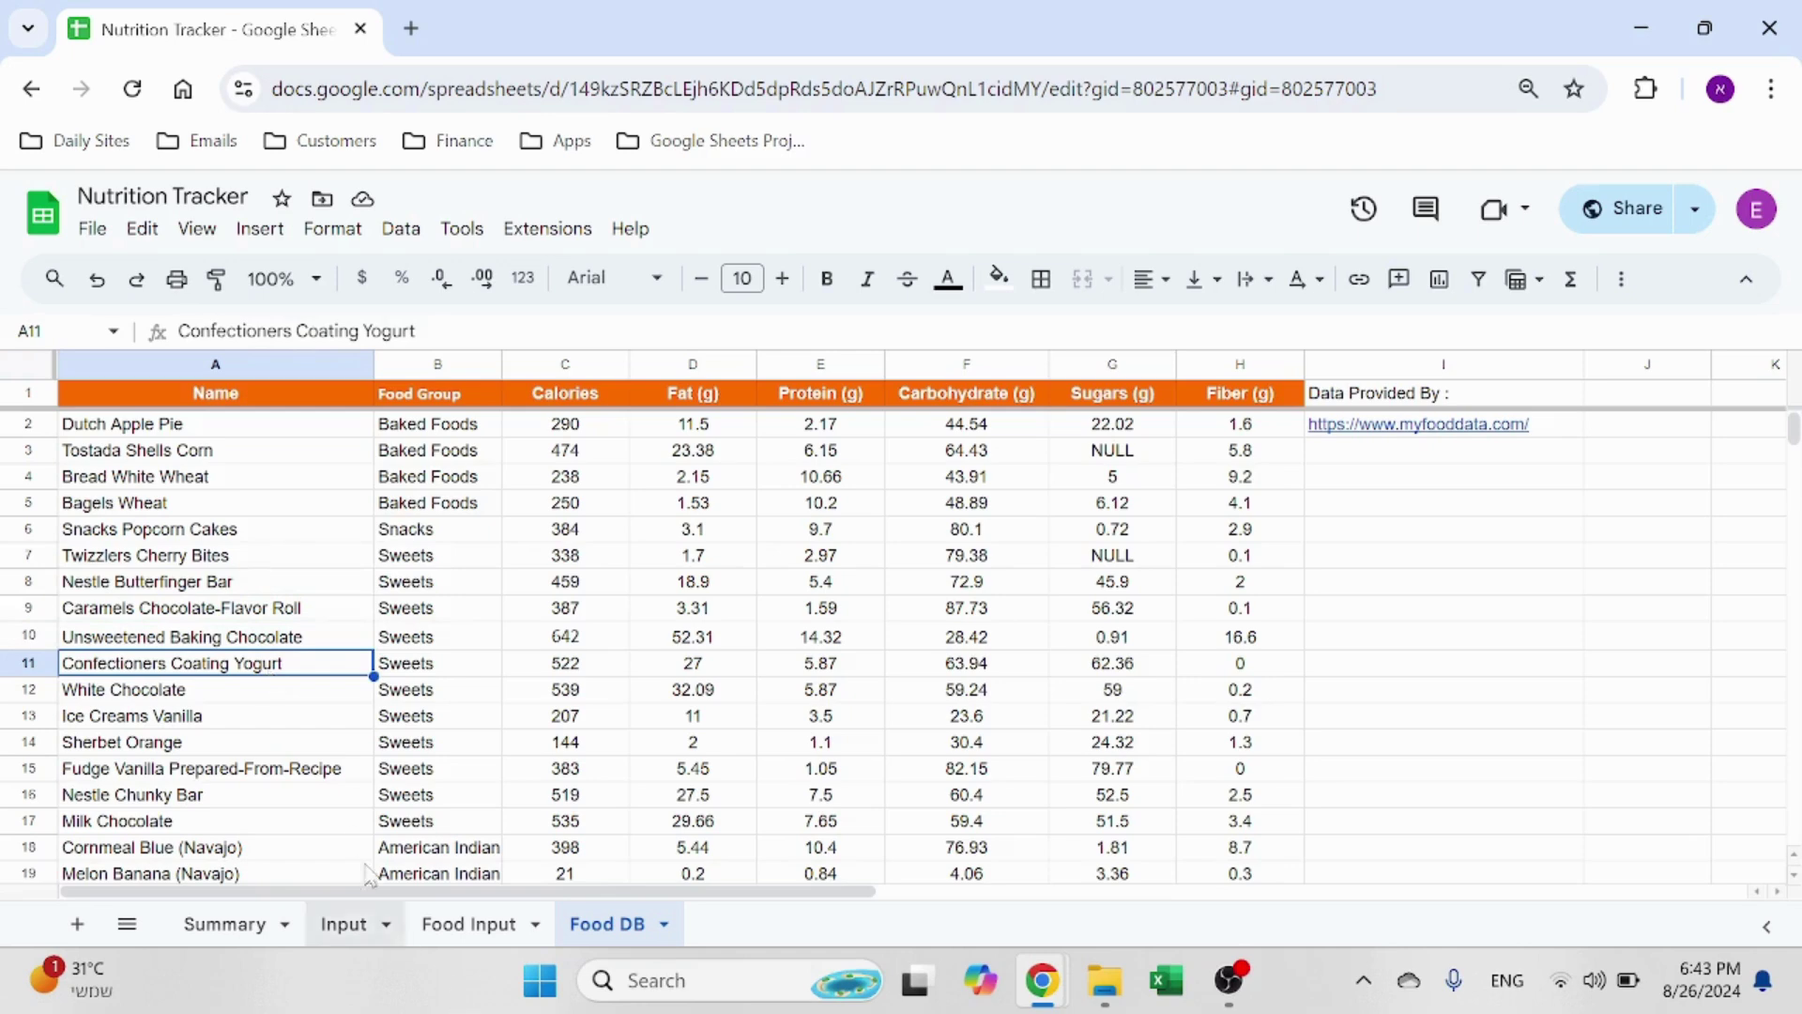
Step: Examine the MATCH on C$2 in the Input sheet's C3 formula and the nutrient headings in A1:H1 of Food DB
left_click(569, 399)
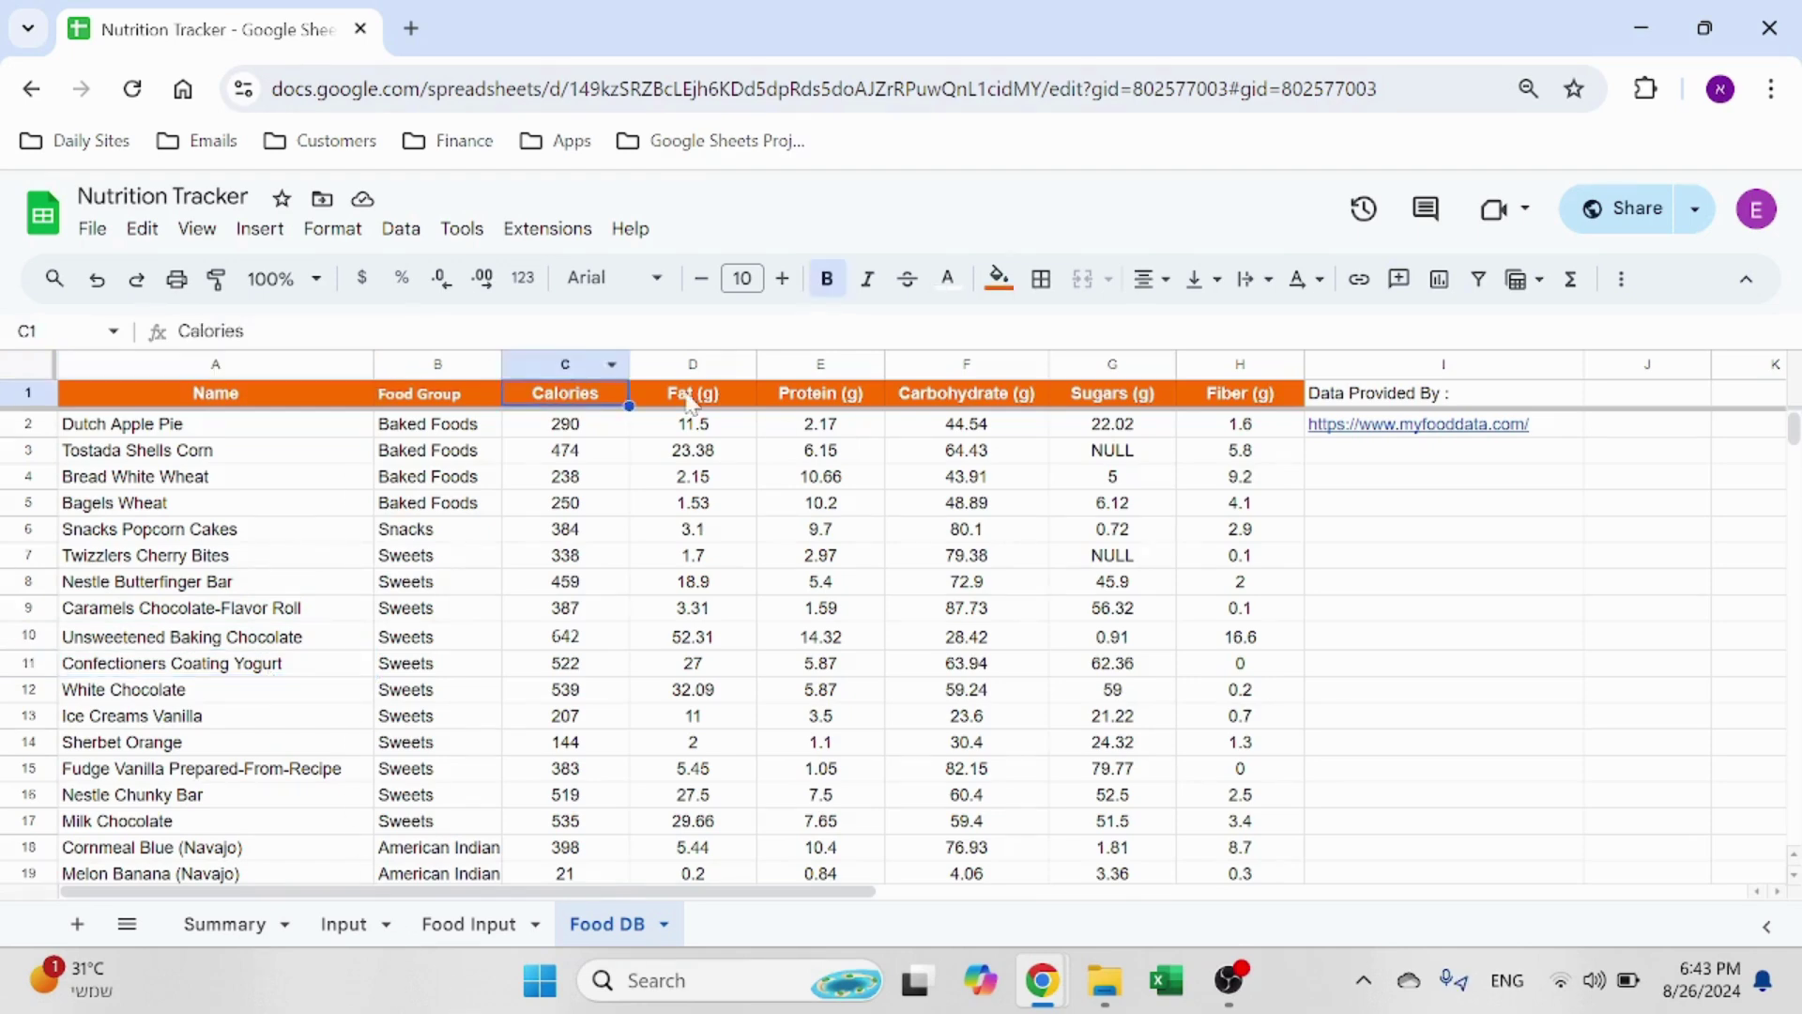
left_click(693, 399)
left_click(782, 399)
left_click(462, 922)
left_click(343, 924)
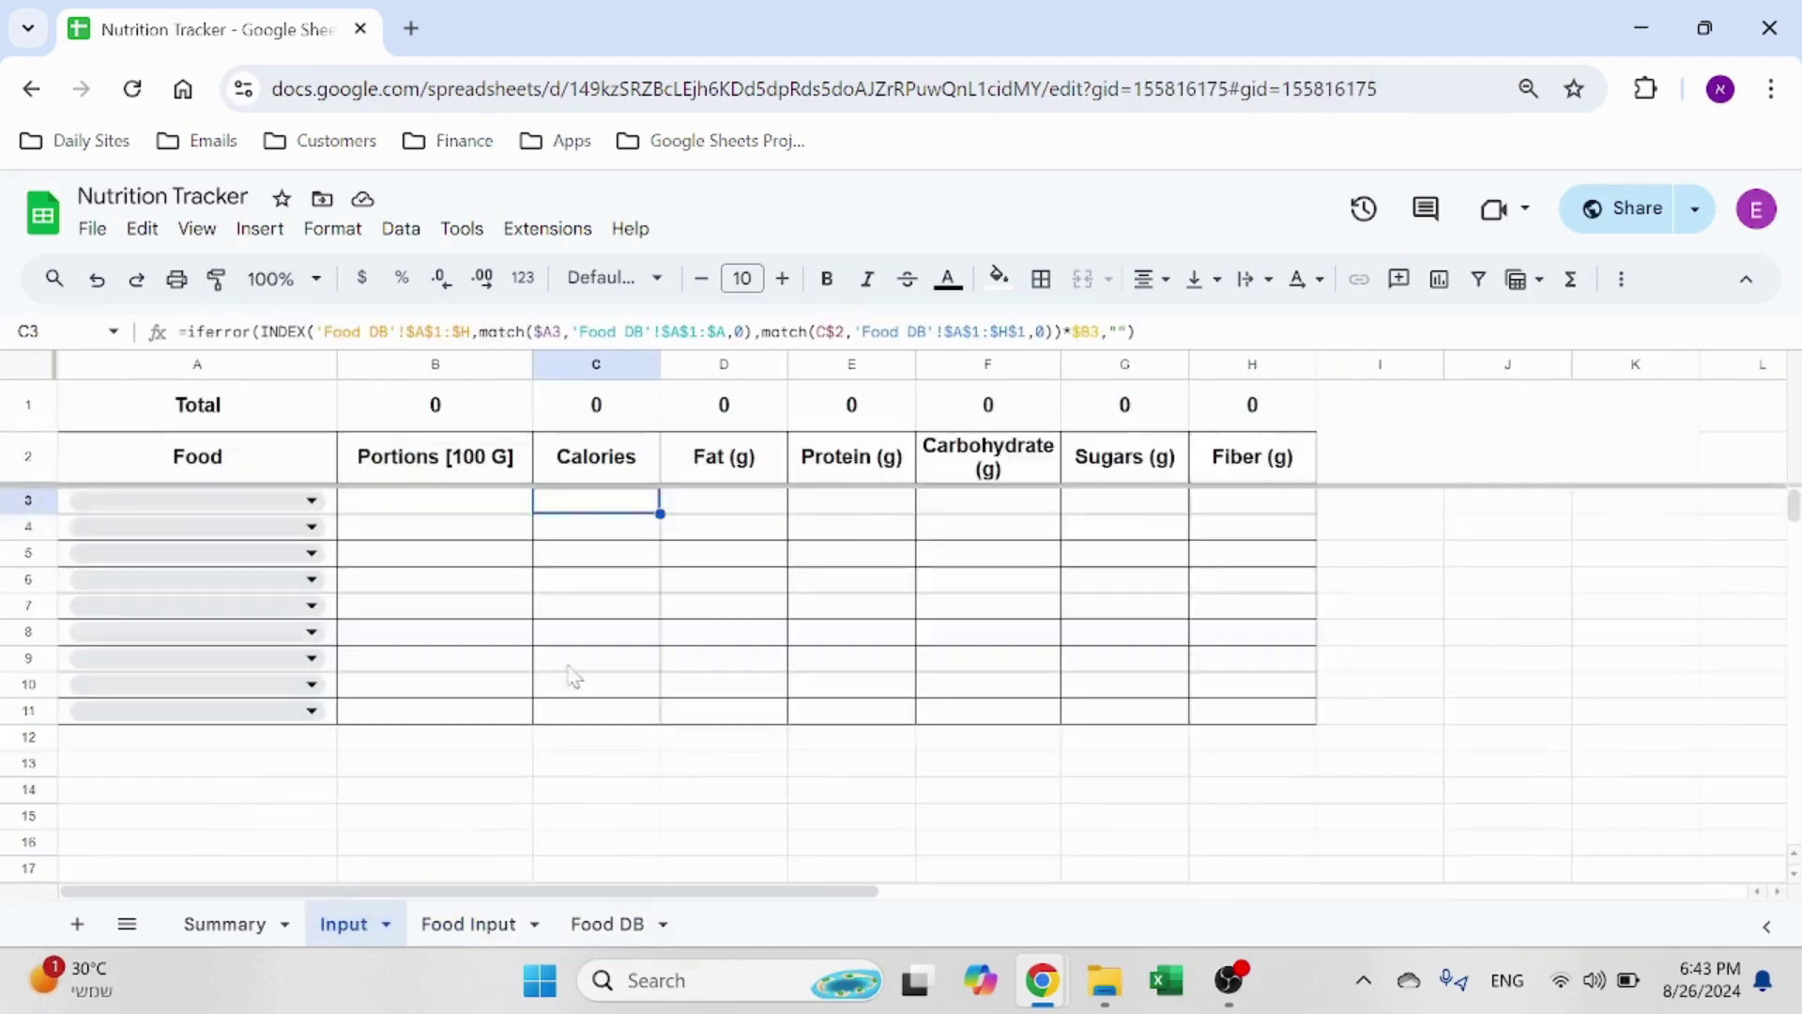
double_click(596, 500)
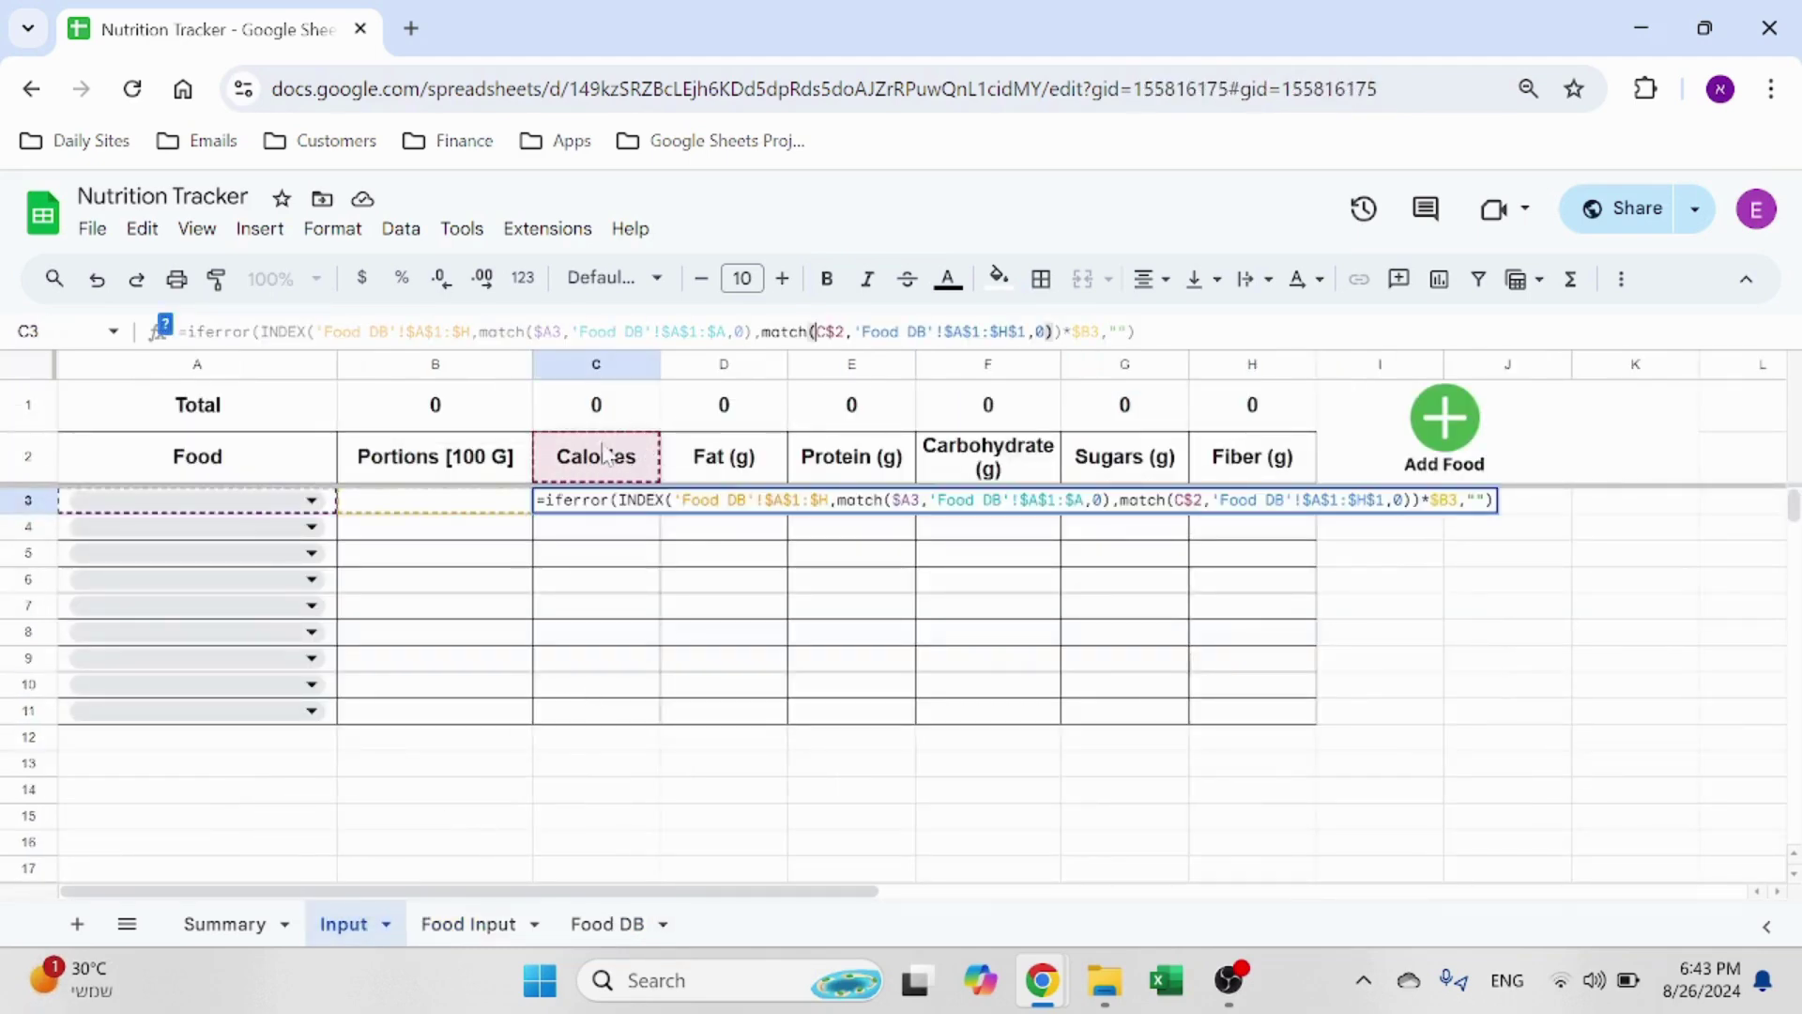
key("Escape")
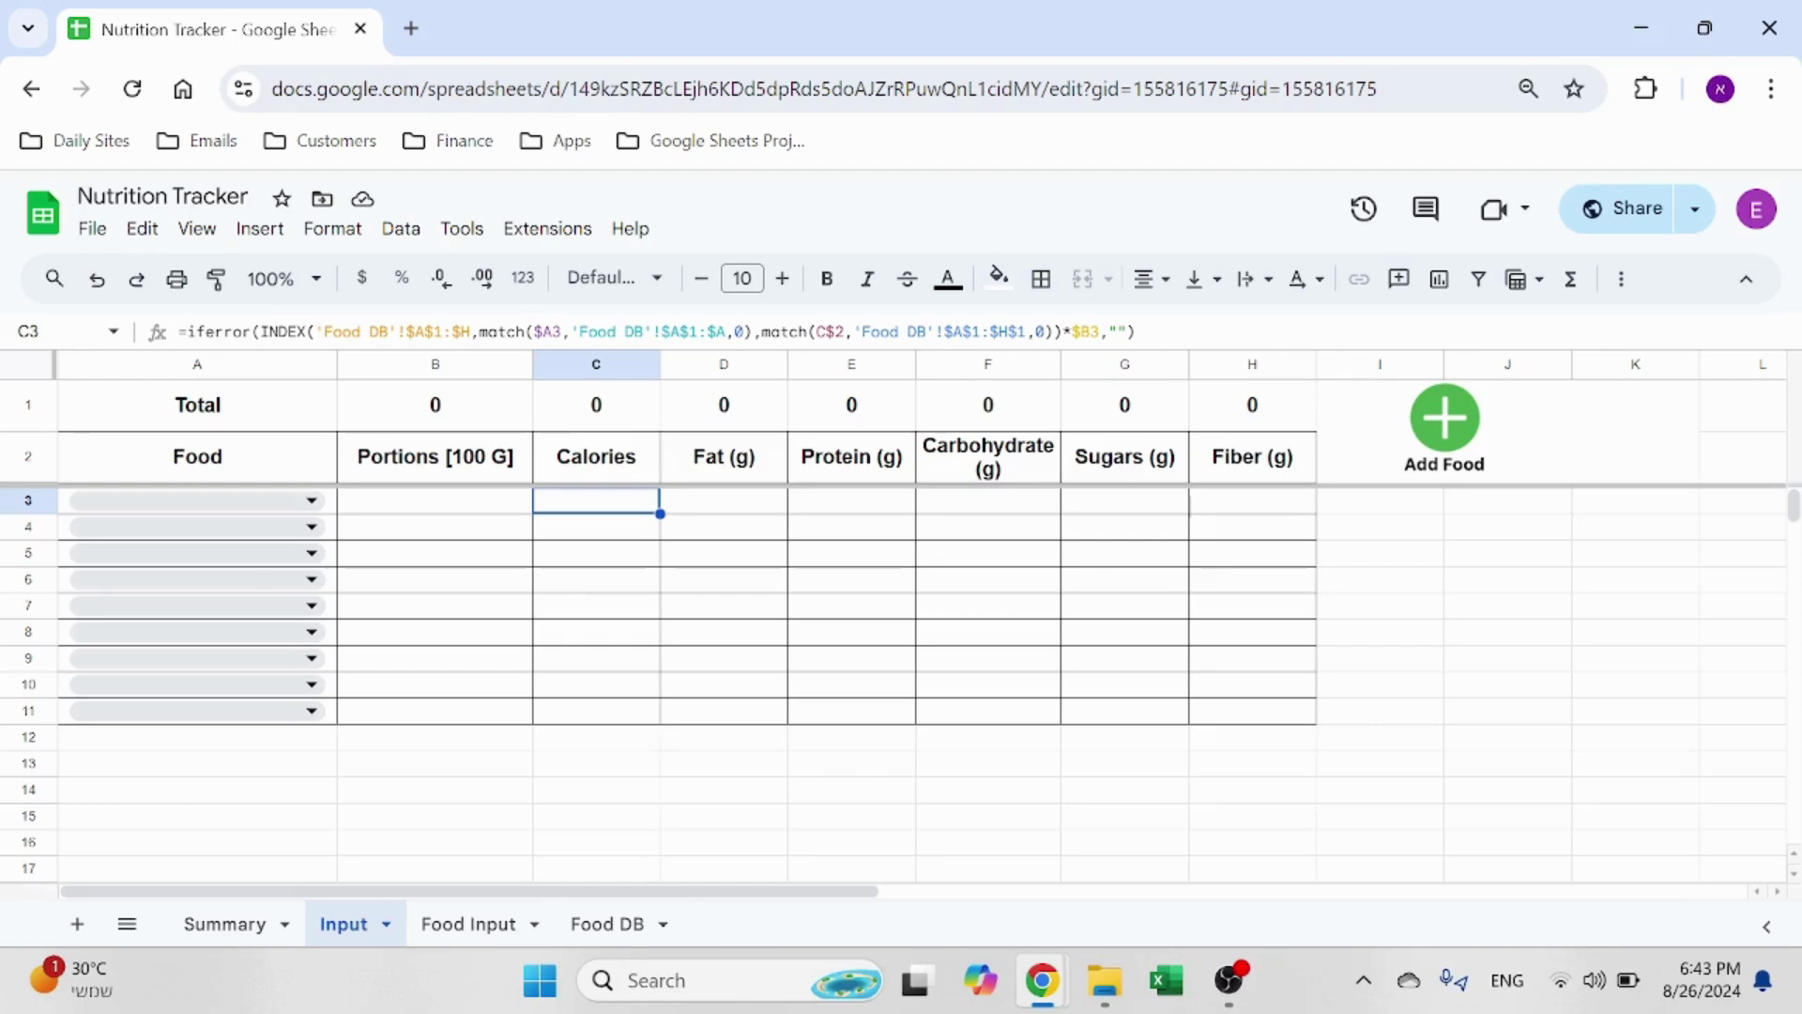
left_click(600, 923)
left_click_drag(310, 400, 1267, 413)
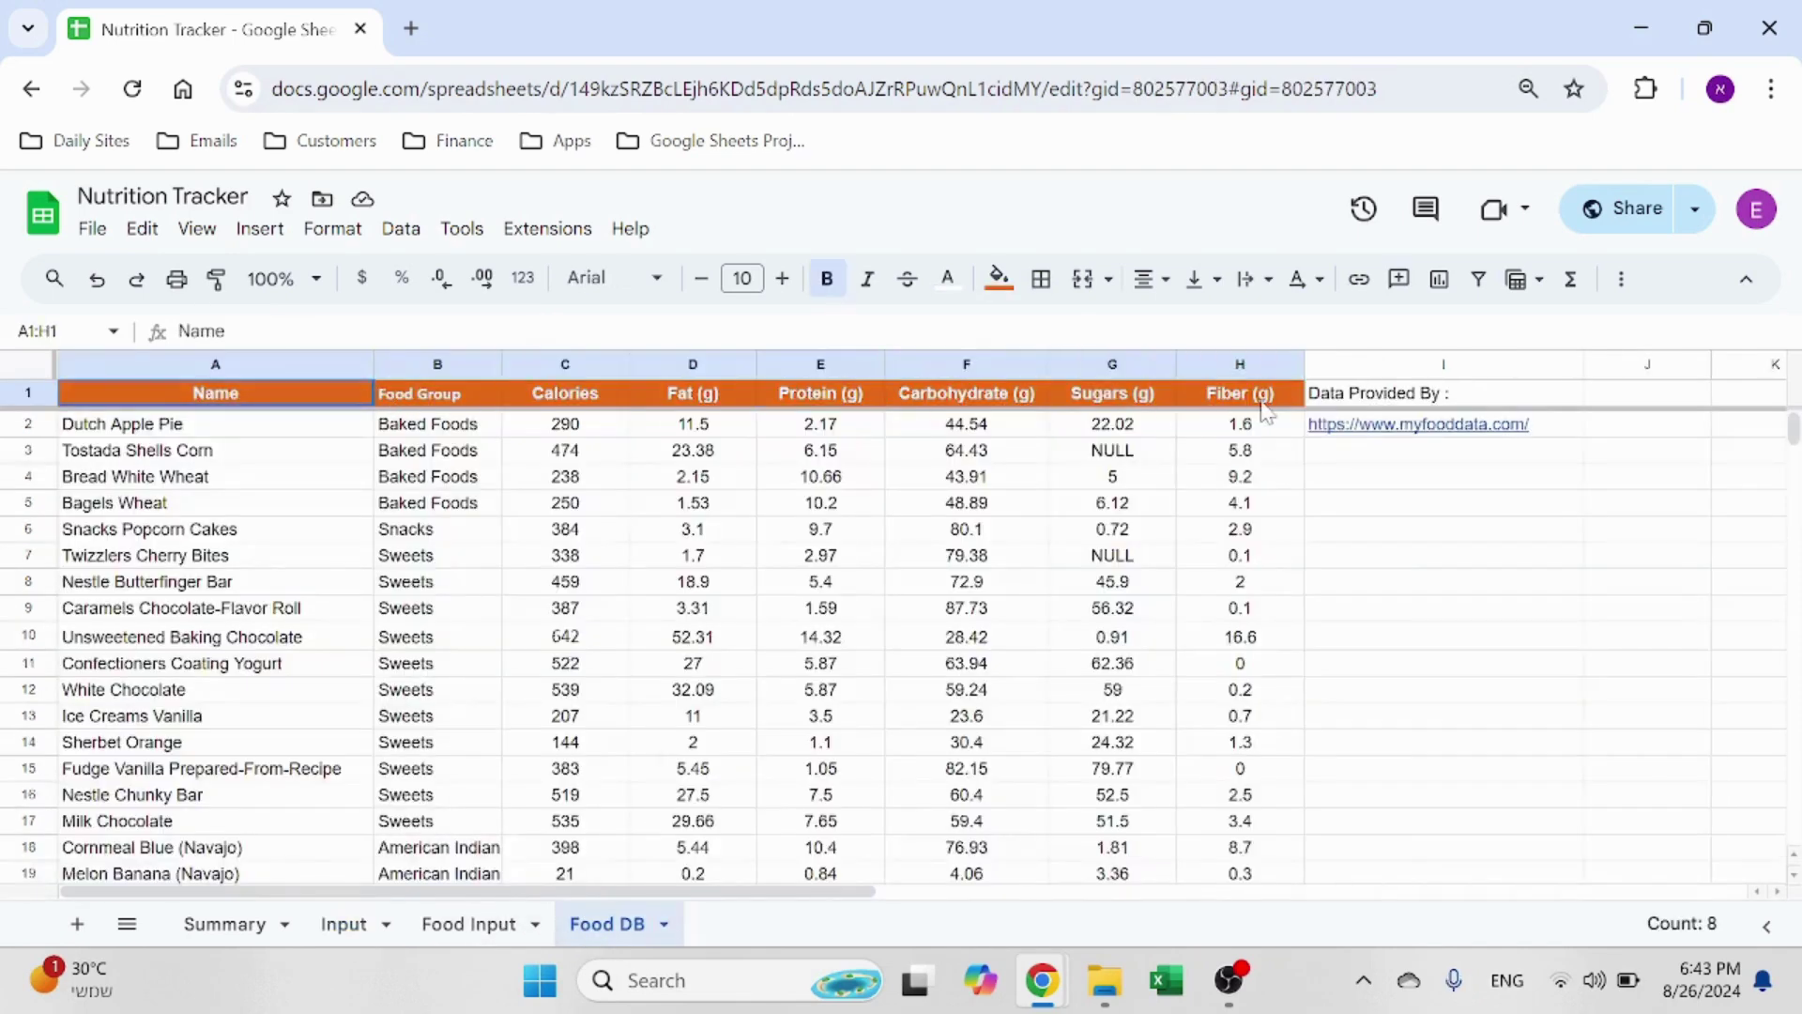
Step: Examine the 0 match-type arguments and the $B3 multiplier in the Input sheet's C3 formula, plus the Calories total in C1
left_click(336, 924)
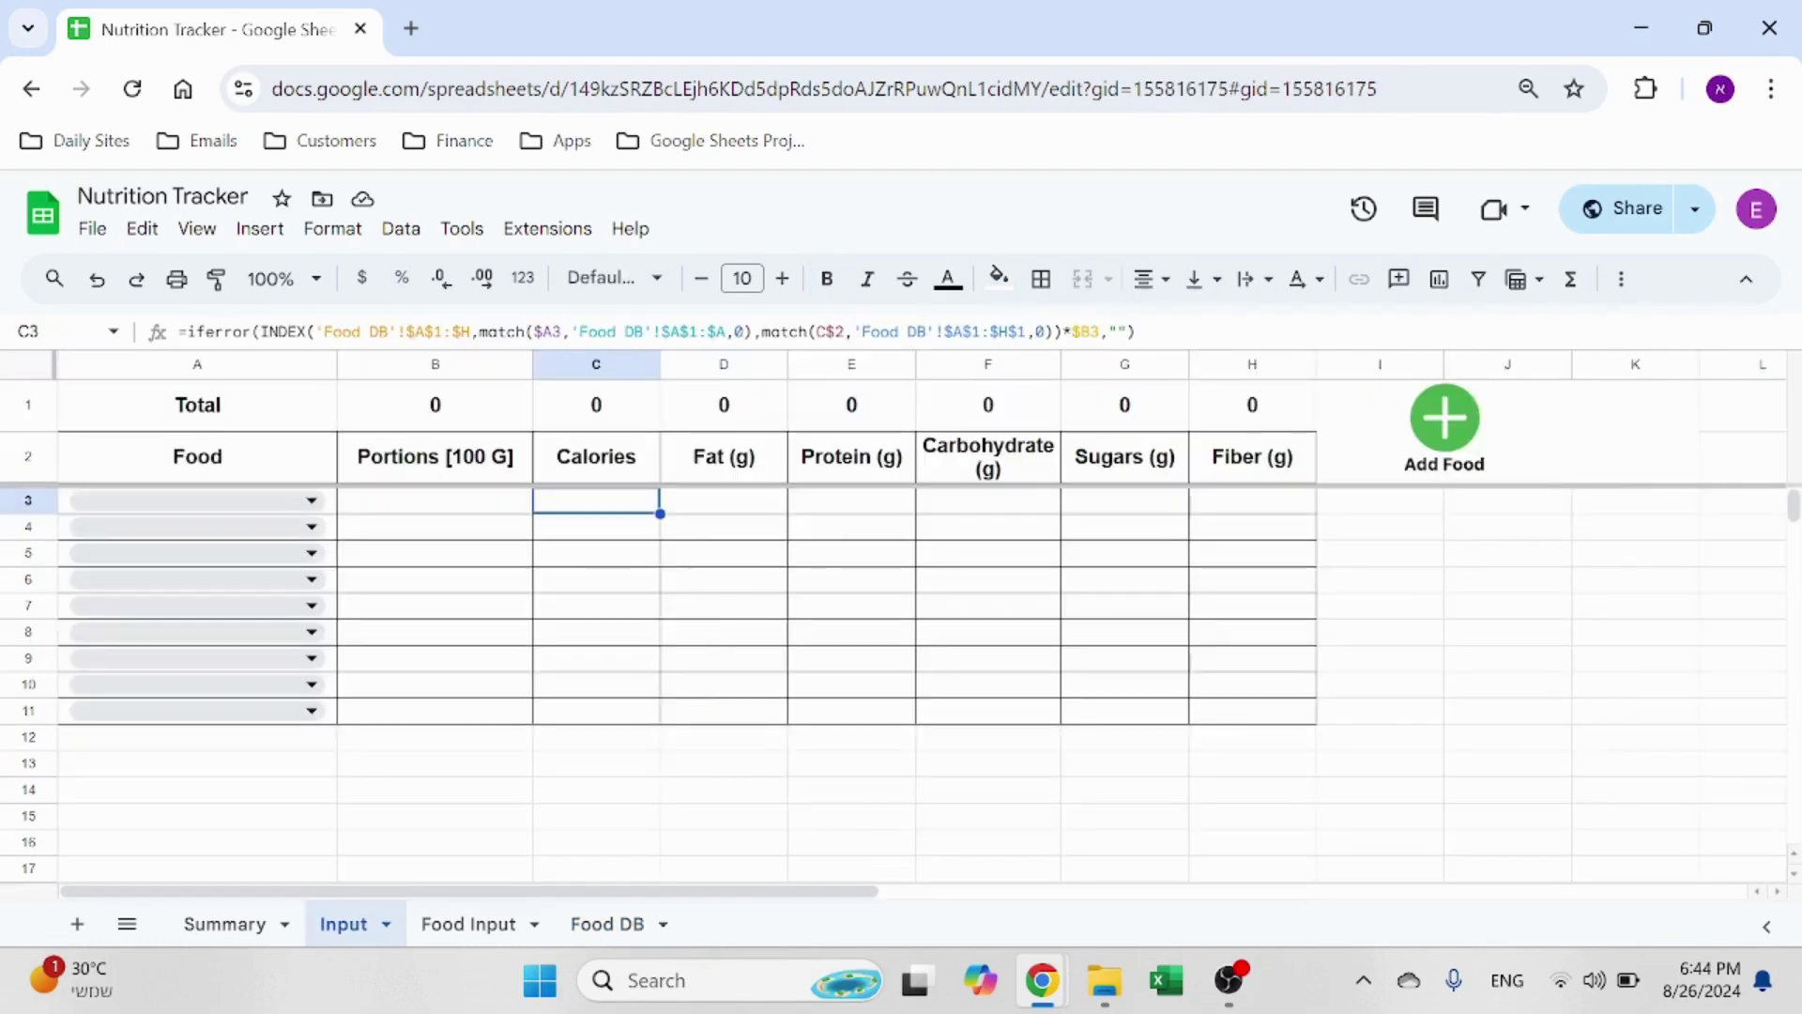
double_click(738, 332)
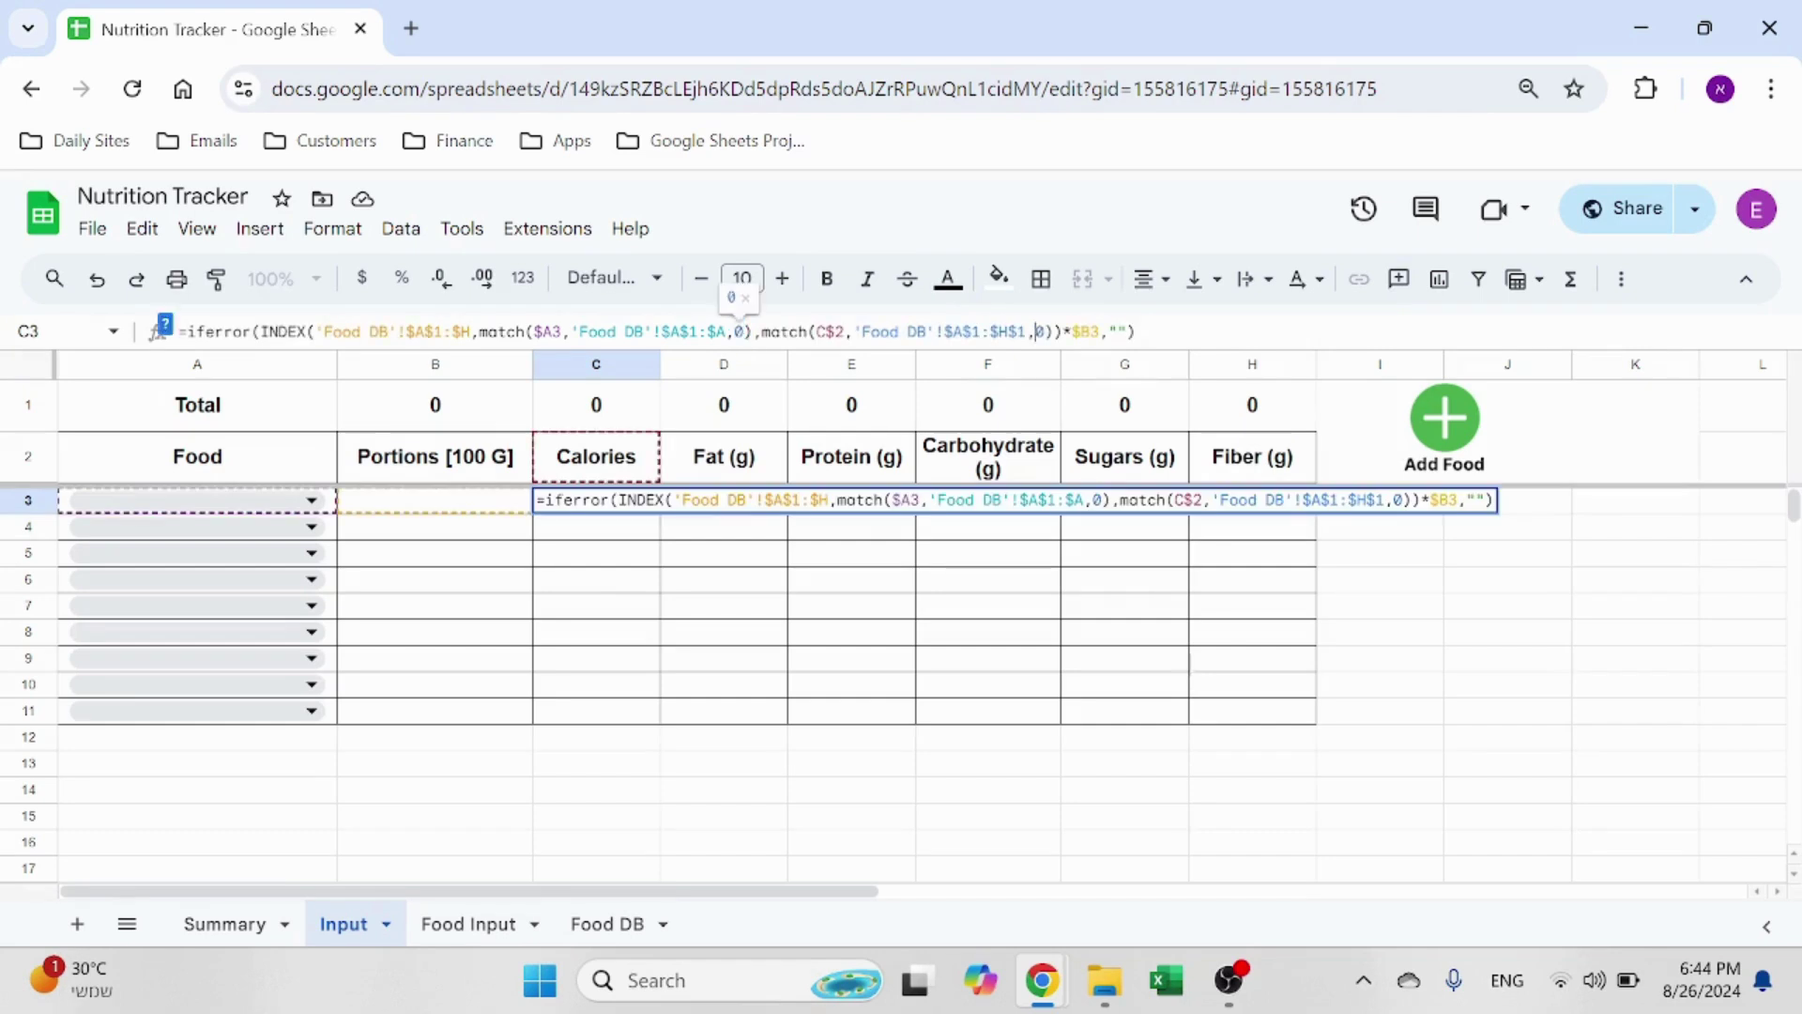
key("Escape")
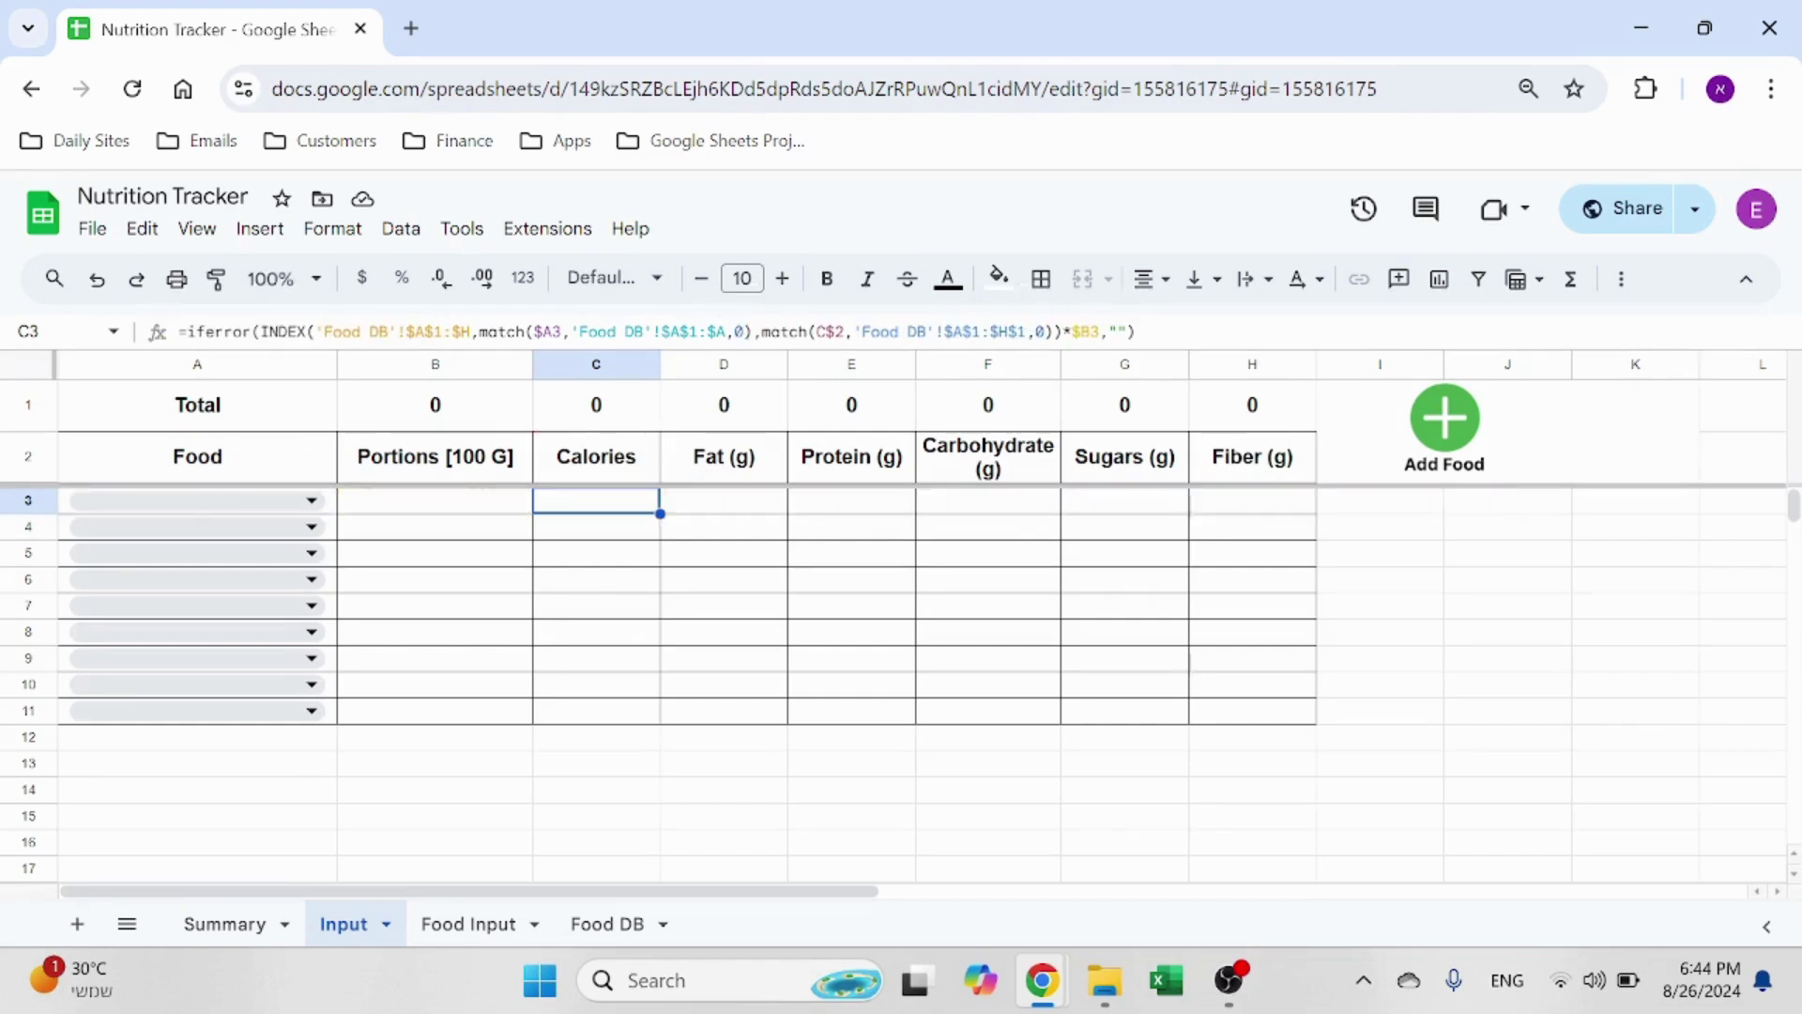
key("Return")
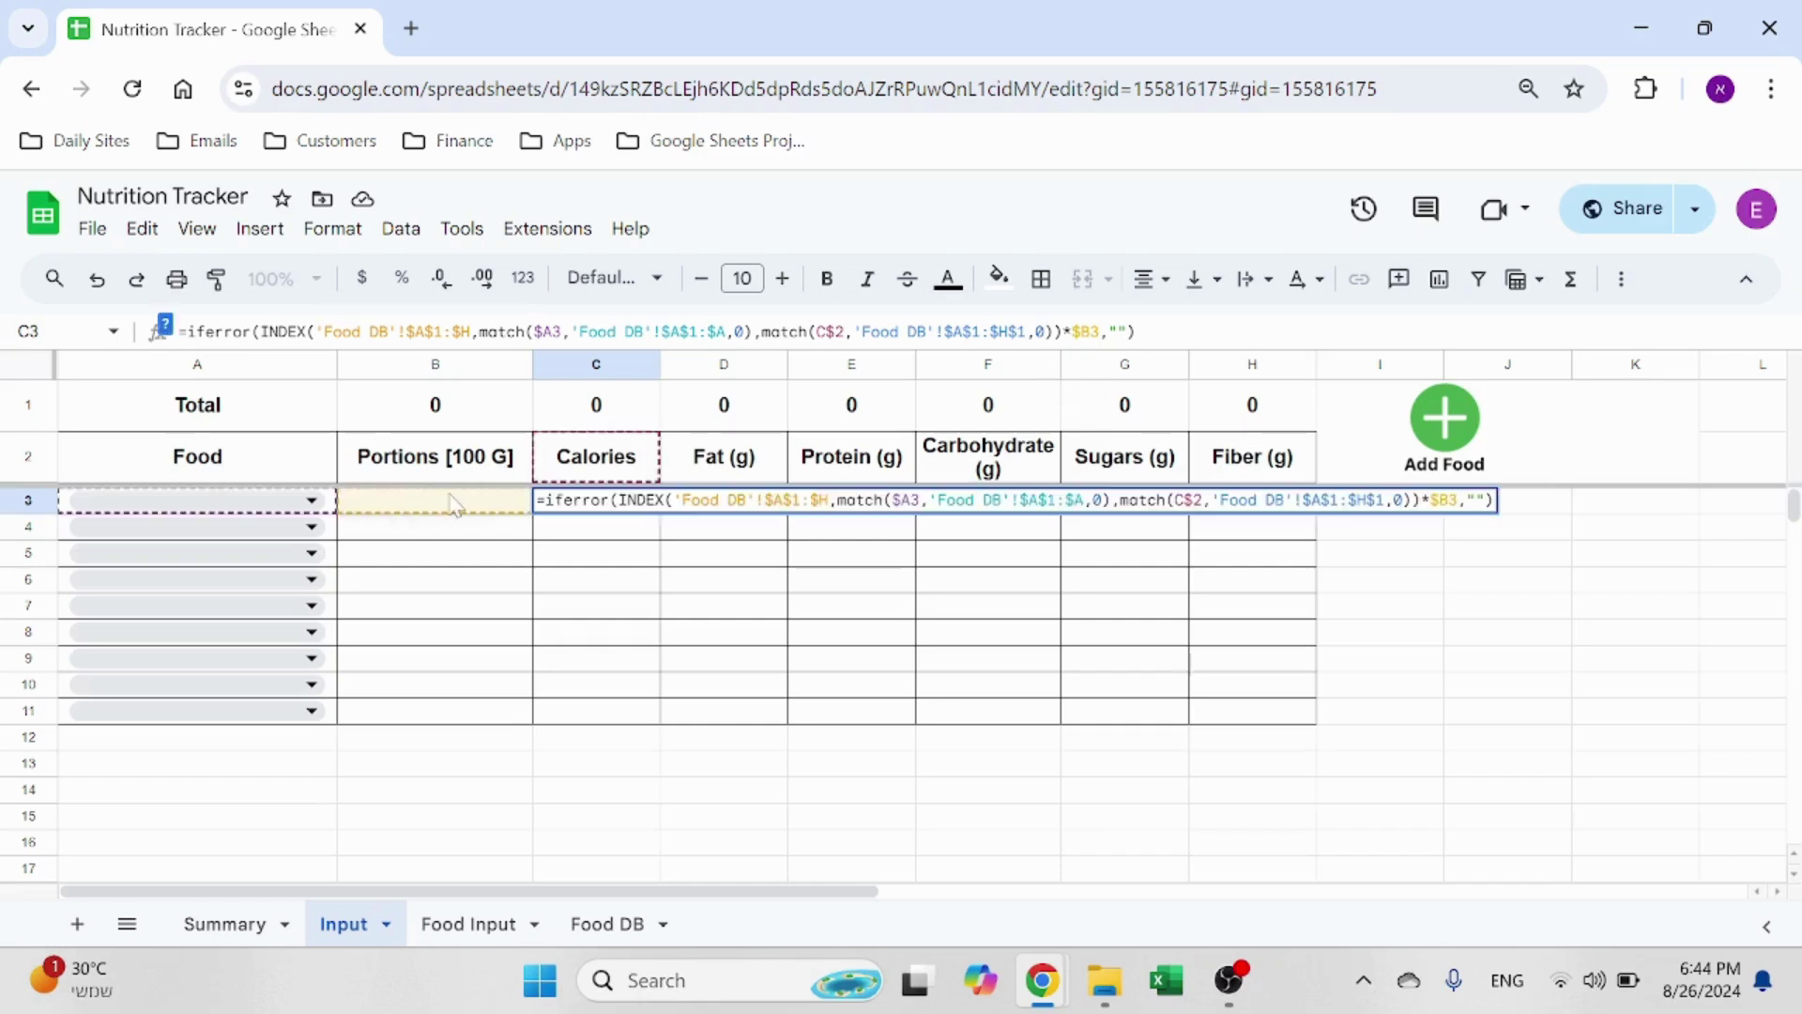
key("Escape")
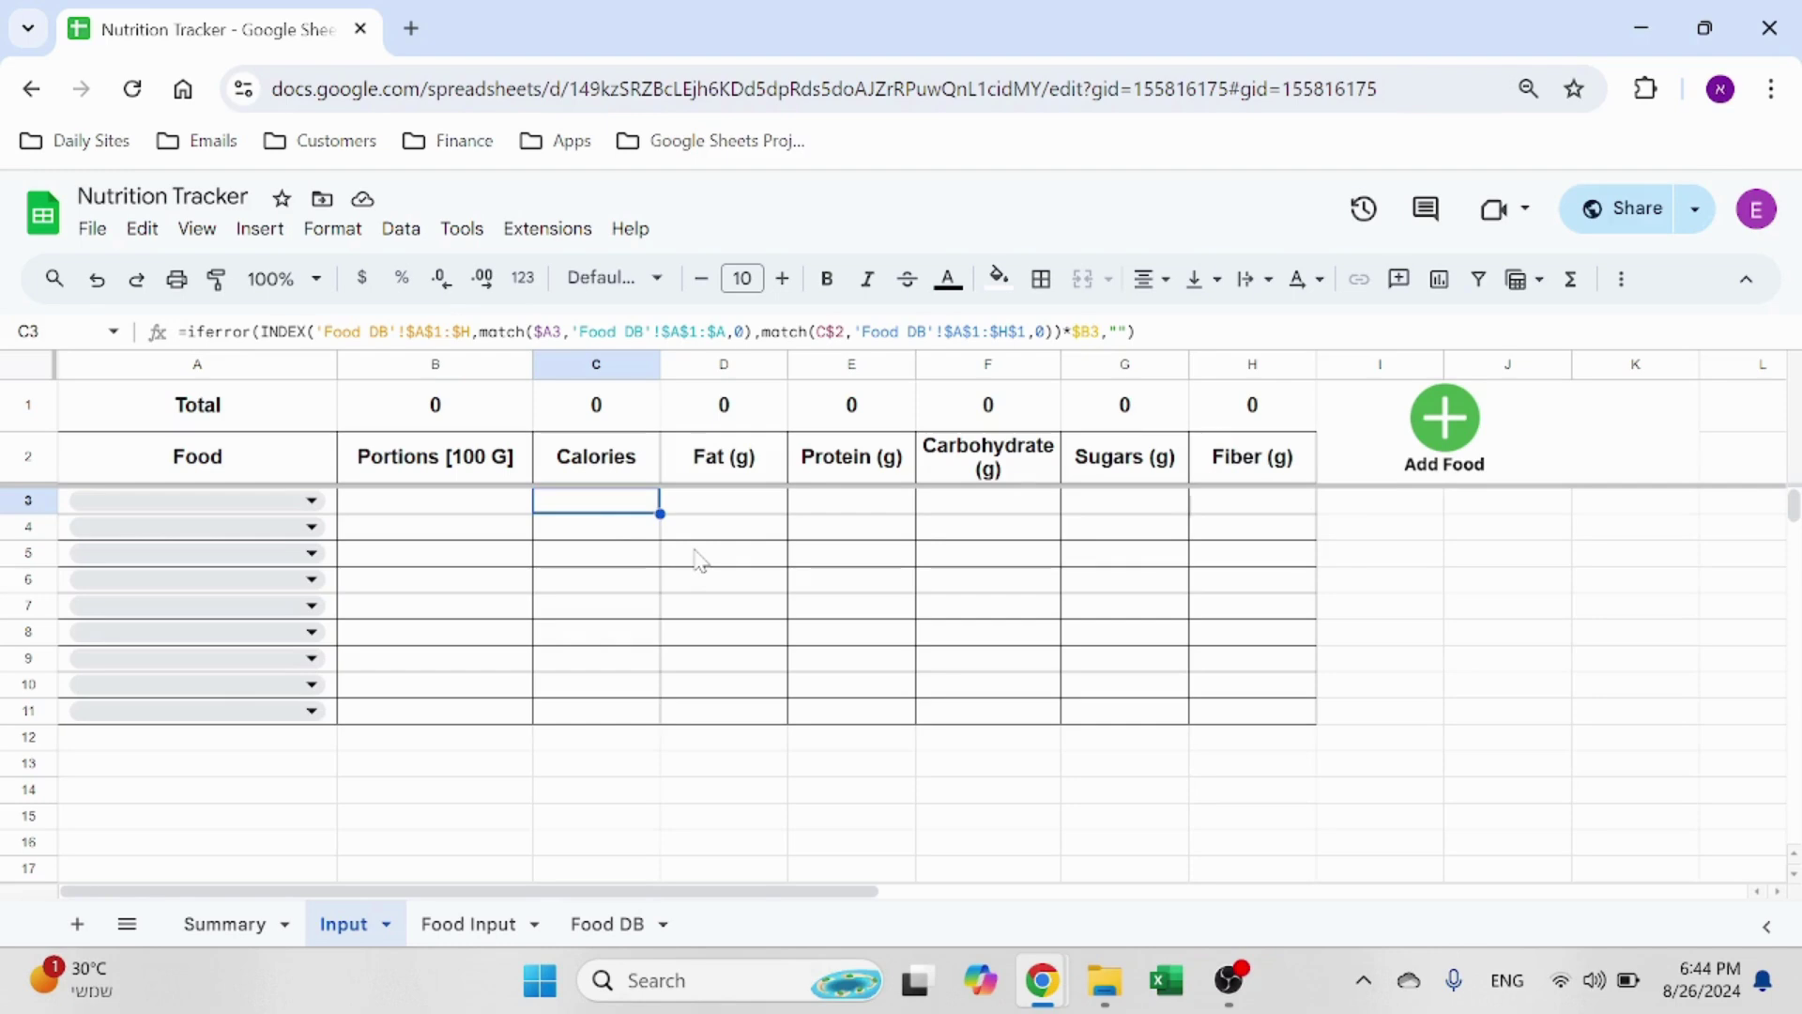
left_click(601, 418)
left_click(627, 507)
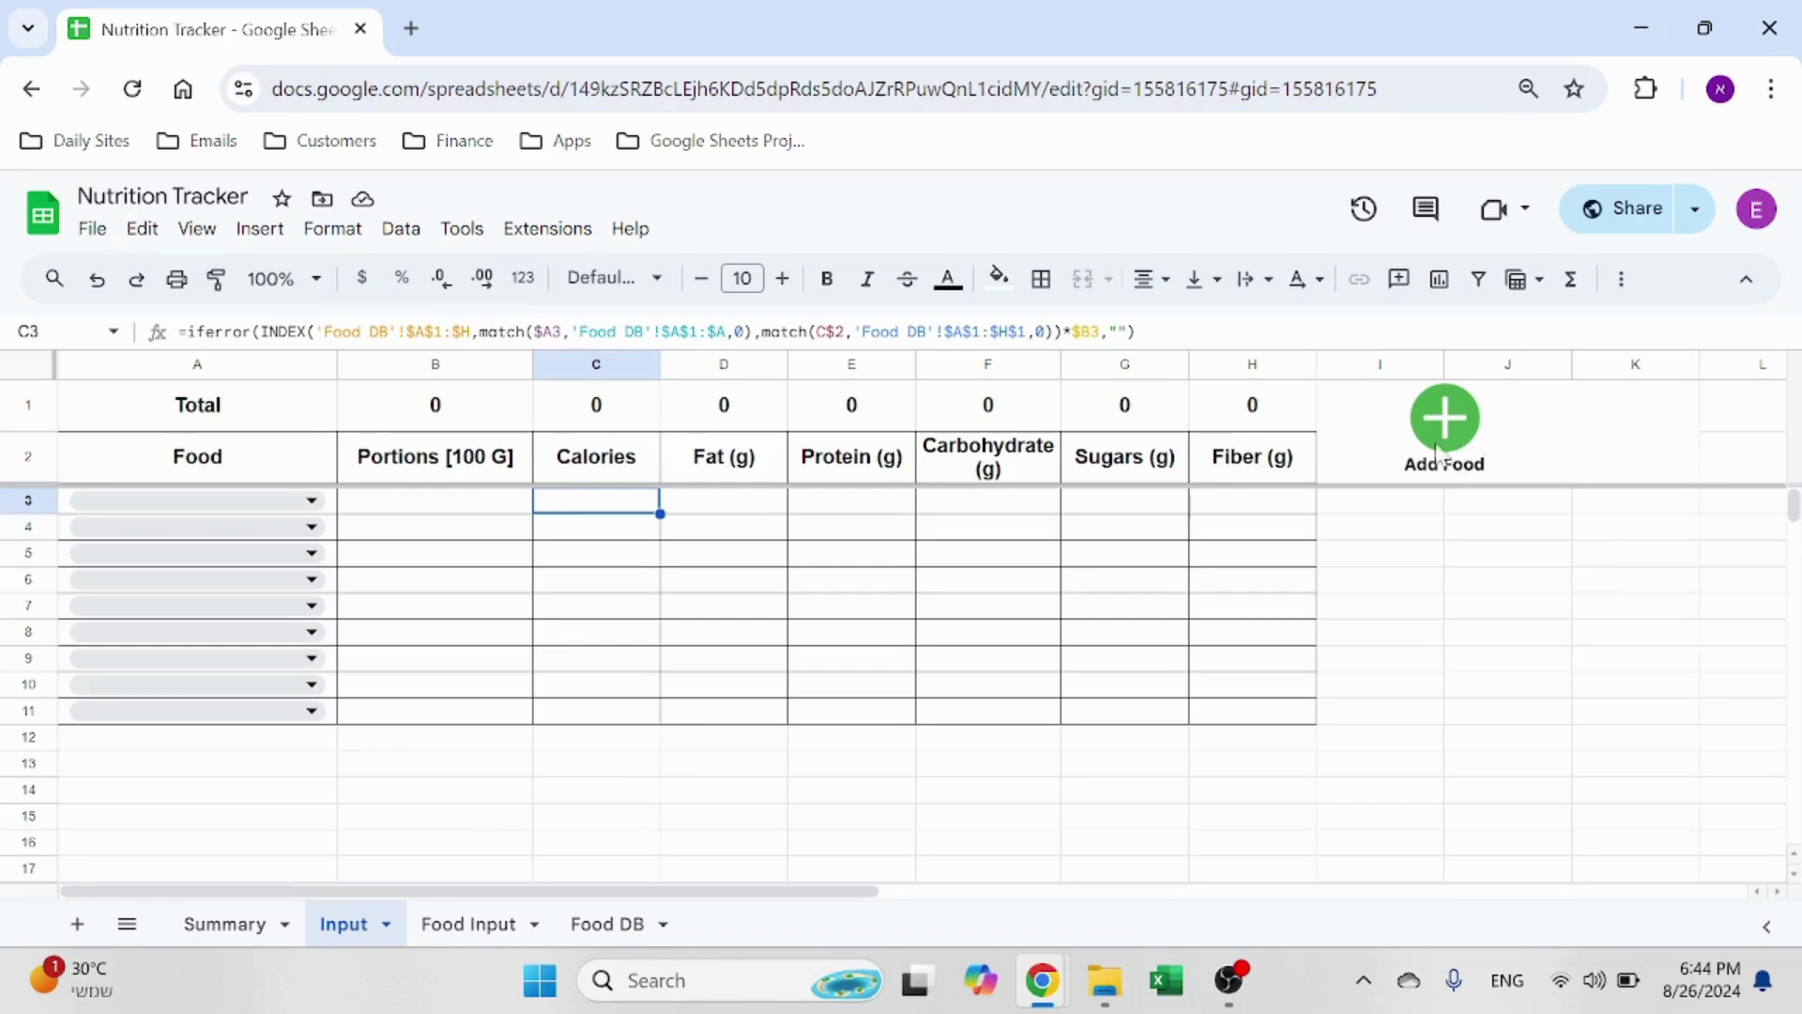
Step: Examine the Daily Target values for each nutrient in B4:B9 of the Summary sheet
left_click(225, 924)
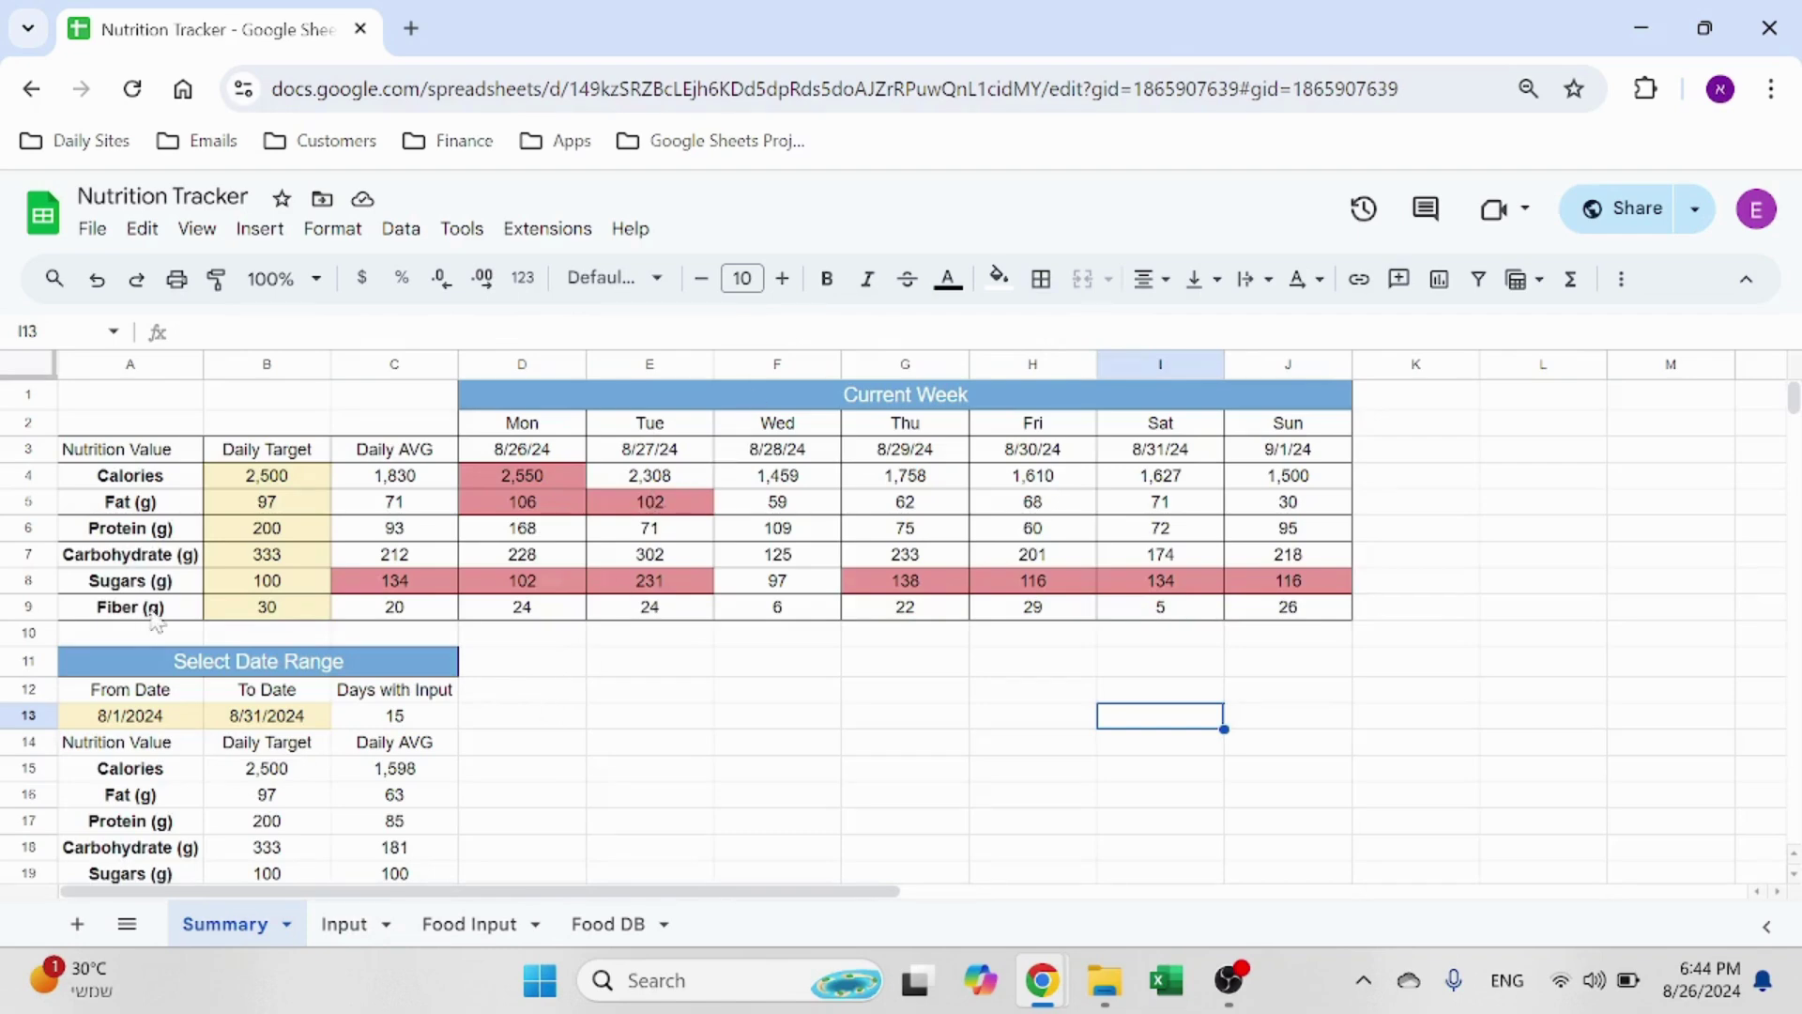
left_click_drag(287, 483, 286, 605)
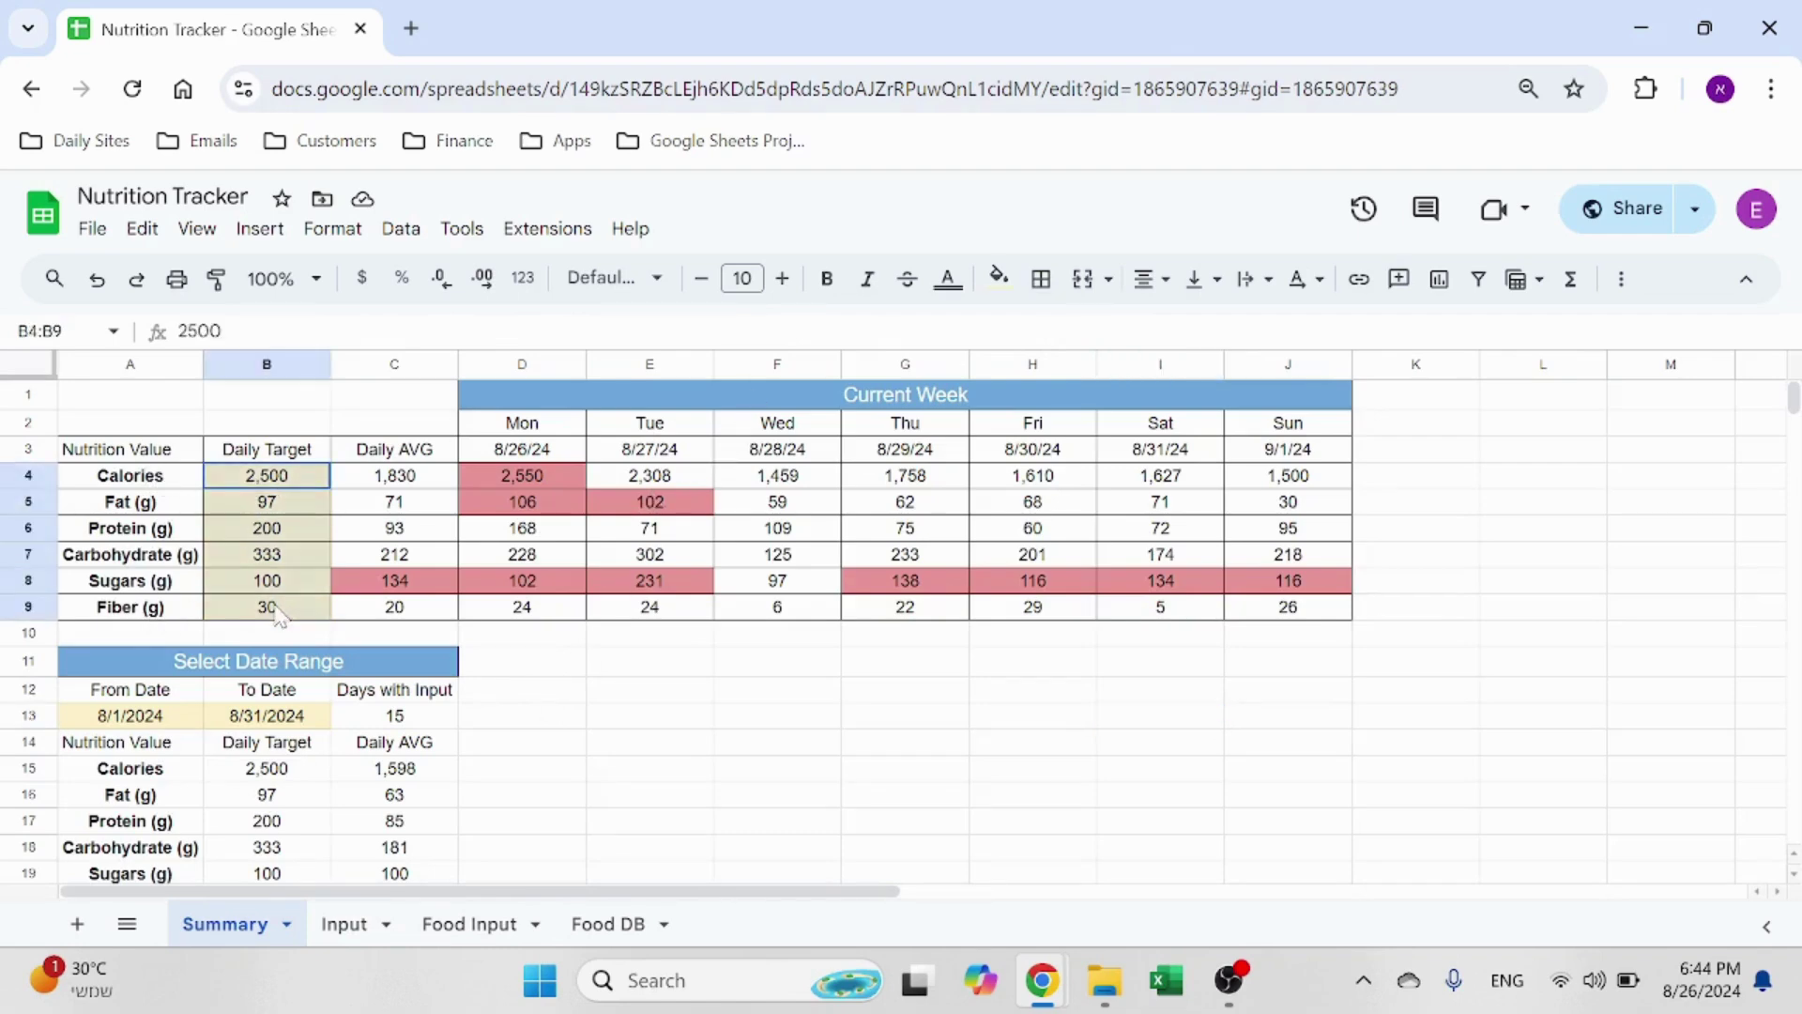
left_click(291, 586)
left_click(296, 485)
left_click(297, 502)
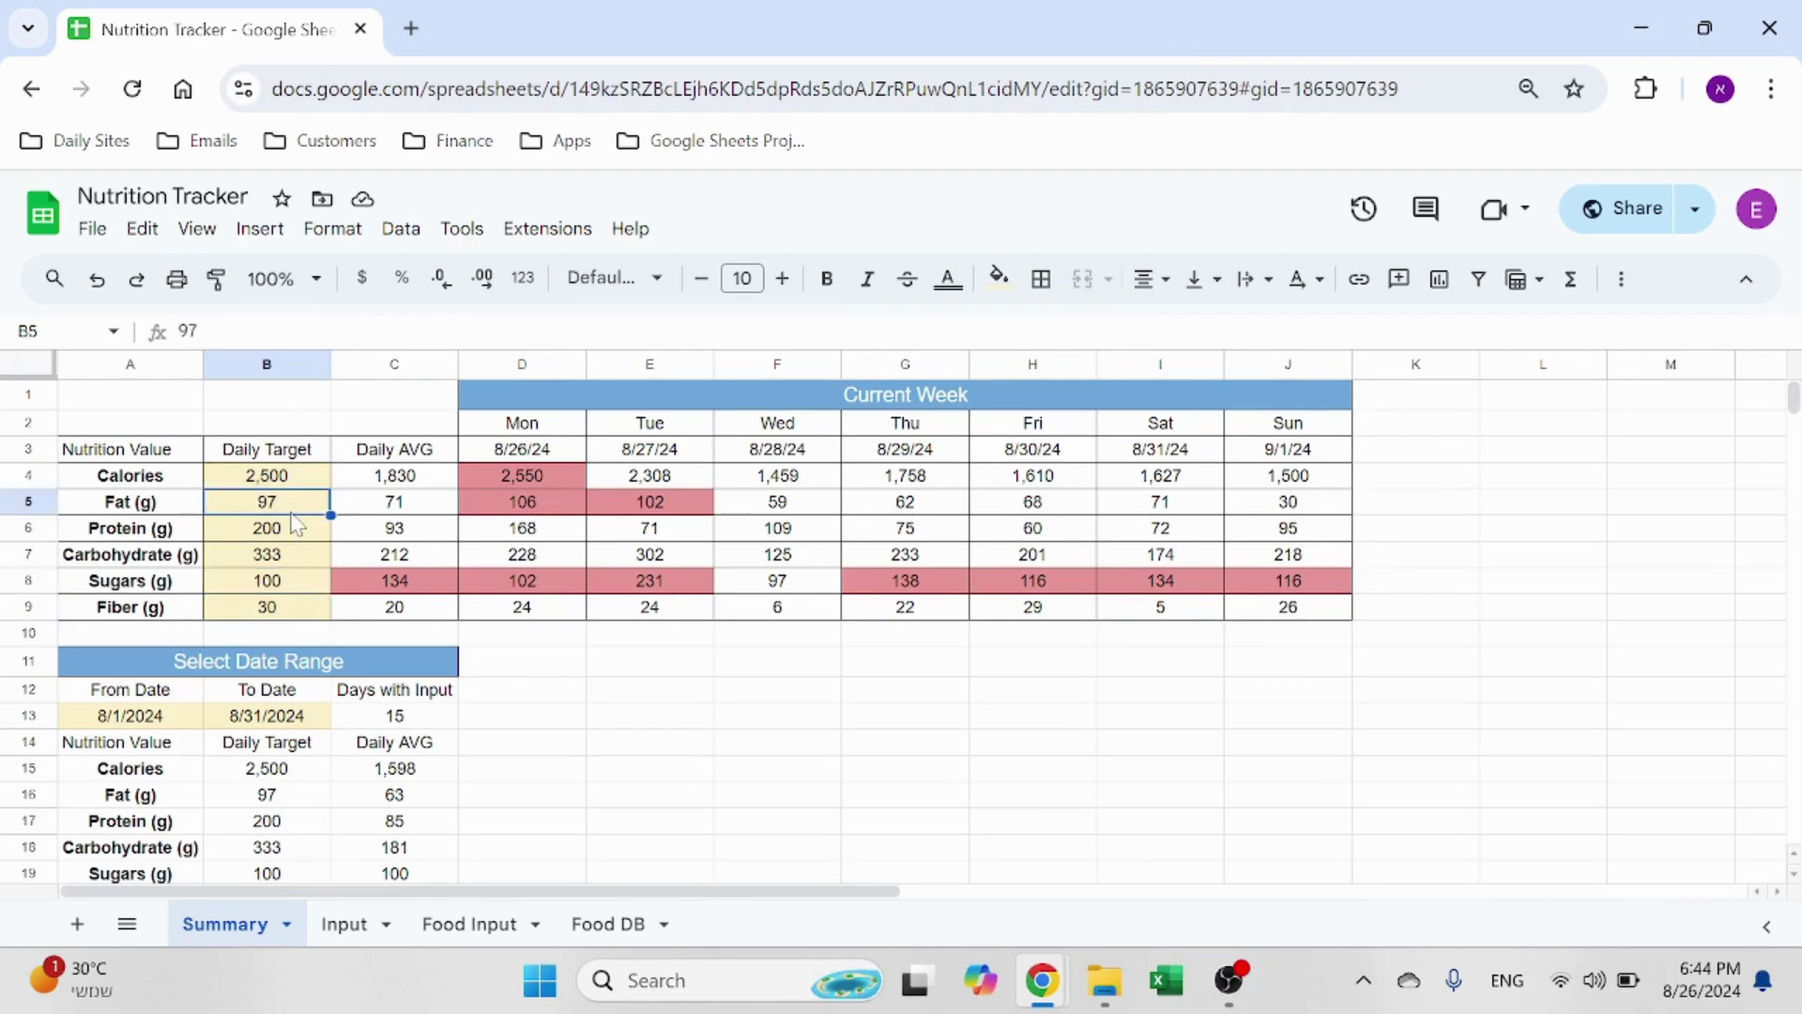
left_click(272, 714)
left_click(275, 483)
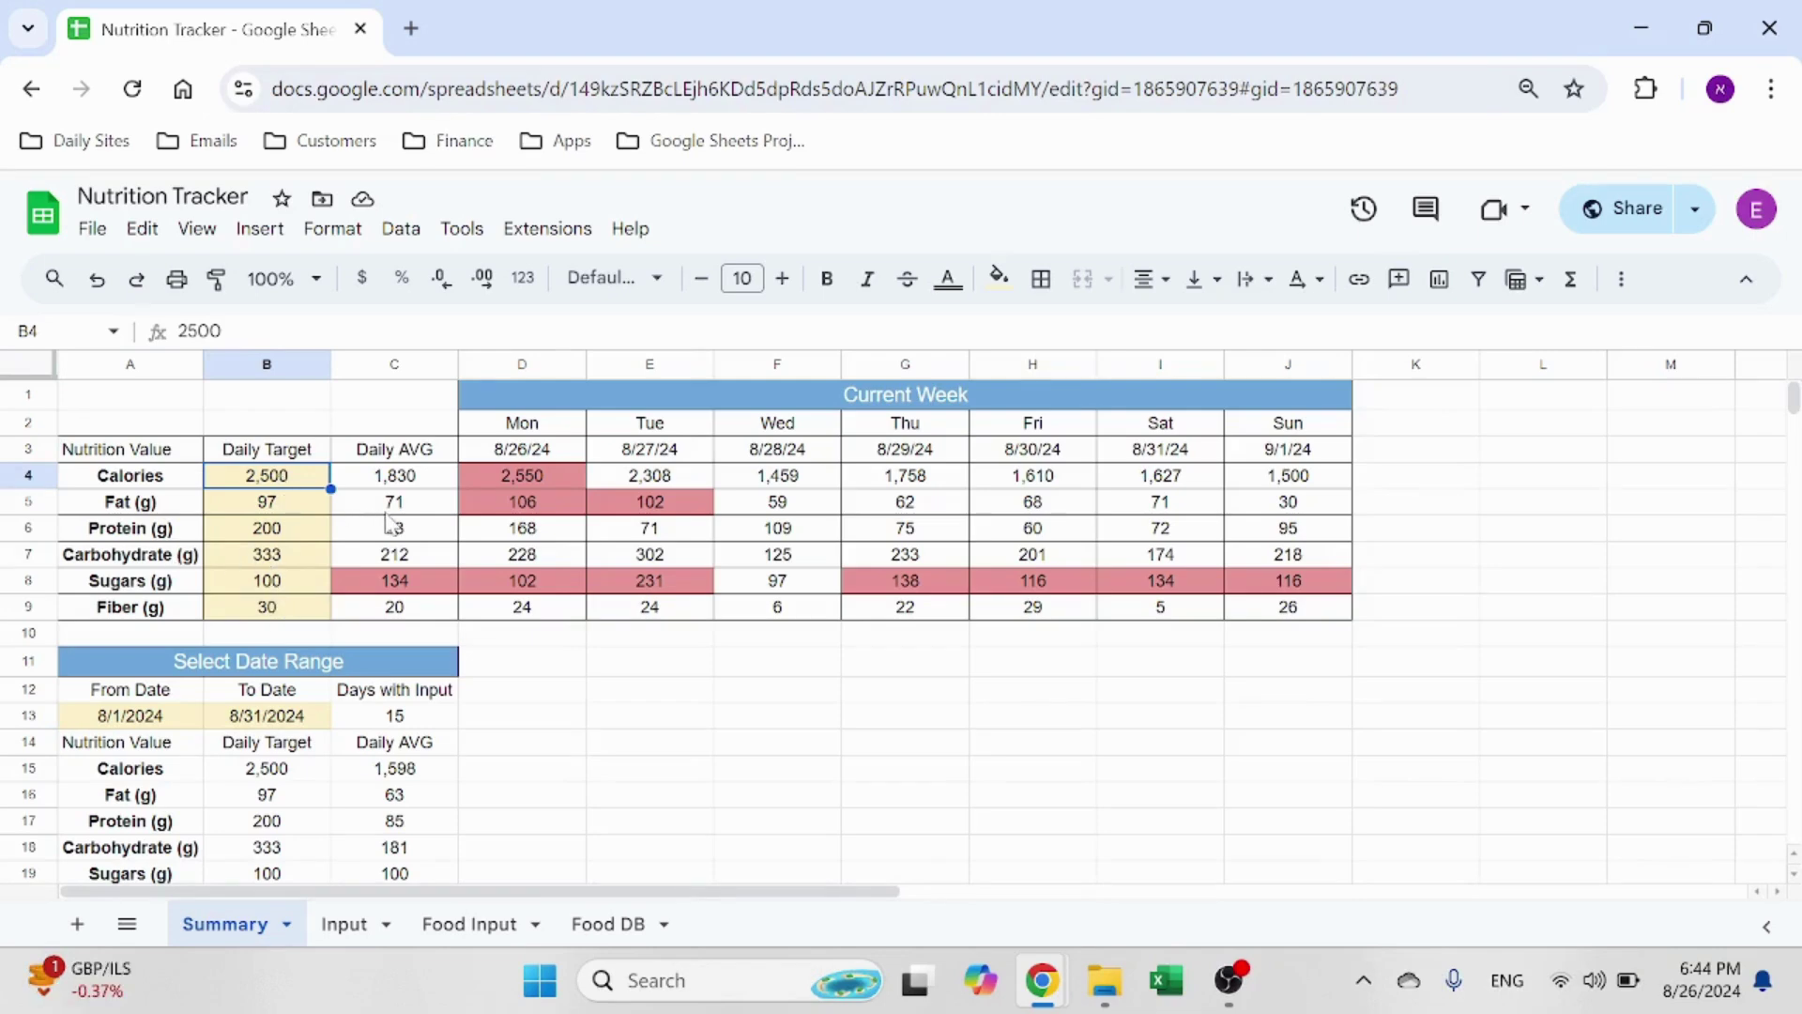
Step: Examine the Current Week dates in D3:J3 and the daily calorie totals from Monday through Sunday
left_click_drag(572, 455, 1274, 454)
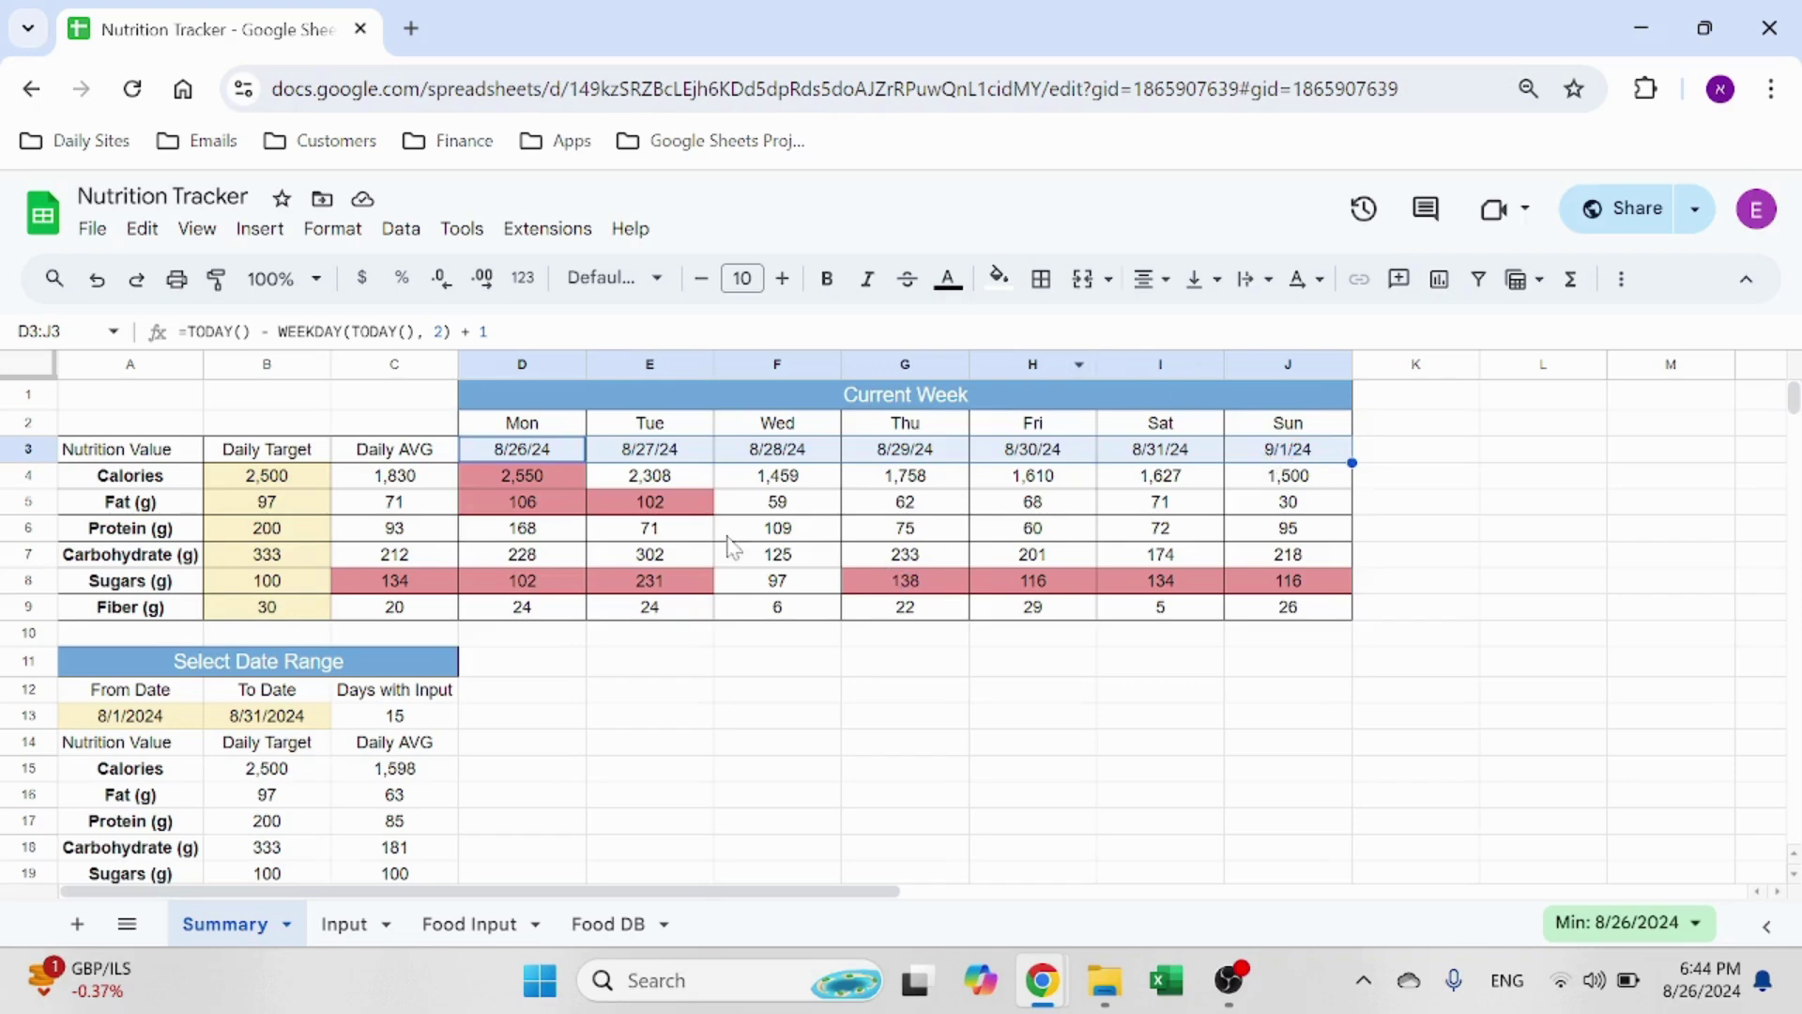
left_click(580, 484)
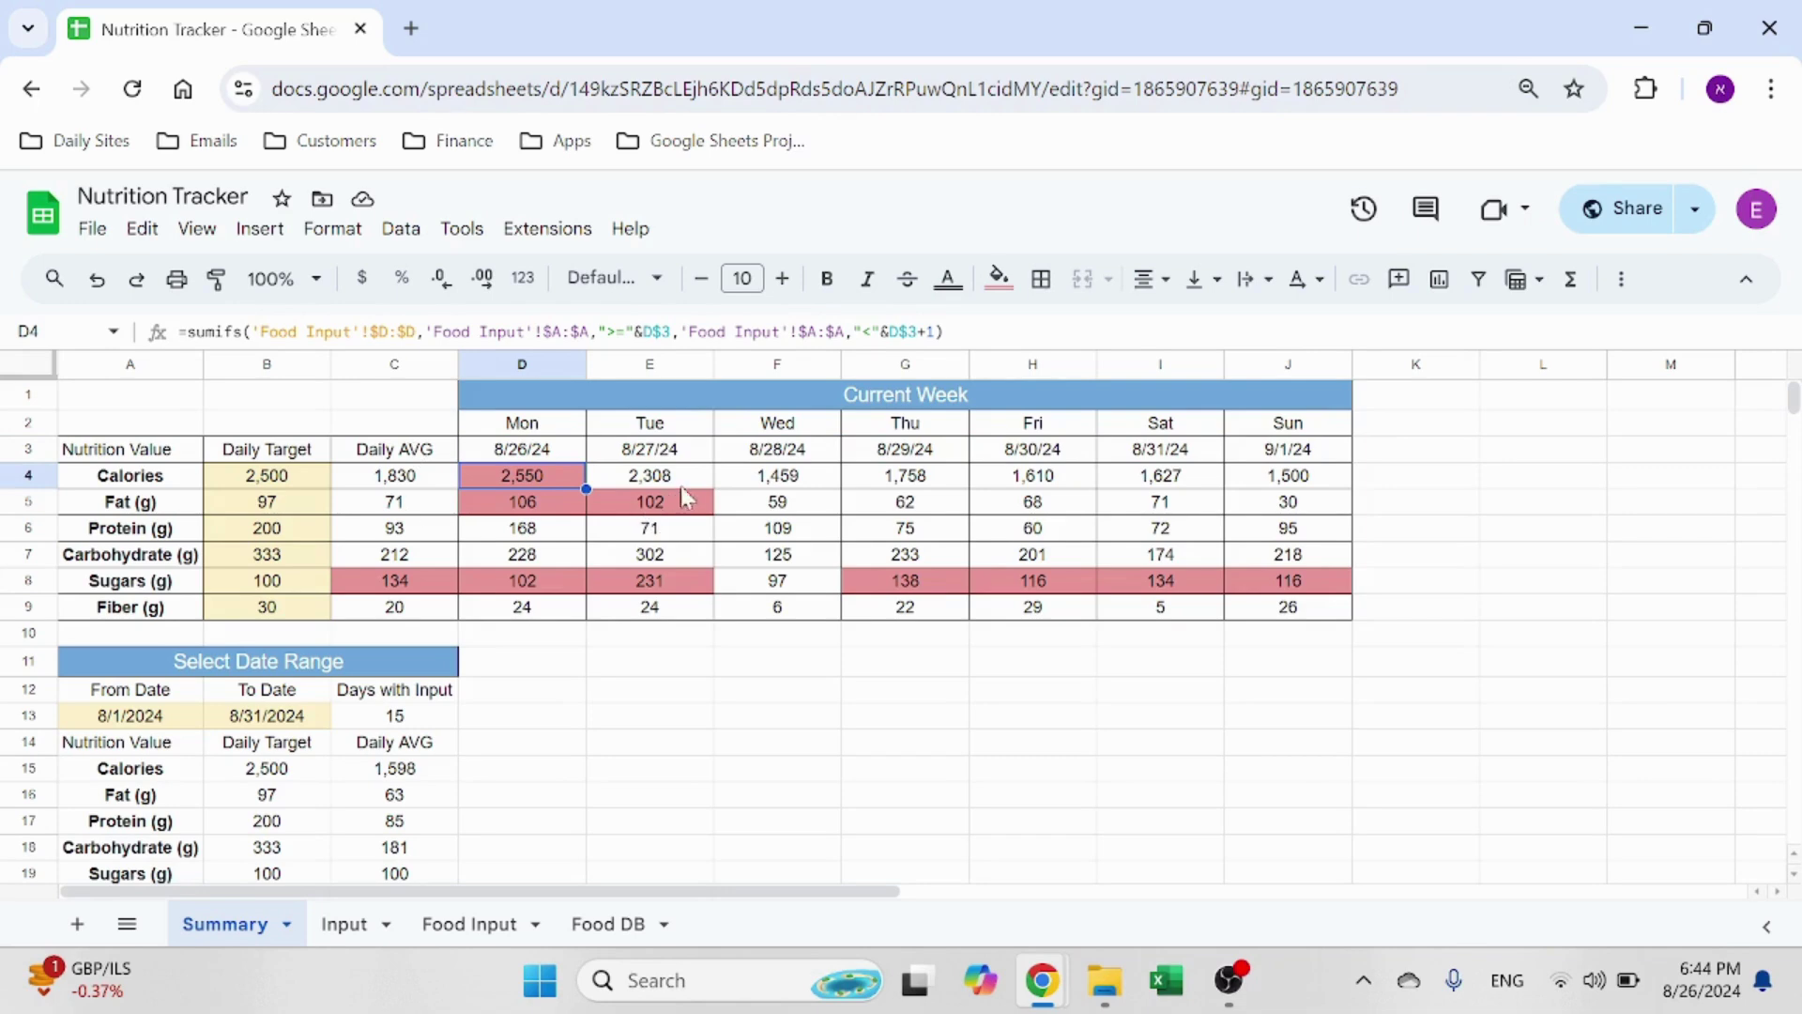
left_click(693, 480)
left_click(779, 479)
left_click(933, 480)
left_click(1088, 483)
left_click(1304, 484)
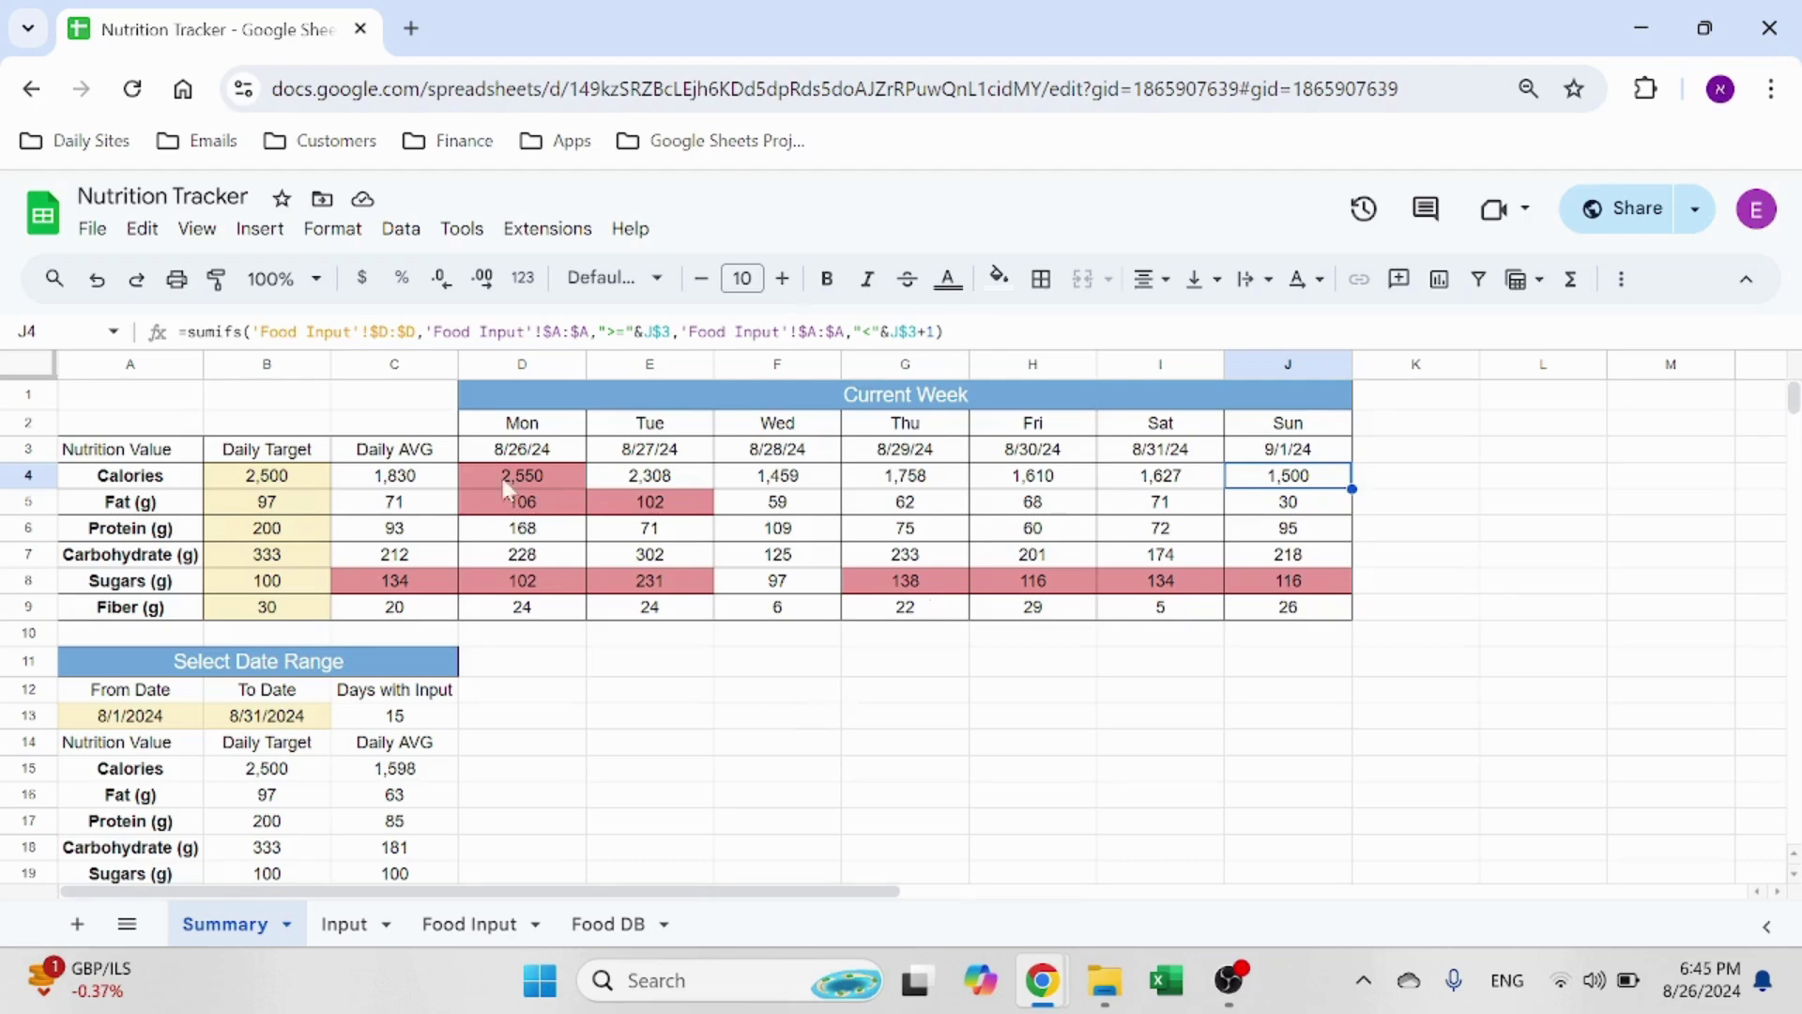
Step: Examine the Daily AVG column and the red-highlighted cells that exceed their daily targets
left_click(427, 483)
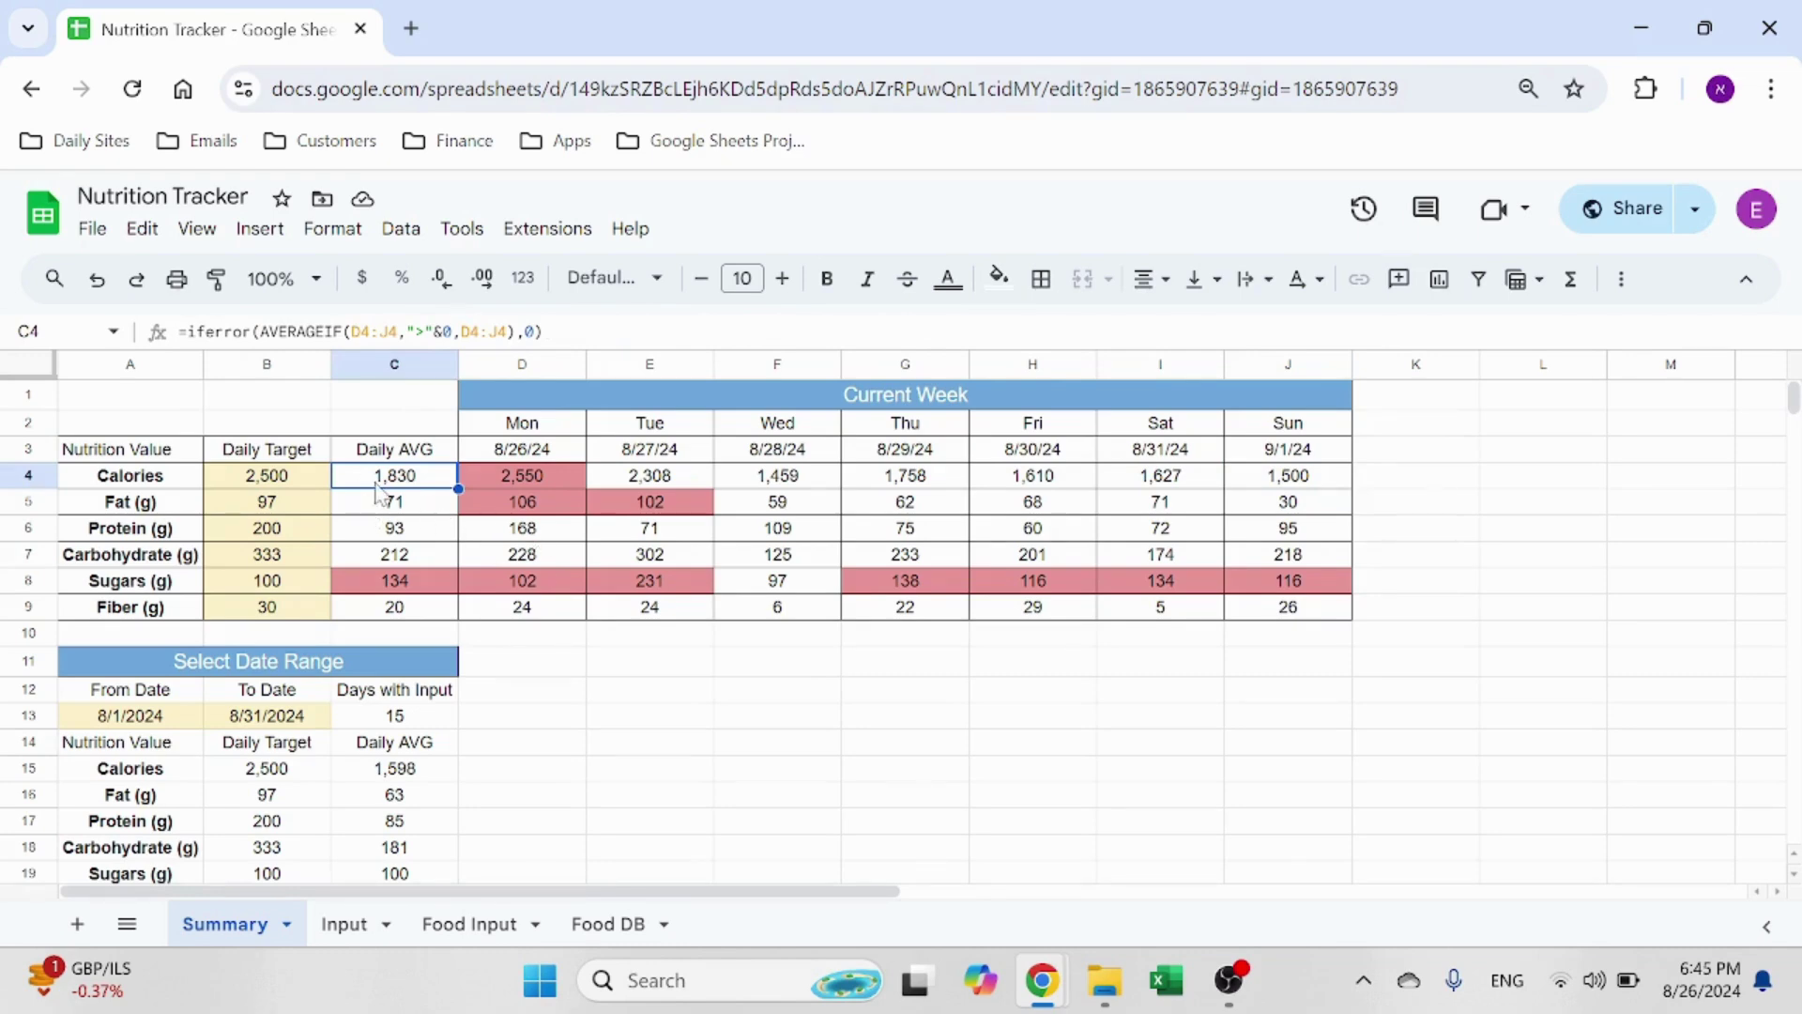
left_click(427, 592)
left_click(545, 481)
left_click(648, 507)
left_click(1032, 586)
Step: Set the Sugars daily target in B8 to 120
left_click(295, 587)
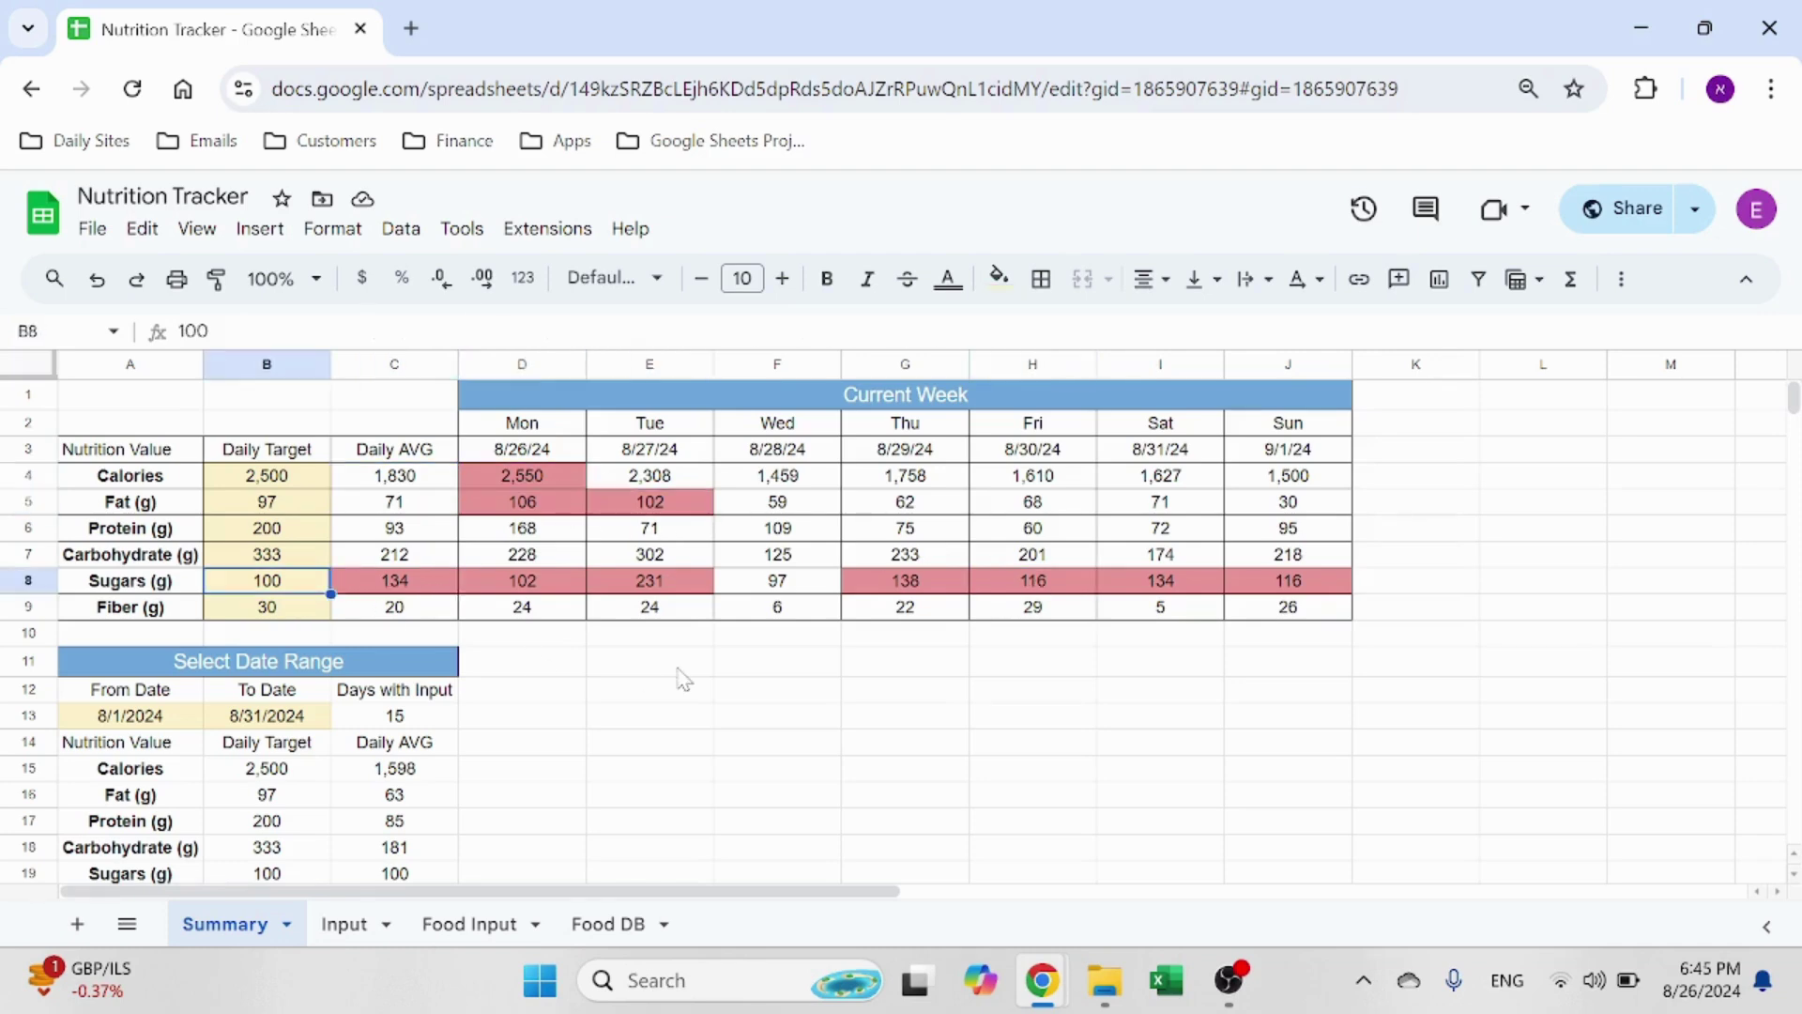
type("120")
key("Return")
key("Up")
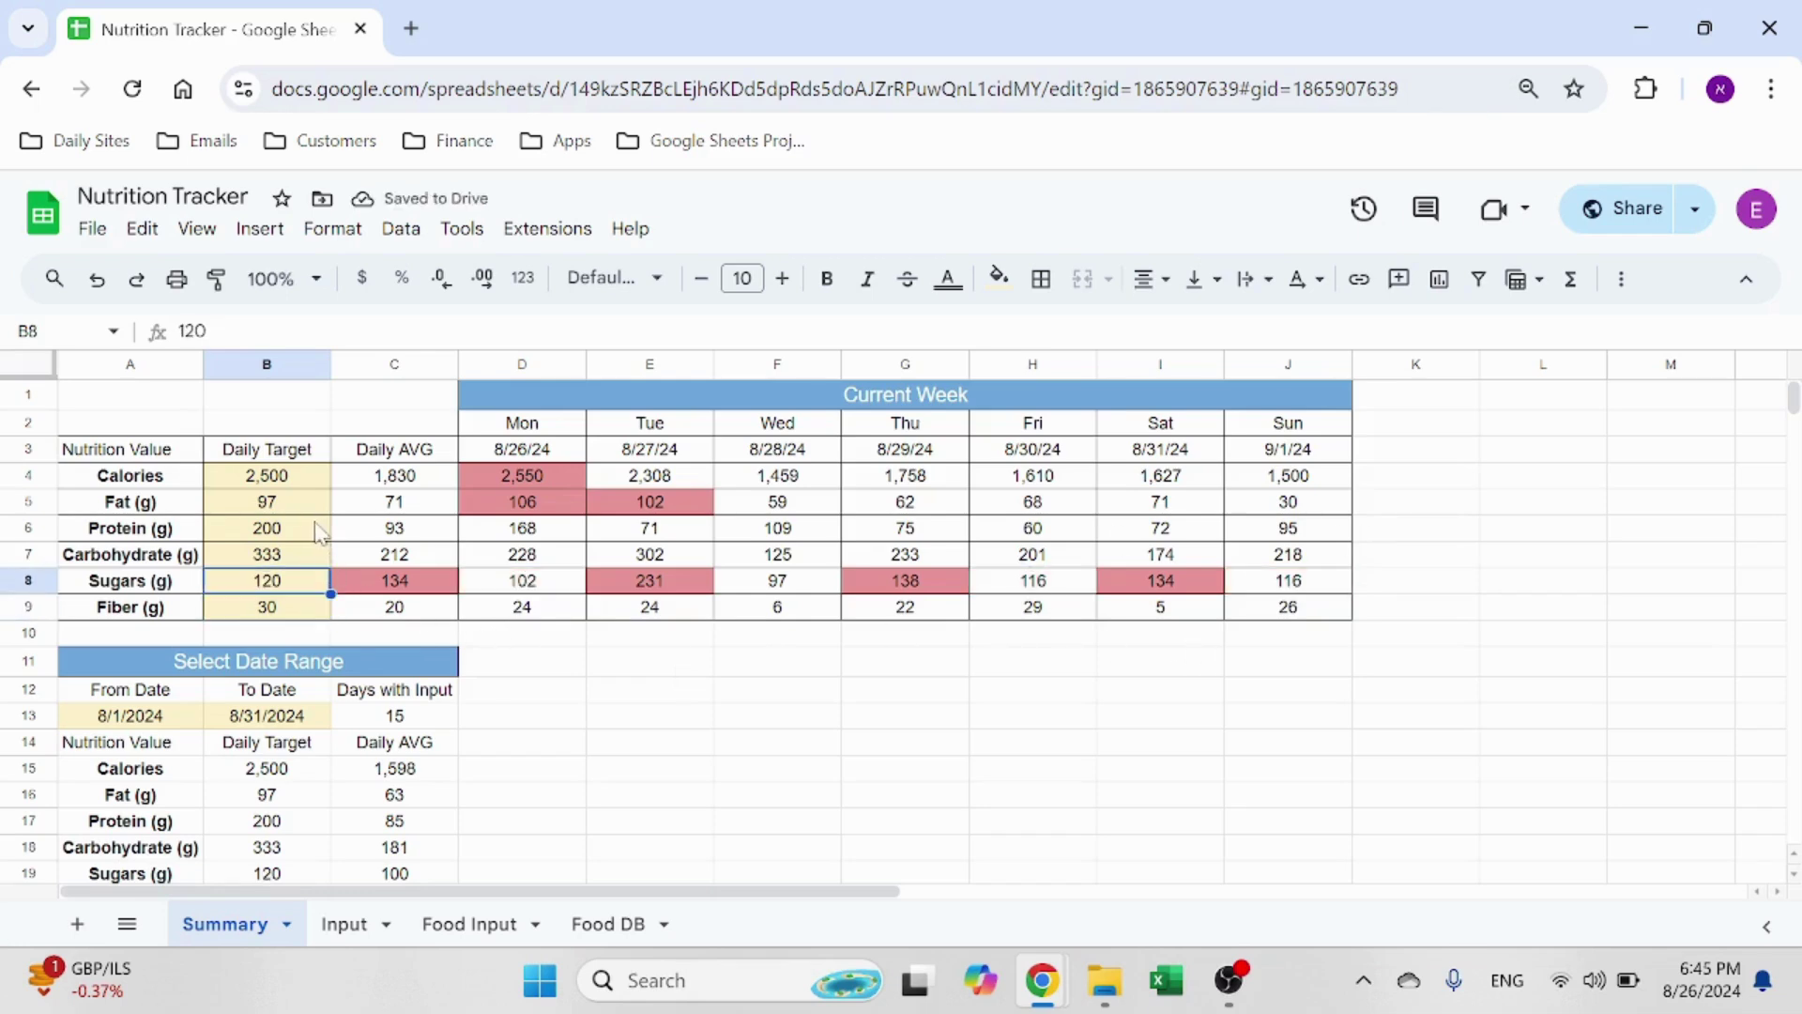
Step: Set the Protein daily target in B6 to 150
left_click(316, 537)
type("1")
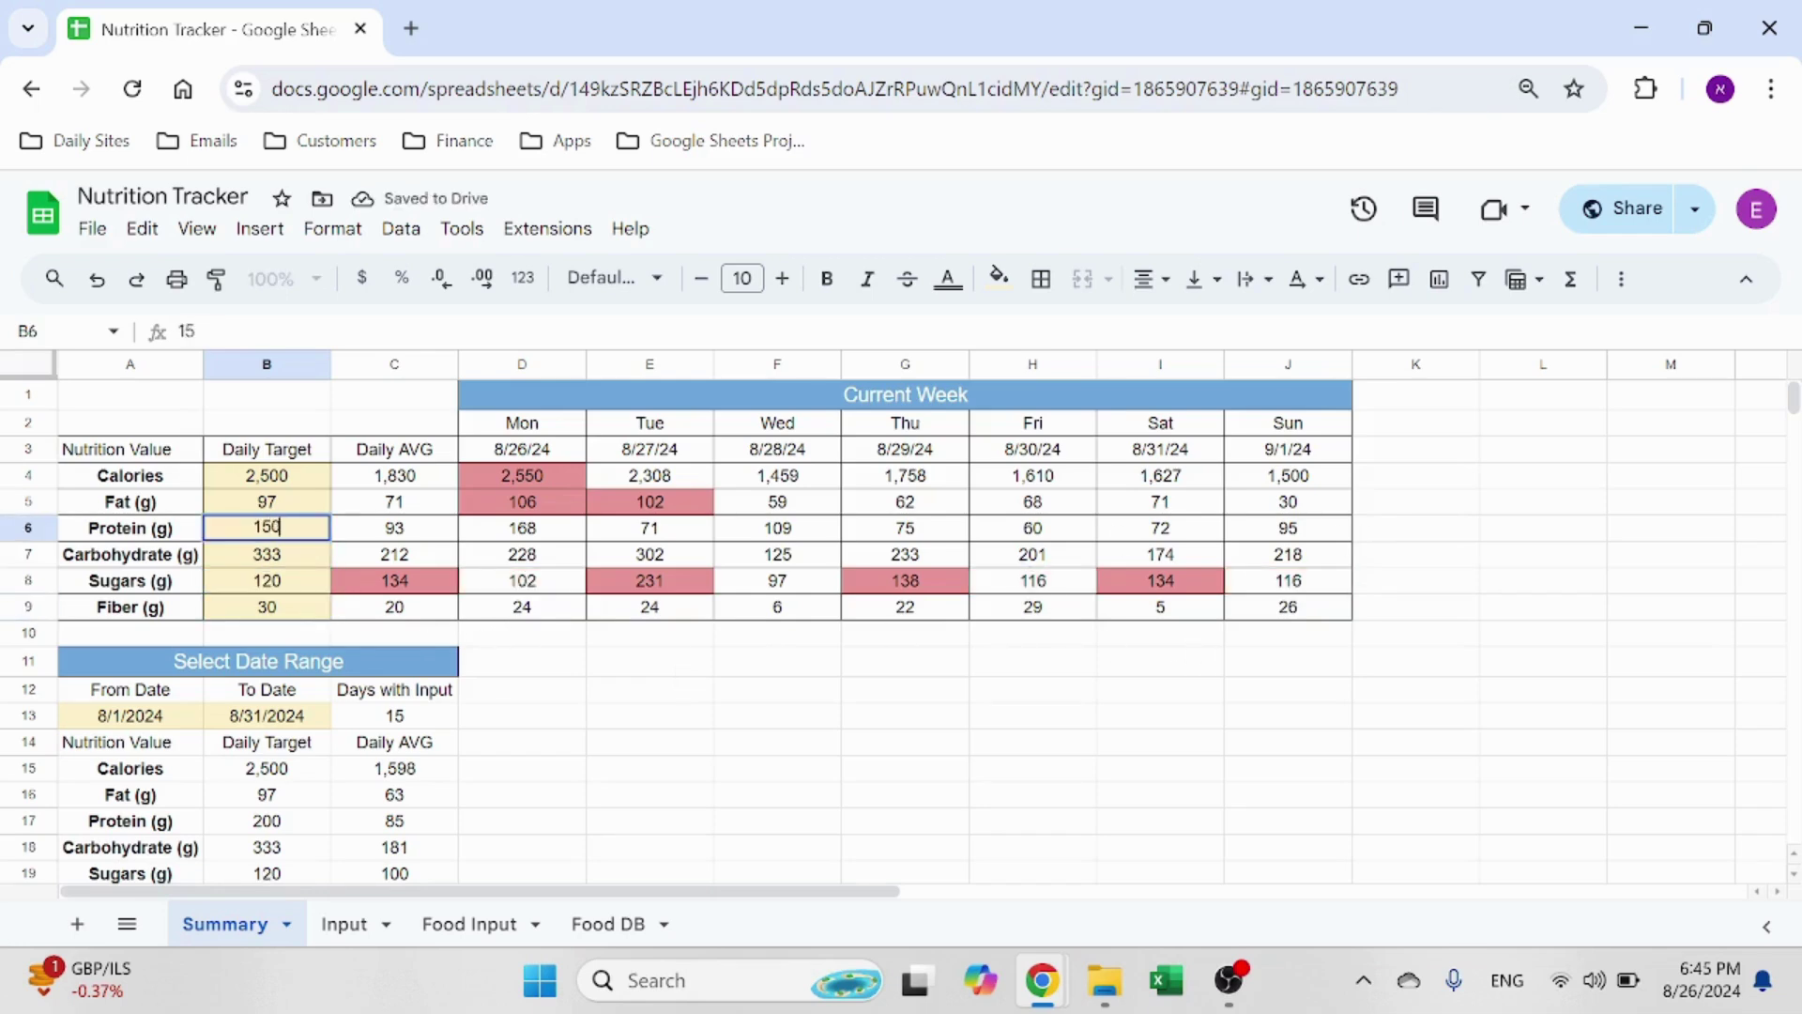
type("50")
key("Return")
key("Up")
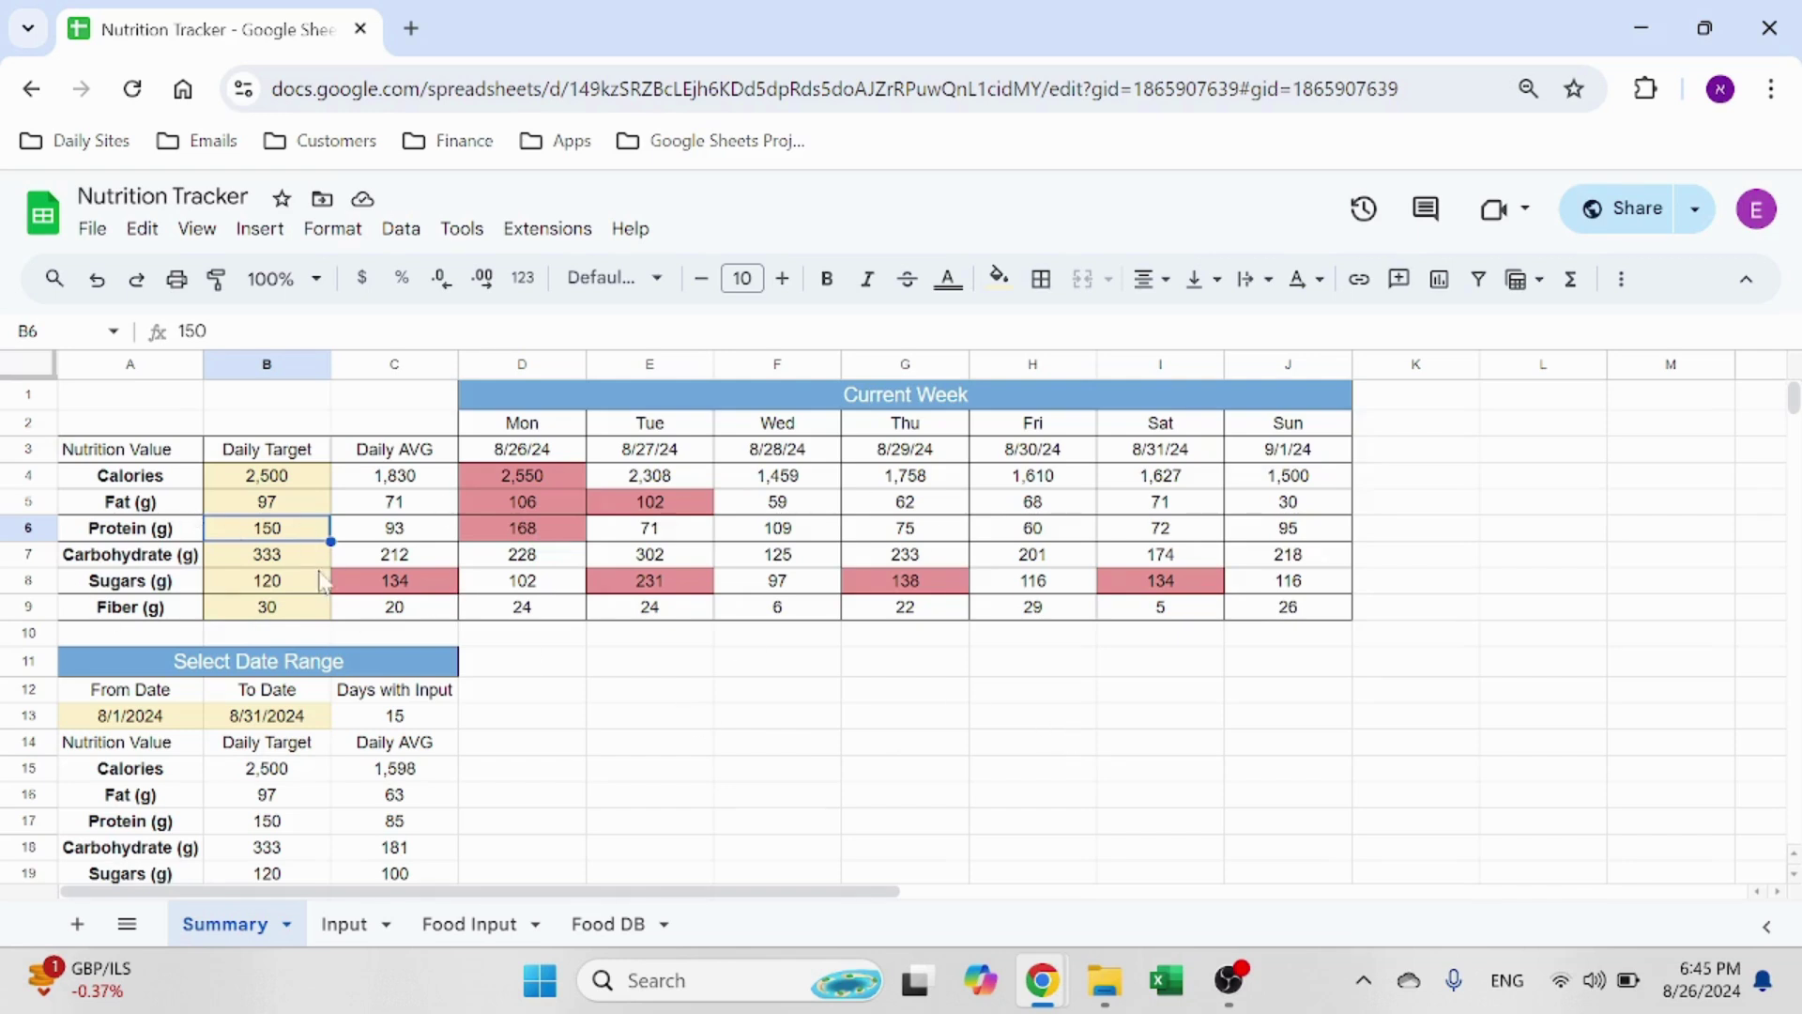
Step: Examine the IFERROR/AVERAGEIF formula over D4:J4 in the Calories Daily AVG cell C4
left_click(307, 489)
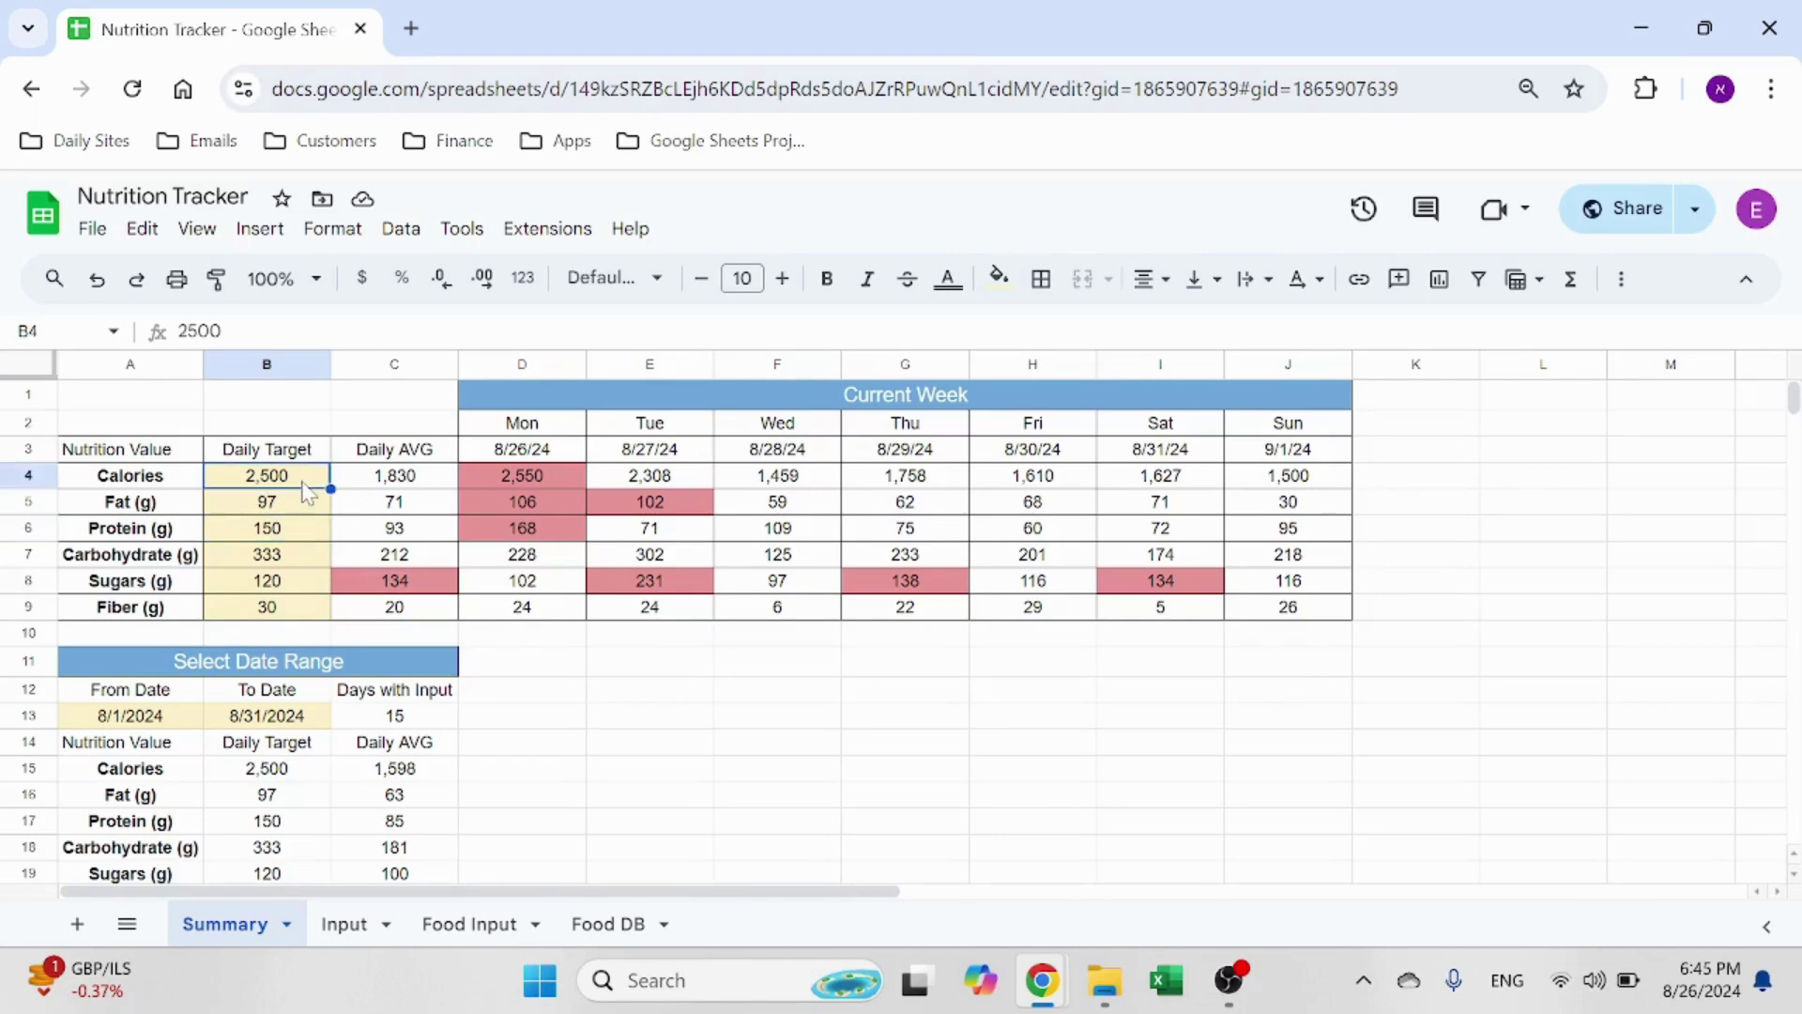
left_click(413, 476)
left_click(600, 331)
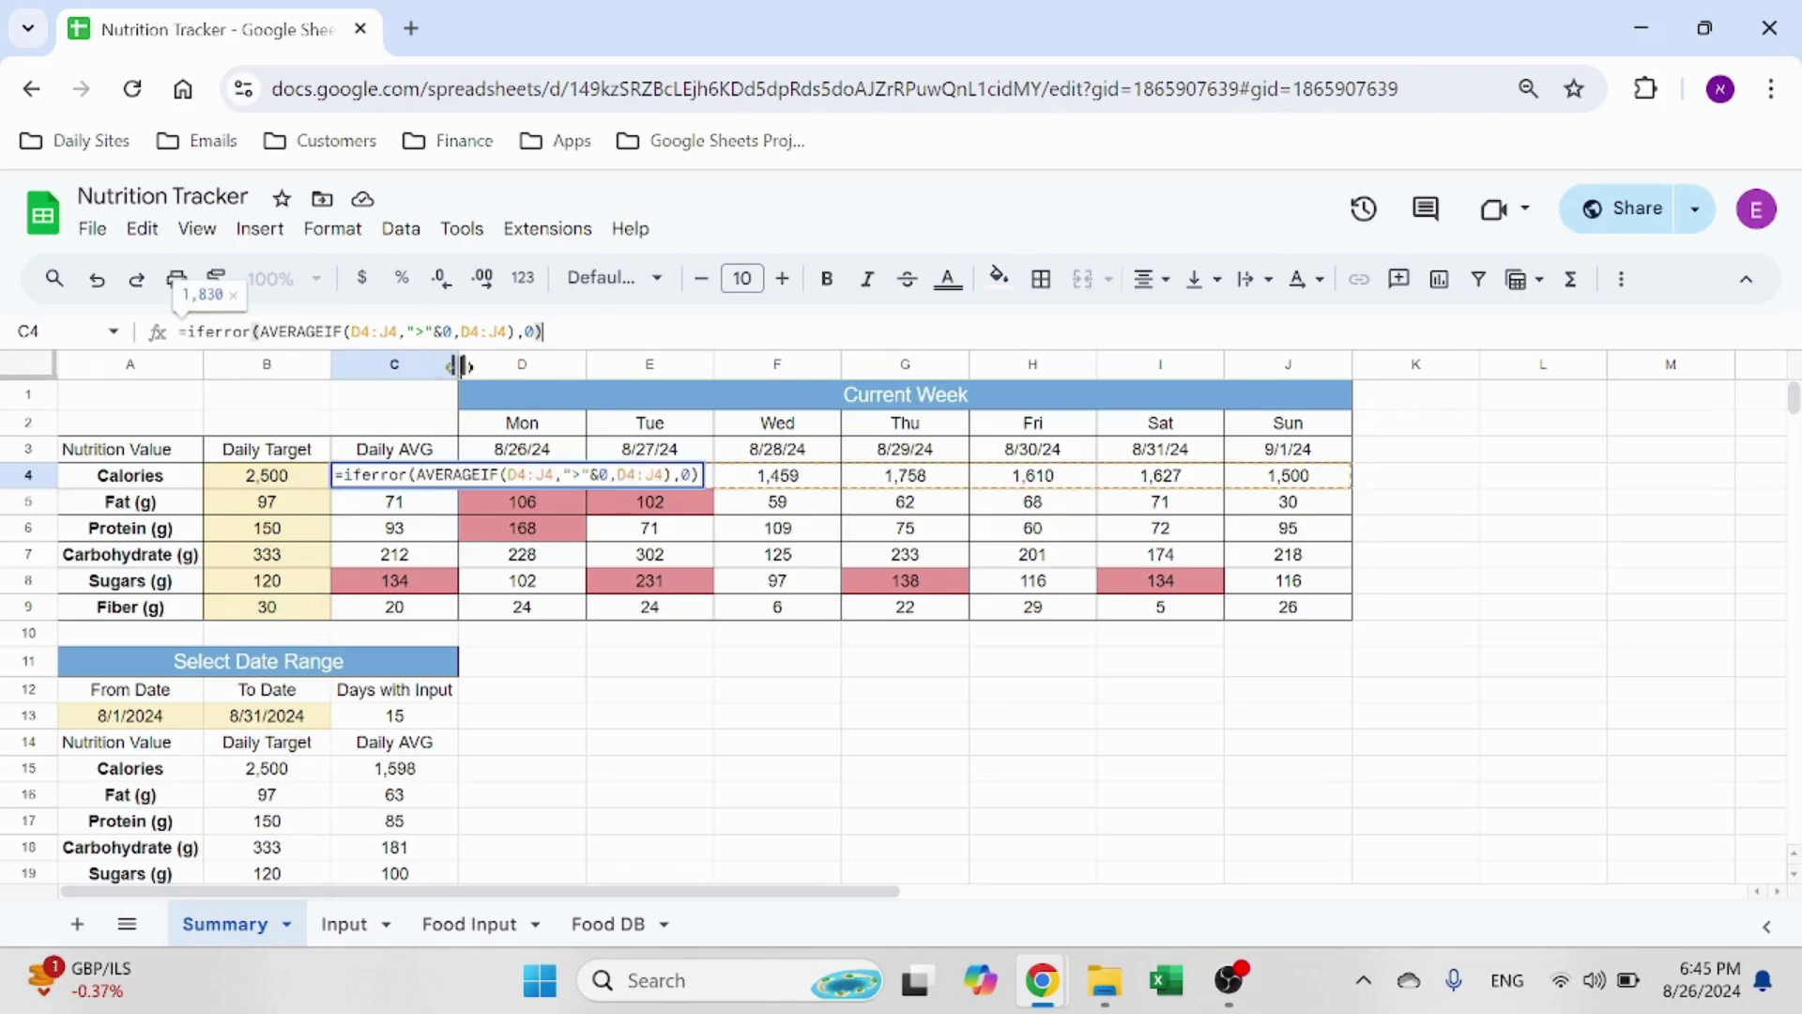
key("Escape")
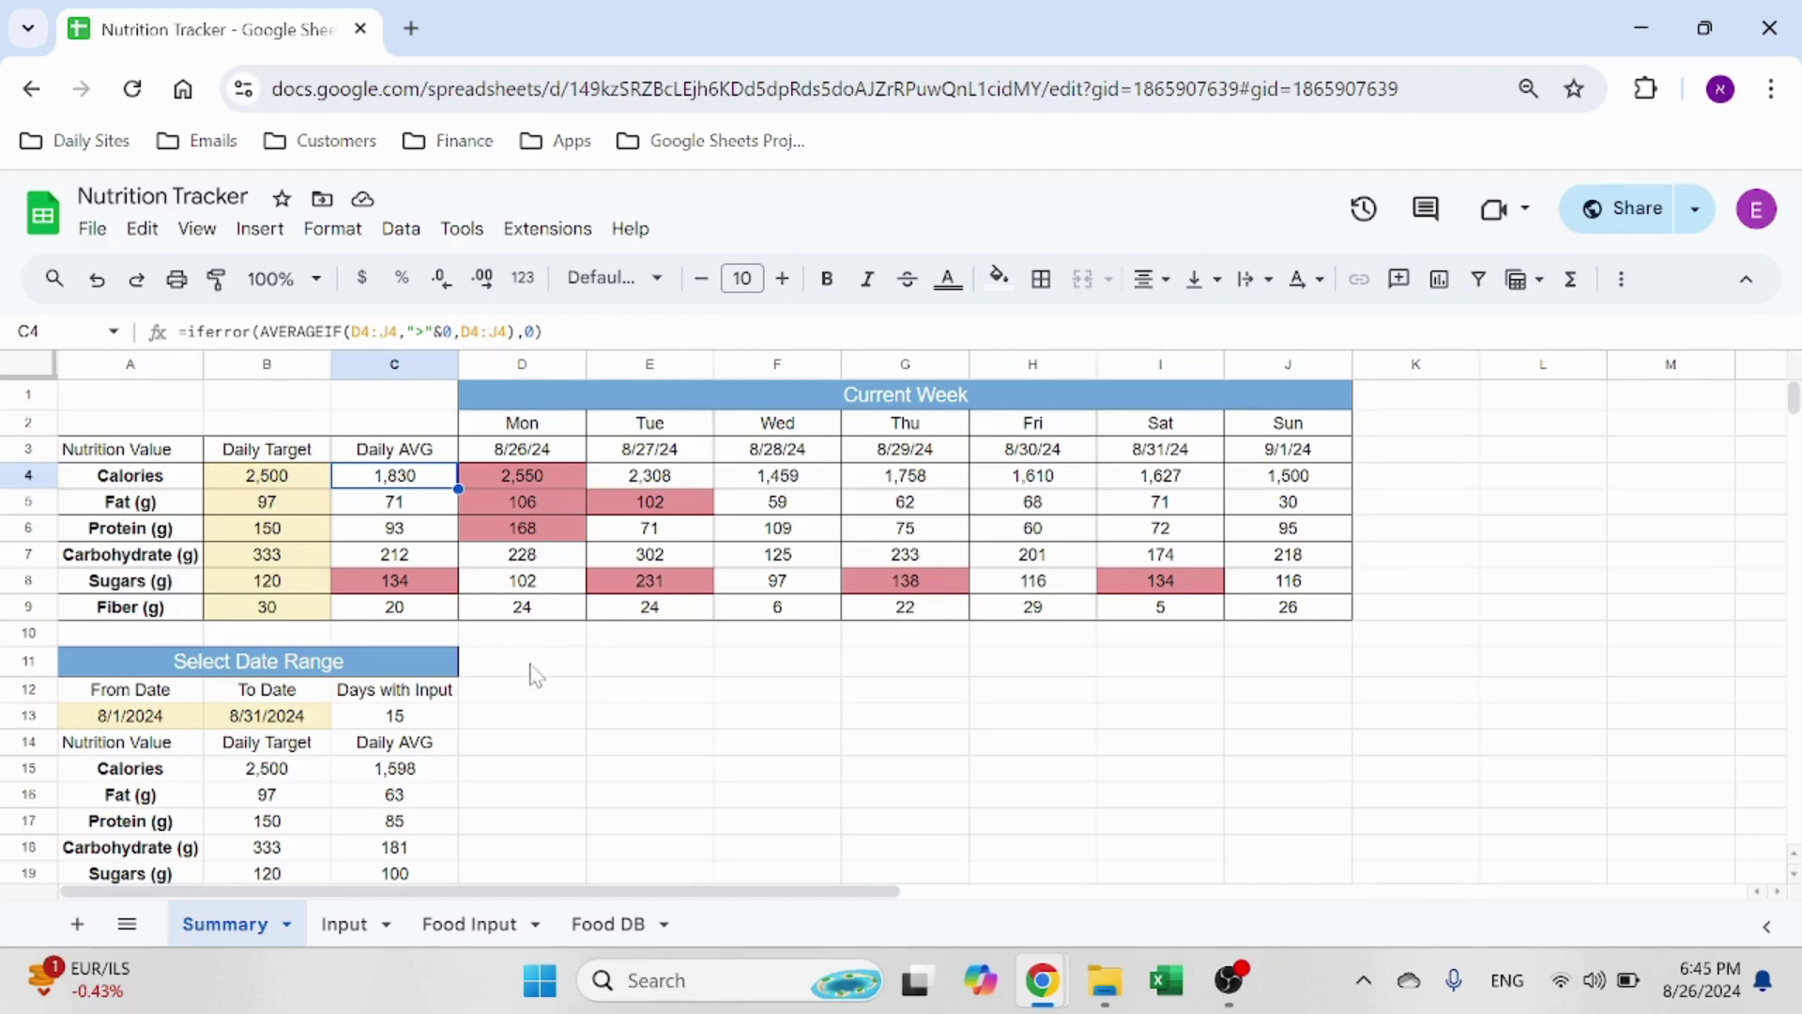
Step: Examine the SUMIFS formula in Summary cell D4 and its source columns, Calories (D) and Date (A), in Food Input
left_click(540, 477)
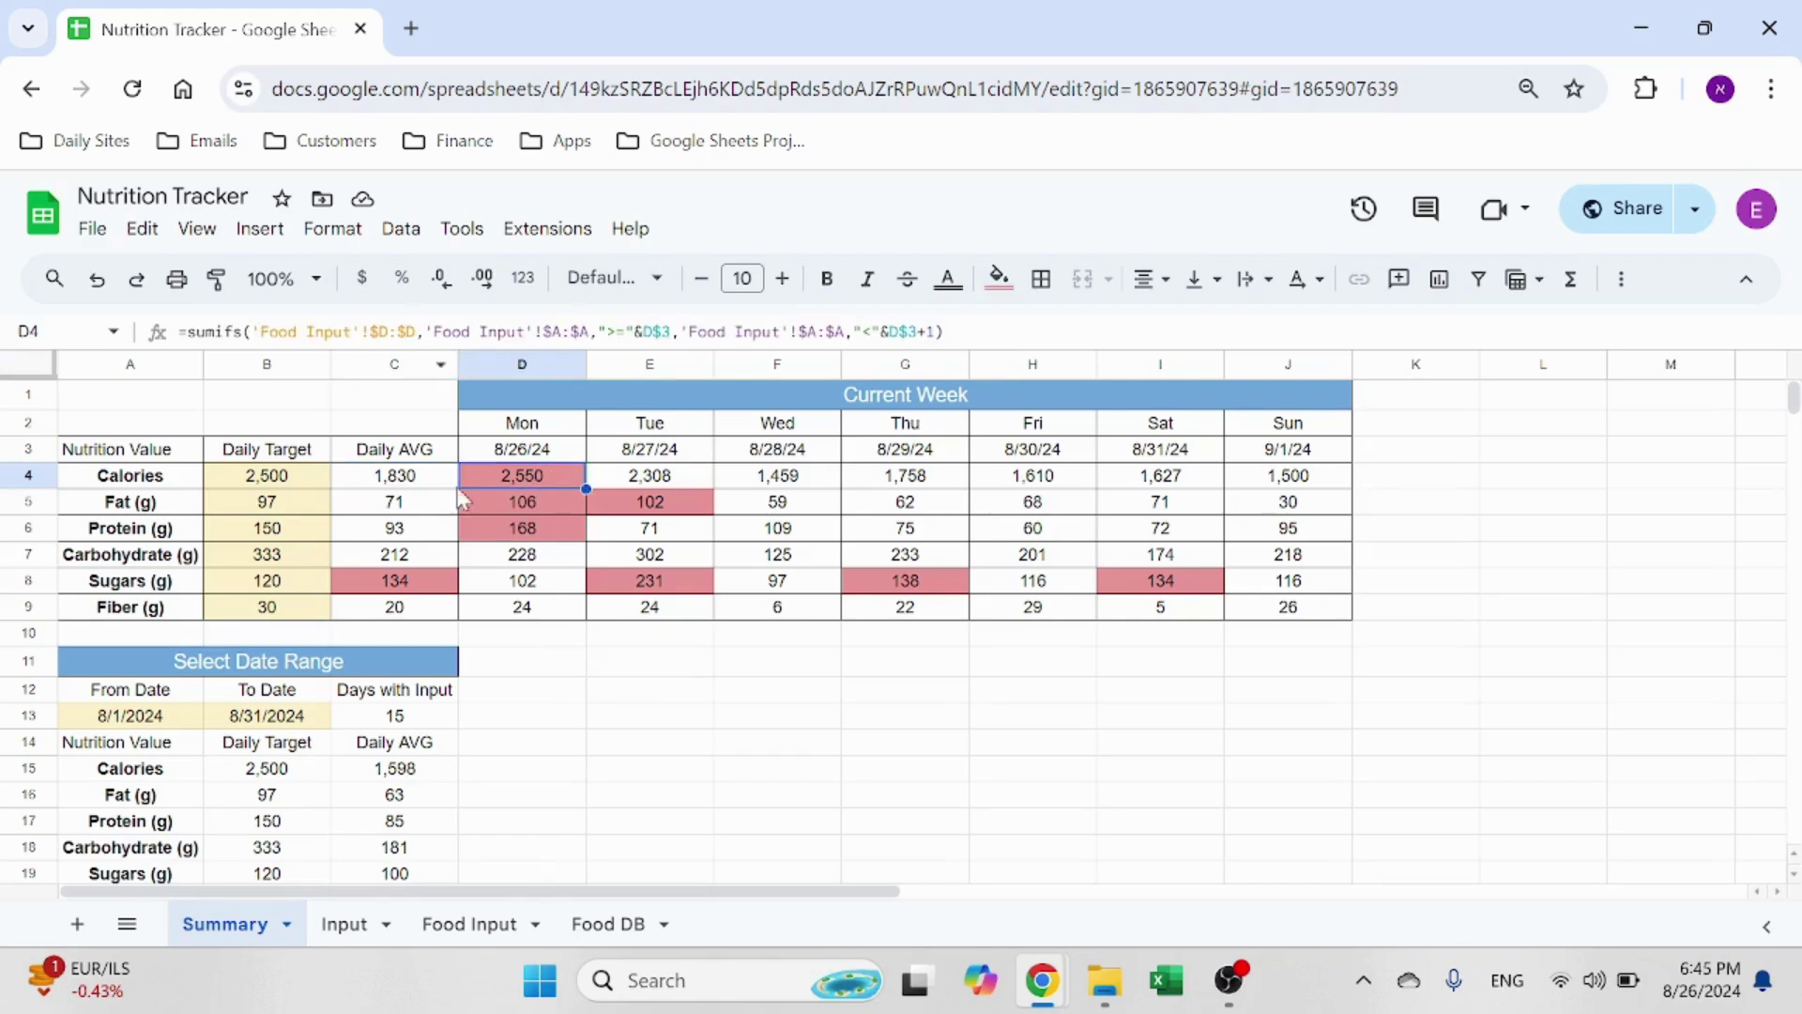
left_click(571, 499)
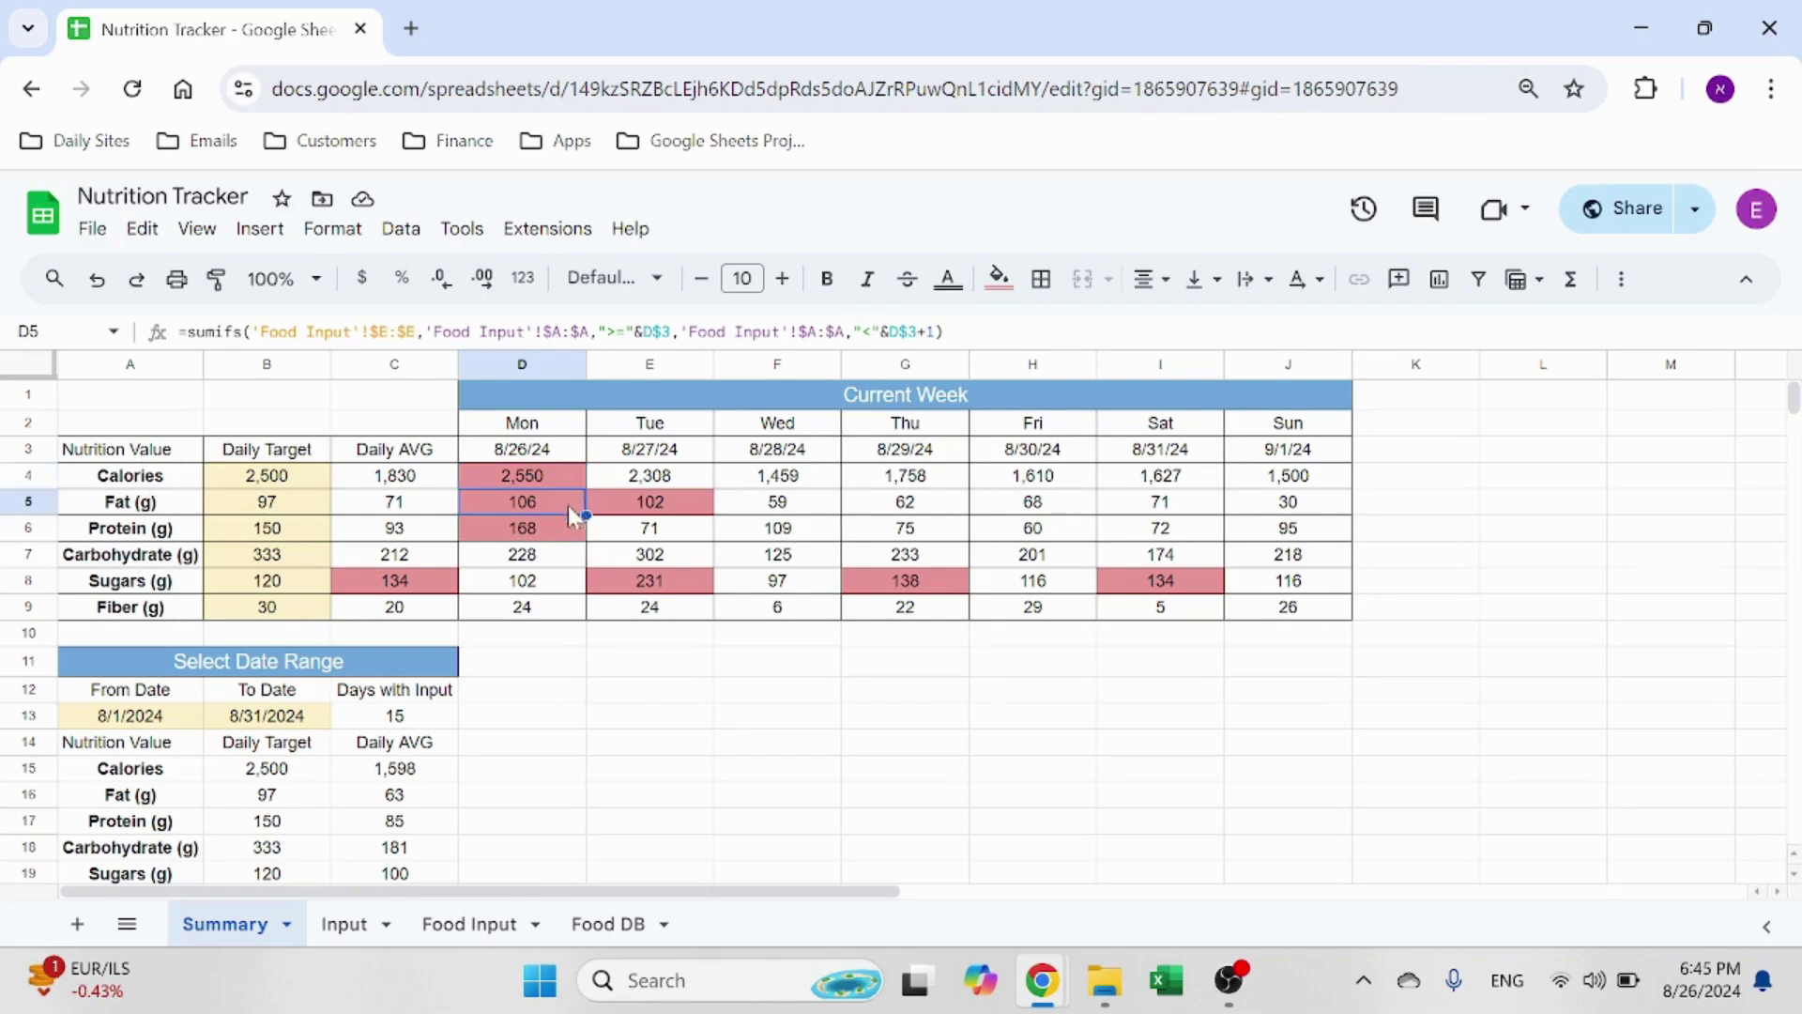
left_click(544, 477)
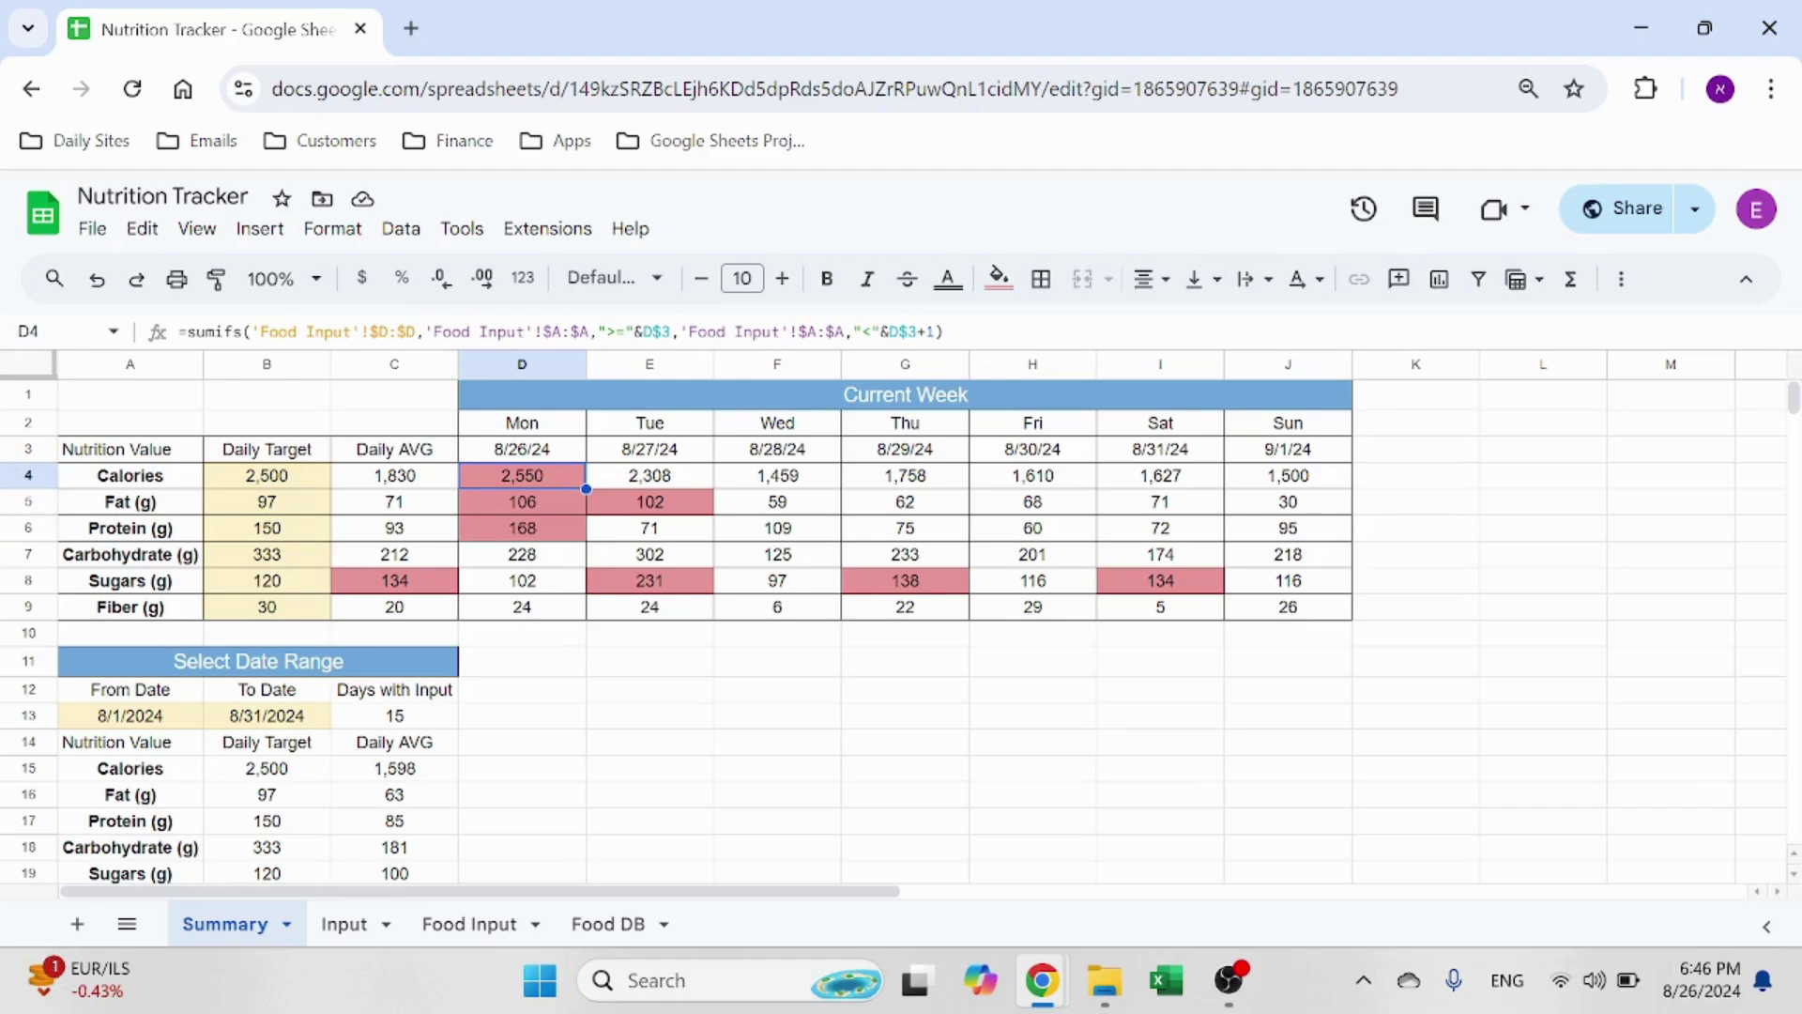
left_click(606, 925)
left_click(467, 923)
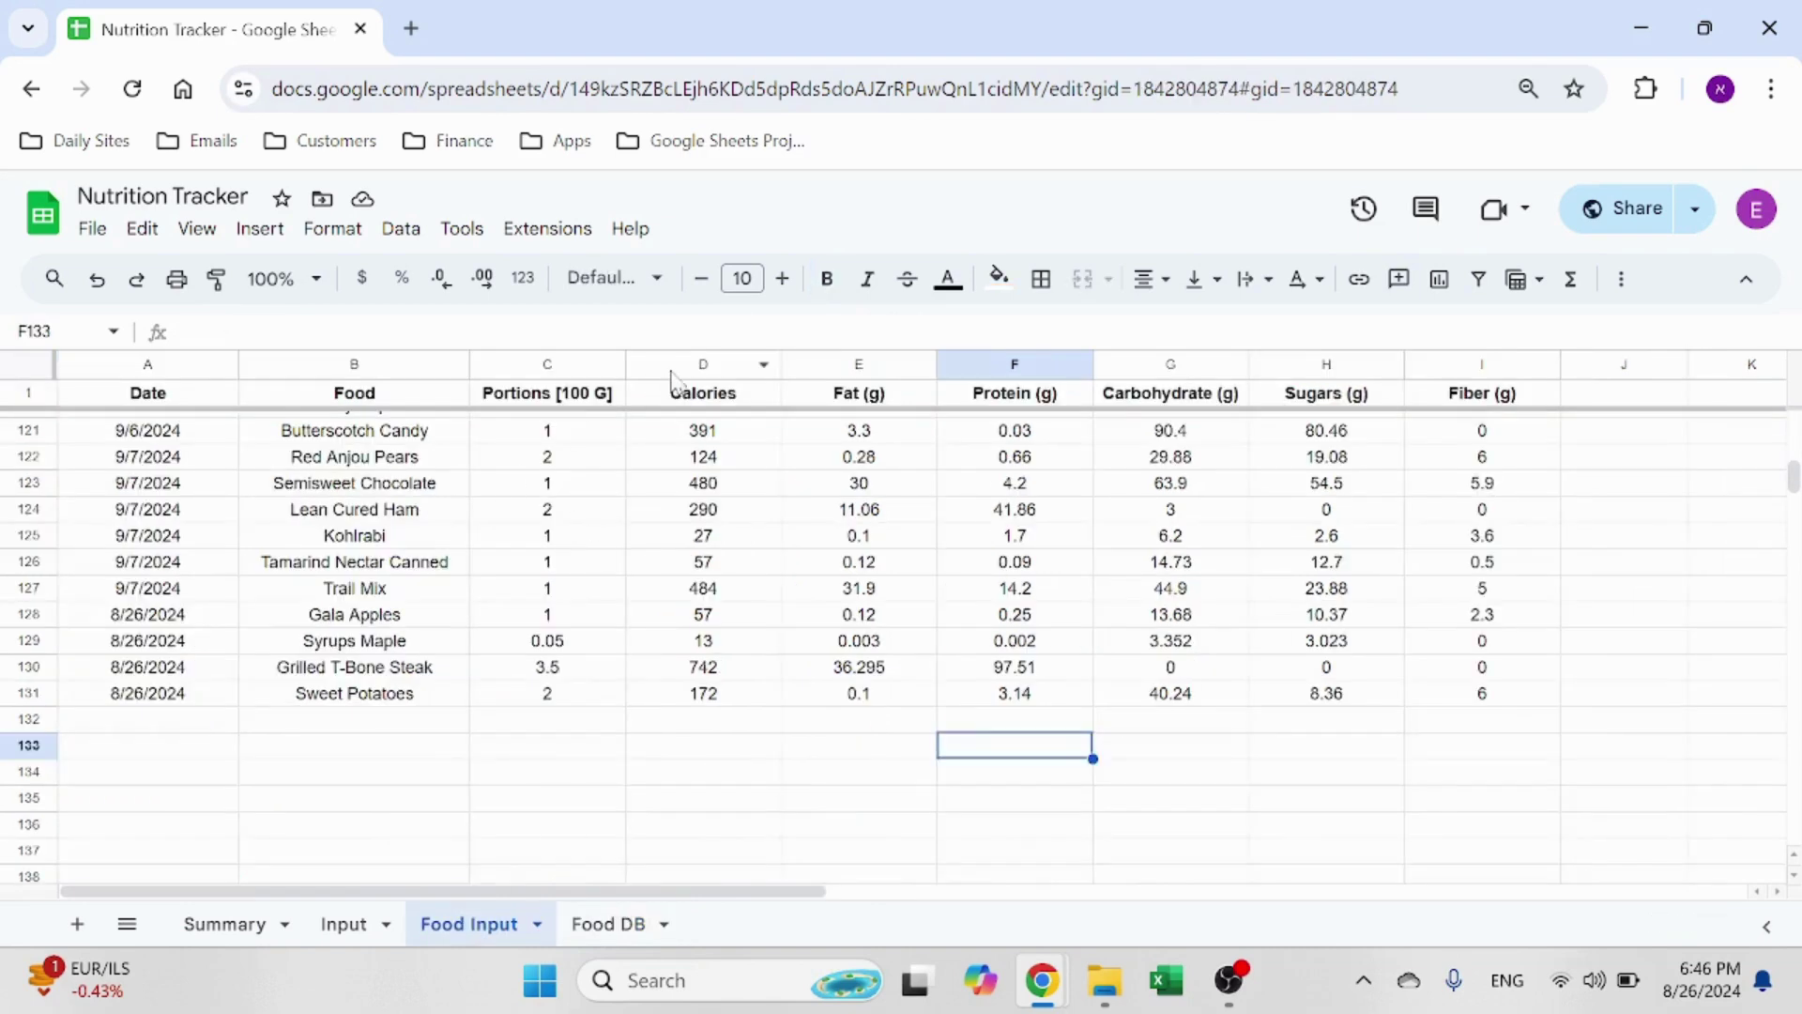
left_click(672, 366)
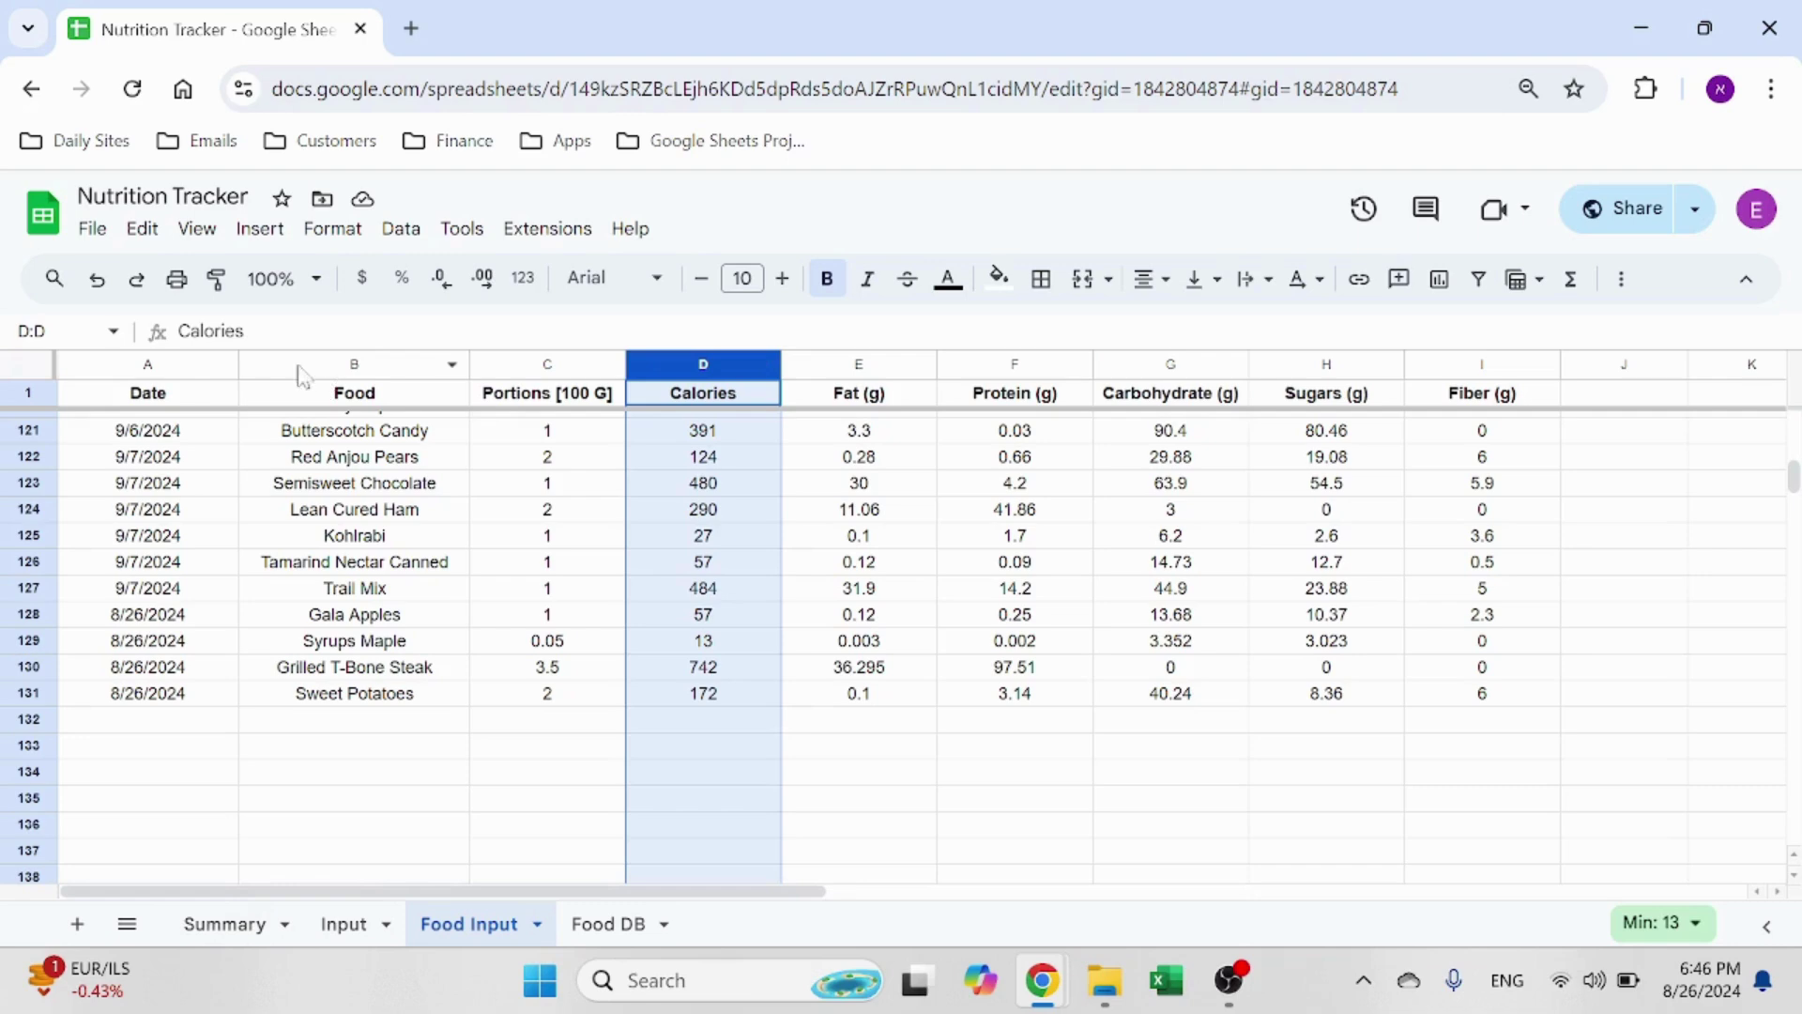
left_click(172, 372)
left_click(239, 925)
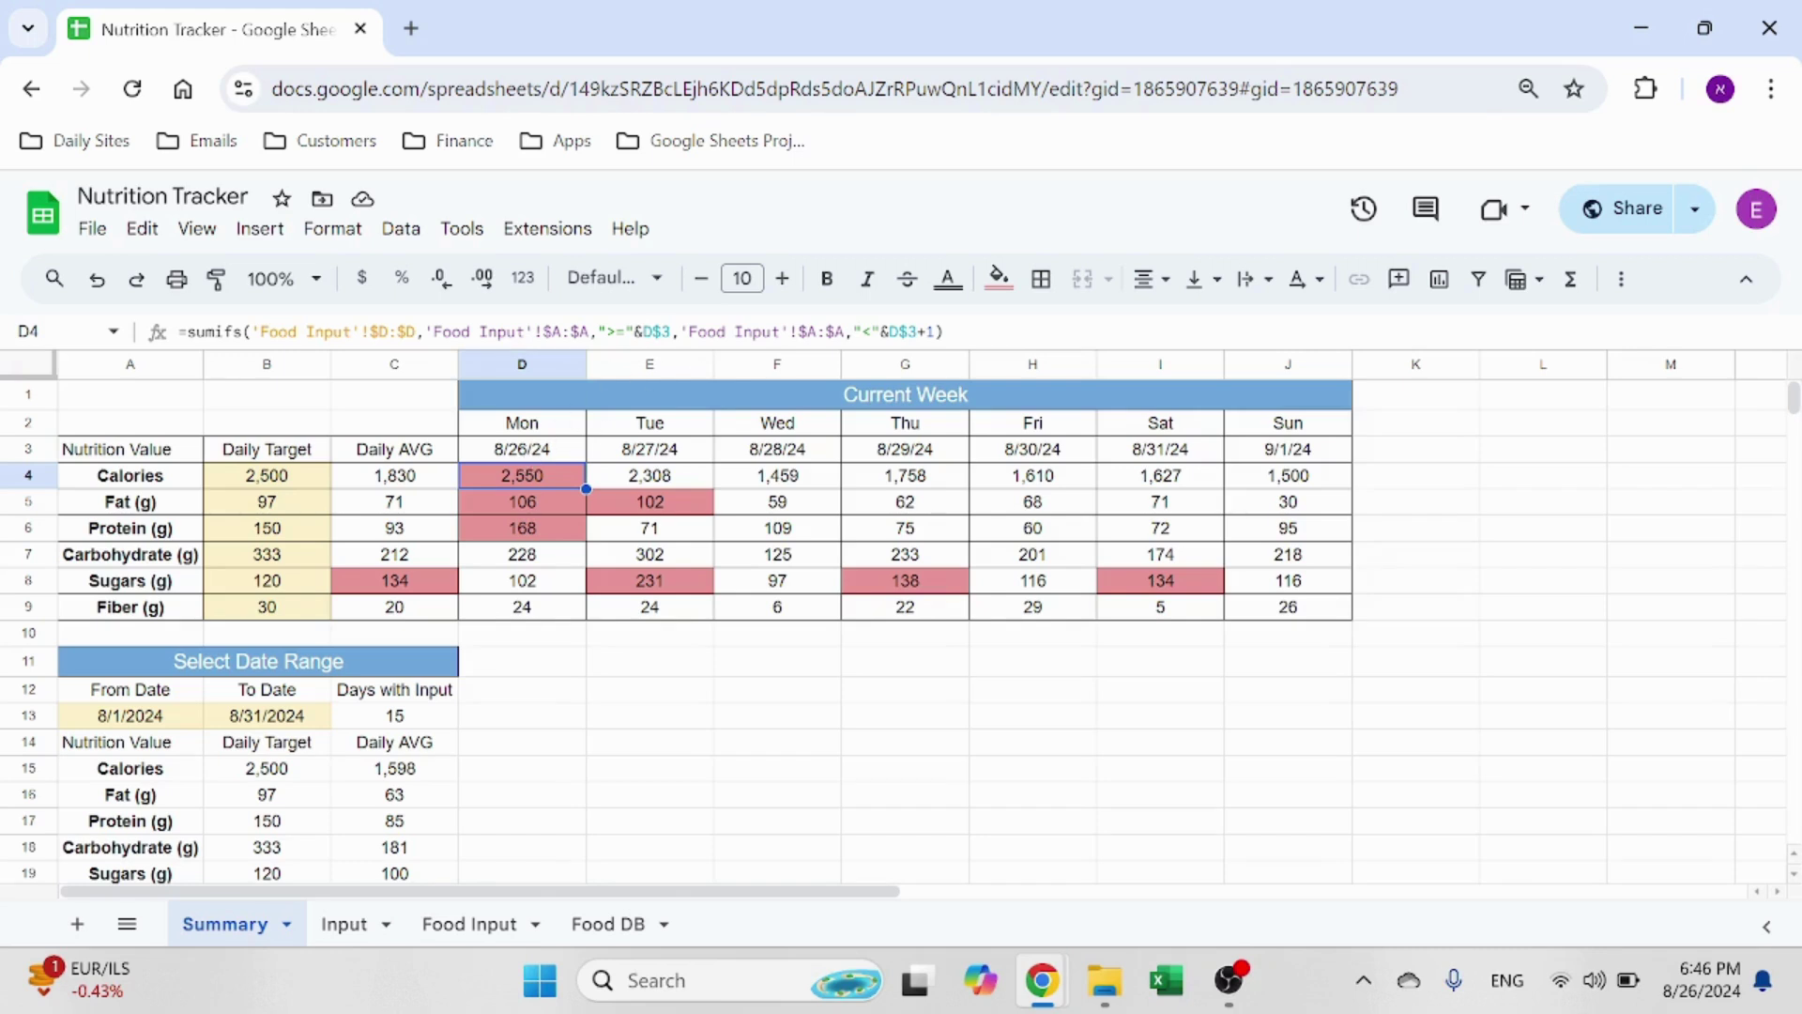
Step: Examine the D$3 date criteria in Monday's calories formula and the matching J$3 criteria in Sunday's cell J4
left_click(537, 448)
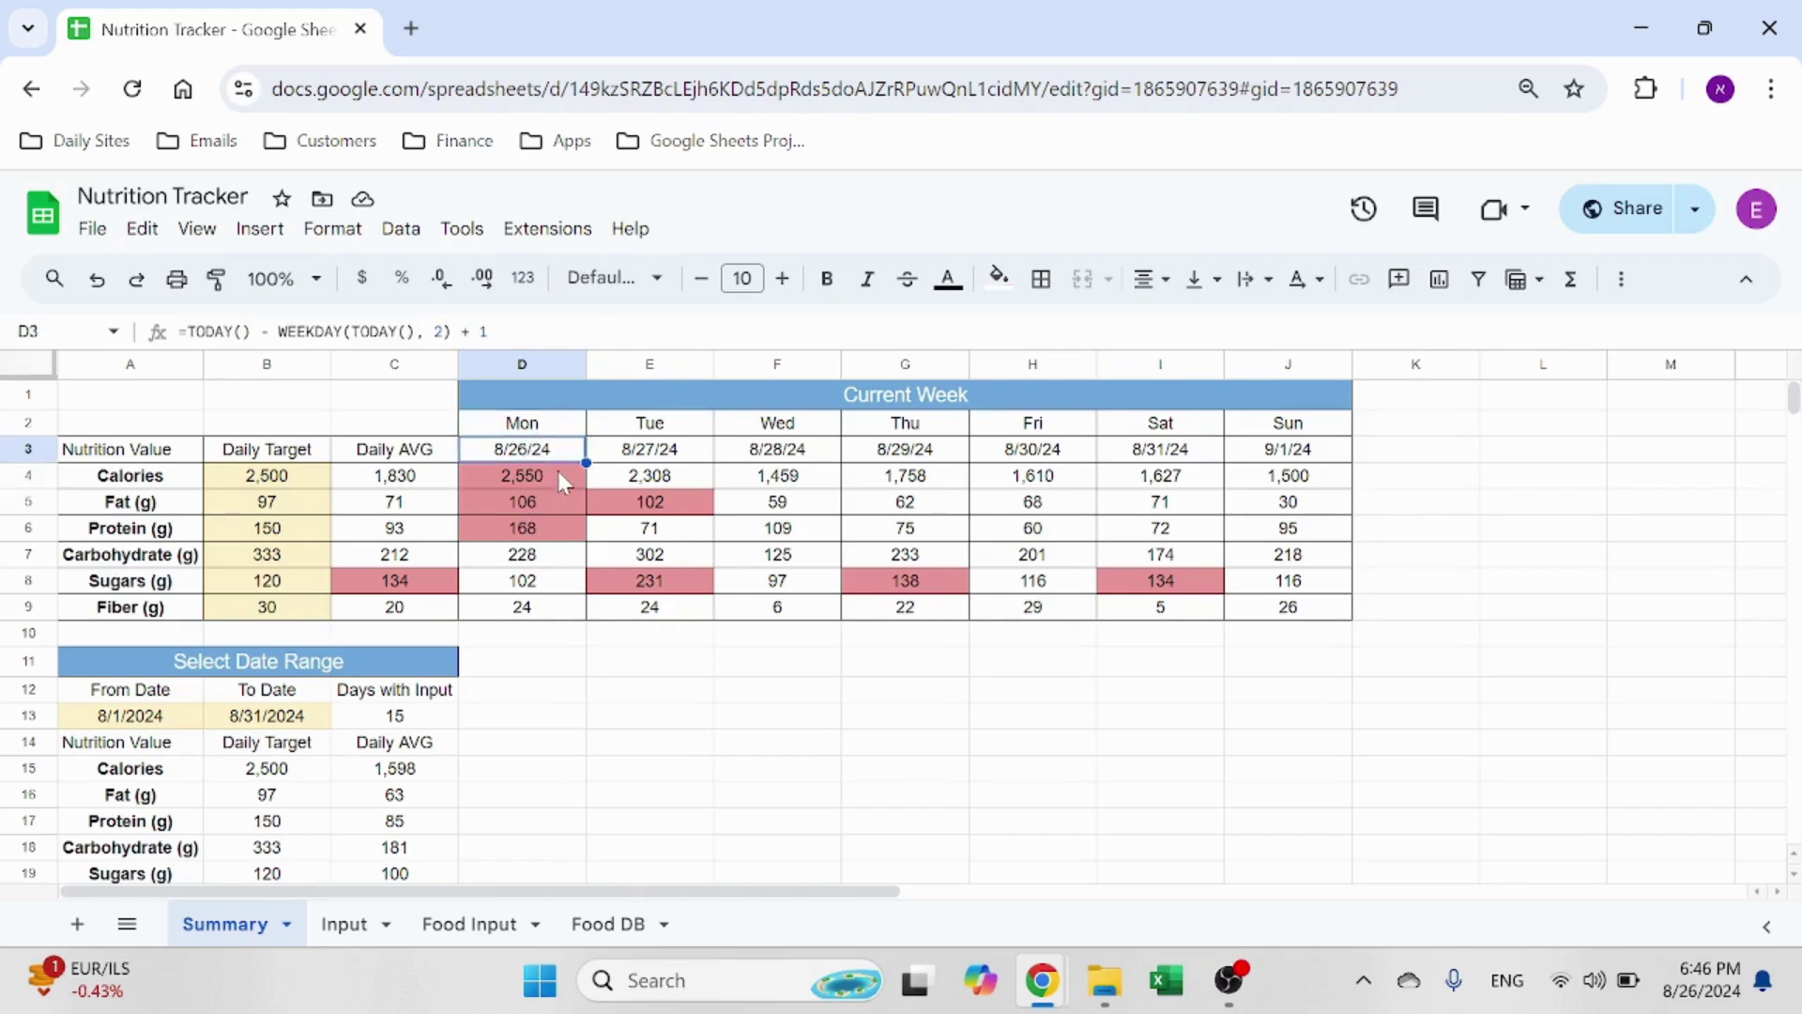
left_click(558, 470)
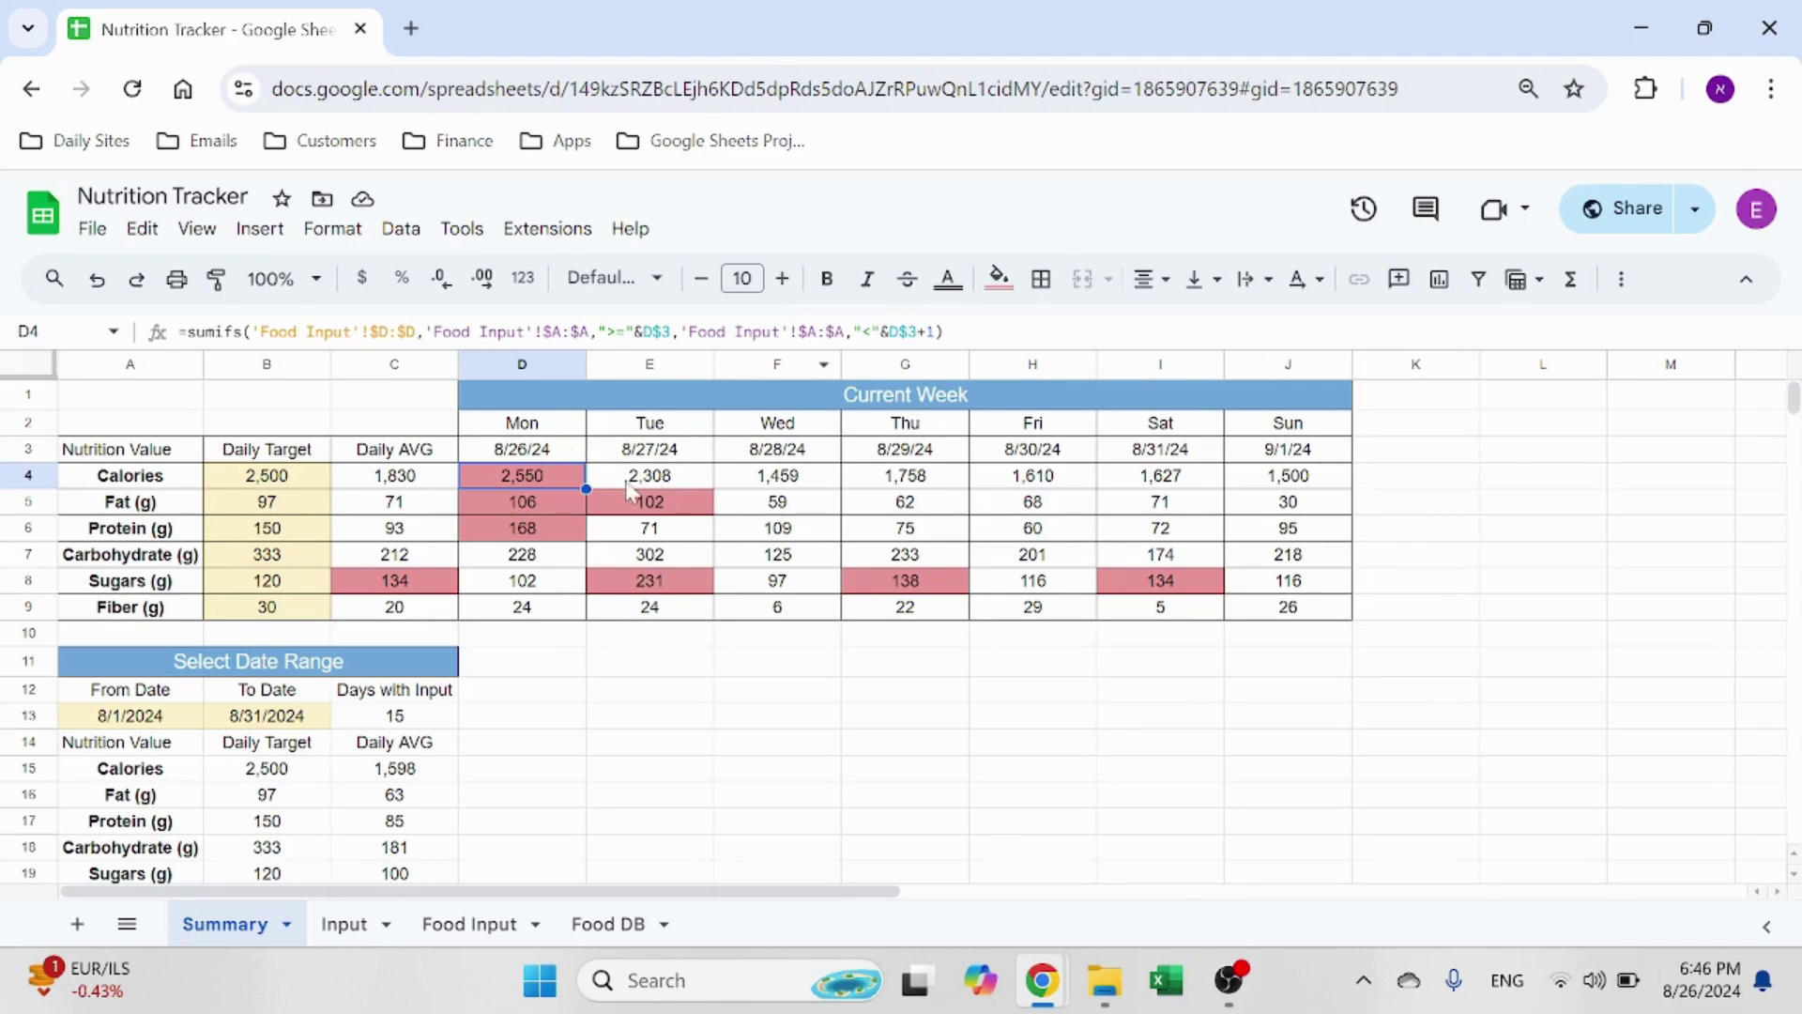
left_click(1307, 477)
Step: Compare the sum columns used by Monday's SUMIFS formulas in D4:D9 with the nutrient columns of Food Input
left_click(554, 473)
key("Down")
key("Down")
key("Down")
key("Down")
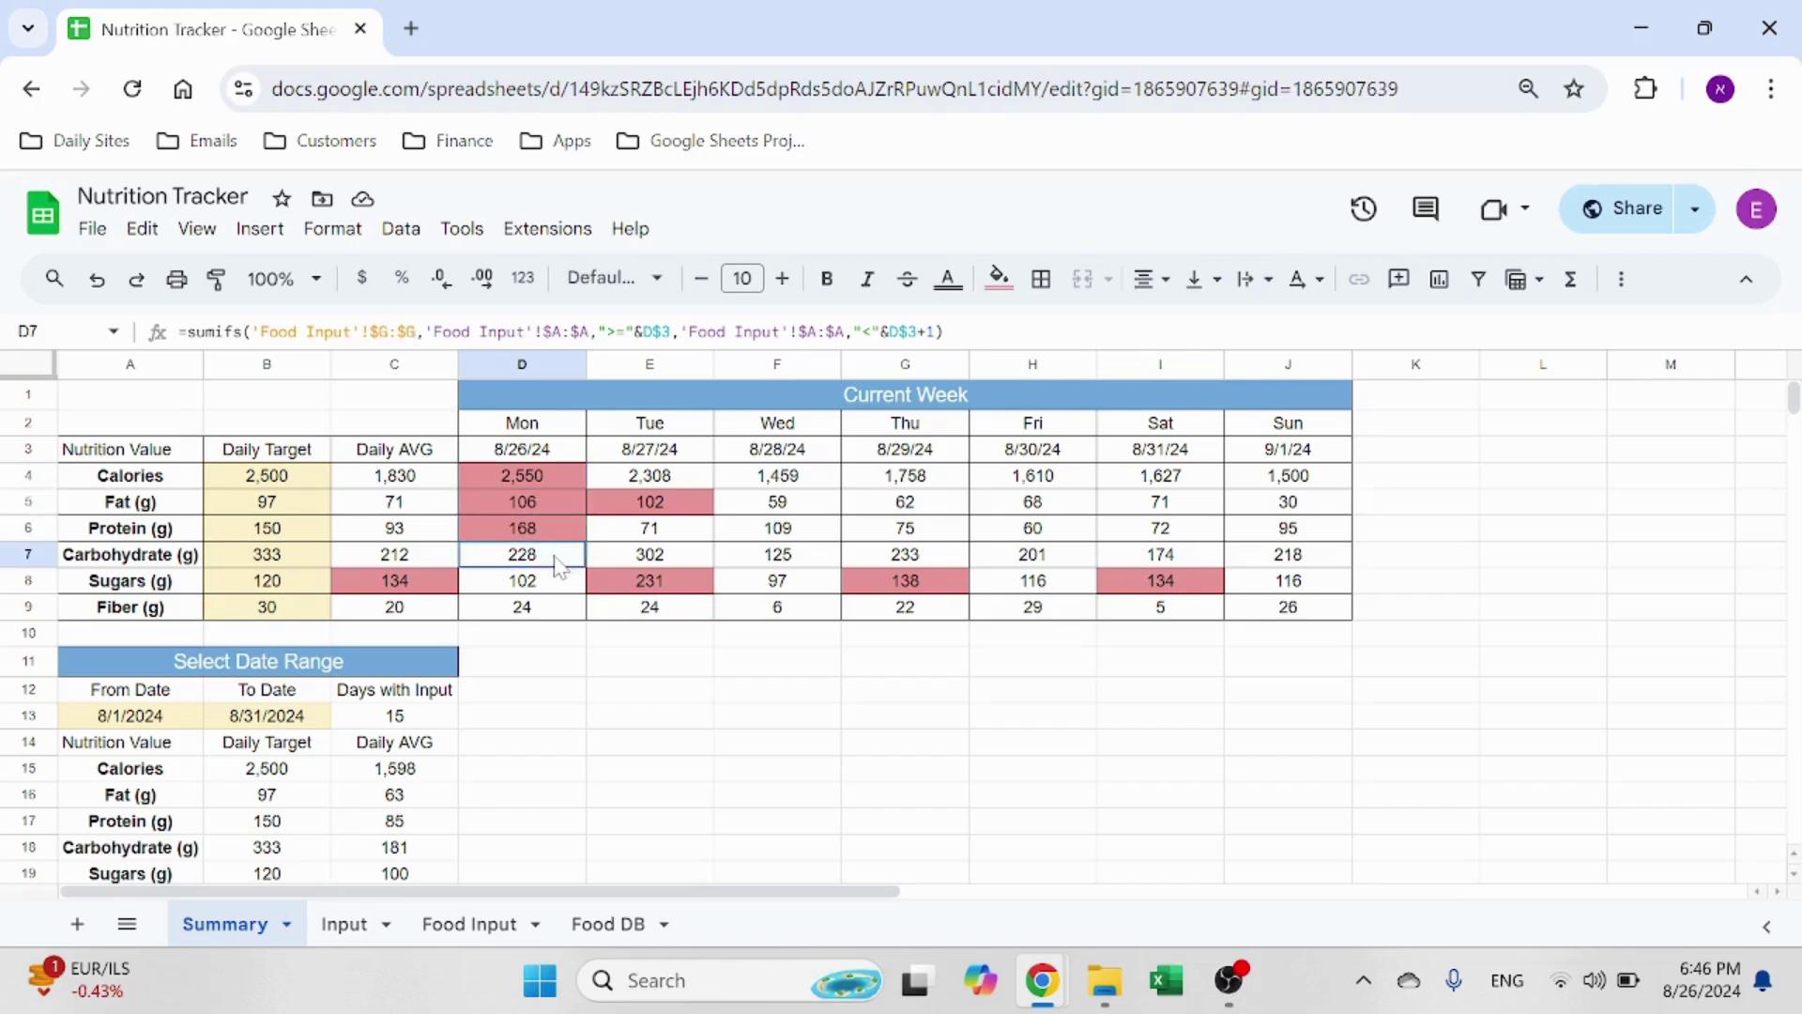
key("Down")
left_click(544, 503)
key("Down")
key("Down")
left_click(561, 485)
key("Down")
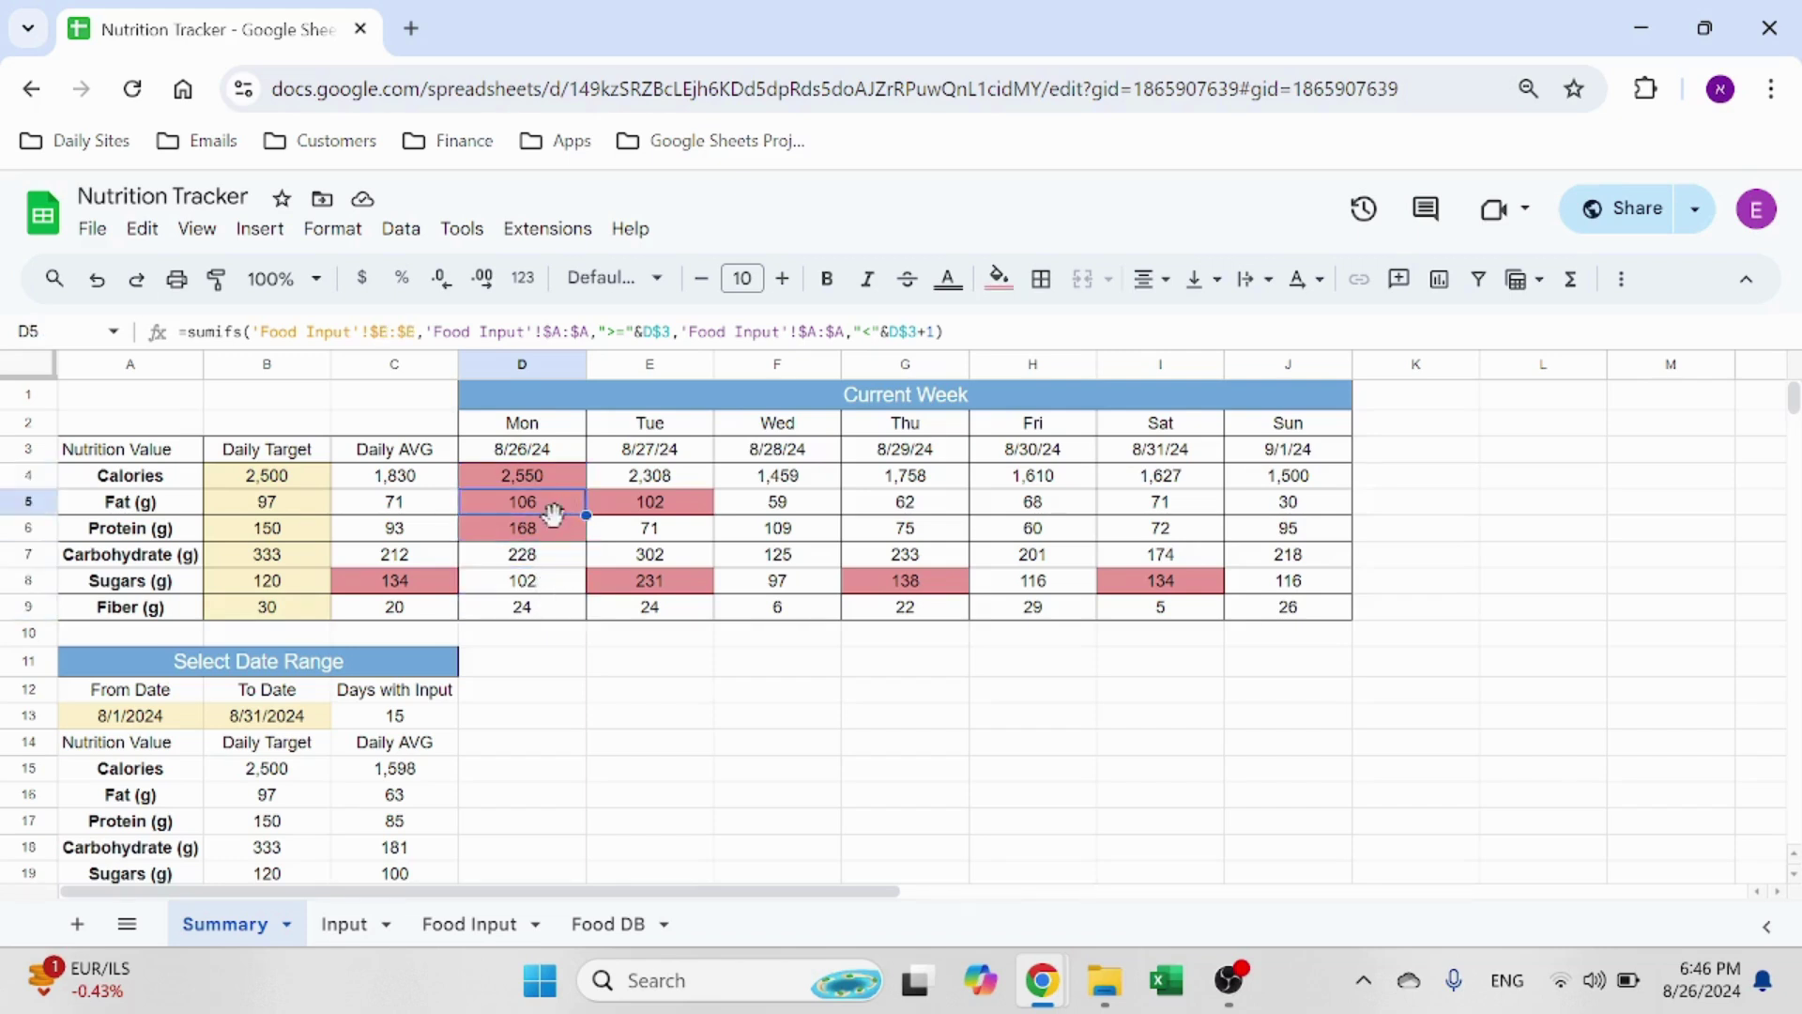
key("Down")
key("Down")
key("Down")
key("Down")
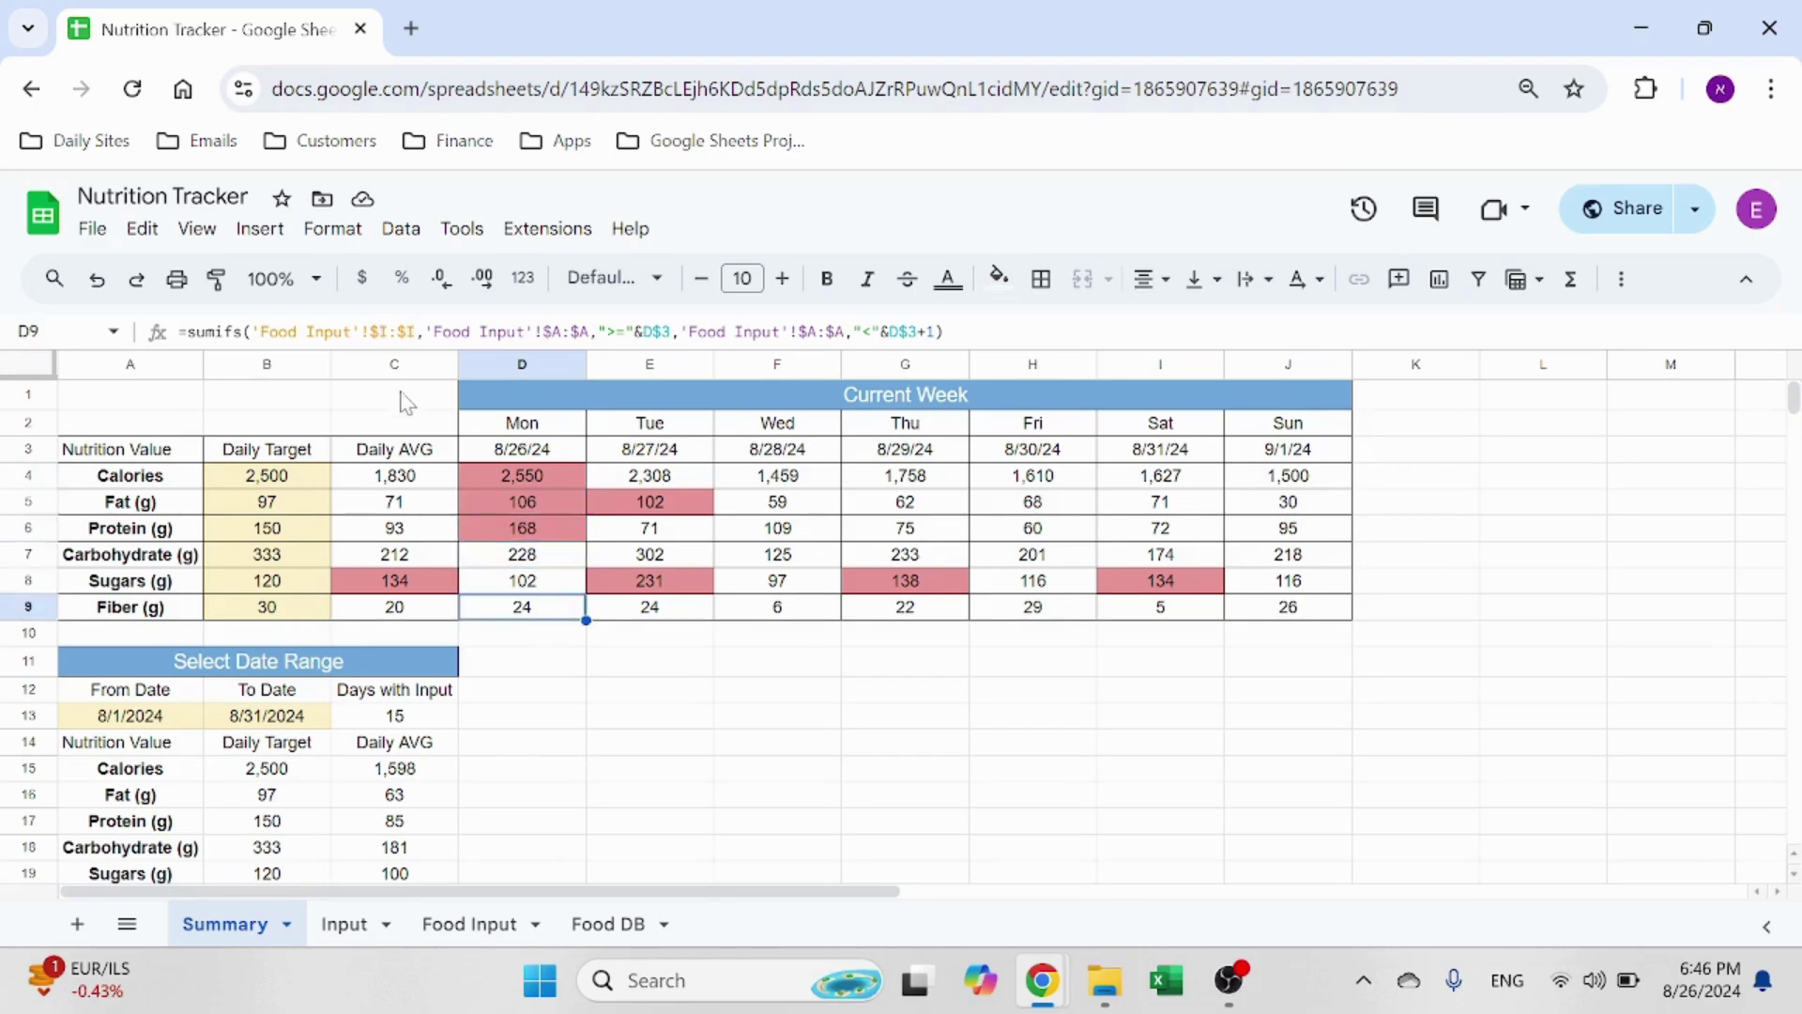
left_click(474, 925)
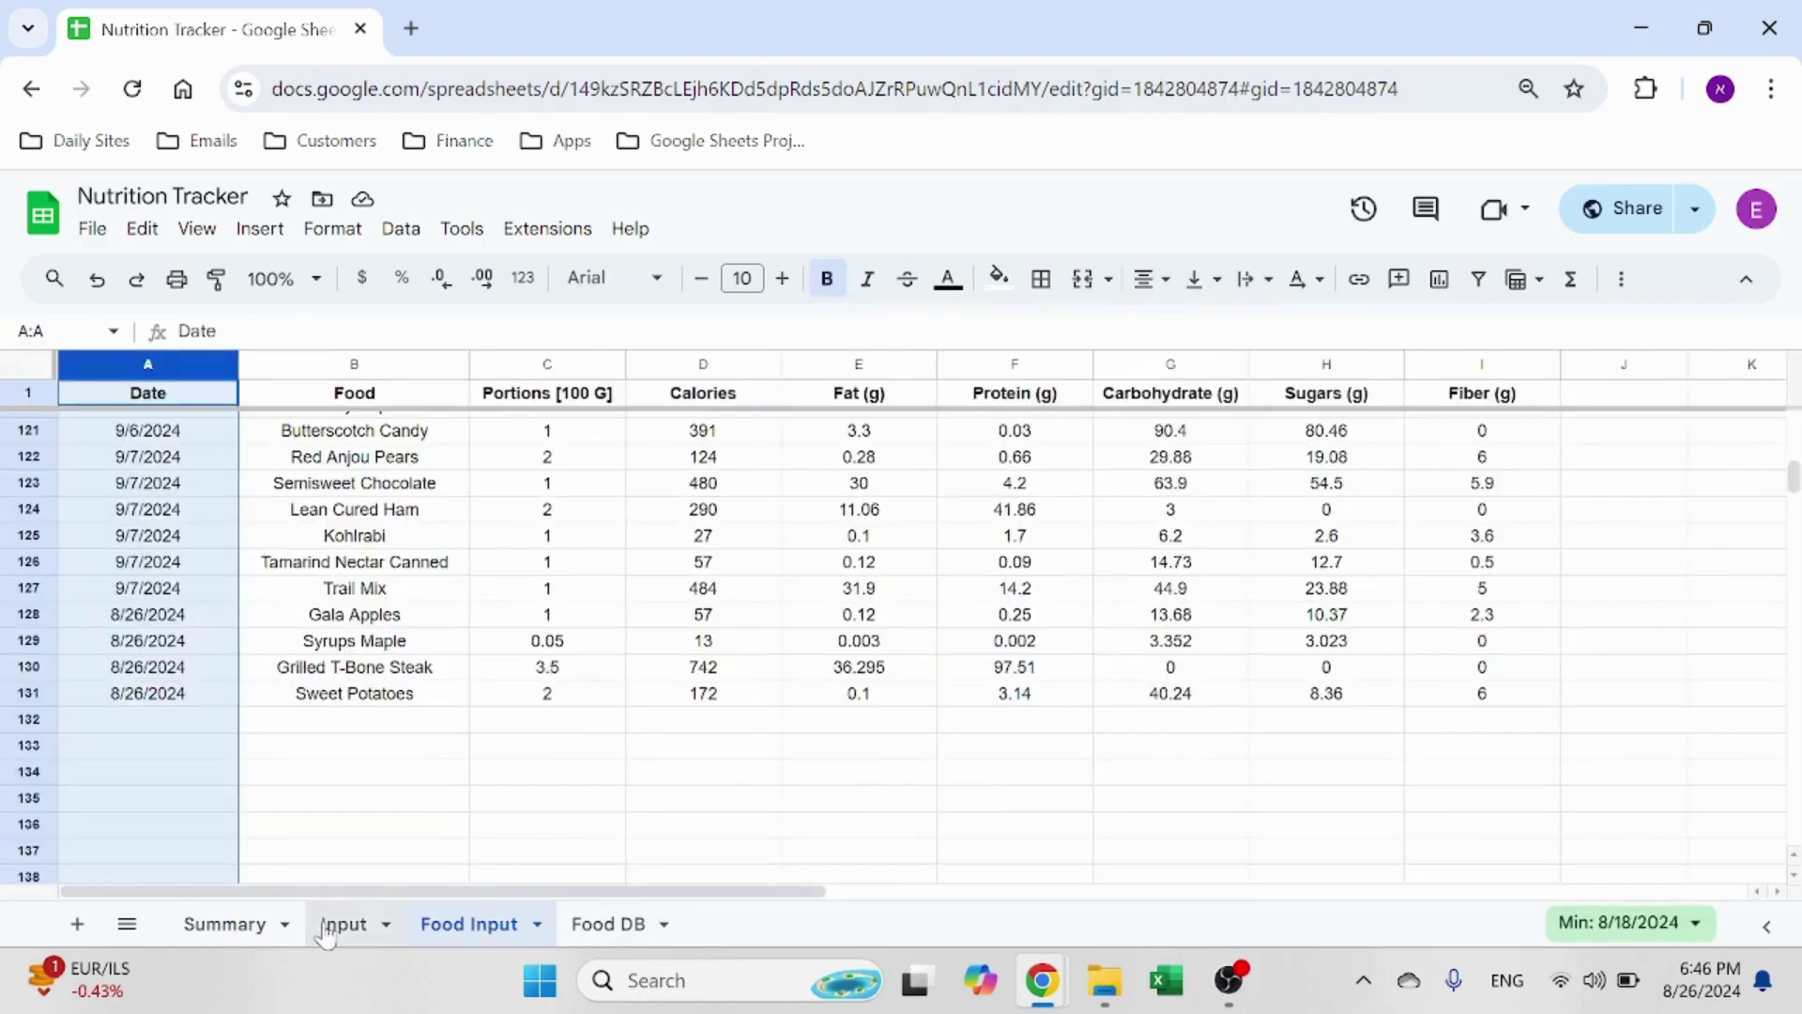
Step: Examine the TODAY/WEEKDAY week-start formula in Summary cell D3 and the TEXT weekday formula in D2
left_click(230, 924)
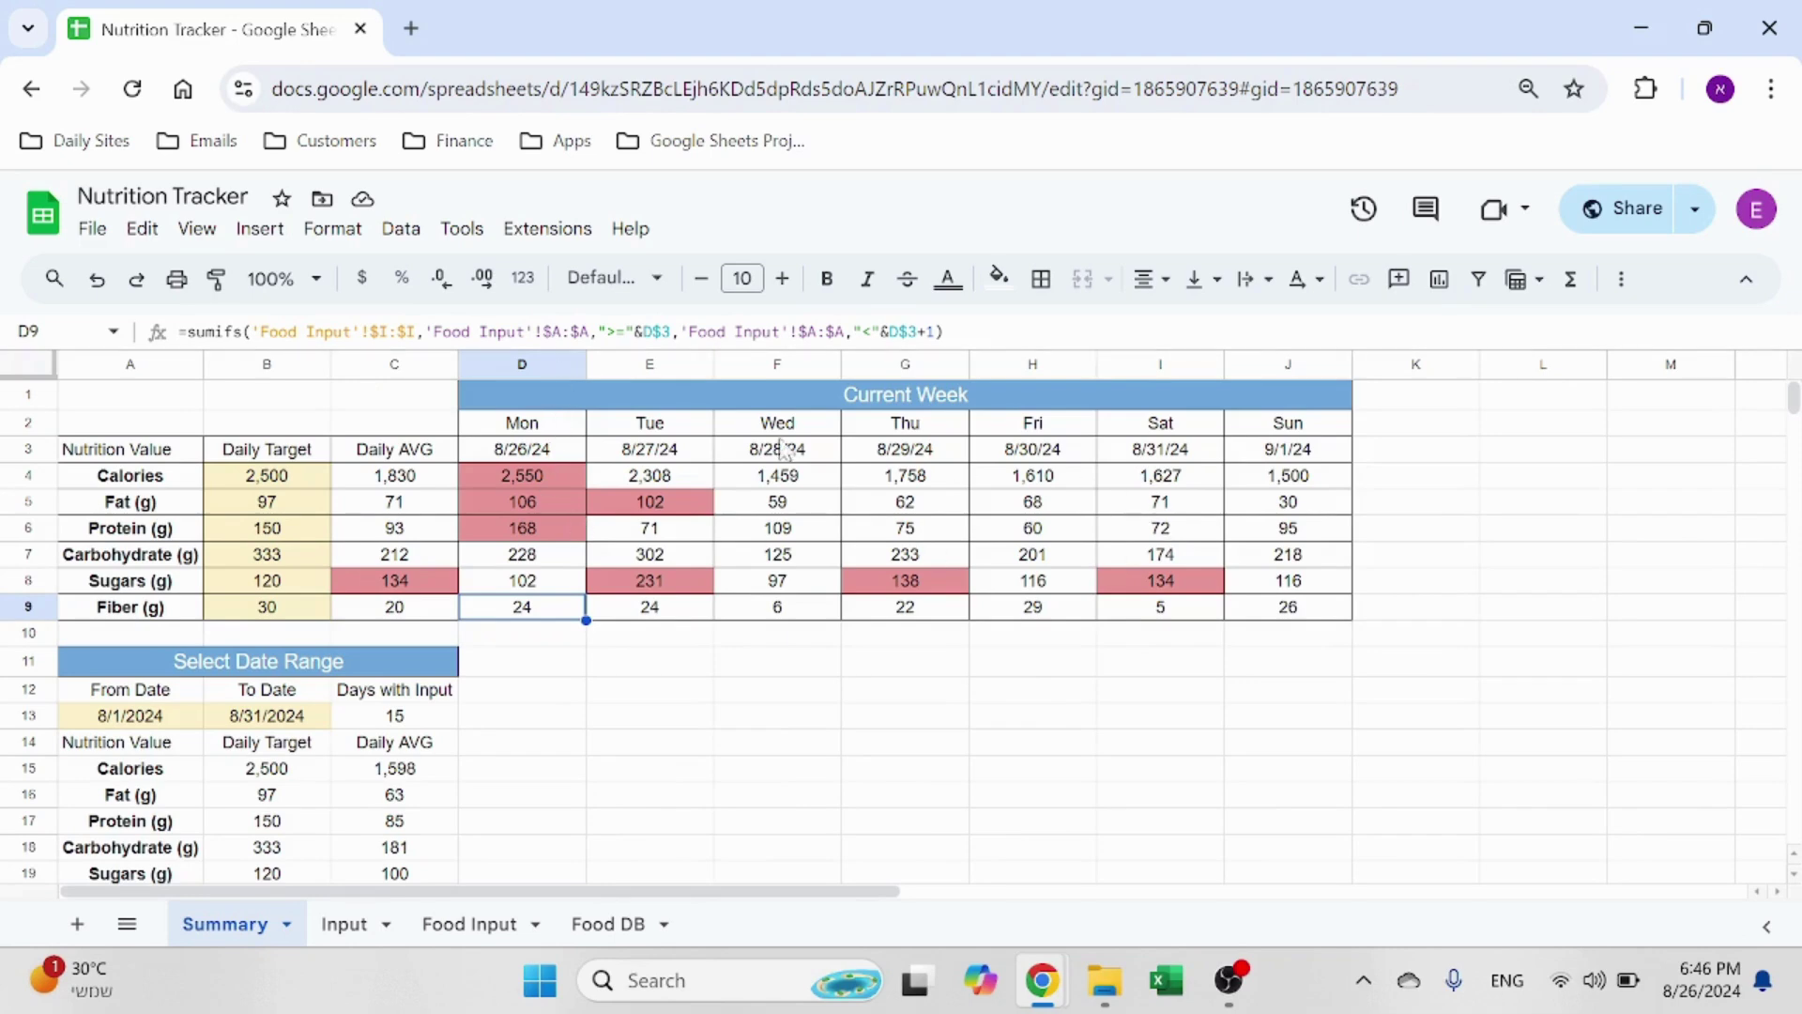
left_click(550, 449)
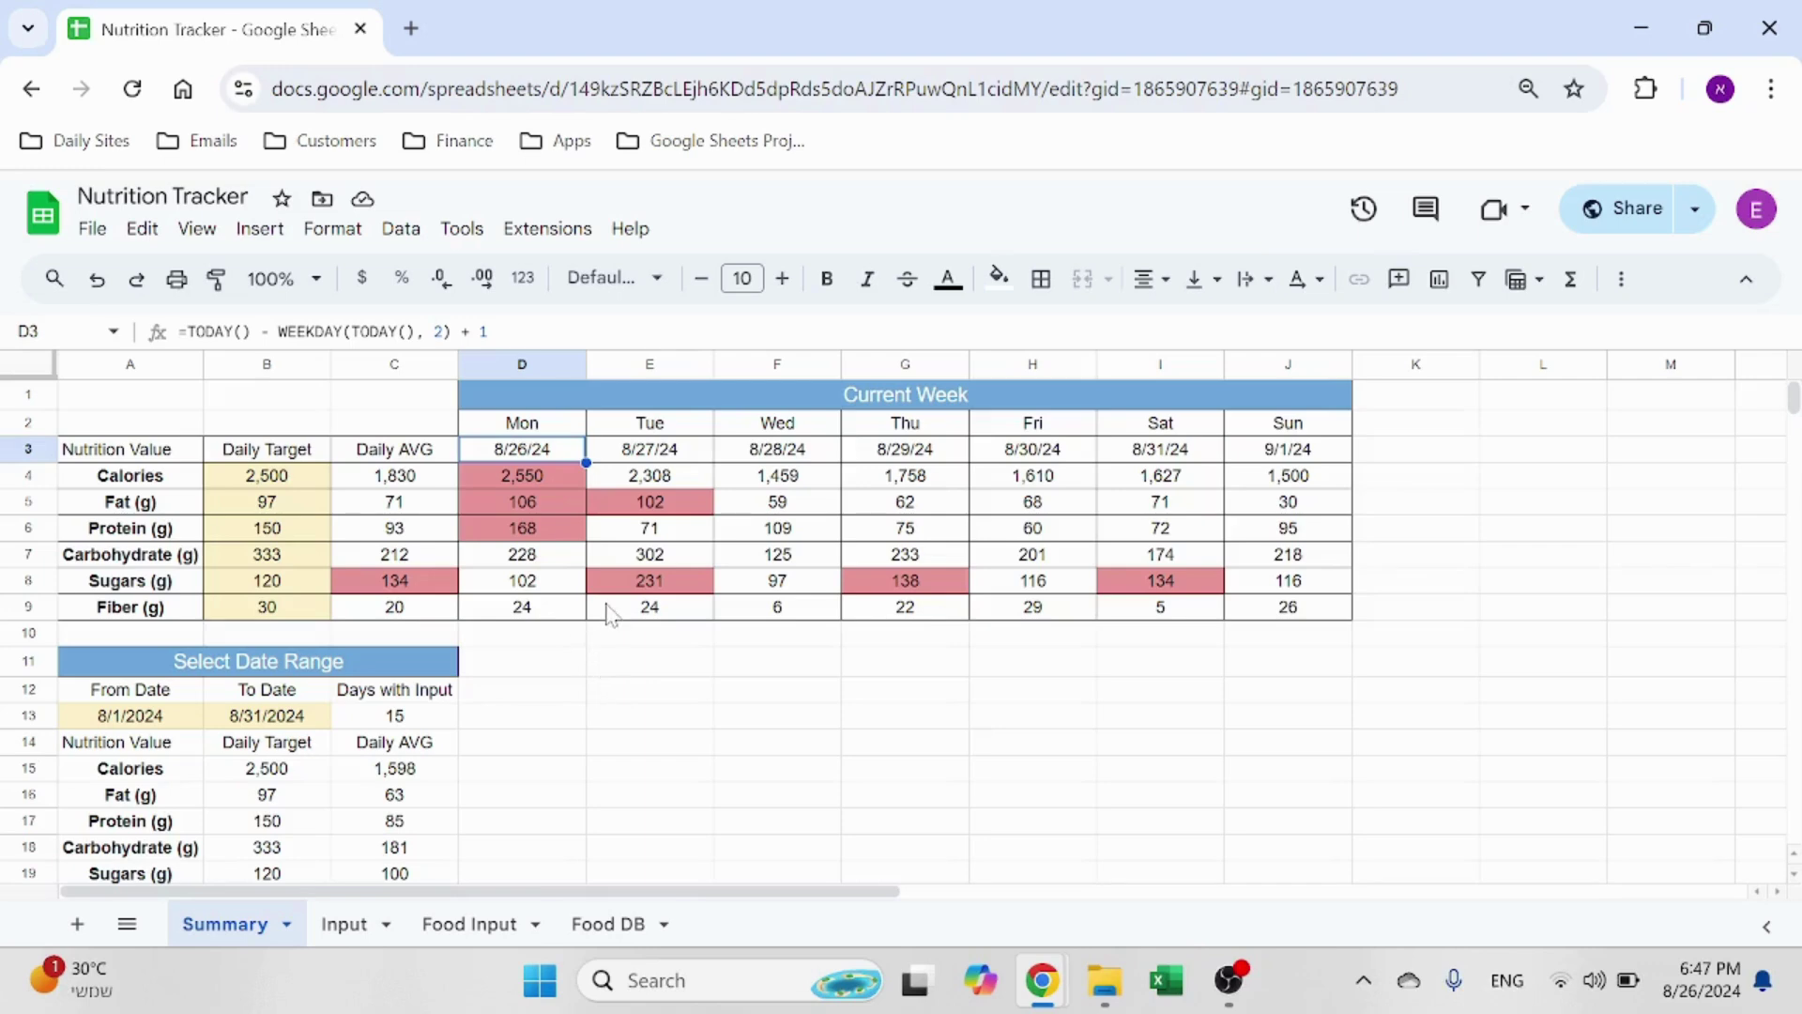
left_click(574, 429)
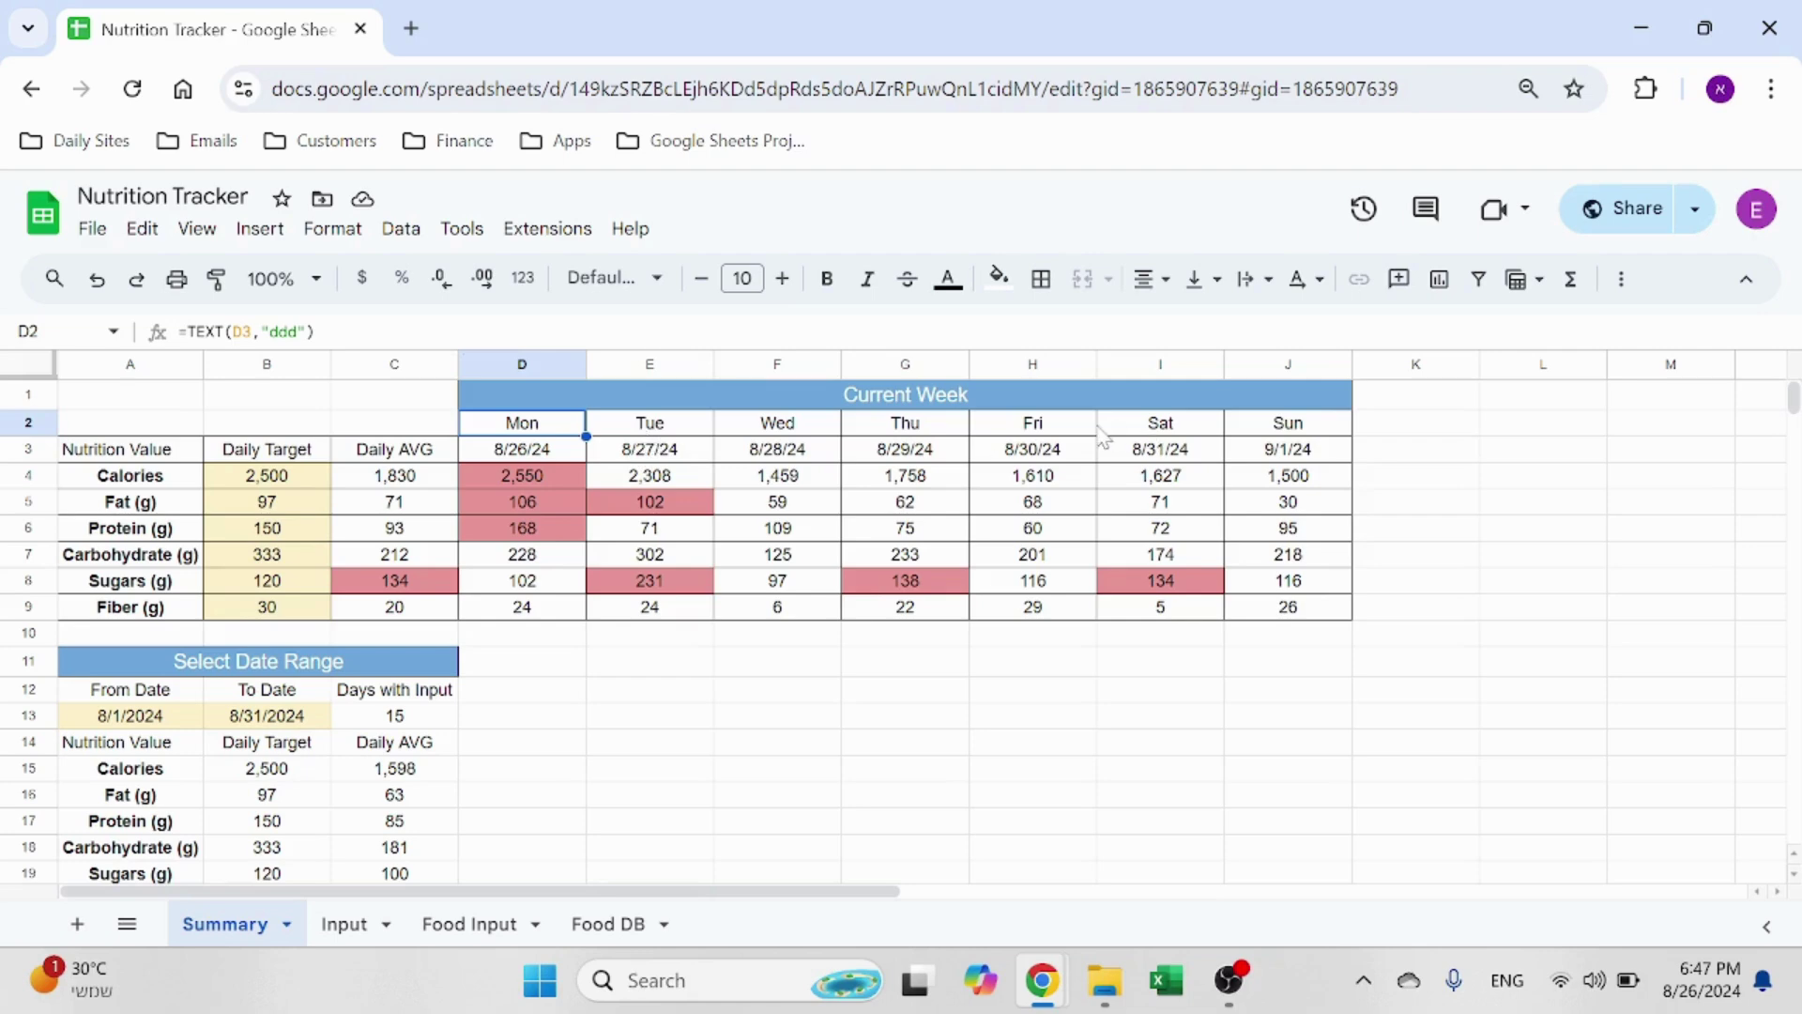
Step: Try ending the D3 week-start formula with + 5, and undo the change
left_click(568, 453)
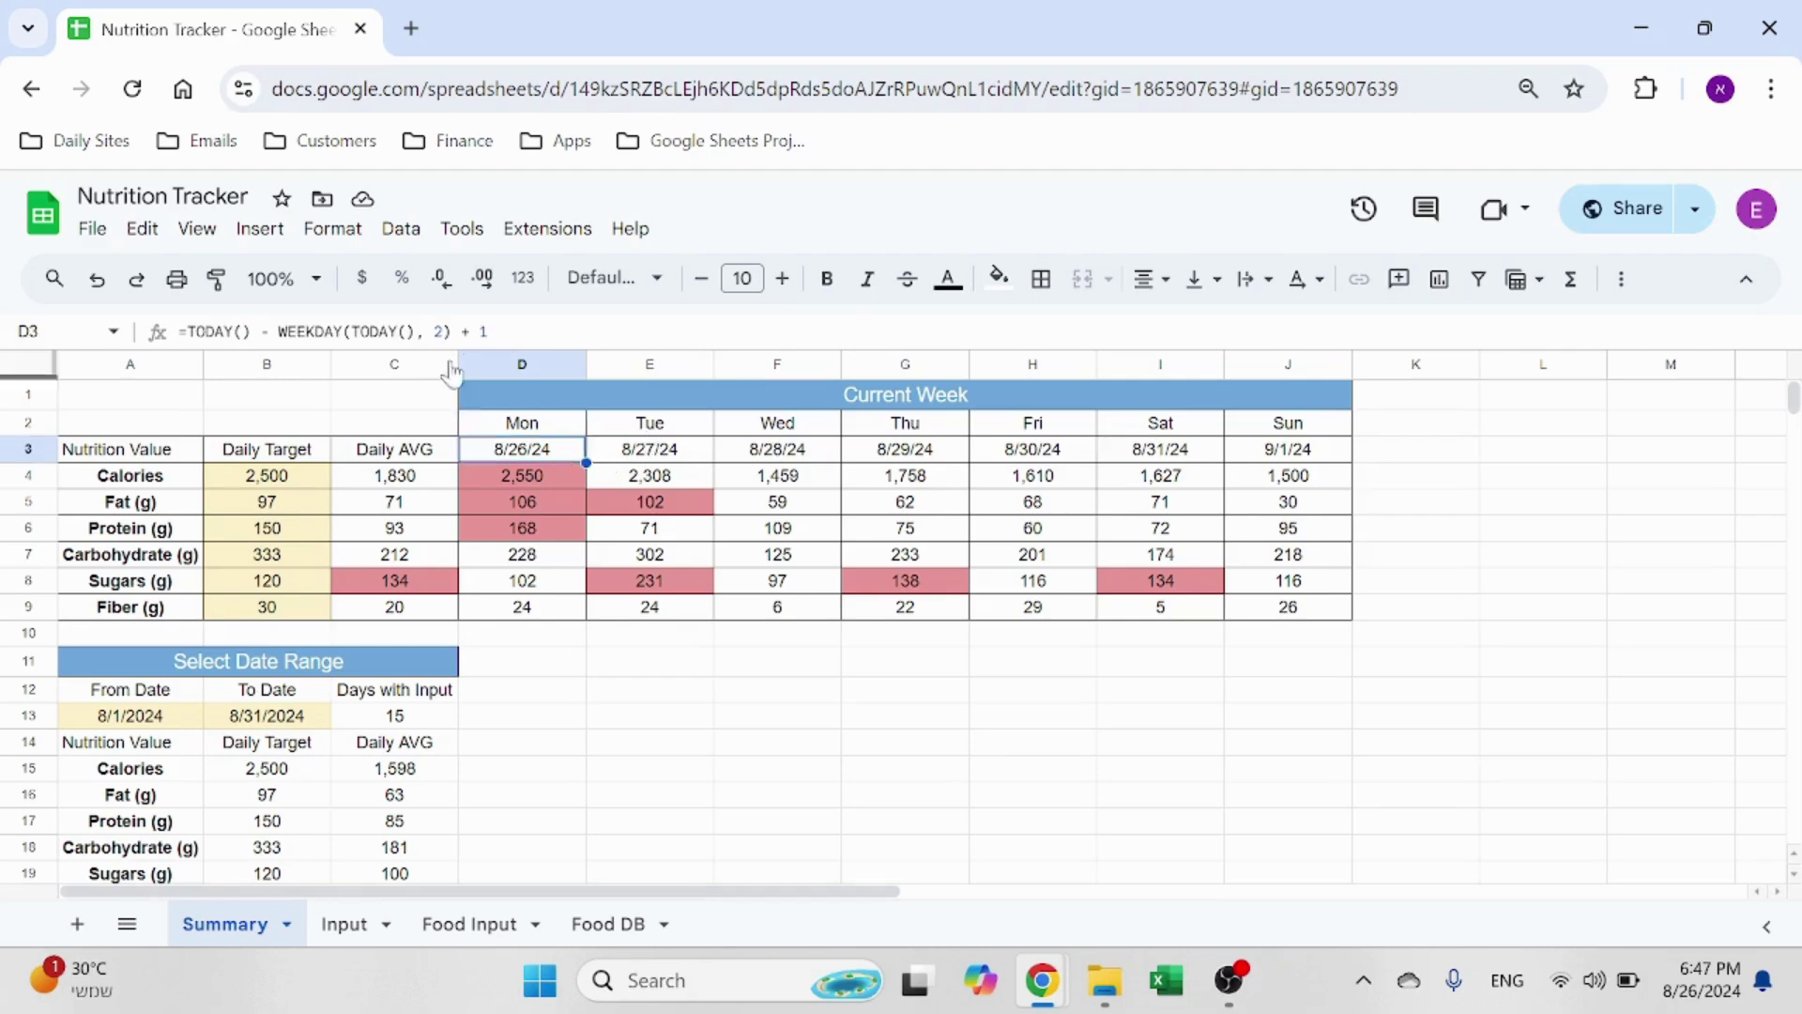
key("F2")
key("BackSpace")
type("5")
key("Return")
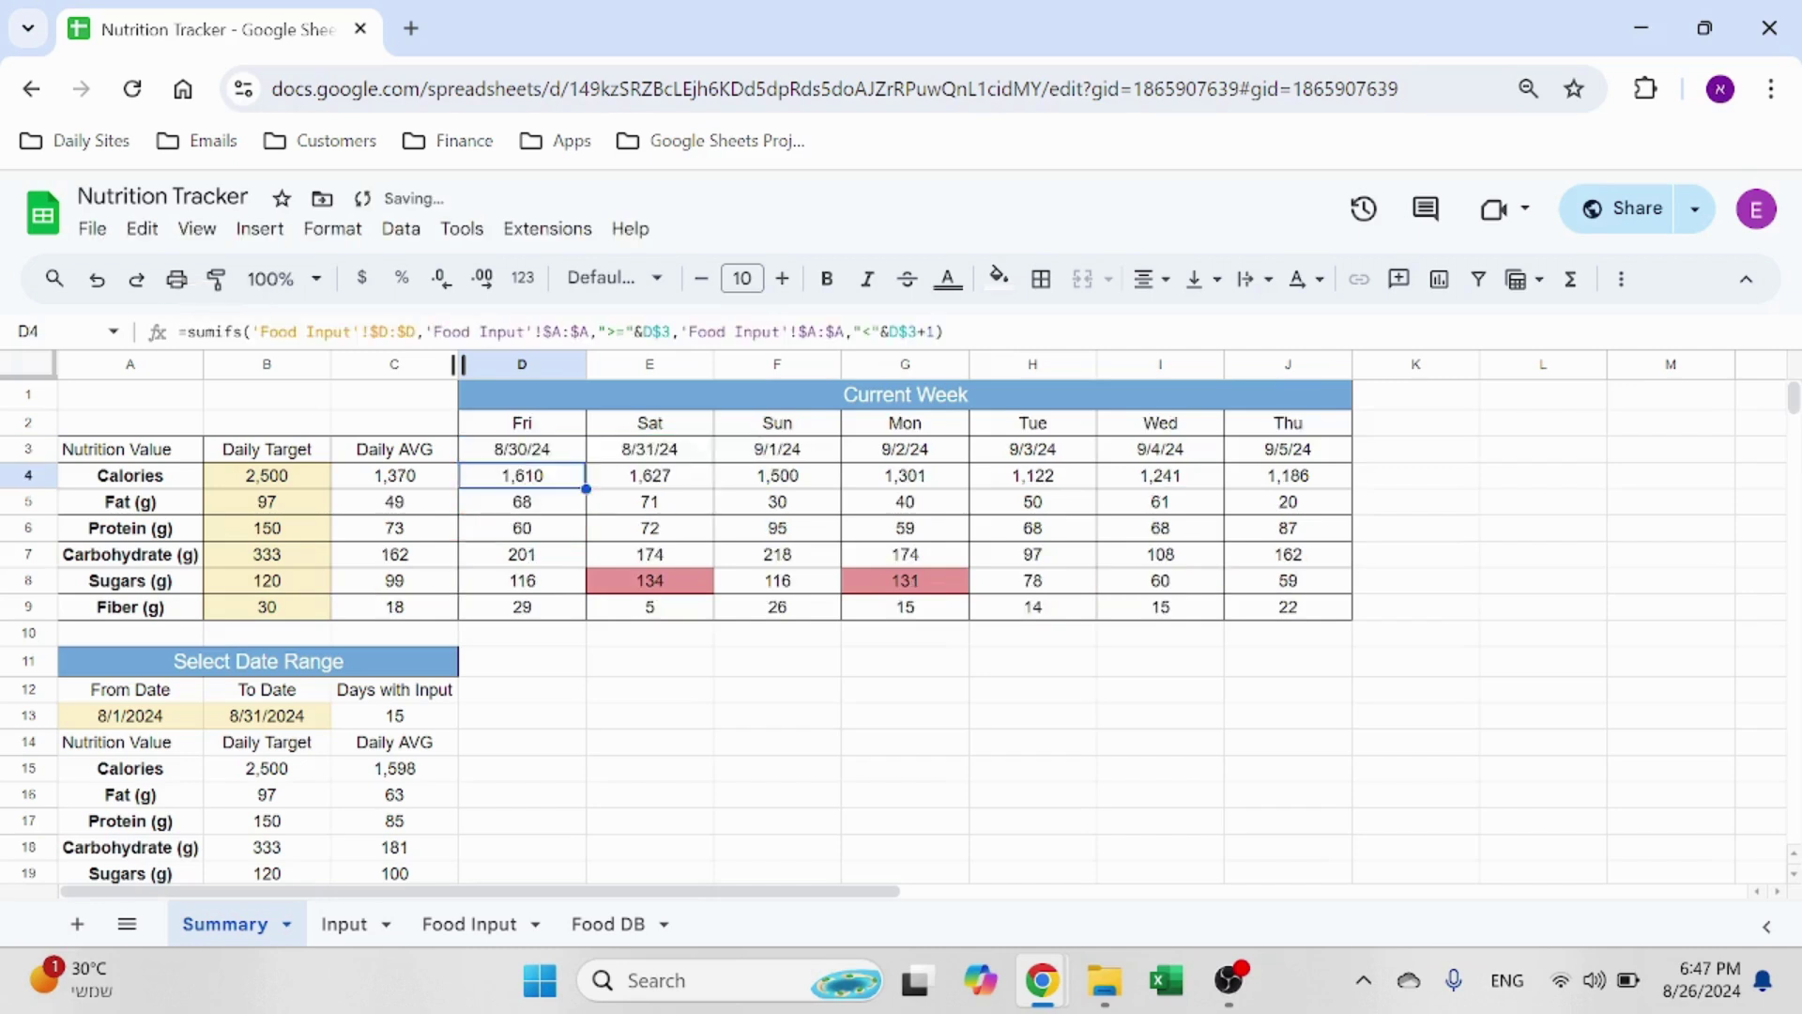
key("ctrl+z")
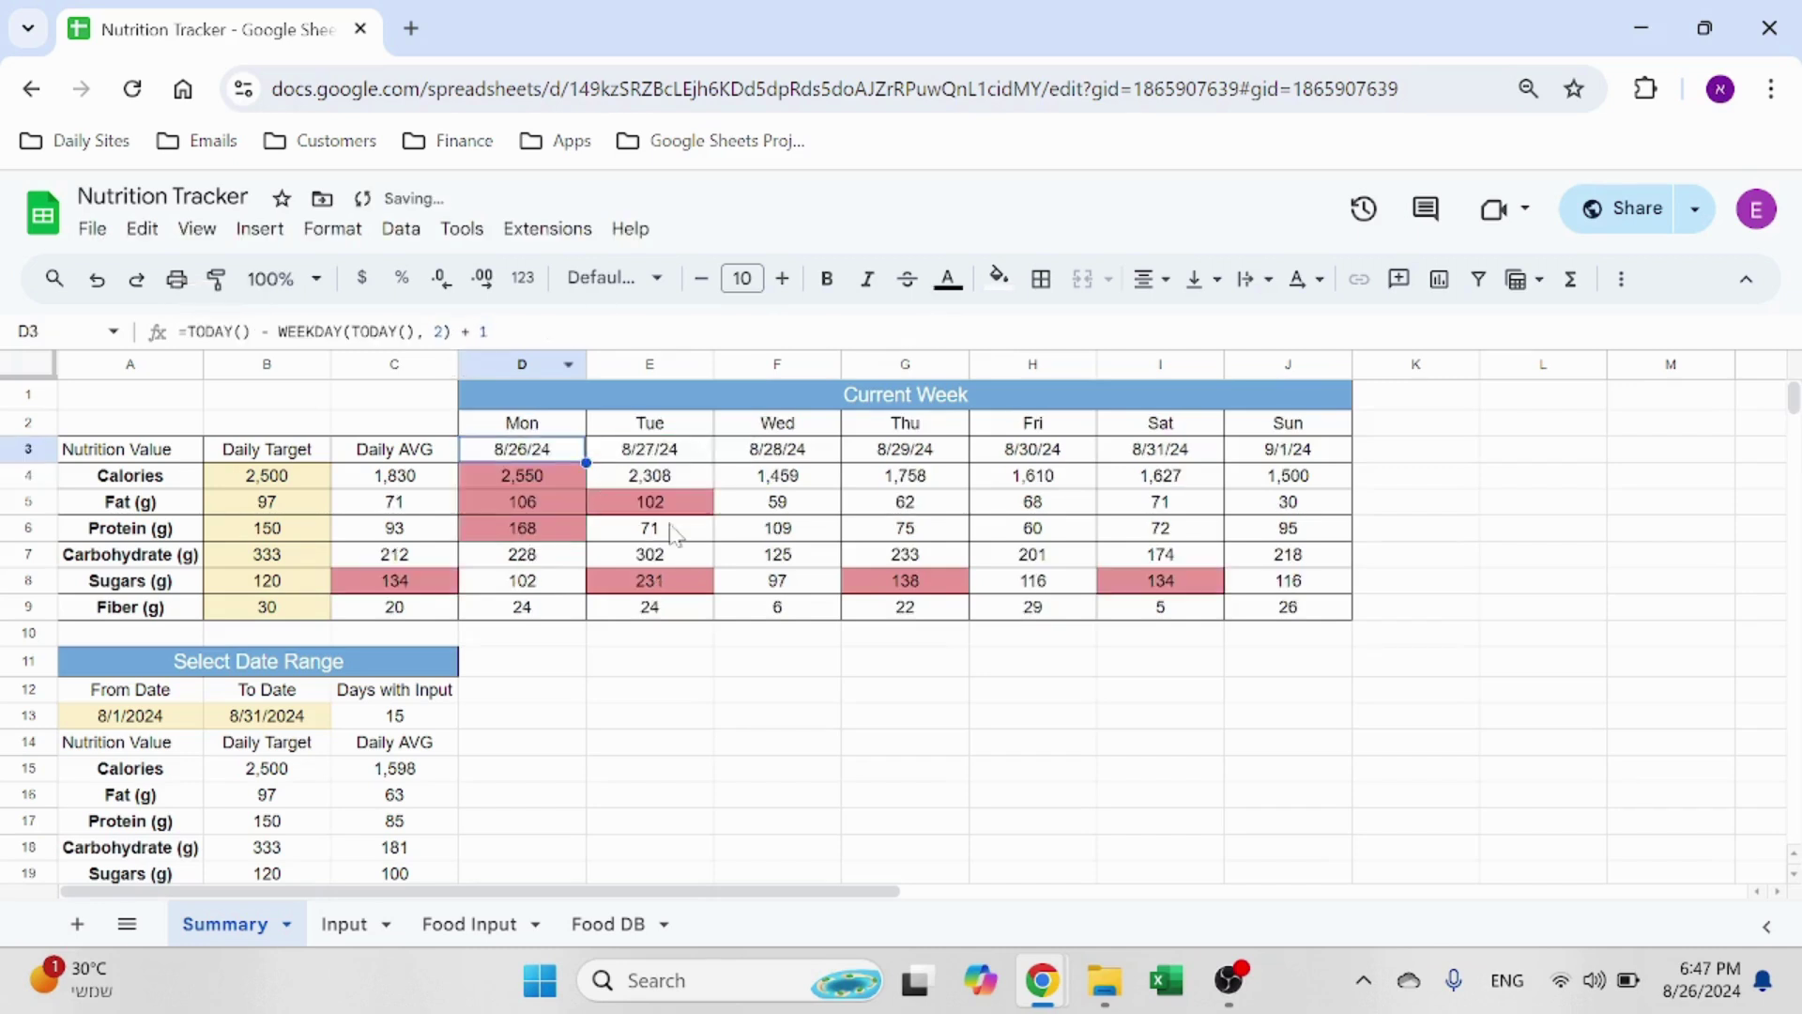
Step: Examine the previous-day-plus-1 date formulas in E3:J3 and the full week's date range D3:J3
left_click(672, 454)
key("Right")
key("Right")
key("Right")
key("Right")
key("Right")
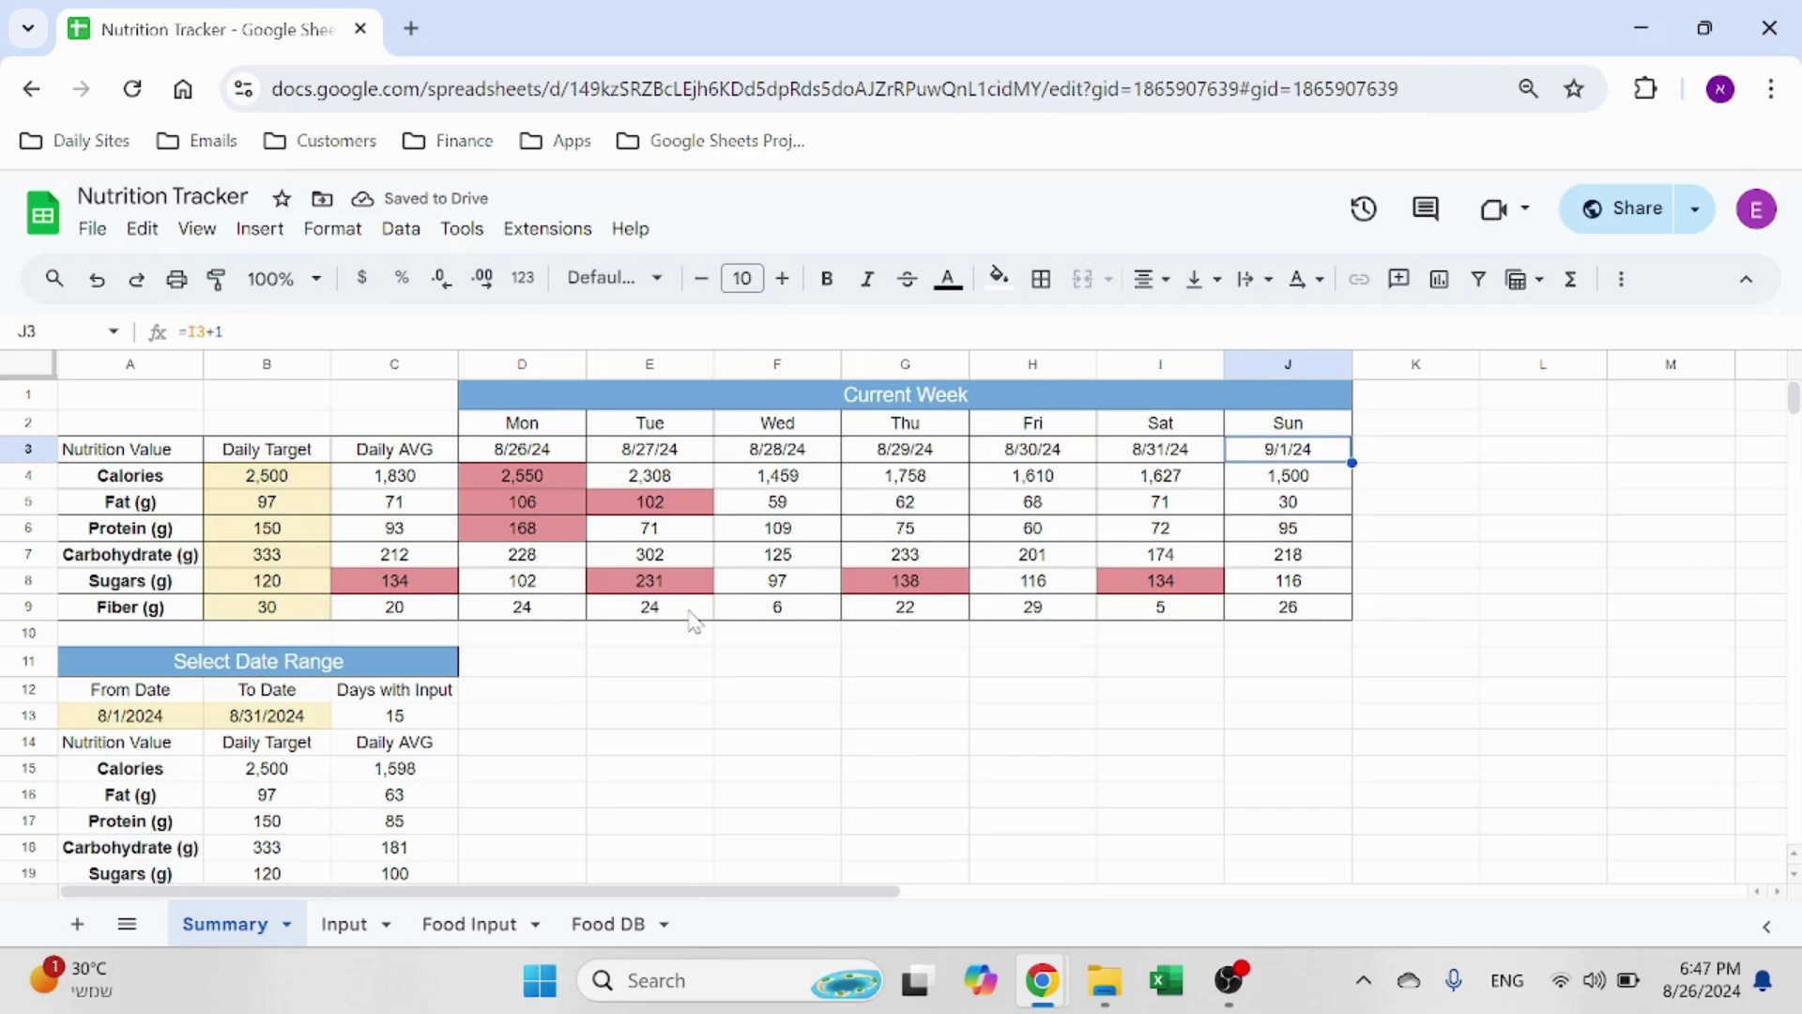
left_click_drag(559, 454, 1288, 454)
left_click(882, 784)
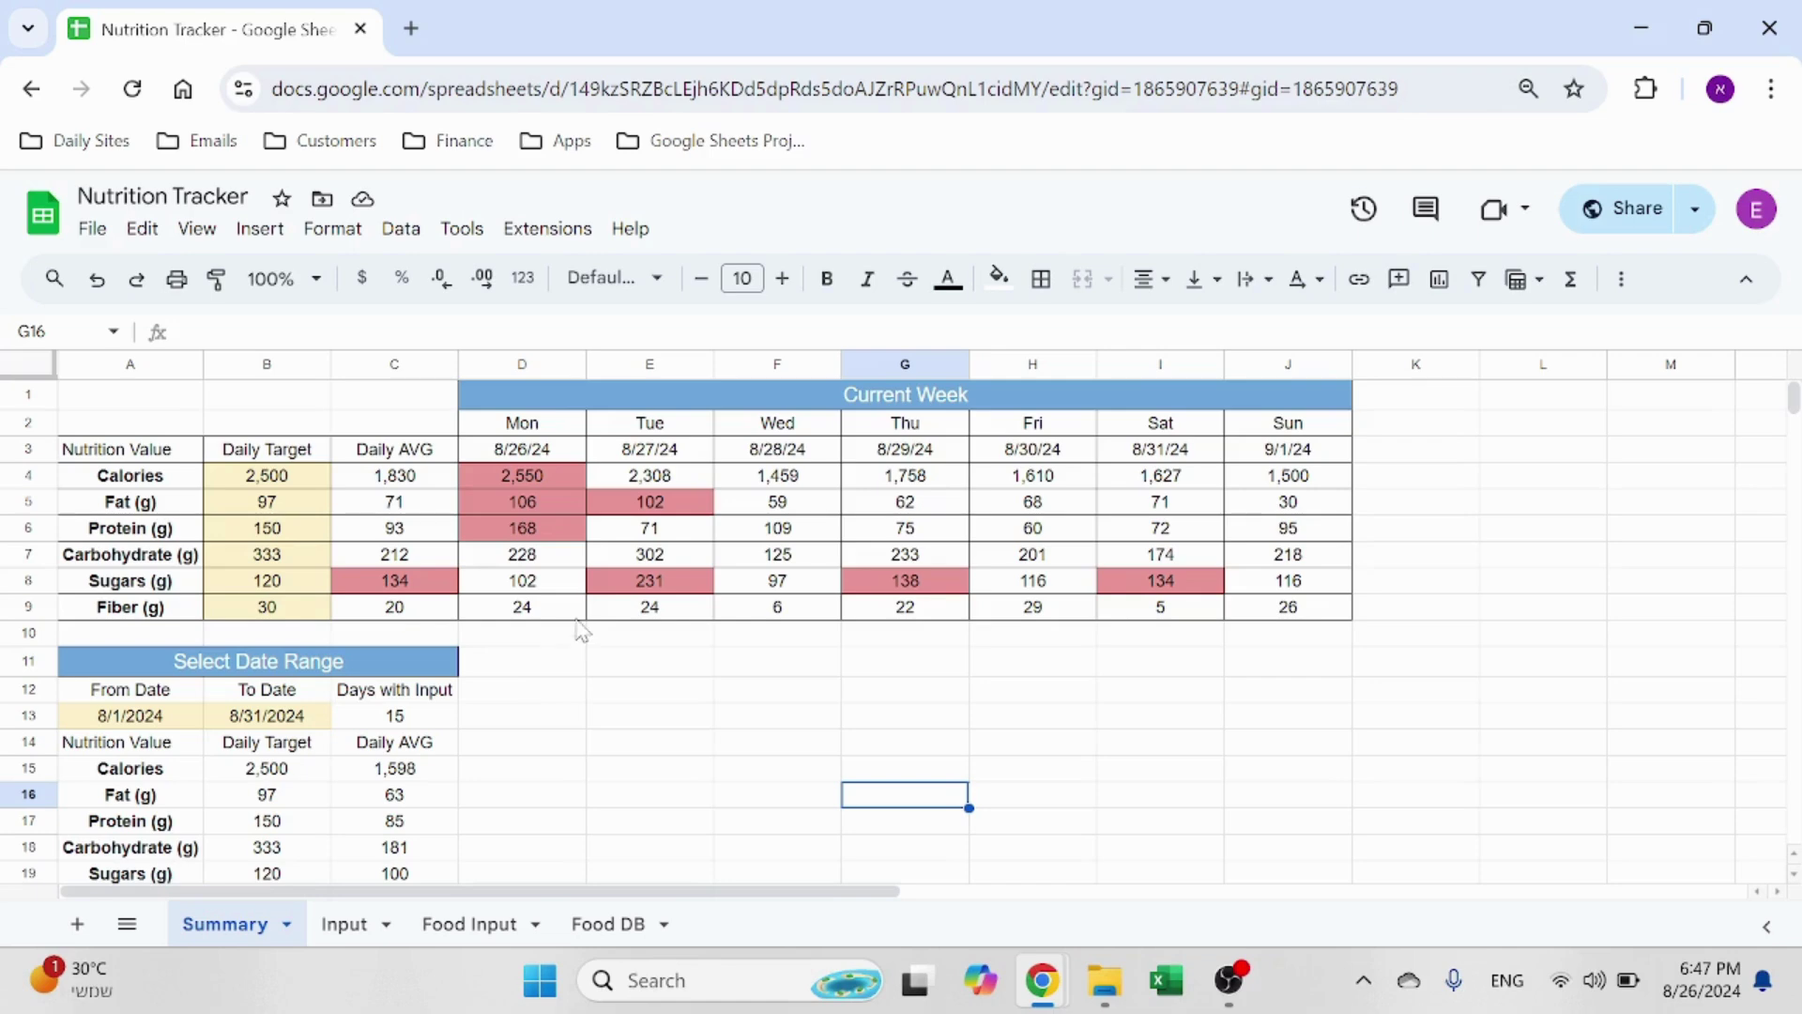
Step: Examine the conditional formatting rule behind D4, with its custom formula, applied range and red fill, without changing it
left_click(560, 485)
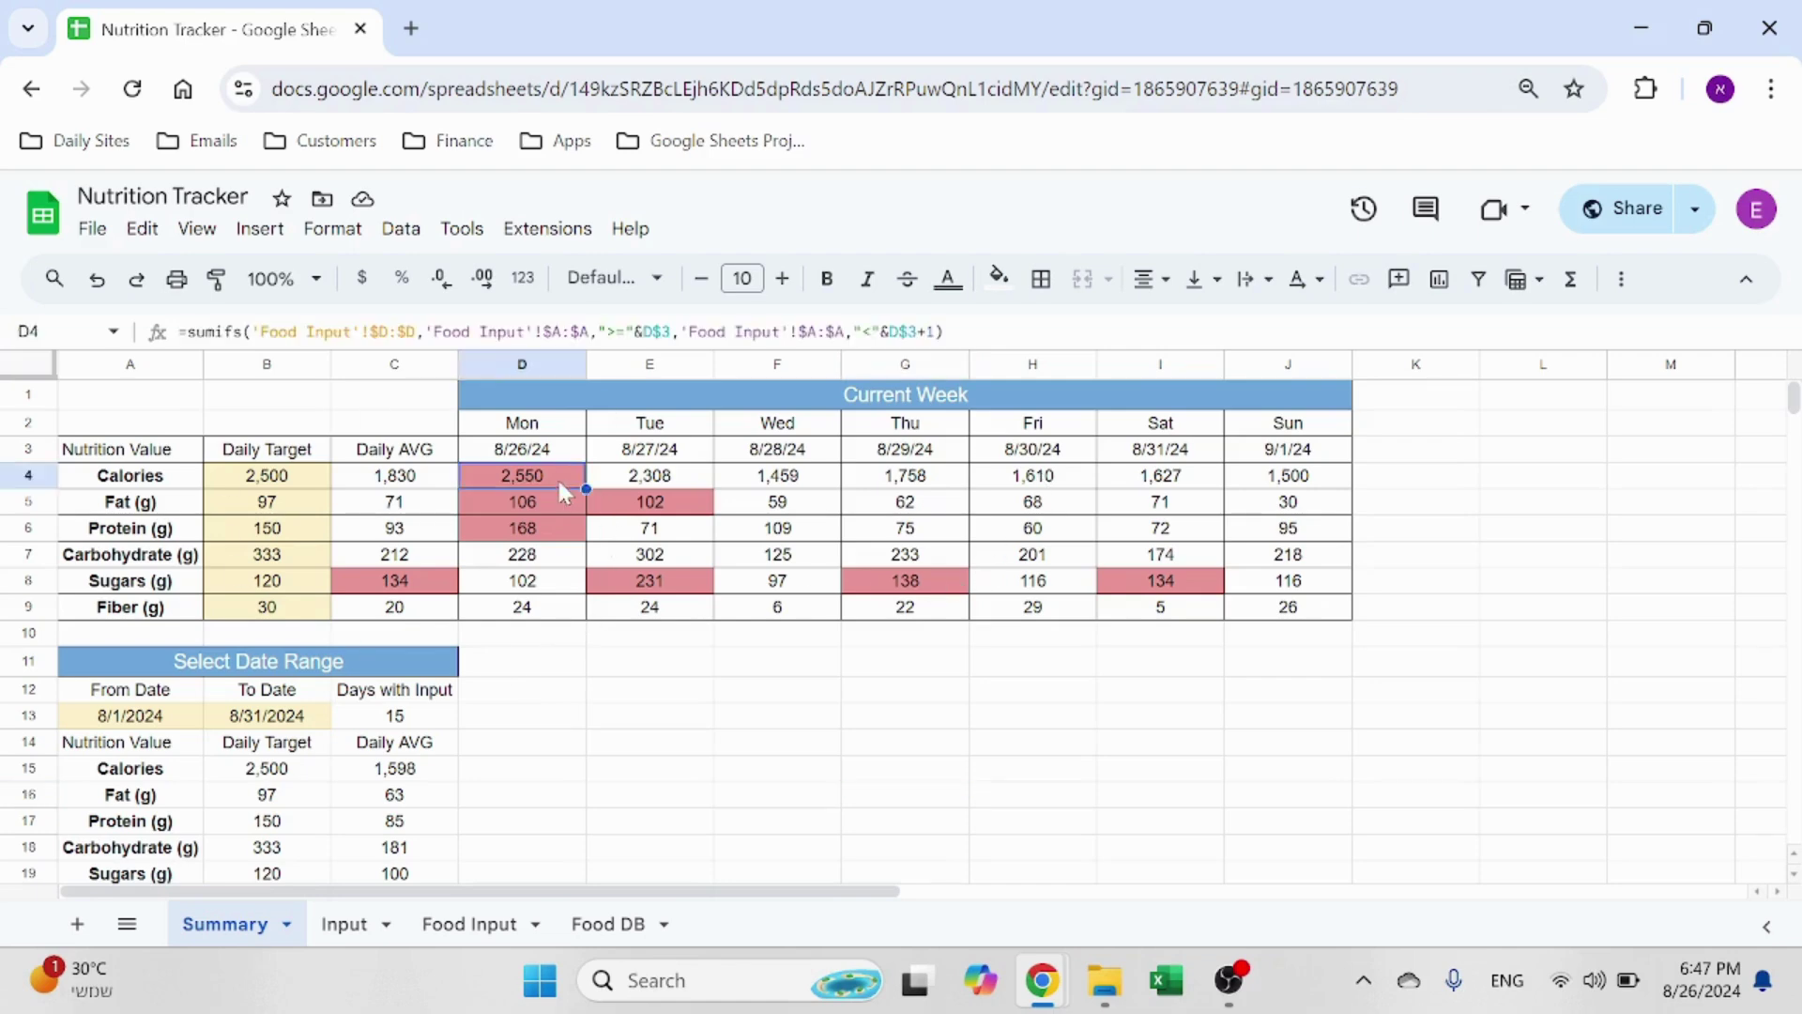
left_click(336, 233)
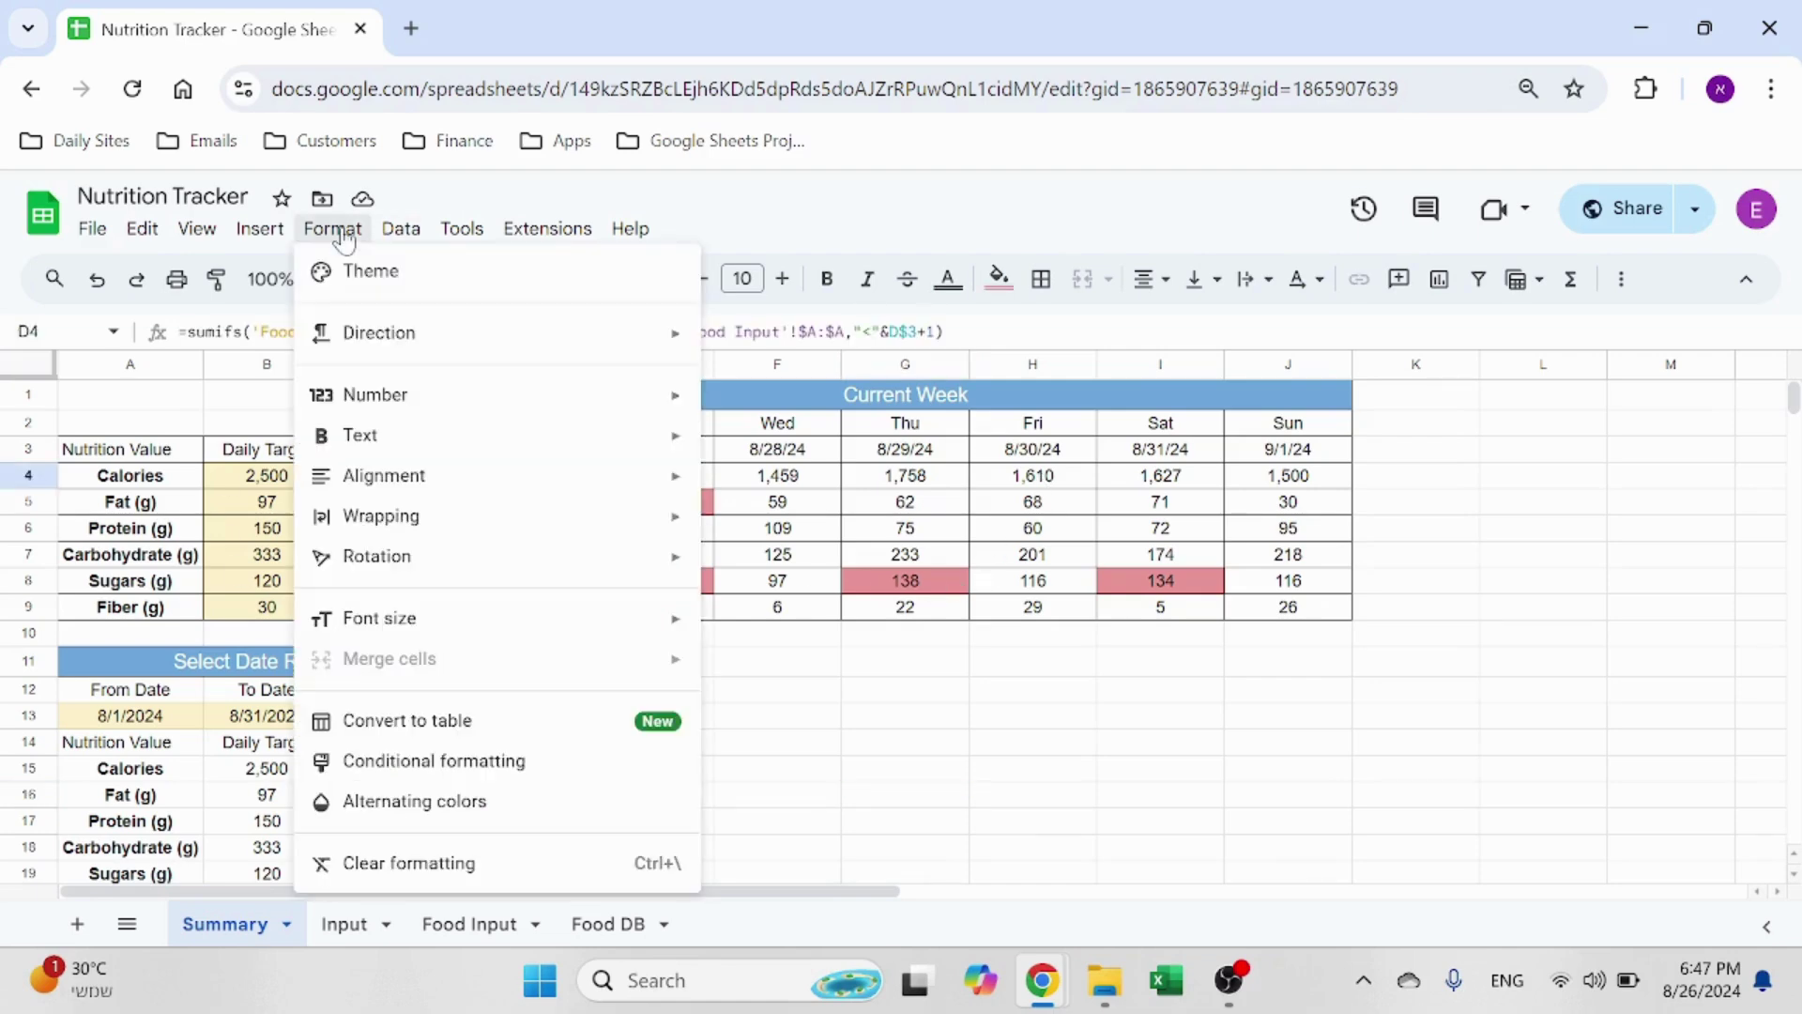
left_click(422, 762)
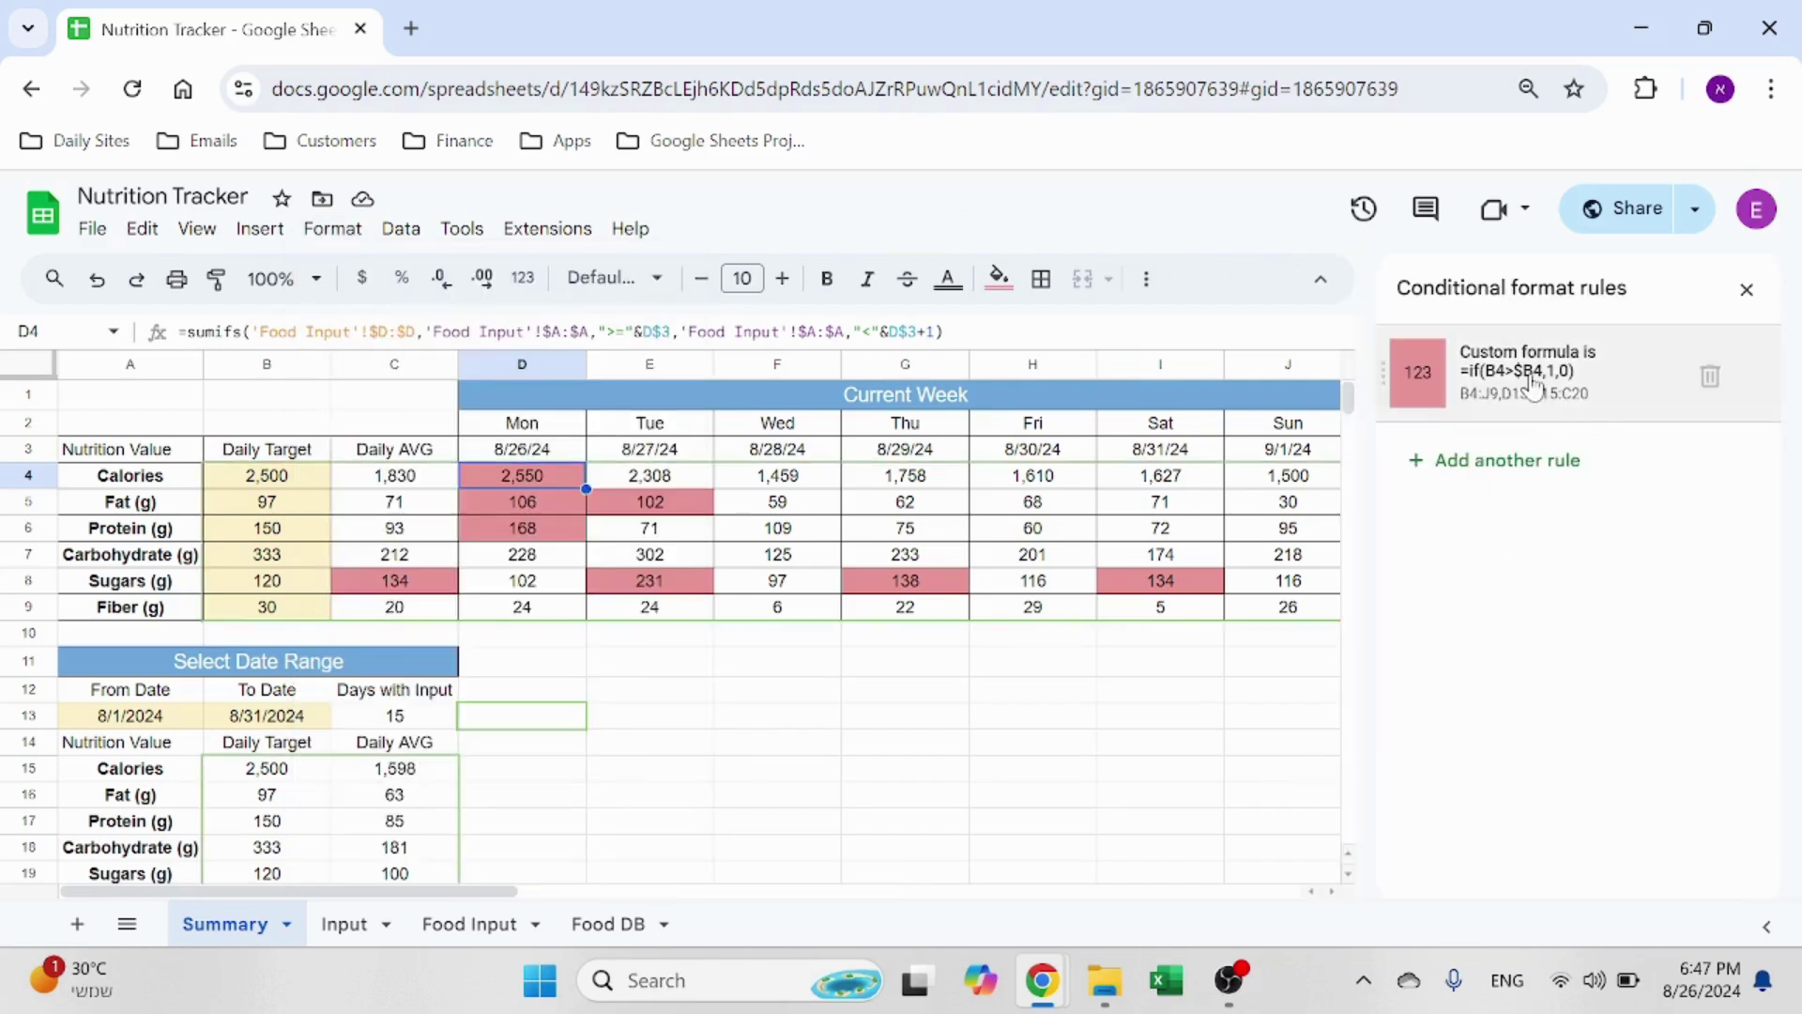
left_click(1541, 392)
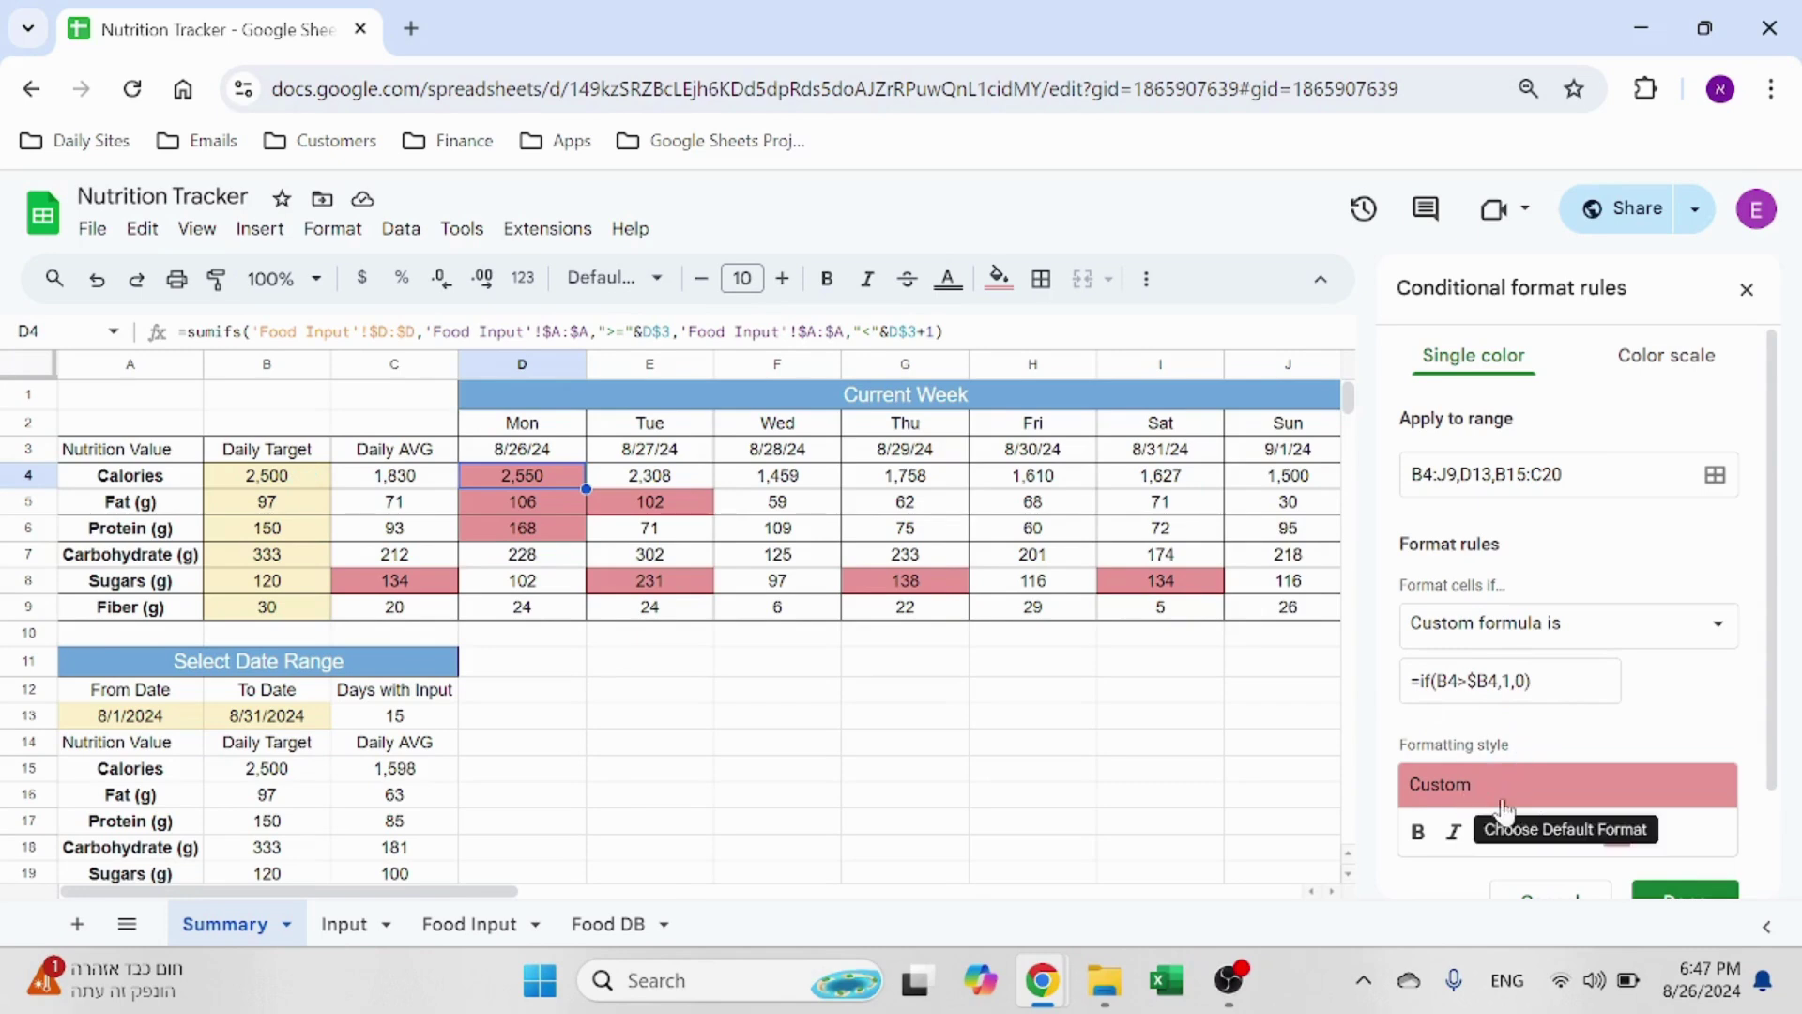
left_click(1746, 289)
left_click(600, 719)
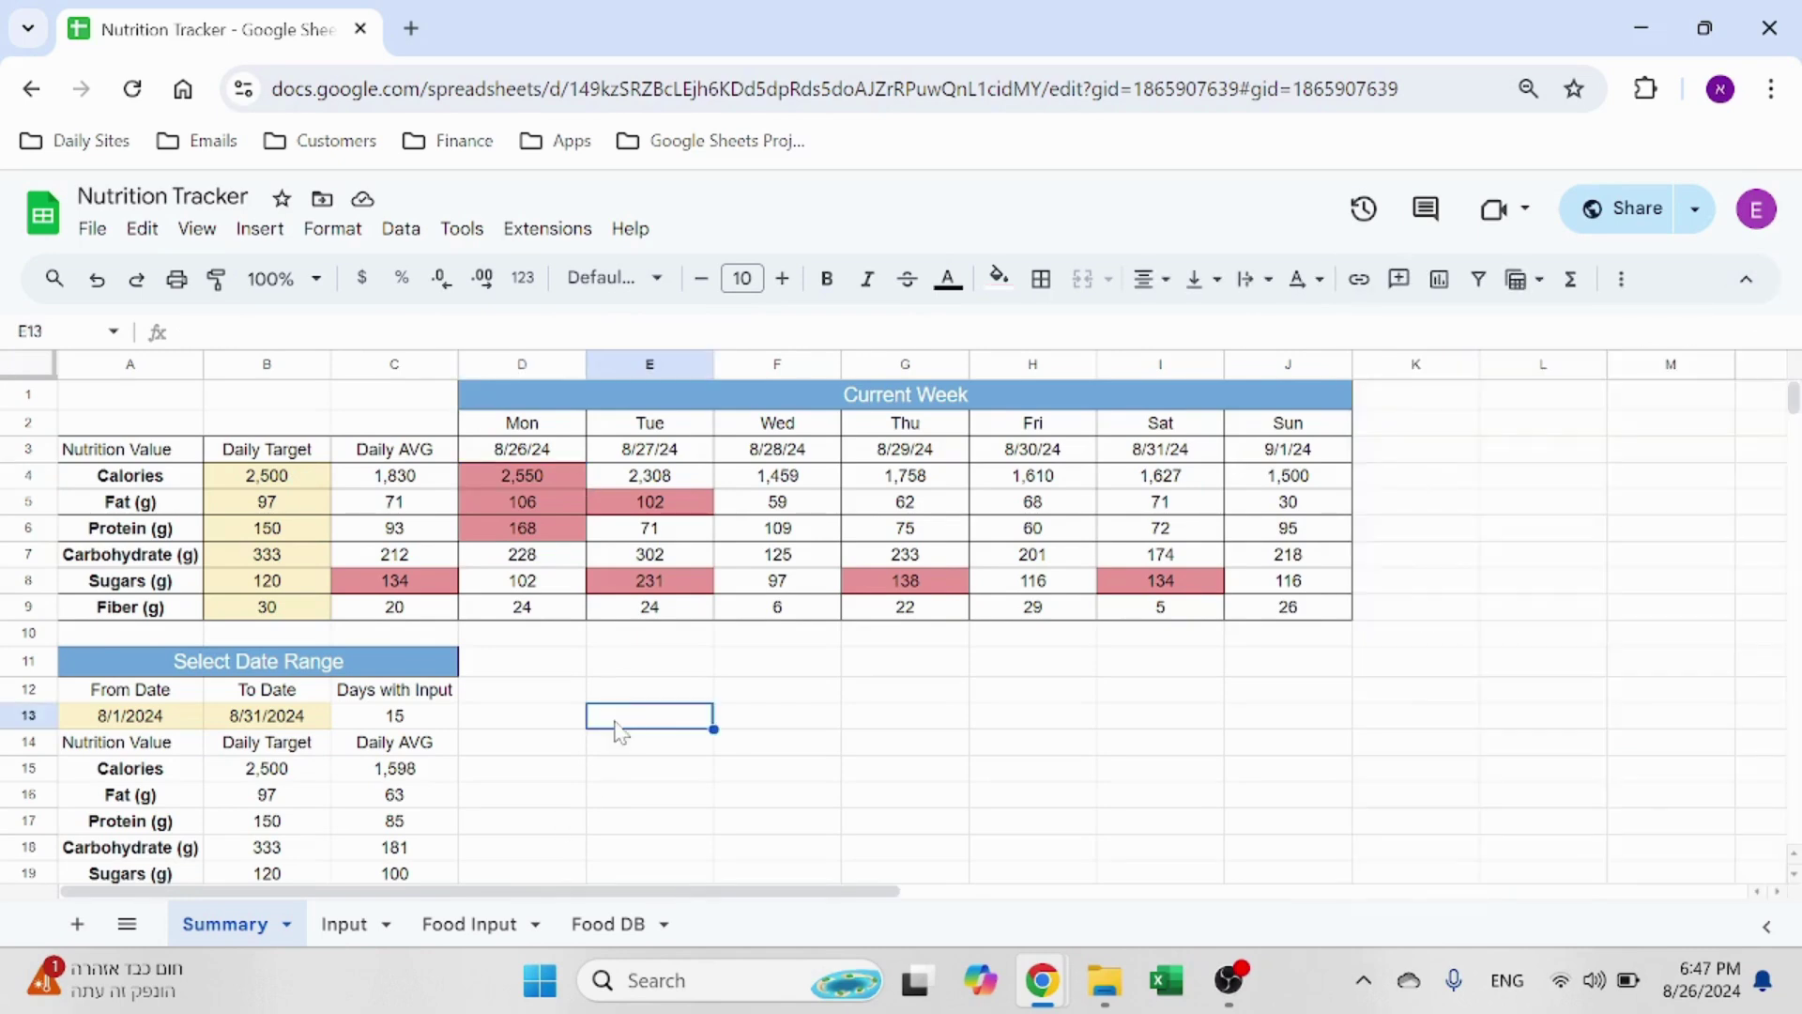
left_click(568, 668)
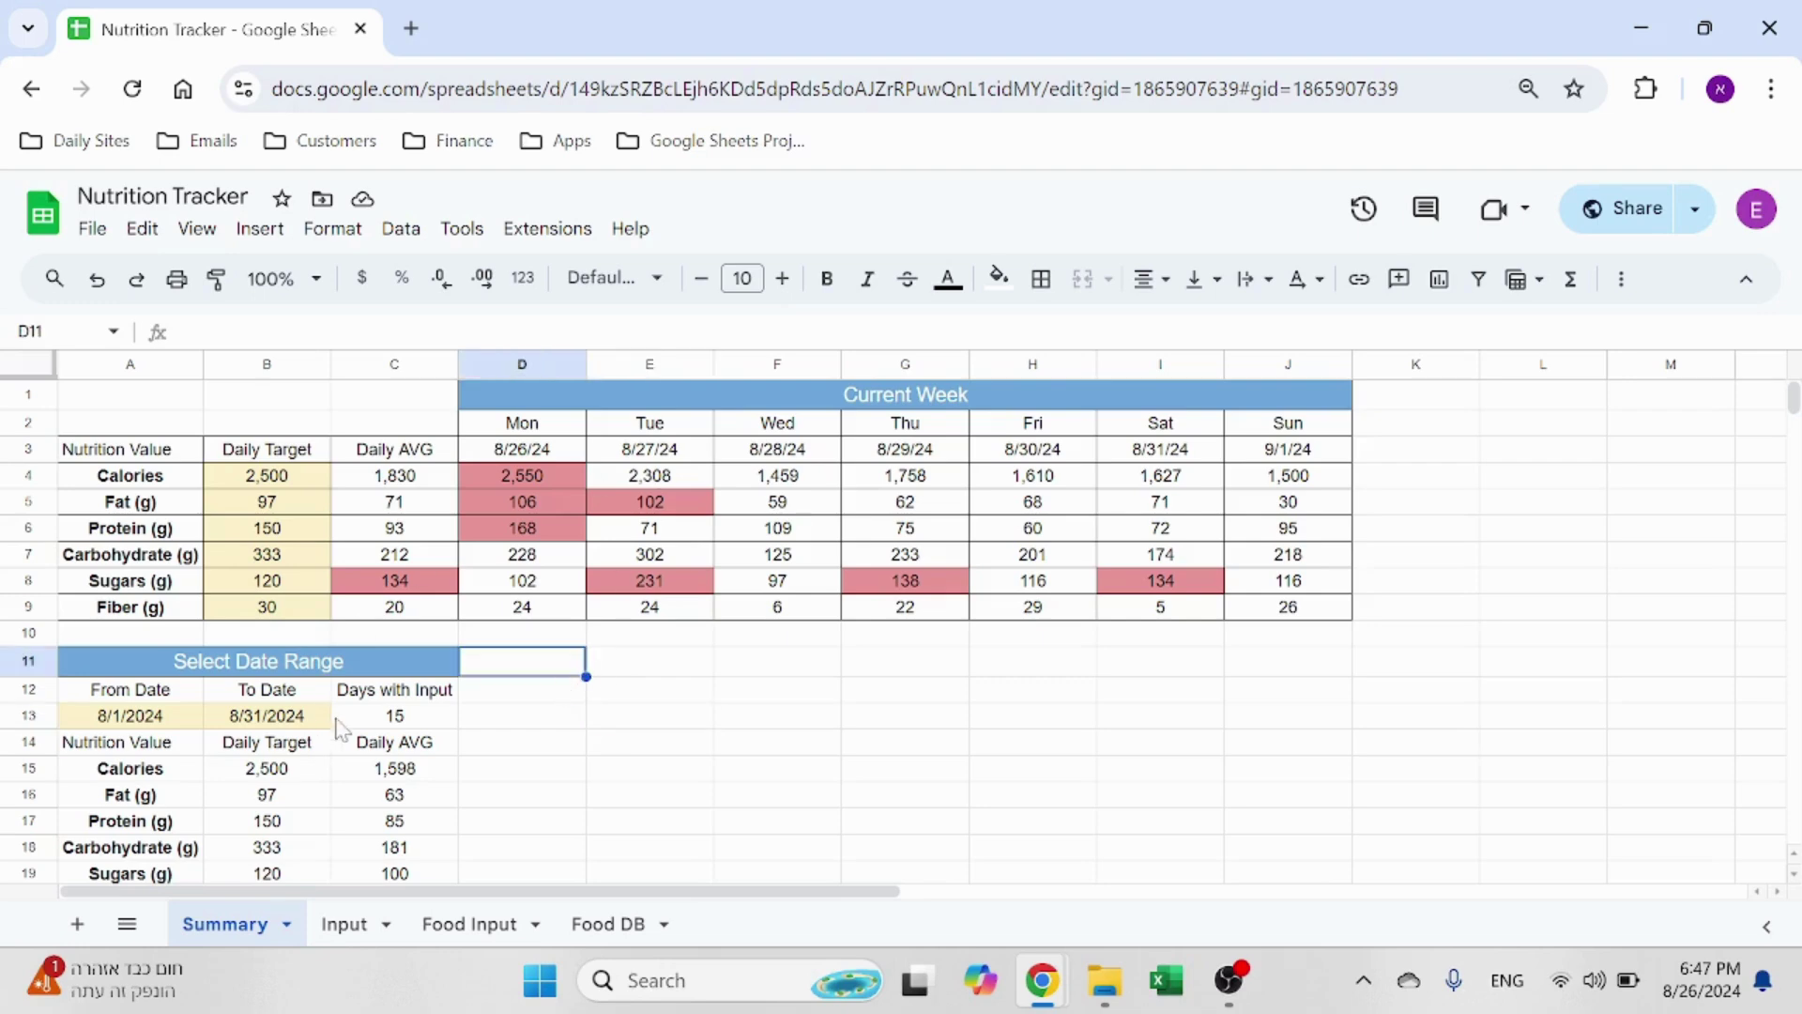
Step: Examine the From Date and To Date inputs in A13:B13 of the Select Date Range section
scroll(340, 706, "down", 2)
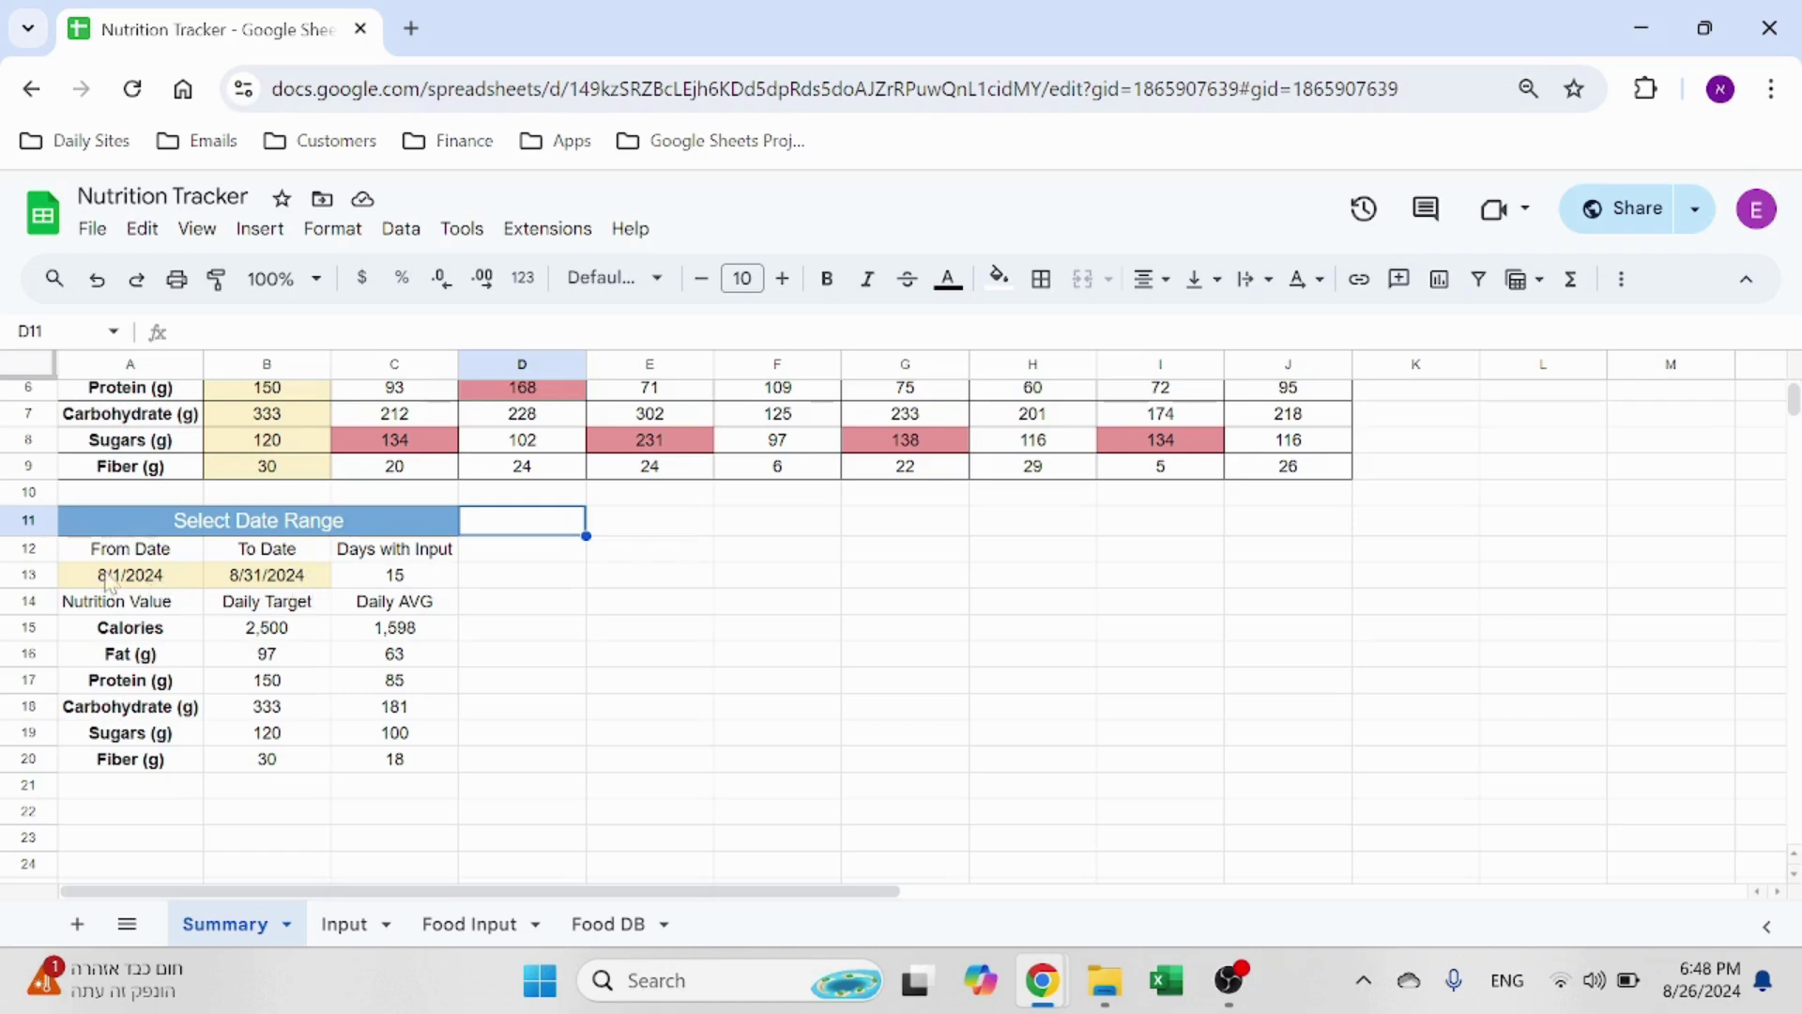
left_click(250, 588)
left_click(150, 584)
left_click(248, 588)
left_click(153, 586)
left_click(272, 591)
Step: Examine the Days with Input formula in C13 and check the logged entries on the Food Input sheet
left_click(408, 578)
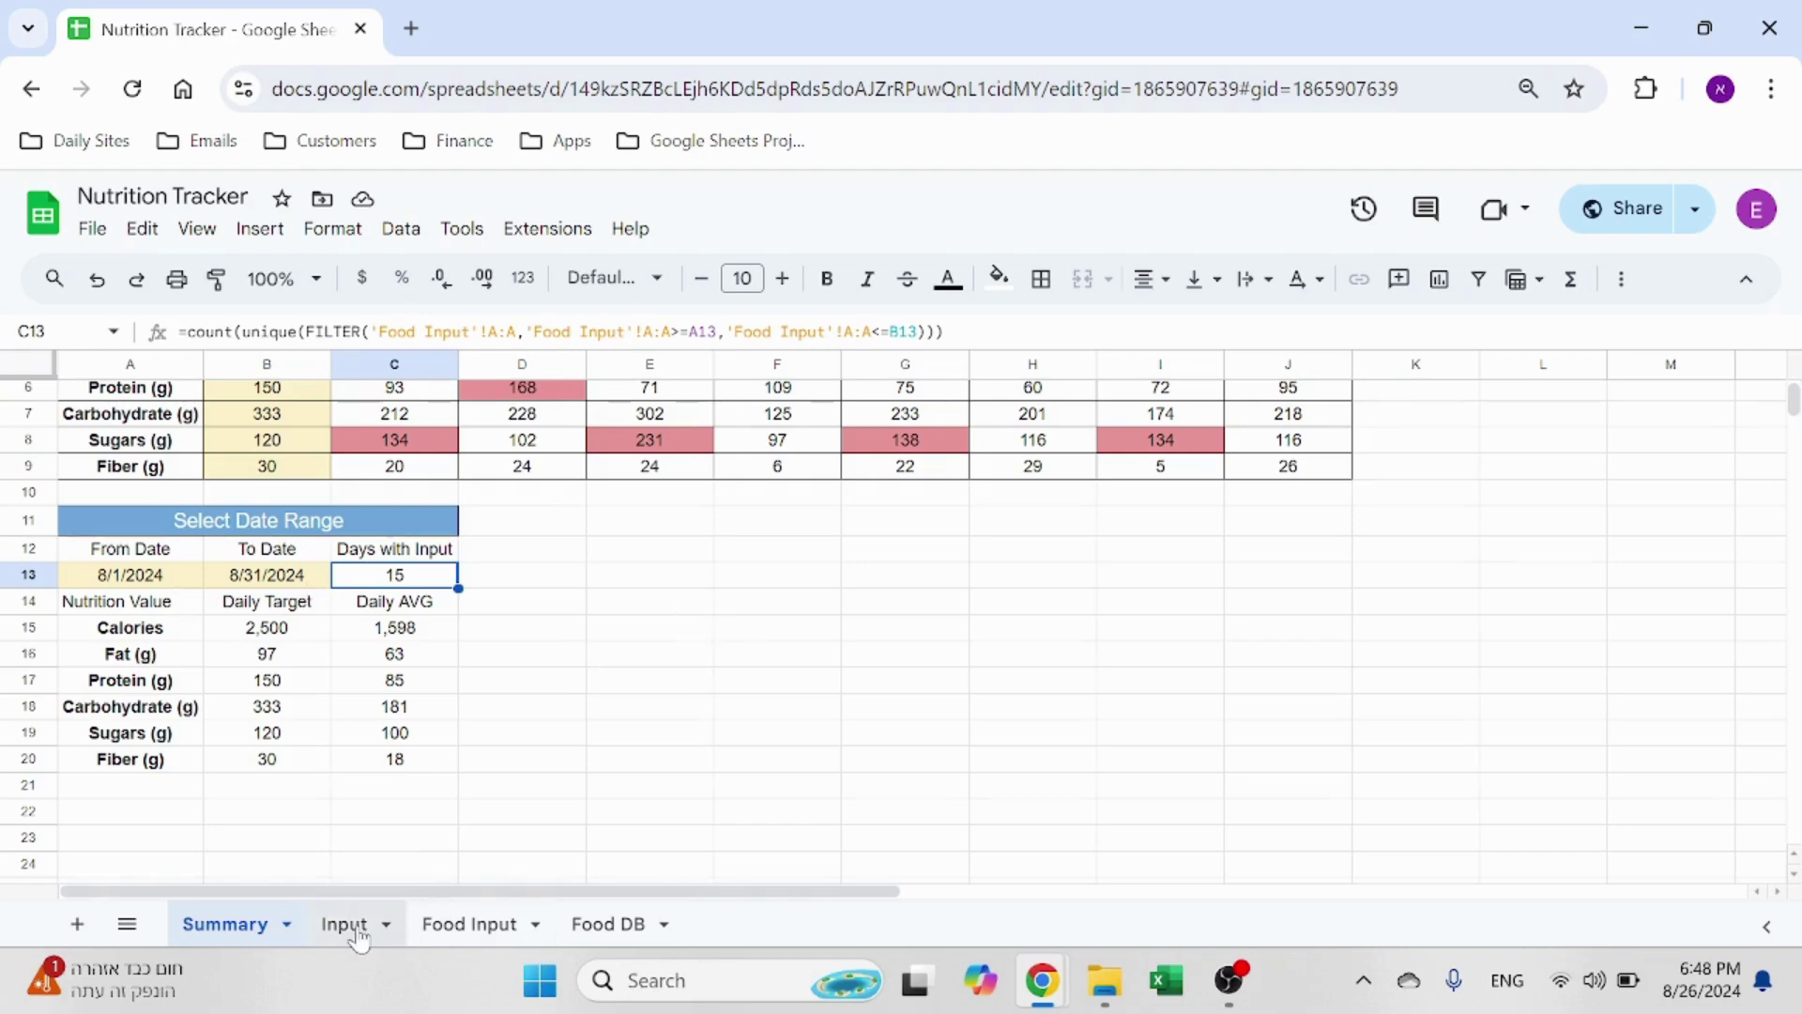
left_click(472, 927)
left_click(346, 775)
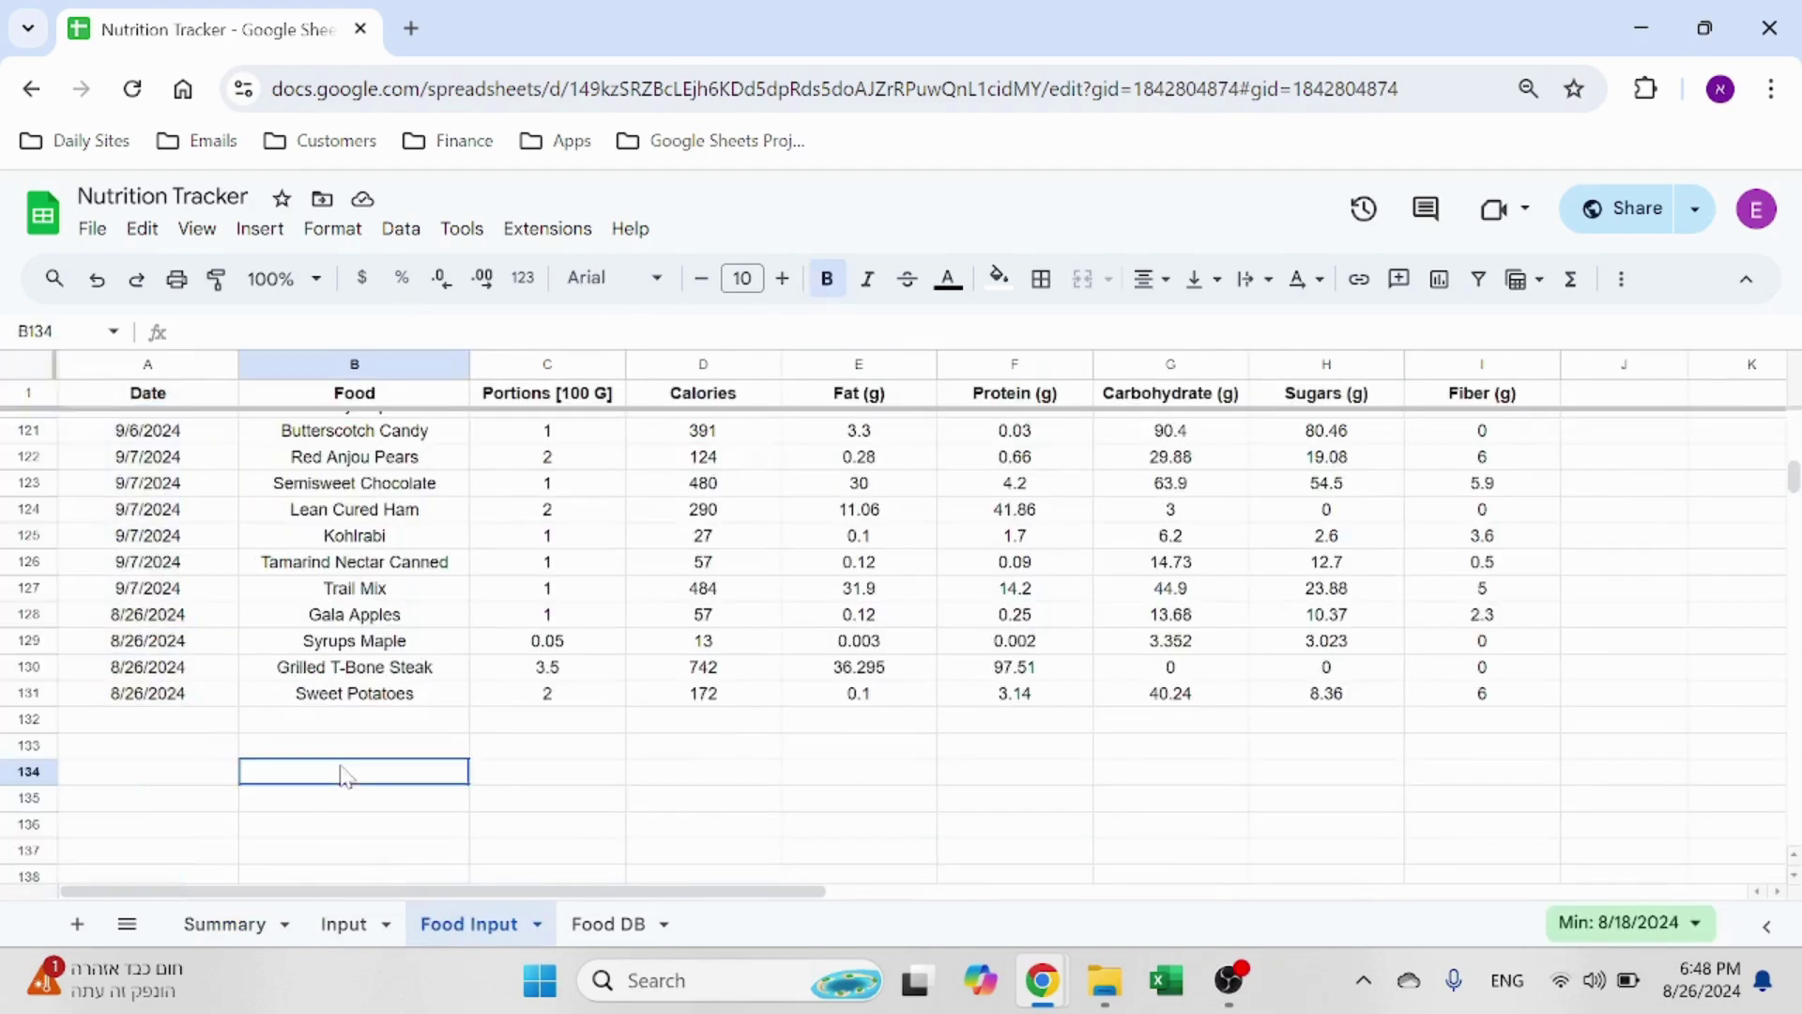
left_click(225, 939)
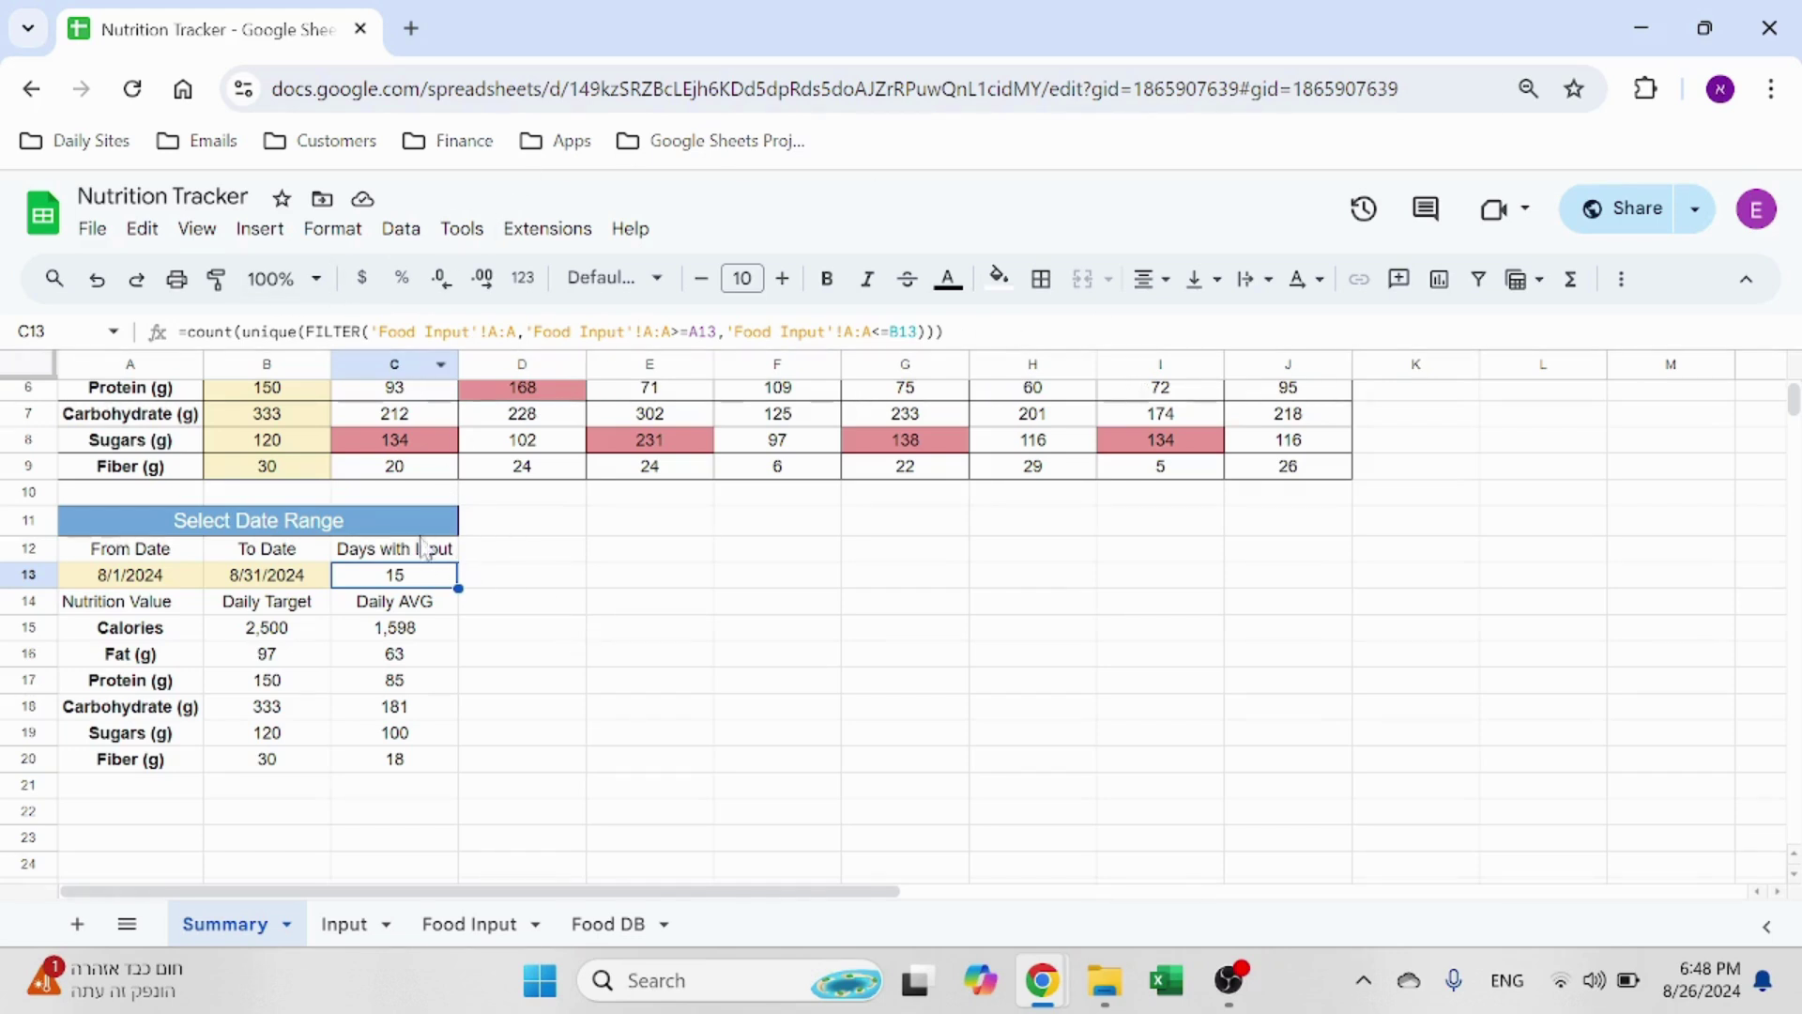
Step: Examine the Daily Target references in B15:B20 and compare them with the weekly targets in B4:B9
left_click(247, 639)
left_click(282, 683)
scroll(286, 692, "up", 3)
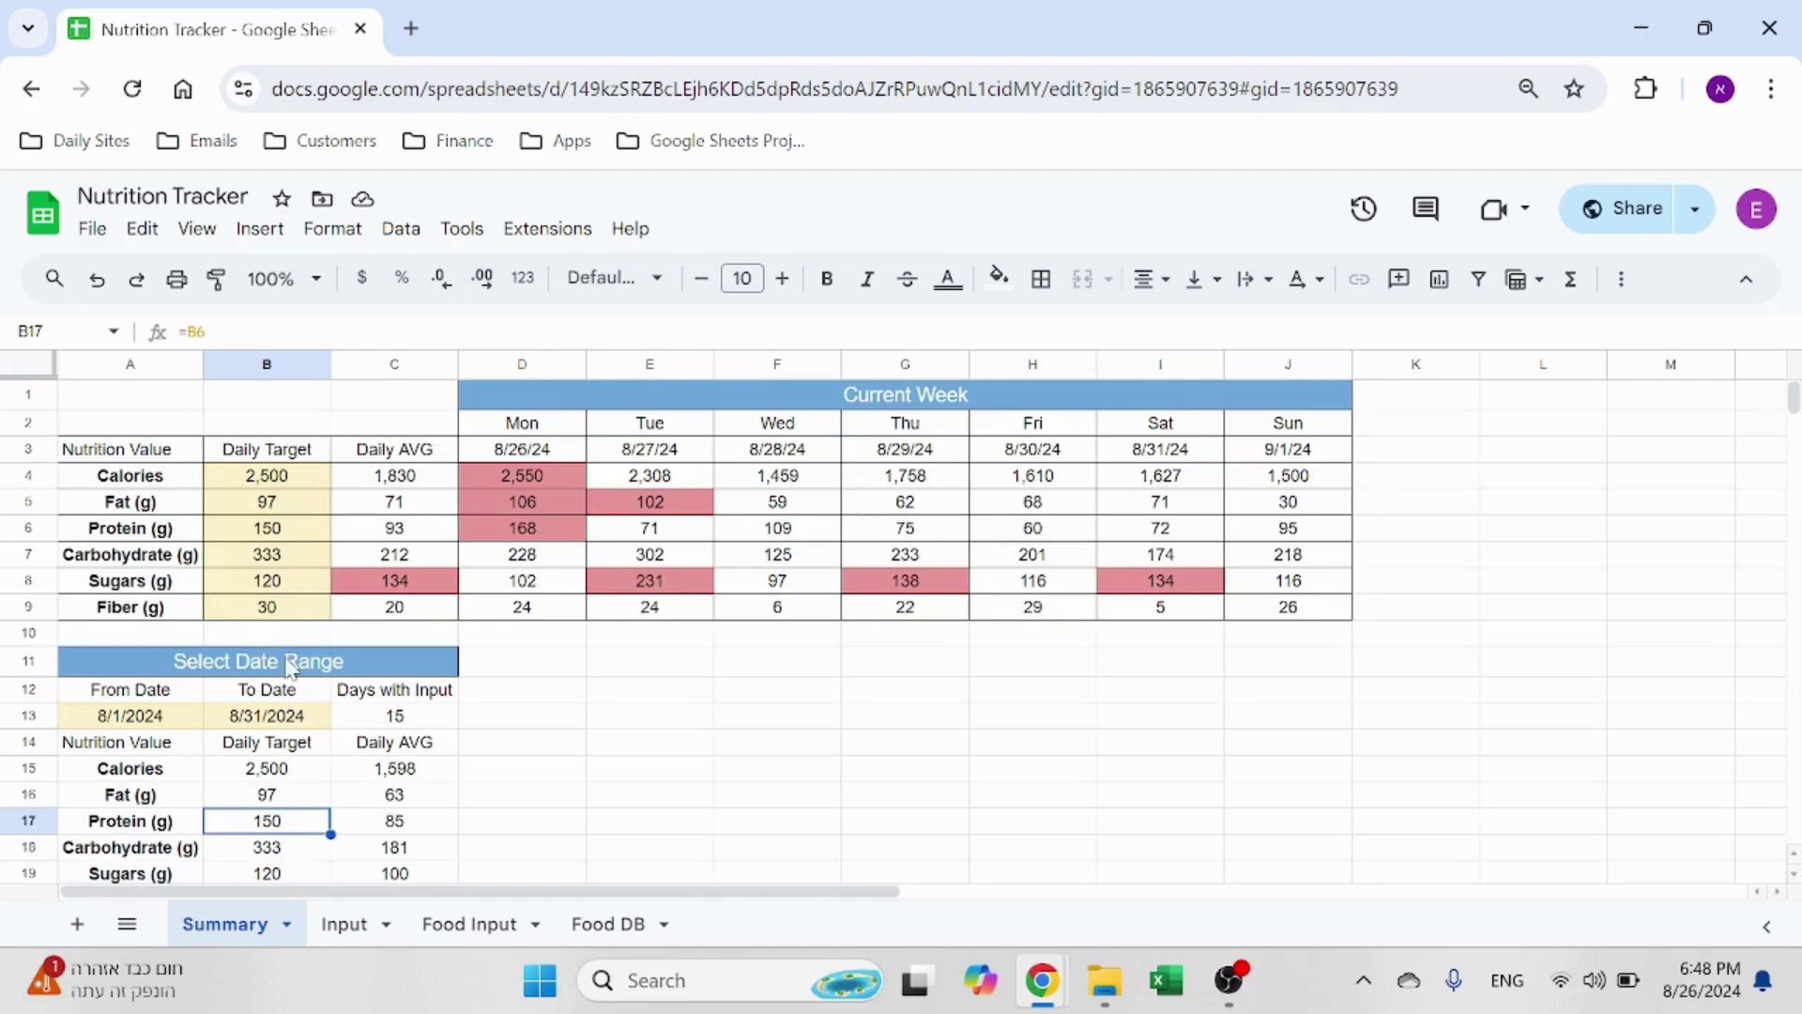
scroll(277, 706, "down", 2)
scroll(274, 706, "up", 2)
scroll(272, 706, "down", 2)
left_click(298, 632)
left_click(289, 683)
left_click(299, 732)
left_click(285, 760)
scroll(375, 713, "up", 2)
scroll(394, 680, "down", 2)
Step: Compare the SUMIFS formula of the date range's calorie average in C15 with Monday's calorie formula in D4
left_click(422, 629)
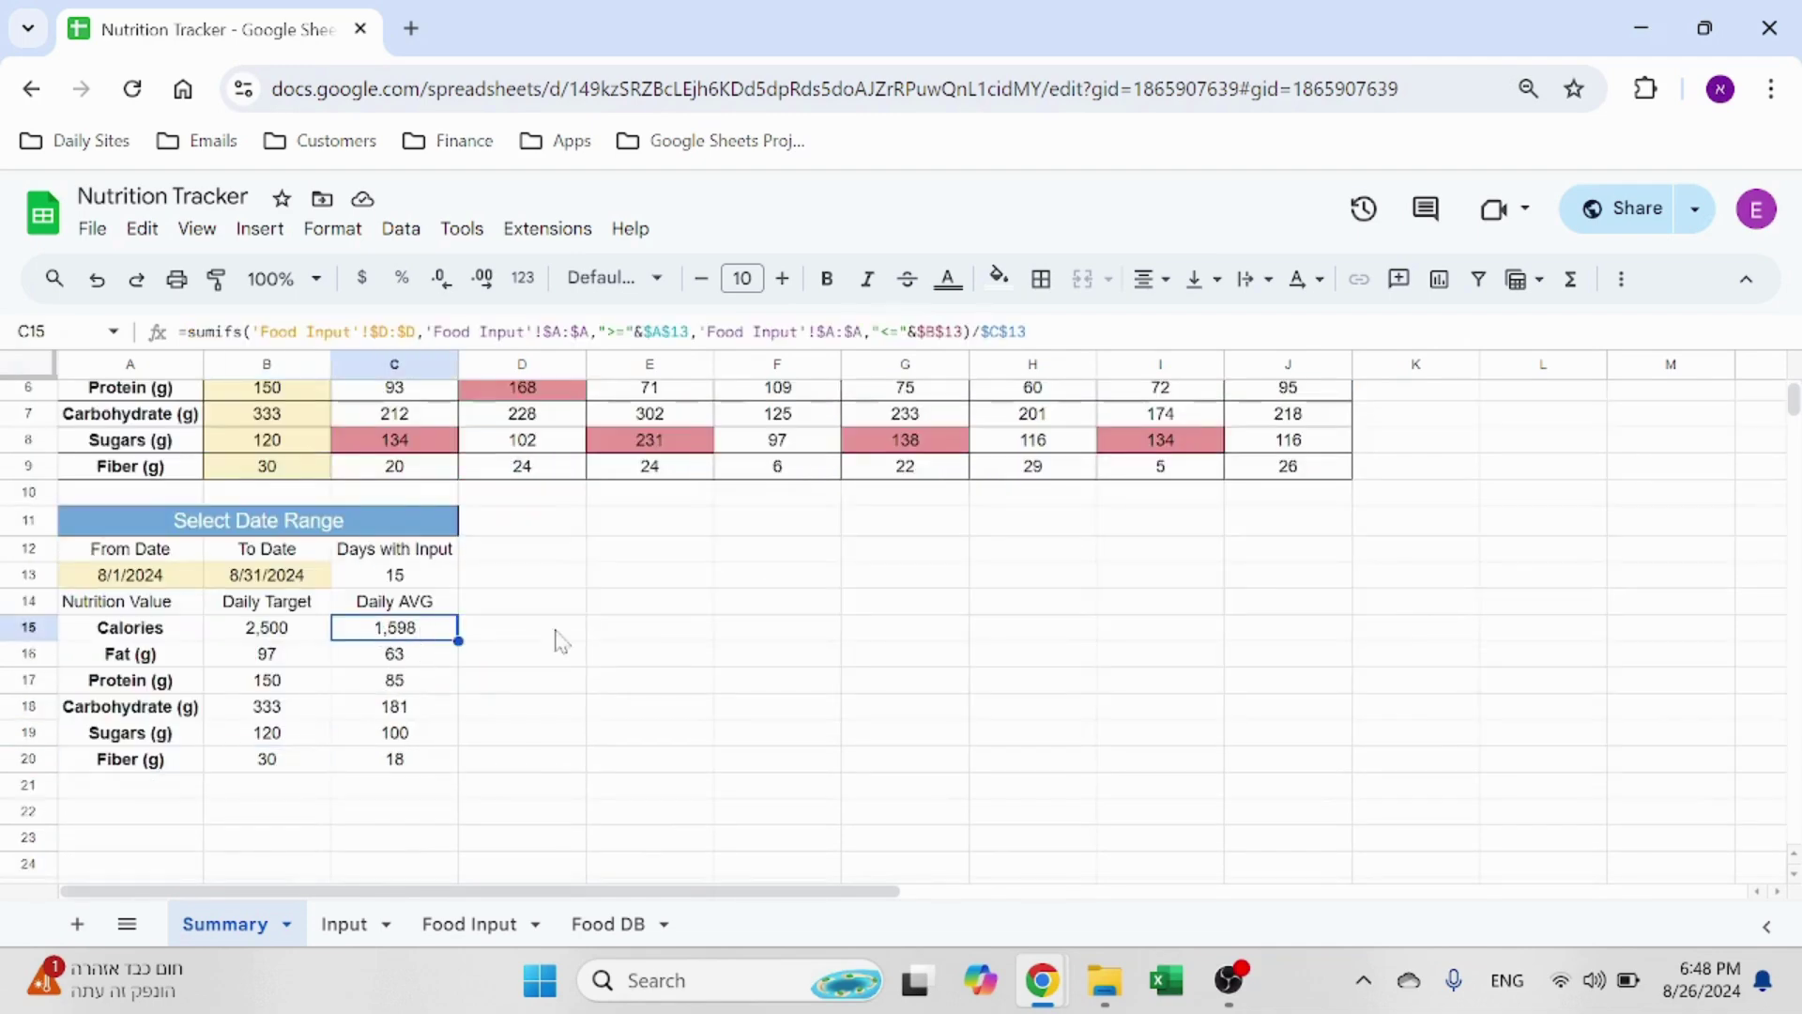
key("F2")
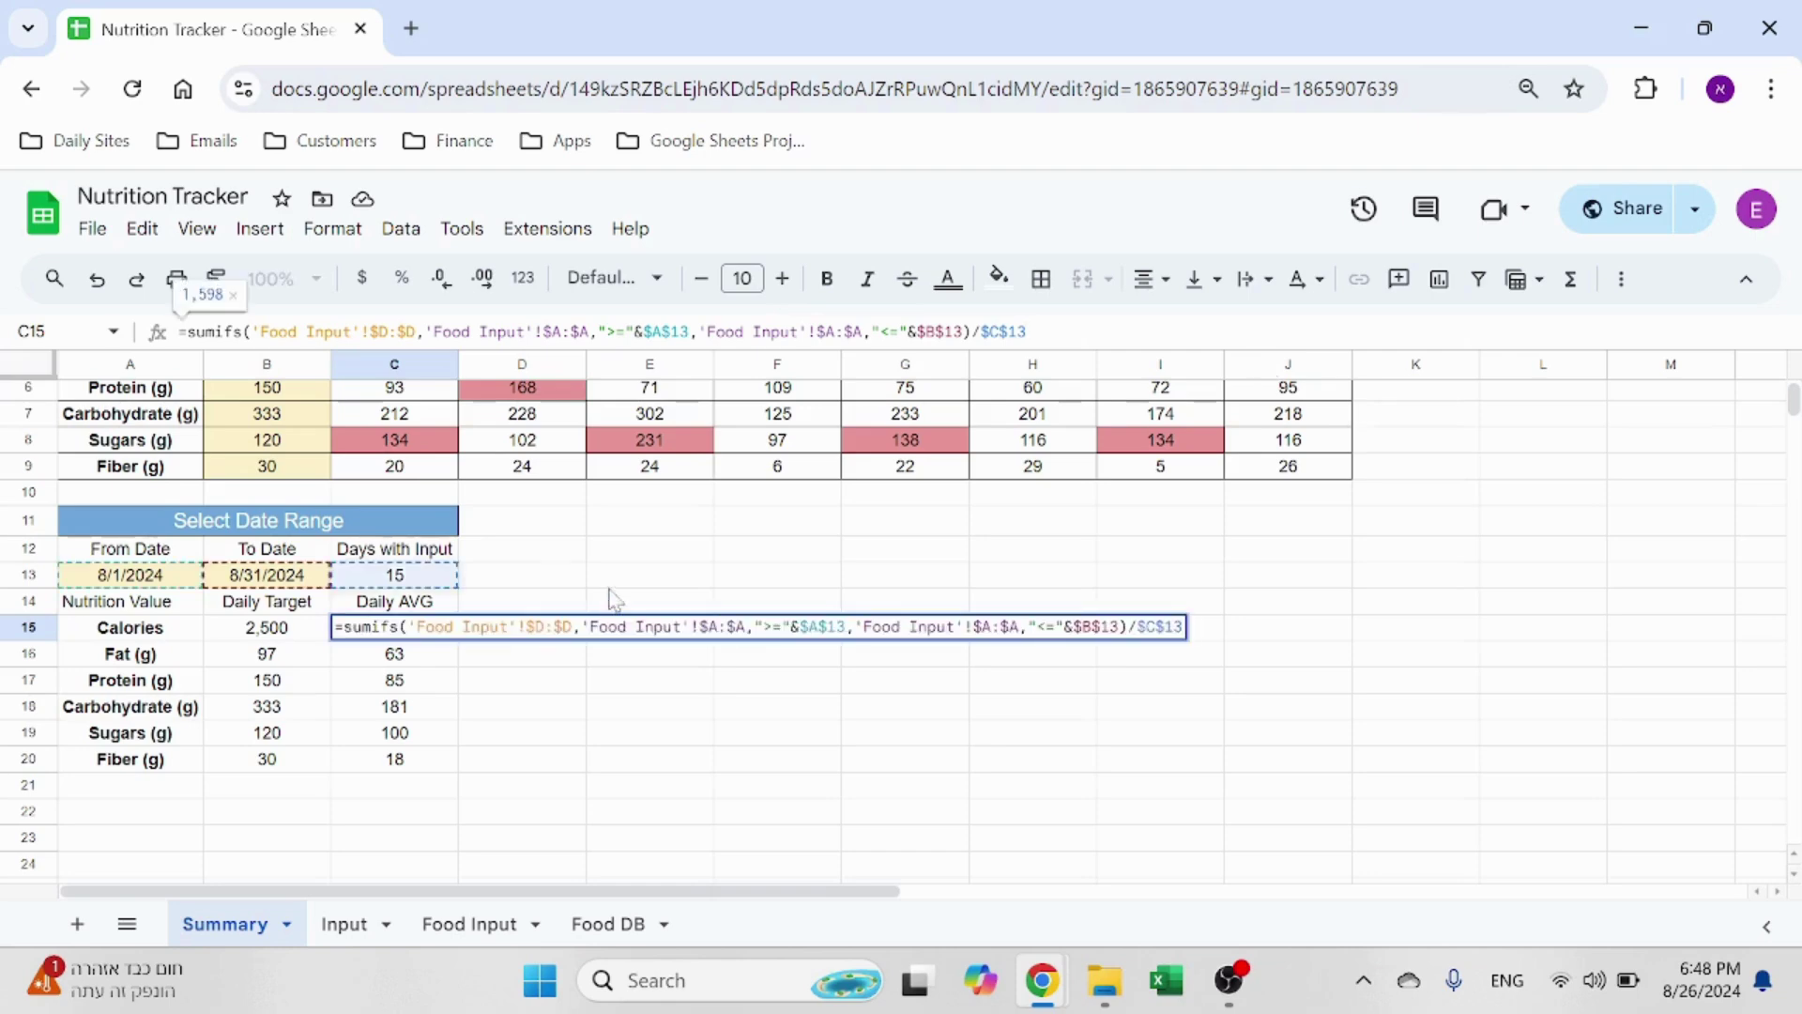
scroll(450, 615, "up", 2)
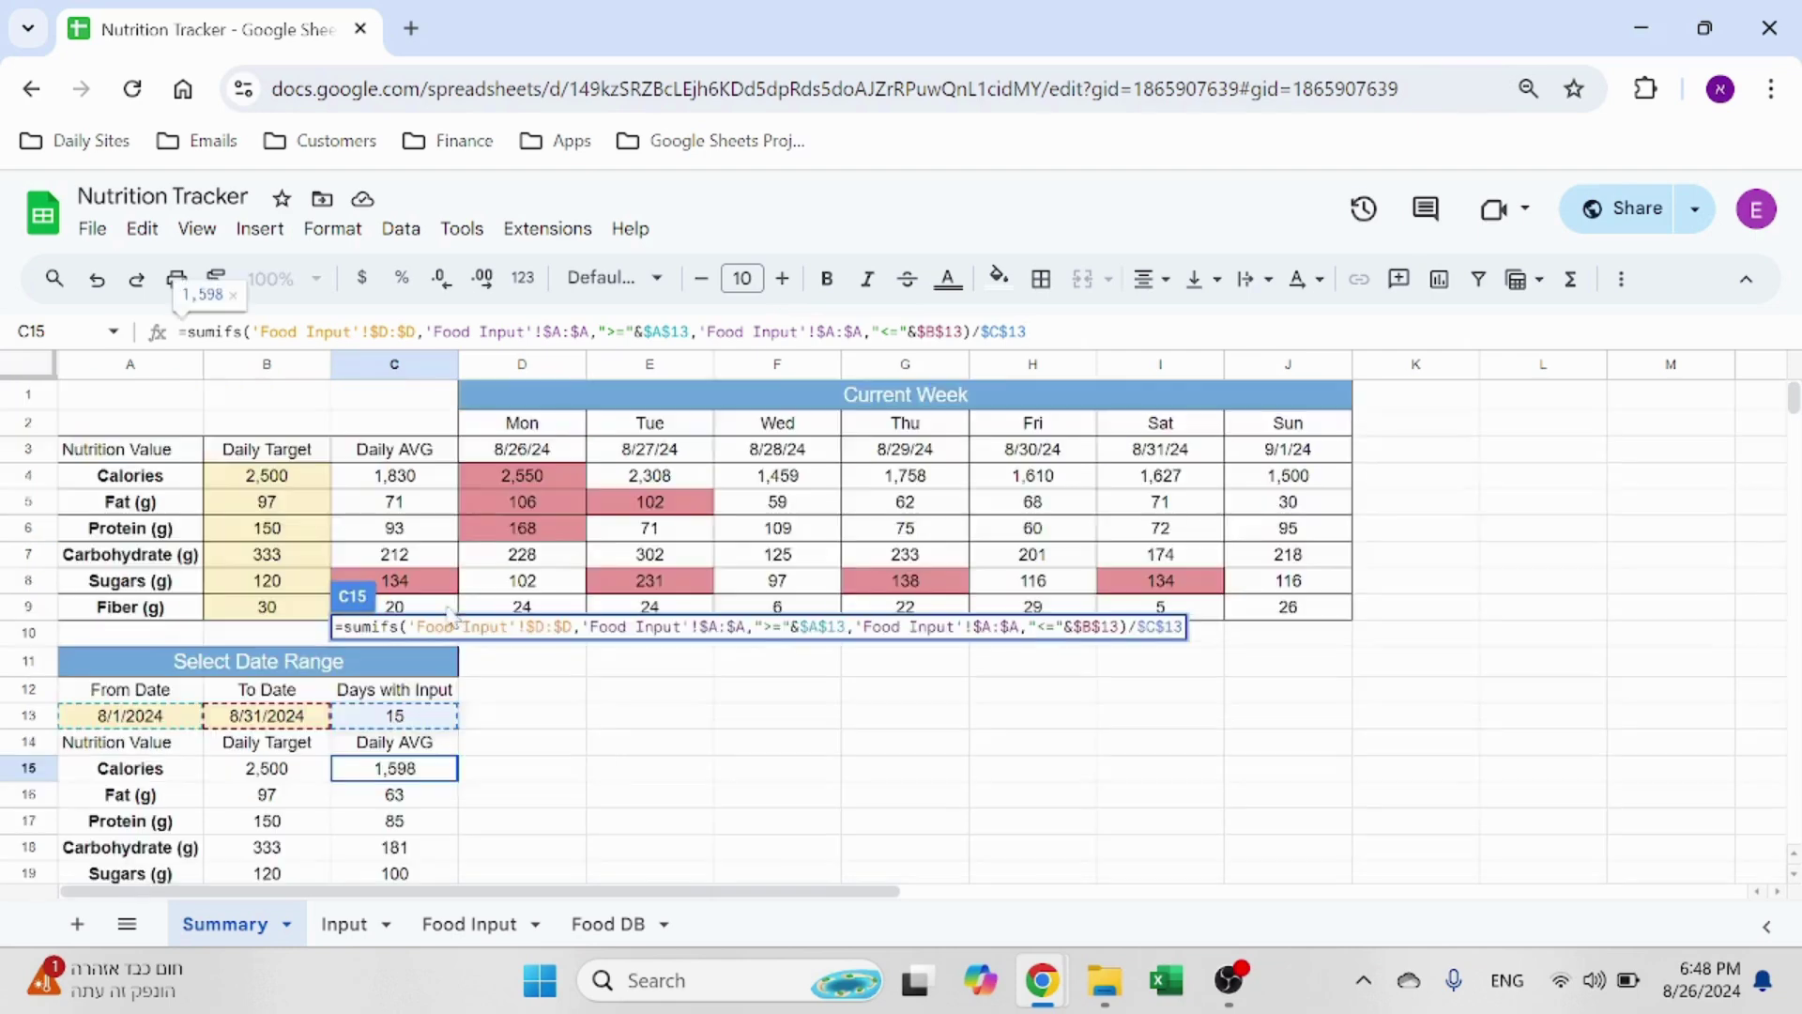
key("Escape")
left_click(544, 480)
key("F2")
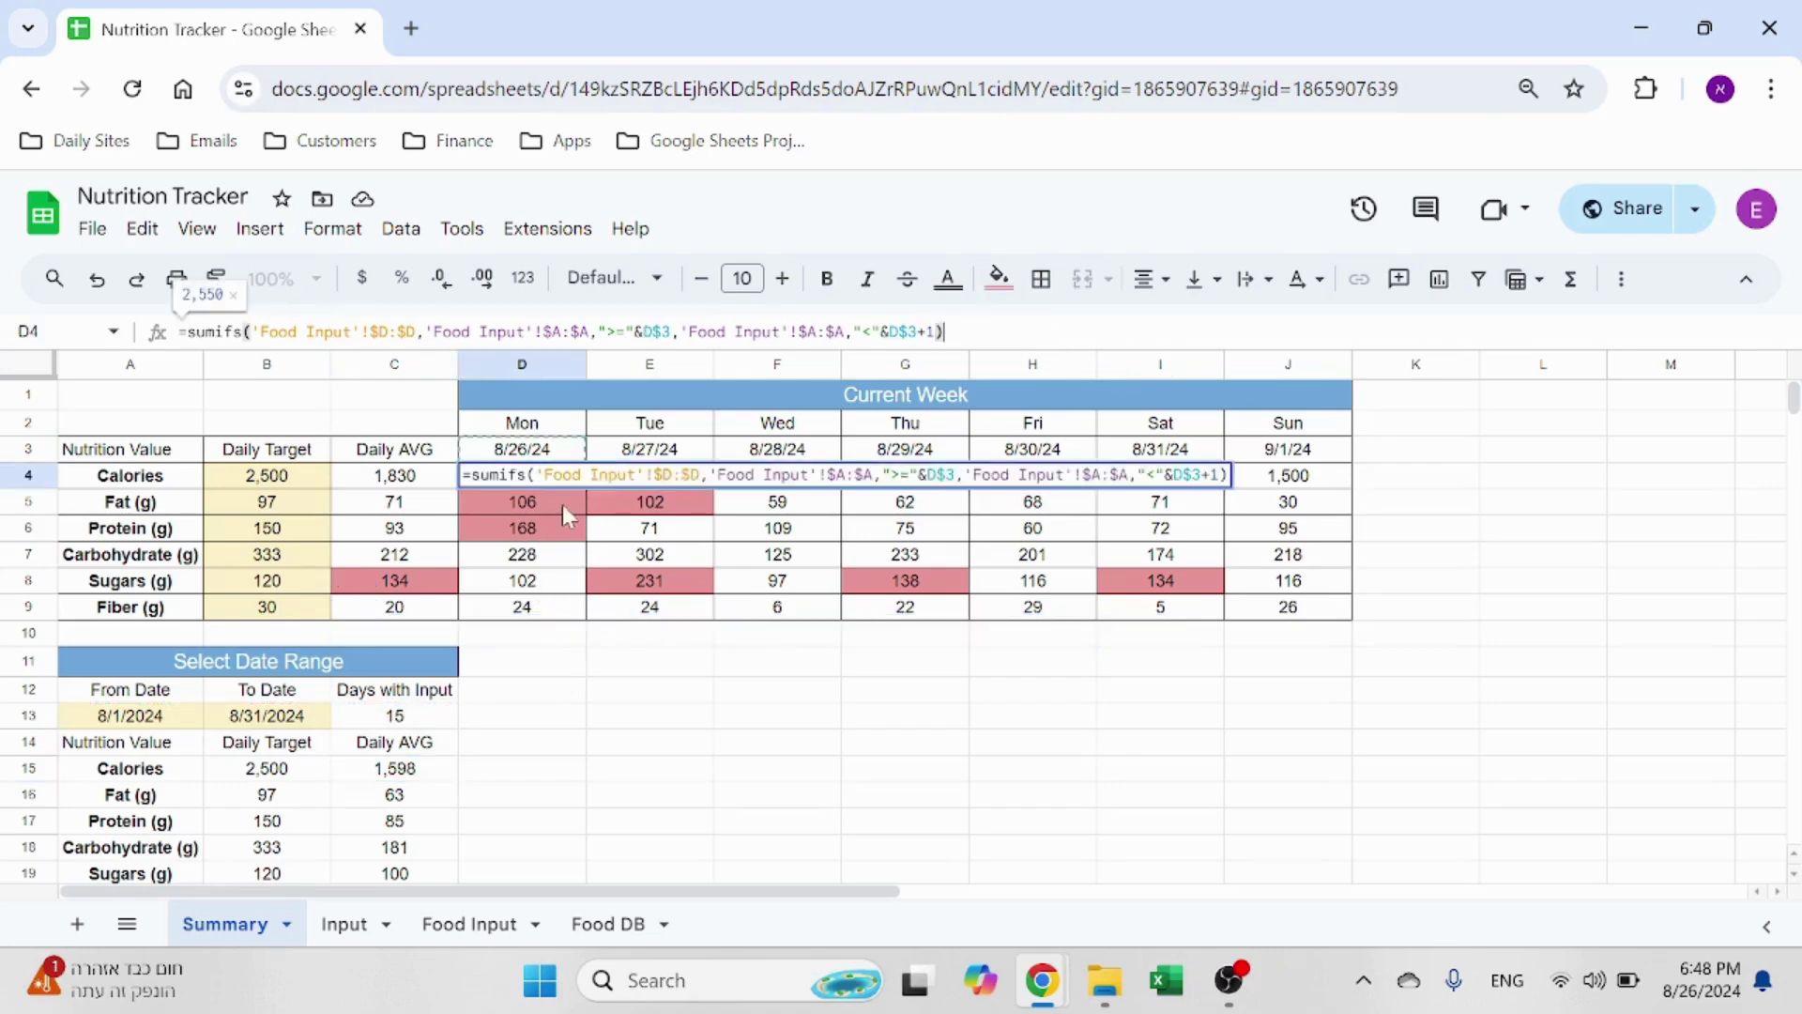
key("Escape")
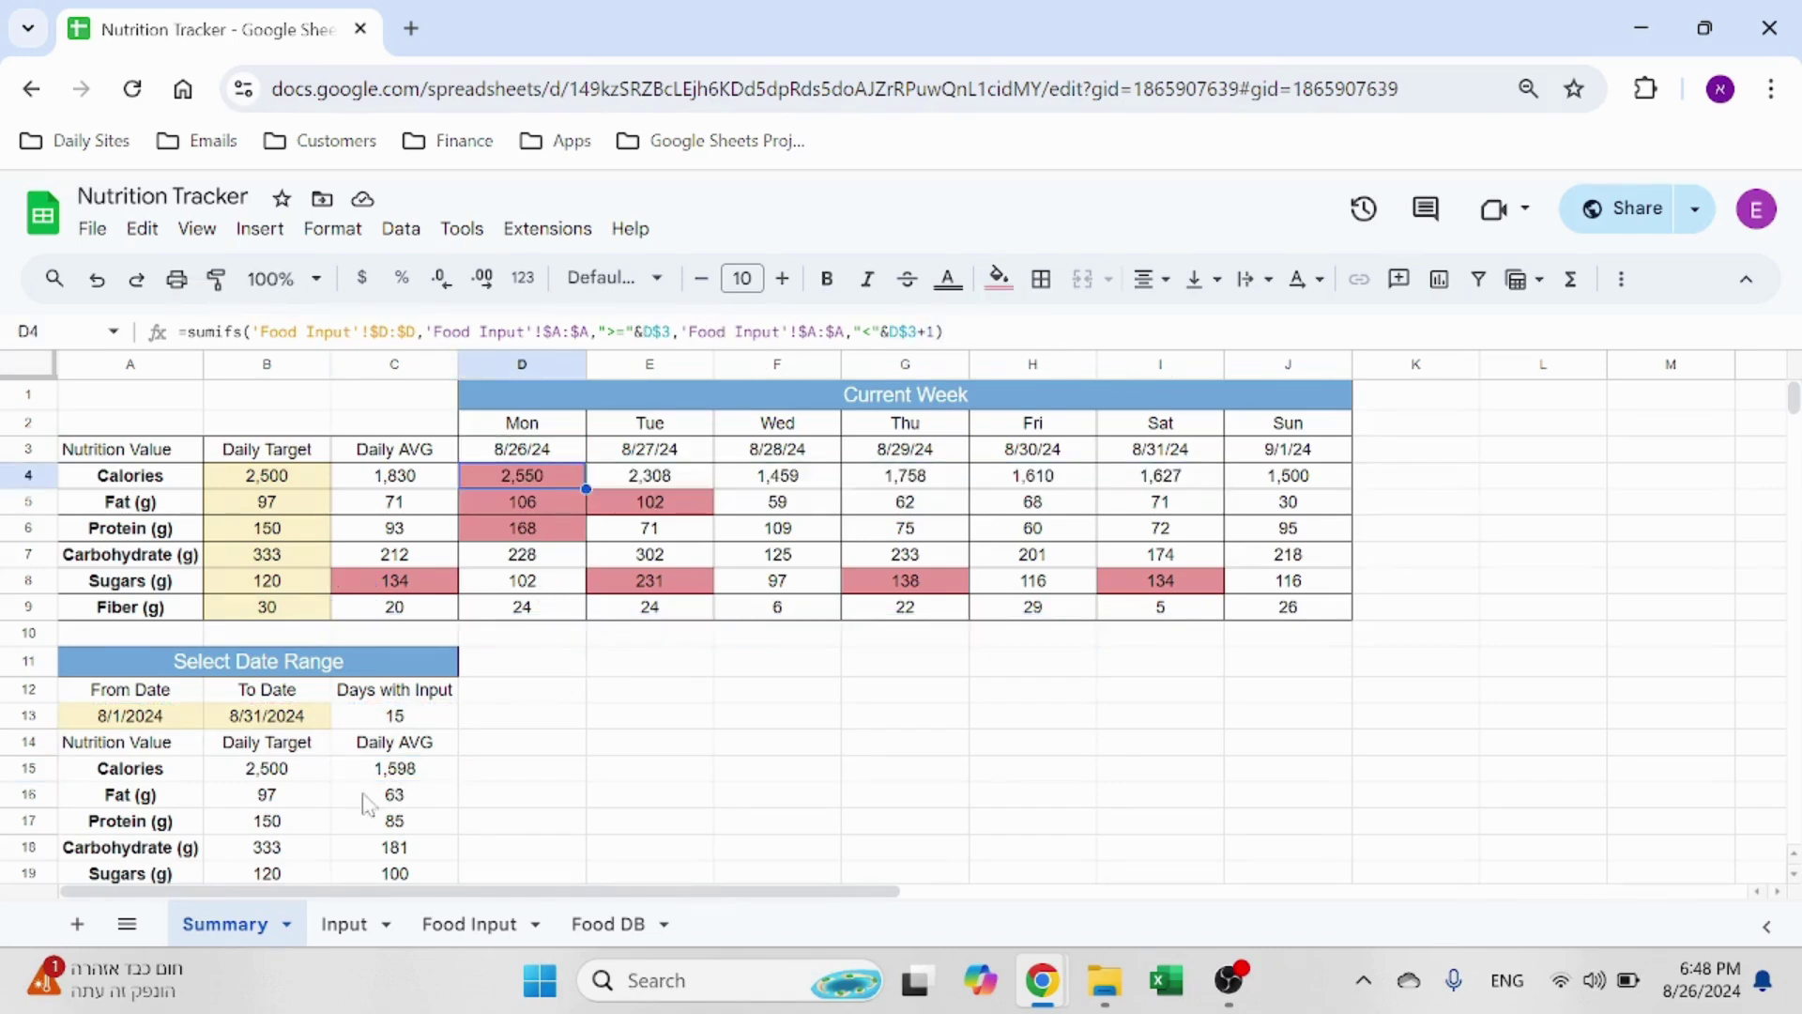
left_click(431, 772)
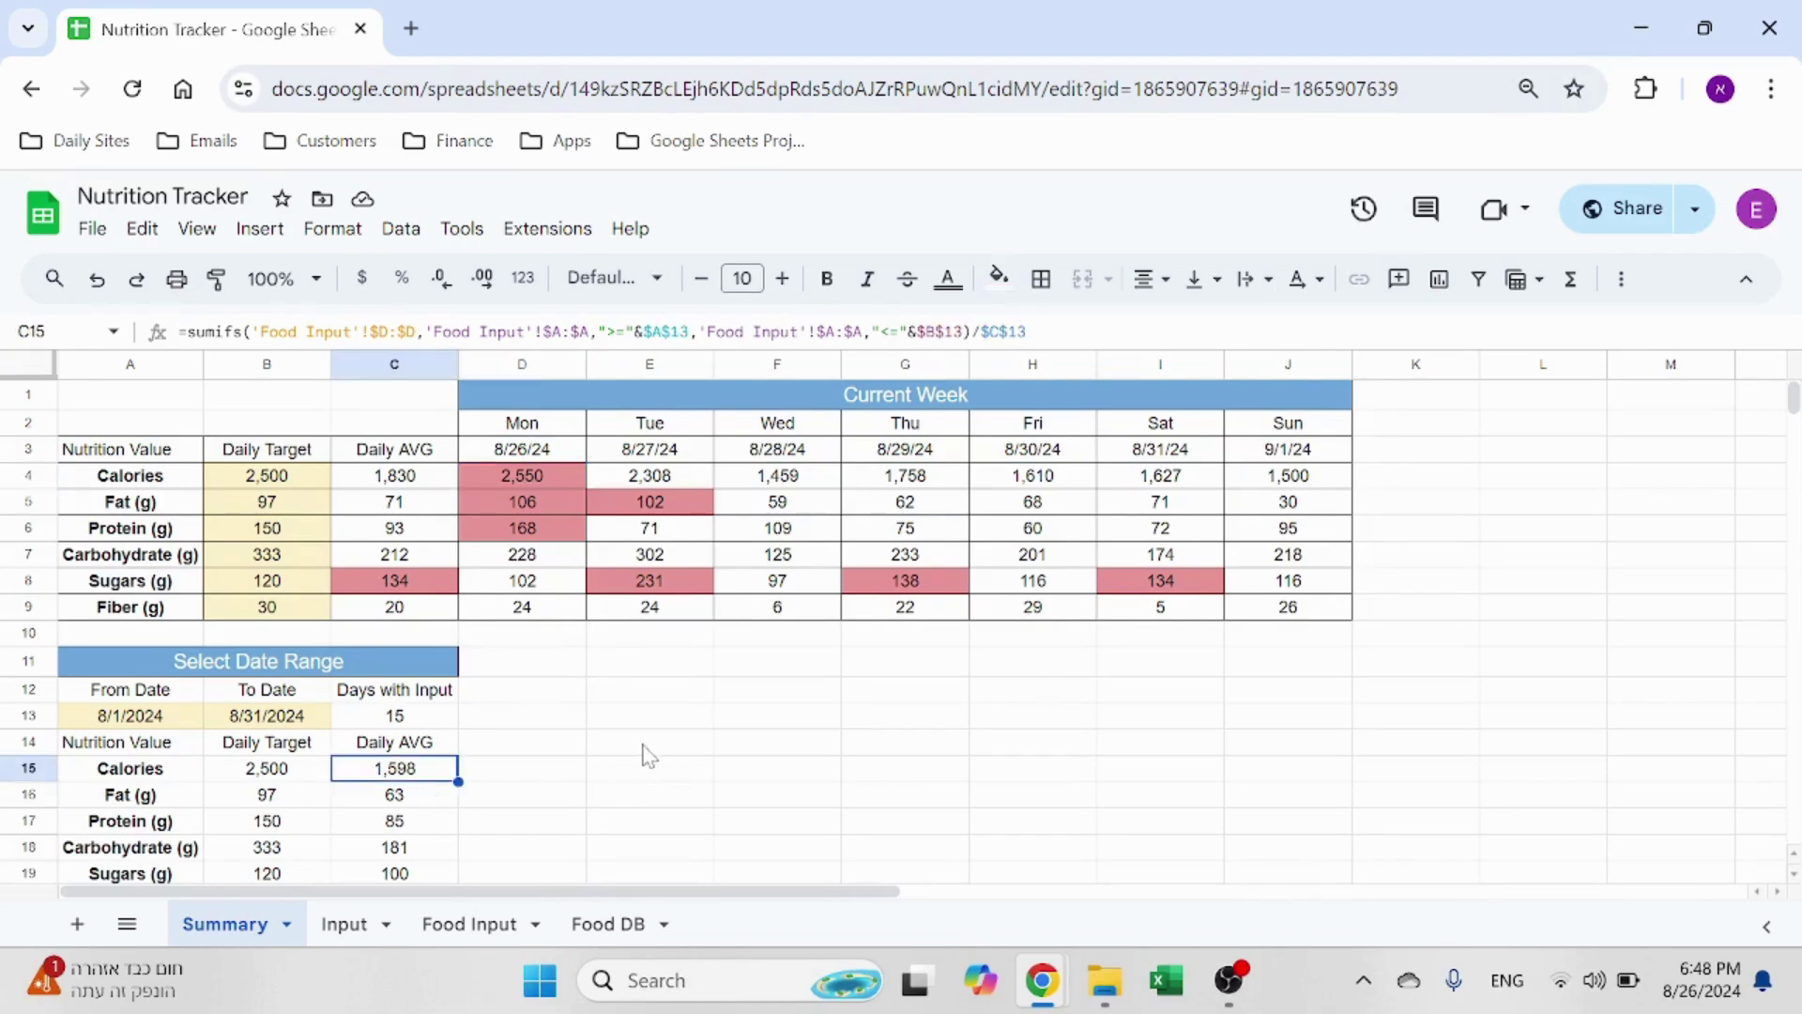
key("F2")
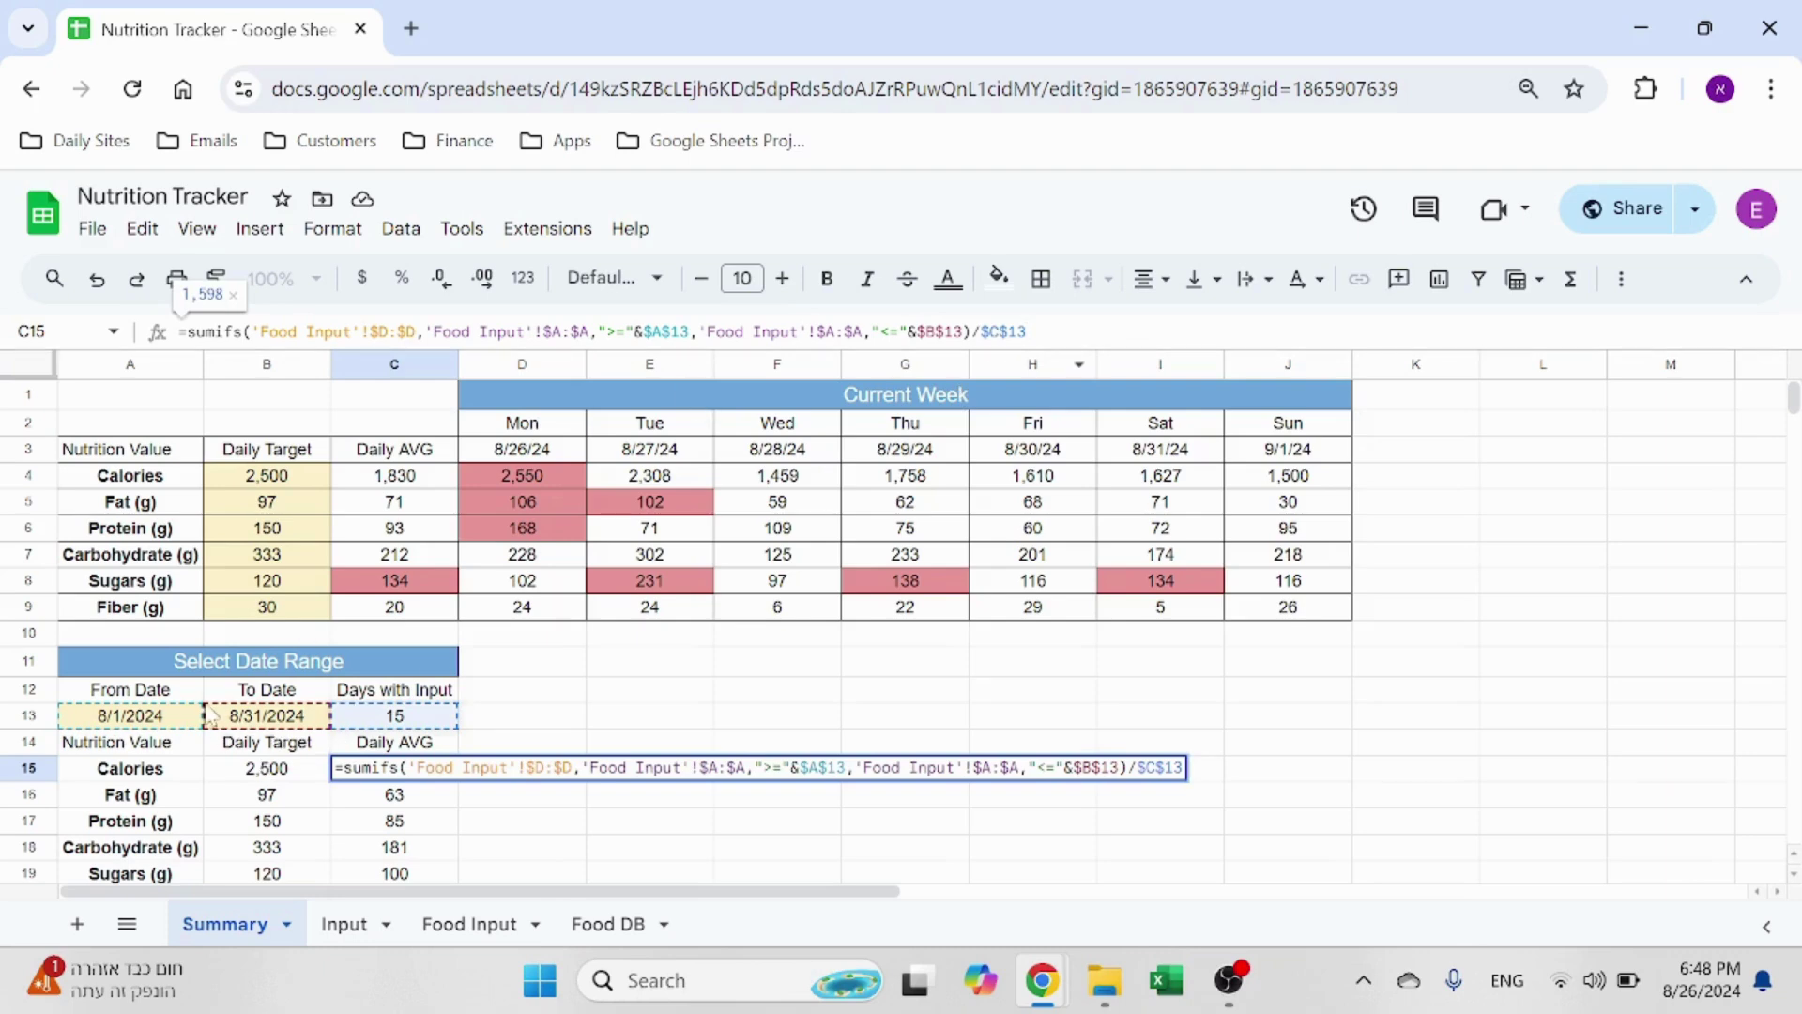
key("Escape")
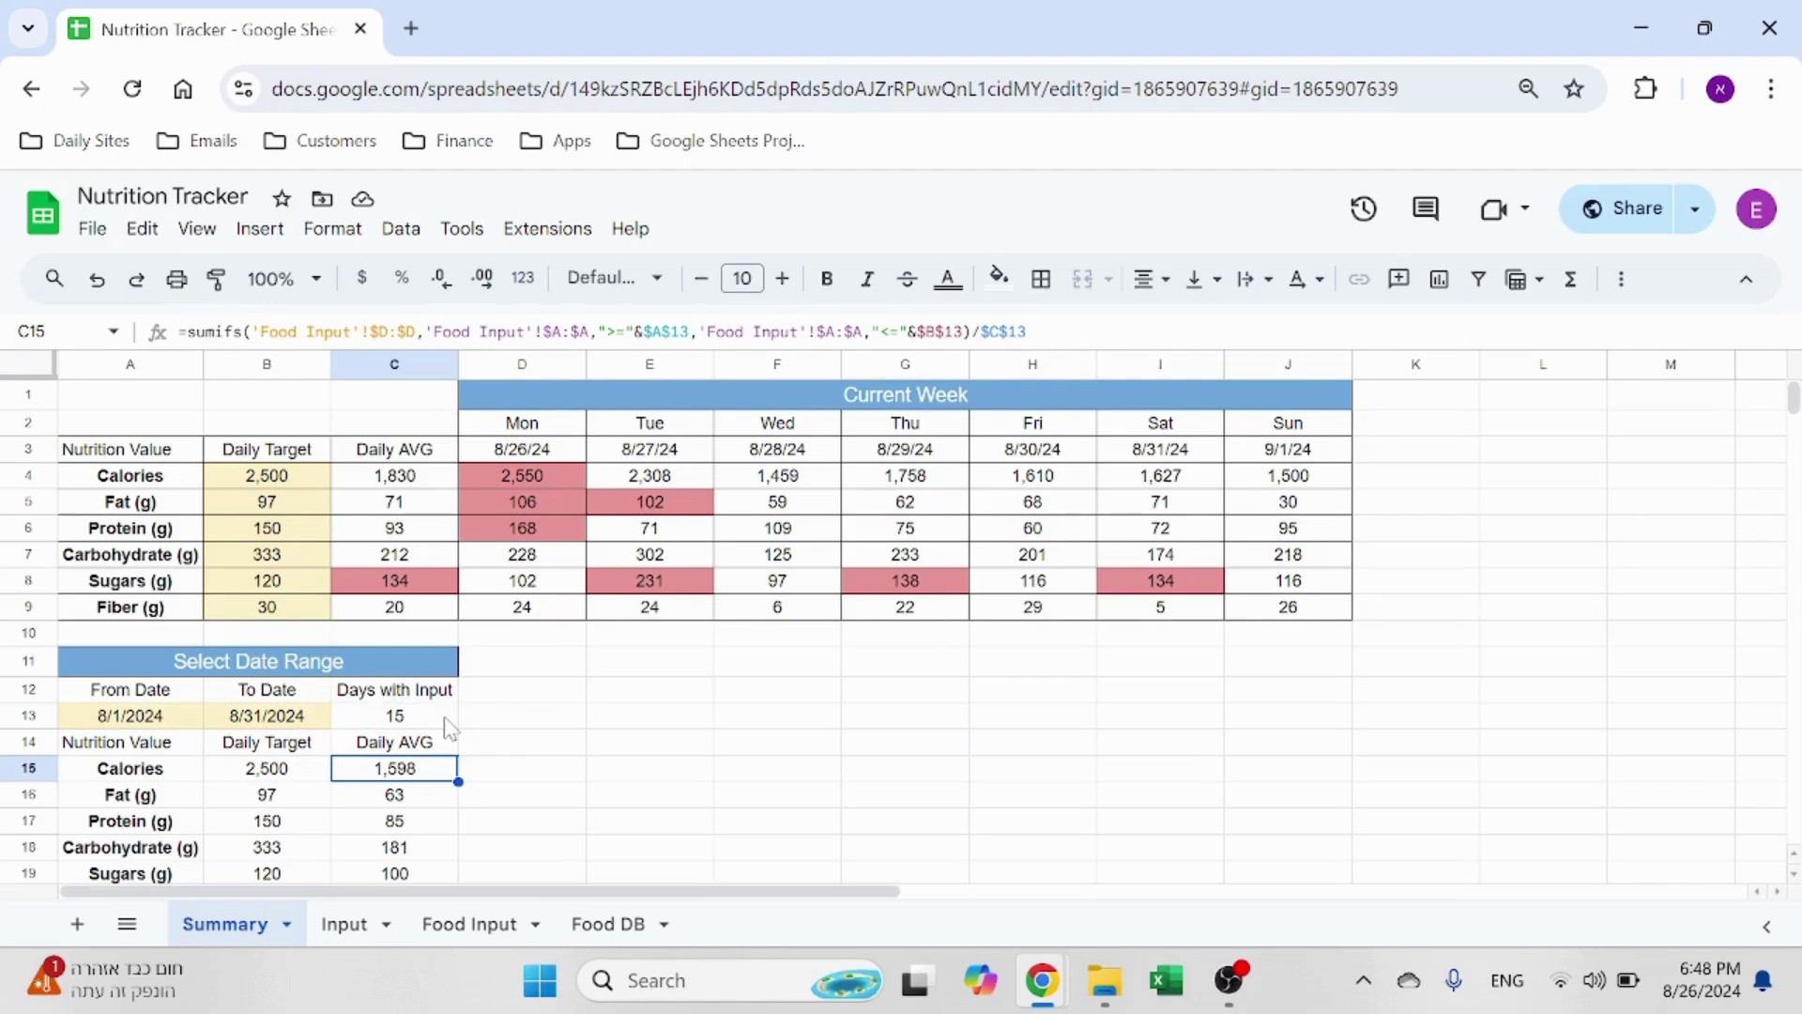
Step: Examine C13's COUNT, UNIQUE and FILTER formula against Food Input's Date column and the average in C15 that uses it
left_click(449, 721)
left_click(502, 774)
left_click(447, 758)
left_click(417, 721)
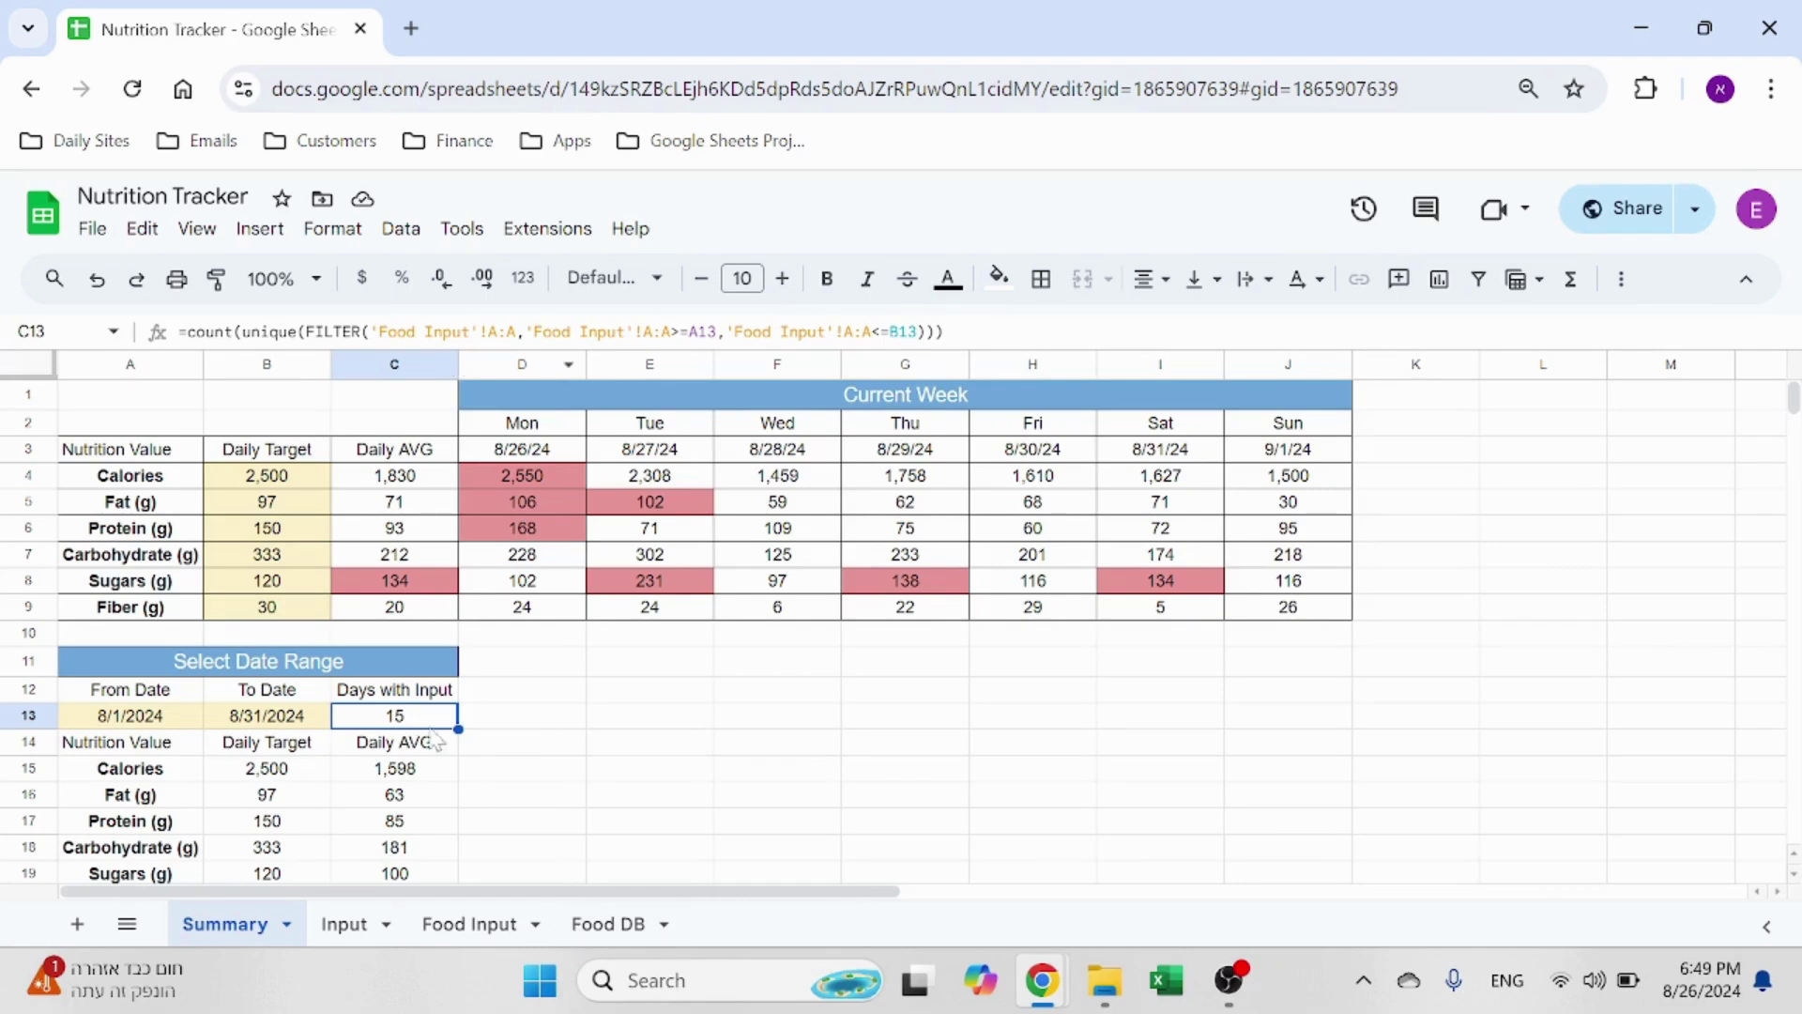
left_click(468, 924)
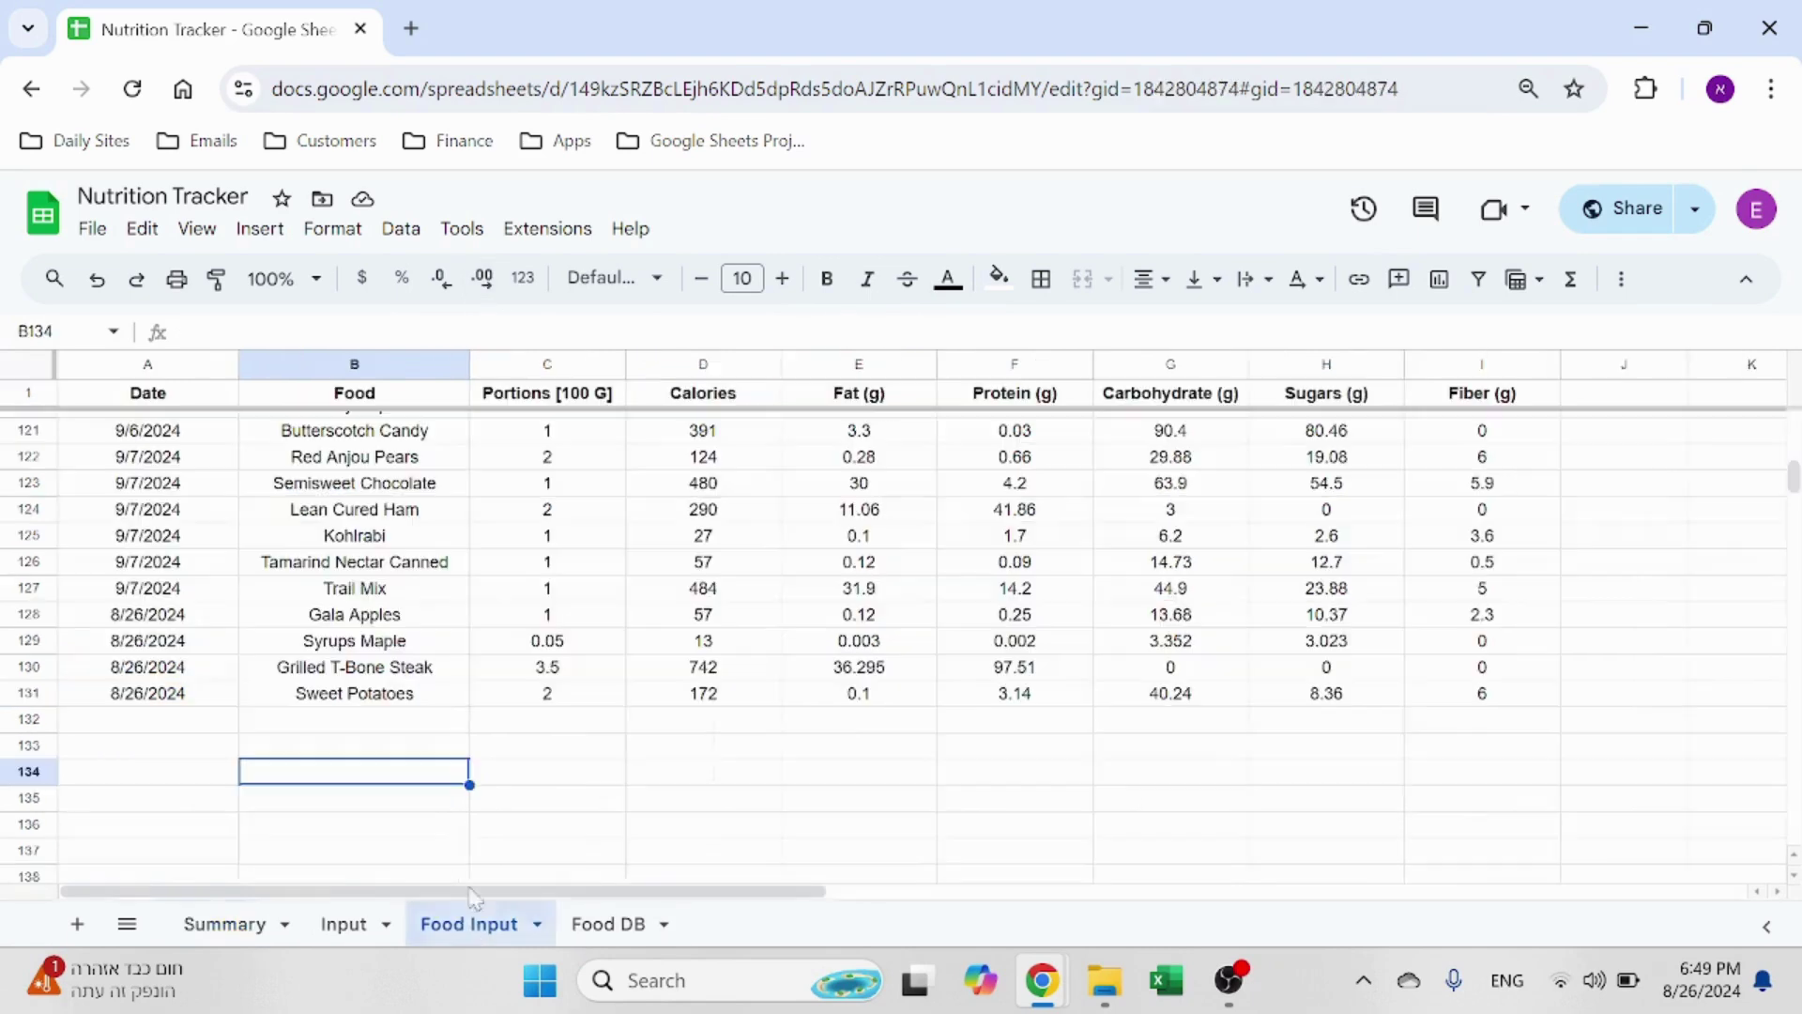
left_click(184, 366)
left_click(270, 923)
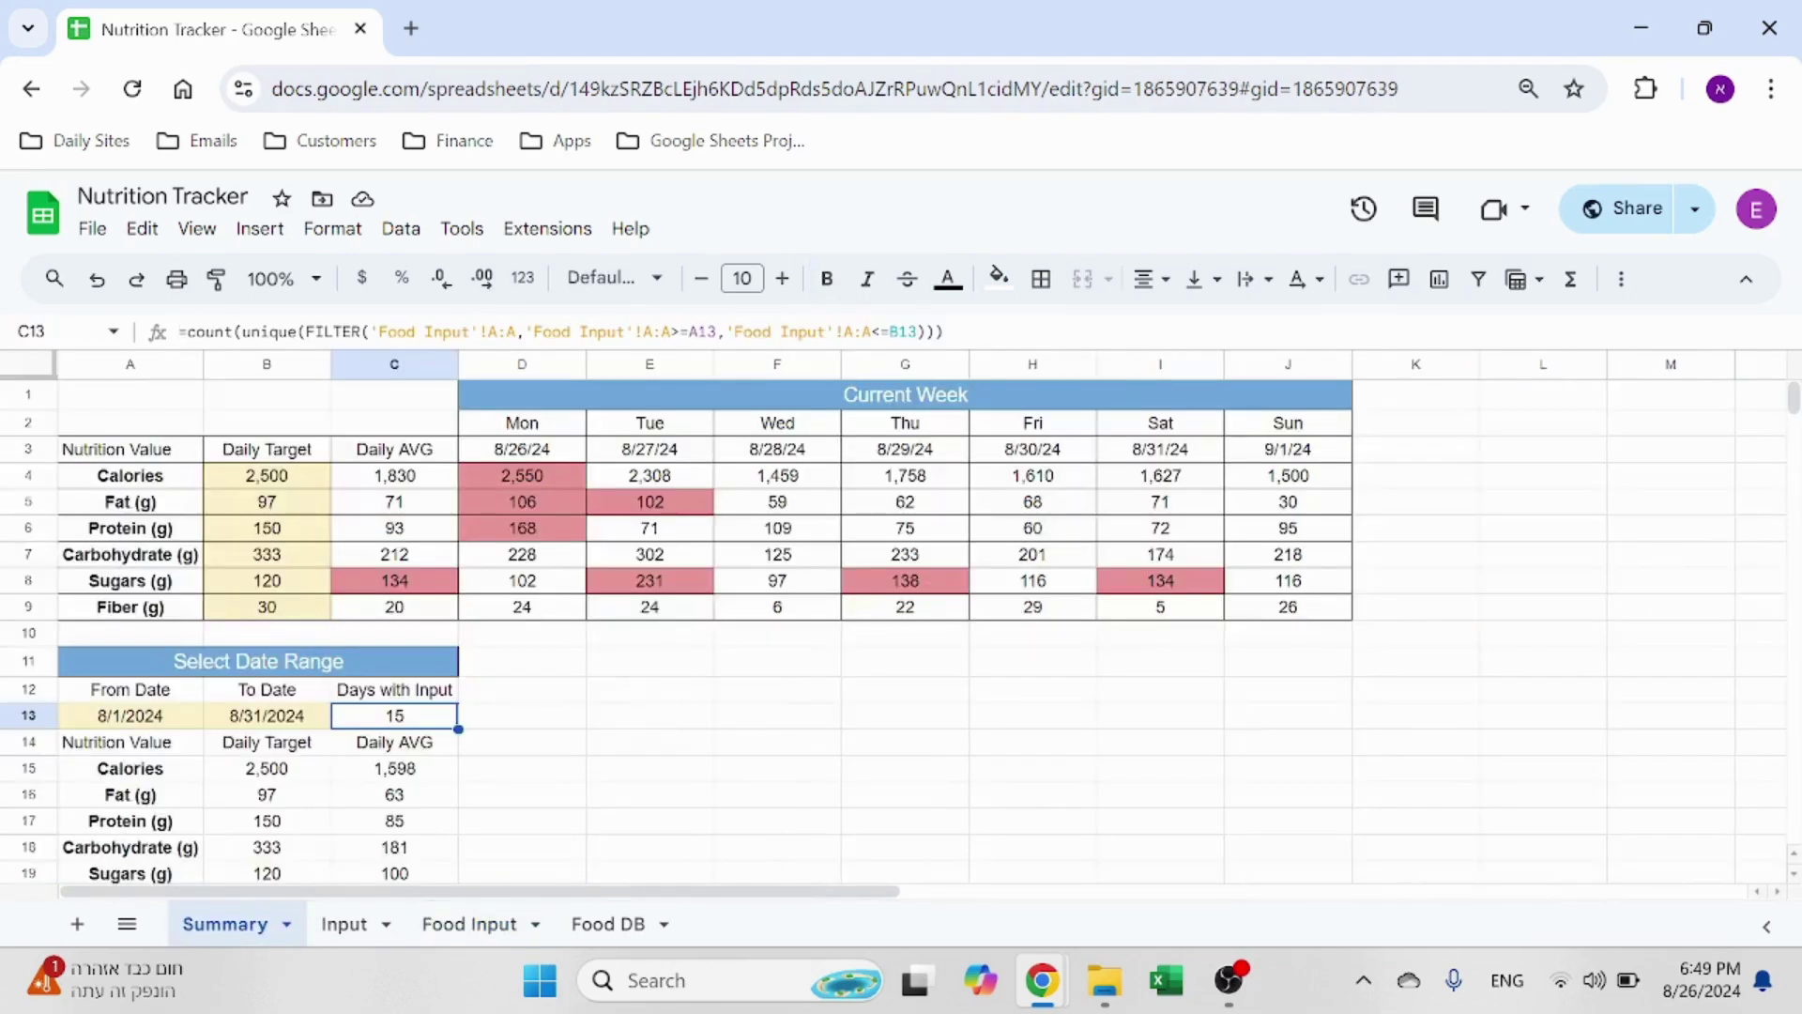
left_click(638, 331)
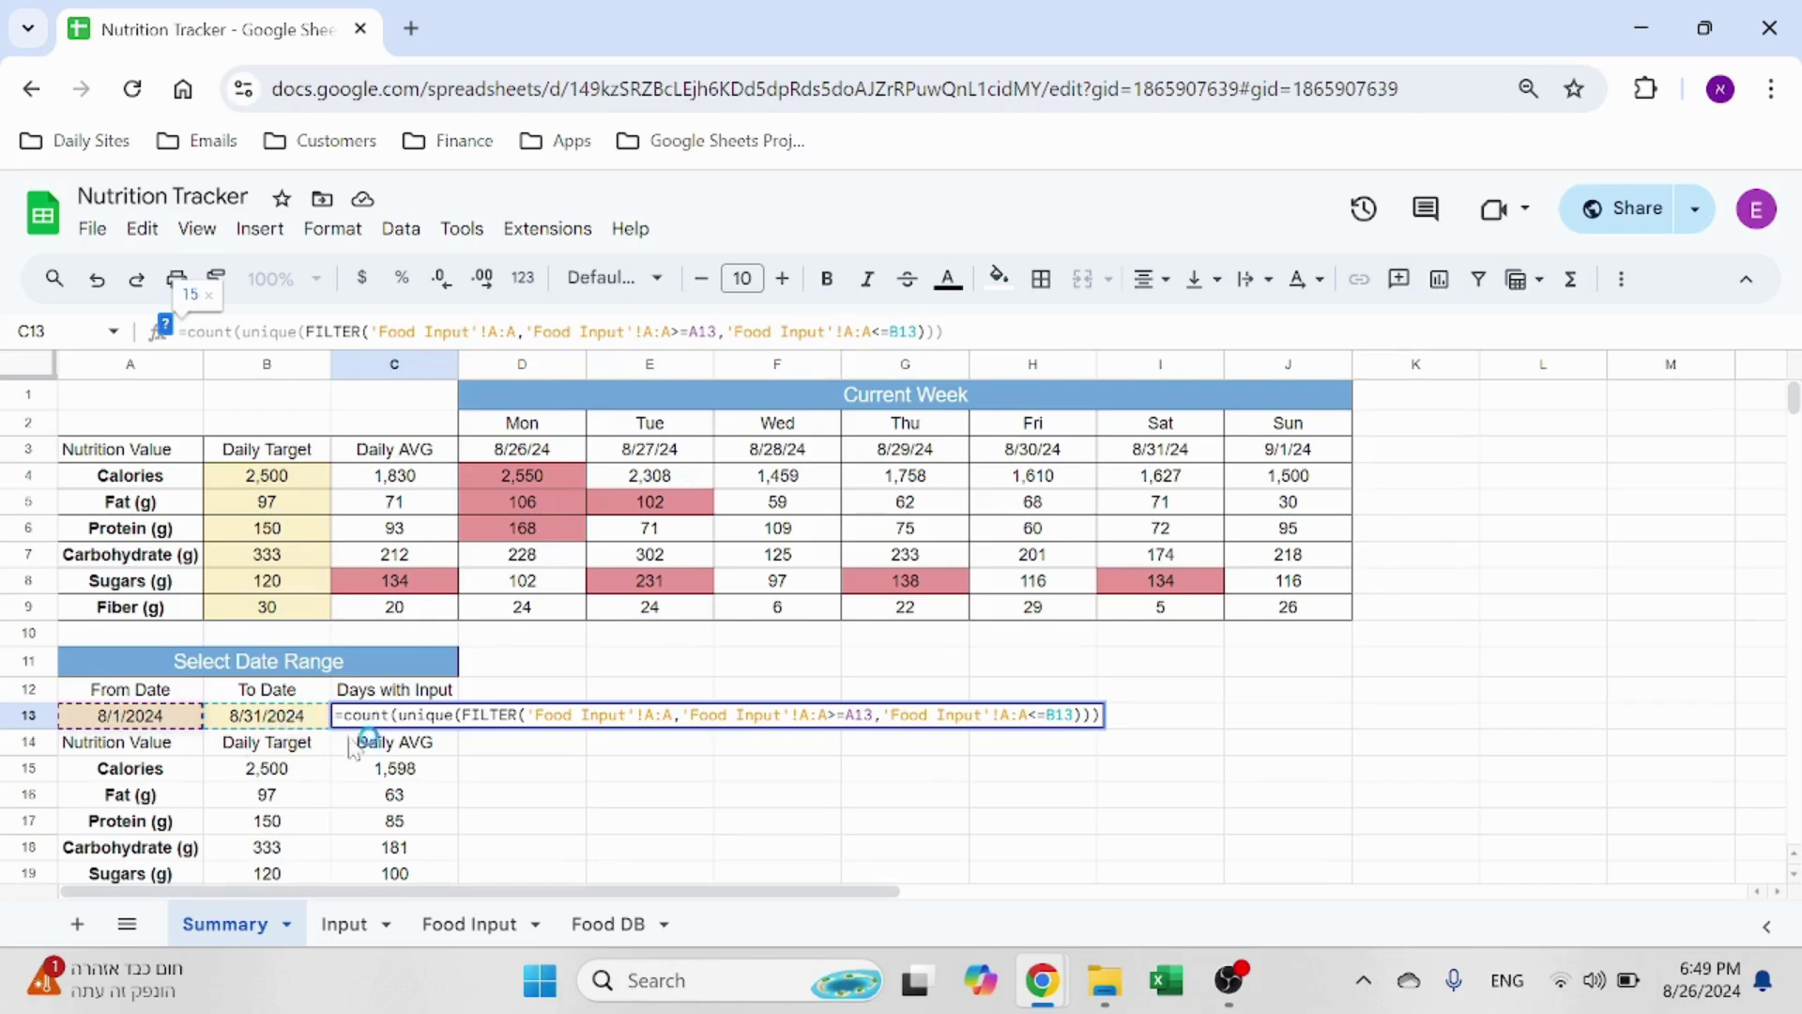
key("Escape")
left_click(406, 768)
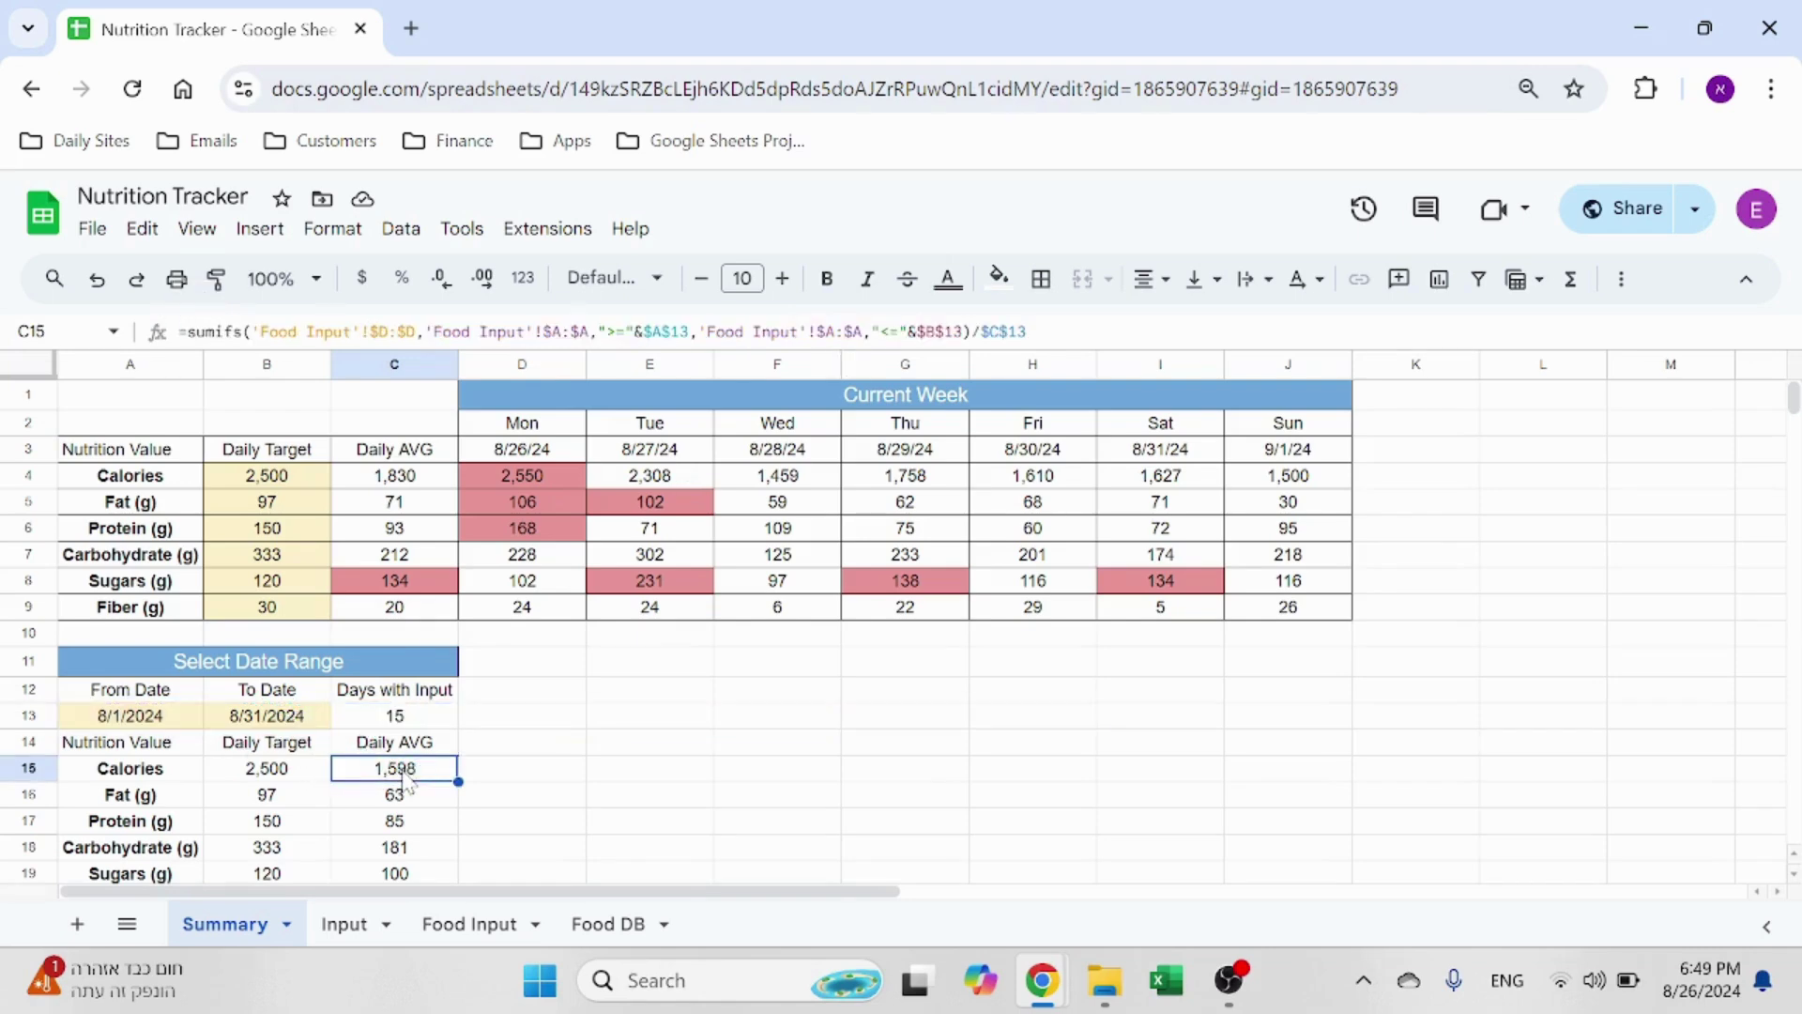
Step: Copy the FILTER part of C13's formula and enter it as a standalone formula in F13
left_click(424, 721)
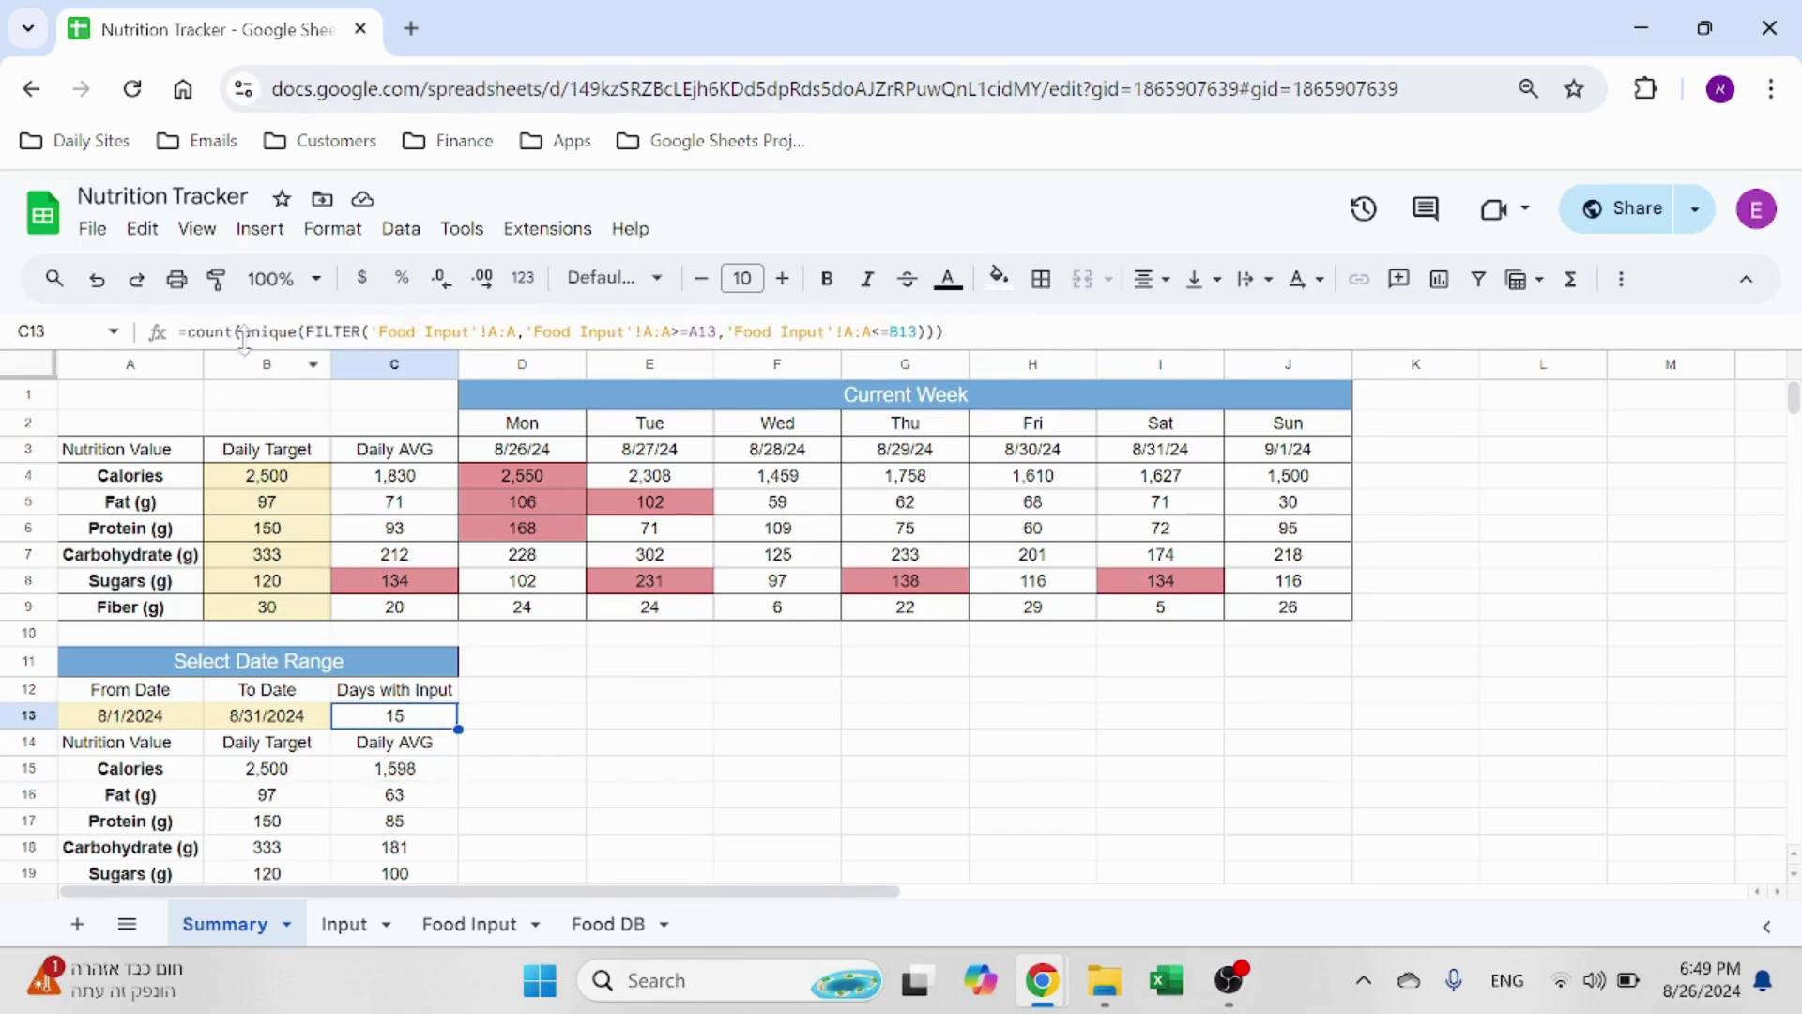
left_click_drag(306, 331, 943, 332)
key("ctrl+c")
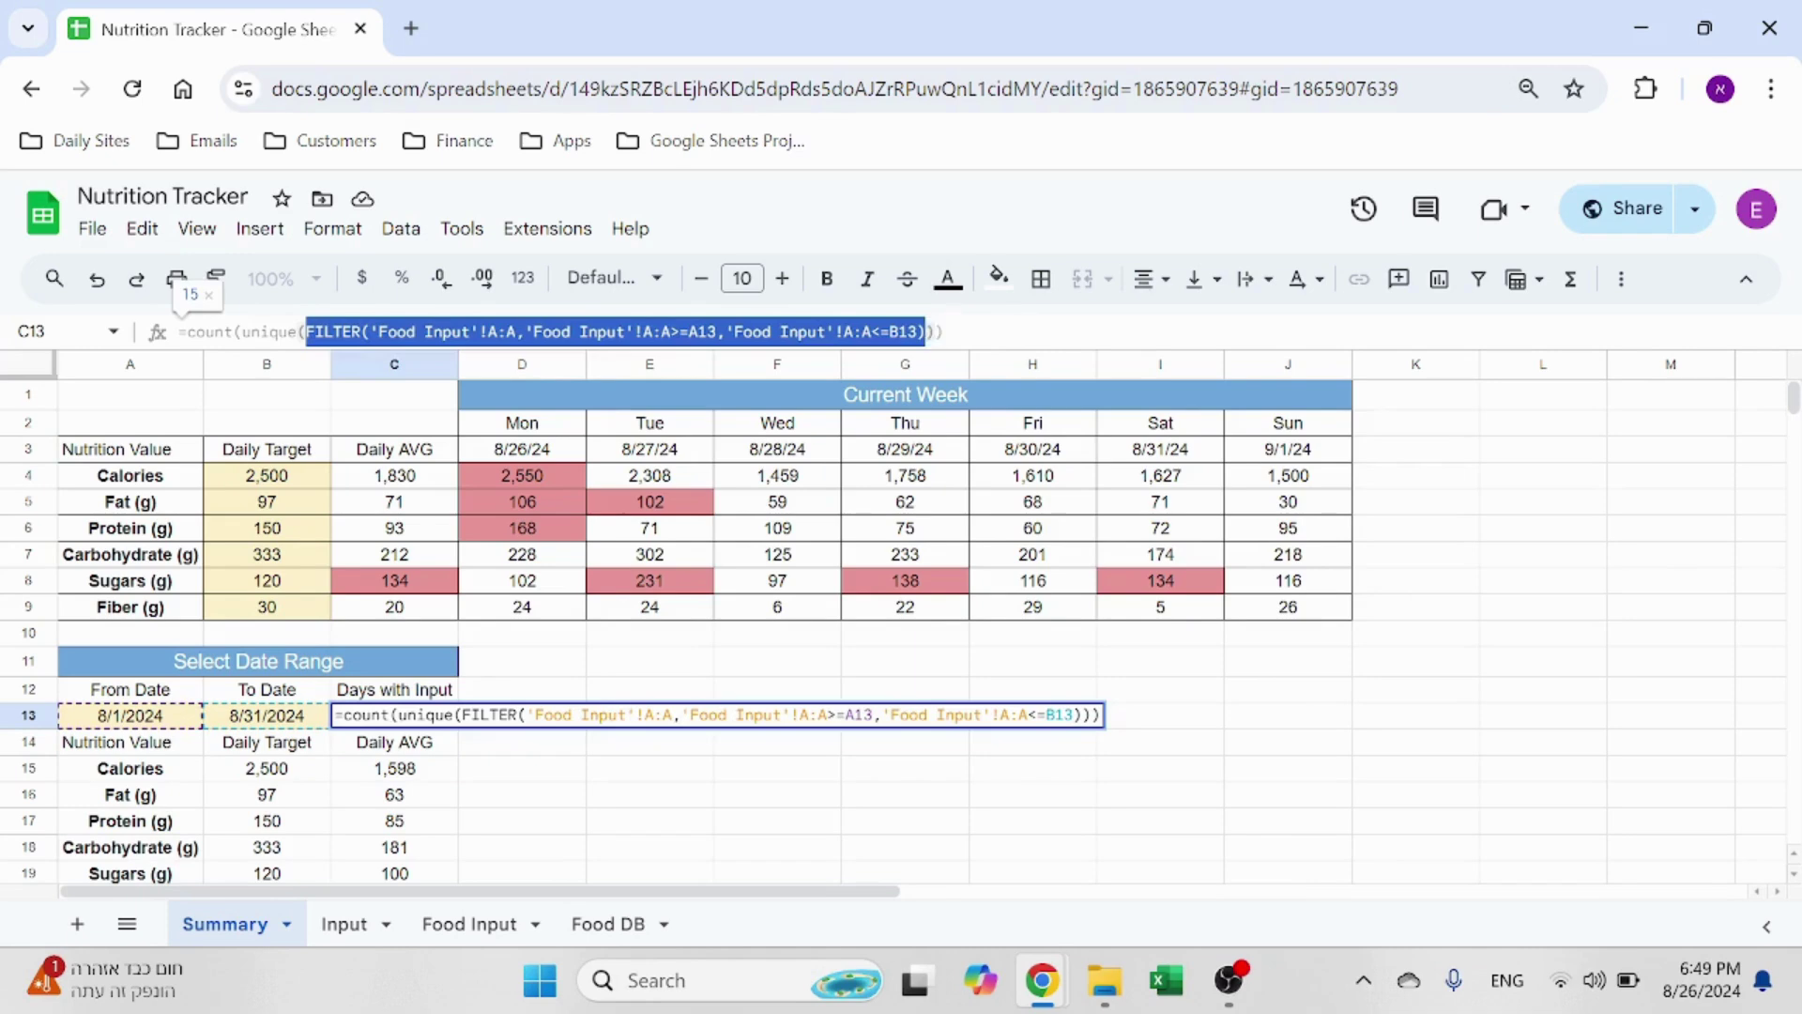
key("Escape")
left_click(830, 727)
type("=")
key("ctrl+v")
key("Return")
Step: Examine the list of filtered dates from F13 down and count the repeated 8/18/2024 entries in F13:F18
scroll(817, 732, "down", 5)
scroll(811, 722, "up", 5)
left_click(813, 718)
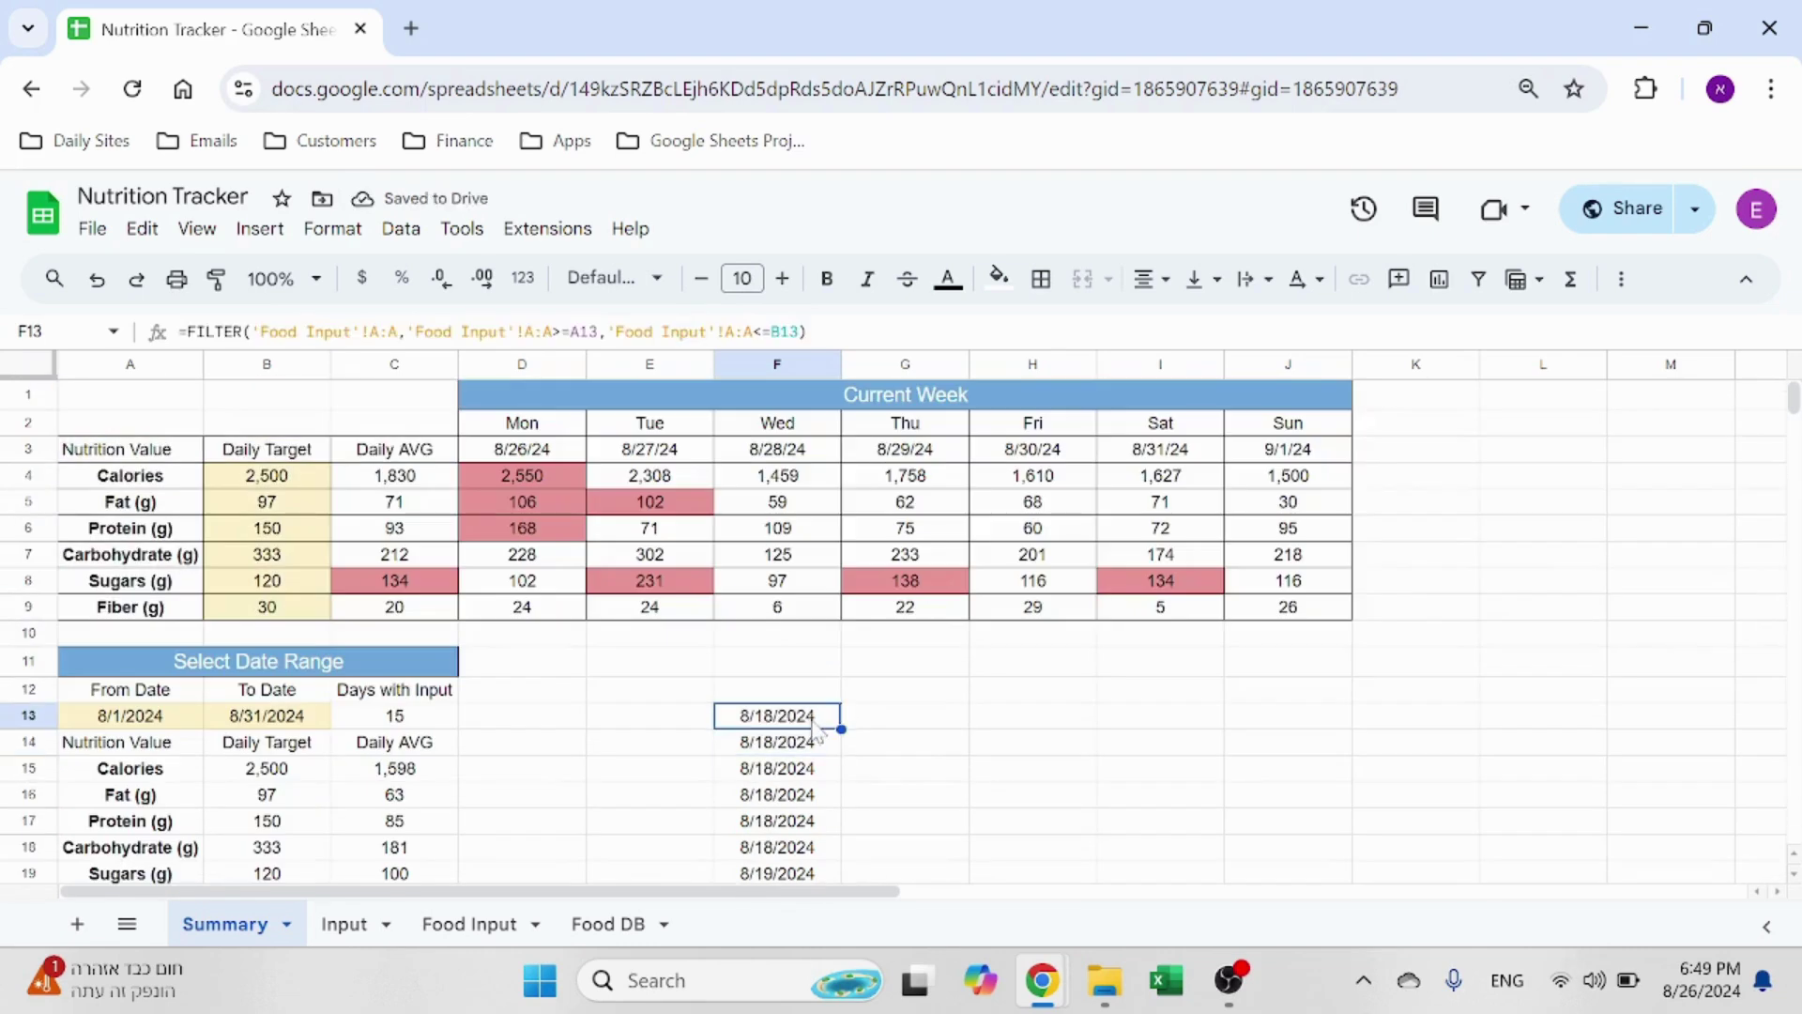
scroll(811, 791, "down", 2)
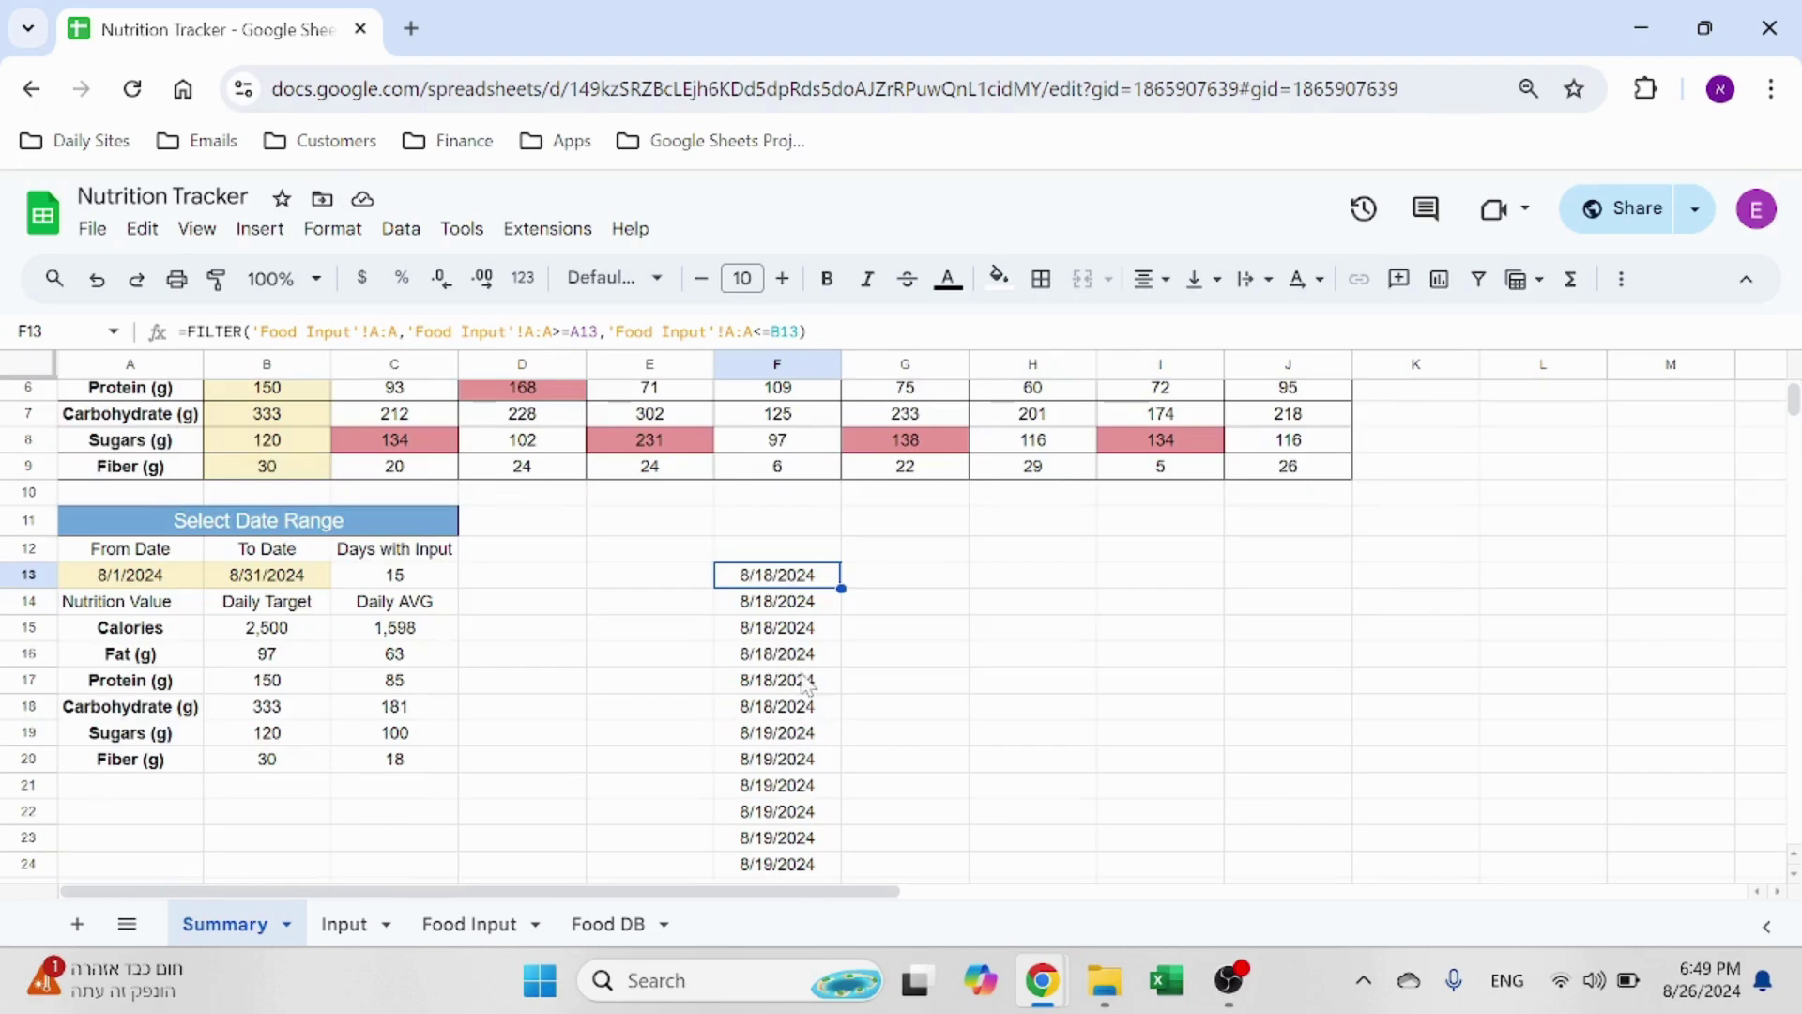
left_click_drag(809, 715, 796, 574)
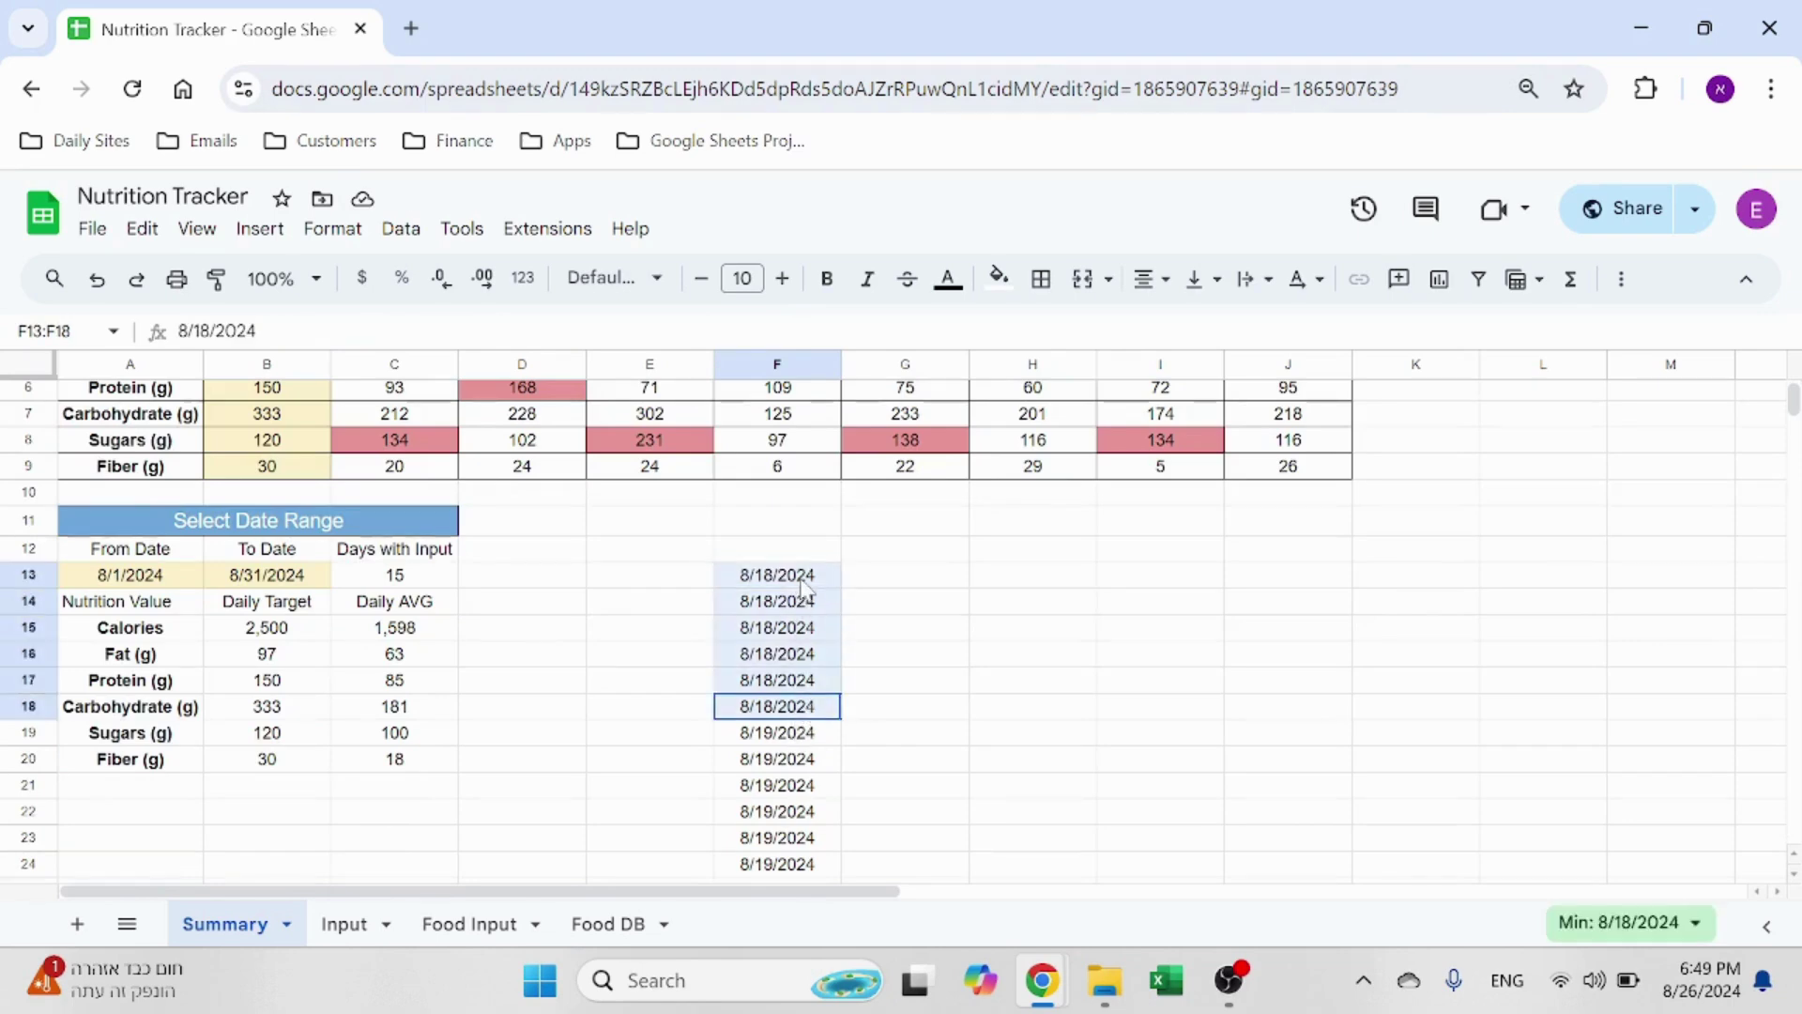
left_click(1692, 924)
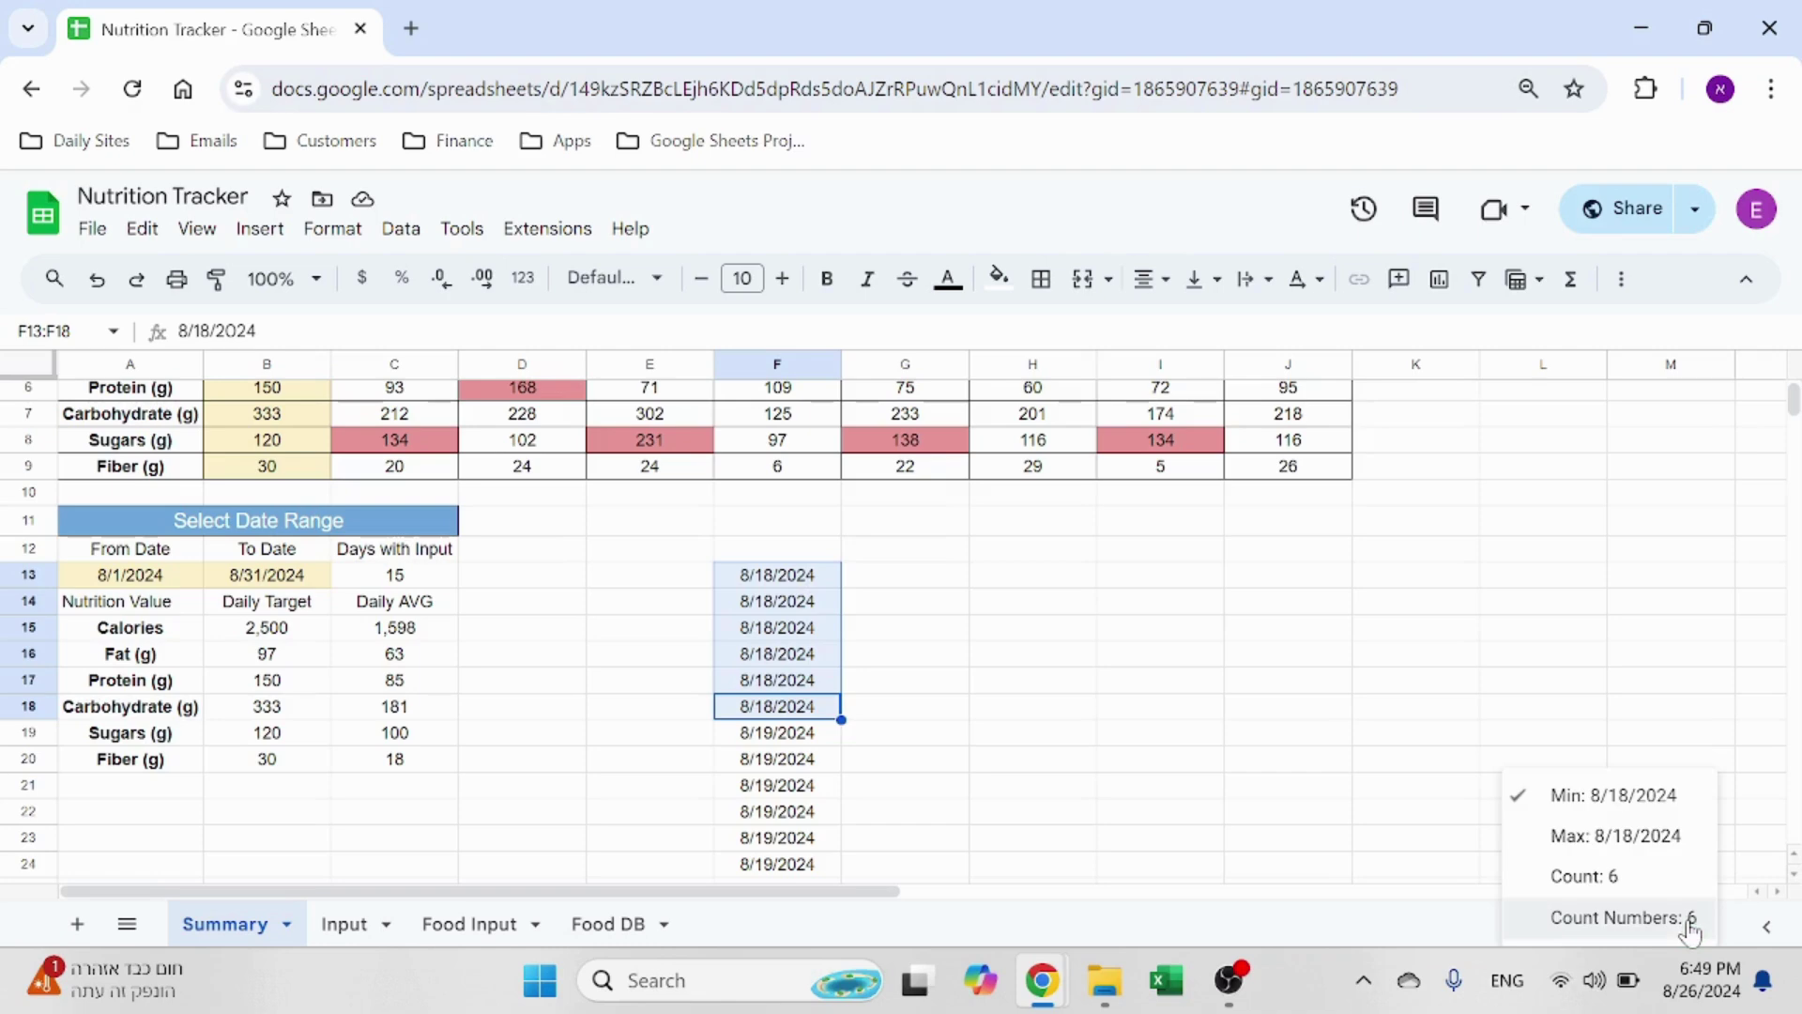
left_click(905, 580)
scroll(906, 657, "up", 2)
left_click(793, 715)
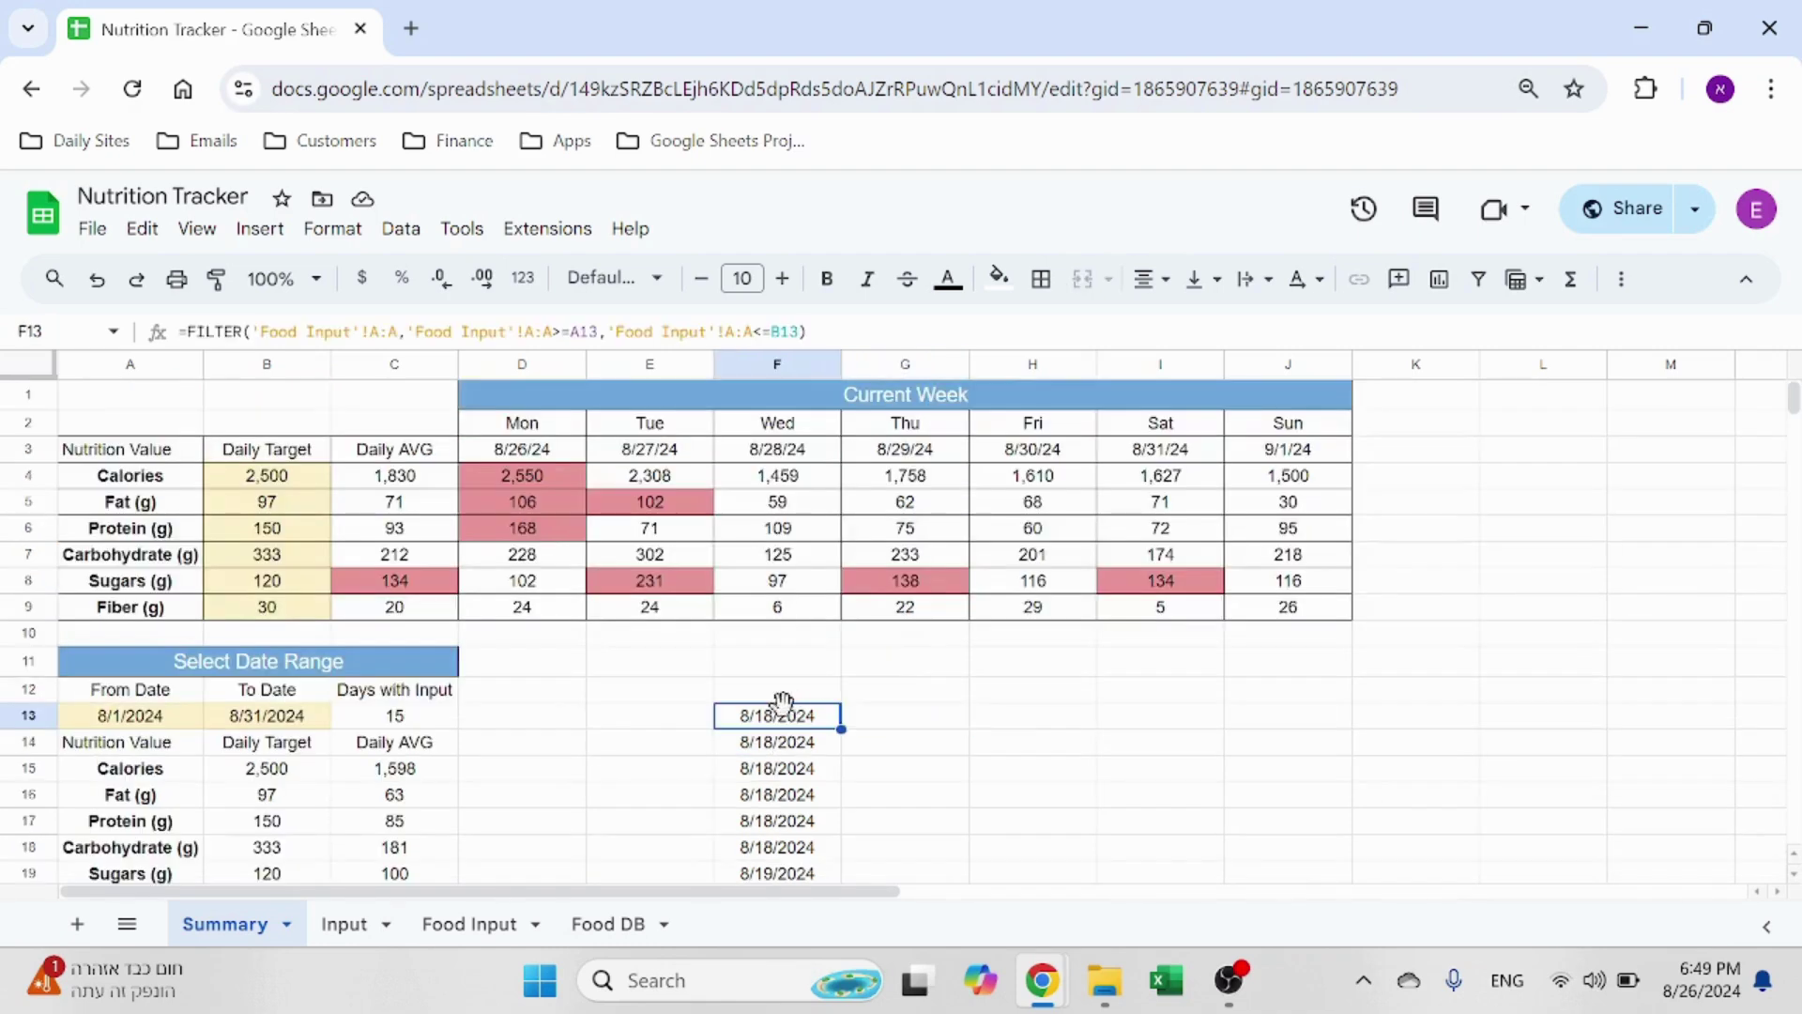
Step: Wrap the FILTER formula in F13 in UNIQUE, following the formula in C13, and review the resulting dates
left_click(392, 719)
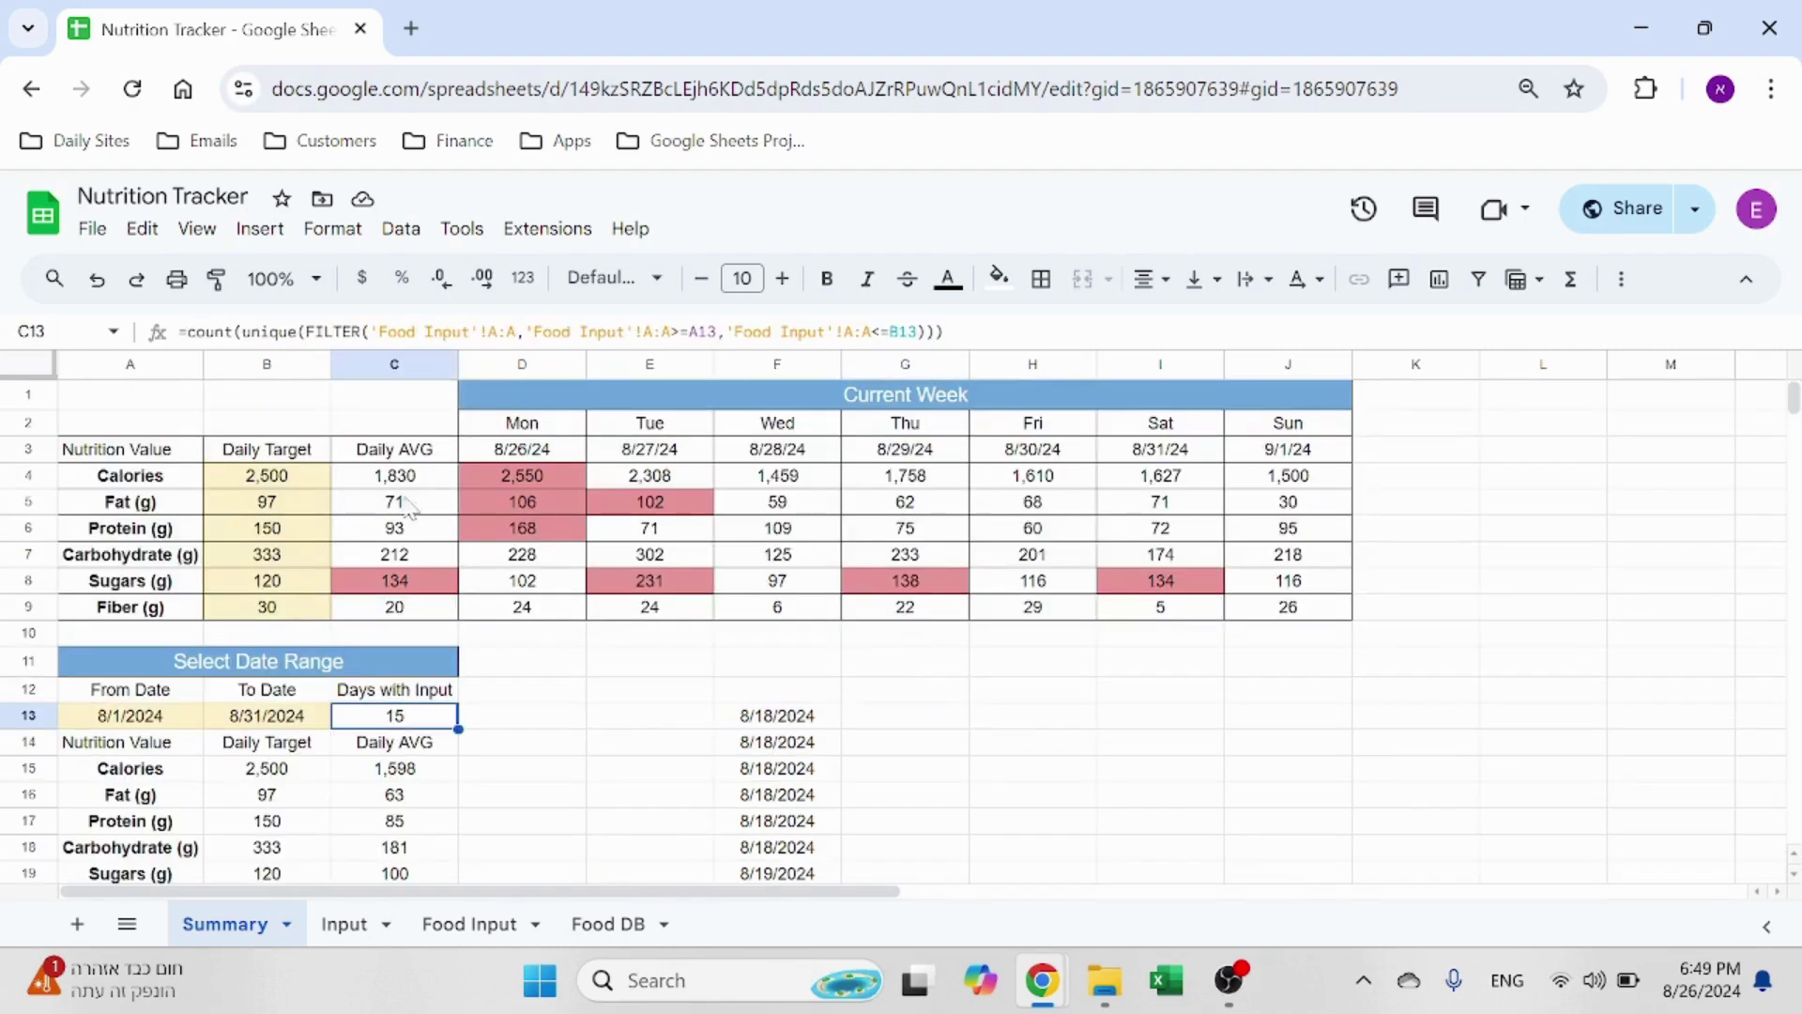
left_click(754, 715)
left_click(230, 336)
type("unique(FILTER('Food Input'!A:A,'Food Input'!A:A>=A13,'Food Input'!A:A<=B13")
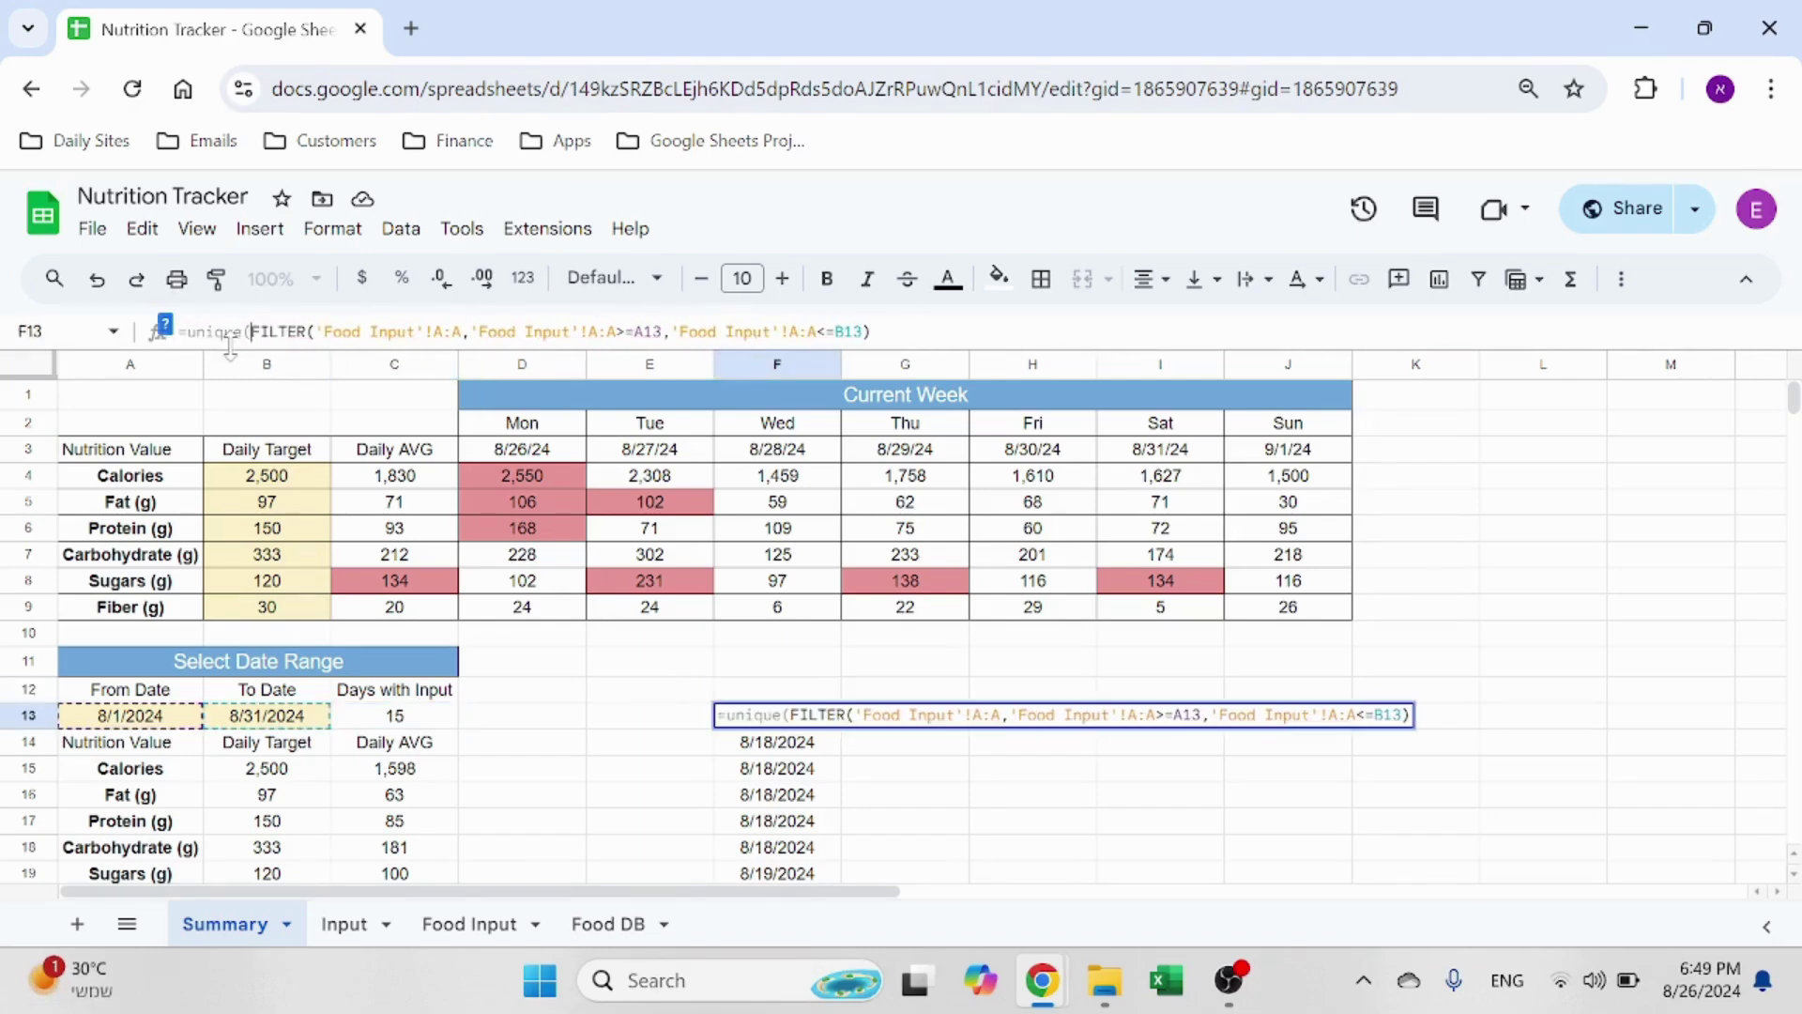
key("Return")
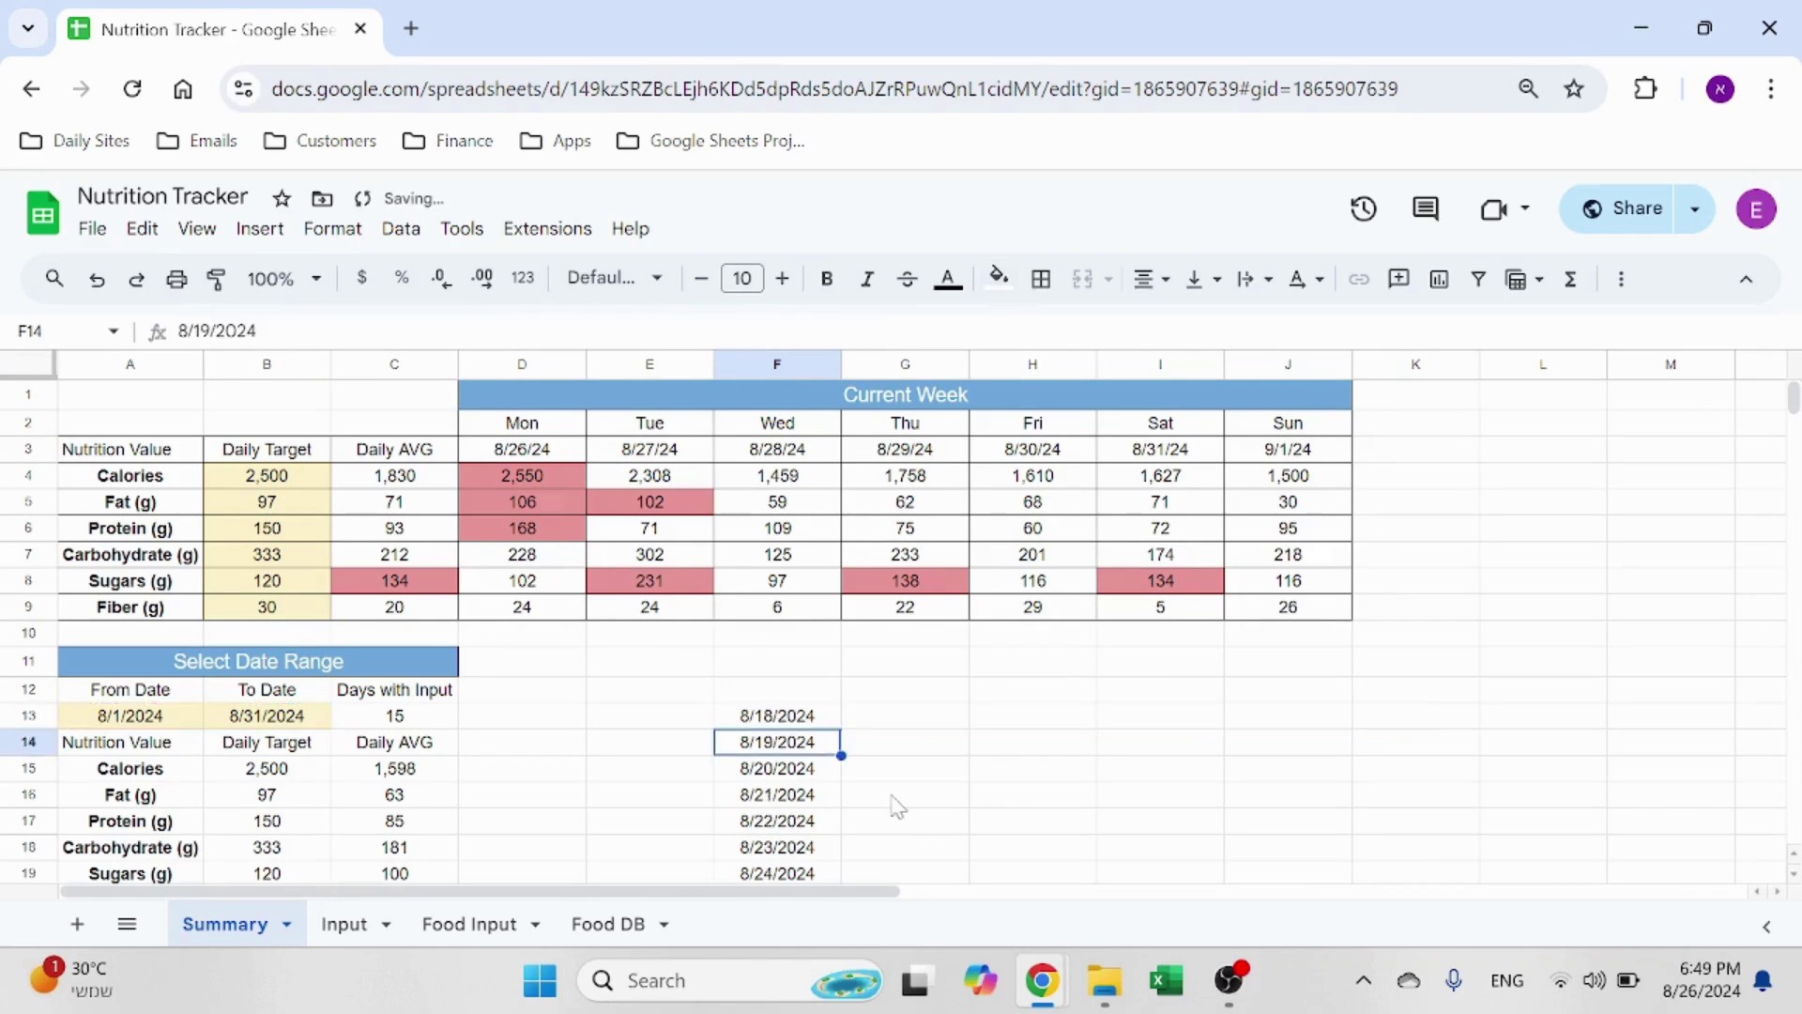
scroll(891, 798, "down", 3)
scroll(831, 695, "up", 2)
left_click(809, 575)
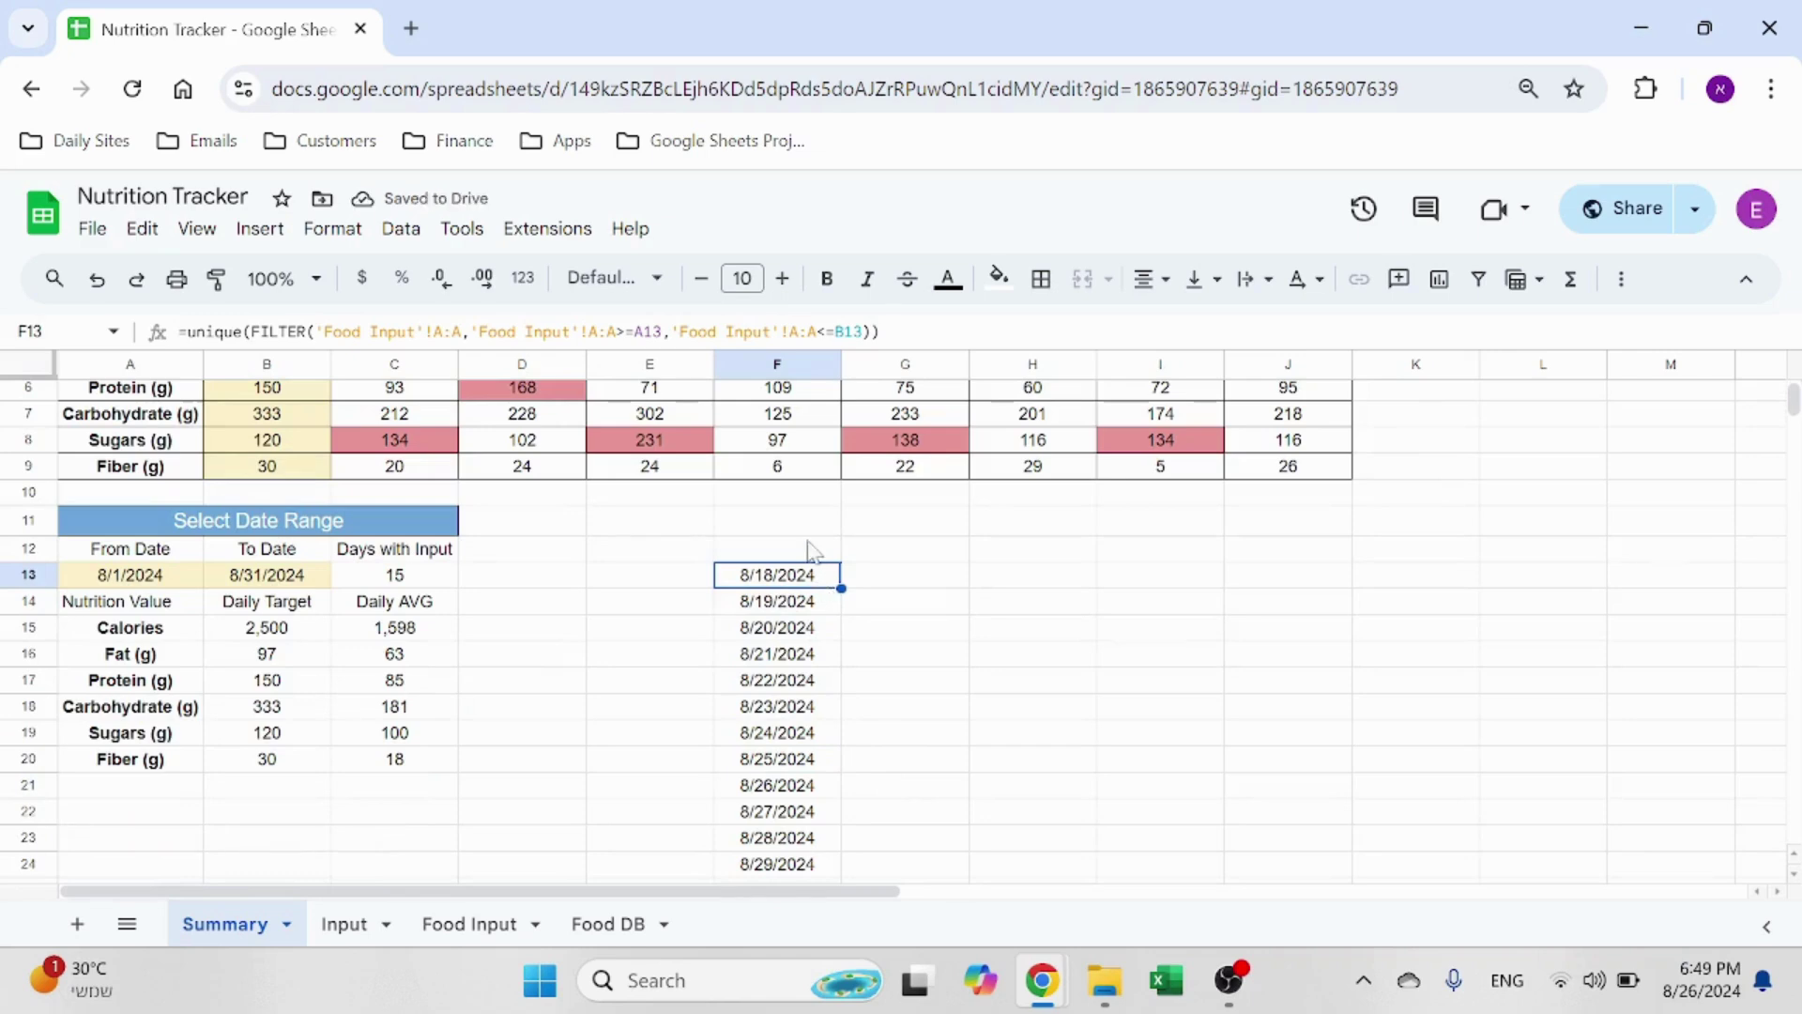
Step: Compare C13's COUNT formula with the unique dates from F13 down and count the entries in F13:F27
left_click(441, 582)
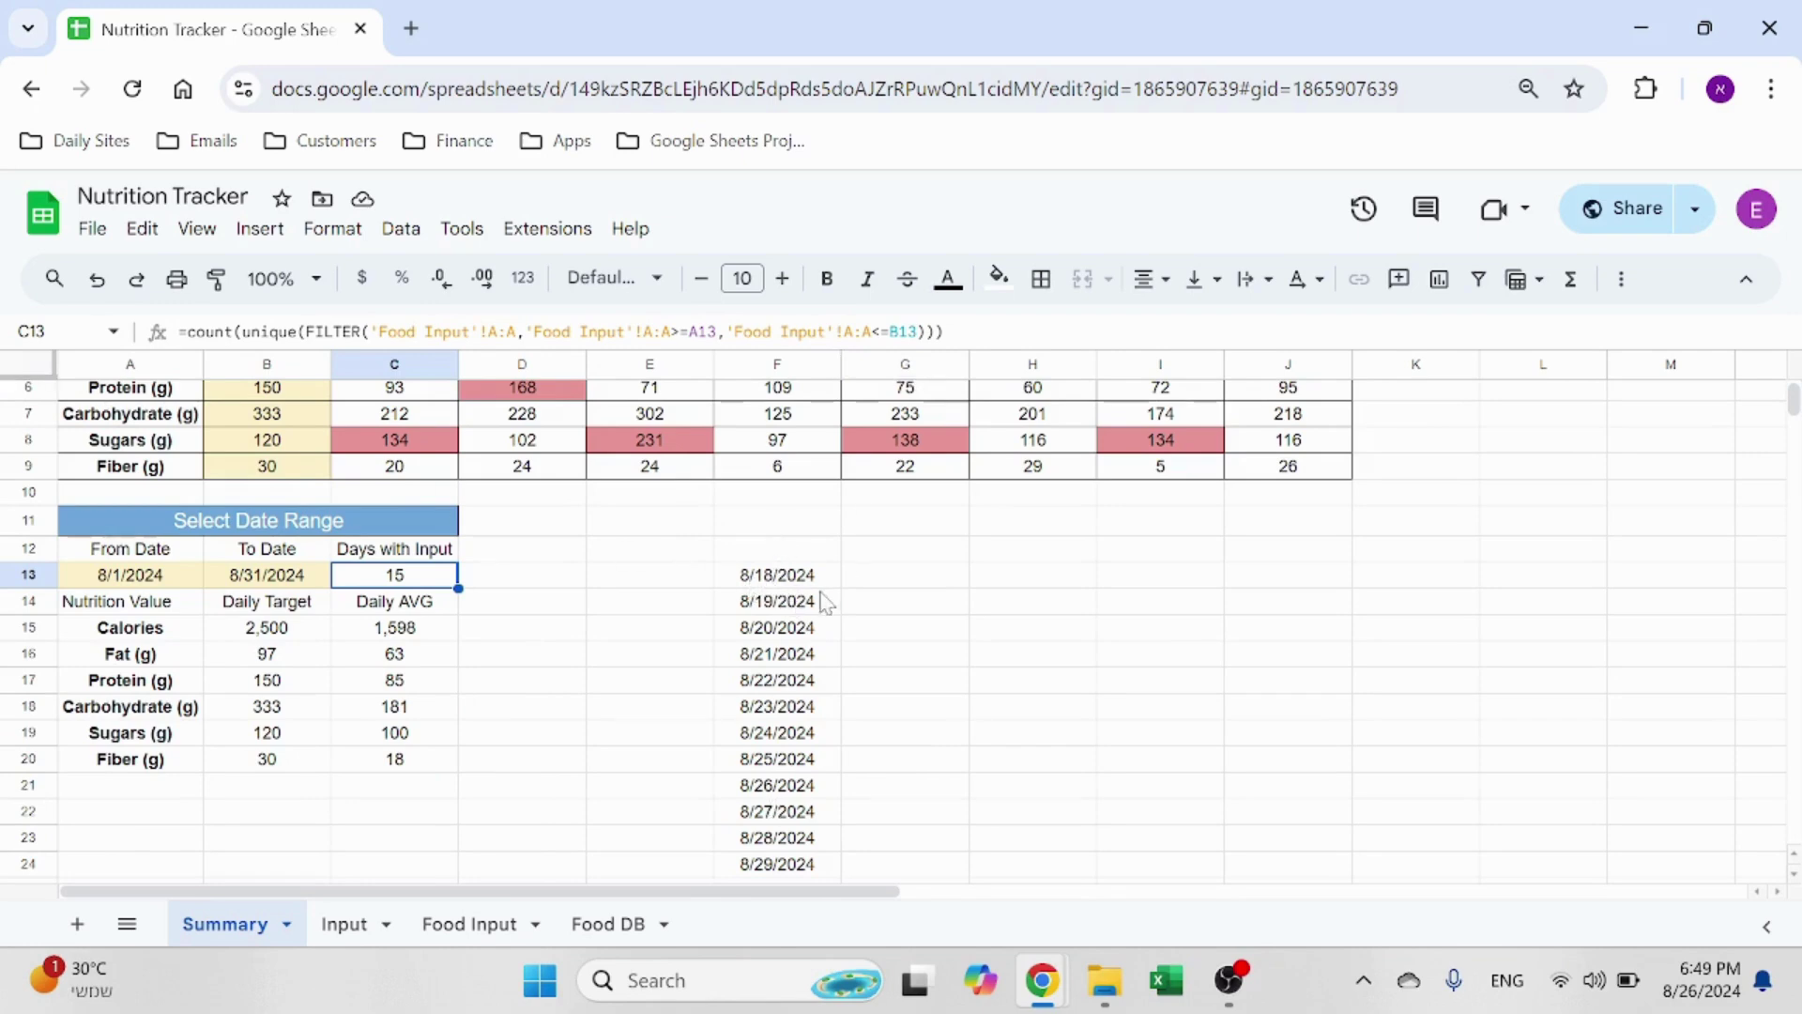
left_click(798, 577)
scroll(791, 668, "down", 4)
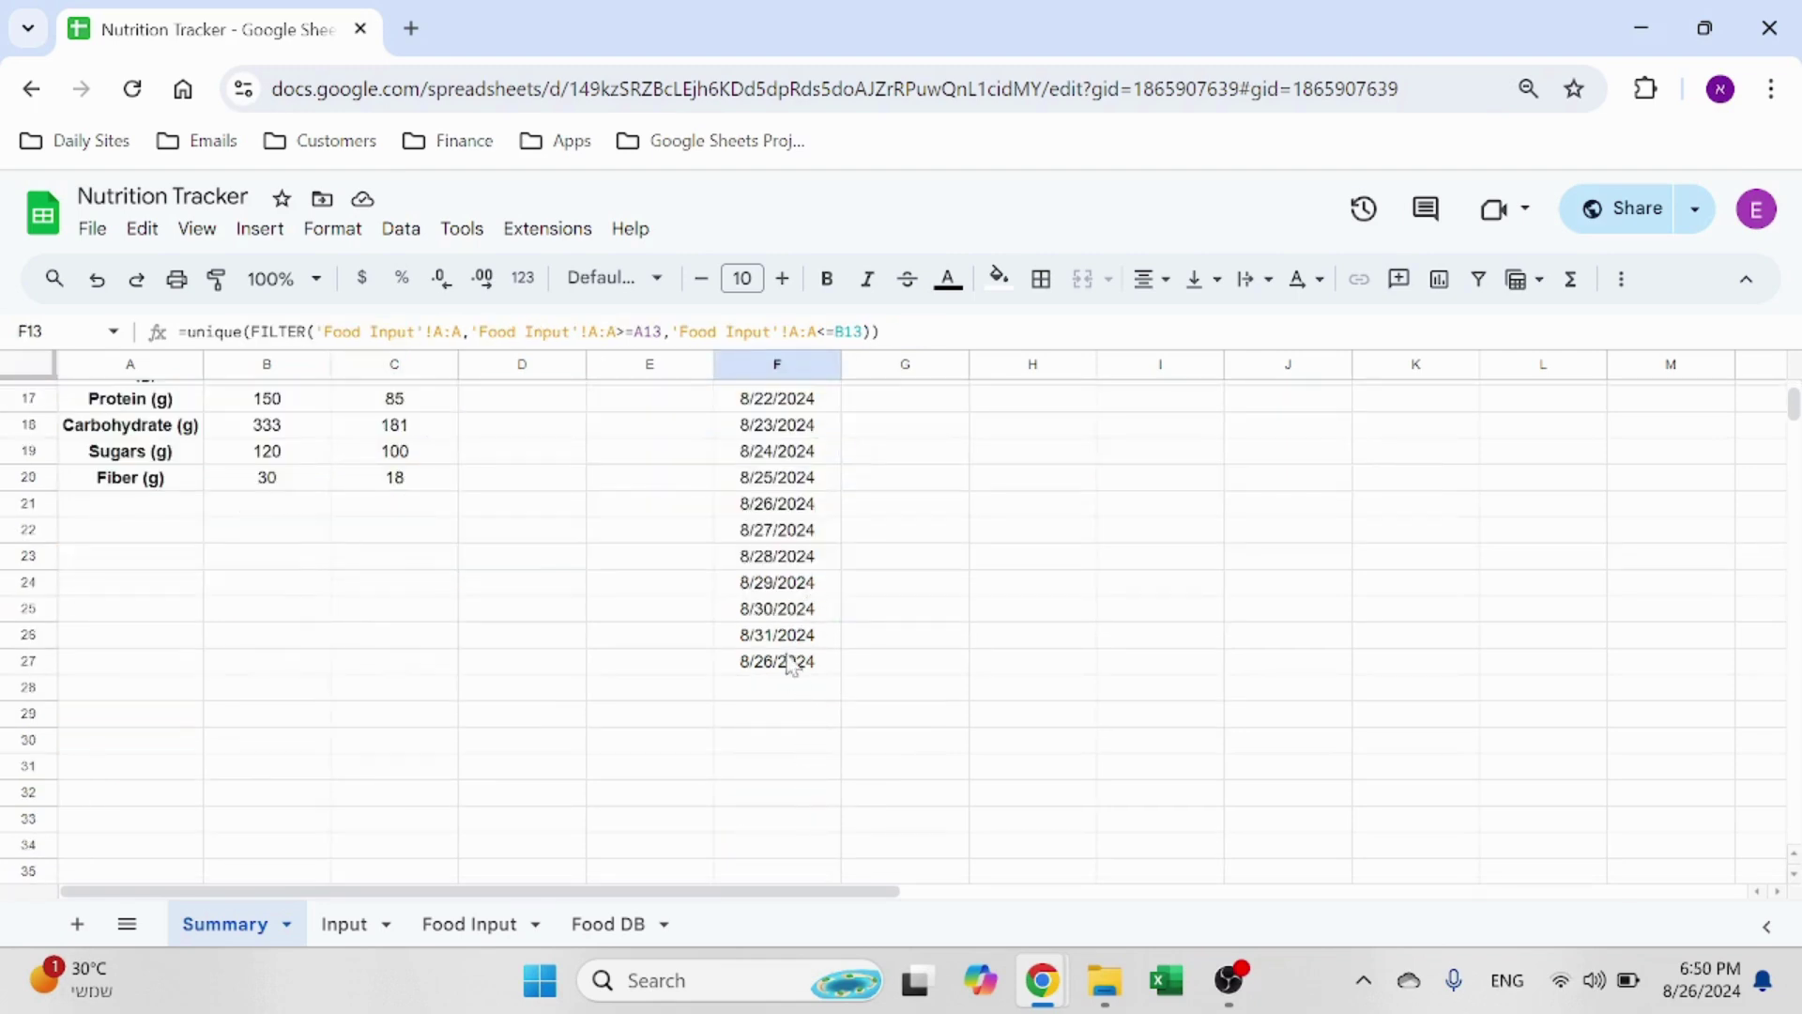
left_click(793, 636)
left_click(791, 667)
key("ctrl+shift+Up")
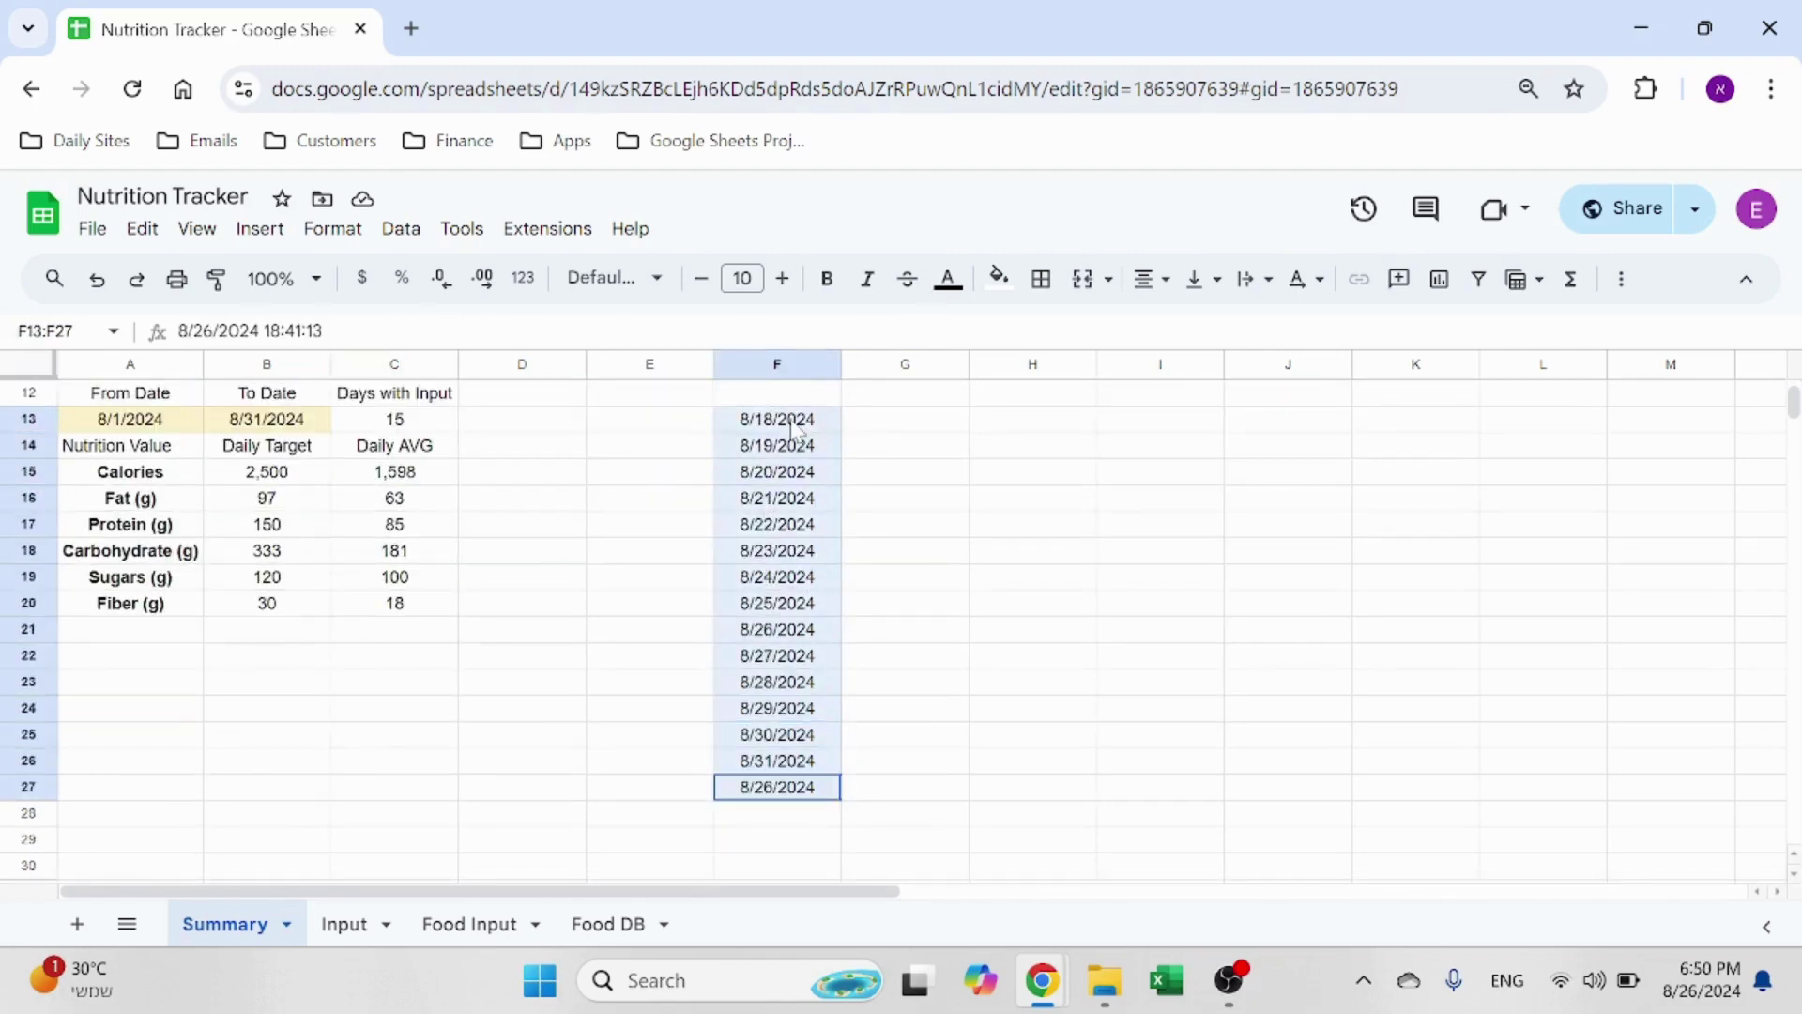
left_click(1685, 924)
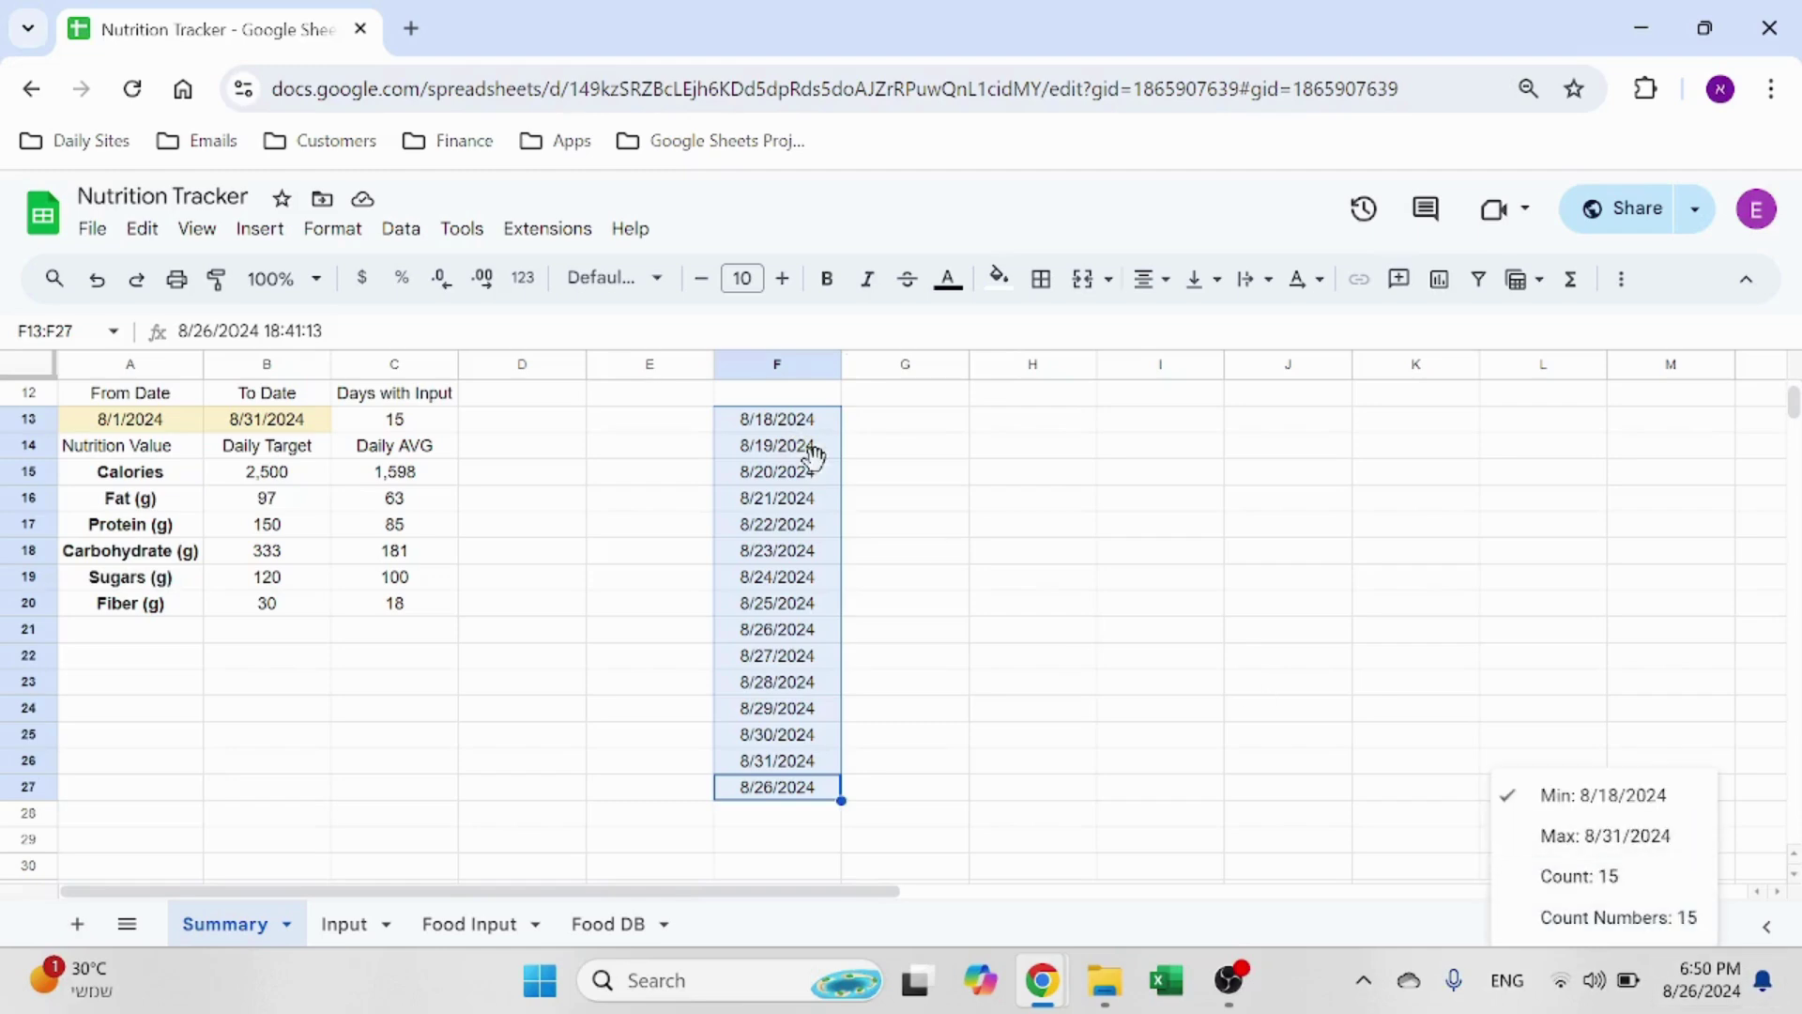
Step: Delete the helper UNIQUE and FILTER formula from F13 on the Summary sheet
left_click(818, 473)
scroll(813, 486, "up", 2)
left_click(787, 563)
key("Delete")
left_click(563, 560)
scroll(683, 533, "up", 2)
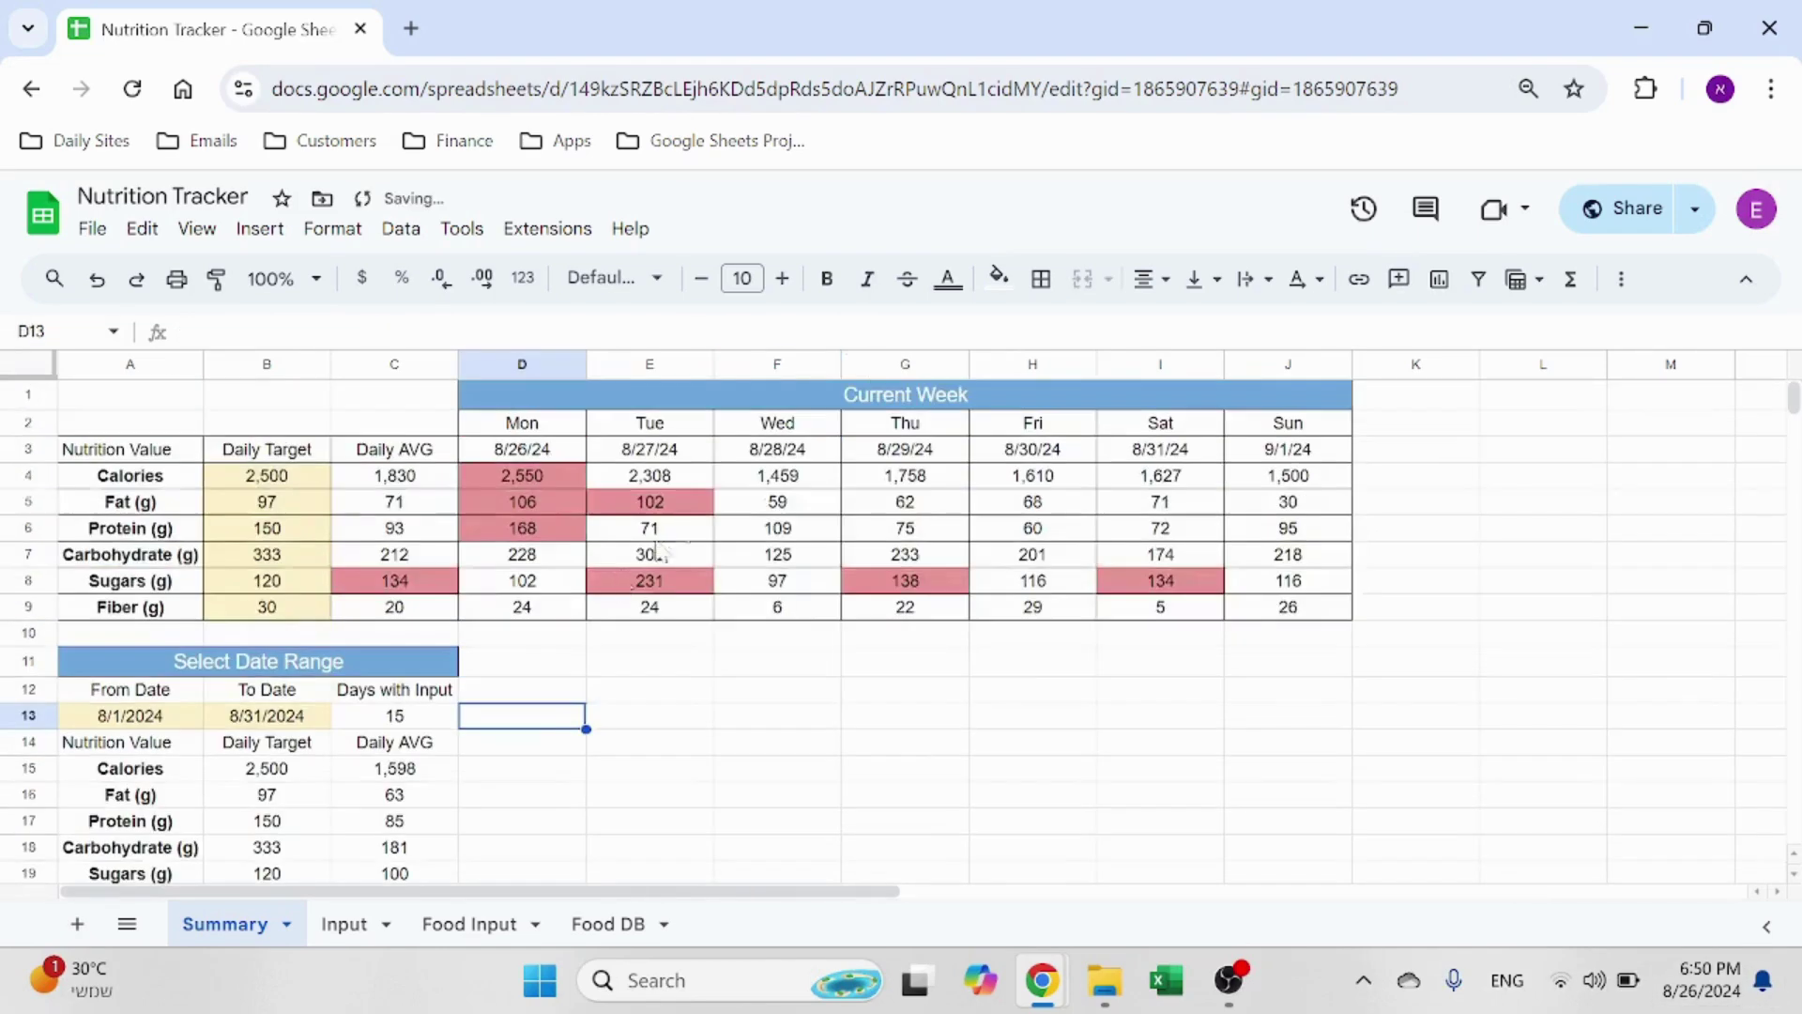
Step: Review the From and To dates in A13:B13 together with the Days with Input formula in C13
scroll(552, 705, "down", 2)
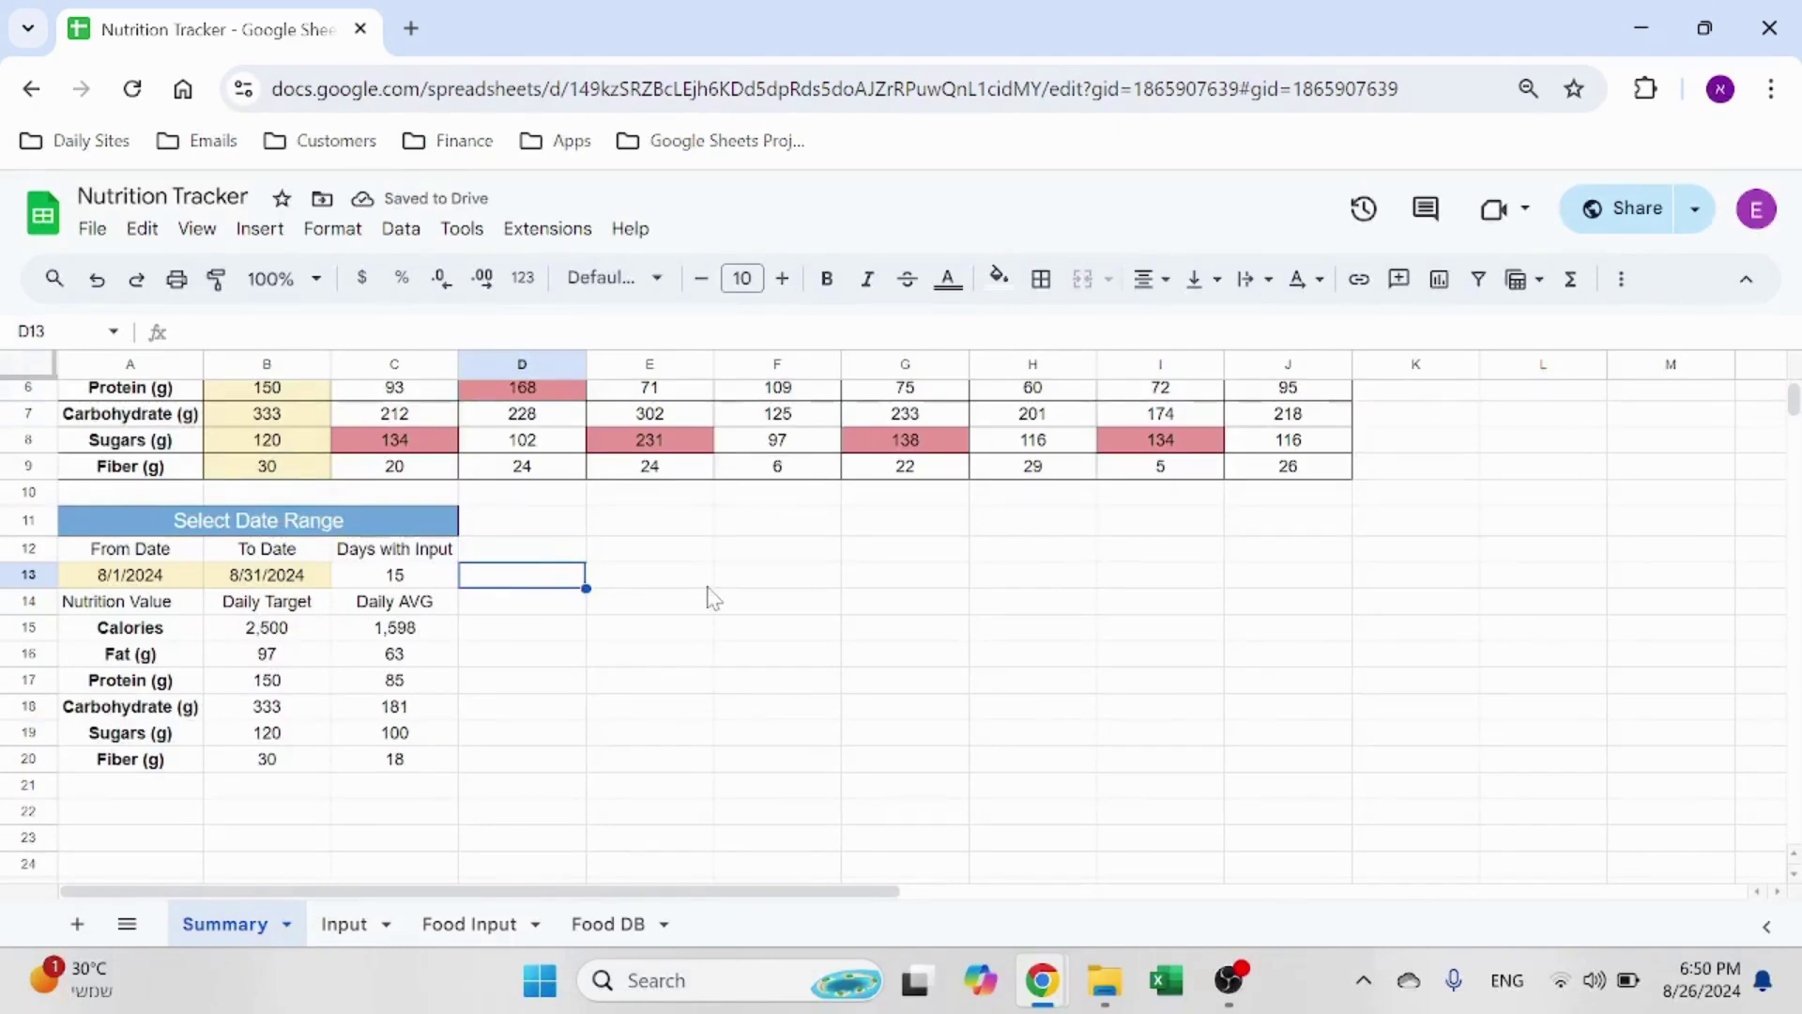
left_click(420, 577)
left_click_drag(245, 578, 136, 577)
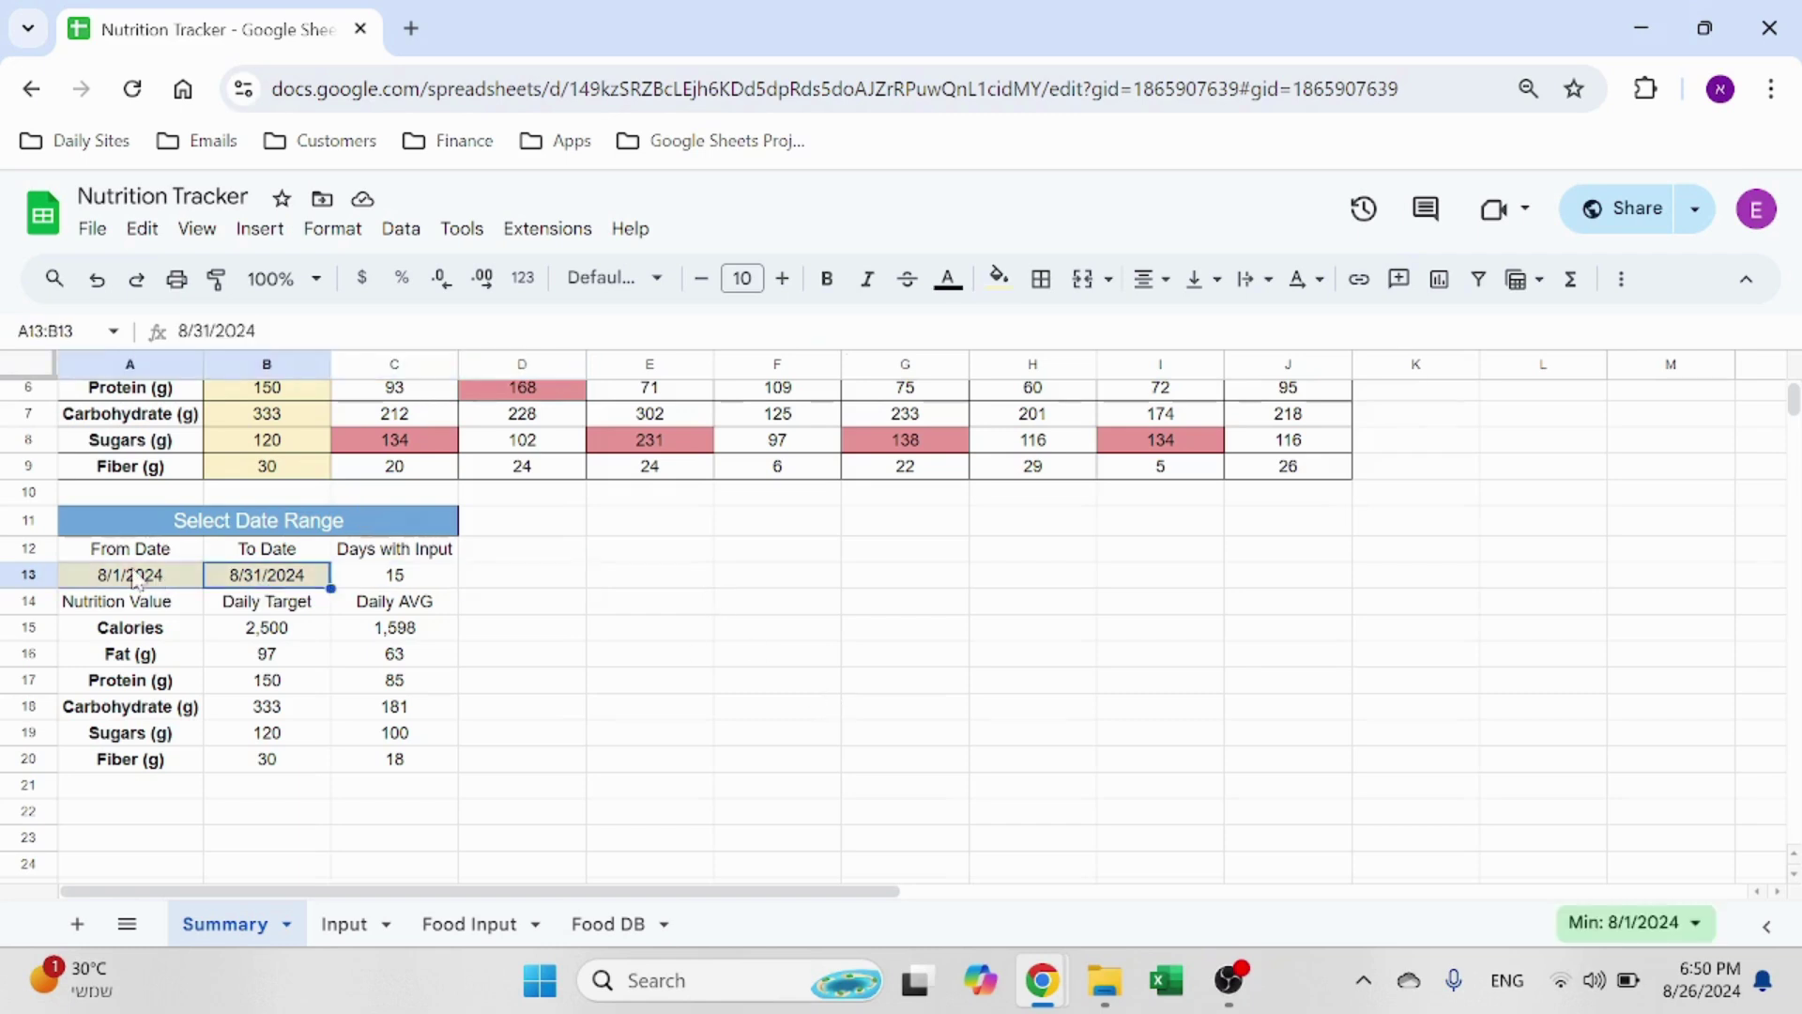
left_click(449, 575)
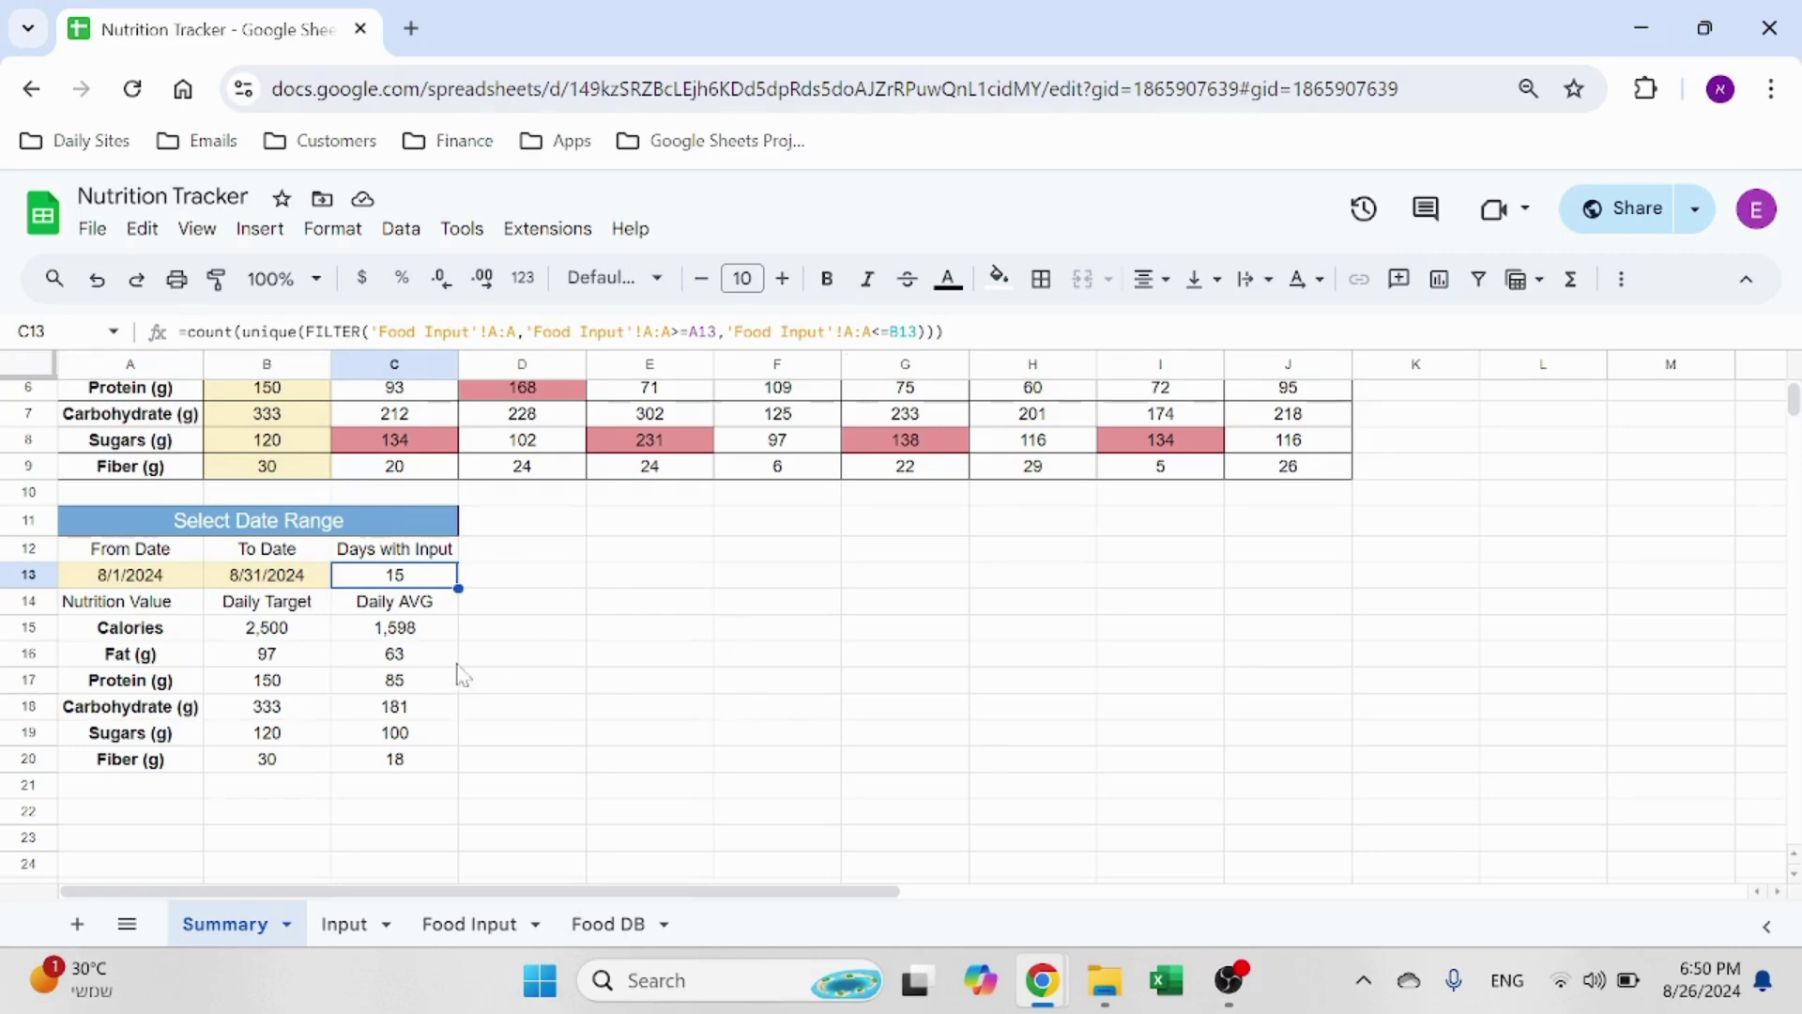
scroll(711, 542, "up", 2)
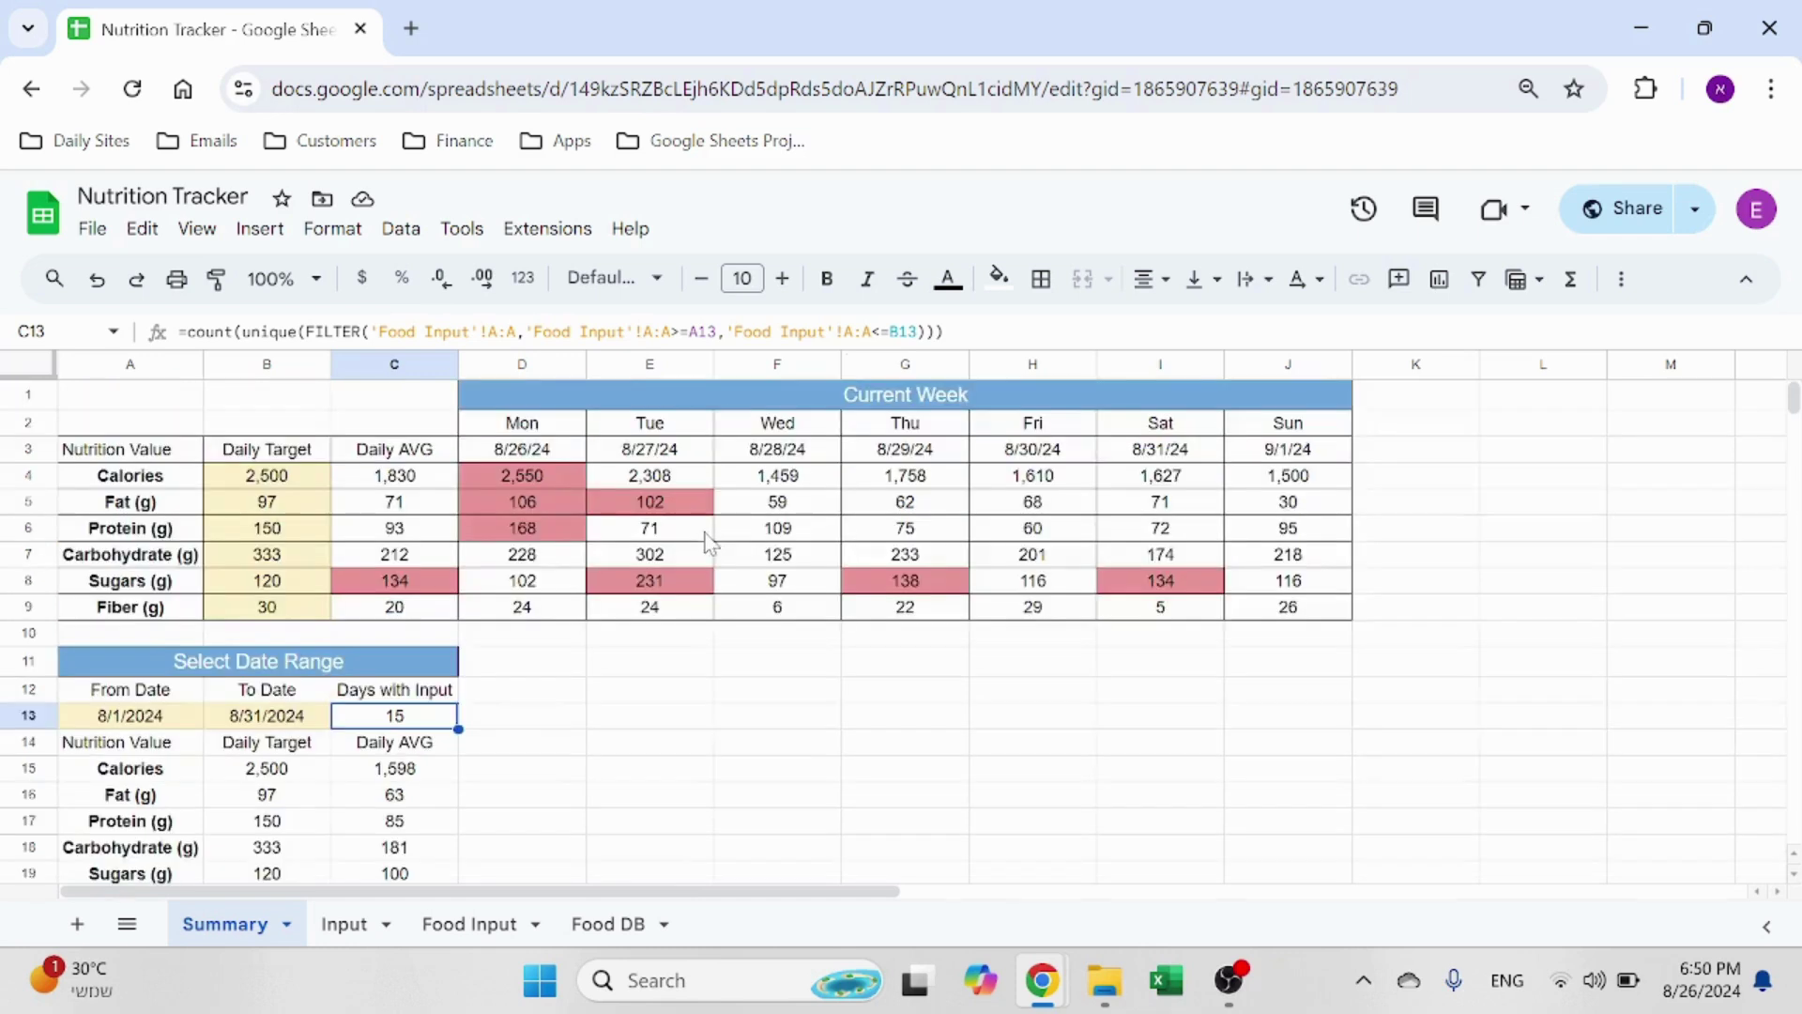
left_click(629, 718)
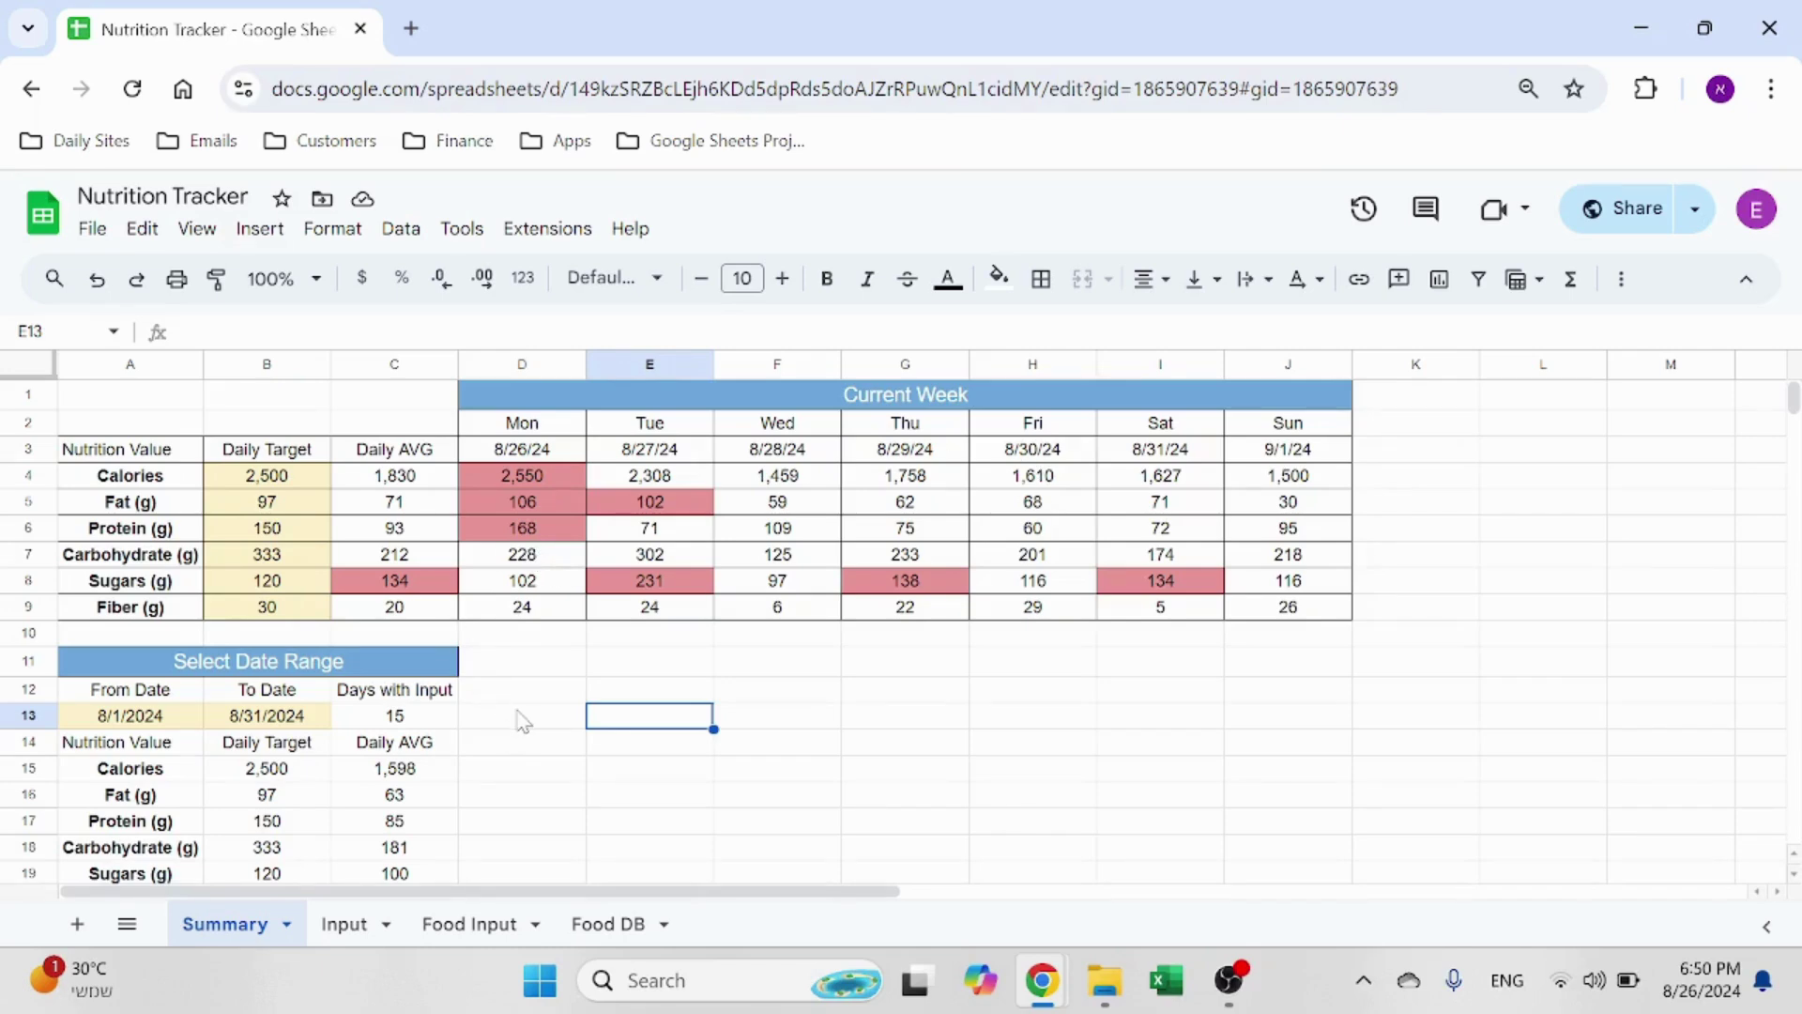
Step: Examine the Input sheet's entry table and the most recent logged rows on the Food Input sheet
left_click(343, 924)
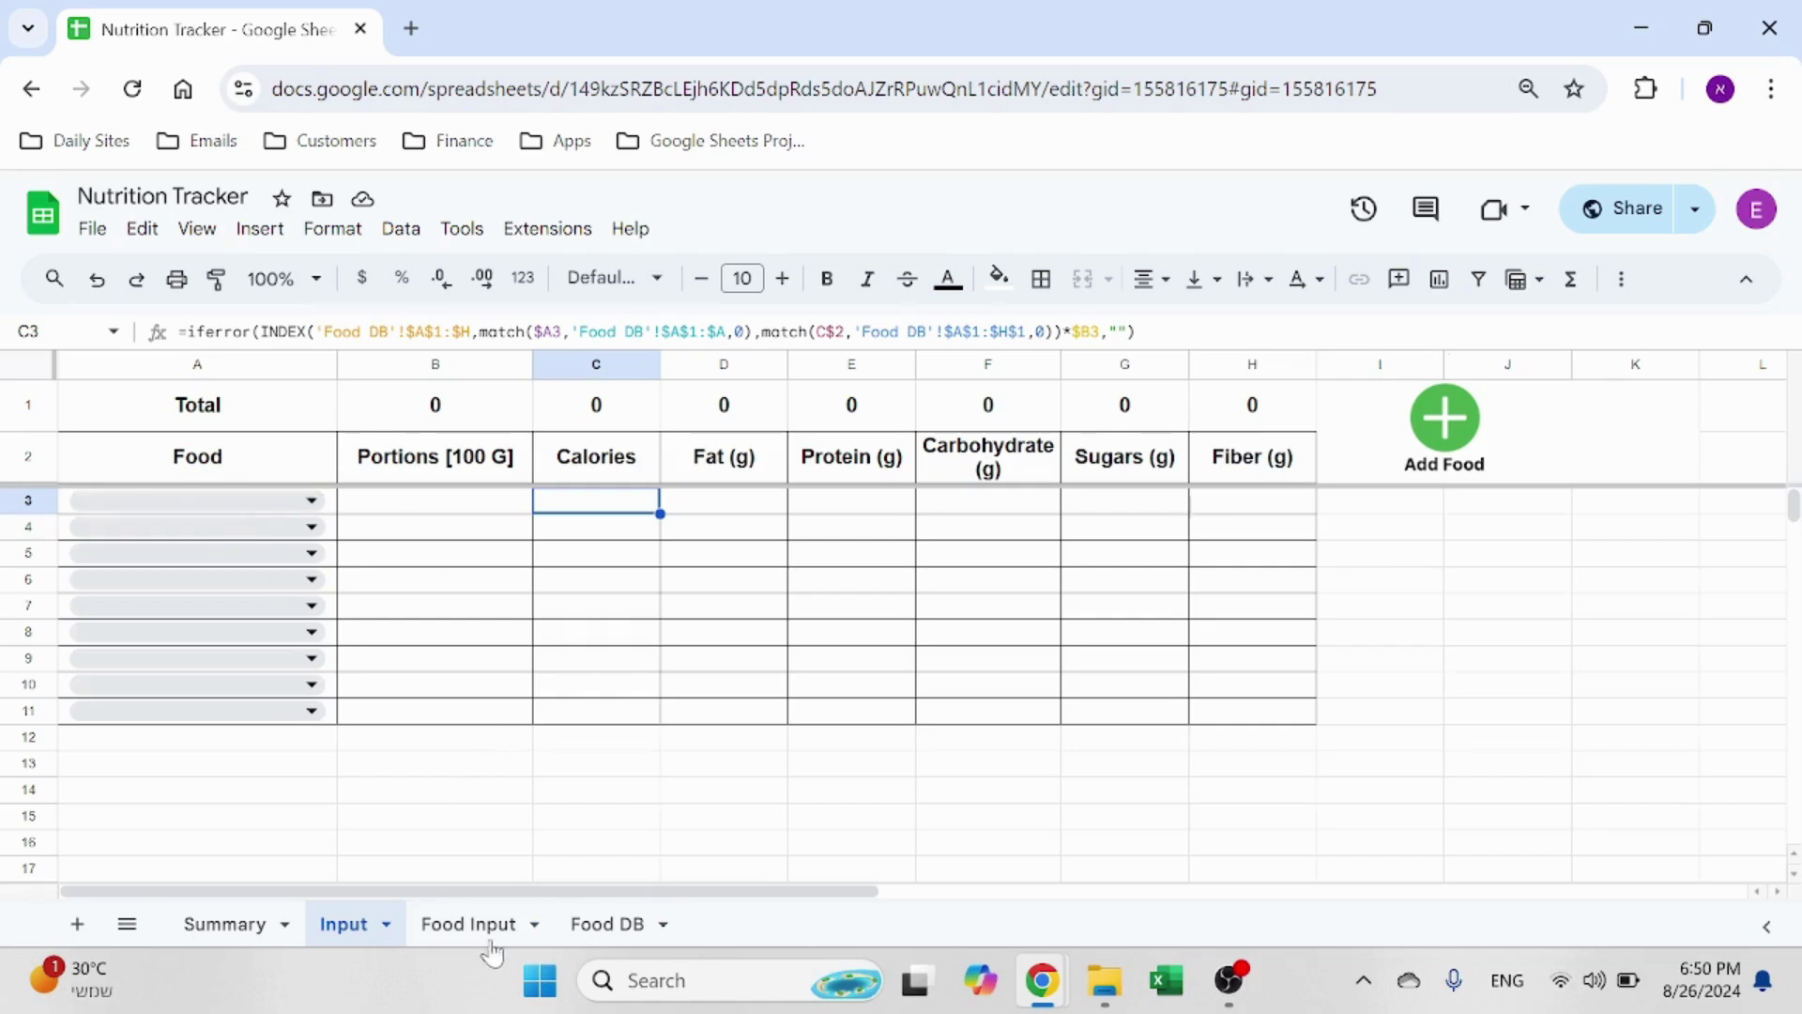
left_click(467, 925)
left_click(396, 725)
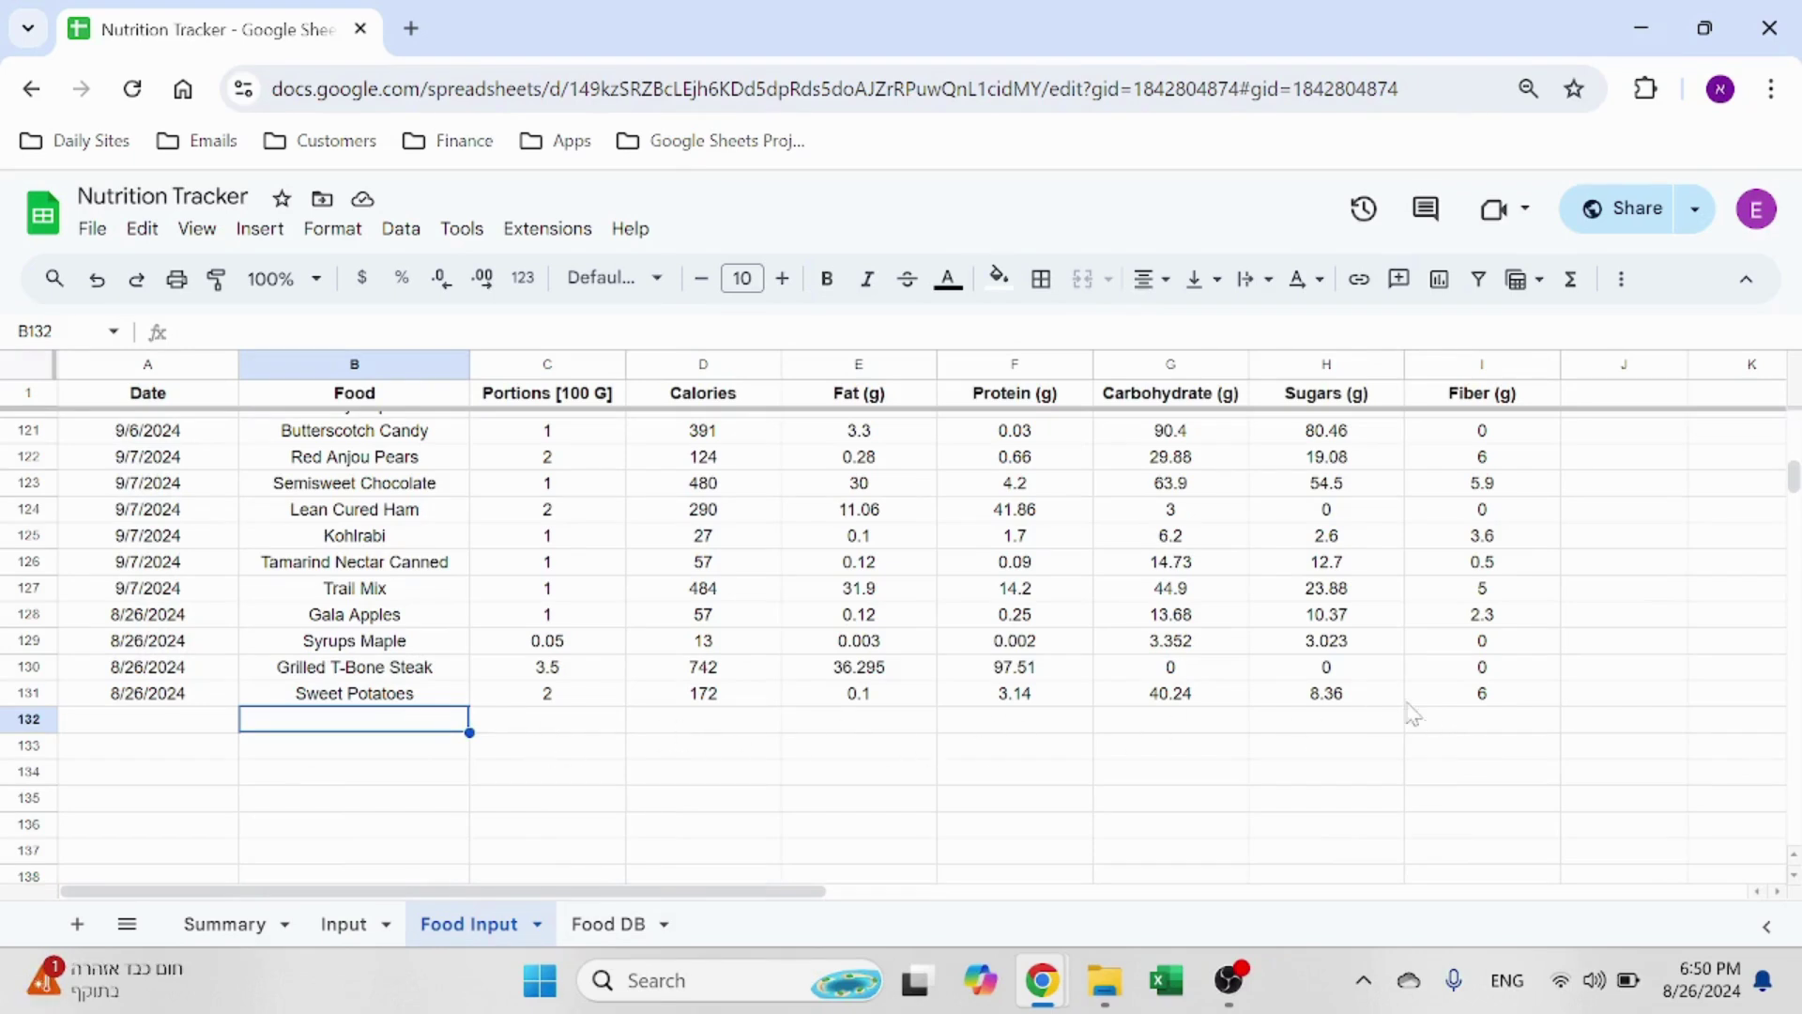
Step: On the Input sheet, look at the Add Food button and locate its image through a new drawing's image upload, leaving the drawing empty
left_click(348, 927)
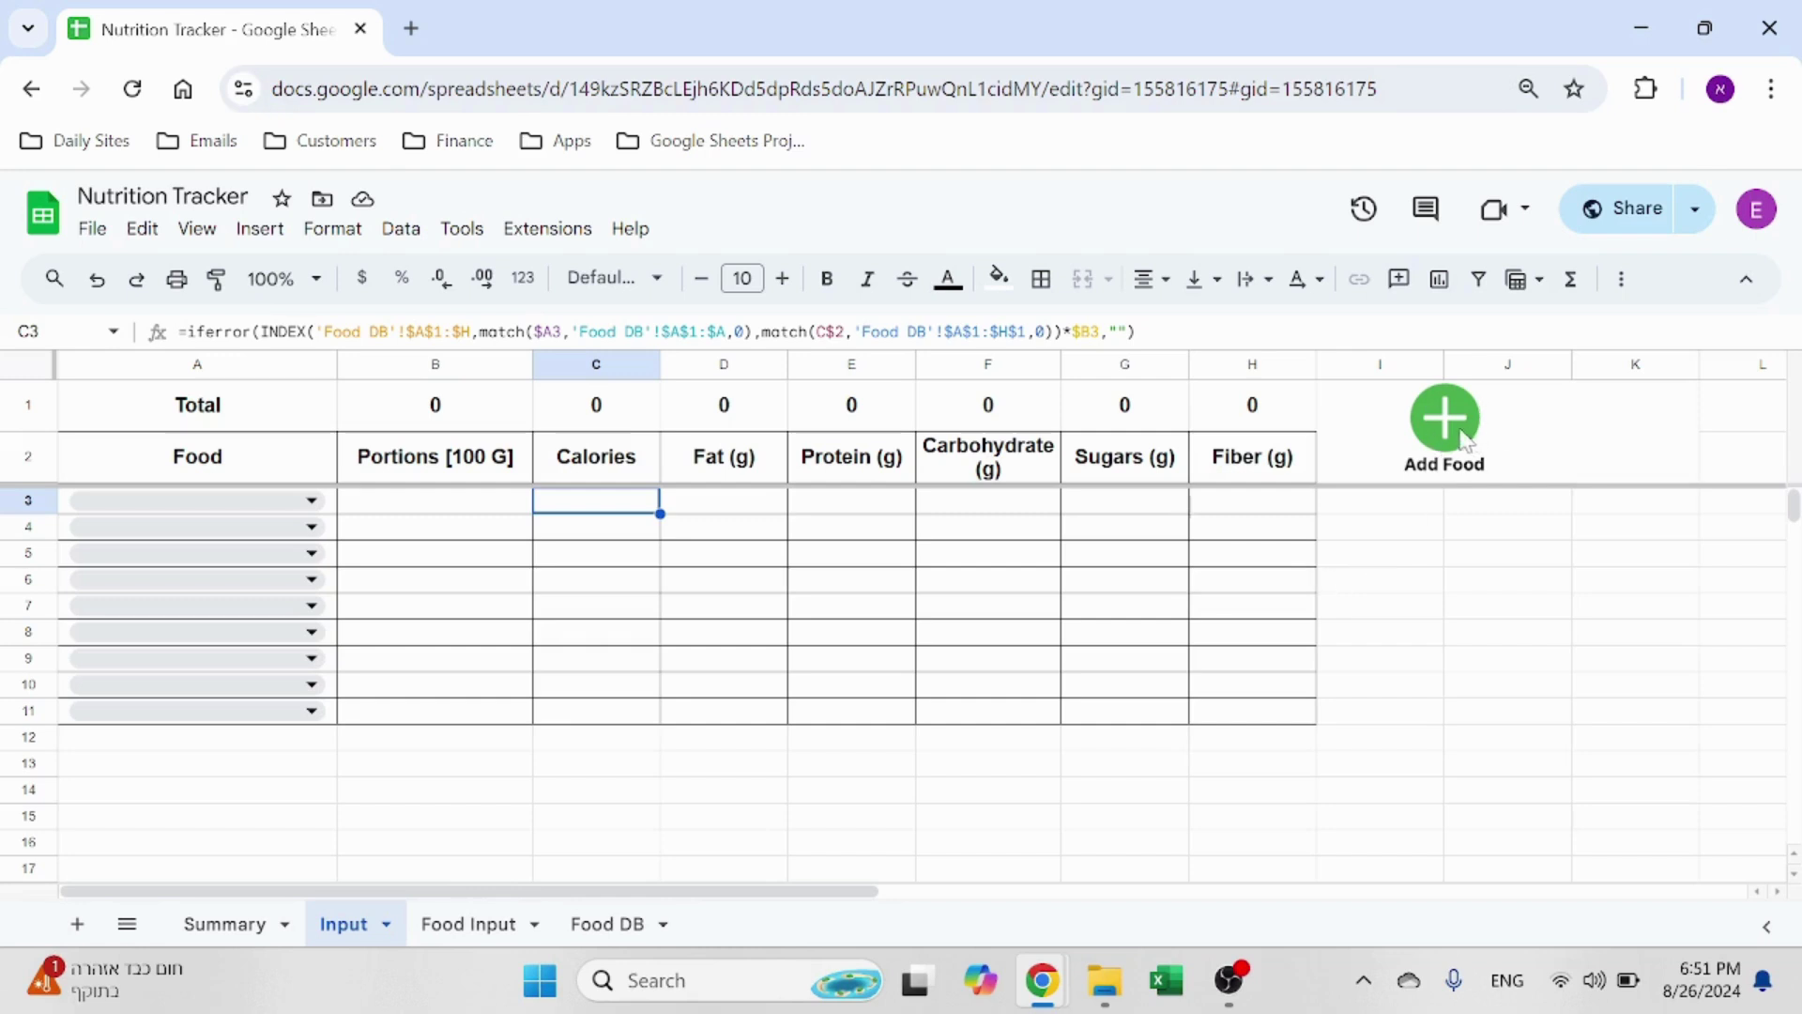
left_click(1396, 556)
left_click(1426, 416)
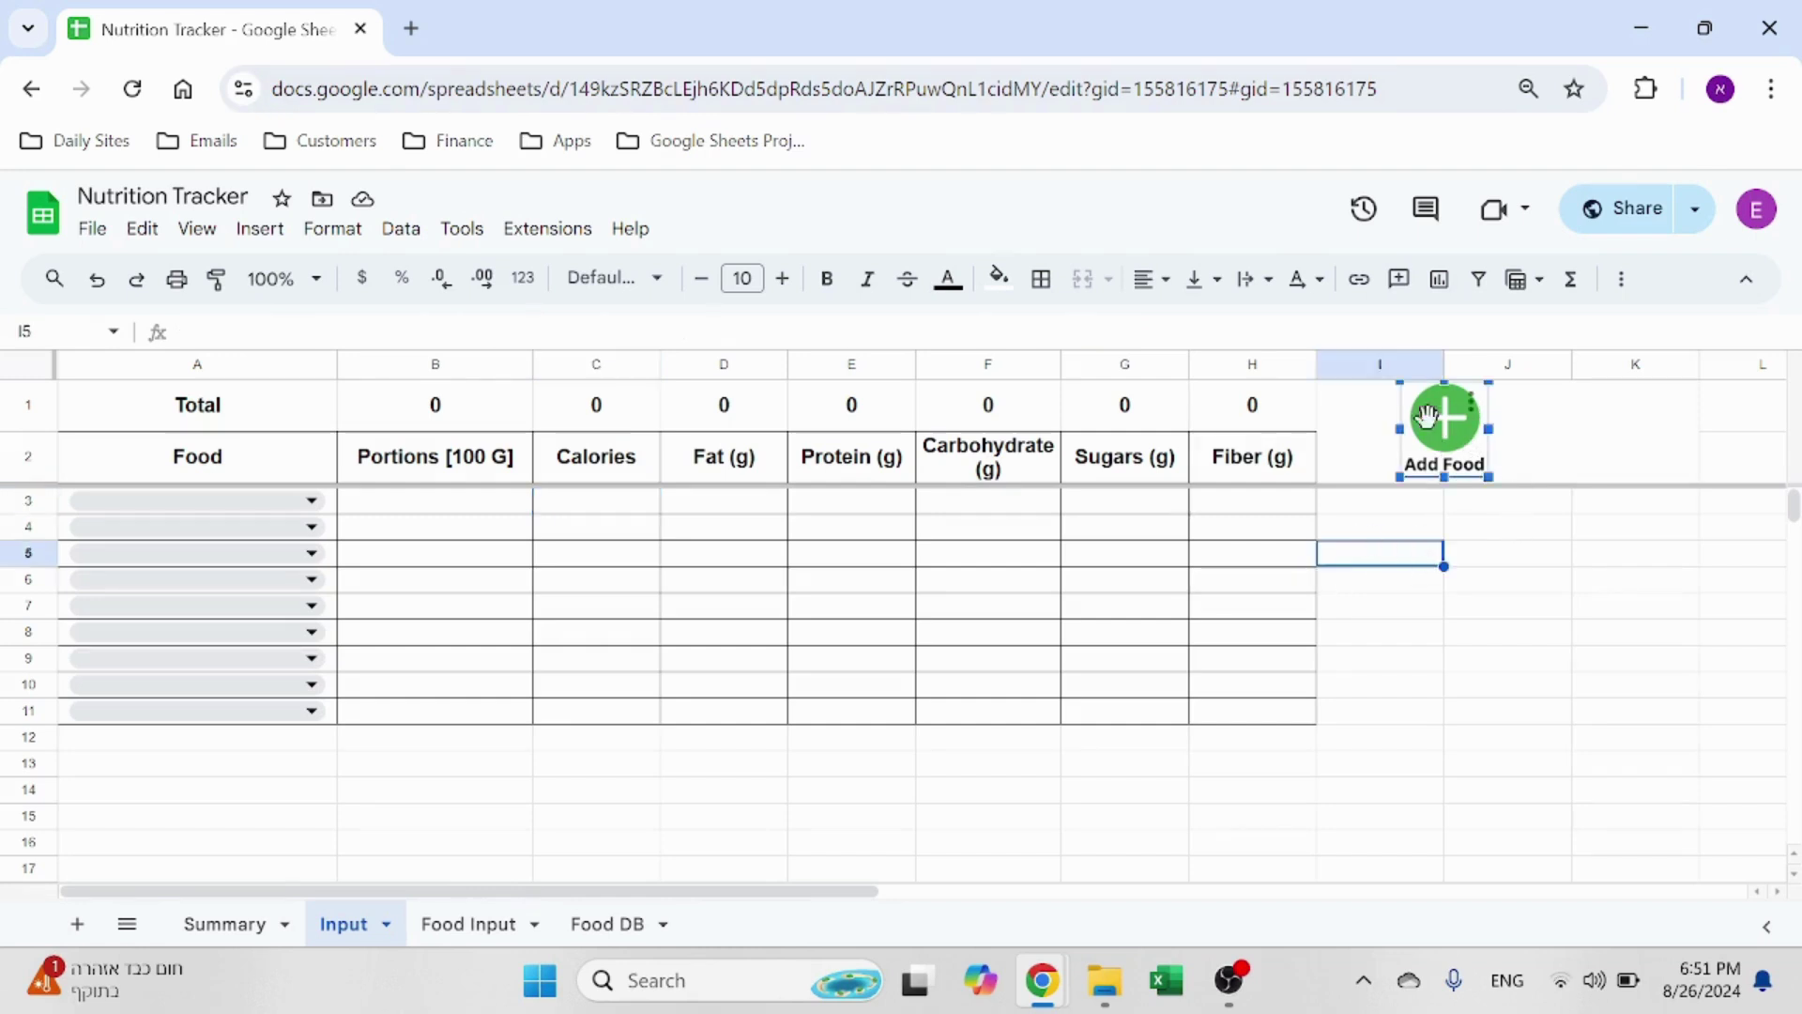
left_click(1379, 554)
left_click(260, 228)
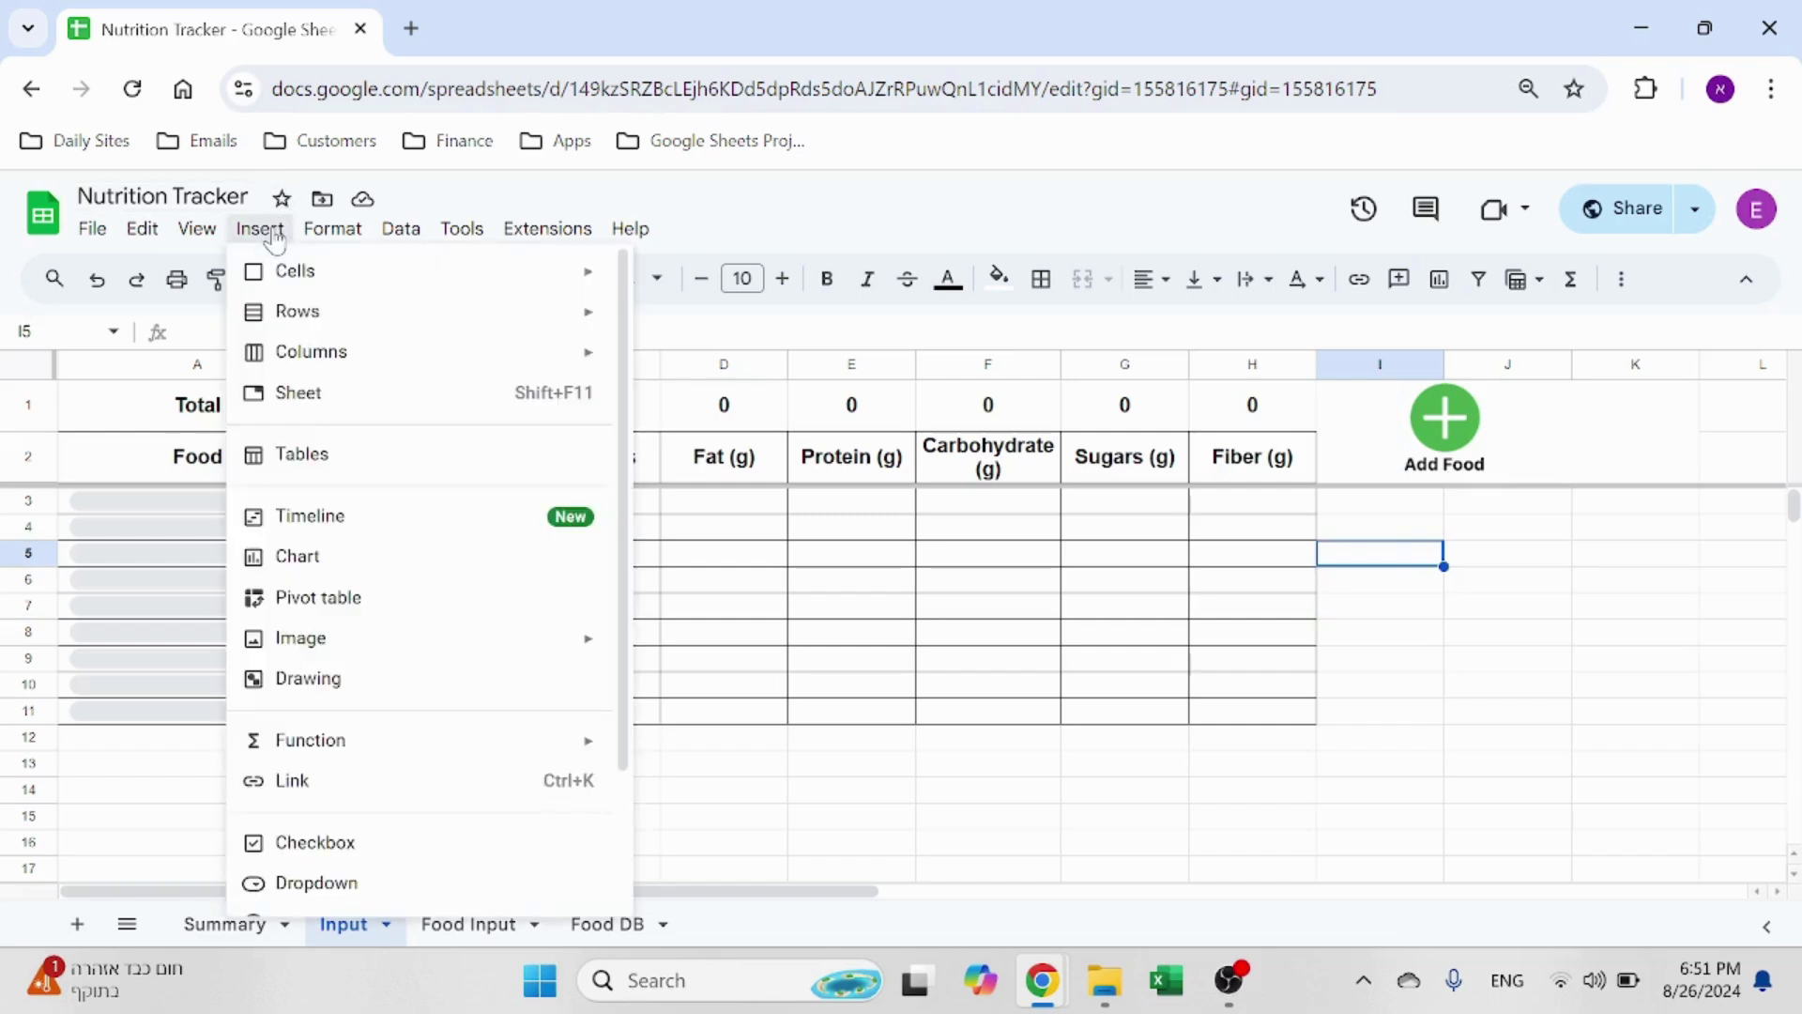
left_click(420, 676)
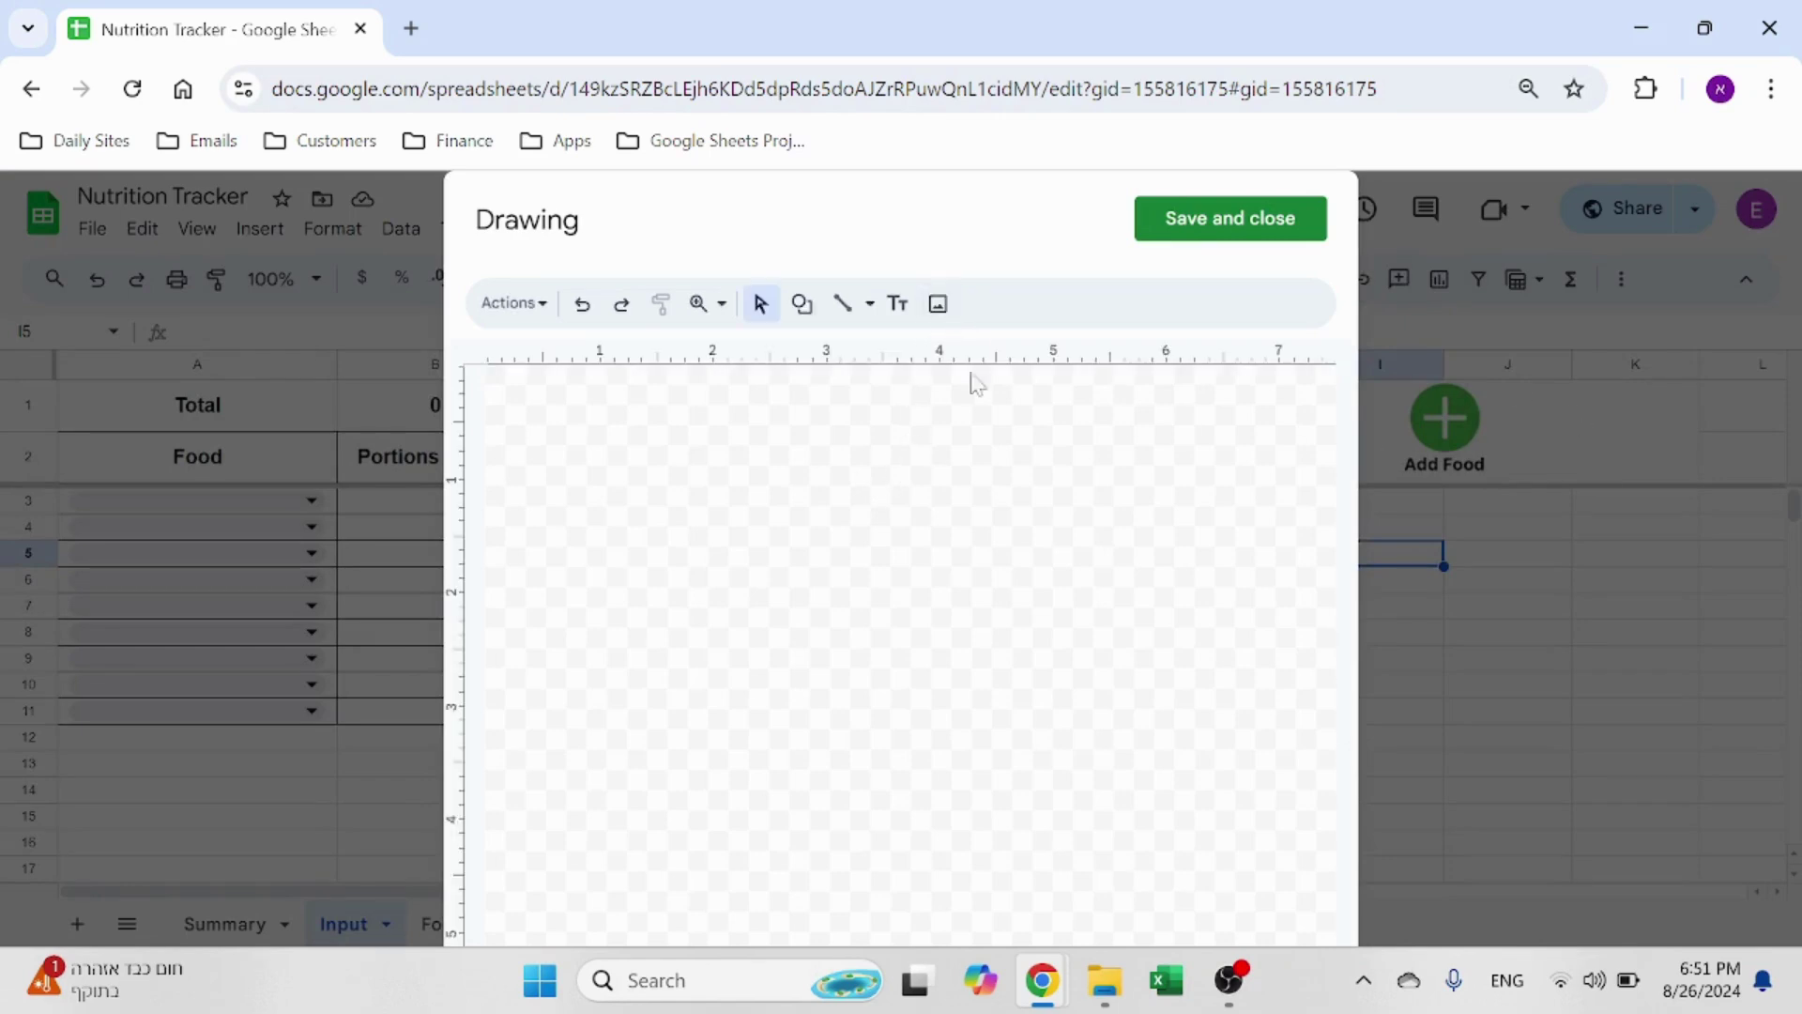
left_click(938, 305)
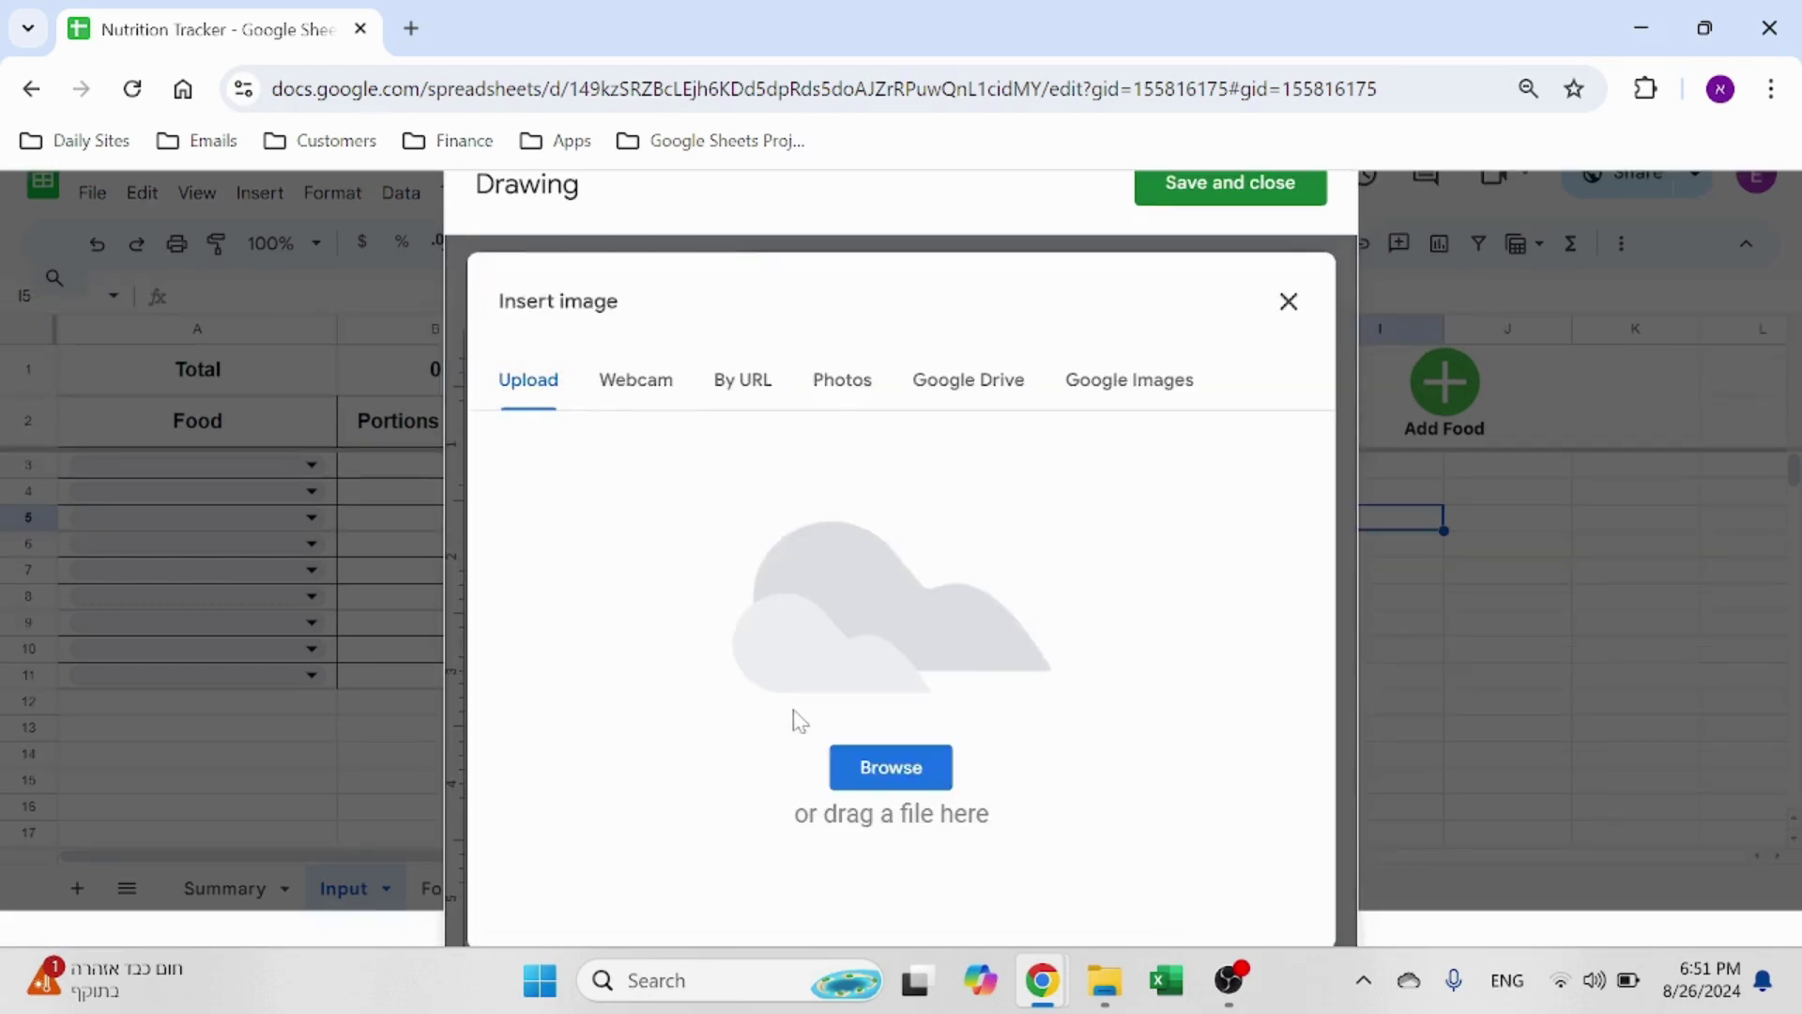
left_click(896, 766)
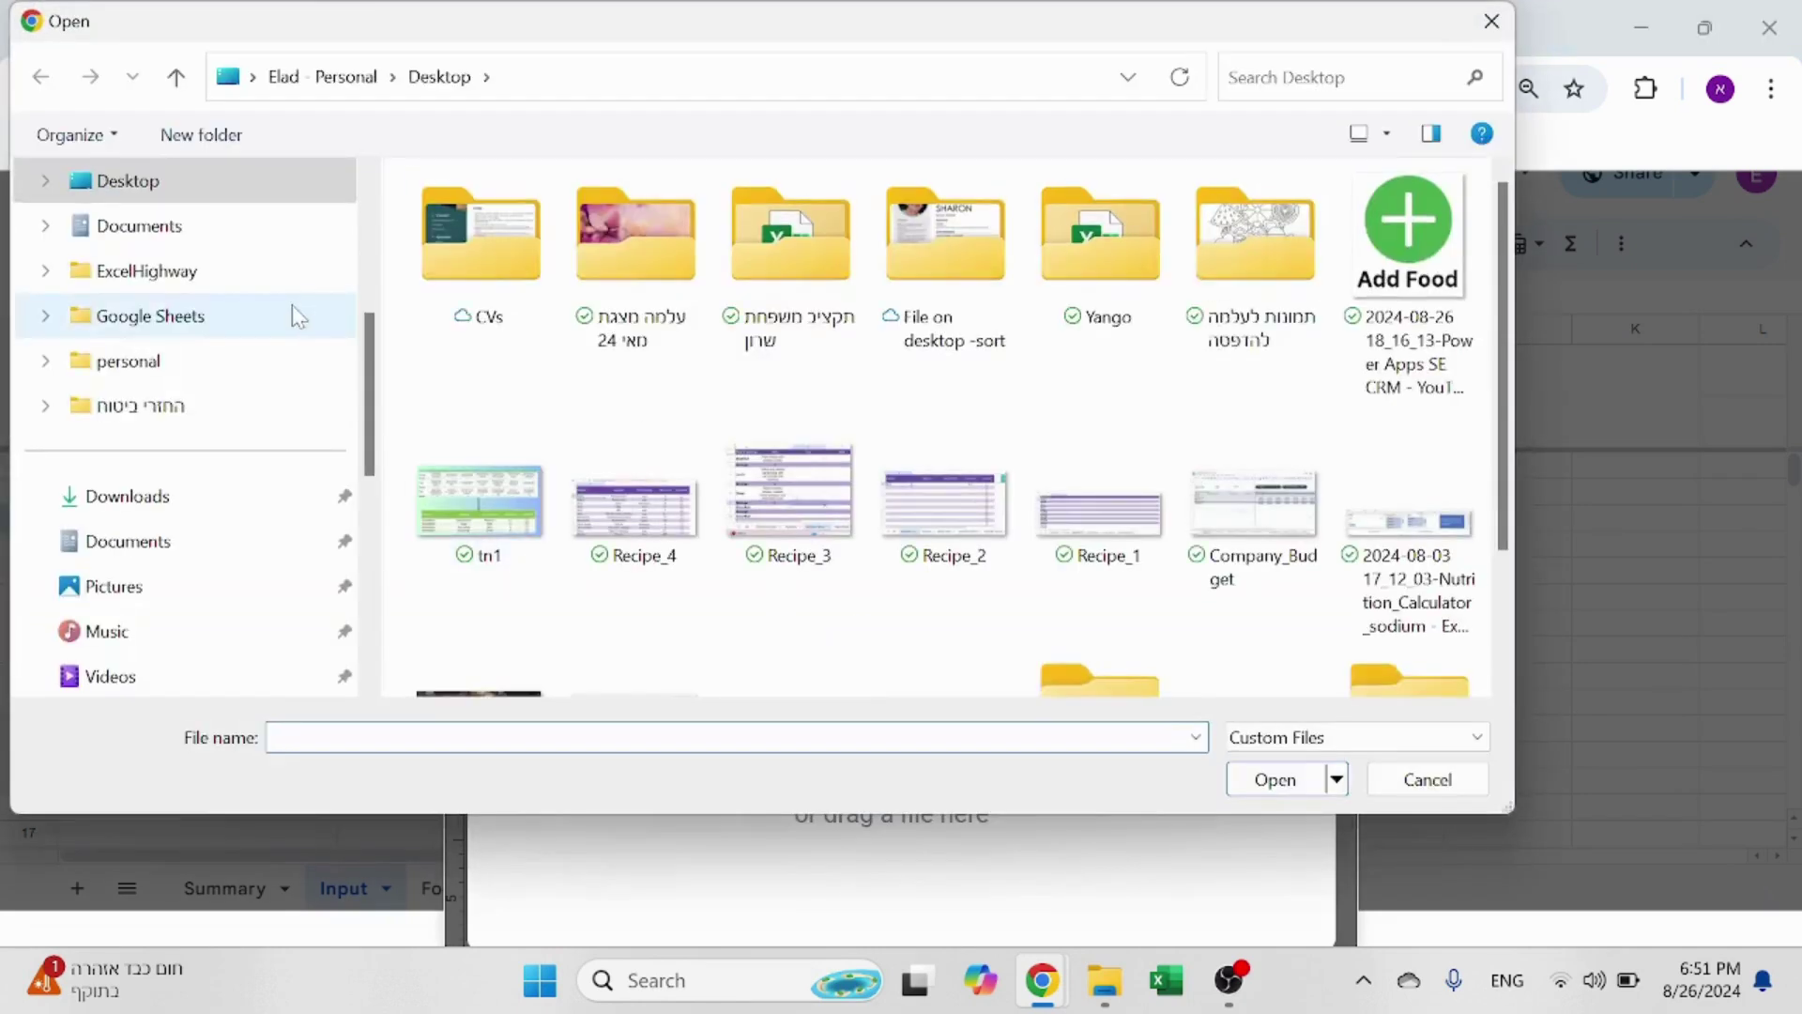
left_click(1408, 244)
left_click(1491, 20)
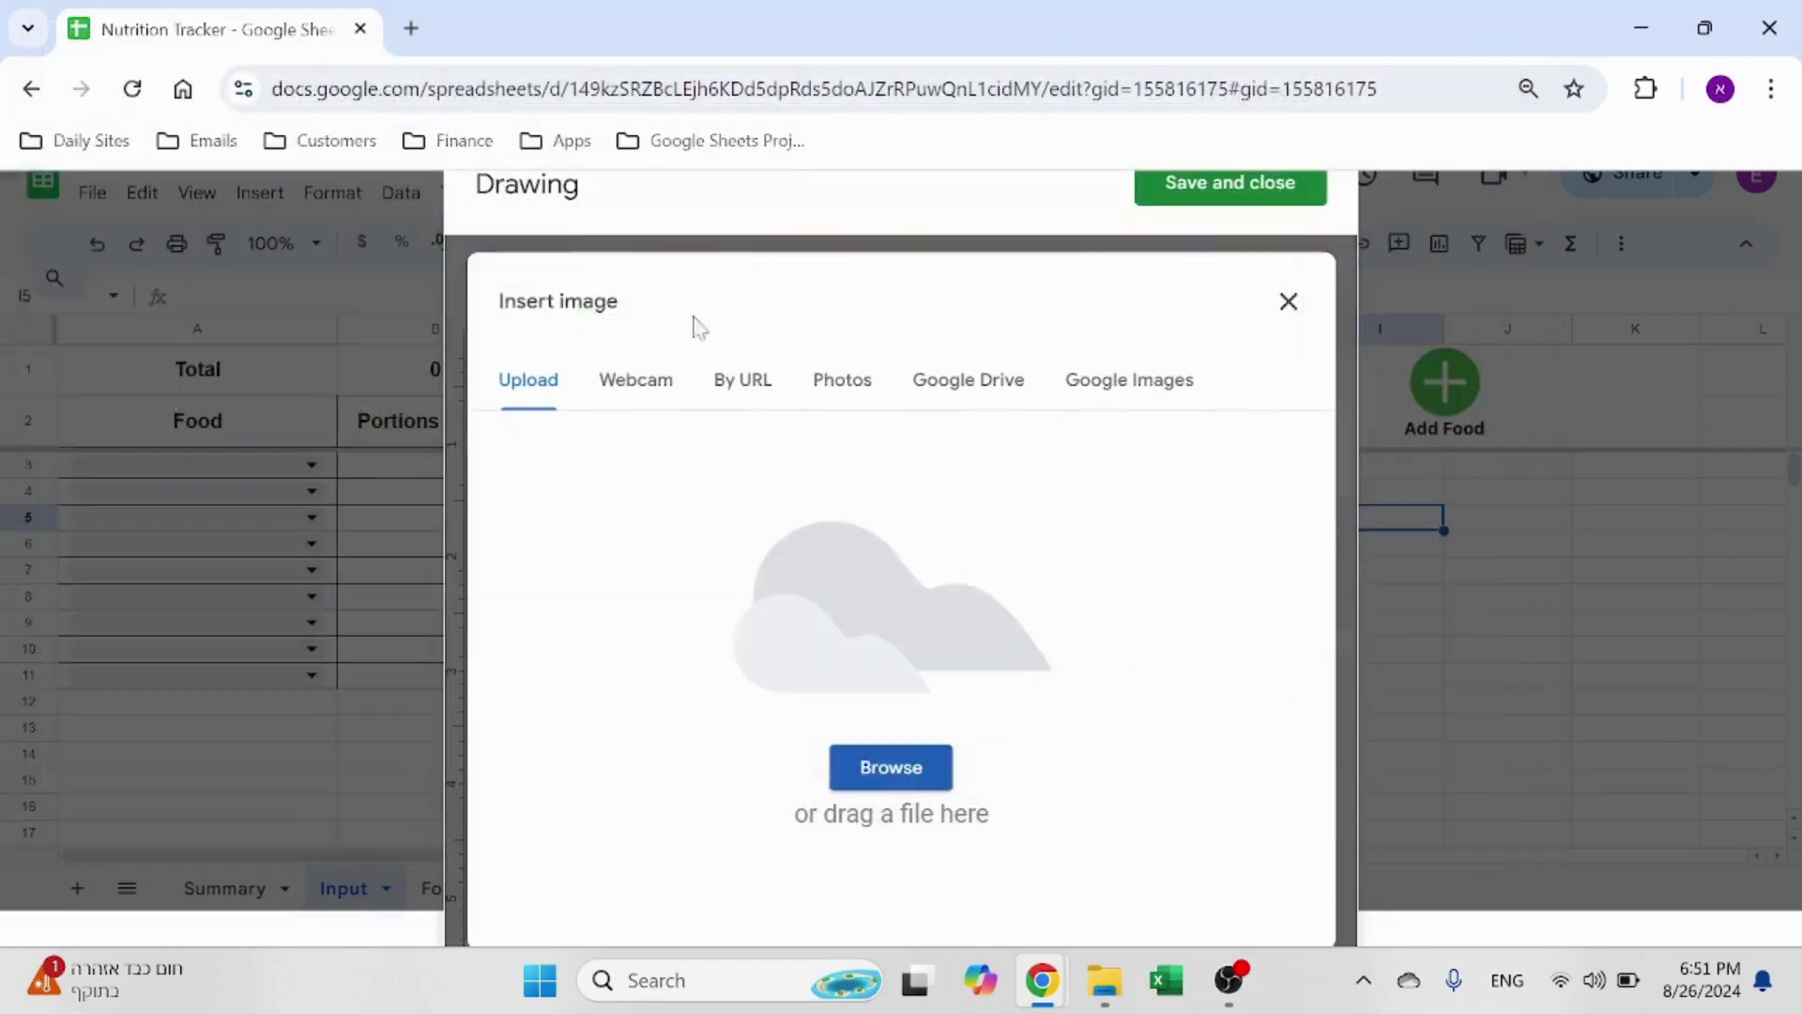
left_click(1288, 301)
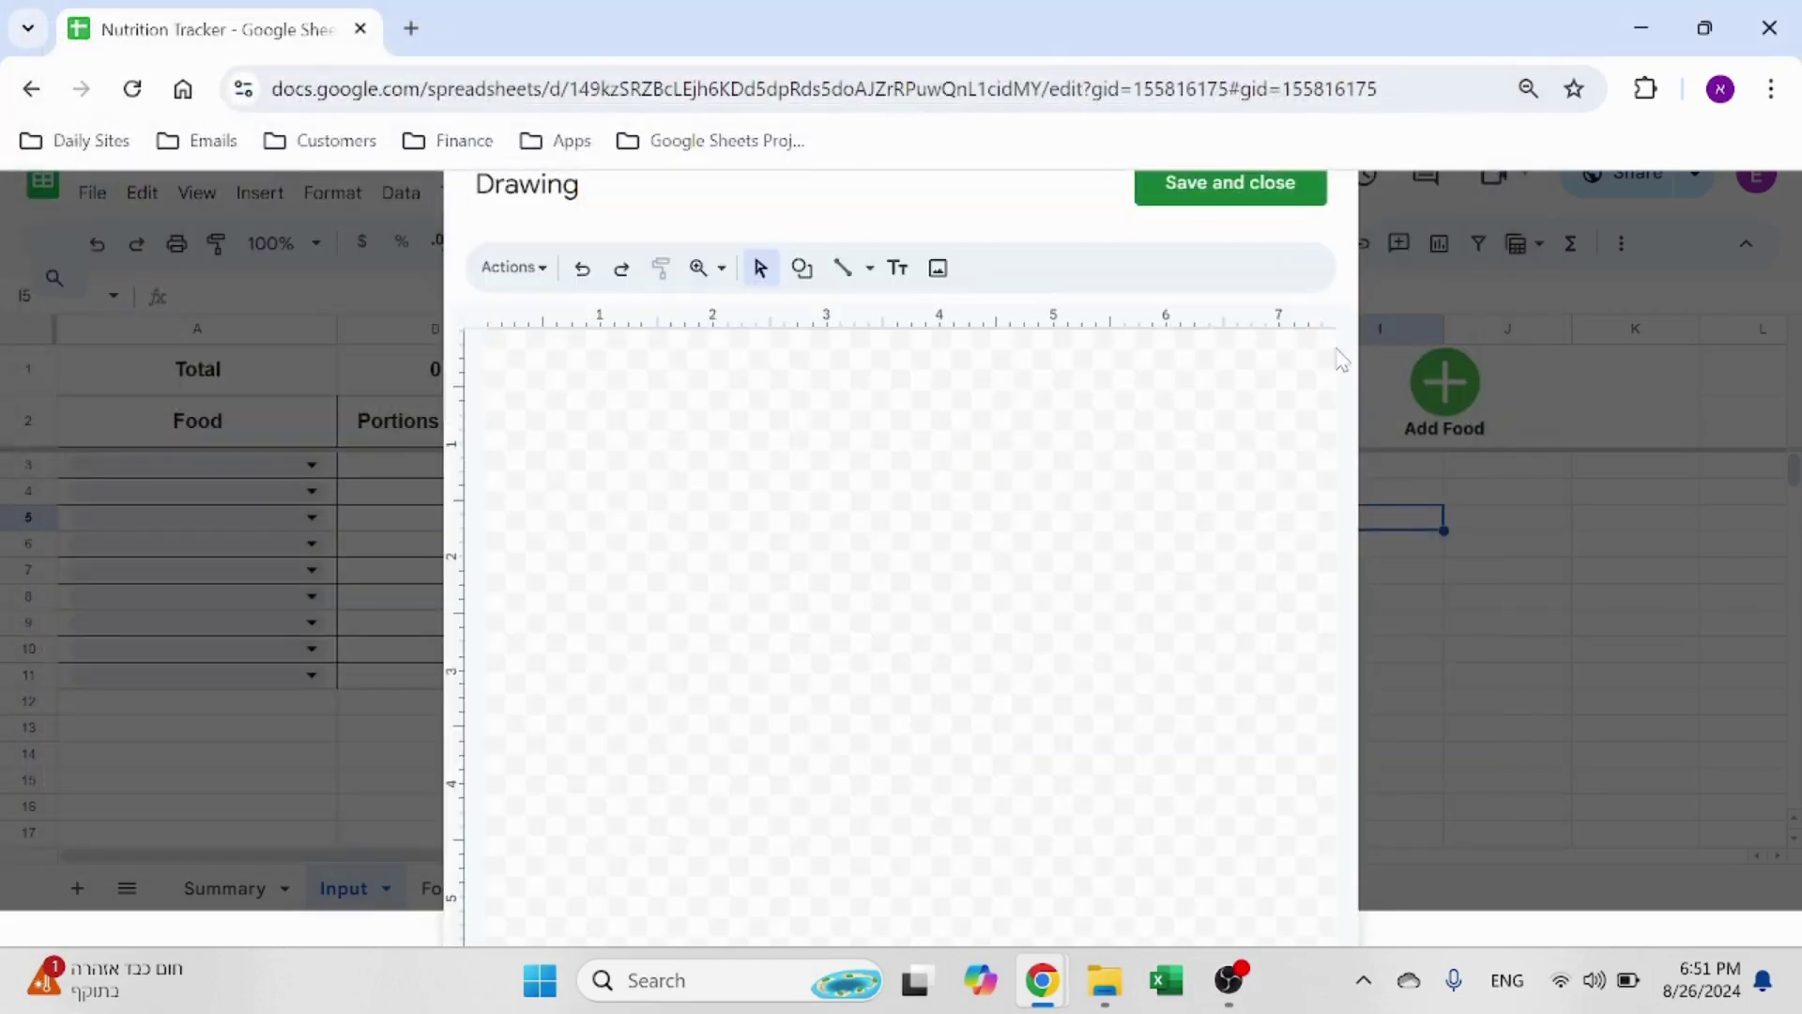
left_click(1252, 189)
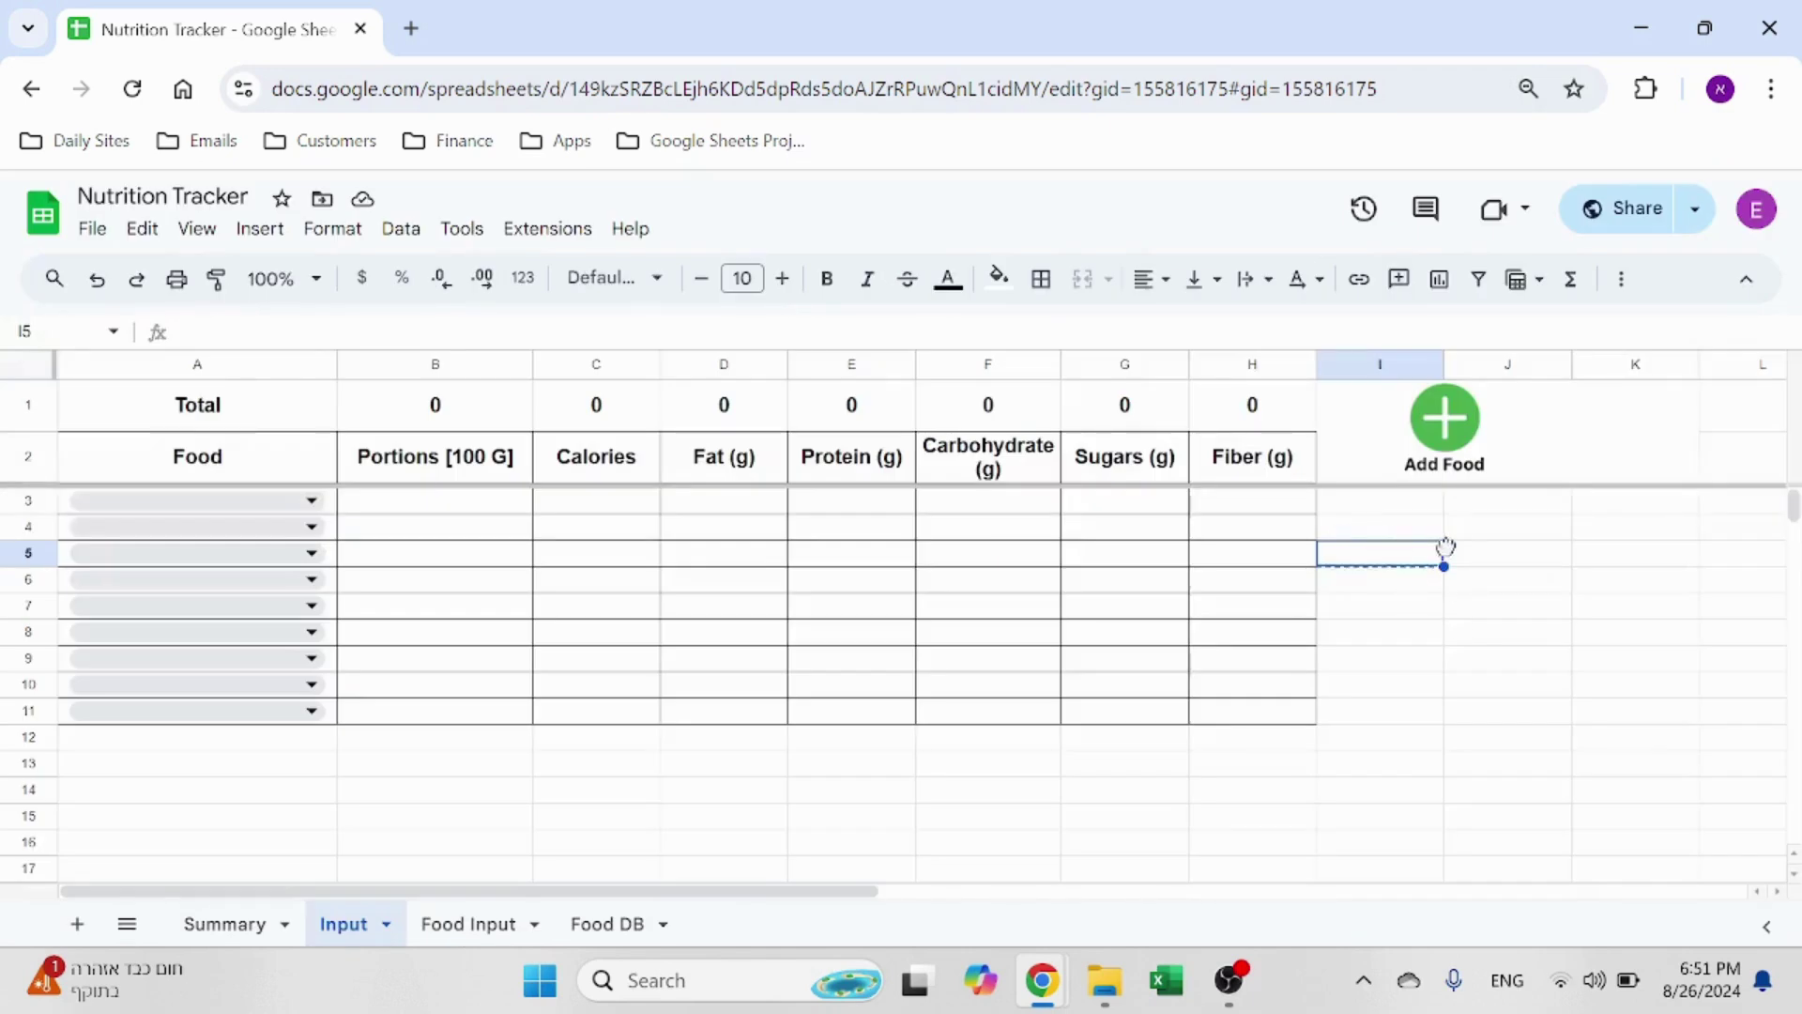
Step: Check which script is assigned to the Add Food button and leave the assignment as it is
left_click(1450, 527)
left_click(1425, 528)
left_click(1413, 608)
left_click(1450, 425)
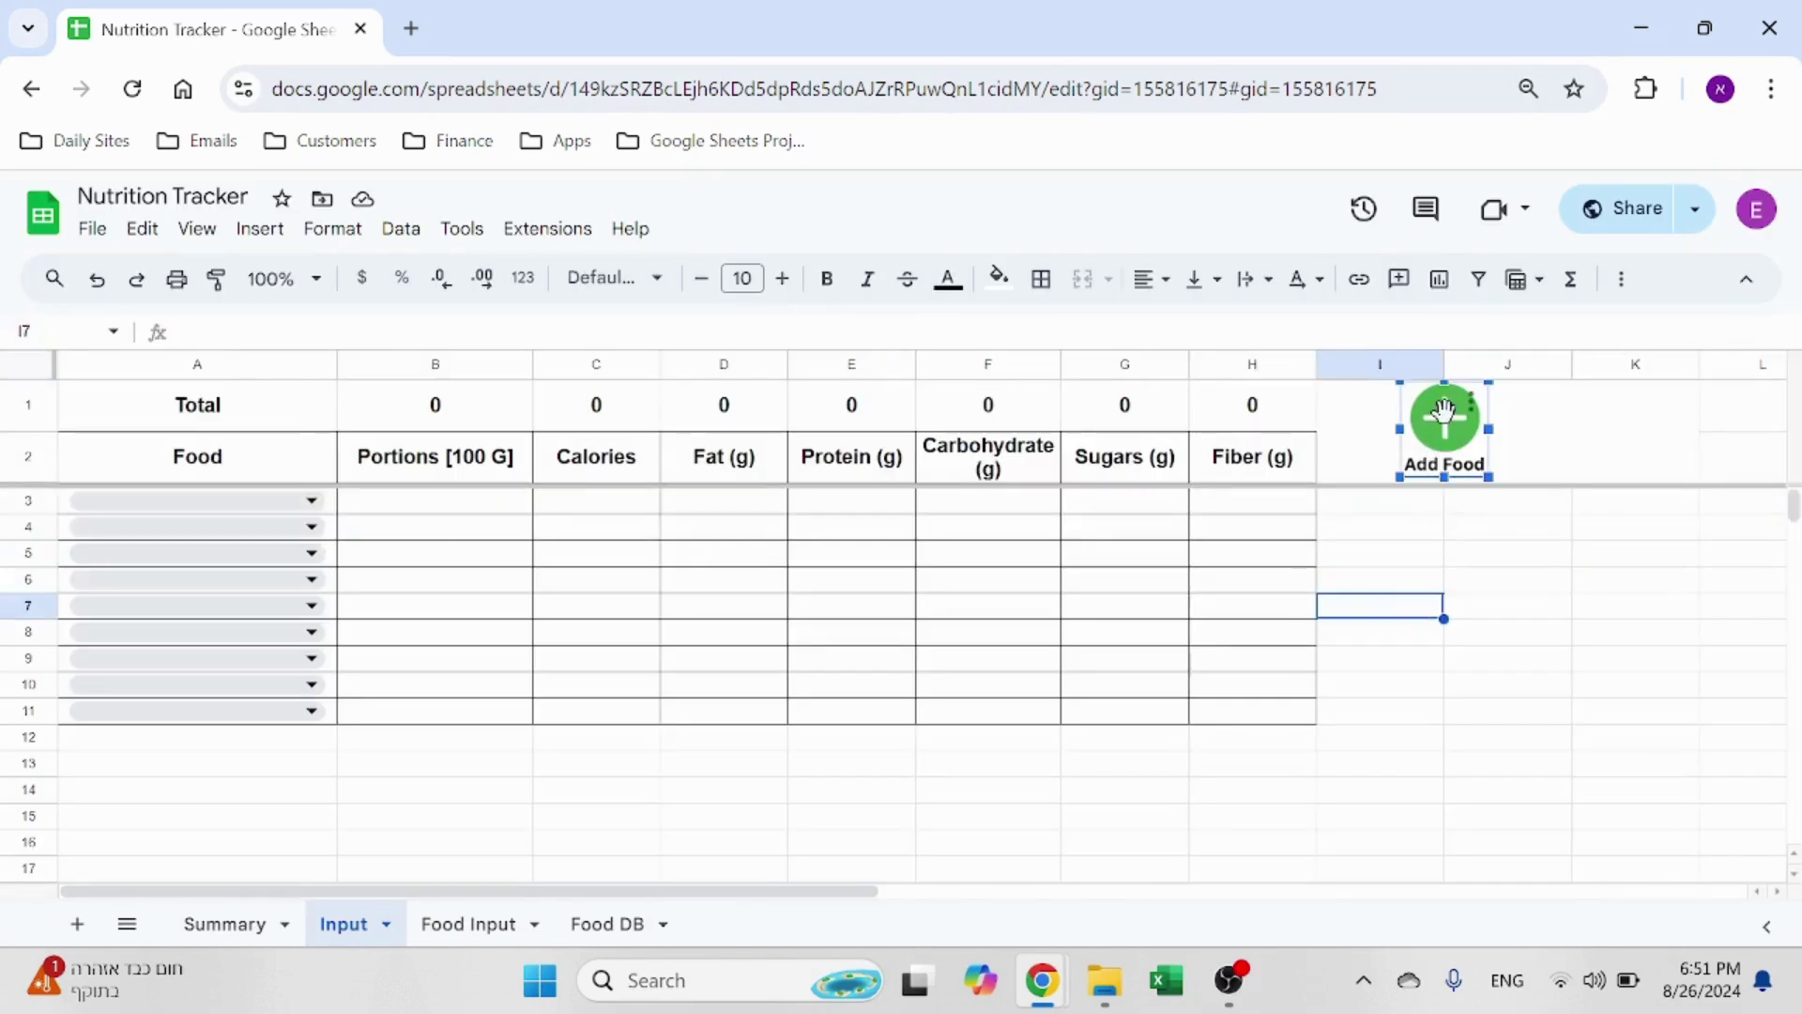
left_click(1471, 401)
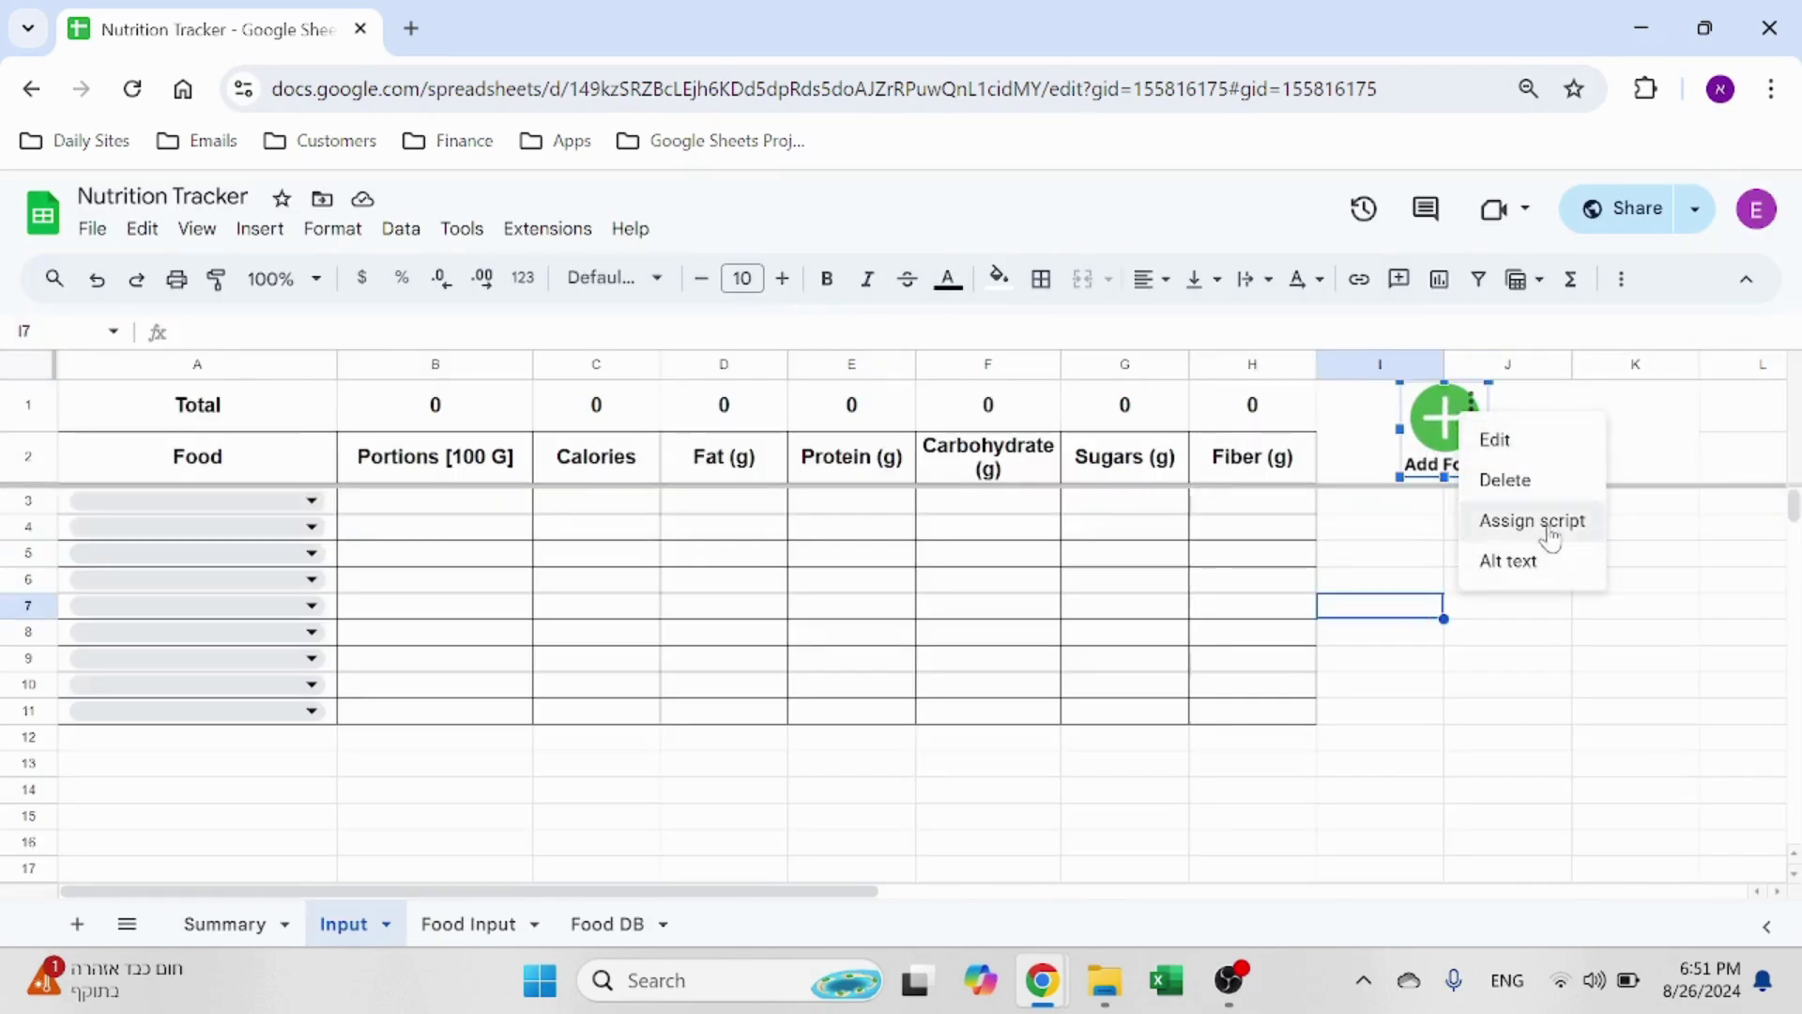
left_click(1501, 522)
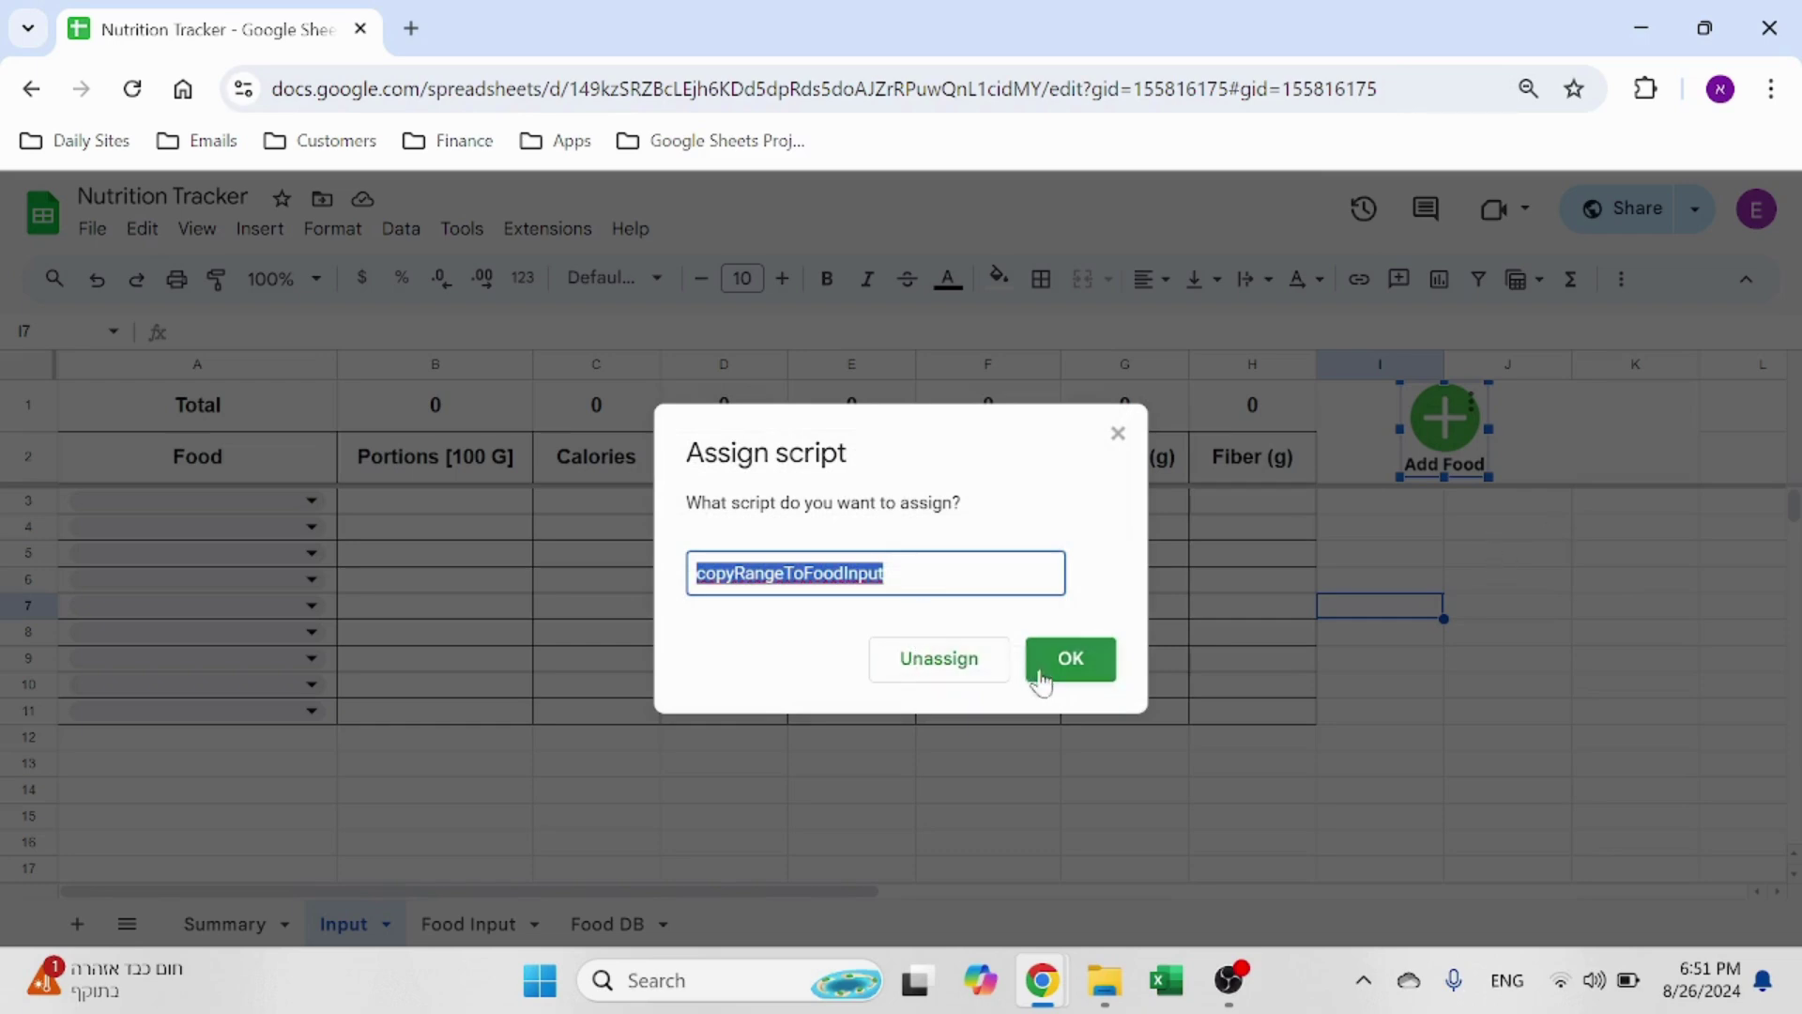
left_click(1118, 432)
left_click(1371, 509)
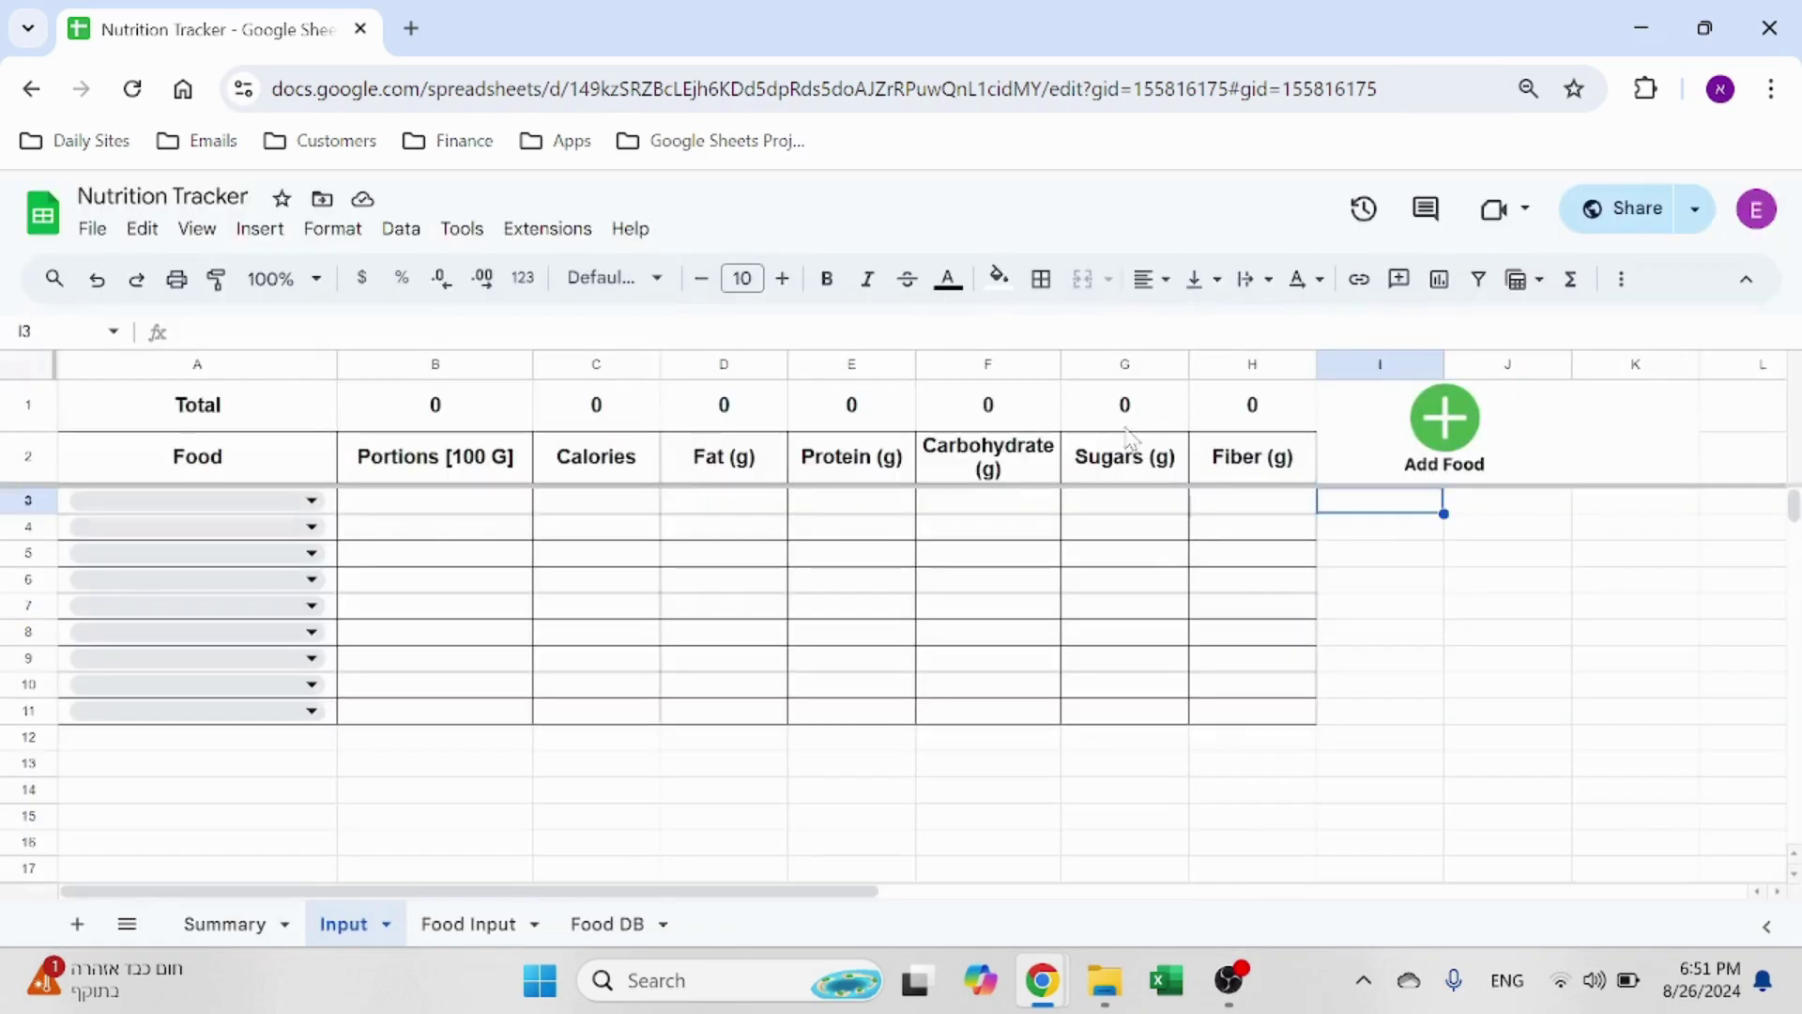
Step: Open the spreadsheet's Apps Script project and read the sheet, last-row and range definitions in the copyRangeToFoodInput function
left_click(522, 229)
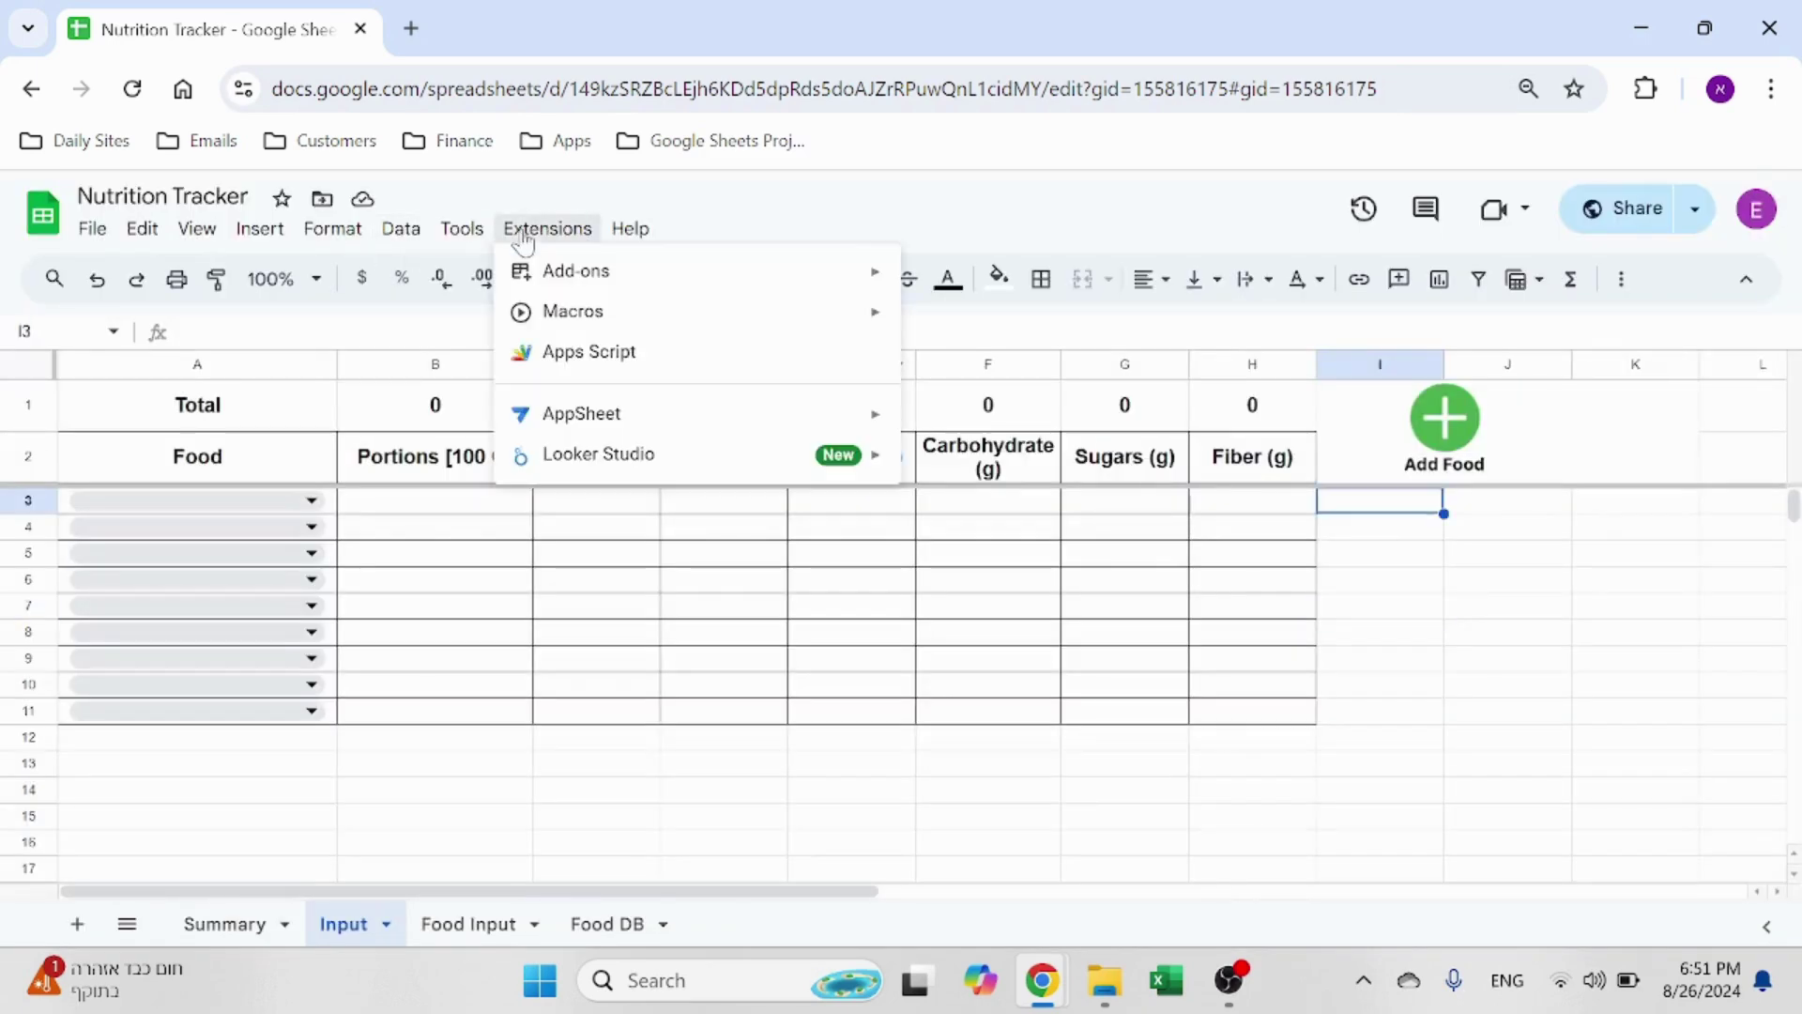
left_click(577, 357)
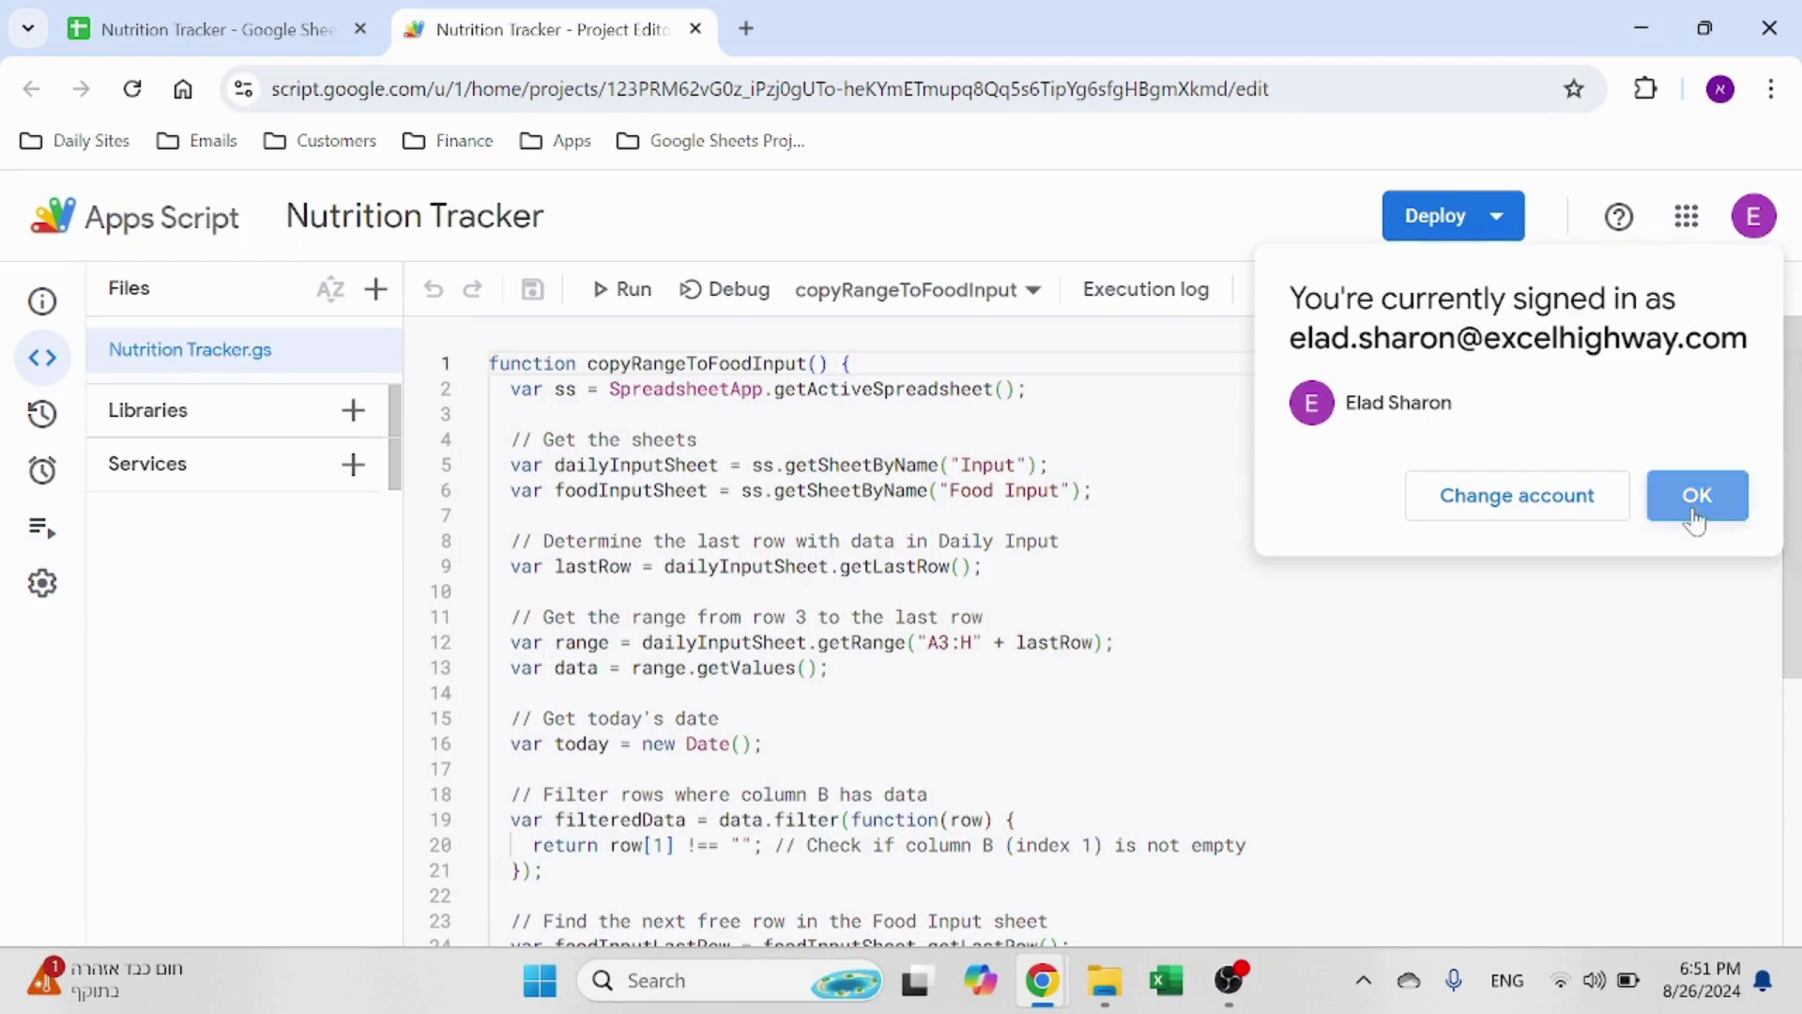
left_click(1703, 495)
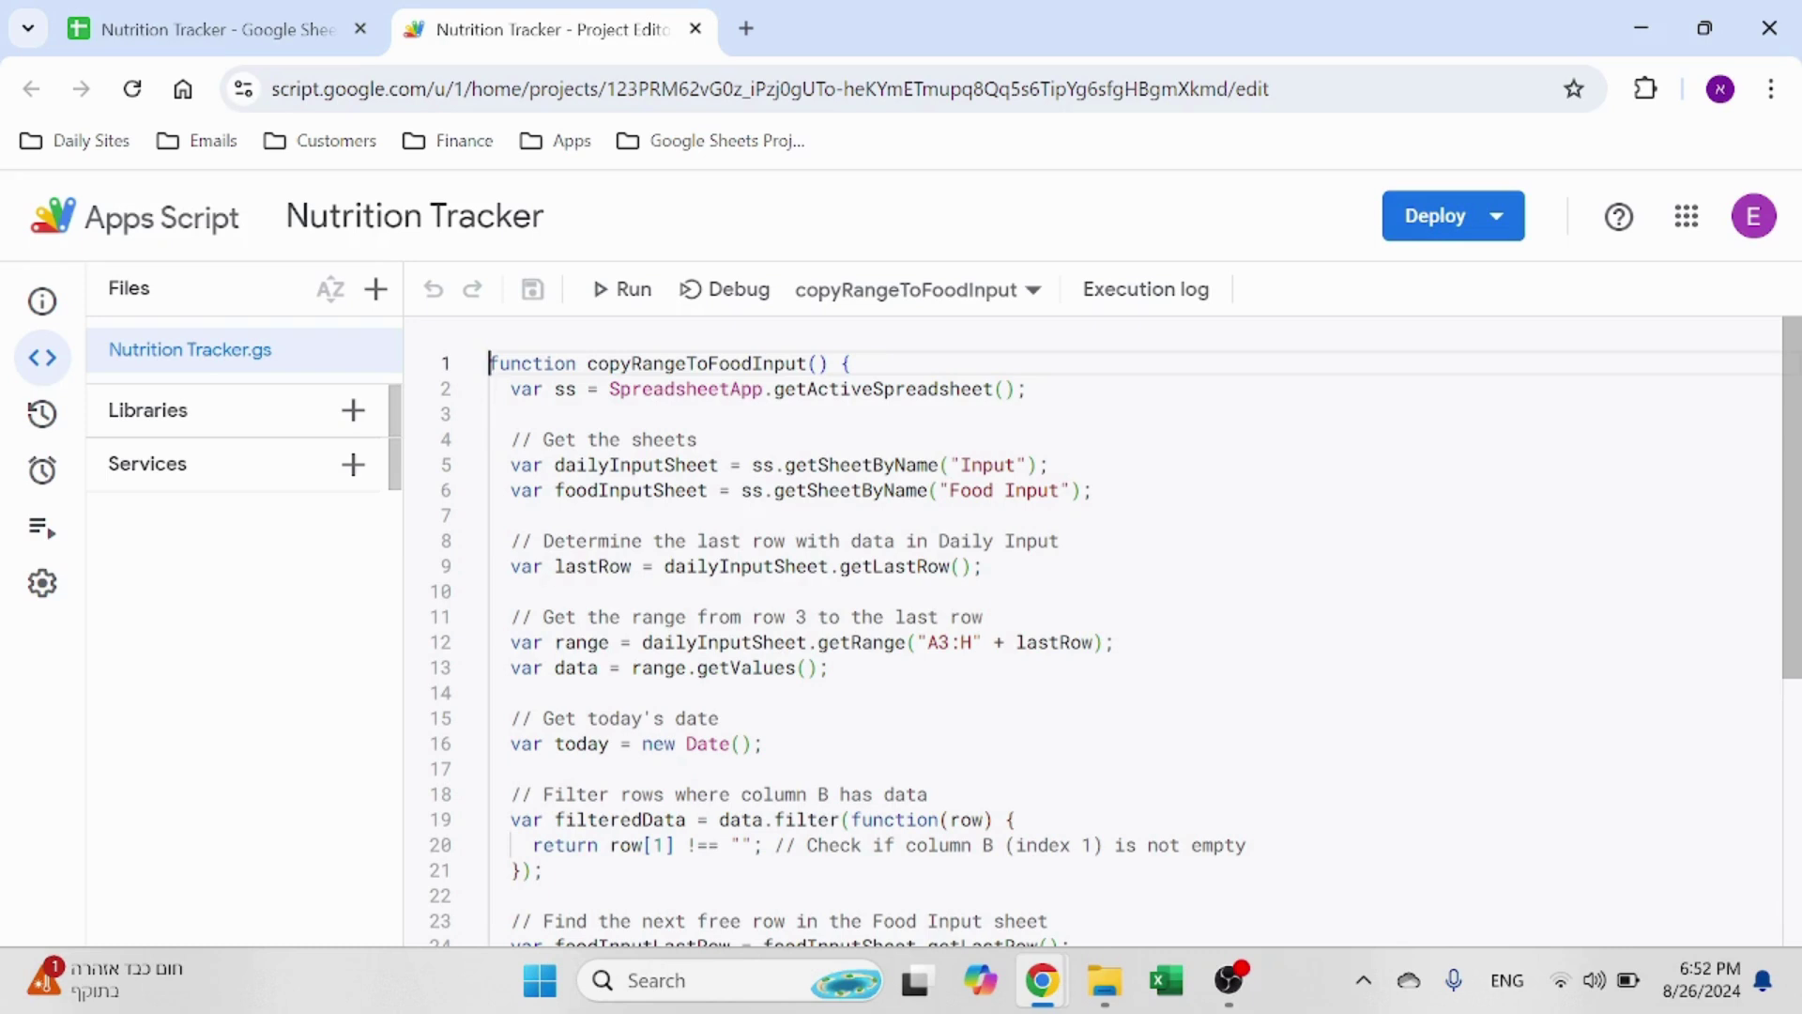
scroll(1115, 631, "down", 1)
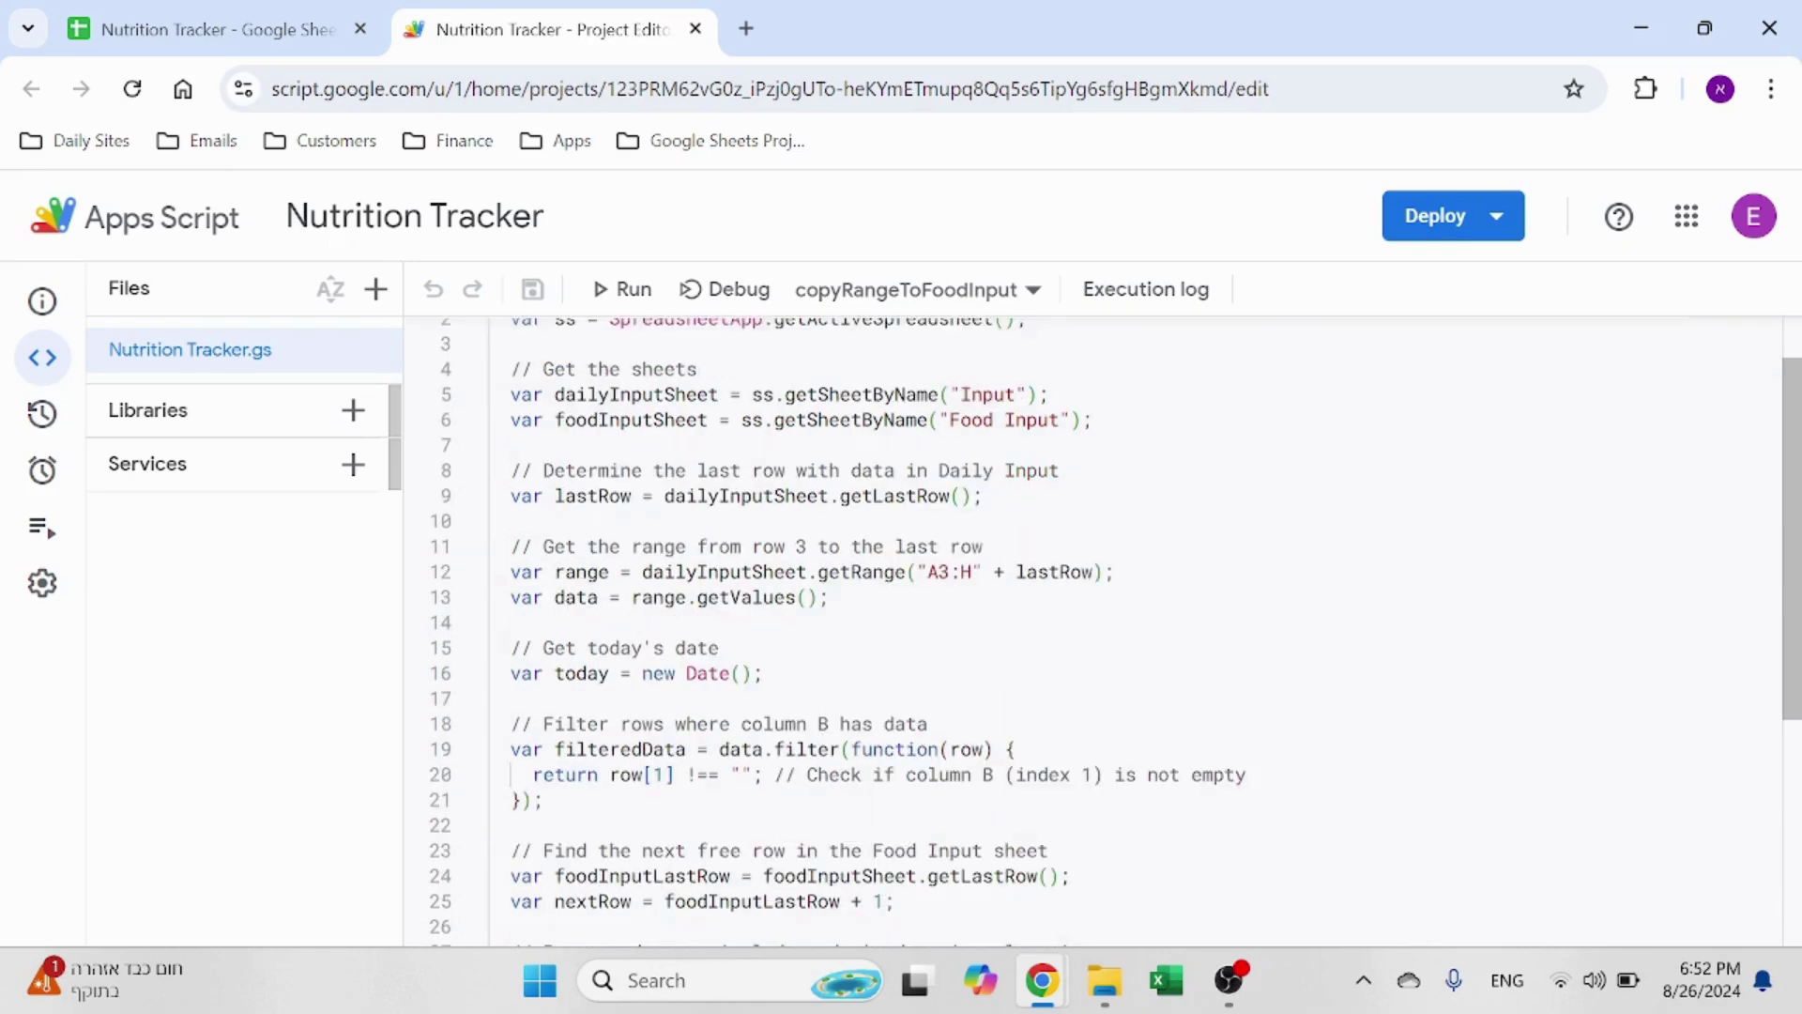
left_click(982, 495)
scroll(1115, 630, "down", 1)
left_click(982, 476)
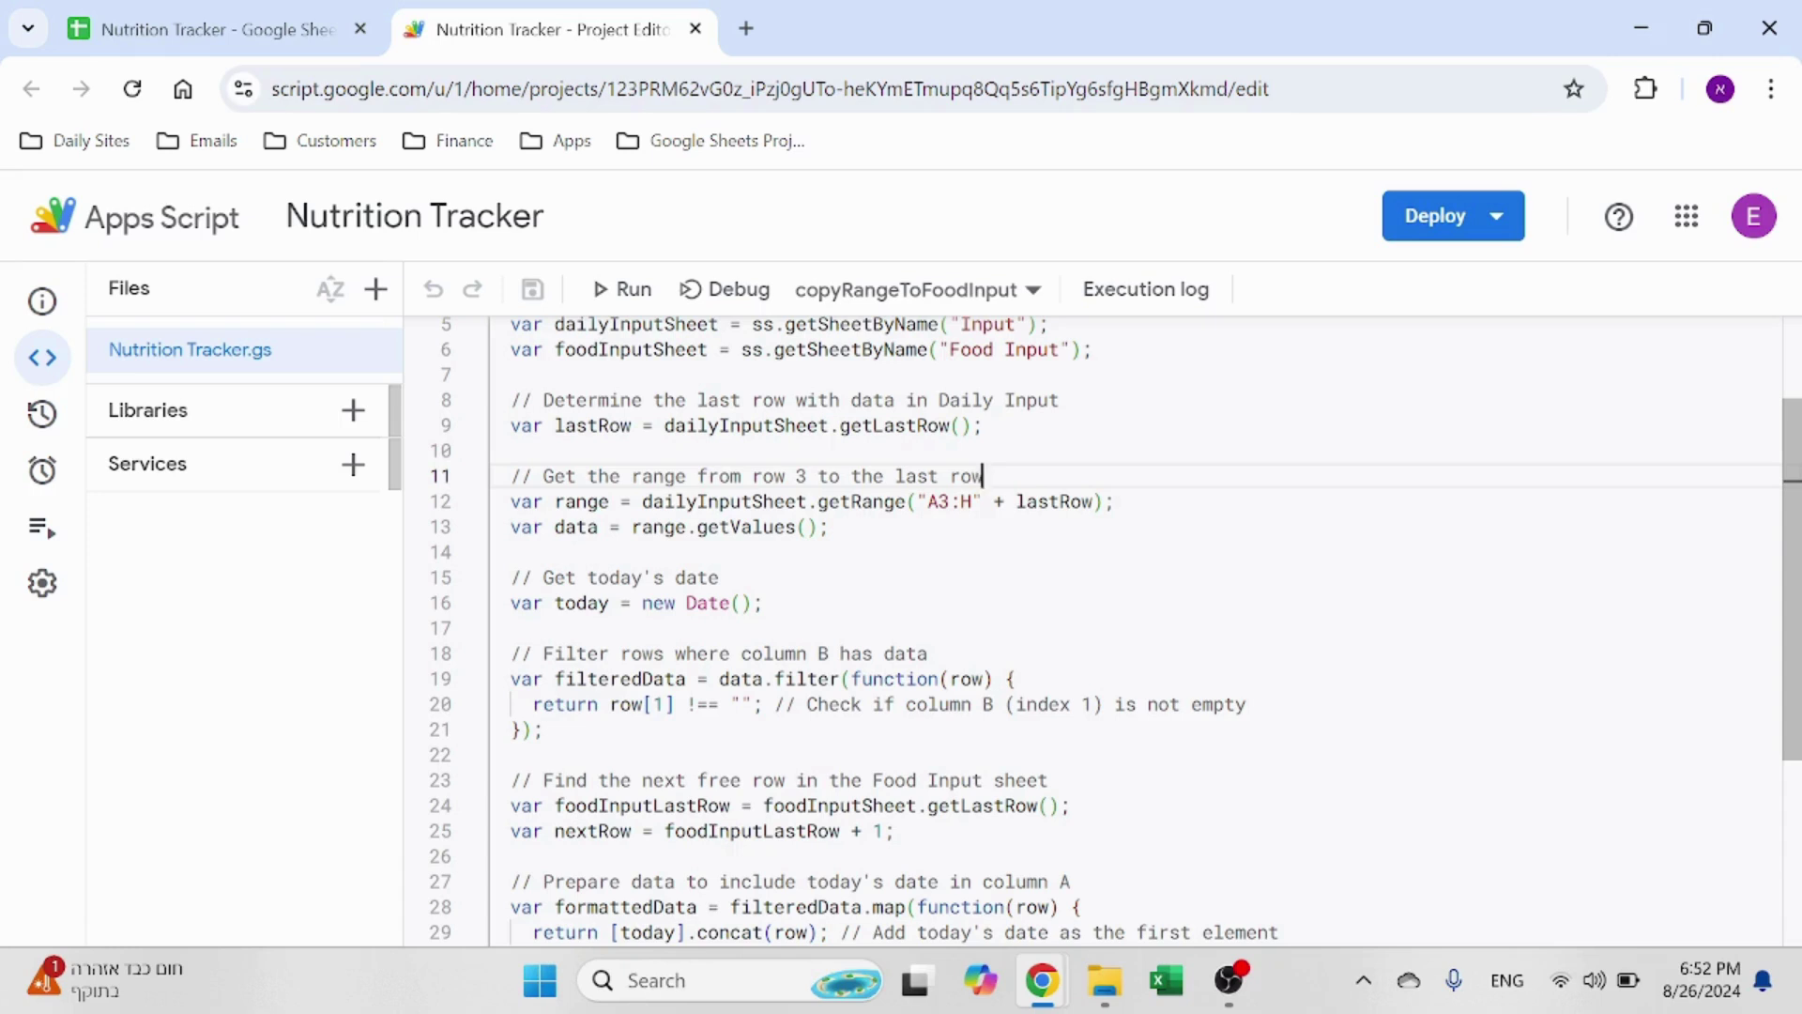
Step: Compare the script's A3:H range with cells A3:H11 on the Input sheet, and continue reading the code after the getValues line
left_click(281, 29)
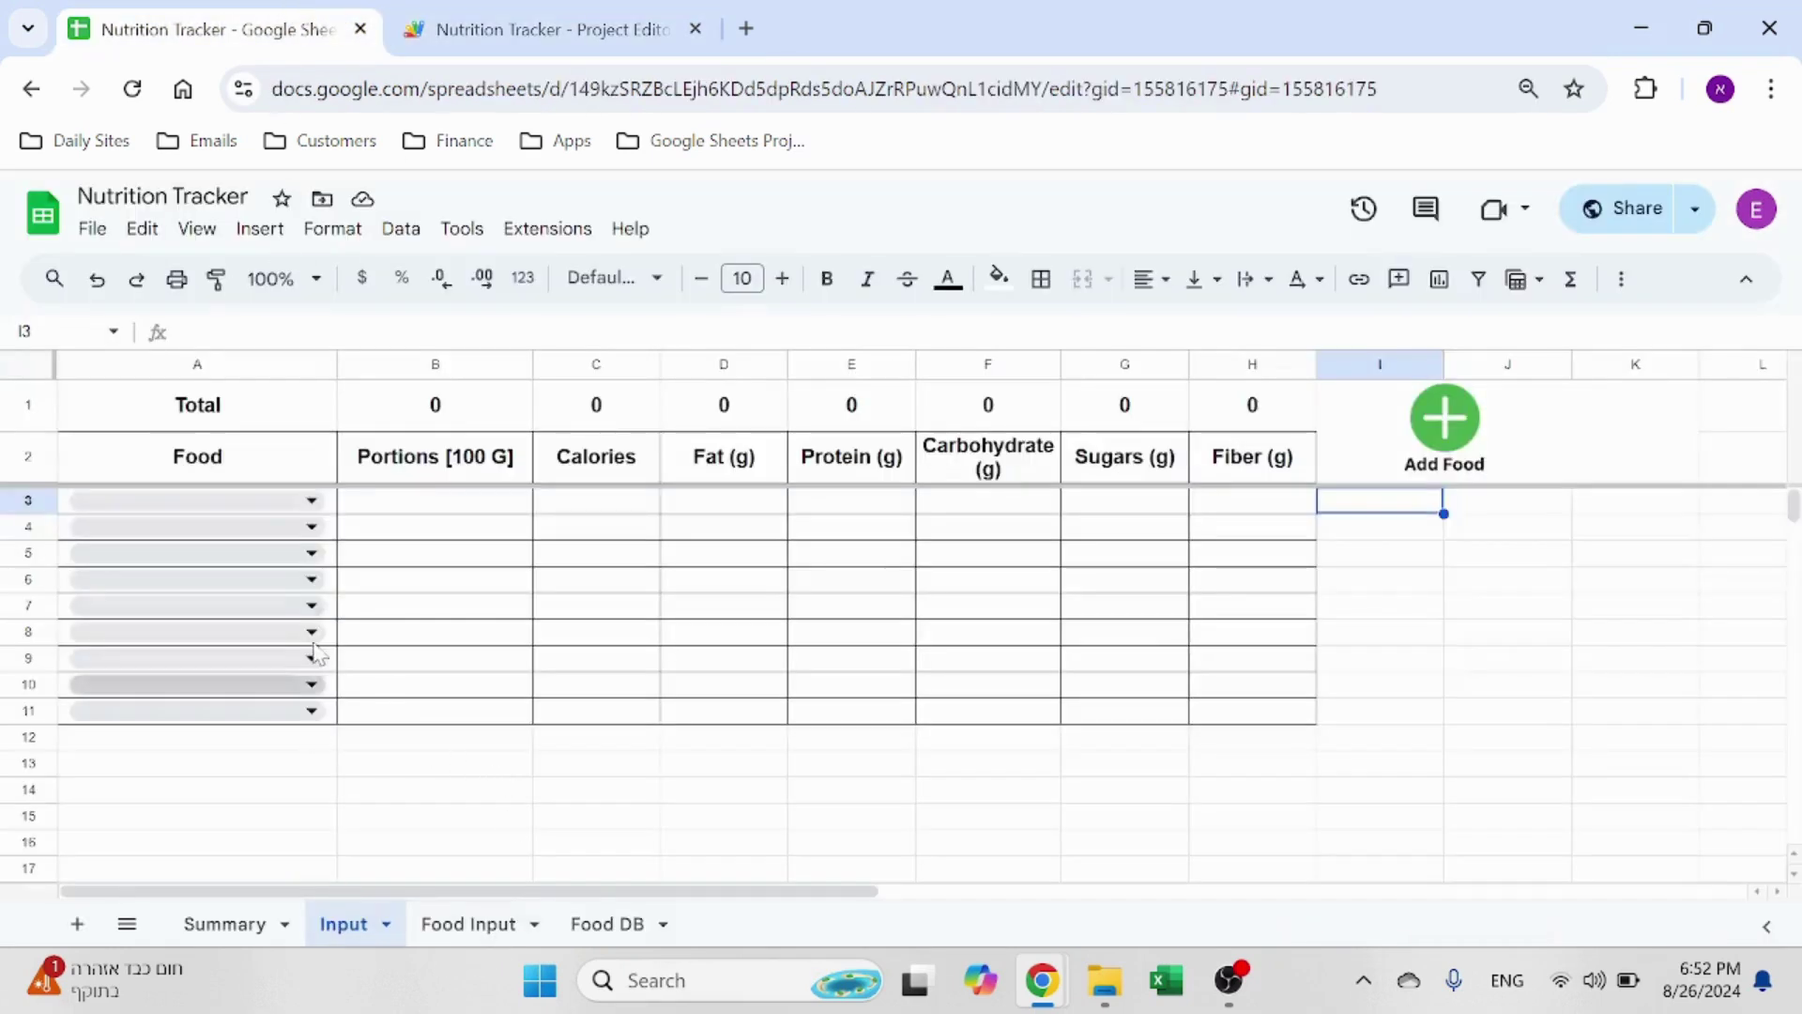
left_click_drag(1248, 502, 193, 724)
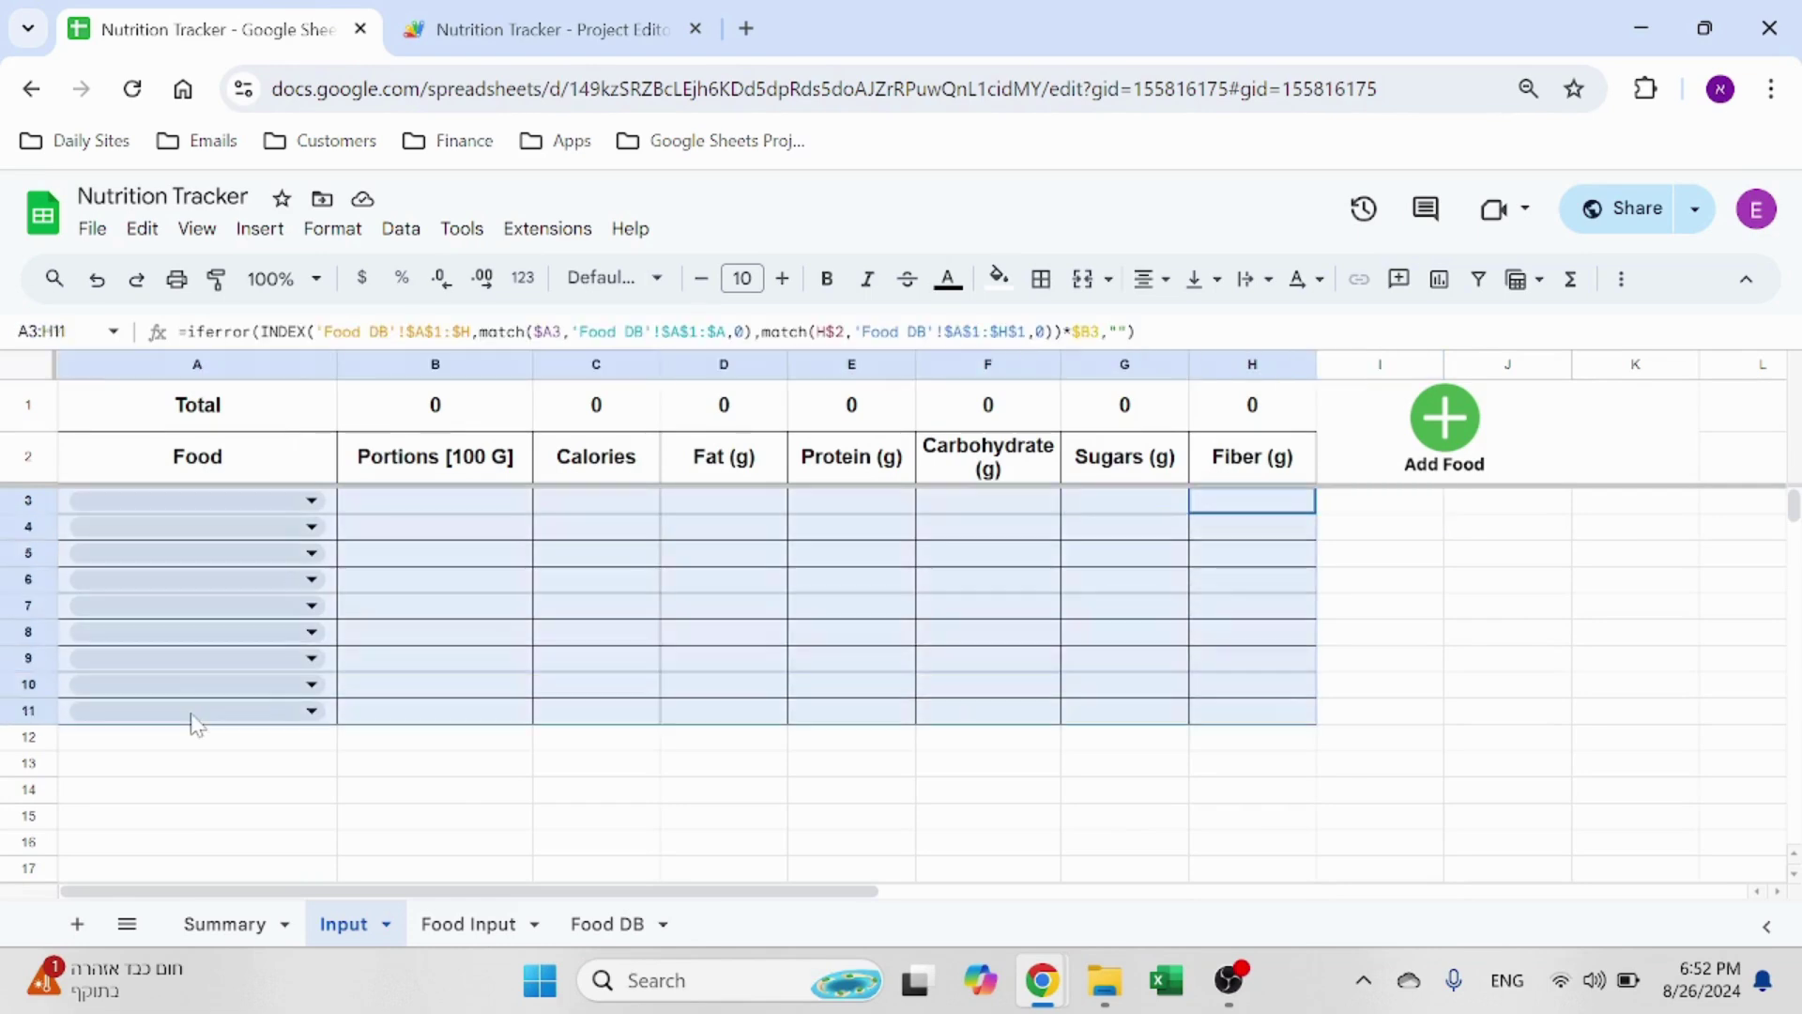
left_click(485, 18)
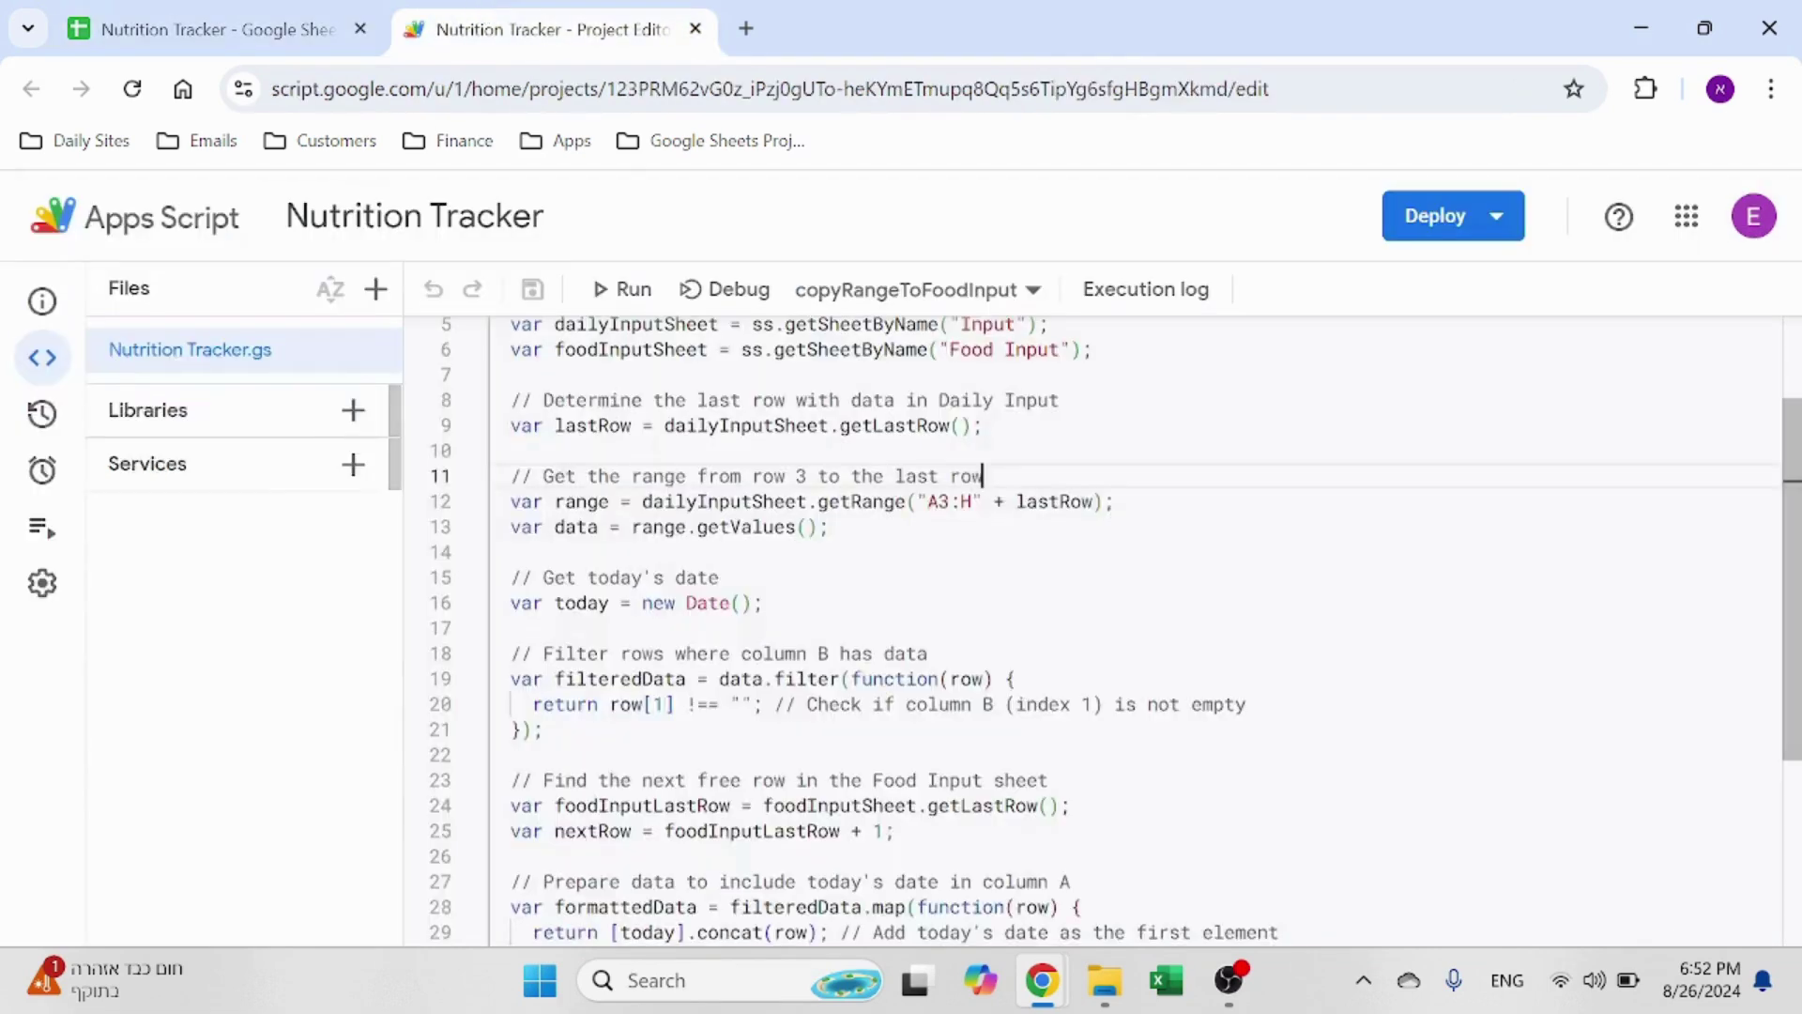
left_click(829, 527)
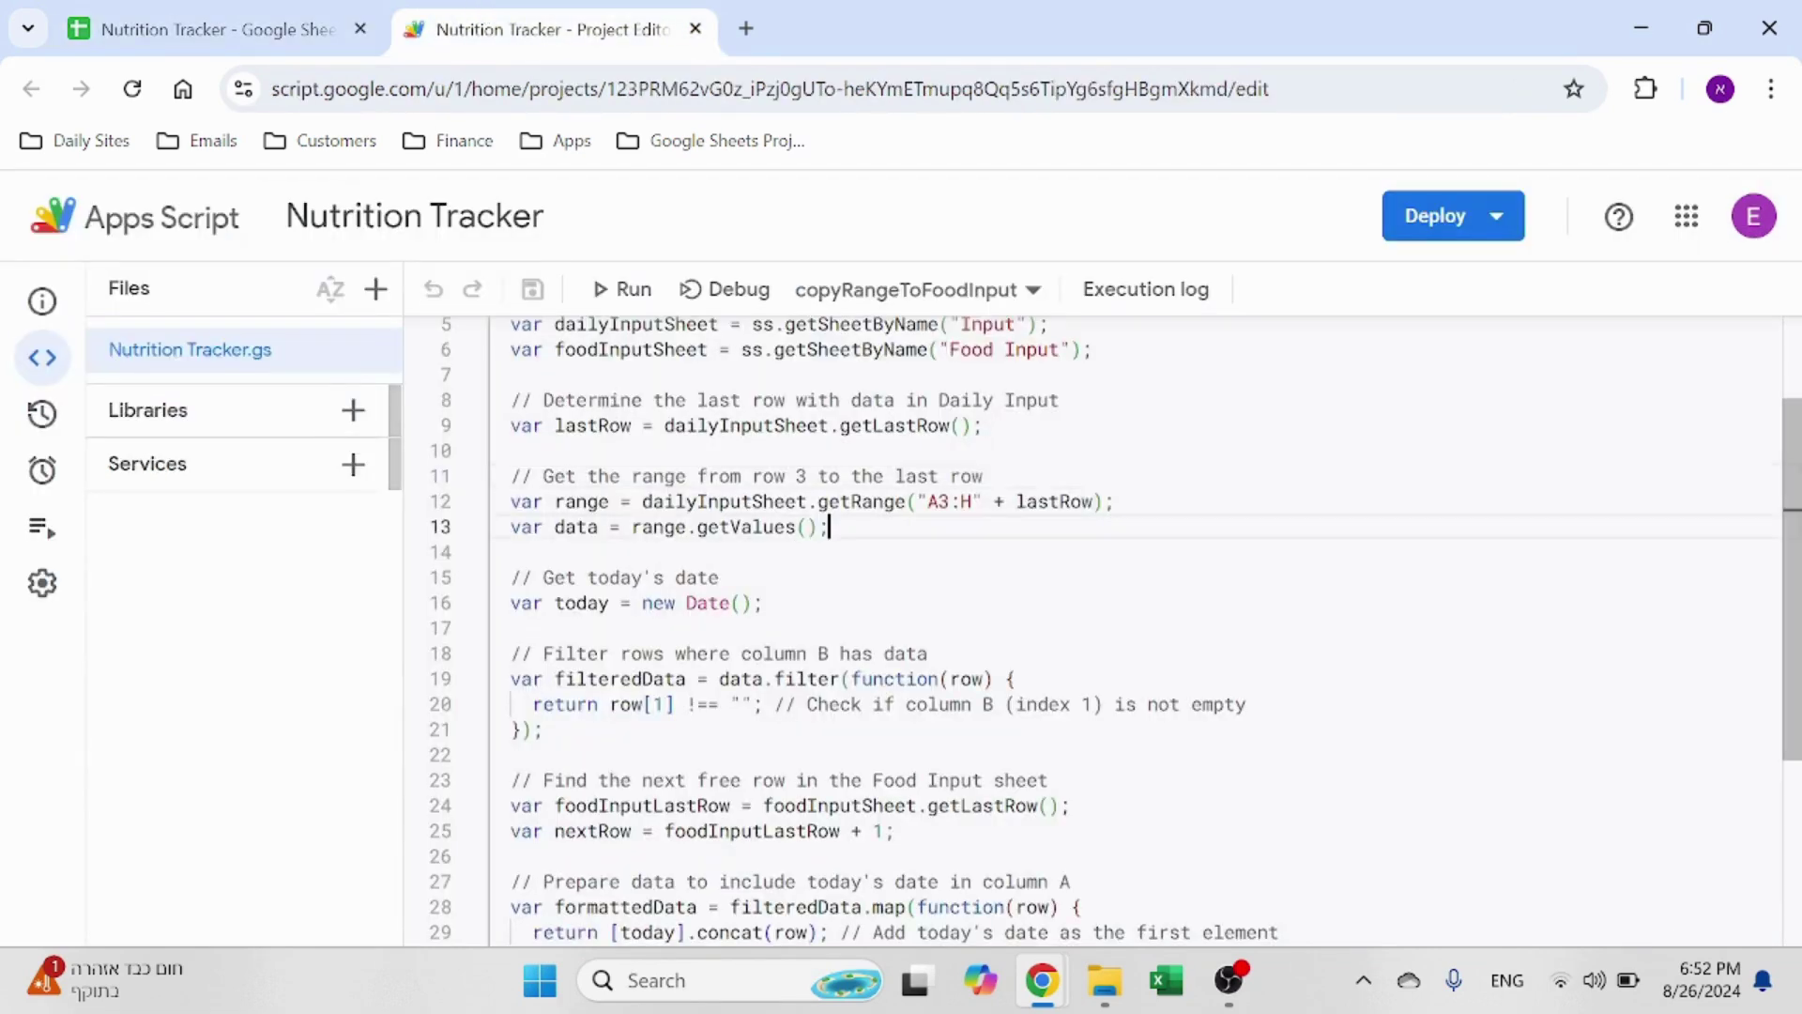
scroll(1115, 631, "down", 2)
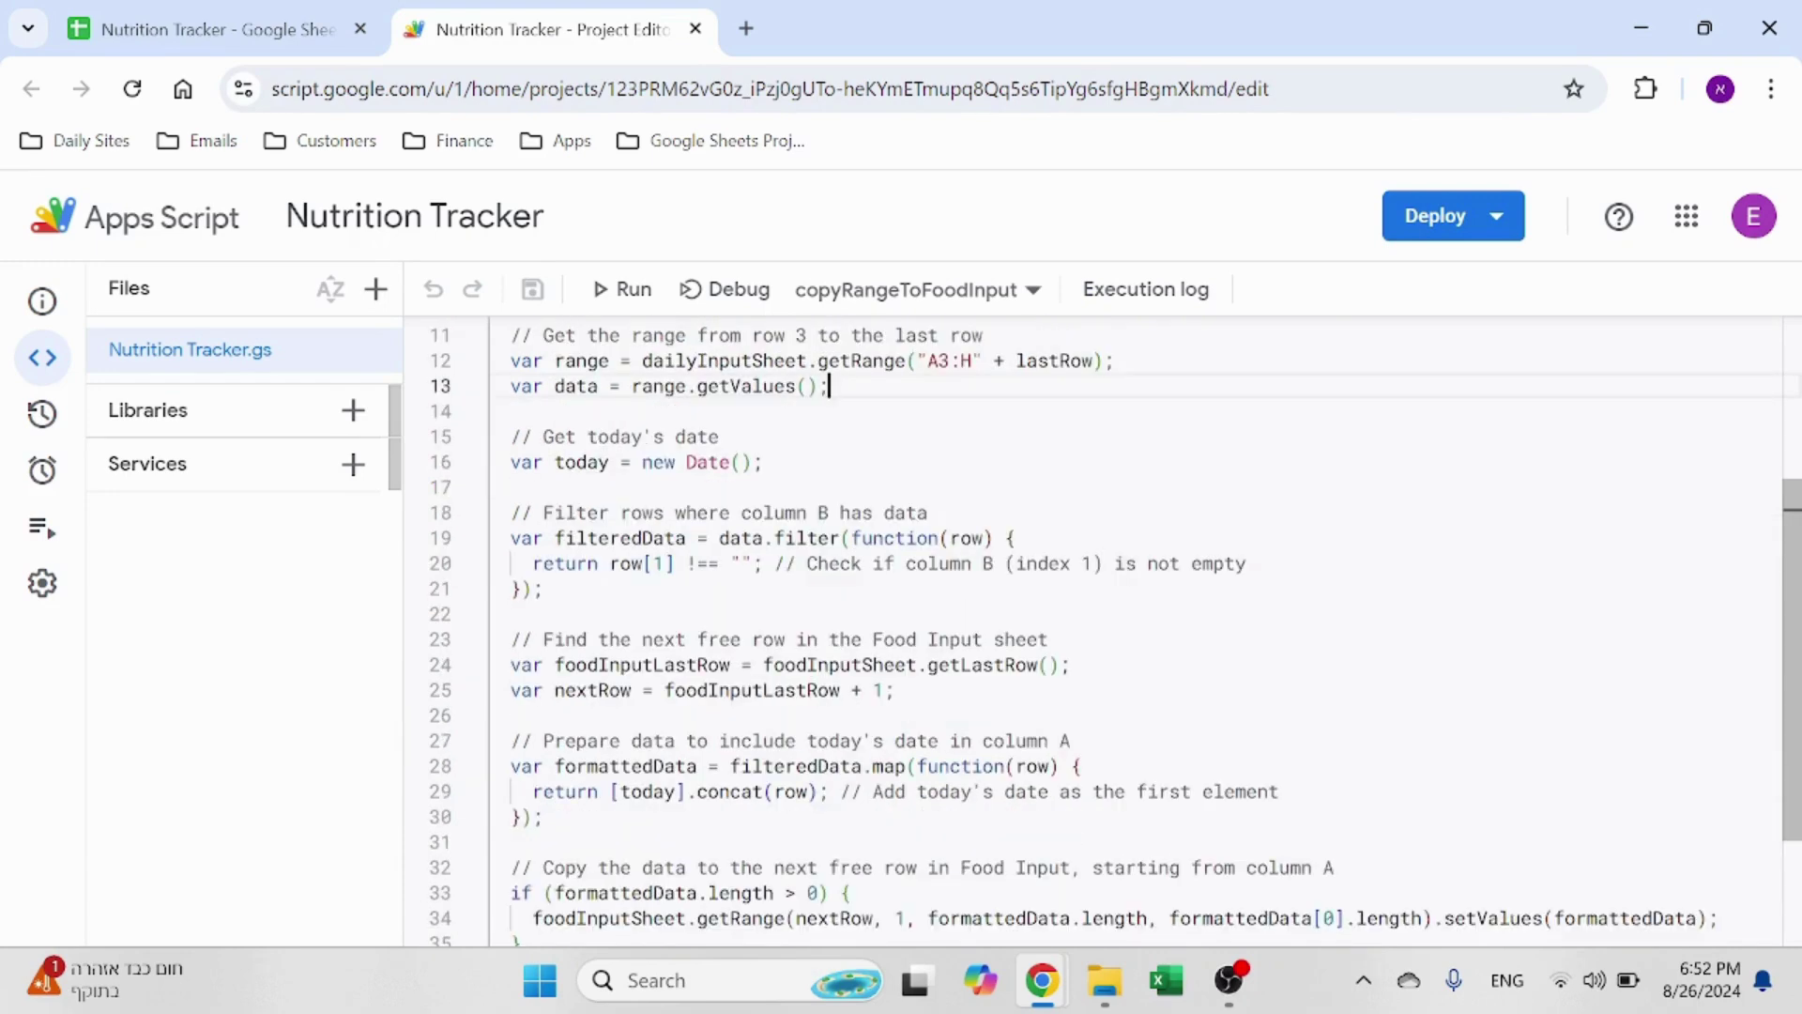
Step: Read the script's date and column B filter lines, and compare the filter with the Portions cells in rows 3 to 11 of the Input sheet
scroll(1115, 630, "down", 1)
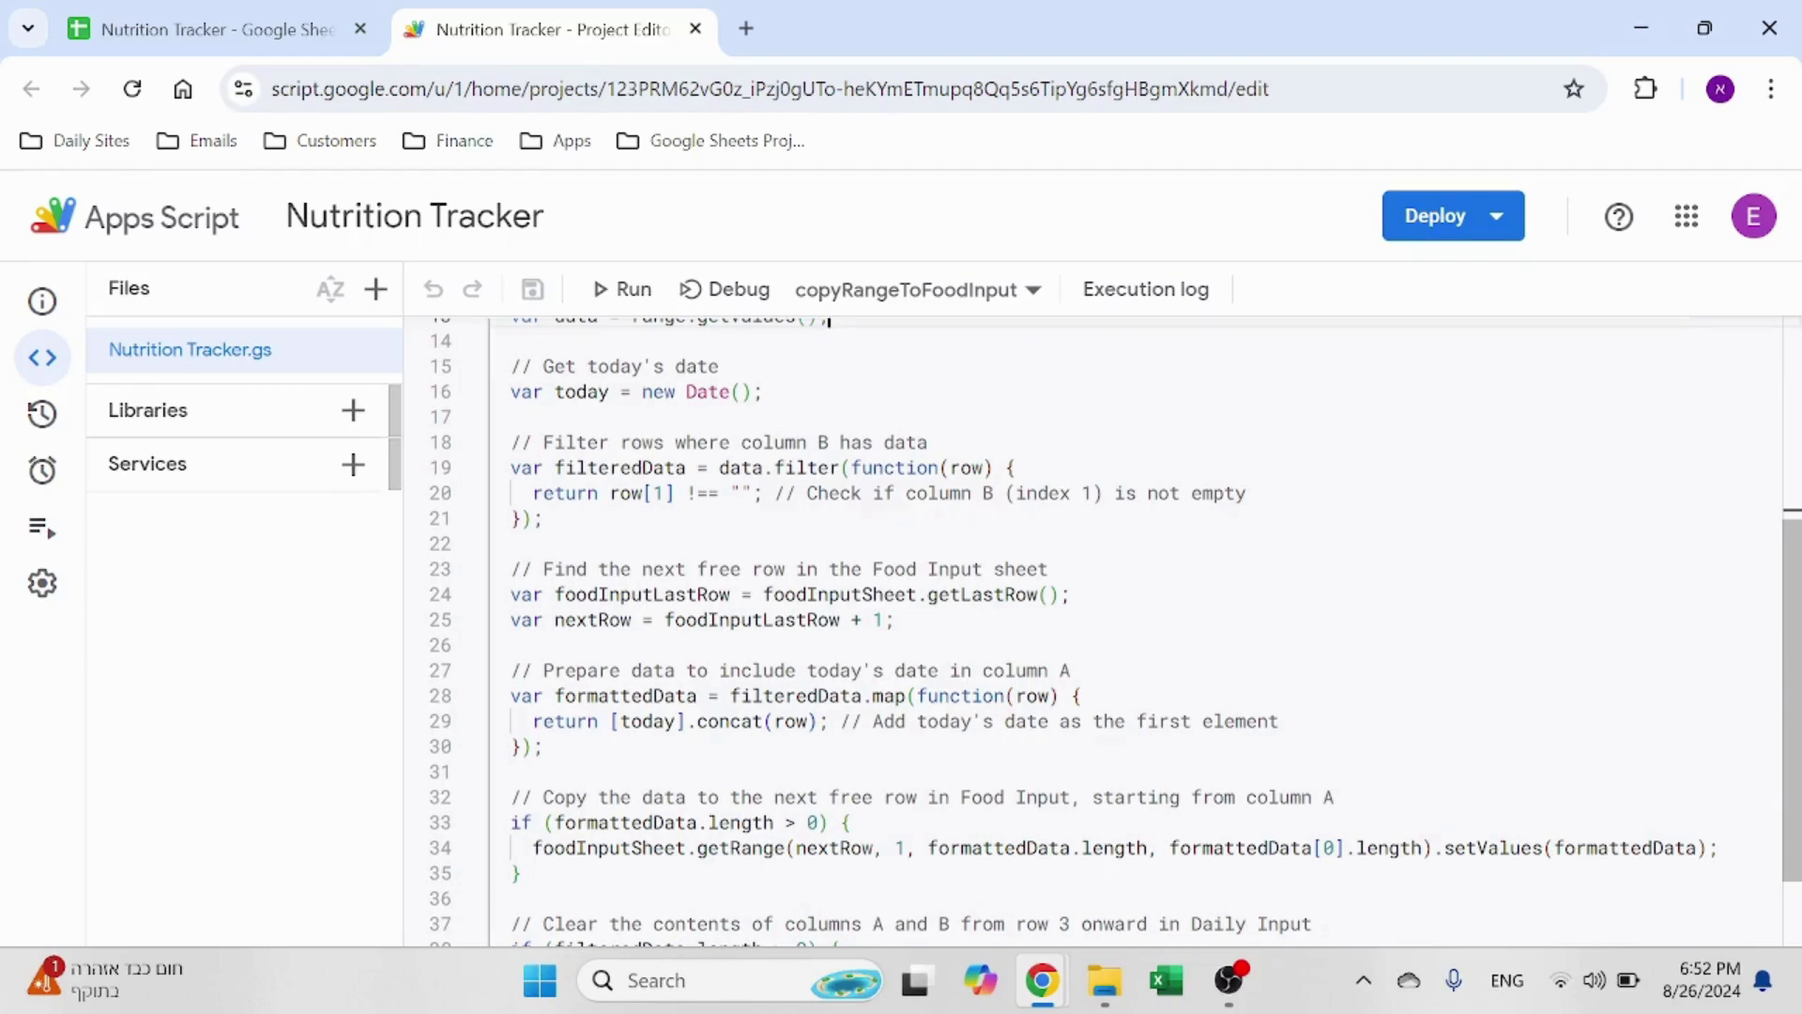
scroll(1115, 631, "down", 1)
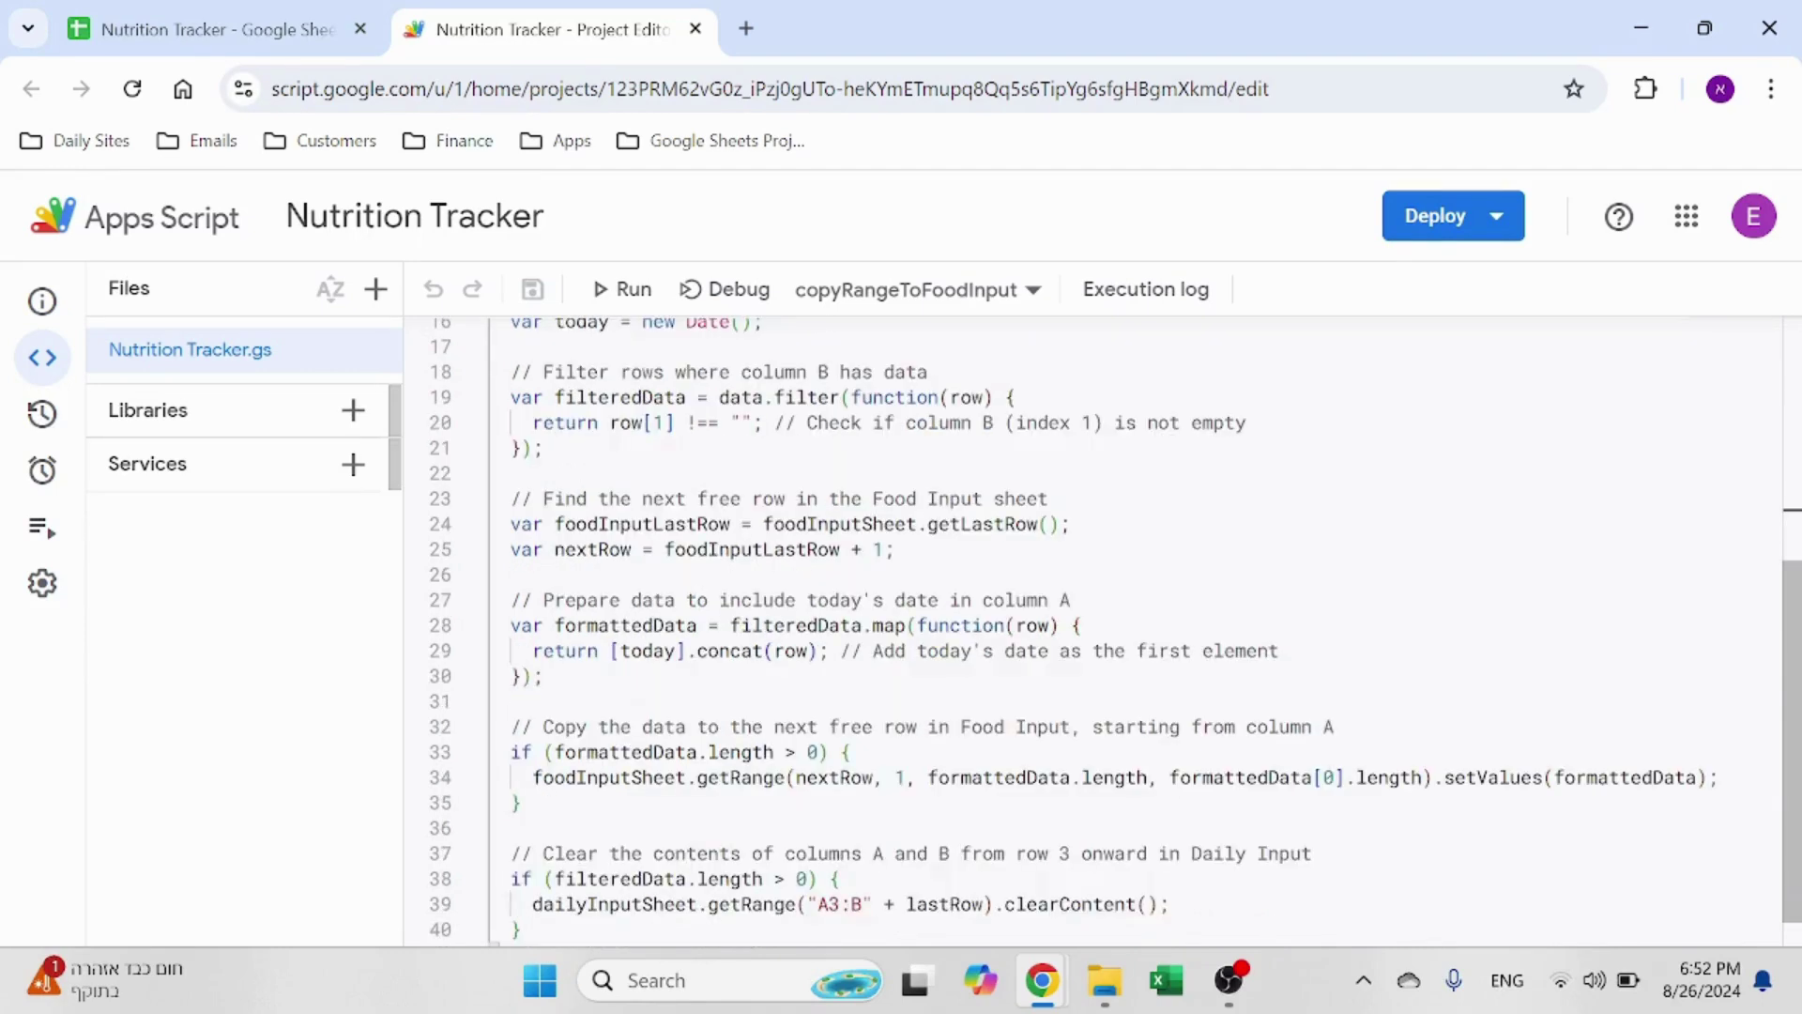
left_click(216, 29)
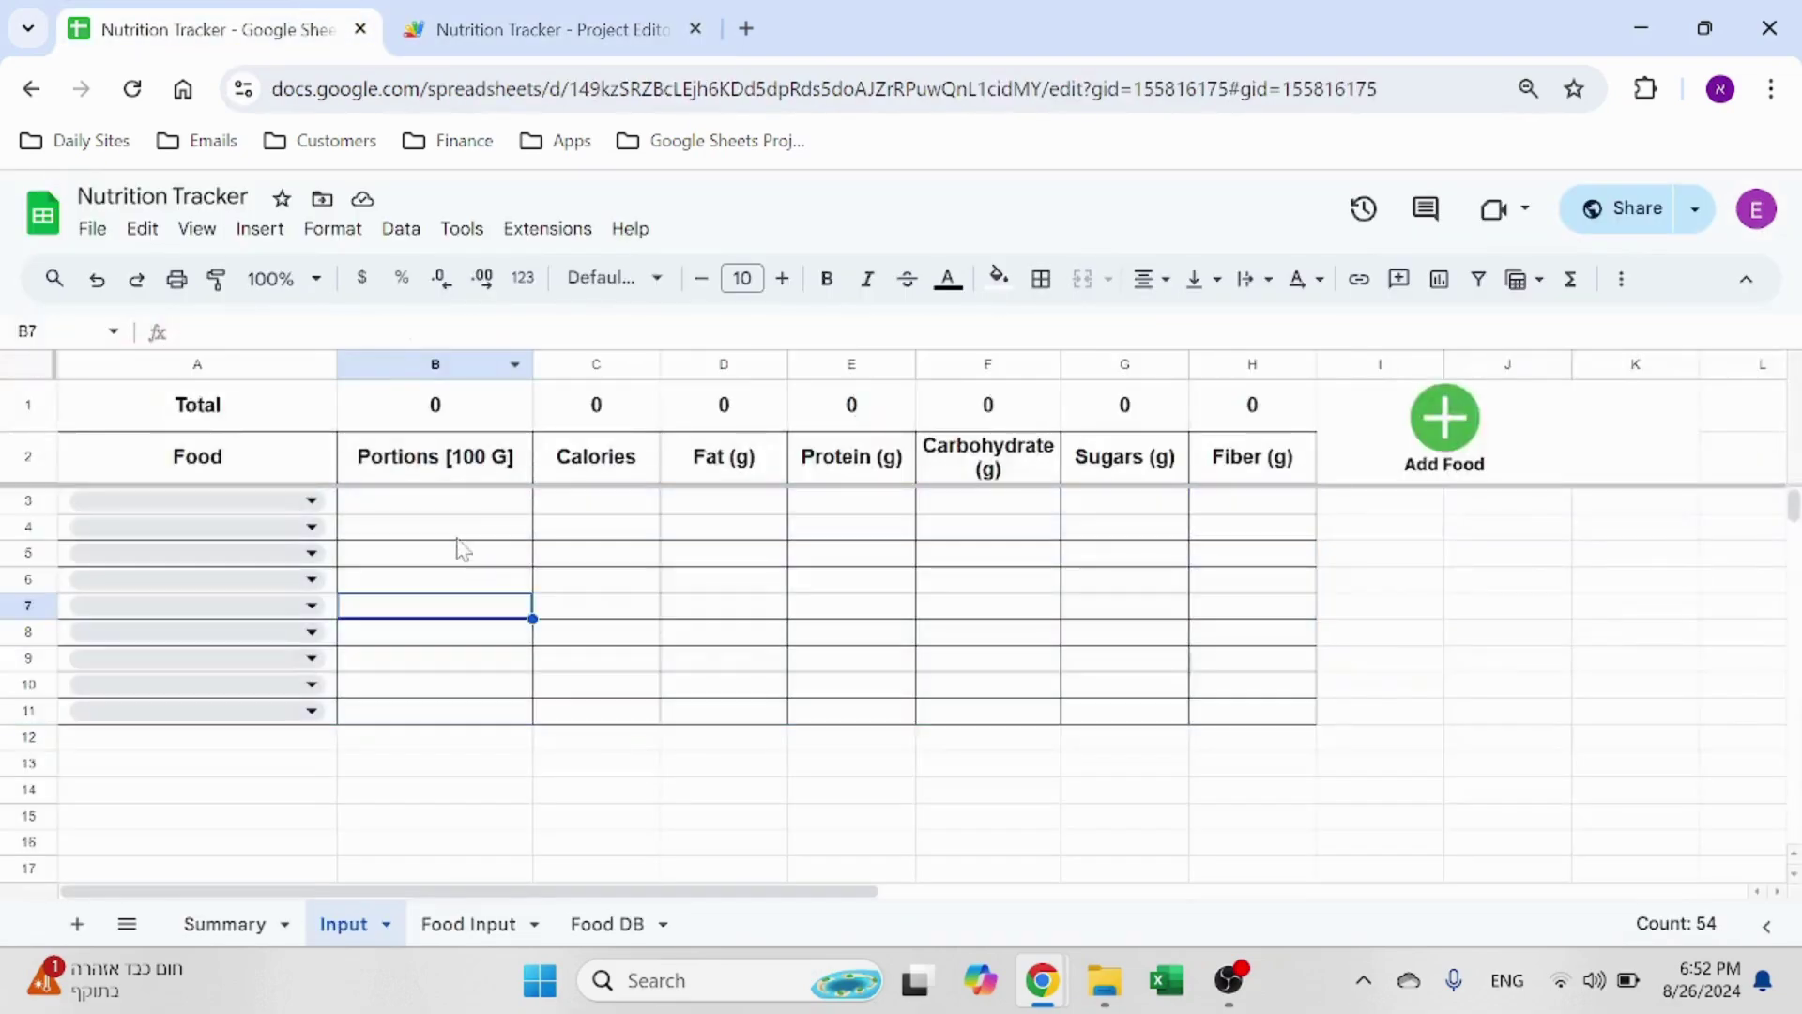
left_click_drag(463, 507, 511, 708)
left_click(507, 686)
Step: Read the rest of copyRangeToFoodInput, and compare its A3:B clearing range with the Food and Portions columns on the Input sheet
left_click(554, 29)
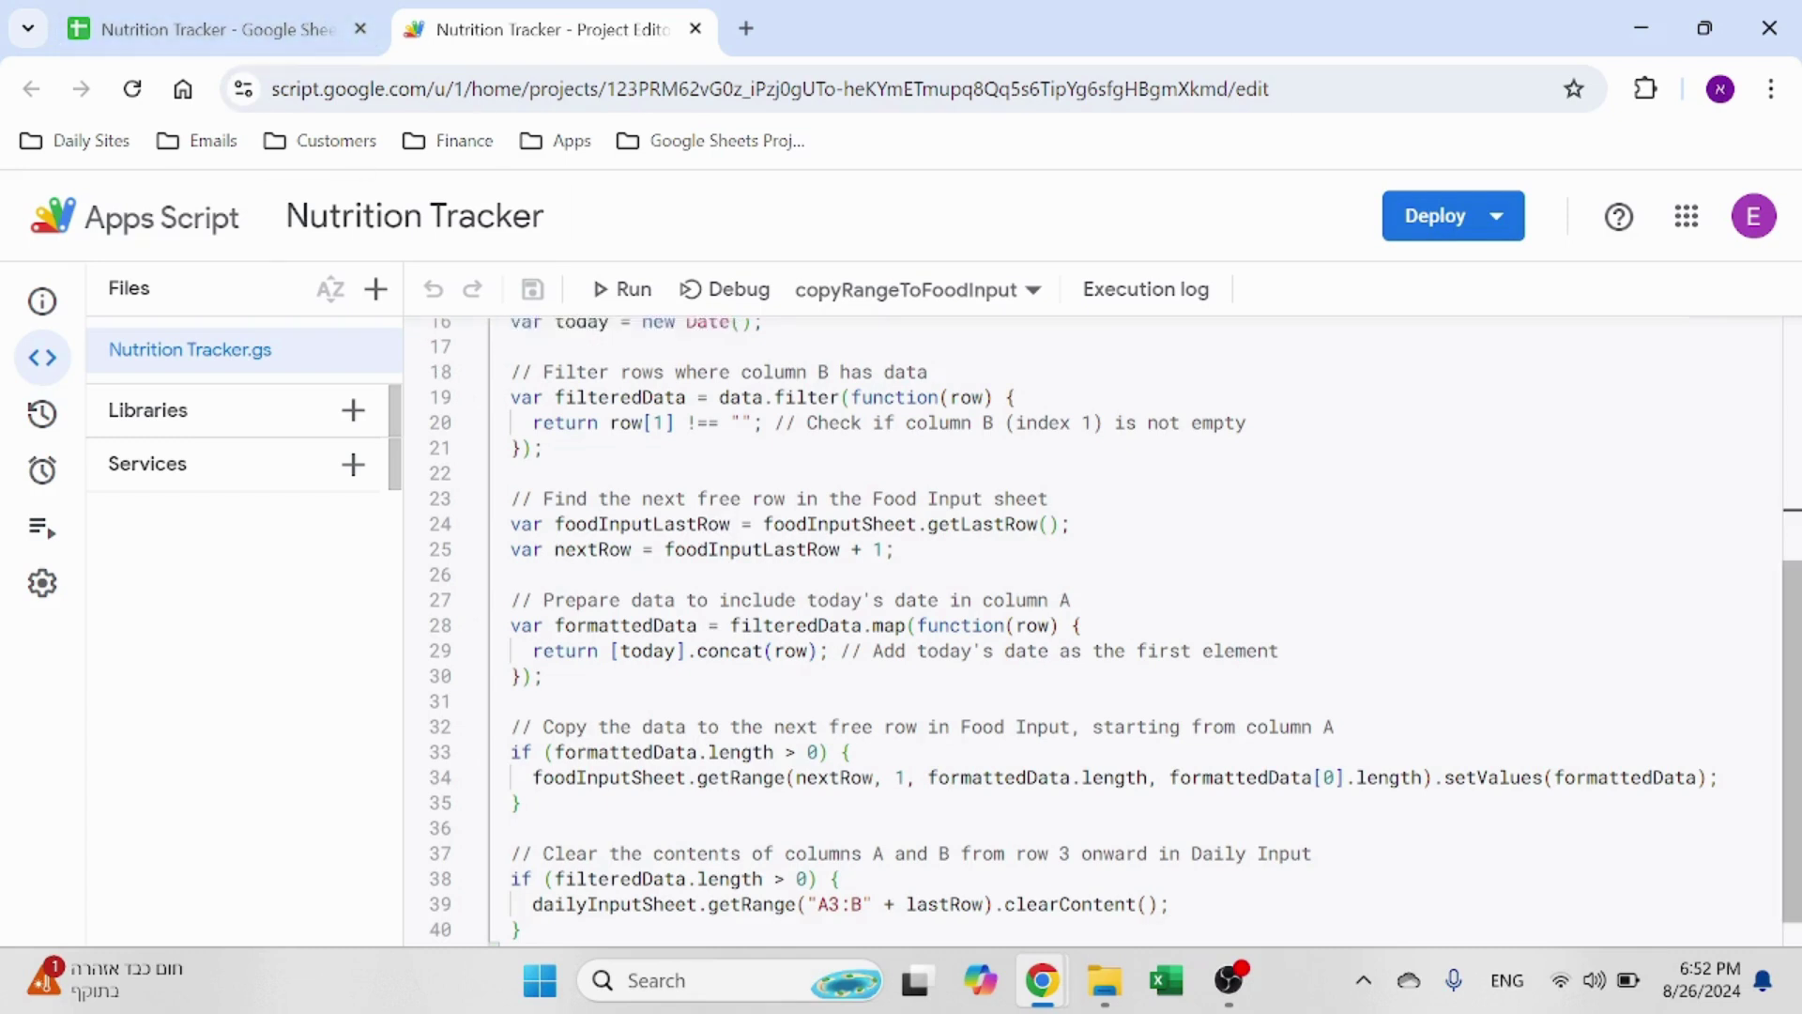
scroll(1032, 628, "down", 1)
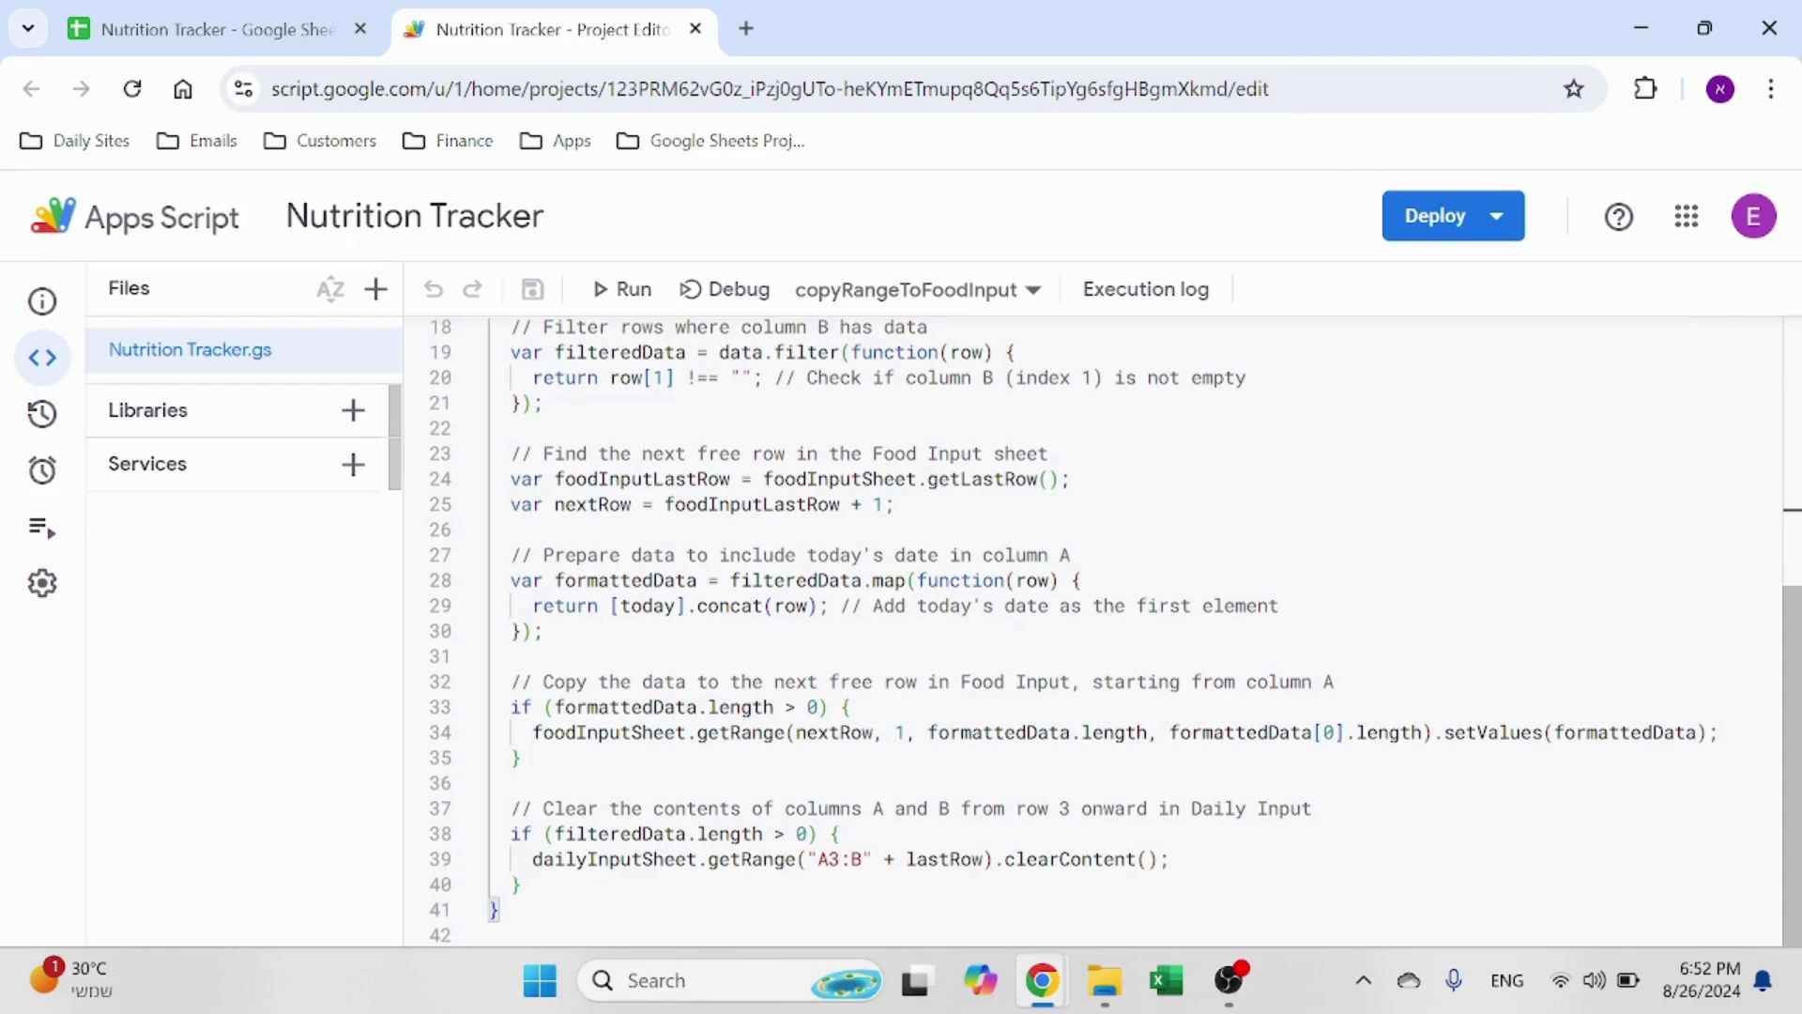
left_click(216, 29)
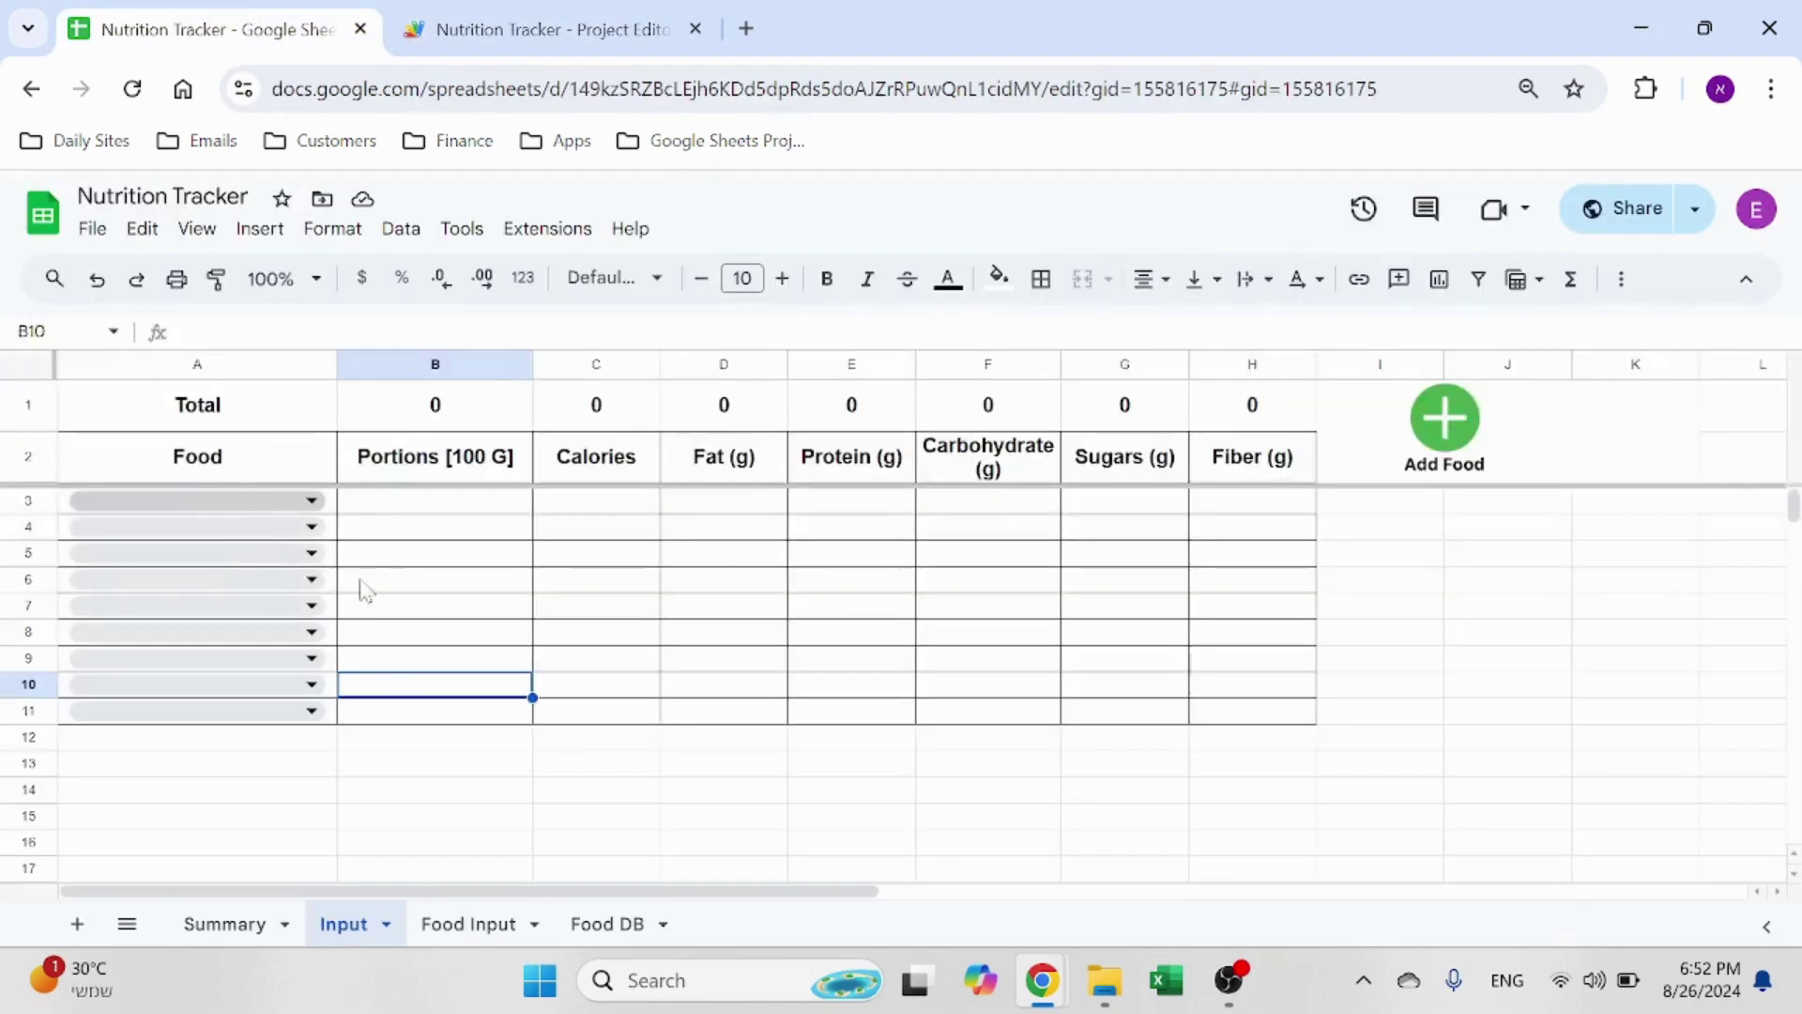
left_click_drag(441, 706, 197, 459)
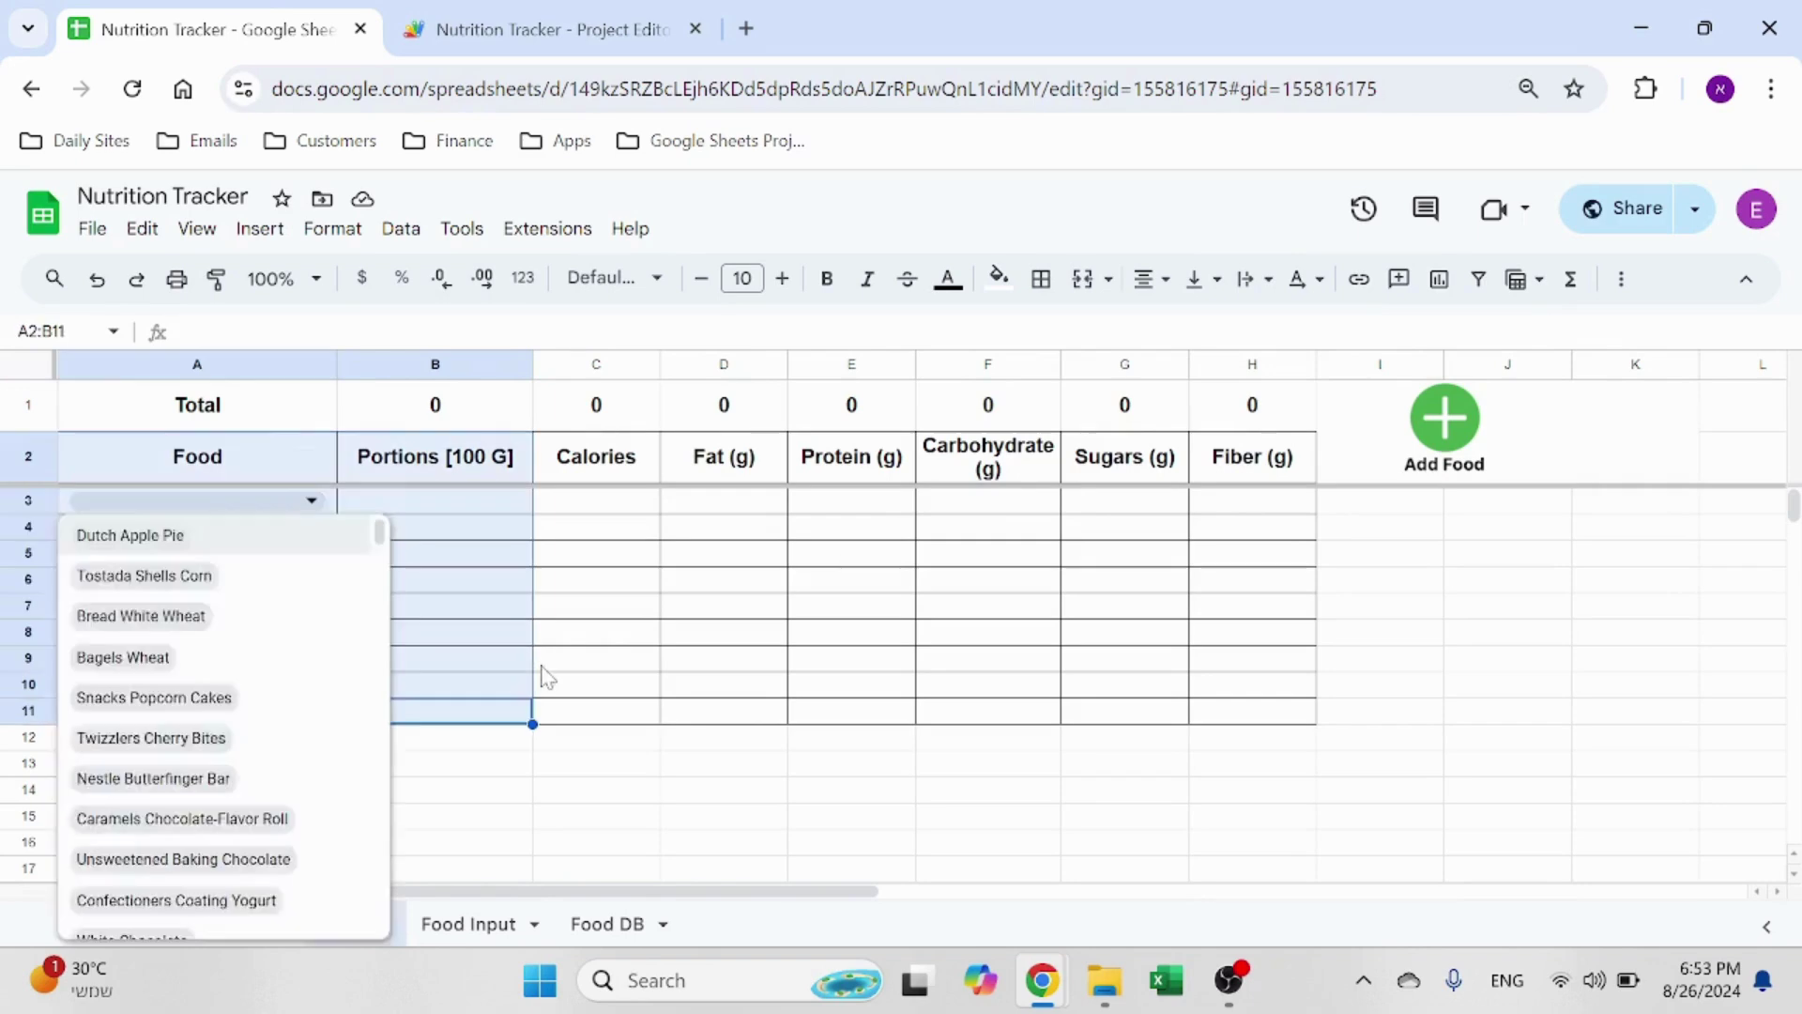
left_click_drag(504, 685, 402, 542)
left_click(403, 549)
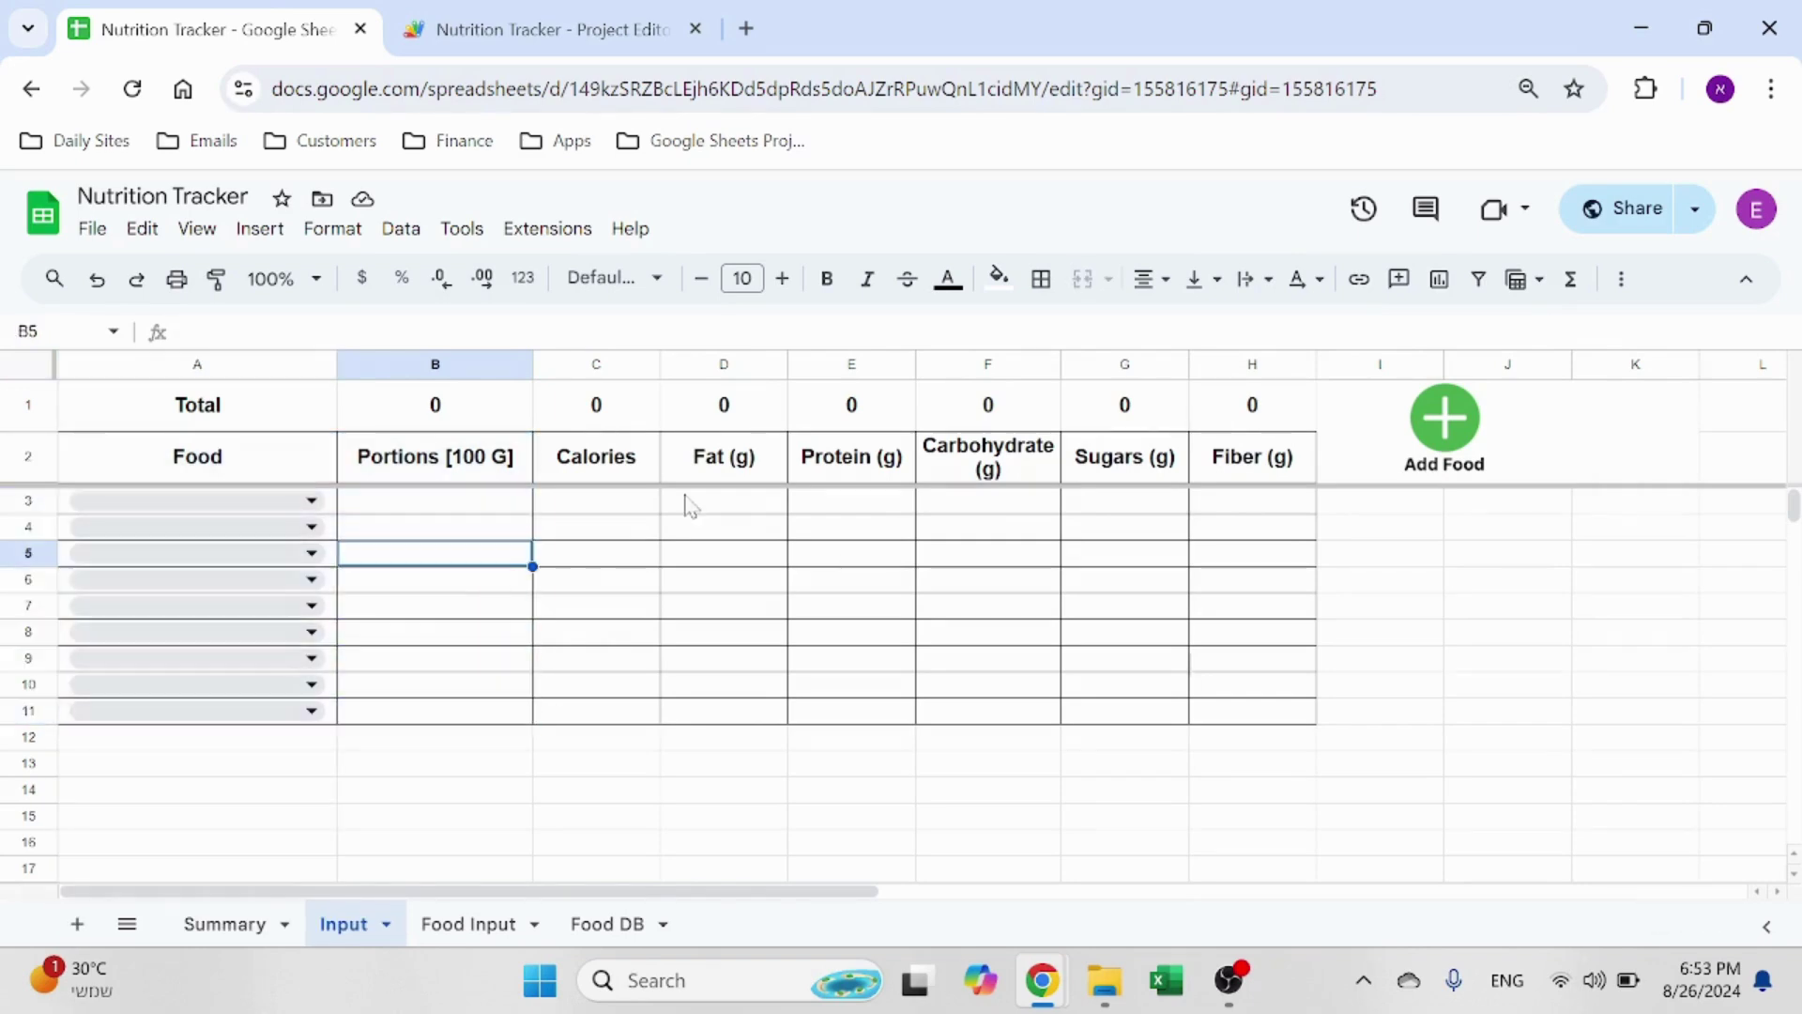
Step: Review the Food DB, Food Input and Input sheets in turn, ending on the Summary sheet
left_click(615, 924)
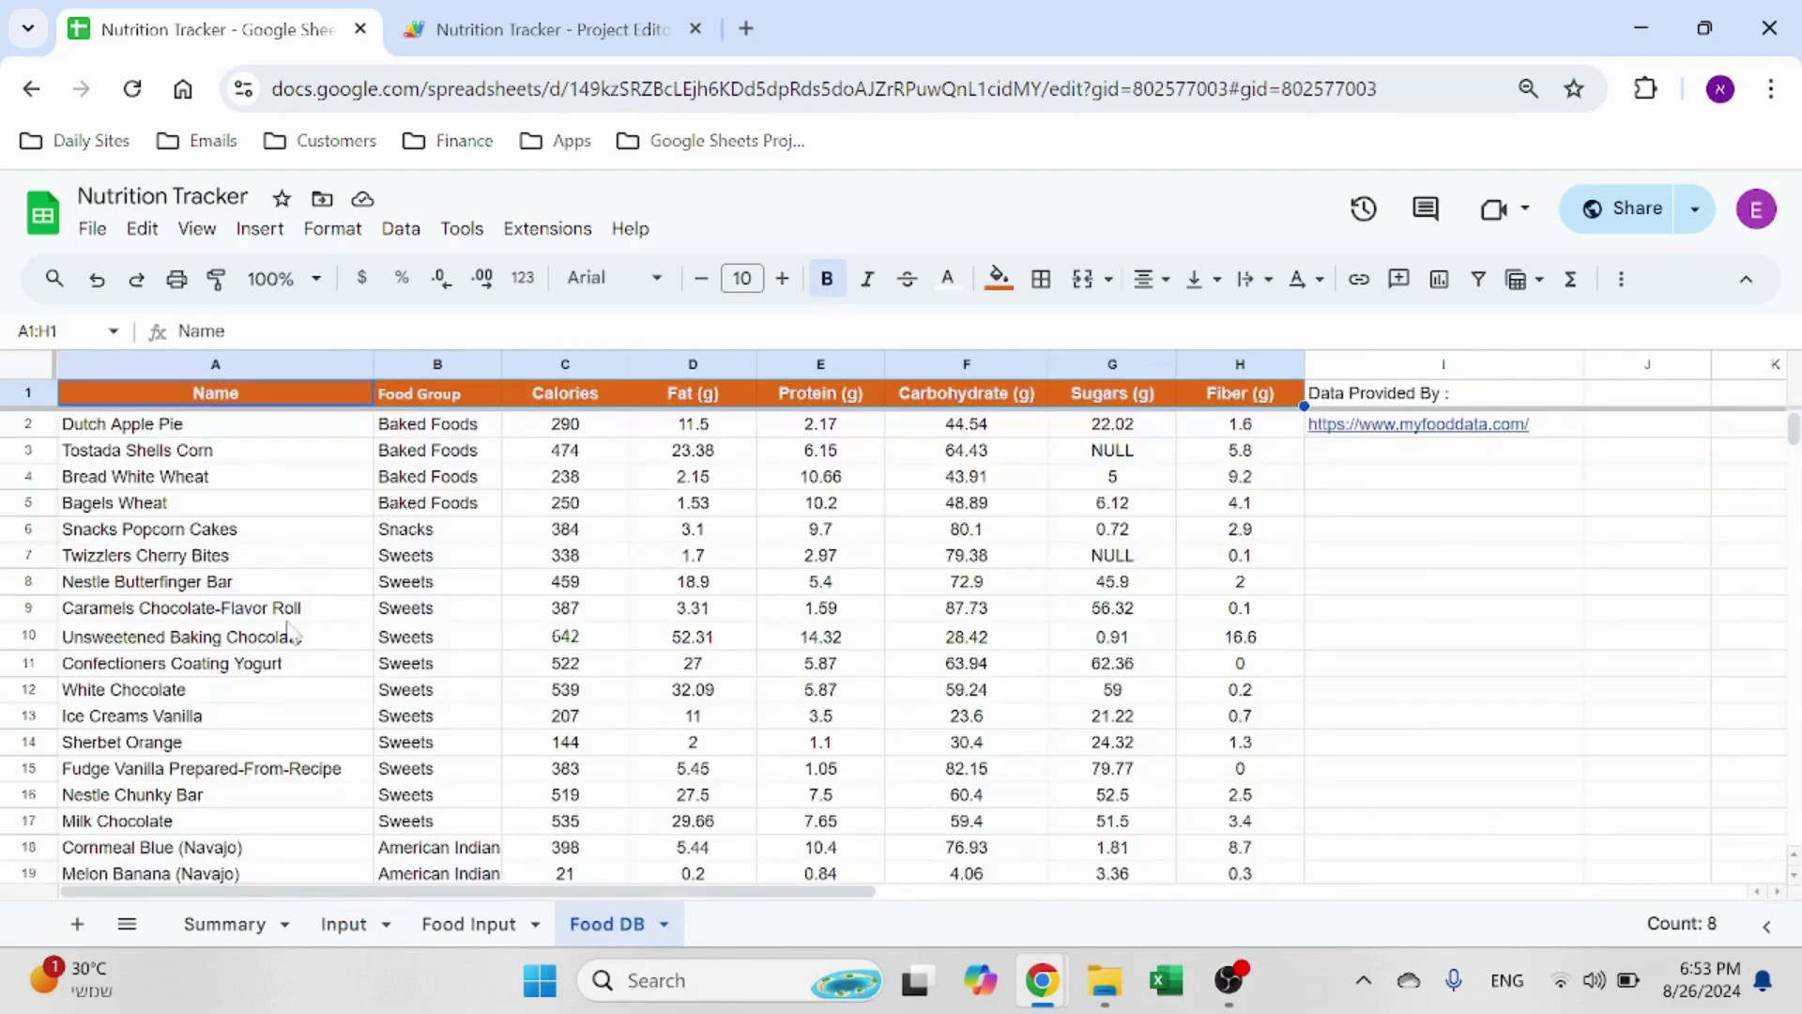
left_click(490, 931)
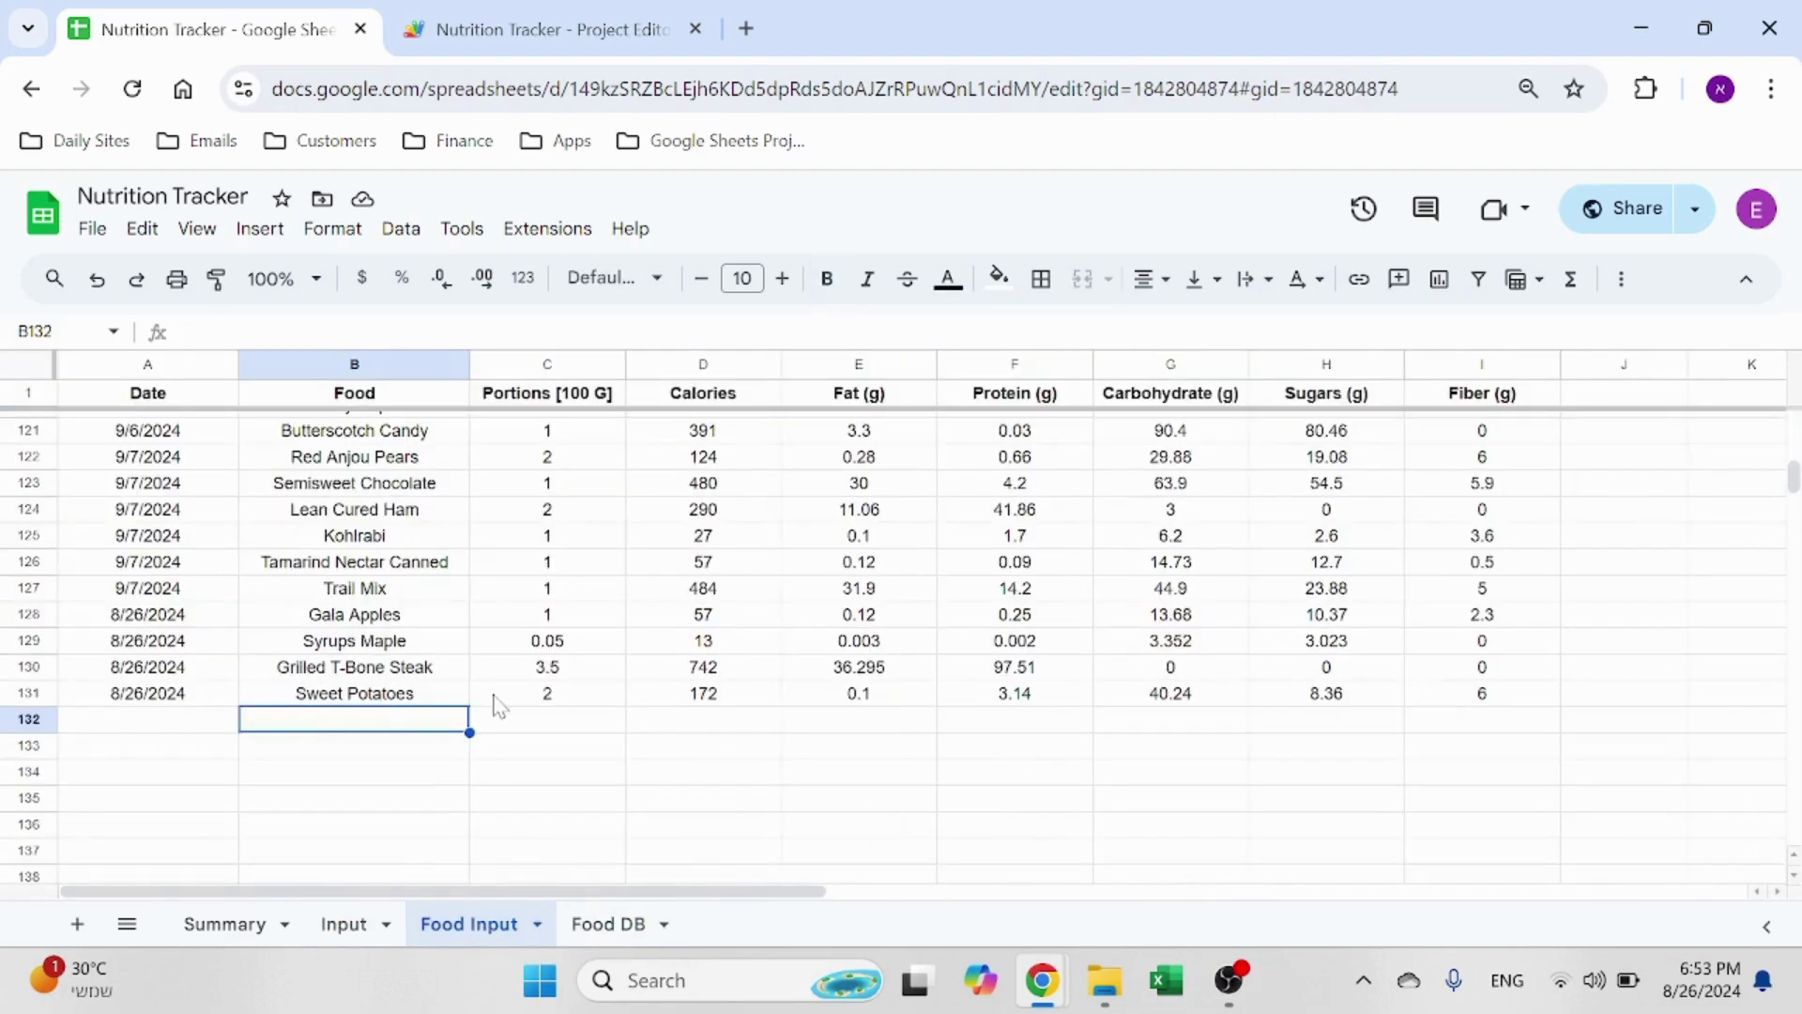
left_click(355, 928)
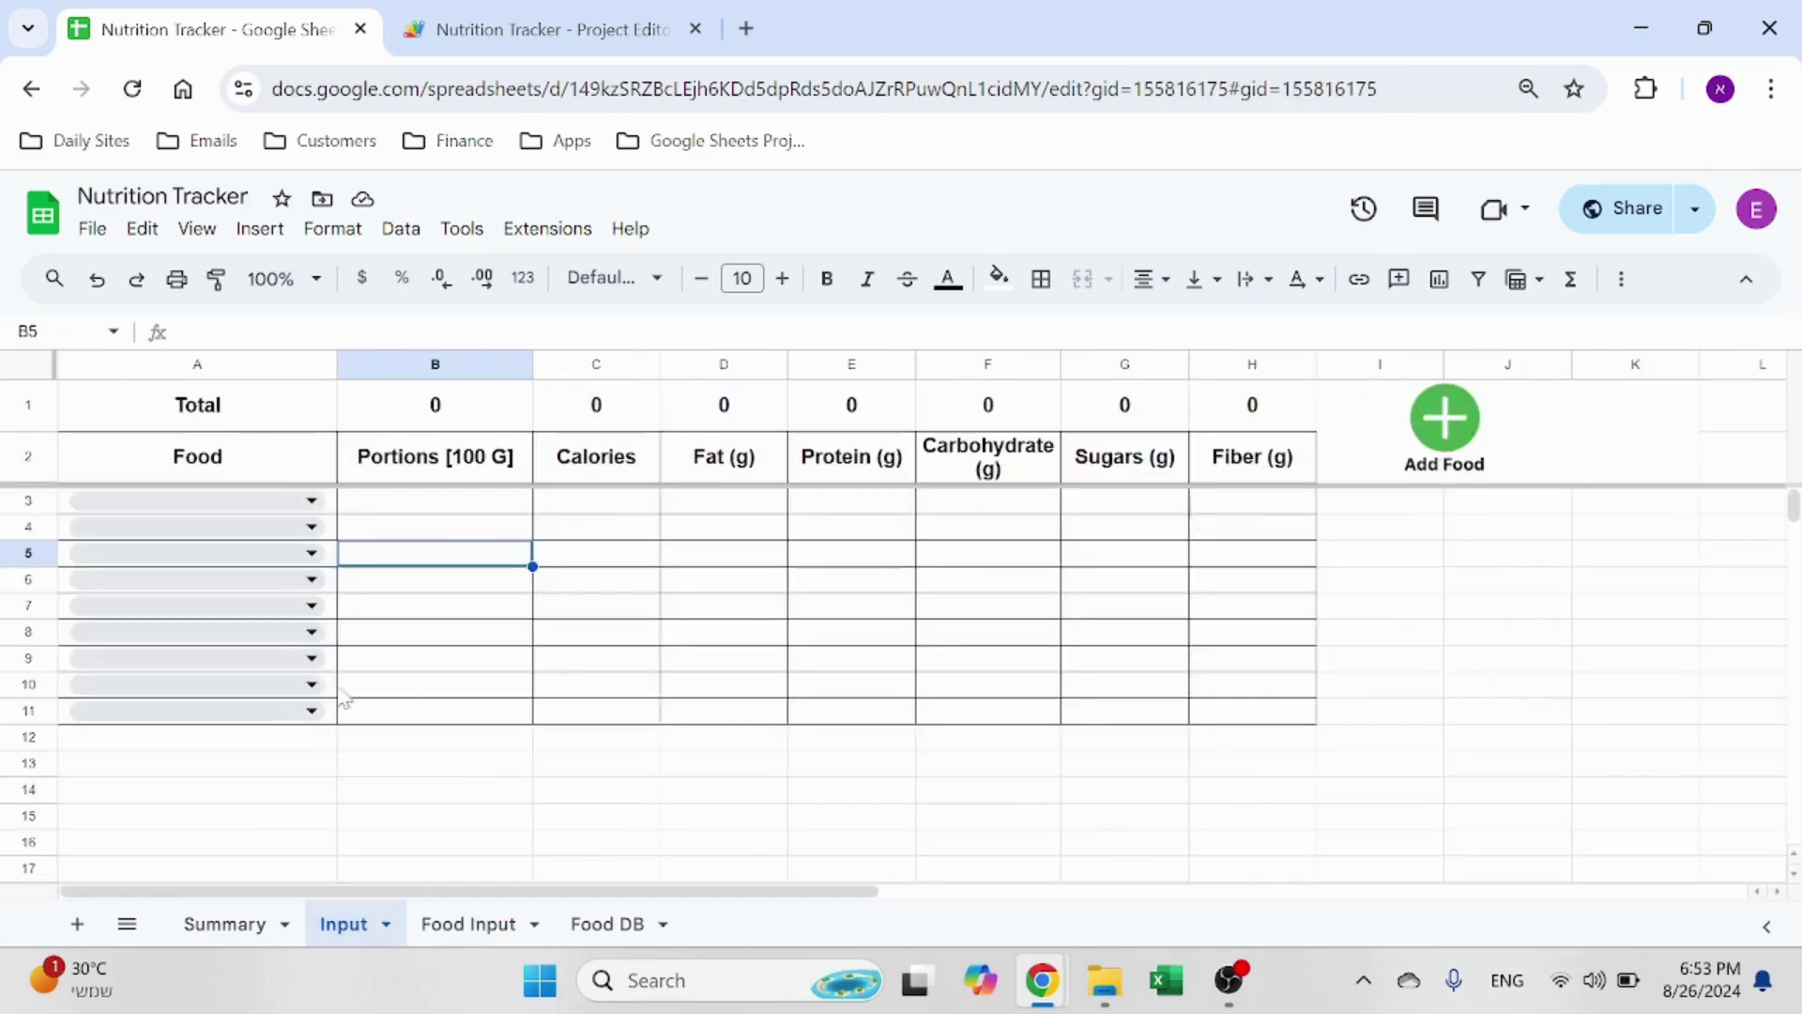
left_click(216, 931)
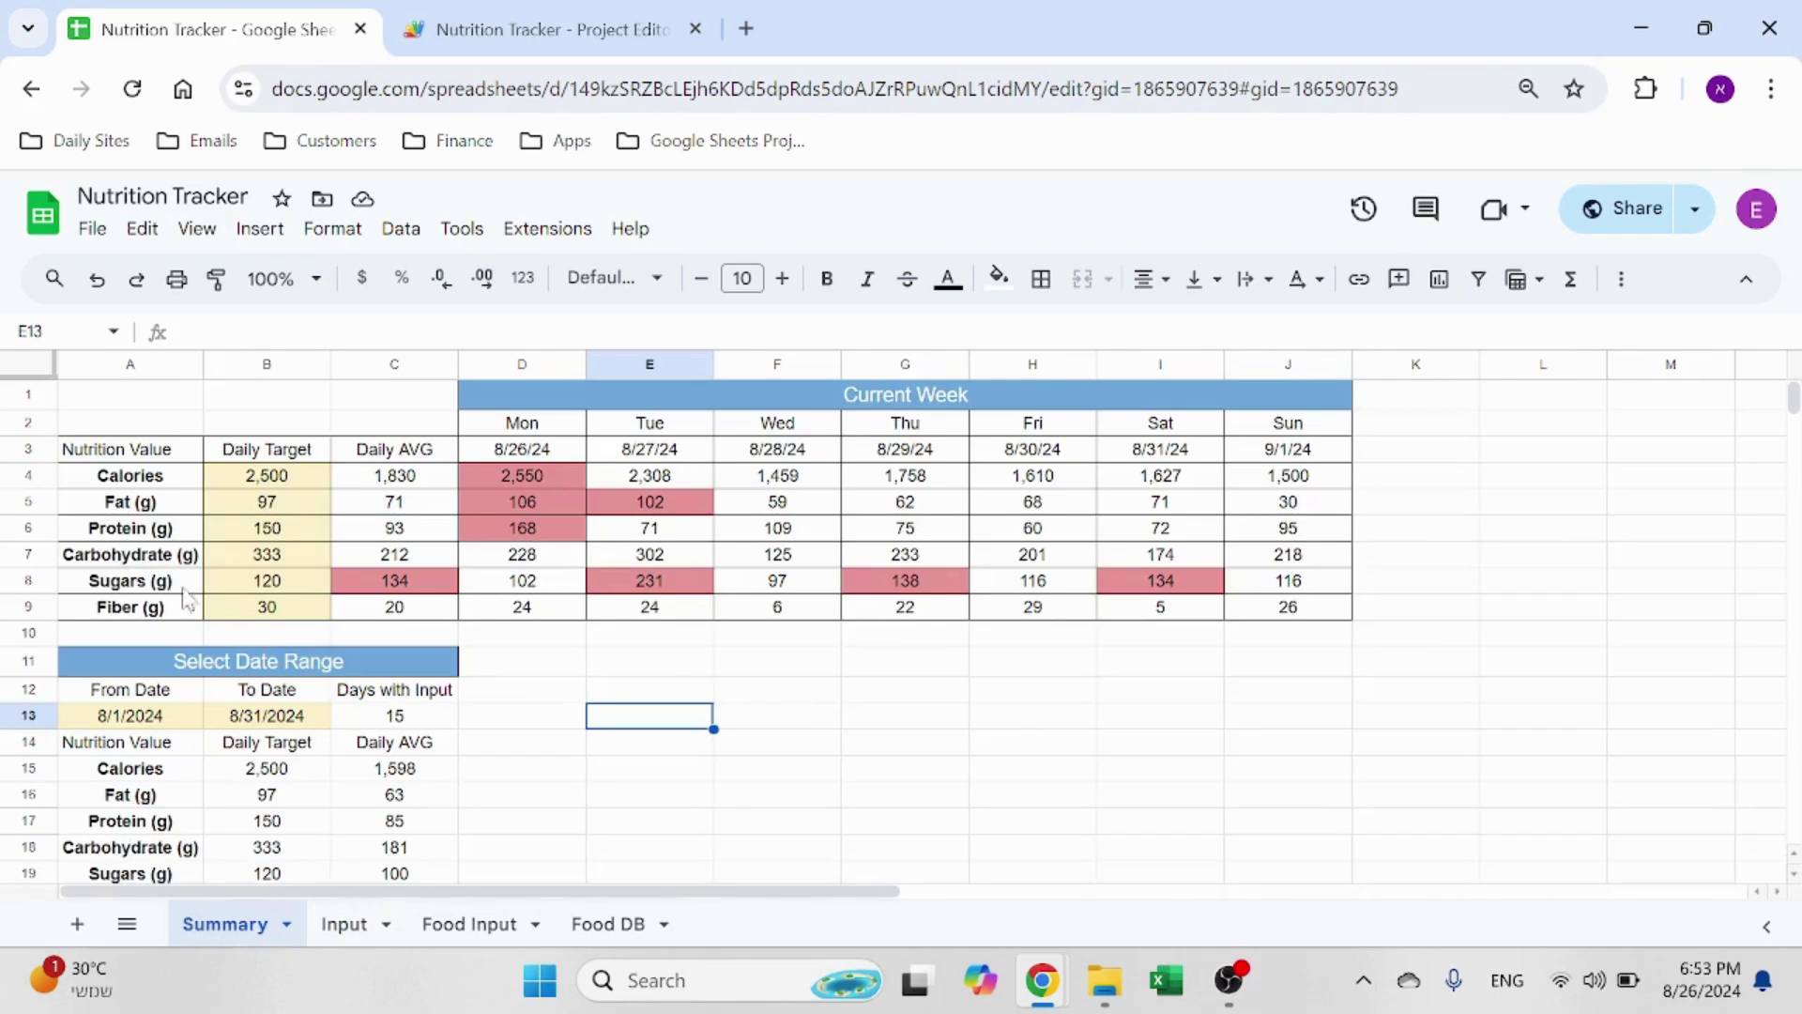